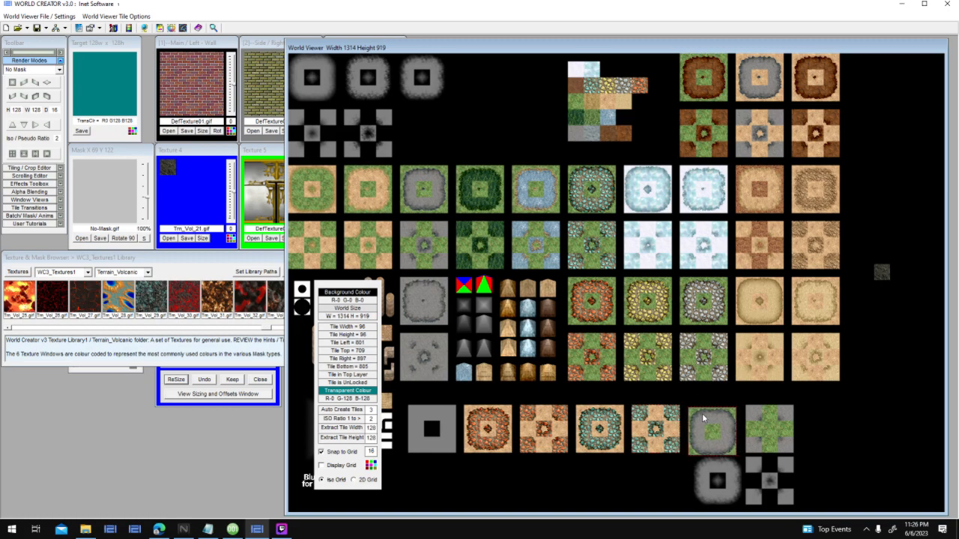
Step: Align the grass-and-stone cross tile within its row and move the small Trn_Vol_21 tile beside the upper-right sand ring tile
left_click(763, 417)
left_click_drag(764, 417, 761, 416)
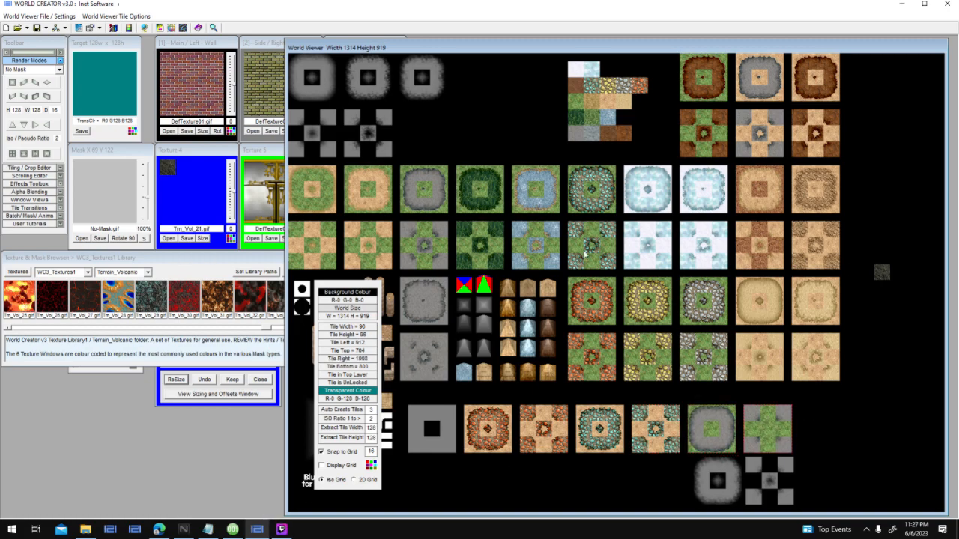
left_click_drag(880, 274, 861, 176)
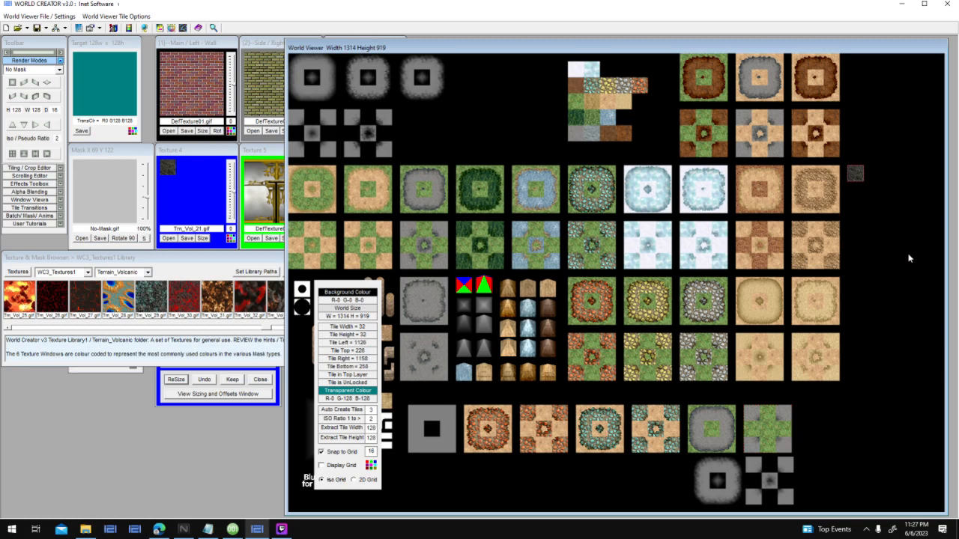
Step: Copy the Trn_Vol_21.gif texture from Texture 4 into the main wall texture
left_click(909, 266)
left_click_drag(174, 176, 200, 116)
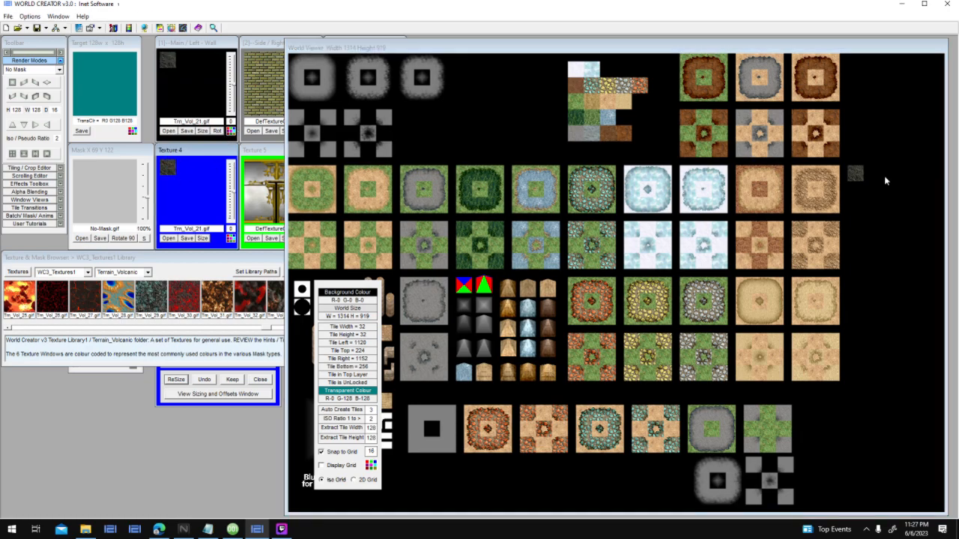
left_click(884, 181)
Step: Load the volcanic texture Trn_Vol_27.gif into Texture 4 and resize it to 32 × 32 pixels
left_click(244, 344)
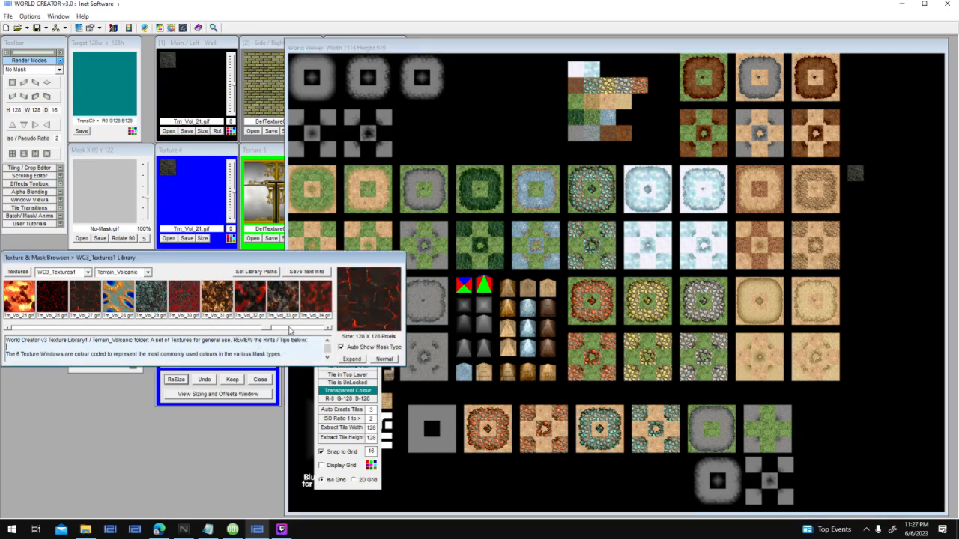
left_click(192, 304)
left_click(70, 307)
left_click_drag(92, 298, 200, 203)
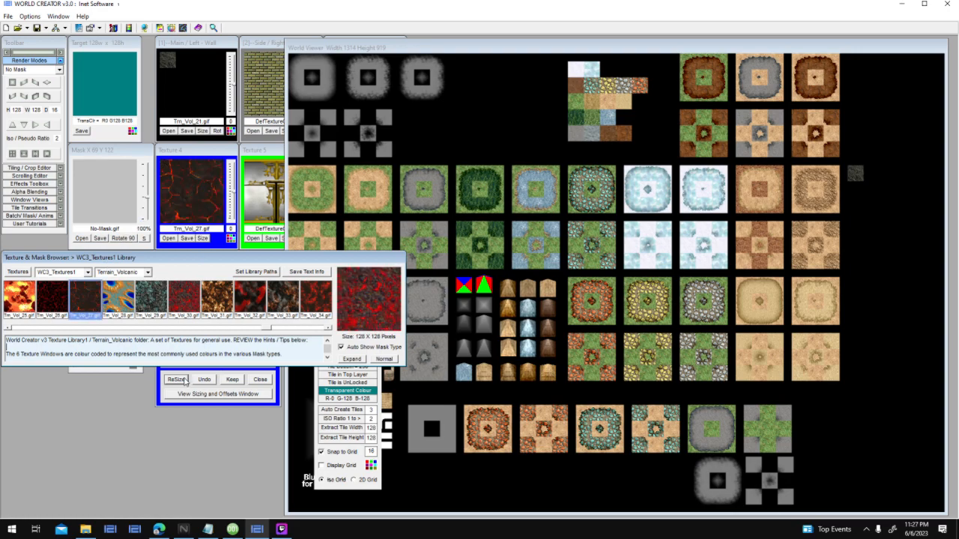
left_click(180, 380)
Step: Replace the Texture 4 image with Trn_Vol_26.gif and resize it to 32 × 32 pixels
left_click(177, 178)
left_click_drag(57, 298, 201, 198)
left_click(177, 380)
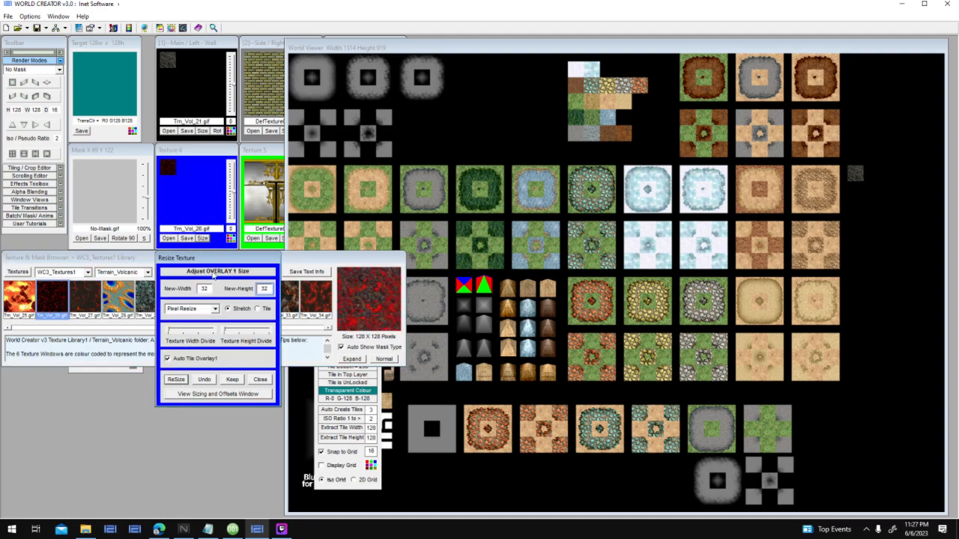
Step: Replace the Texture 4 image with Trn_Vol_34.gif and resize it to 32 × 32 pixels
left_click(294, 265)
left_click_drag(315, 298, 191, 204)
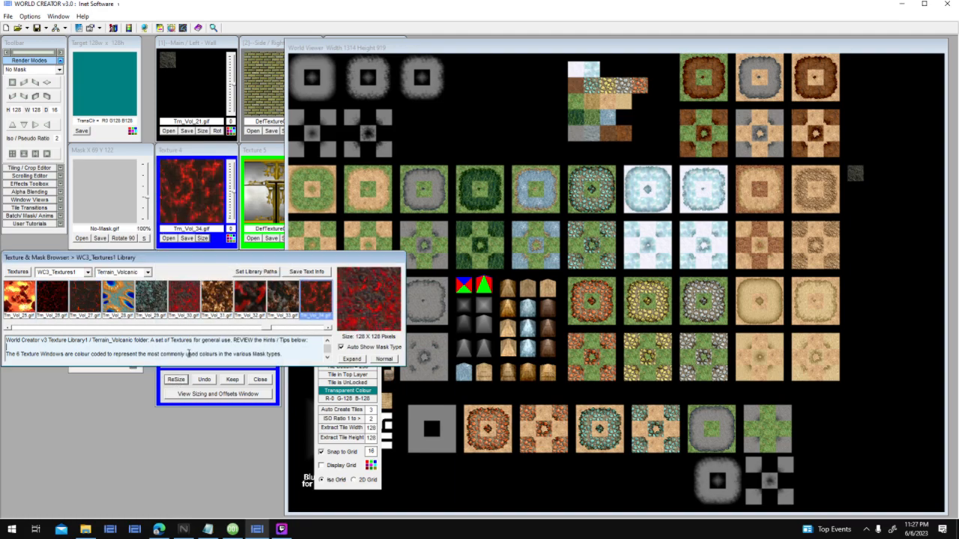
left_click(178, 379)
left_click(301, 256)
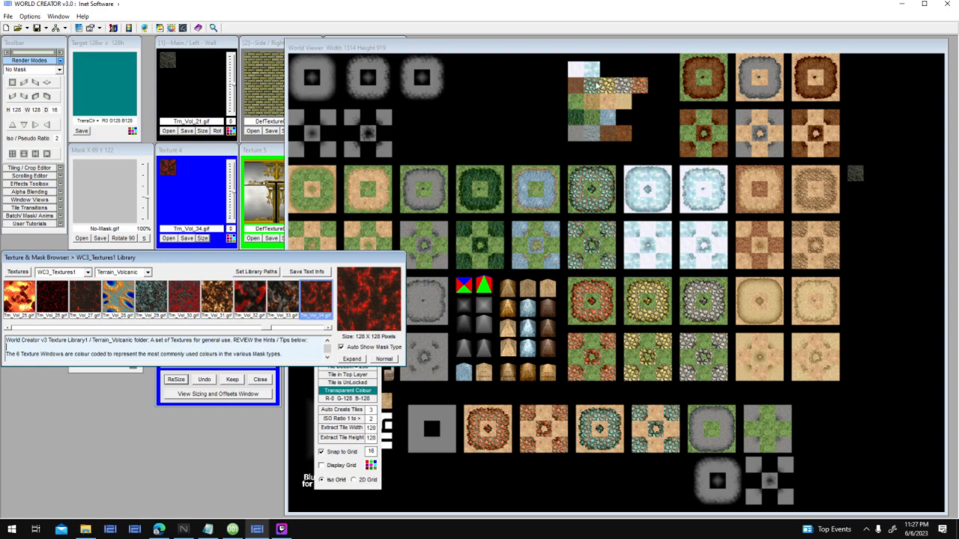
Step: Realign the cobblestone tile in the texture swatch block to left 592 and move the Resize Texture window below the texture thumbnails
left_click(200, 178)
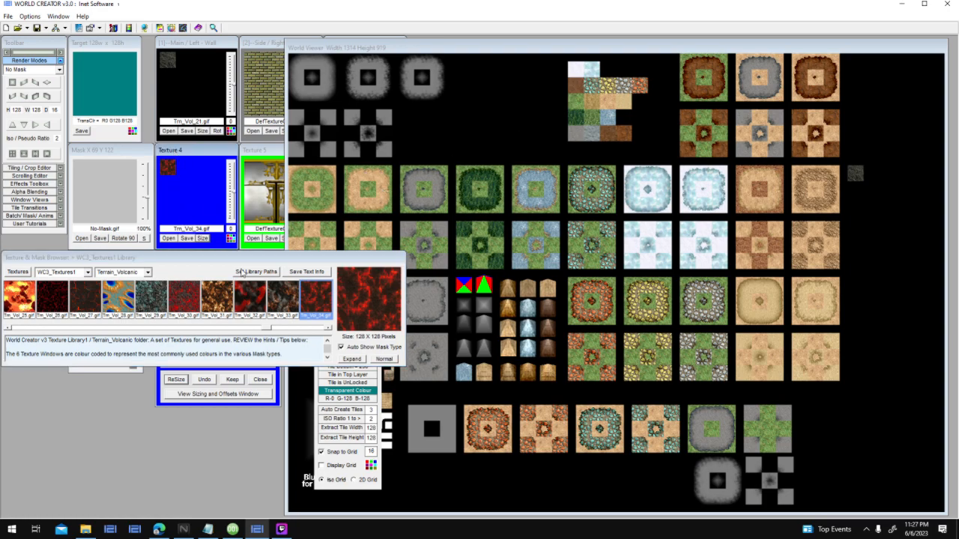
left_click(277, 379)
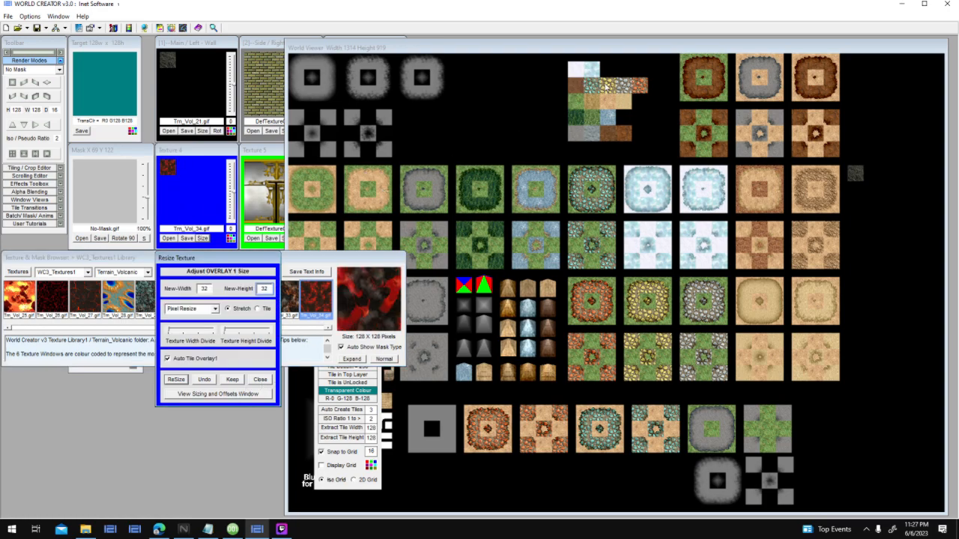
left_click(637, 85)
left_click(591, 90)
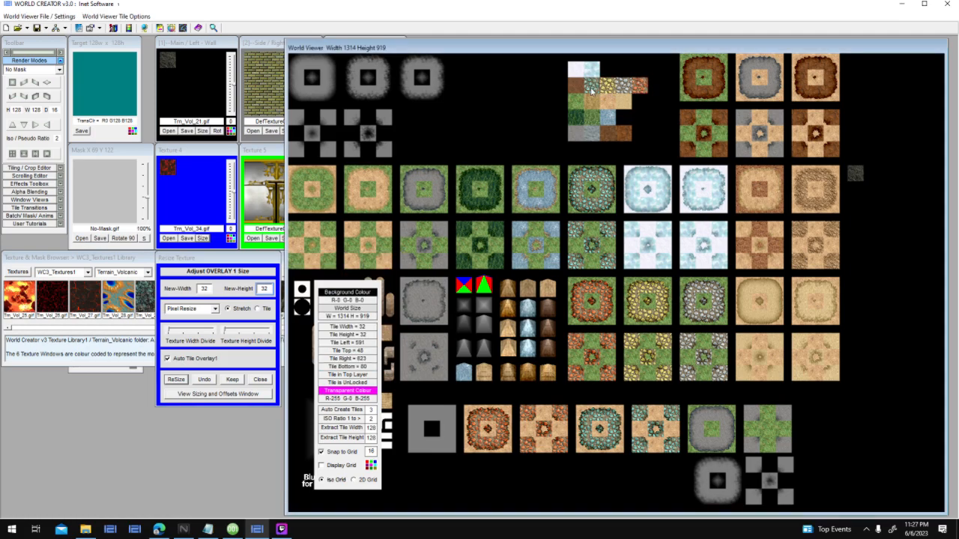
key("Right")
left_click_drag(258, 258, 259, 340)
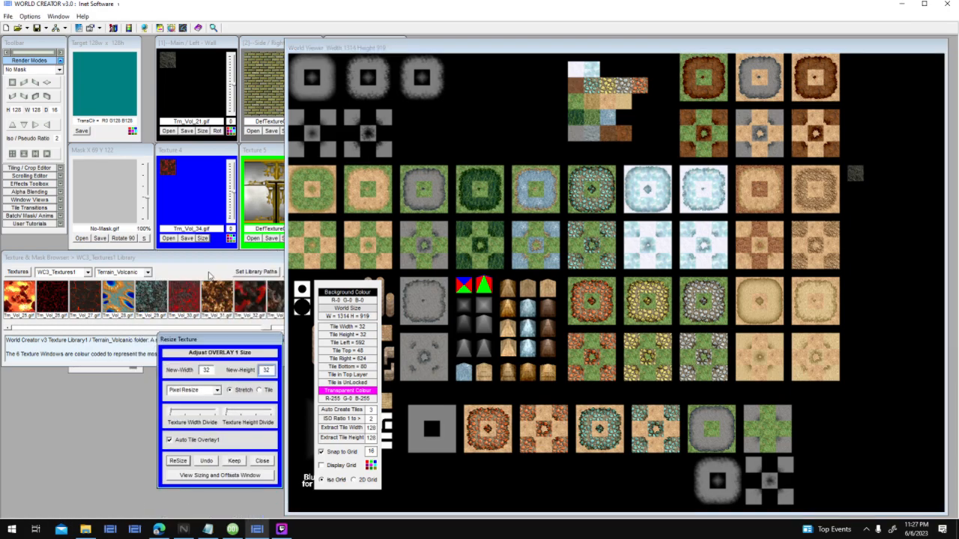
left_click(178, 264)
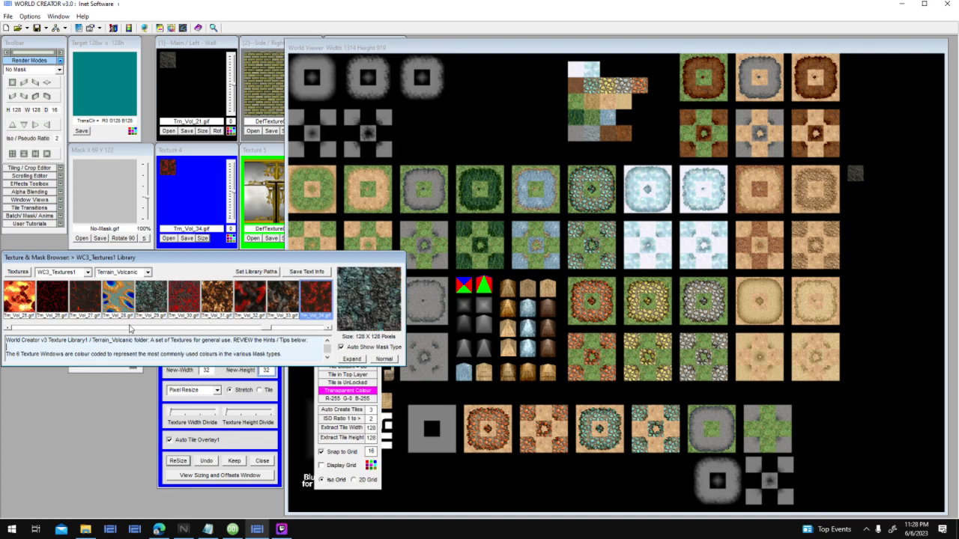
Step: Switch to File Explorer and examine the exported Animated Lava PNG files in New folder
left_click(87, 531)
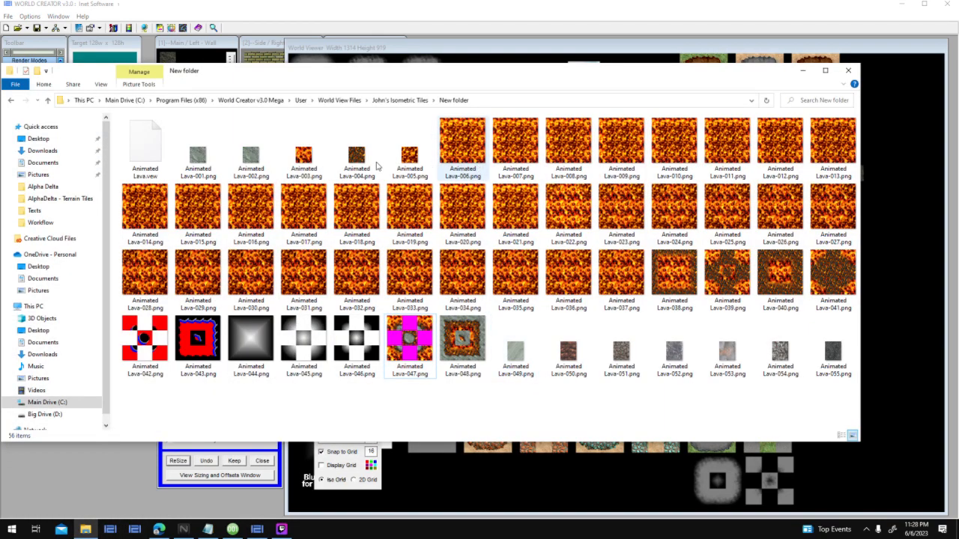
left_click(244, 159)
left_click(198, 158)
left_click(462, 150)
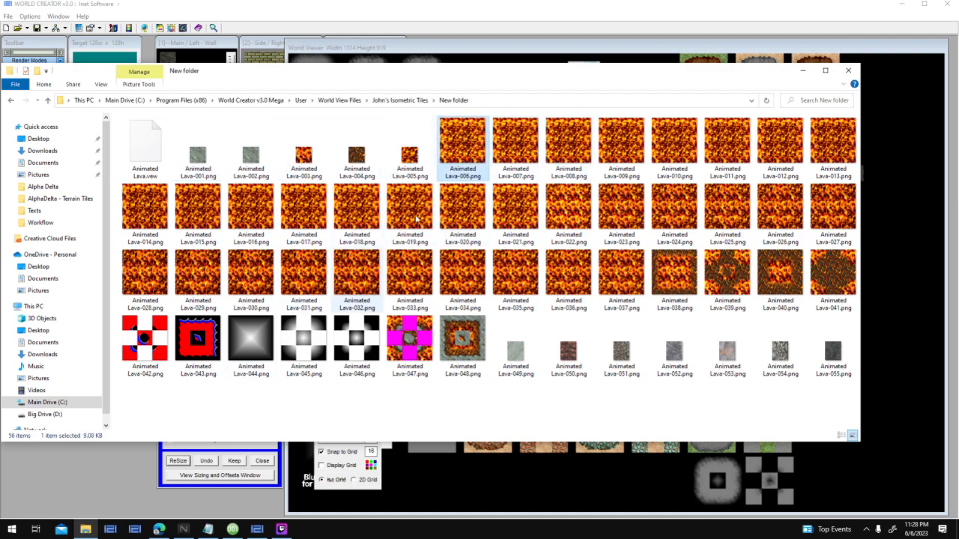
left_click(565, 278)
left_click(499, 144)
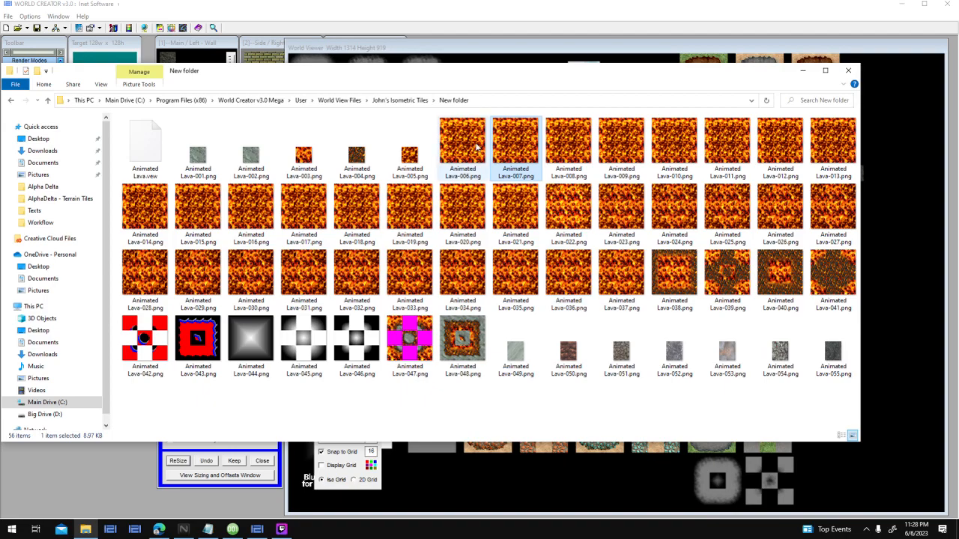
Step: Open Animated Lava-006.png in the image viewer, compare the following lava animation frames, and return to World Creator
double_click(476, 148)
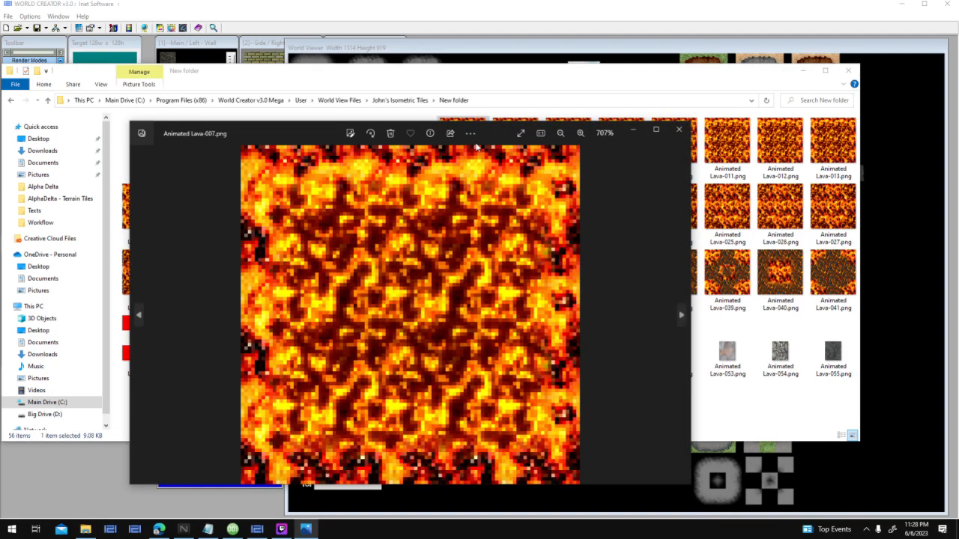
key("Right")
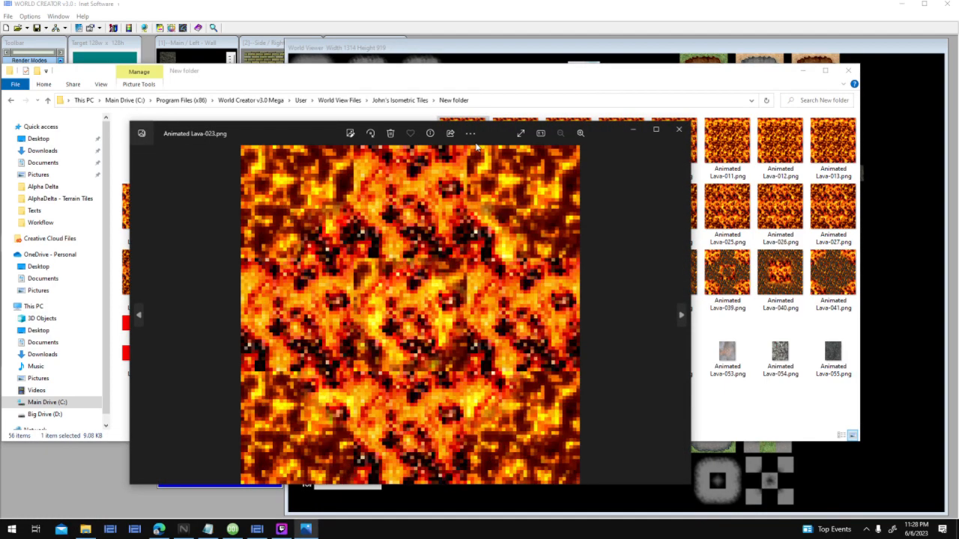
key("Left")
key("Left")
key("Left")
key("Left")
key("Left")
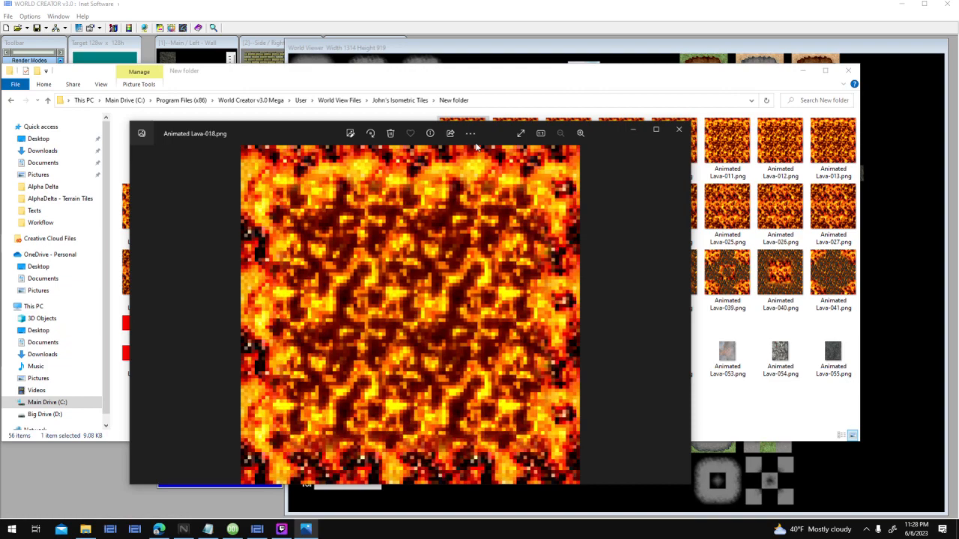
key("Right")
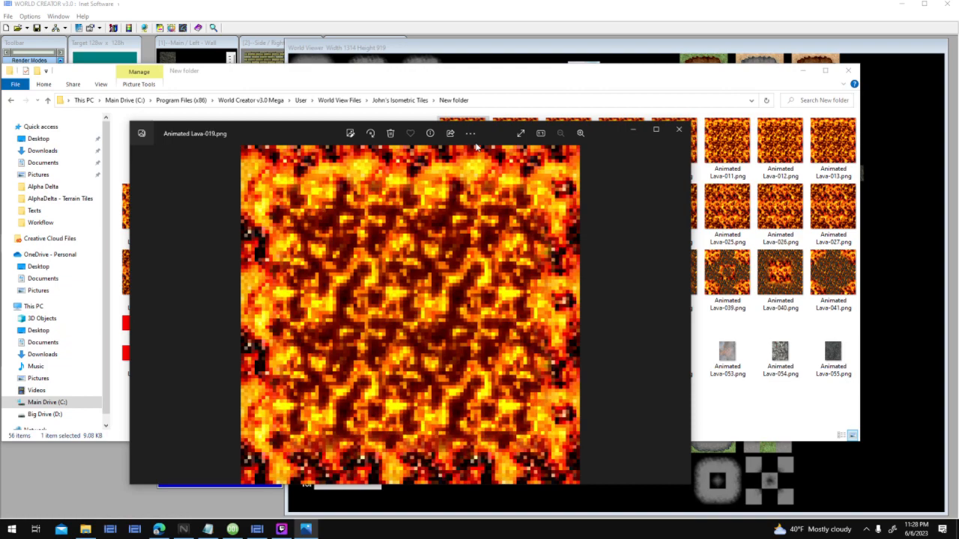
key("Right")
key("Right")
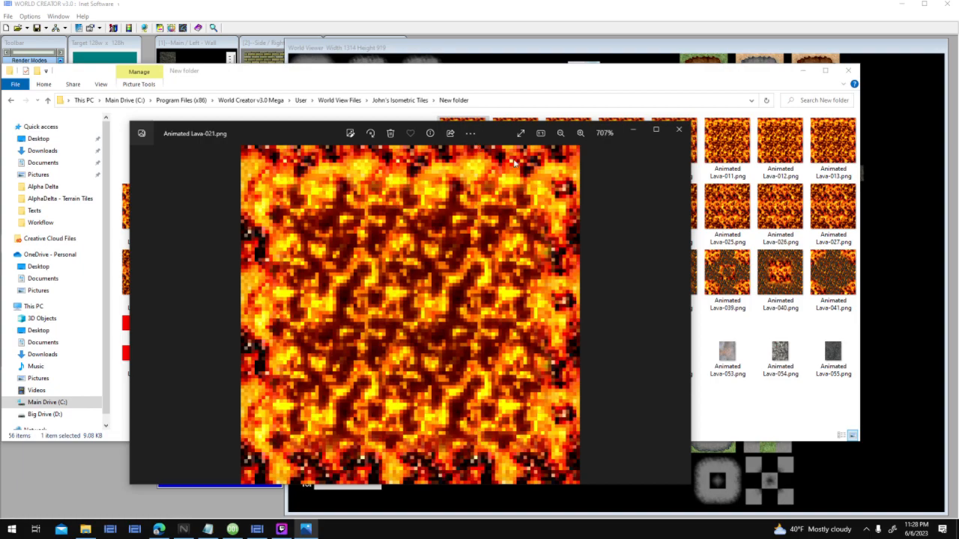
left_click(679, 129)
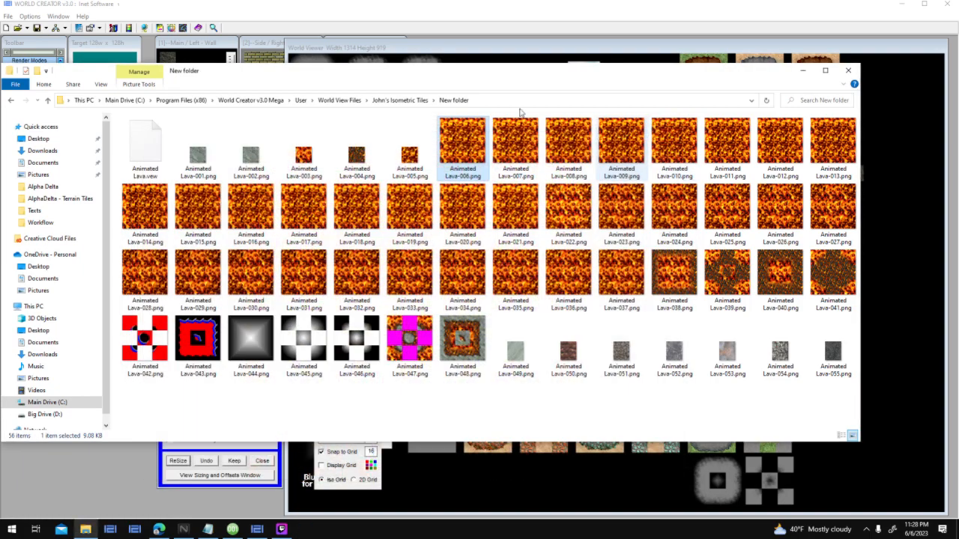
left_click(334, 47)
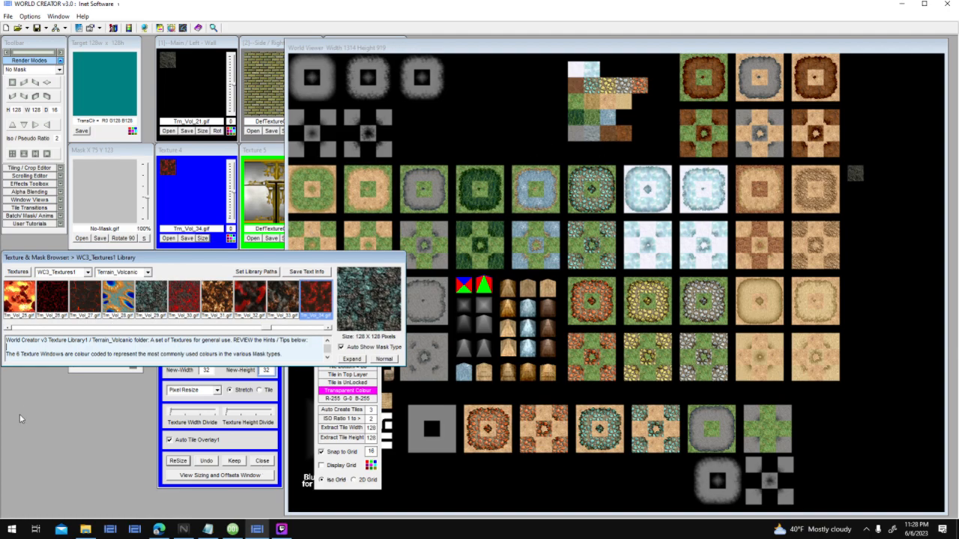
Step: Find and launch Genetica 4.0 from the Windows search
left_click(11, 529)
type("gen")
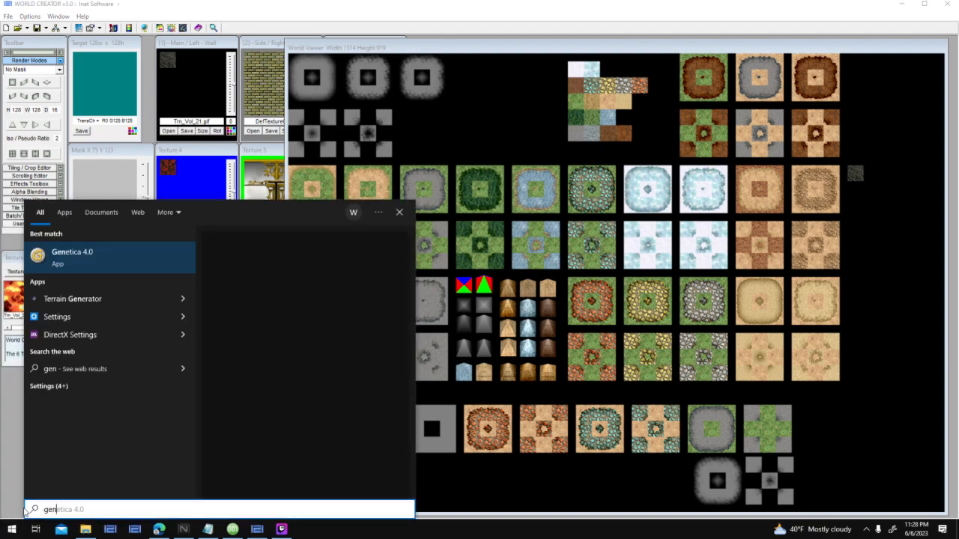
key("Return")
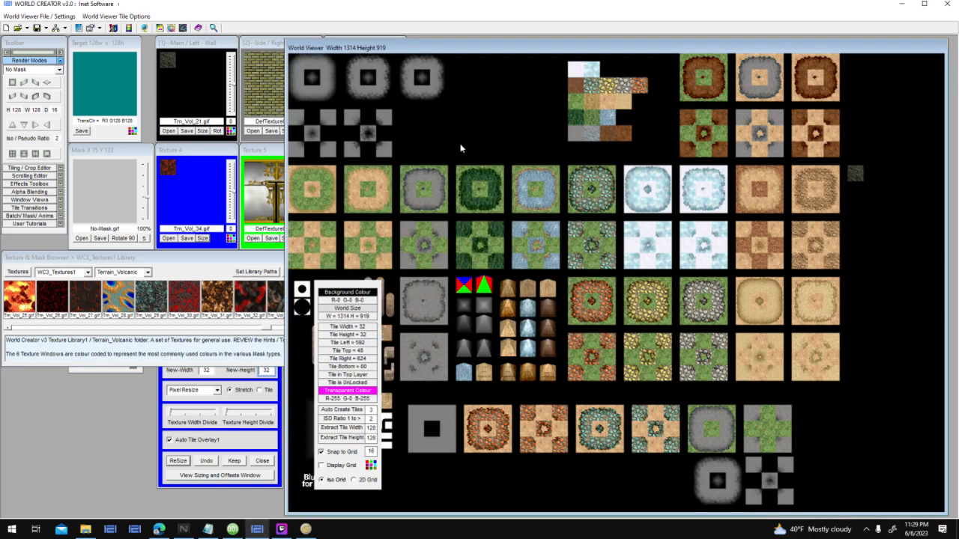
left_click_drag(575, 103, 522, 110)
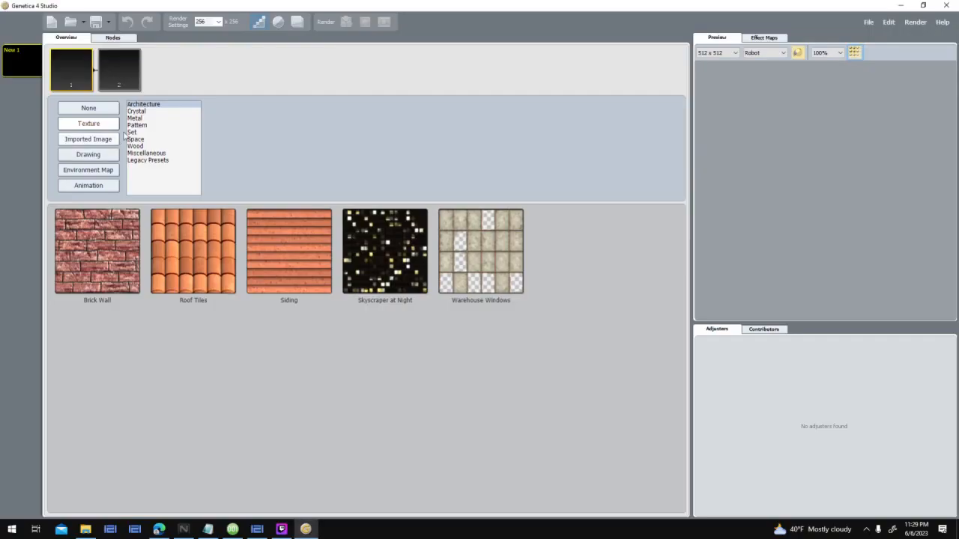
Step: Place a Noise Lab node on the empty node of the new texture's node graph and open it for editing
left_click(112, 37)
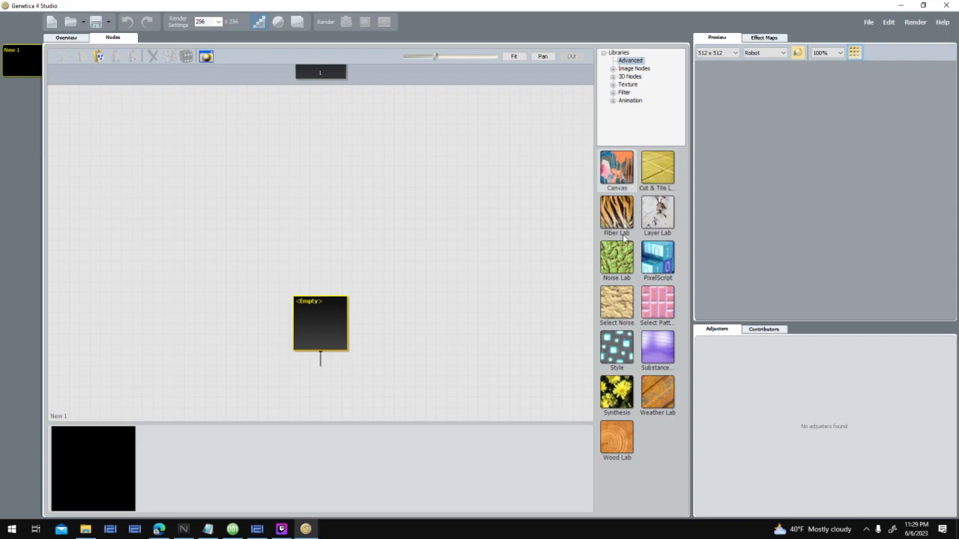
left_click_drag(622, 267, 336, 328)
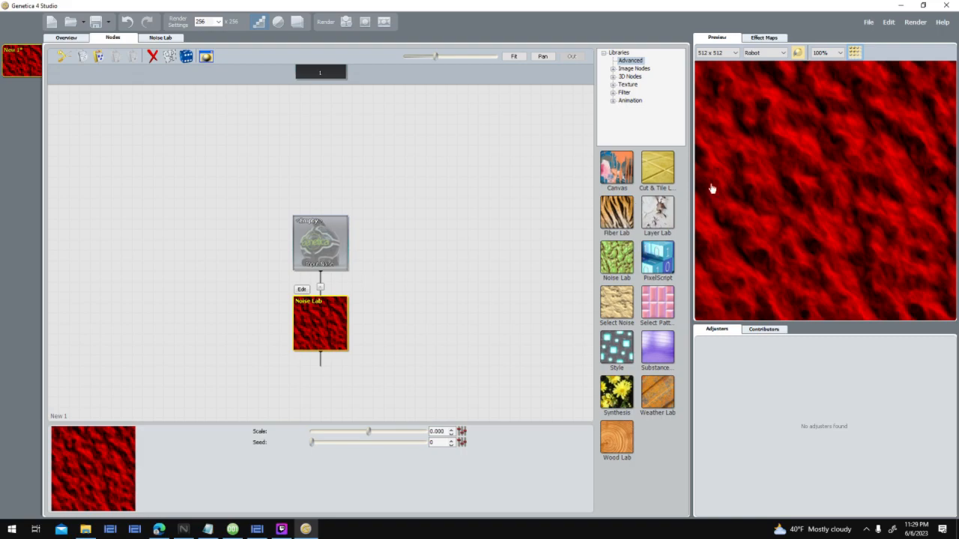
left_click(301, 289)
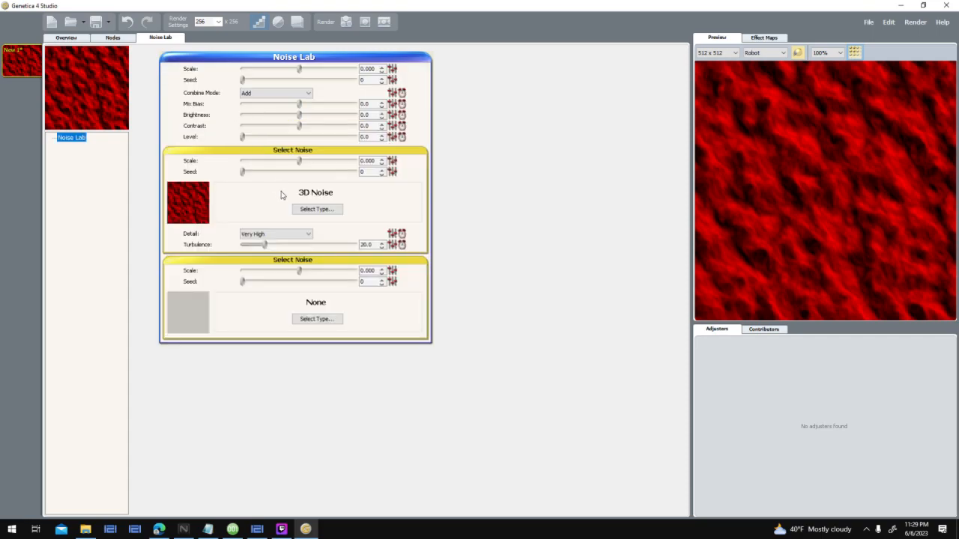
Step: Try Growth Noise as the Noise Lab's first noise type and settle on Stone Noise instead
left_click(307, 210)
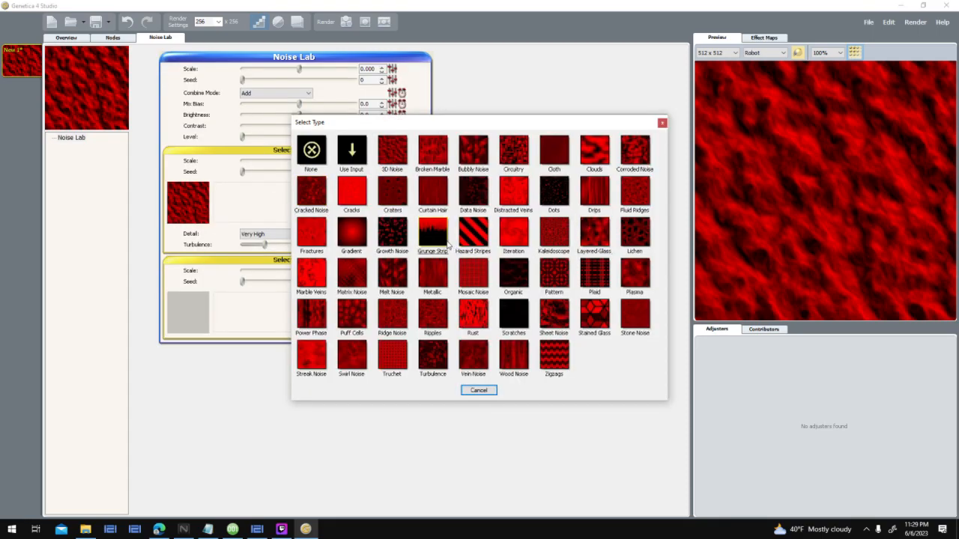
left_click(398, 229)
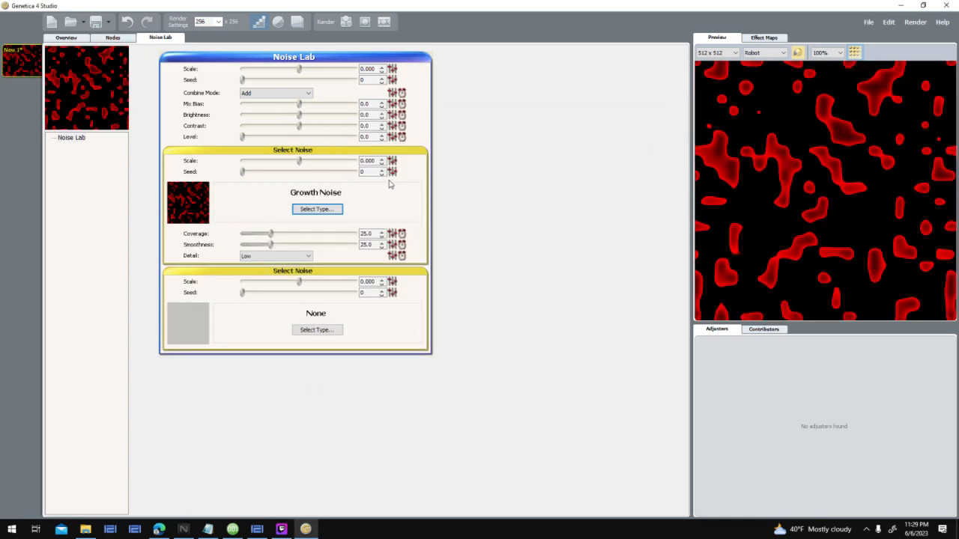
left_click(318, 211)
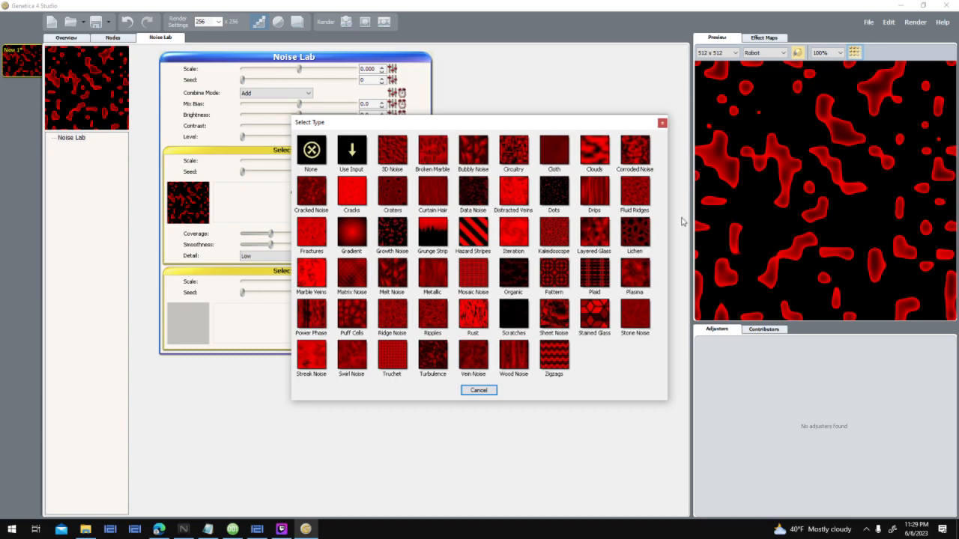
left_click(635, 313)
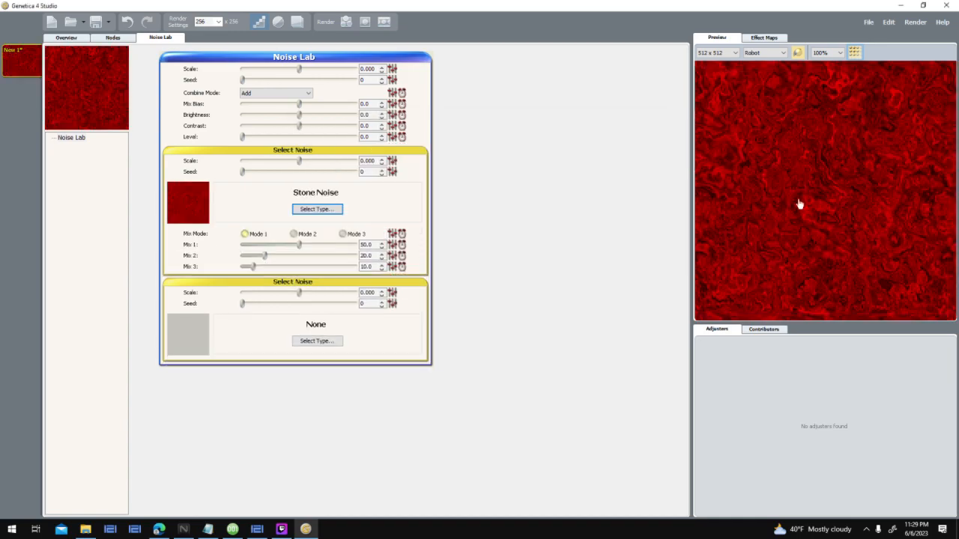
Step: Set the Stone Noise Mix 1 to 3.9 and Mix 2 to 15.8, and return to the node graph
left_click_drag(299, 245, 245, 257)
left_click(253, 256)
left_click_drag(255, 256, 260, 256)
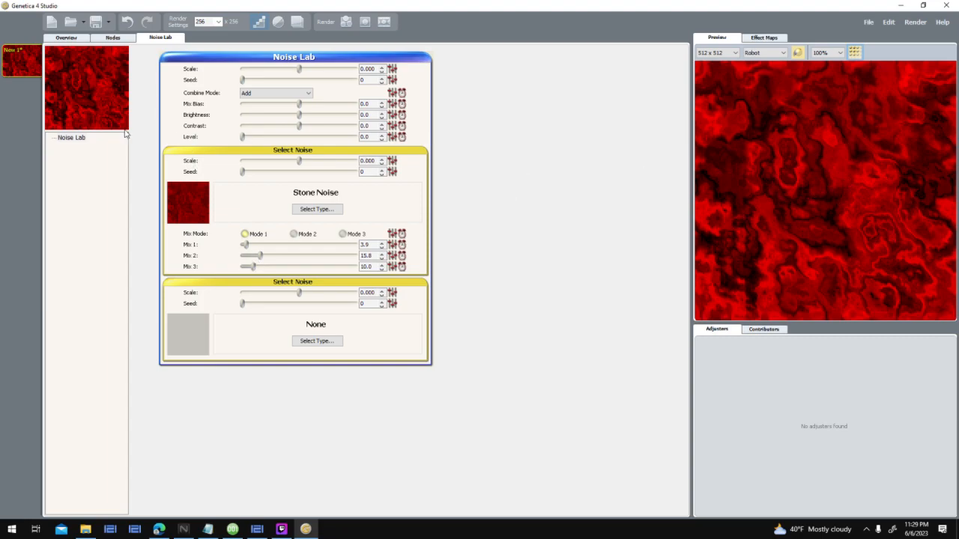
left_click(120, 38)
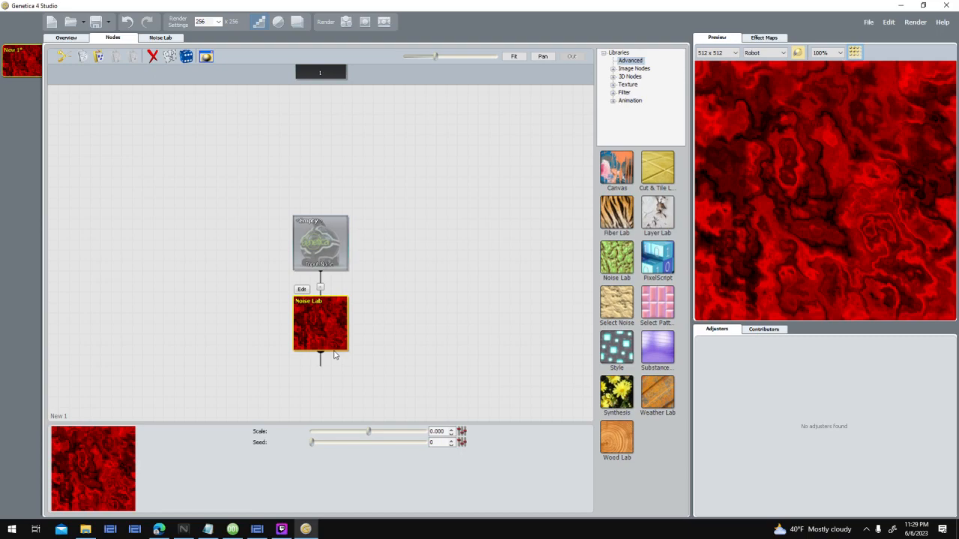
Step: Add a Colorize node to the output of the Noise Lab node
left_click(334, 355)
type("Colorize")
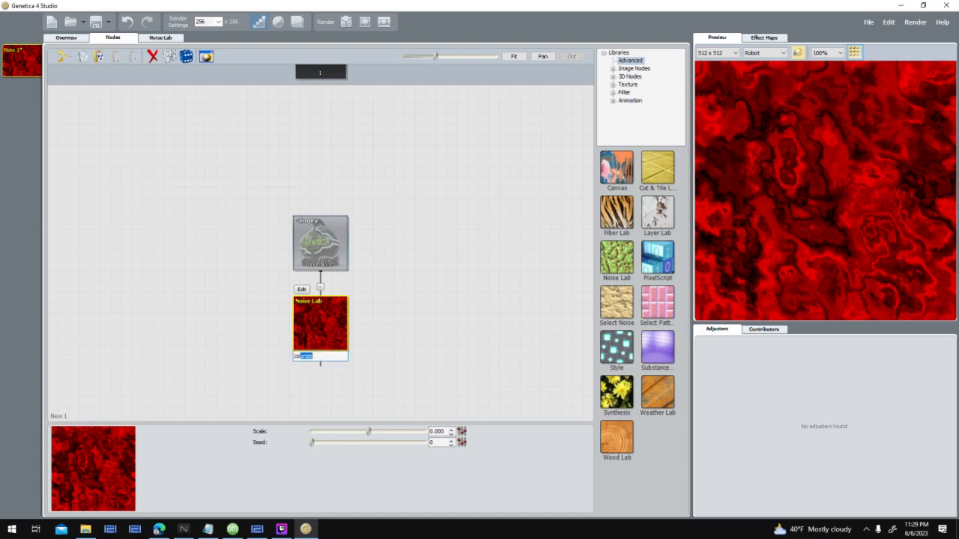
key("Return")
Step: Randomize the Colorize node's gradient repeatedly and accept a blend running from black through green to pale pink
left_click(440, 433)
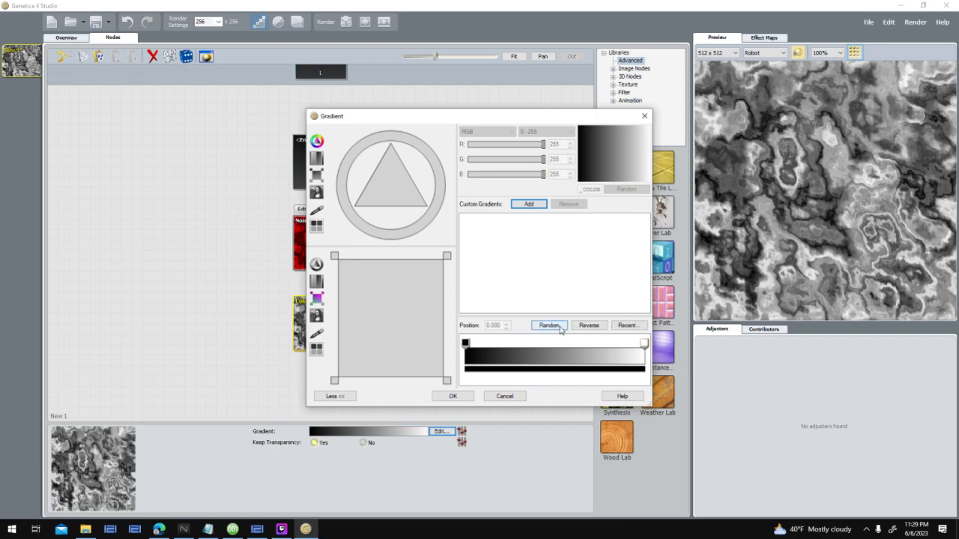
left_click(560, 328)
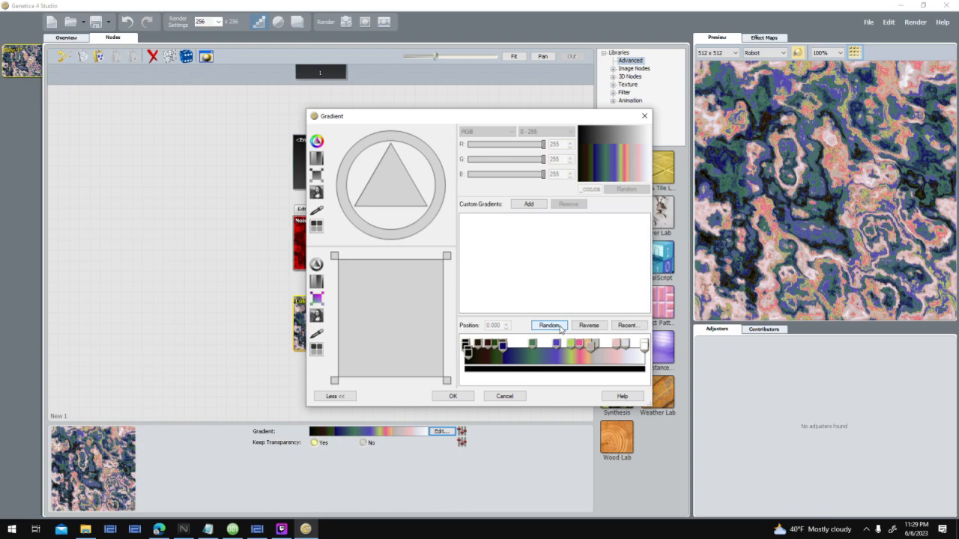
left_click(560, 328)
left_click(561, 328)
left_click(561, 328)
left_click(560, 328)
left_click(560, 328)
left_click(561, 328)
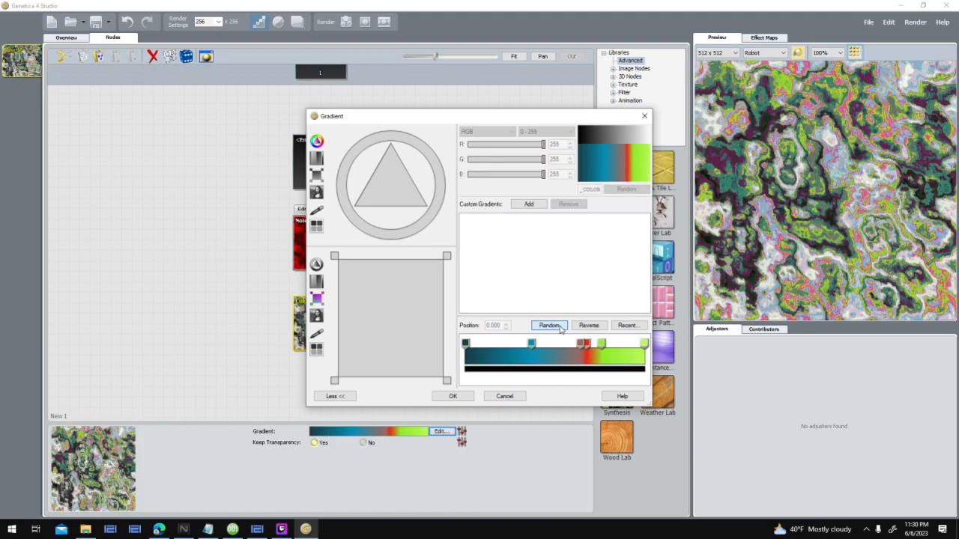
left_click(561, 328)
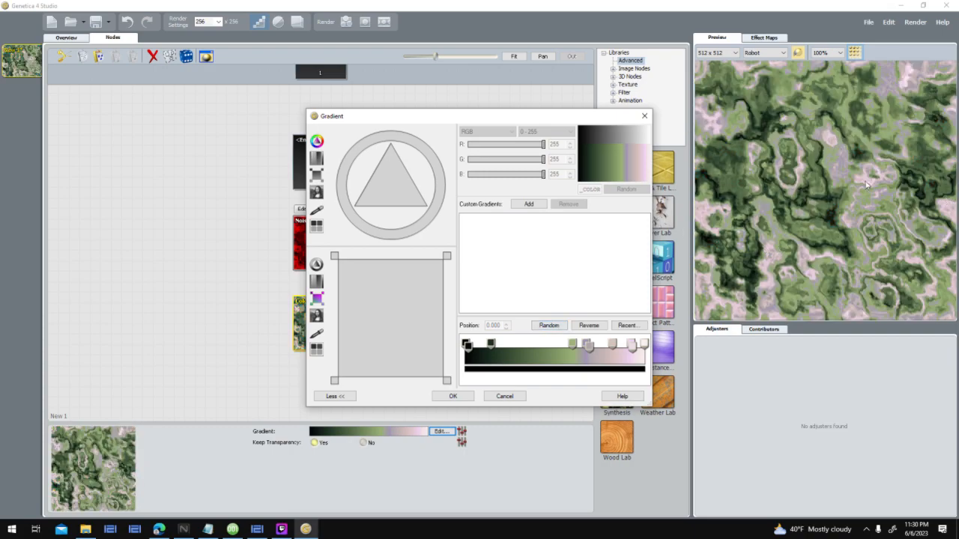
left_click(452, 396)
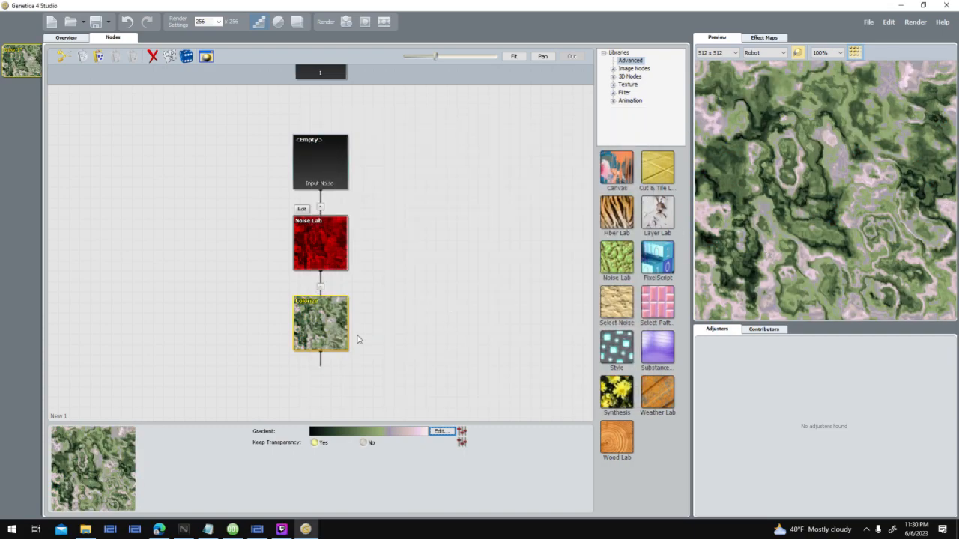
left_click(447, 431)
mouse_move(573, 345)
left_mouse_down()
mouse_move(540, 345)
mouse_move(573, 346)
left_mouse_up()
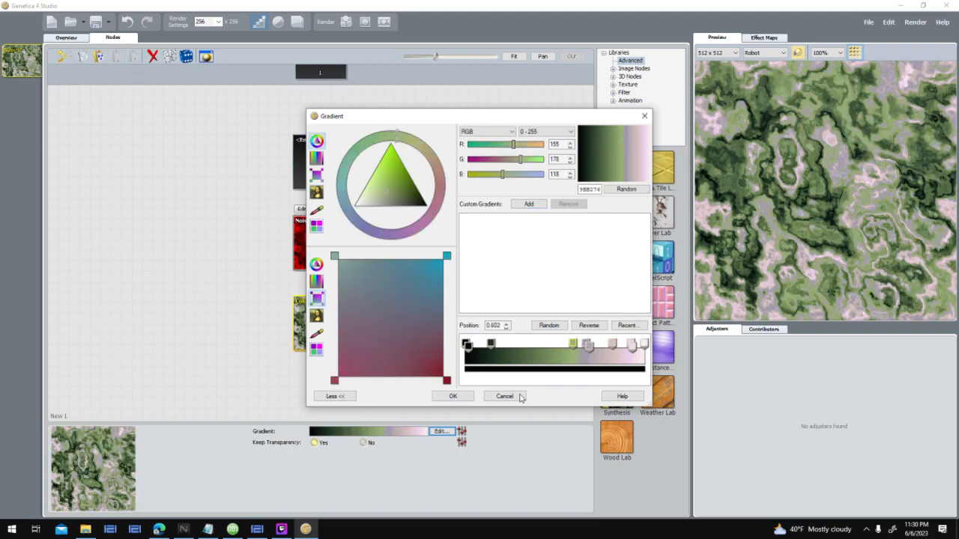
left_click(504, 396)
Step: Reopen the Noise Lab, try Marble Veins as its first noise type and settle on Lichen instead
left_click(314, 246)
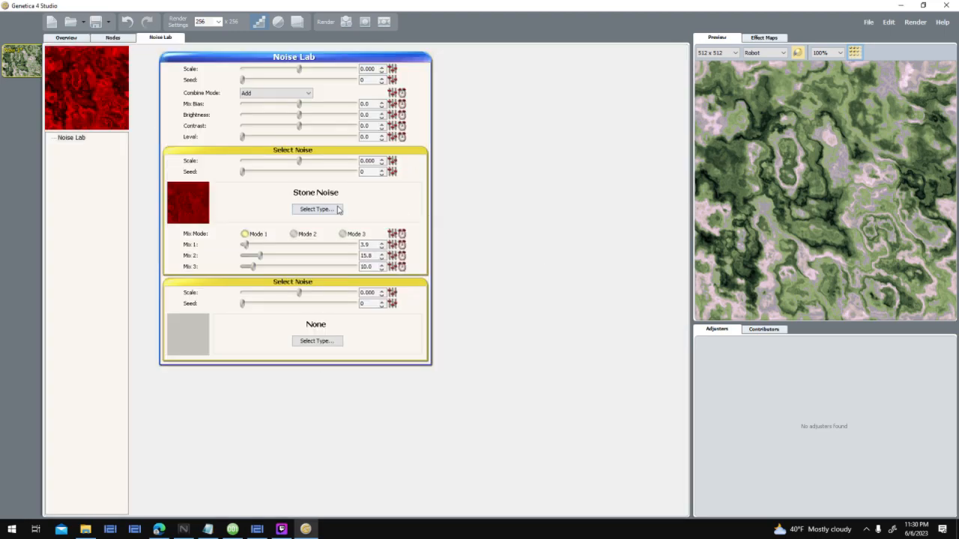
left_click(316, 209)
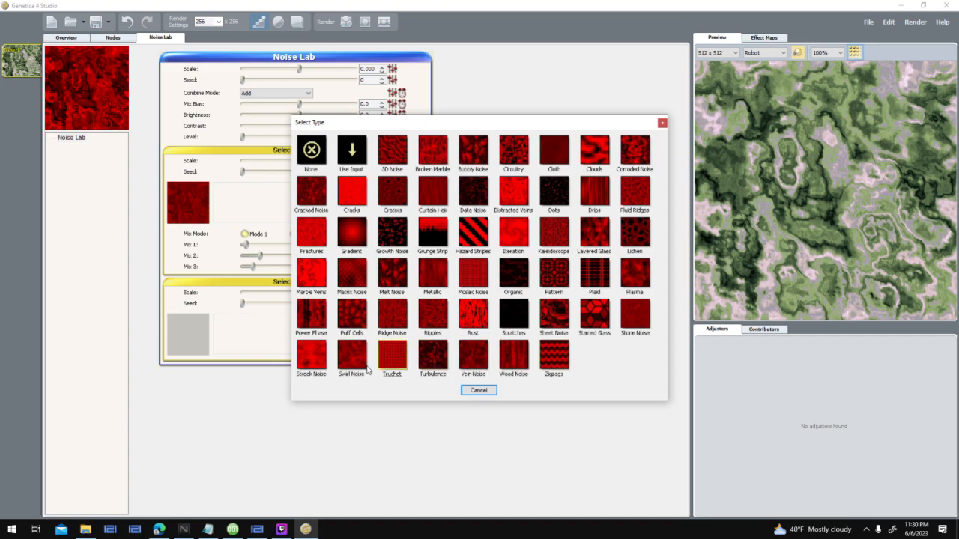
left_click(317, 276)
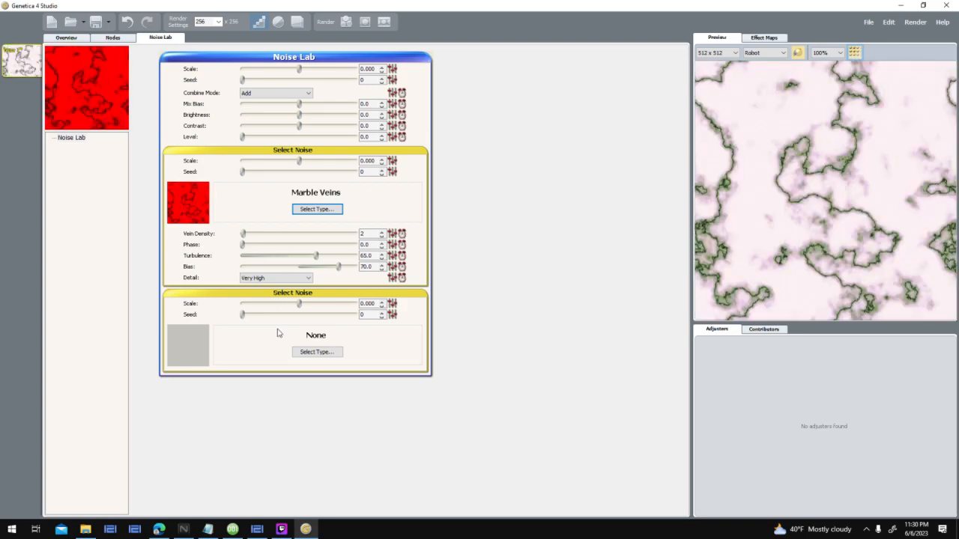
left_click(304, 355)
left_click(478, 390)
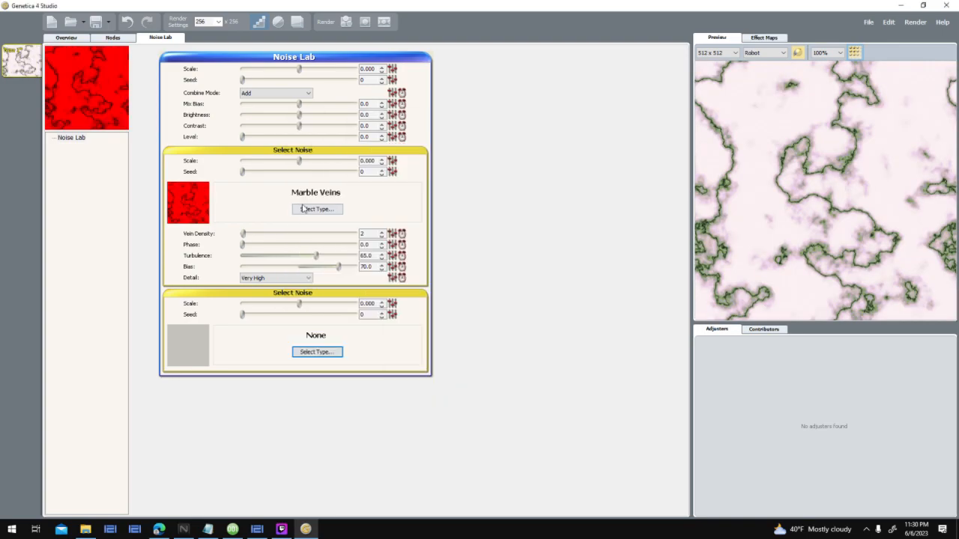
left_click(314, 210)
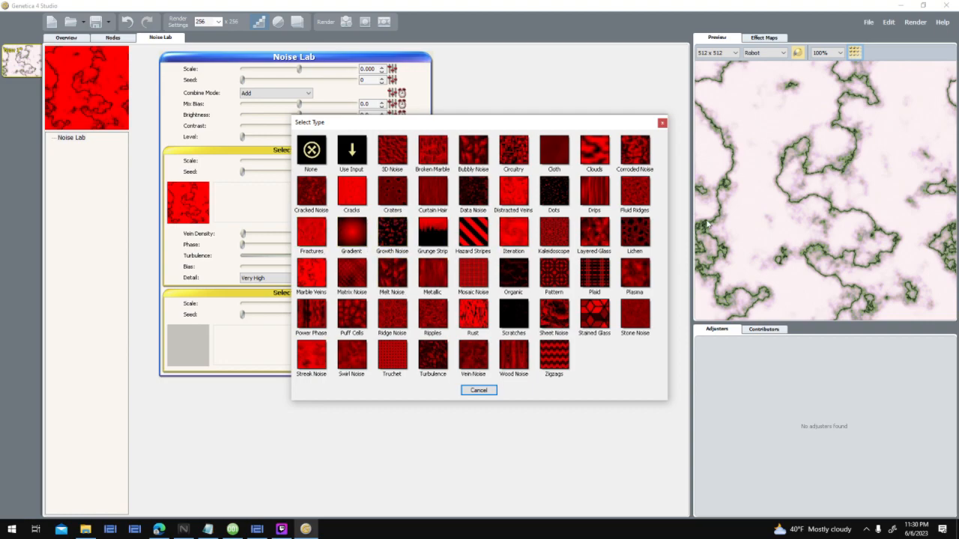
left_click(633, 232)
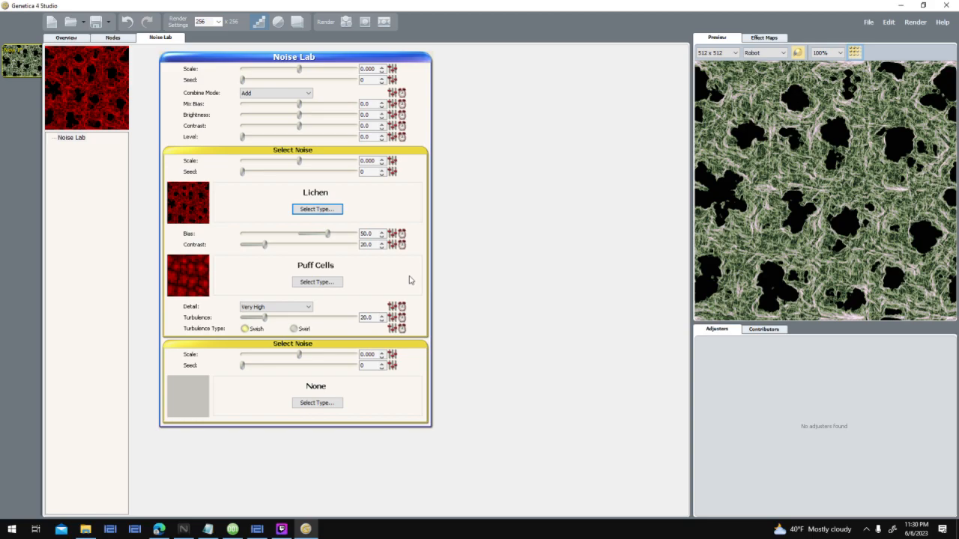
Step: Set the Lichen noise's Puff Cells to High detail, turbulence 60.0 and the Swirl turbulence type
left_click(256, 322)
left_click(276, 308)
left_click(258, 320)
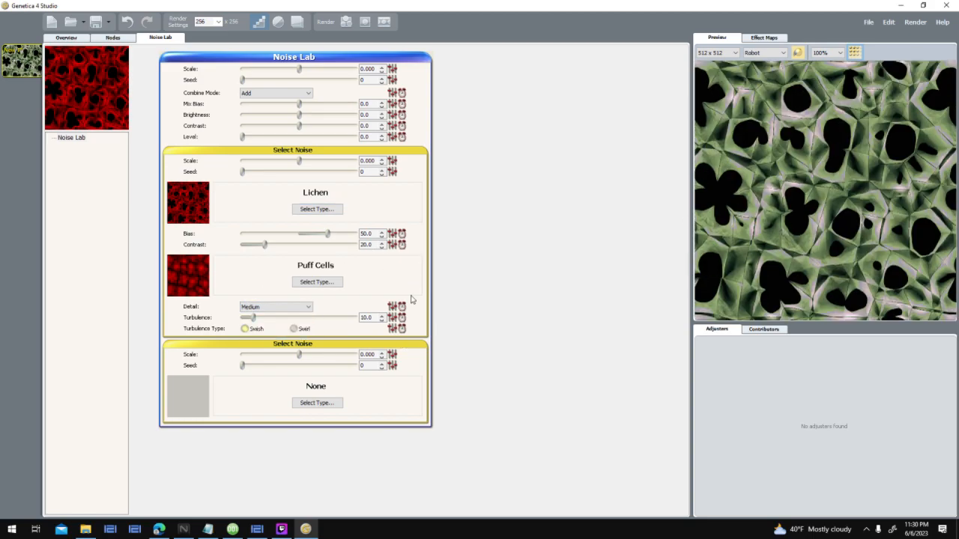
left_click(264, 307)
left_click(263, 326)
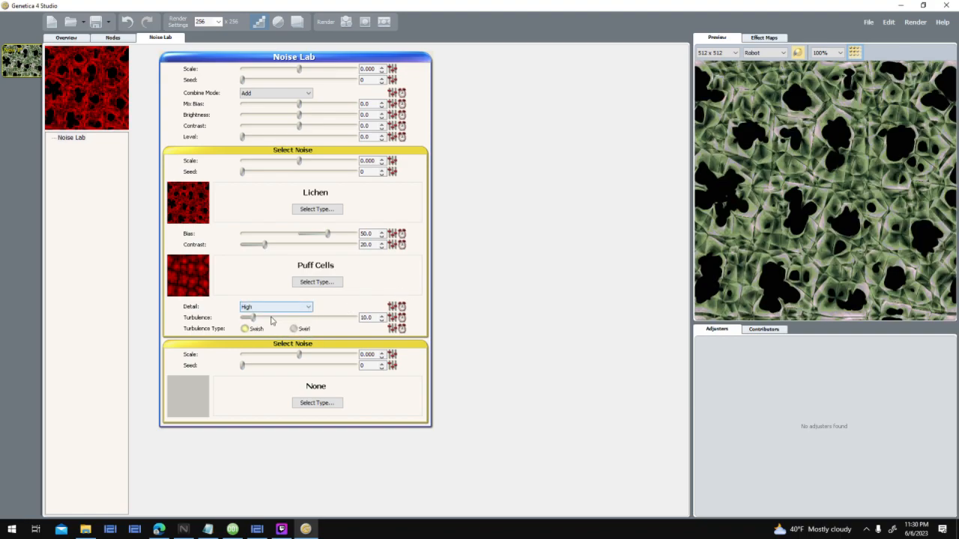
left_click_drag(255, 318, 310, 317)
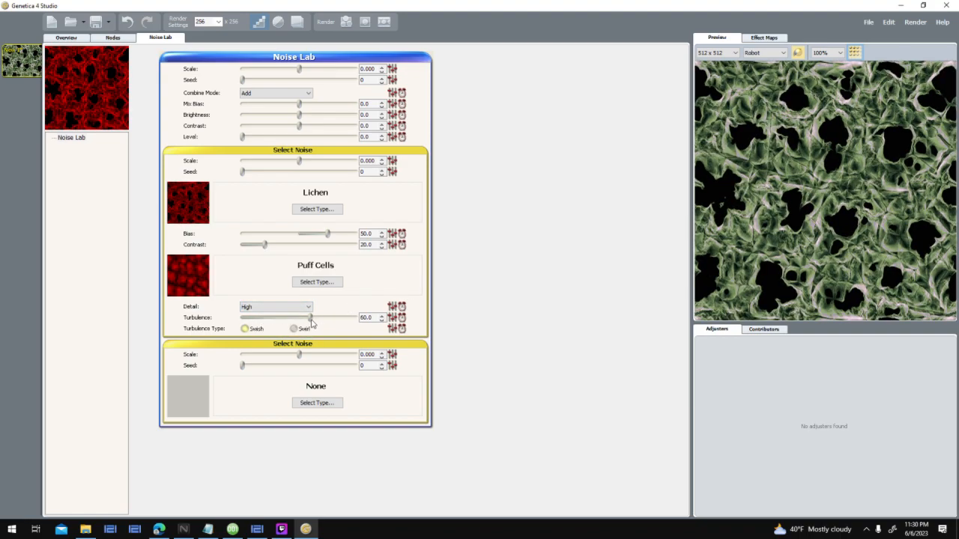
left_click(294, 330)
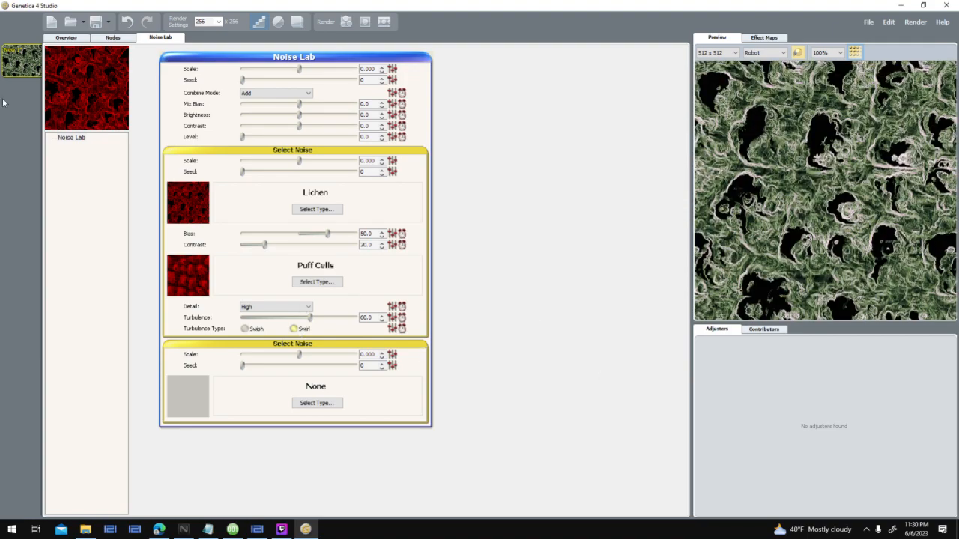
Step: Return to the texture's overview and clear its contents by setting the slots to None
left_click(114, 38)
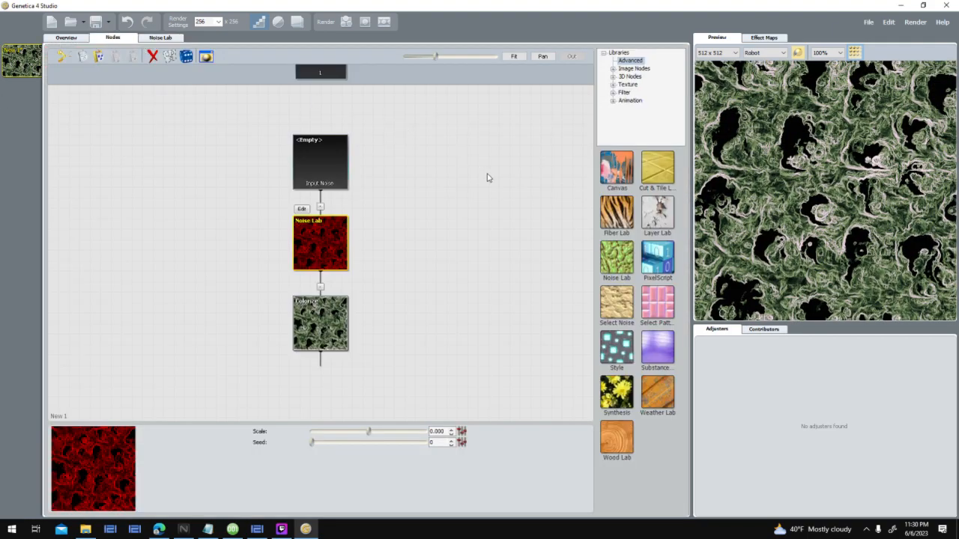
left_click(316, 324)
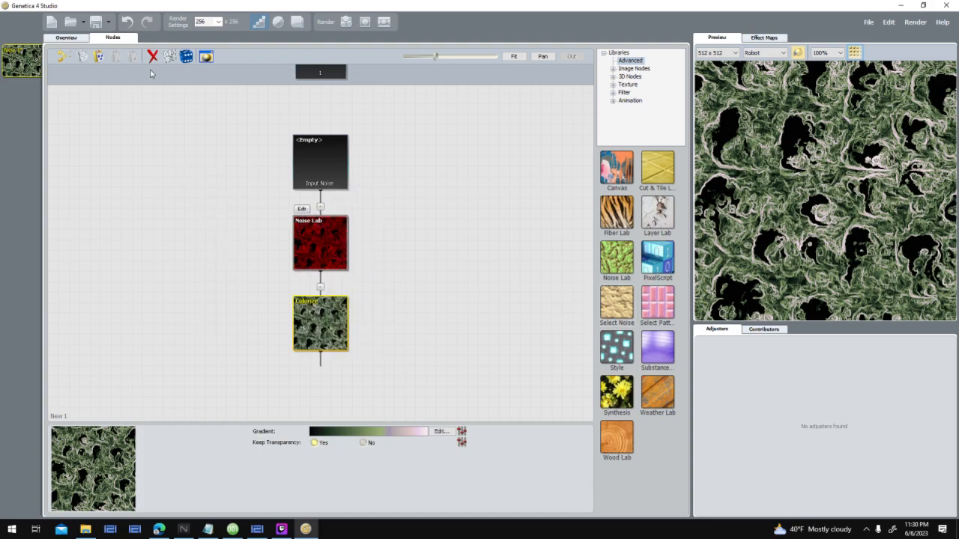
left_click(66, 38)
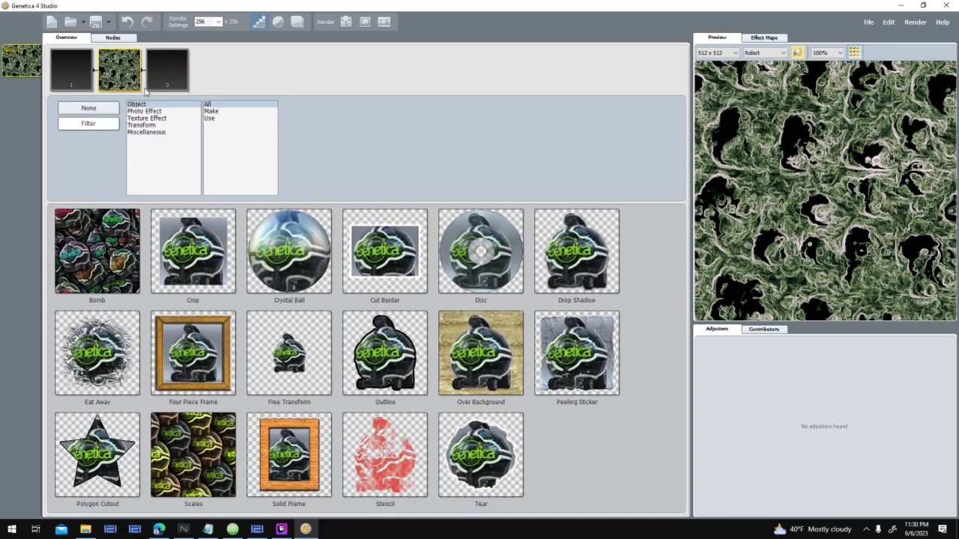
left_click(118, 37)
left_click(71, 37)
left_click(79, 109)
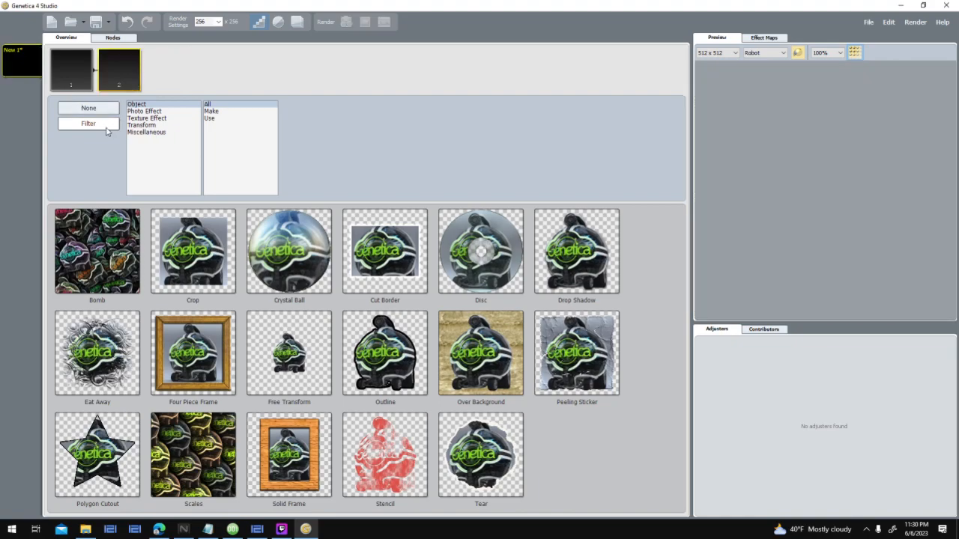
left_click(103, 110)
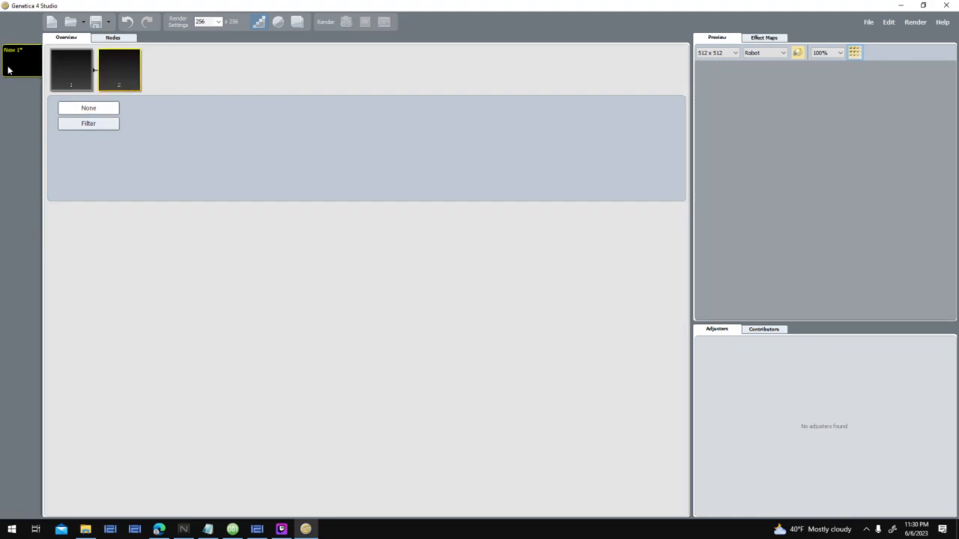
Step: Create a new texture and fill its first slot with the Sparse Canopy preset from the Legacy Presets
left_click(54, 22)
left_click(162, 154)
left_click(163, 160)
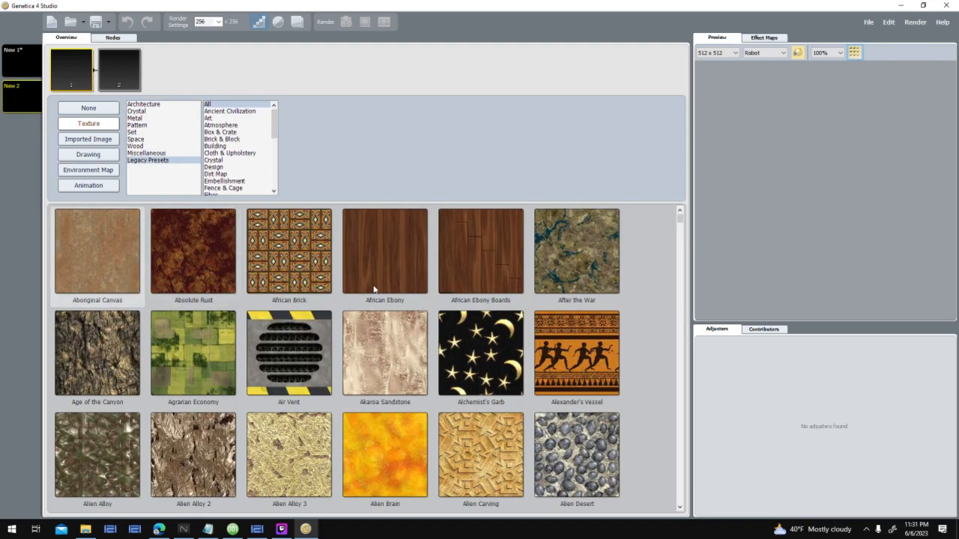
left_click_drag(679, 227, 686, 456)
left_click(514, 232)
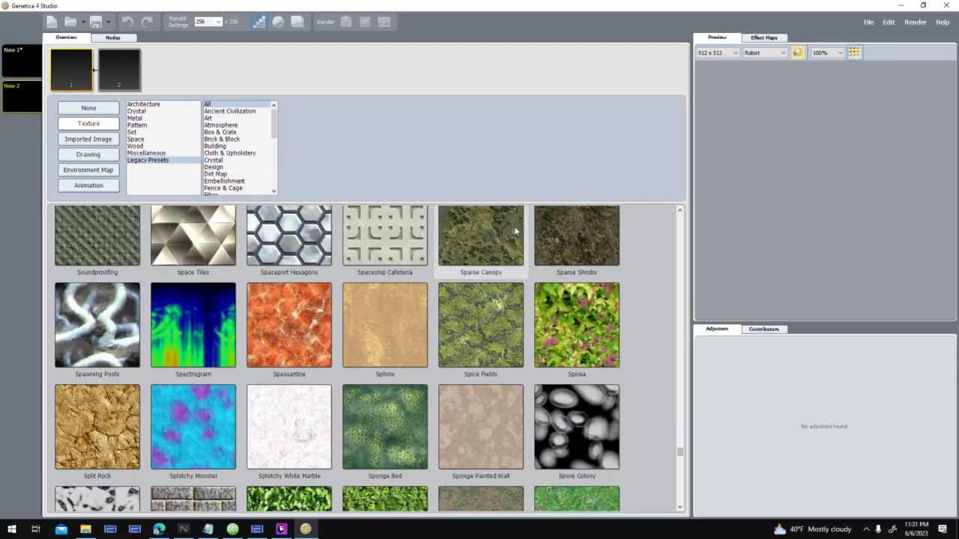
Step: Examine the Sparse Canopy group's nodes and its Substance Lab noise types and color settings, and return to the node graph
left_click(128, 39)
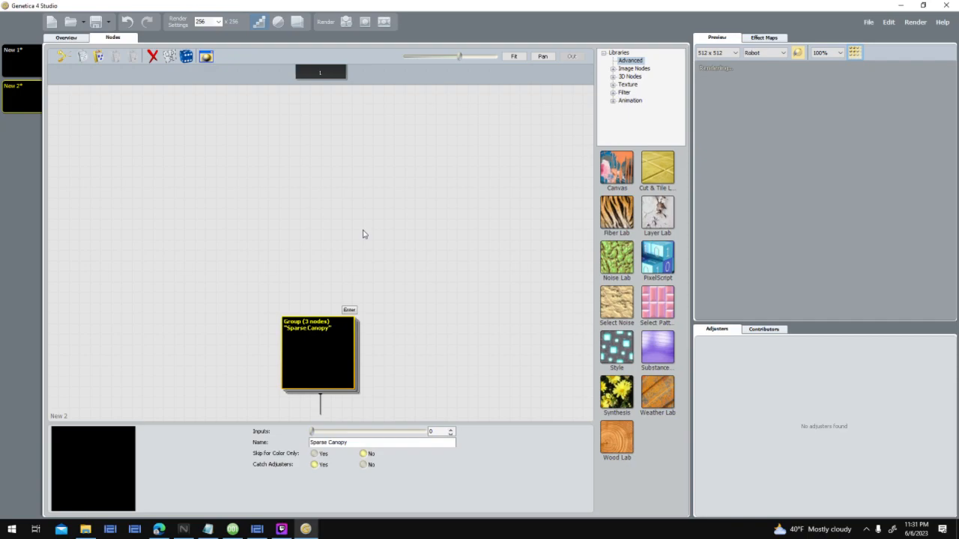
scroll(292, 172, "up", 4)
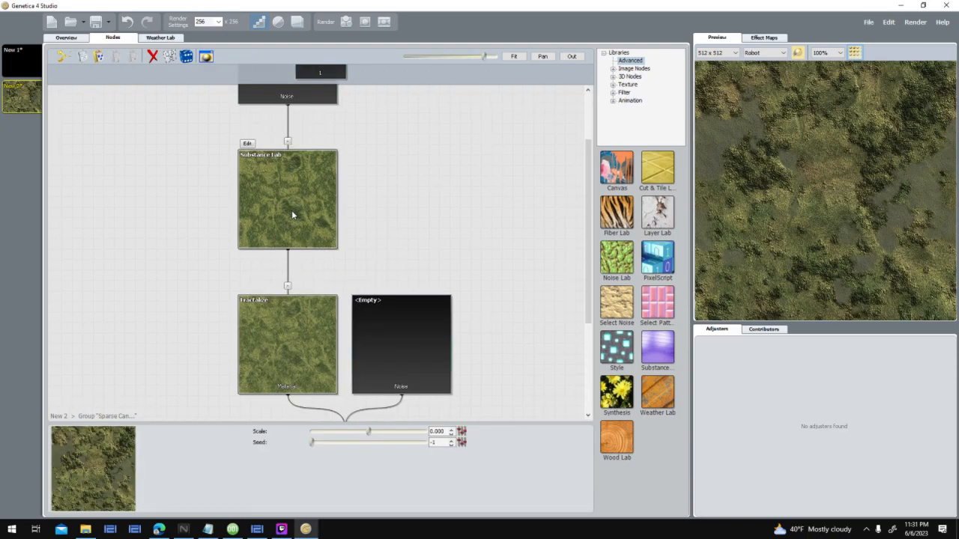
left_click(309, 174)
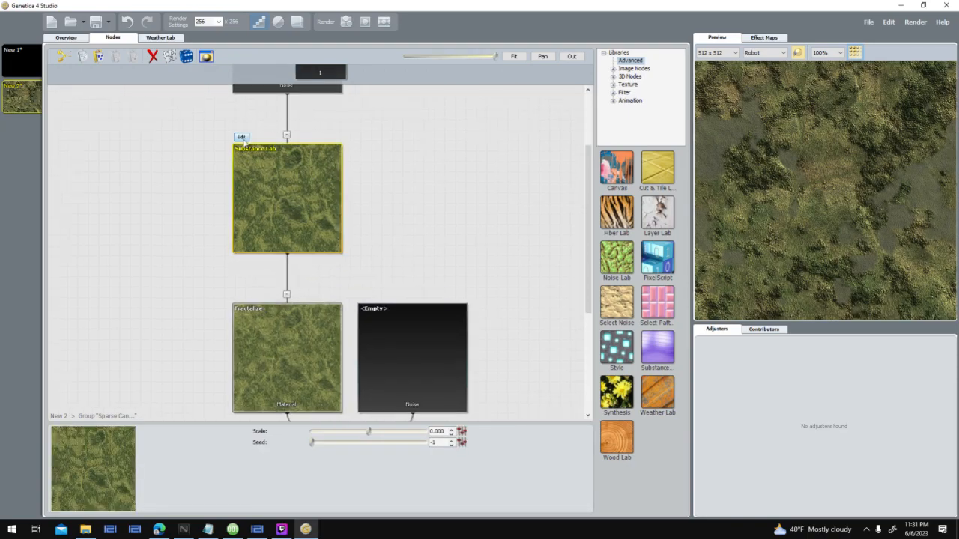
left_click(241, 137)
left_click(75, 148)
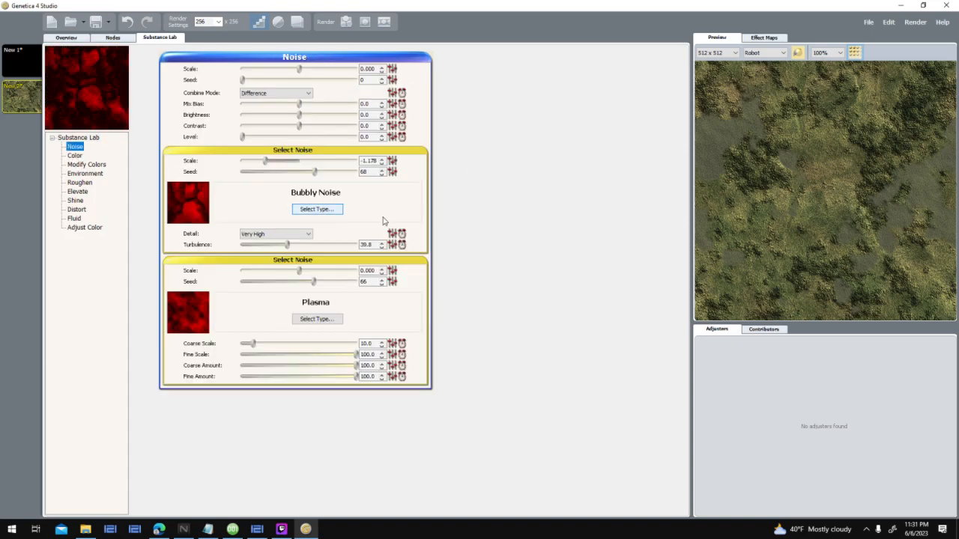
left_click(317, 208)
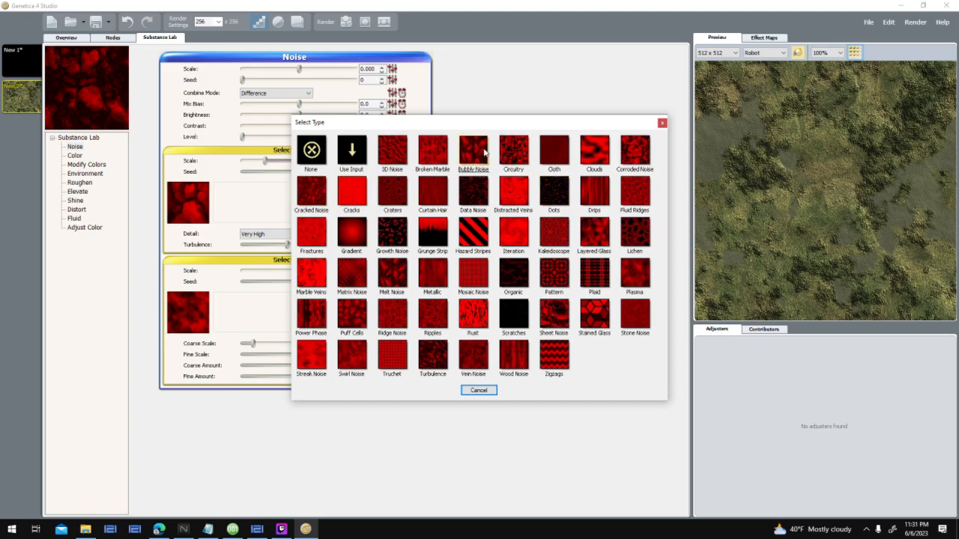
left_click(483, 390)
left_click(81, 155)
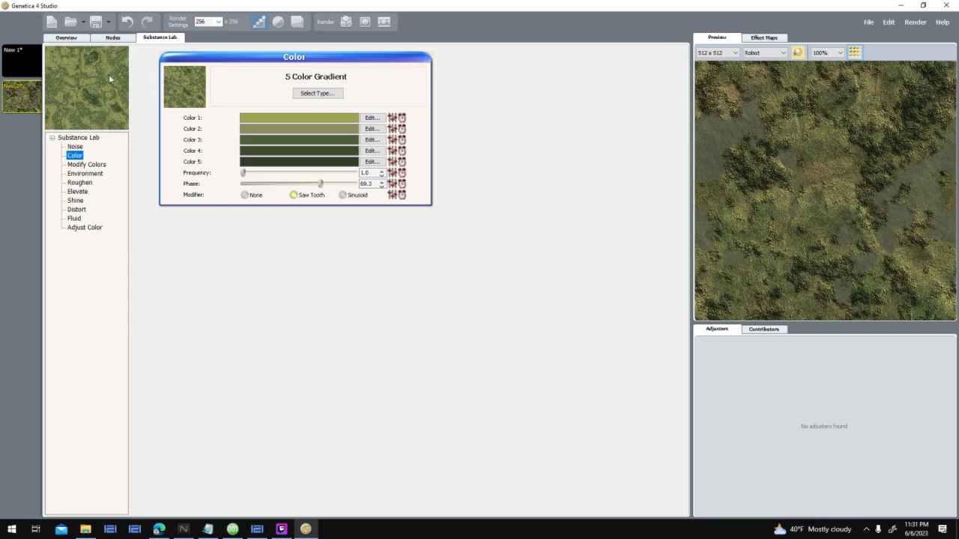
left_click(112, 38)
Step: Separate the Weather Lab node from the Sparse Canopy chain and route the Fractalize node to the group's output
scroll(380, 245, "down", 5)
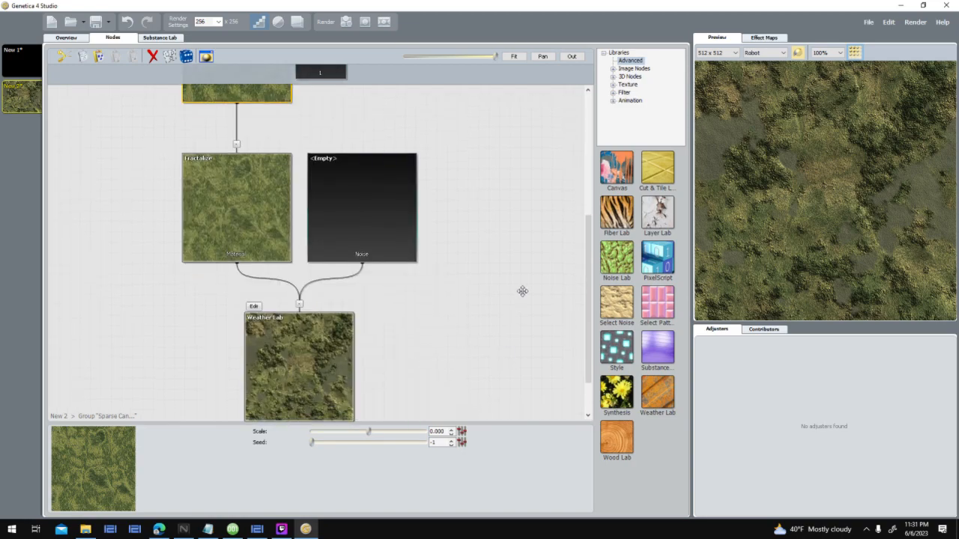
left_click_drag(357, 309, 449, 326)
left_click_drag(394, 172, 305, 302)
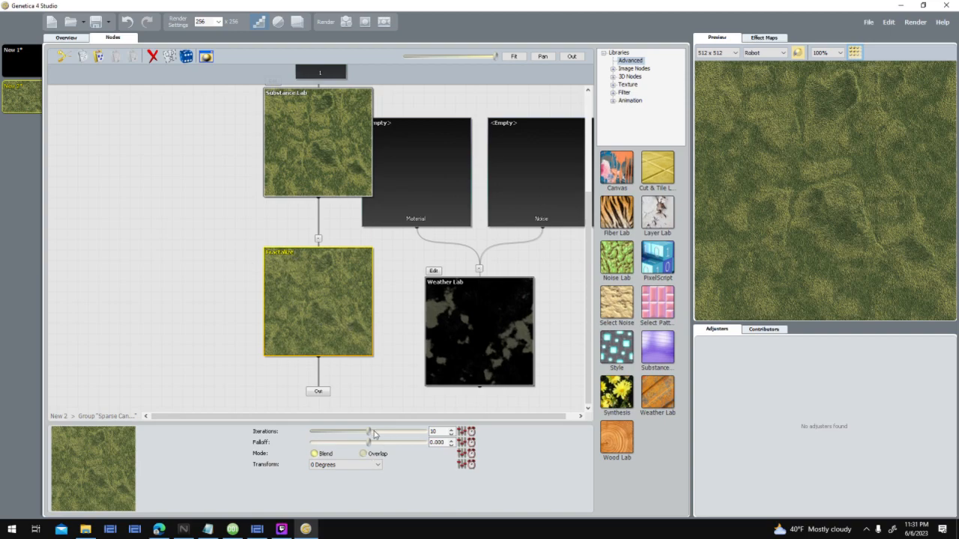
Step: Reduce the Fractalize node's iterations to 0, raise them to 2, and switch to World Creator
left_click_drag(353, 435, 320, 433)
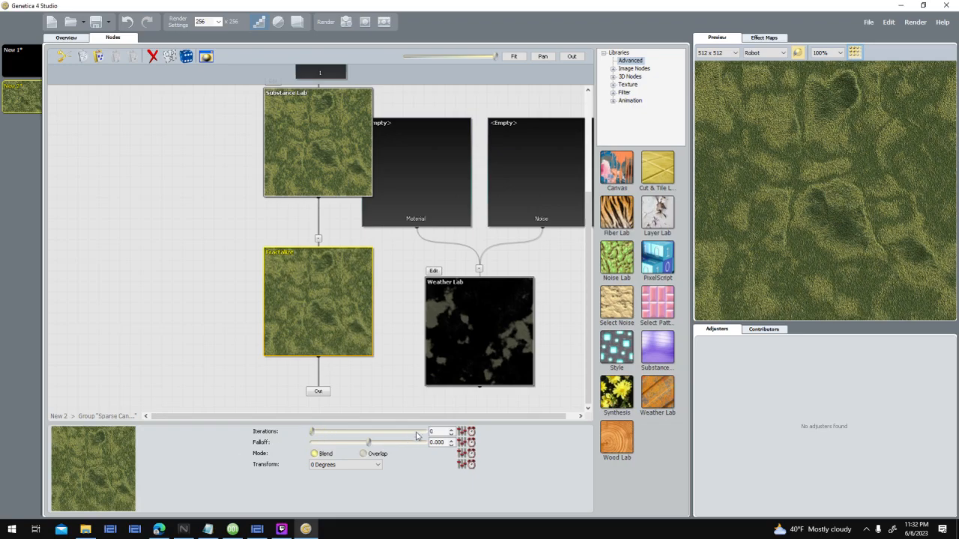
left_click(451, 430)
left_click(451, 431)
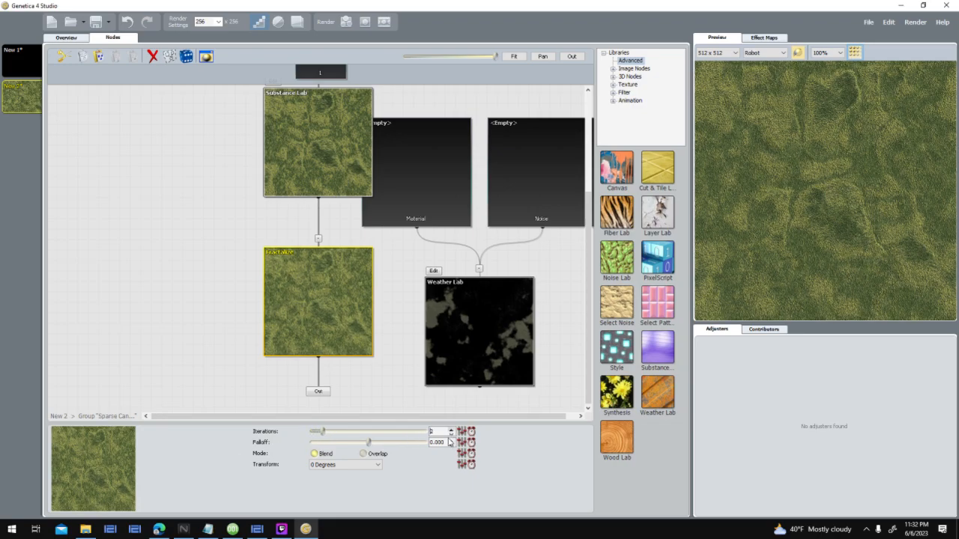
left_click(452, 435)
left_click(451, 432)
left_click(257, 529)
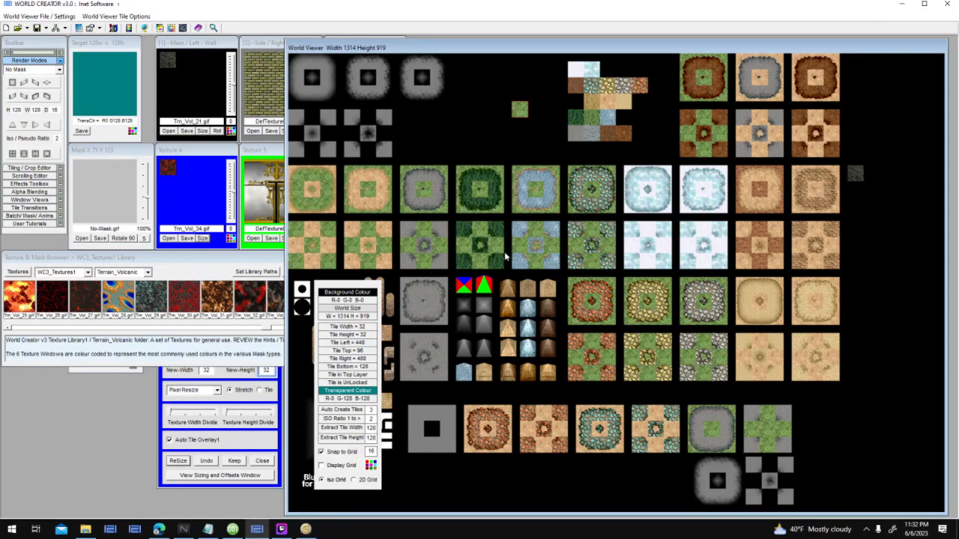
Step: Reposition the loose grass tile in the World Viewer's empty area and move the stray dark volcanic tile near it
left_click_drag(519, 109, 449, 136)
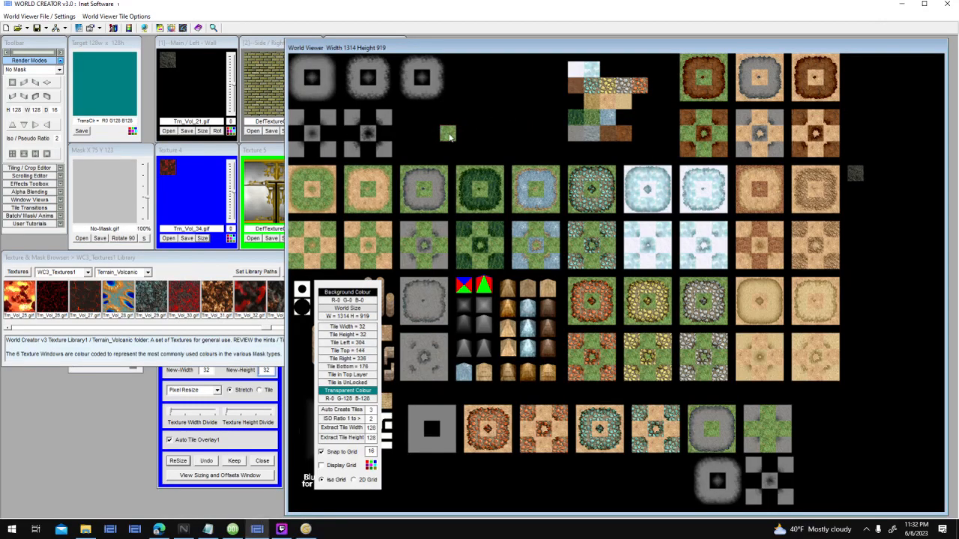
left_click_drag(868, 173, 522, 134)
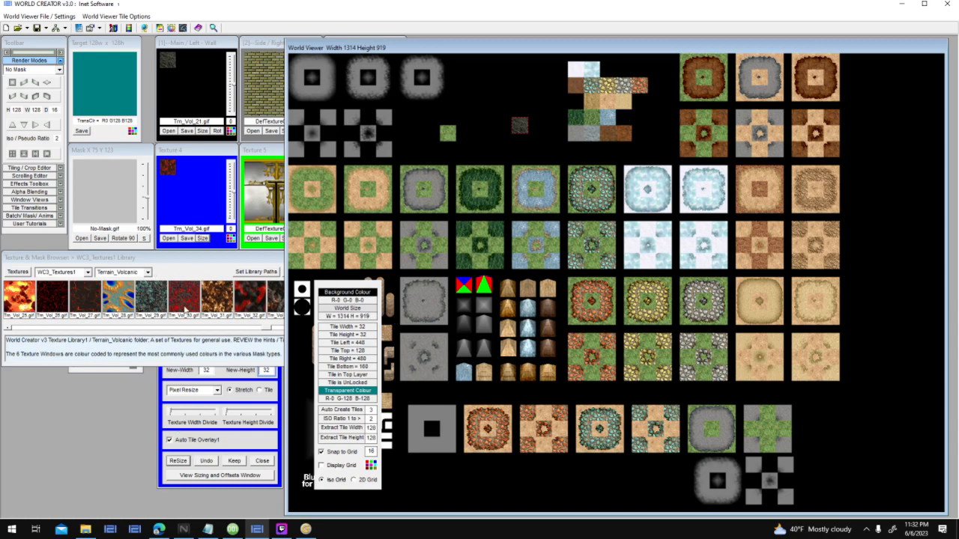
Step: Switch the texture browser to the World View Files library and look through its folder list
left_click(220, 277)
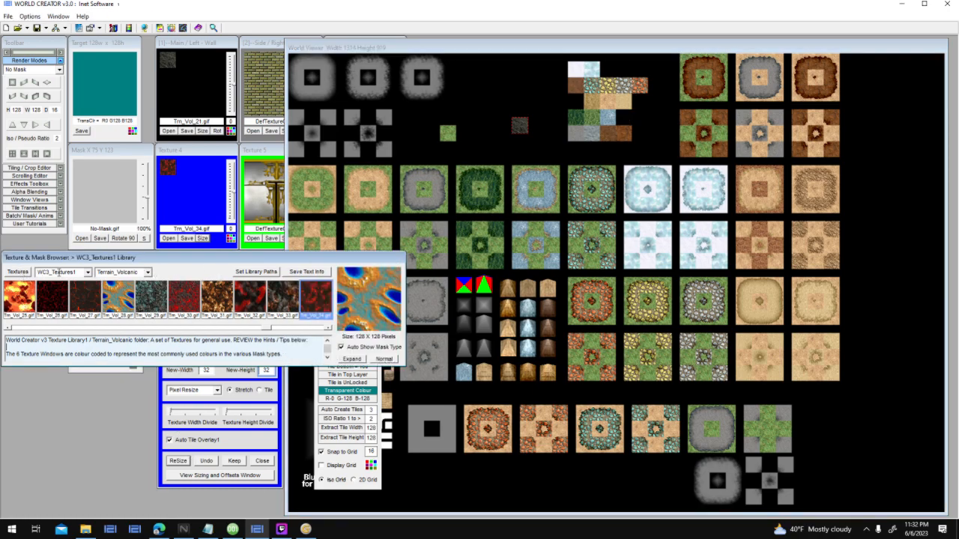
left_click(88, 273)
left_click_drag(88, 292, 89, 327)
left_click(75, 304)
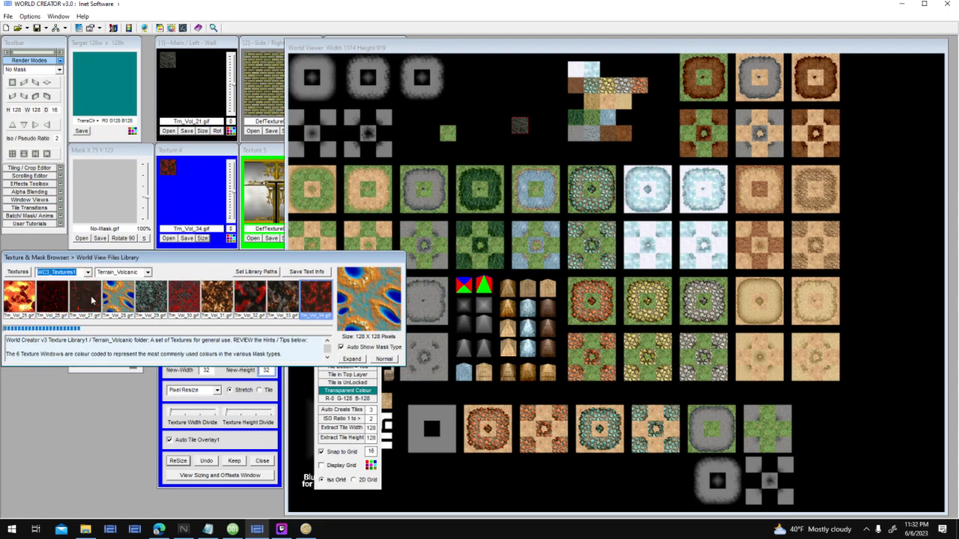
left_click(150, 272)
left_click_drag(151, 282, 153, 311)
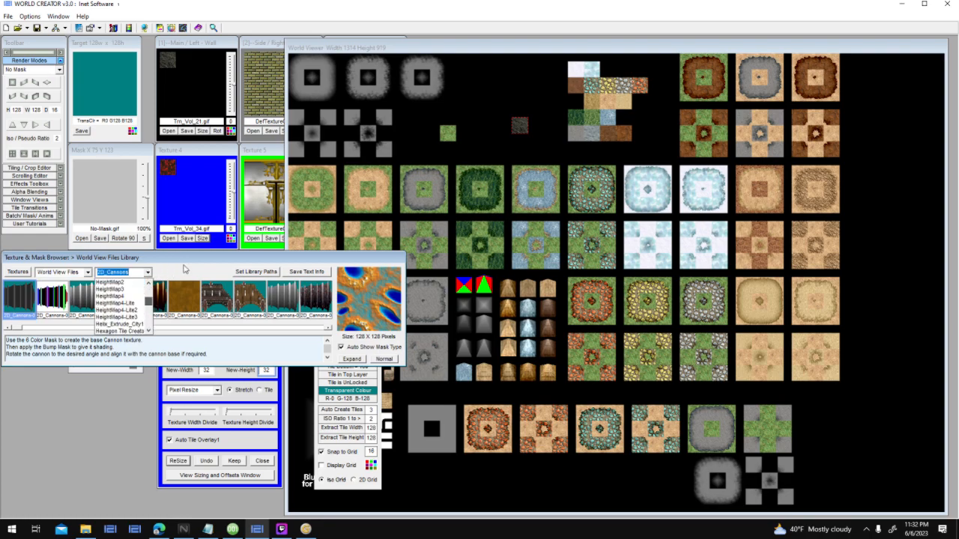
left_click(185, 267)
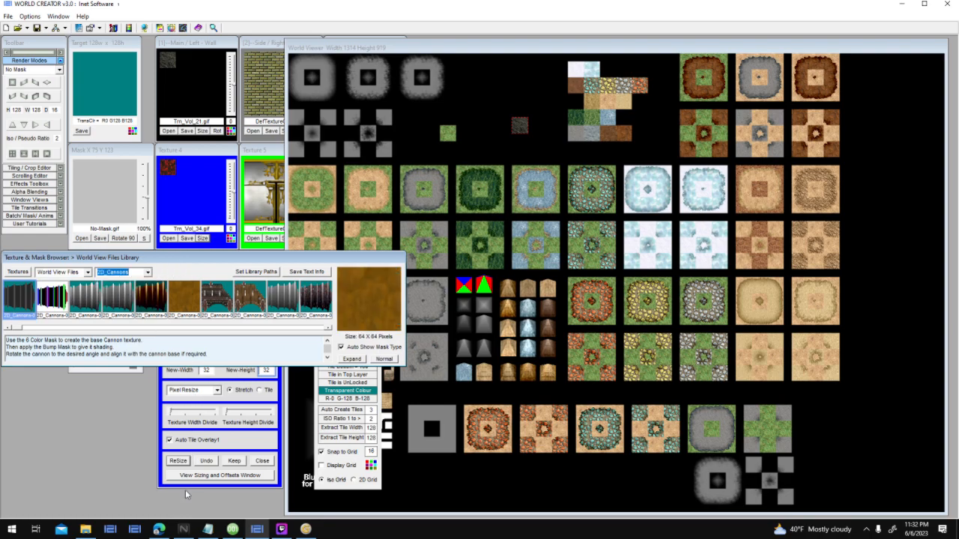
Step: Begin opening a tile file for Texture 5 and browse to World Creator v3.0 Mega's User\World View Files folder
left_click(253, 239)
left_click(296, 364)
double_click(390, 286)
scroll(500, 352, "down", 5)
double_click(461, 367)
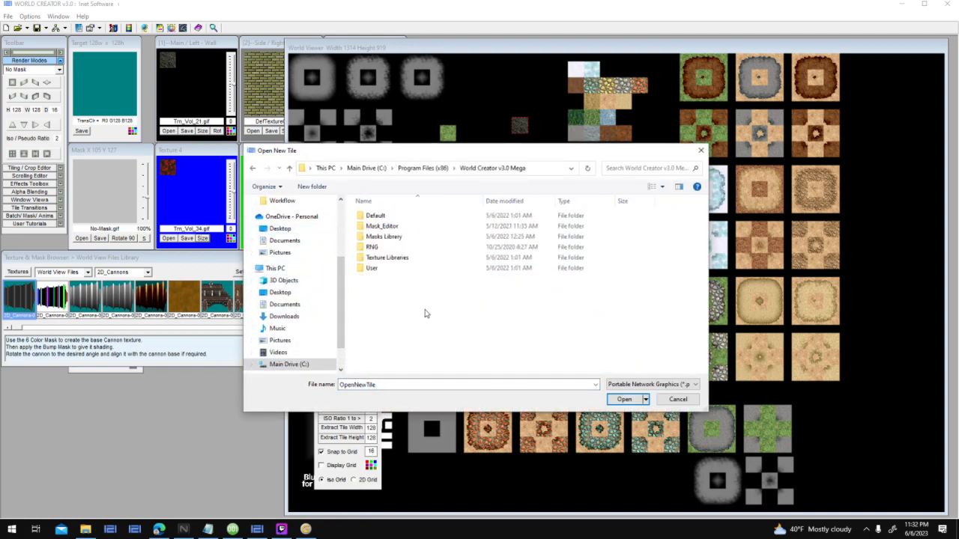
double_click(404, 268)
double_click(417, 355)
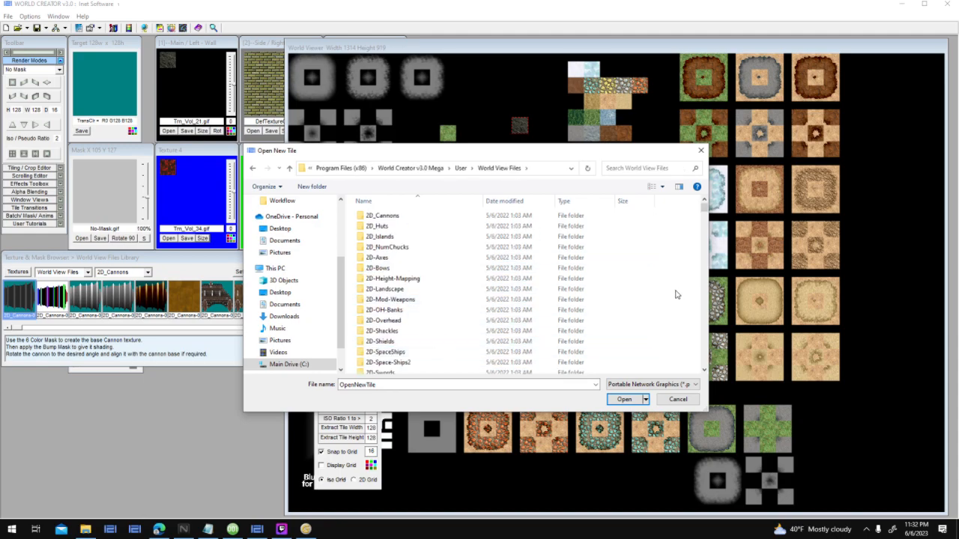
Step: Find the Isometric Tiles folder among the World View Files folders and open it
key("j")
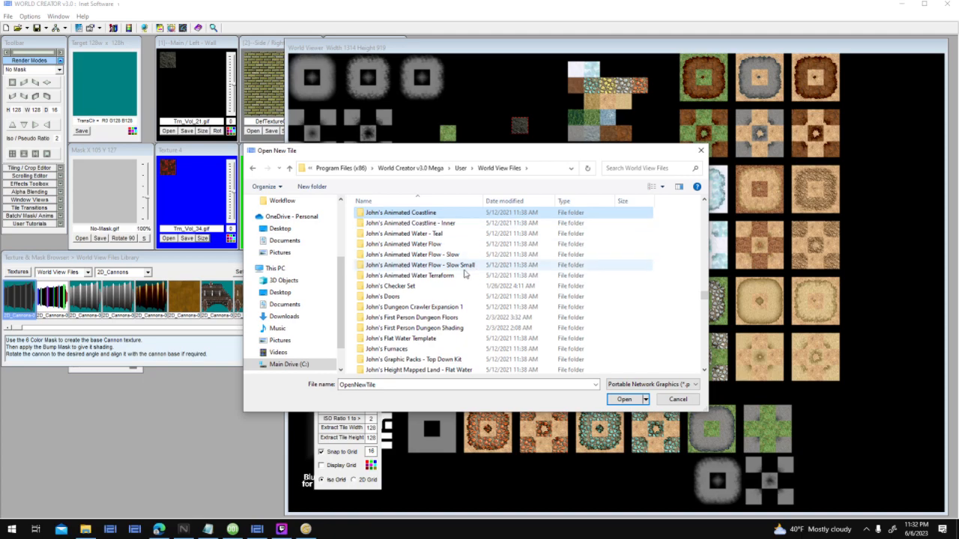
scroll(463, 275, "up", 2)
scroll(461, 282, "down", 3)
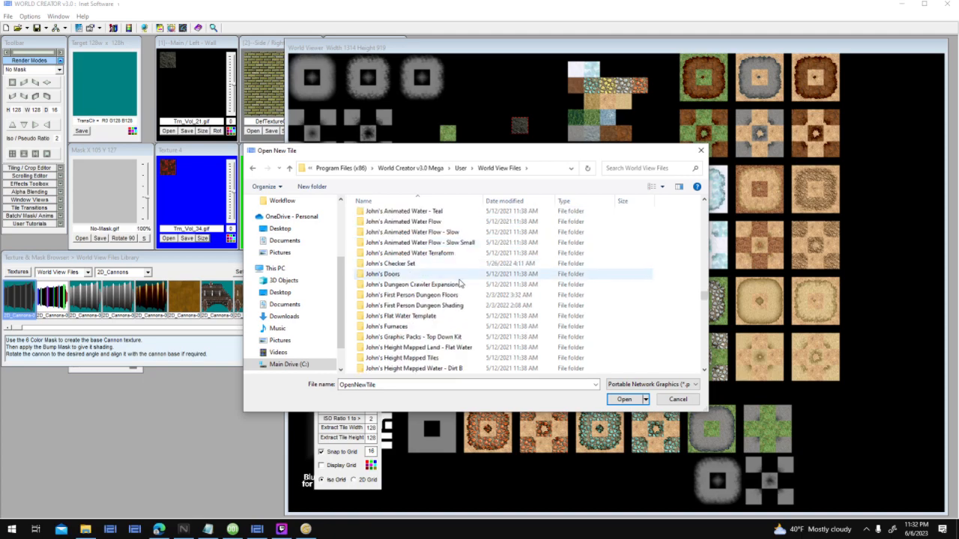
scroll(459, 282, "down", 5)
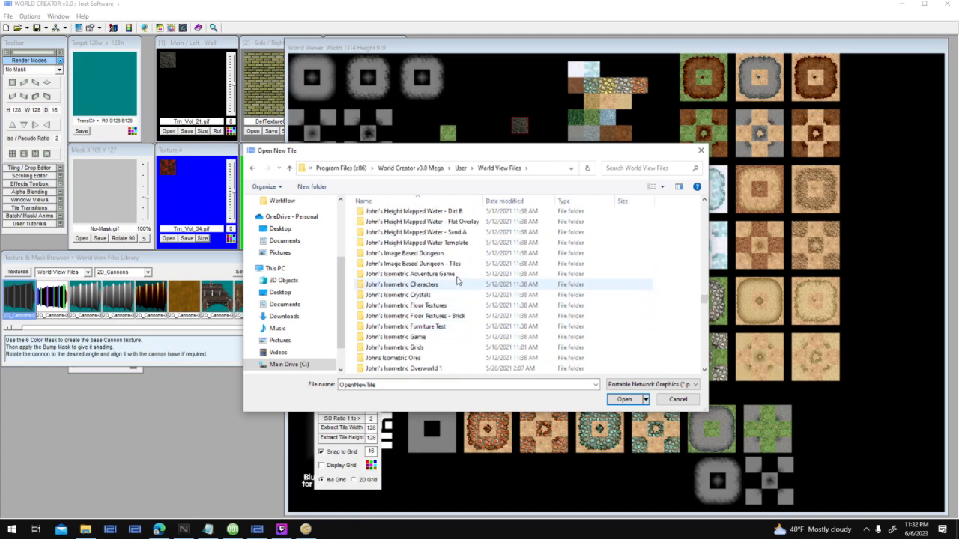
scroll(458, 300, "down", 2)
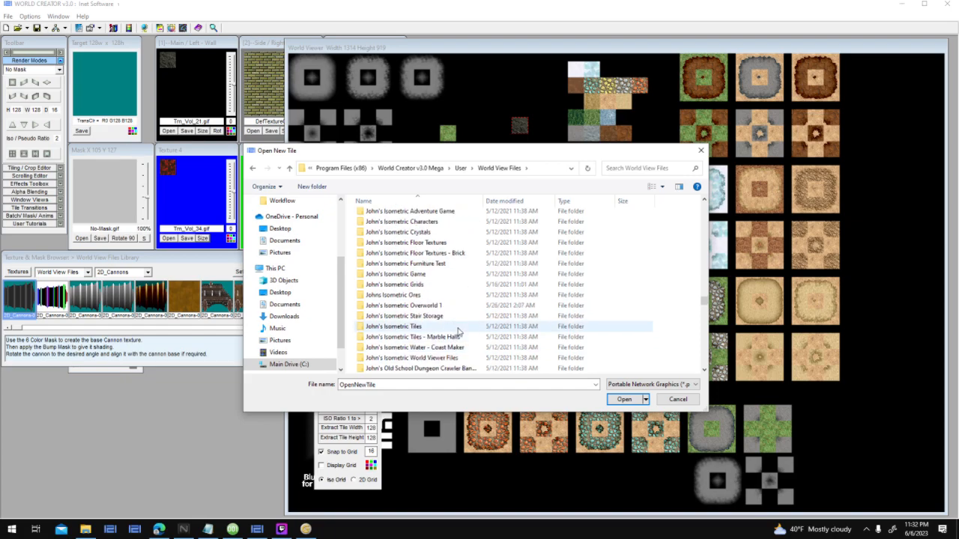
double_click(458, 329)
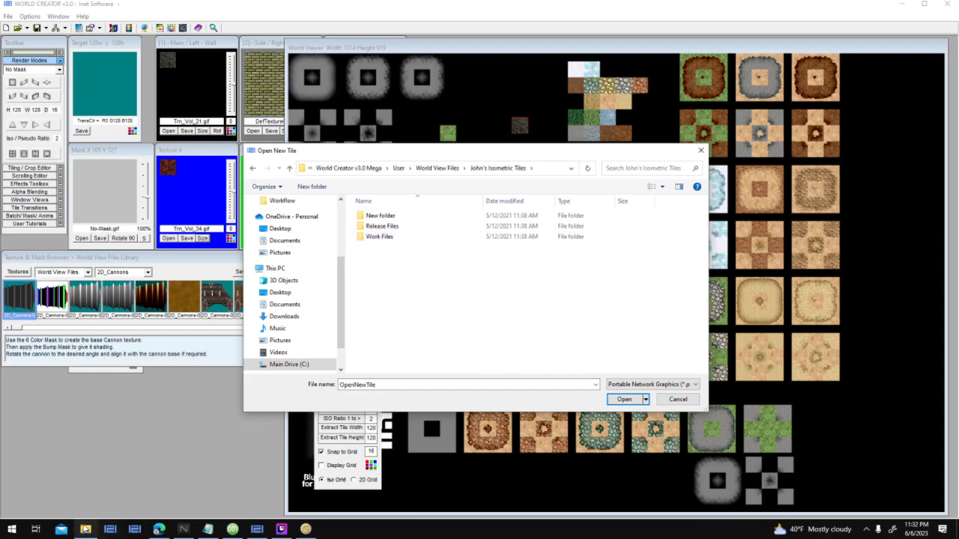
Step: Check the lava tile images in File Explorer and load Animated Lava-001.png from New folder into Texture 5
left_click(85, 529)
left_click(85, 529)
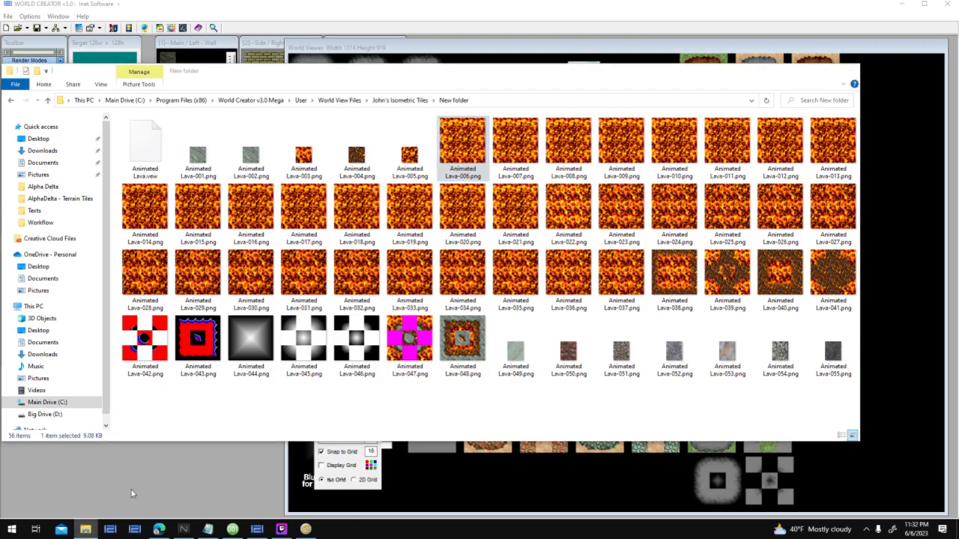
double_click(413, 219)
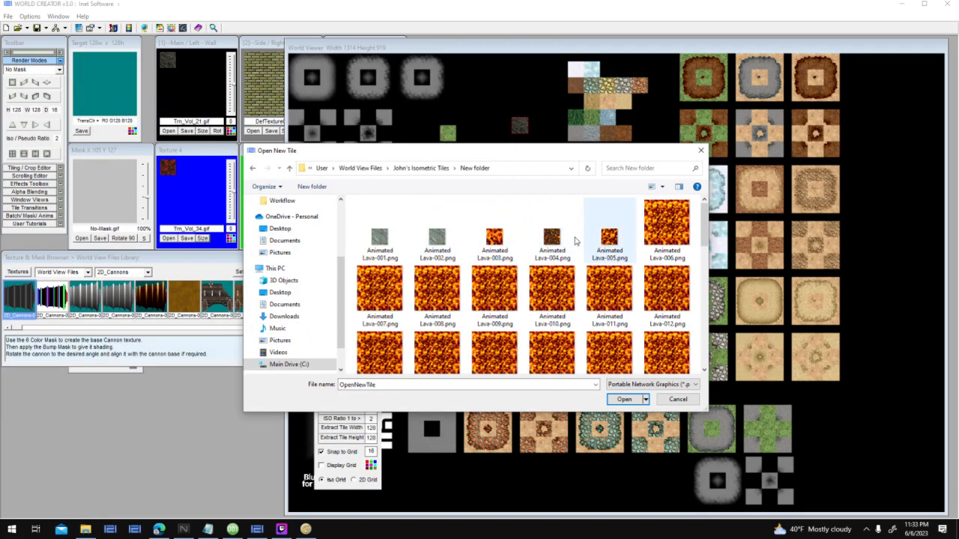
double_click(381, 244)
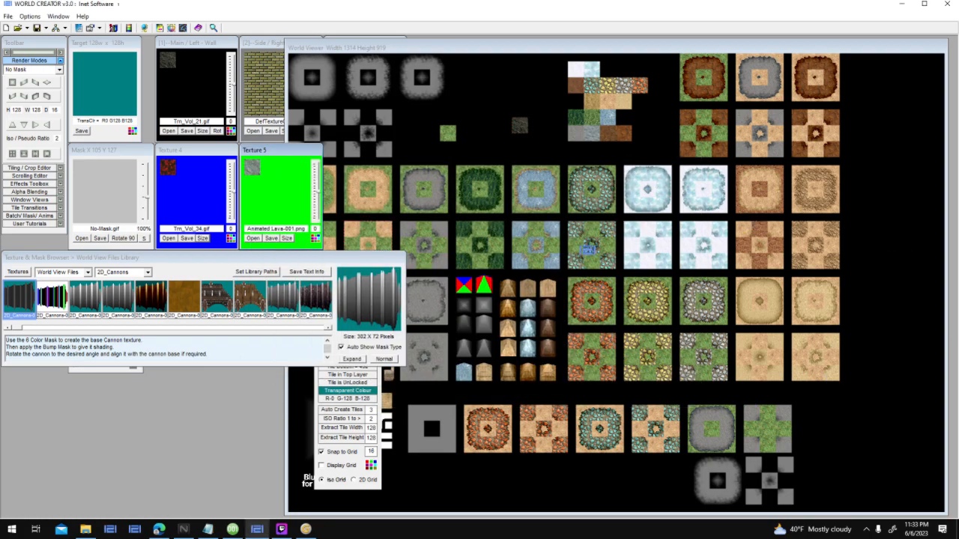
Step: Group the Animated Lava-001 tile, the dark volcanic tile and the red Trn_Vol_34 tile together in the World Viewer
left_click(506, 129)
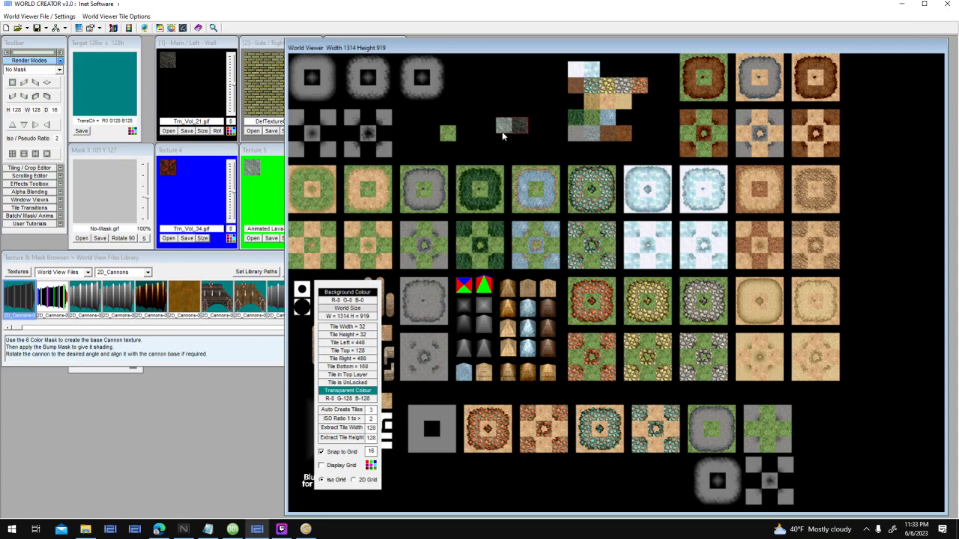
left_click_drag(523, 133, 508, 151)
left_click(176, 177)
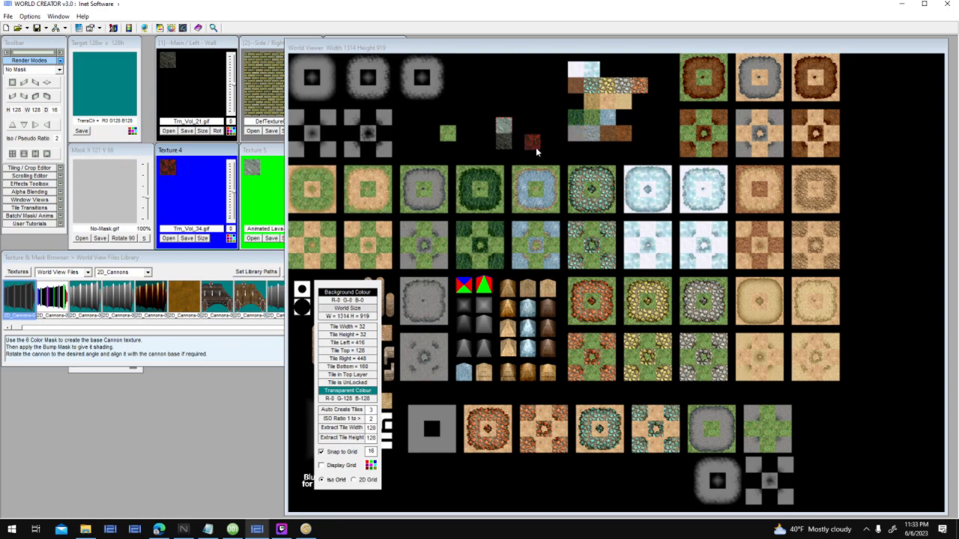
left_click(522, 142)
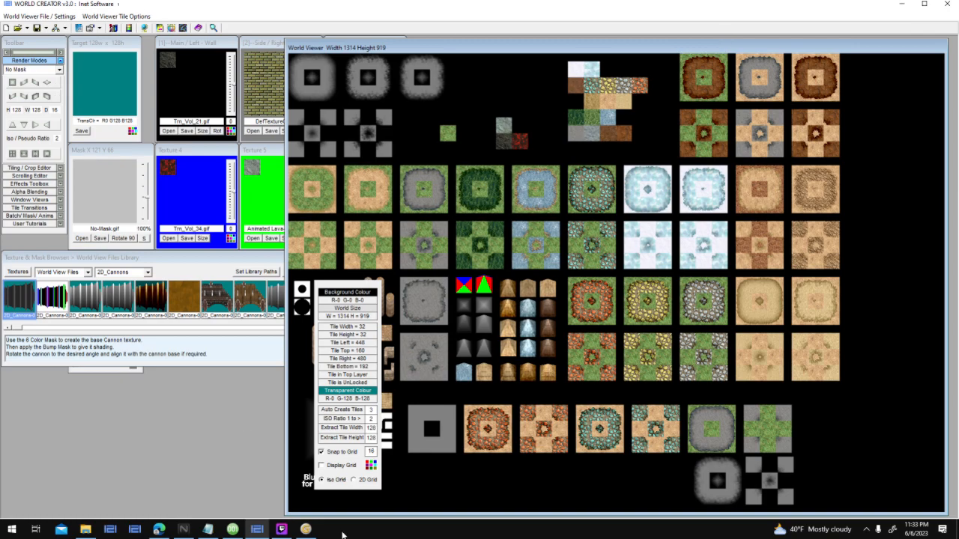
Step: Switch to 001 Game Creator, open the Land map, and search the sprite list's Backgrounds folders for surface sprites
left_click(232, 529)
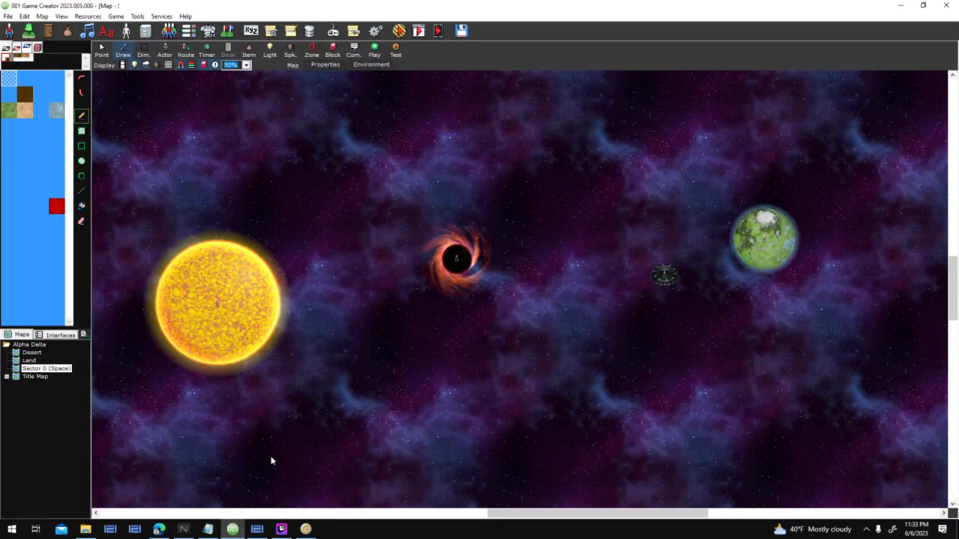
double_click(28, 361)
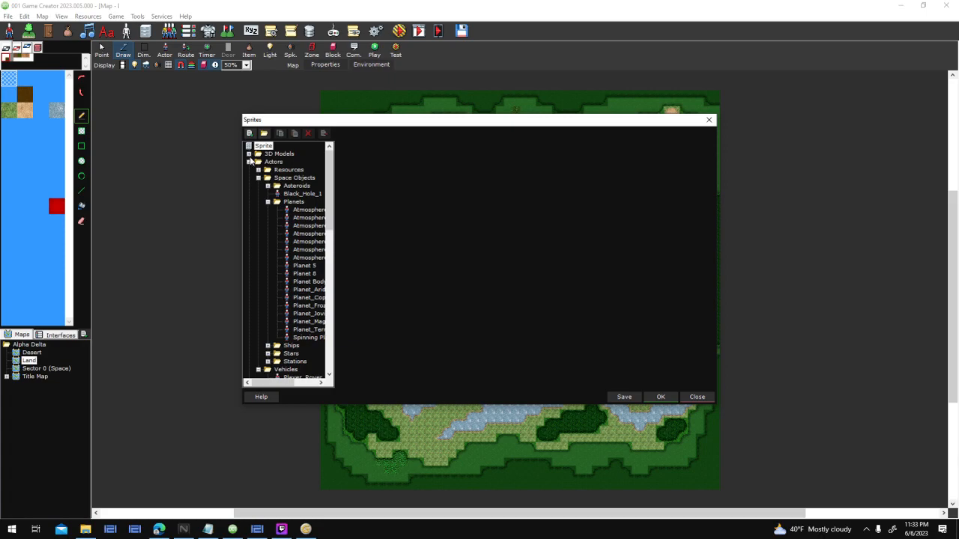
left_click(269, 202)
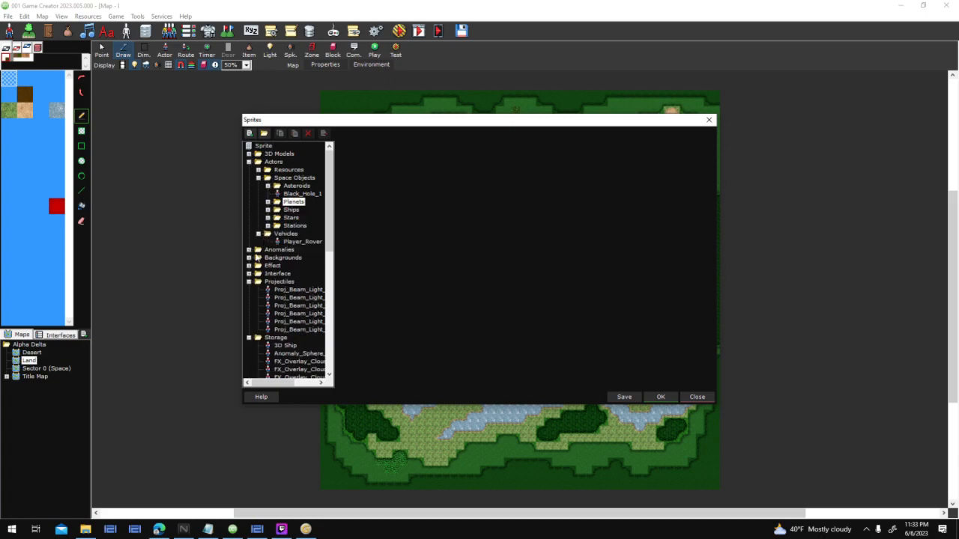
left_click(248, 256)
left_click(273, 289)
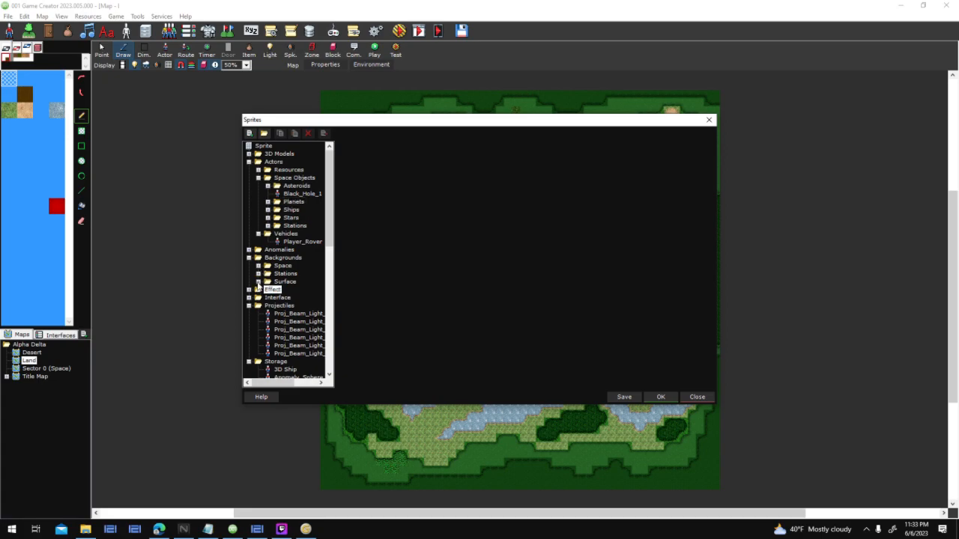
left_click(258, 282)
left_click(295, 290)
left_click(283, 281)
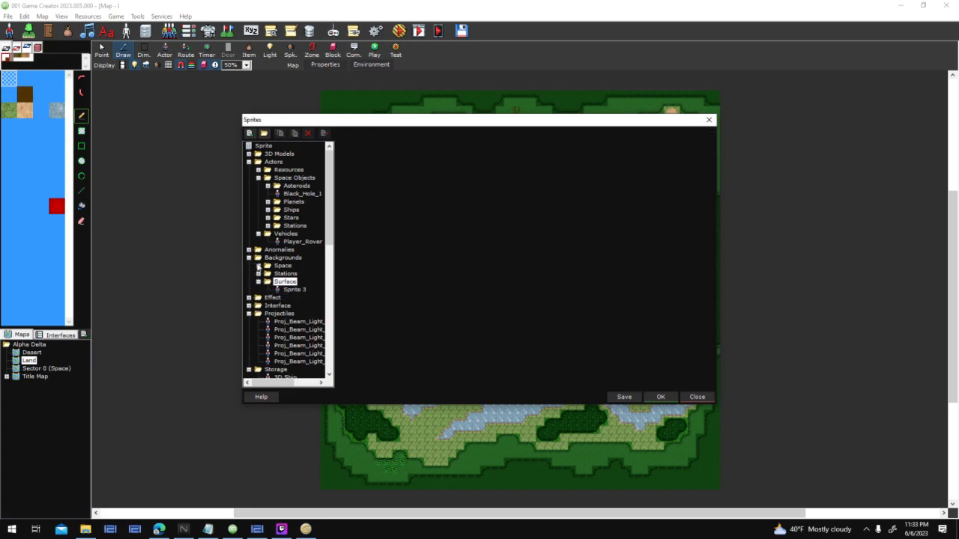
double_click(256, 258)
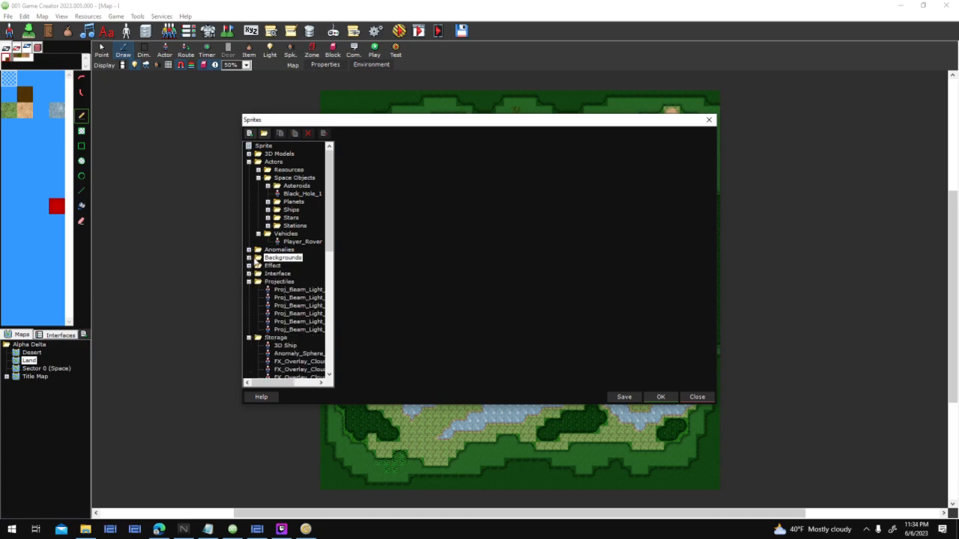
Step: Find Surface_Arid_1 under Interface, Docking Orbit, Planet Surface and inspect its graphic in the Sequence Editor
left_click(248, 274)
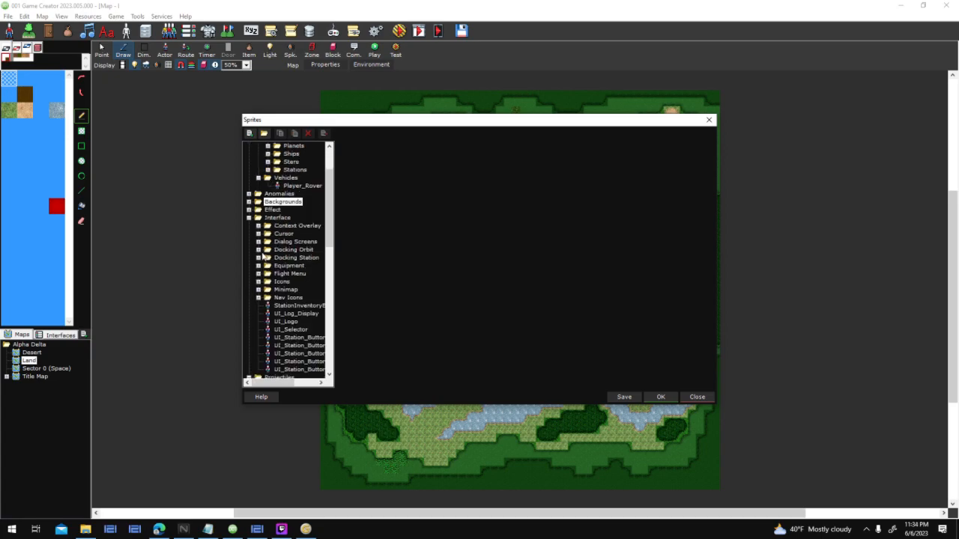
left_click(259, 250)
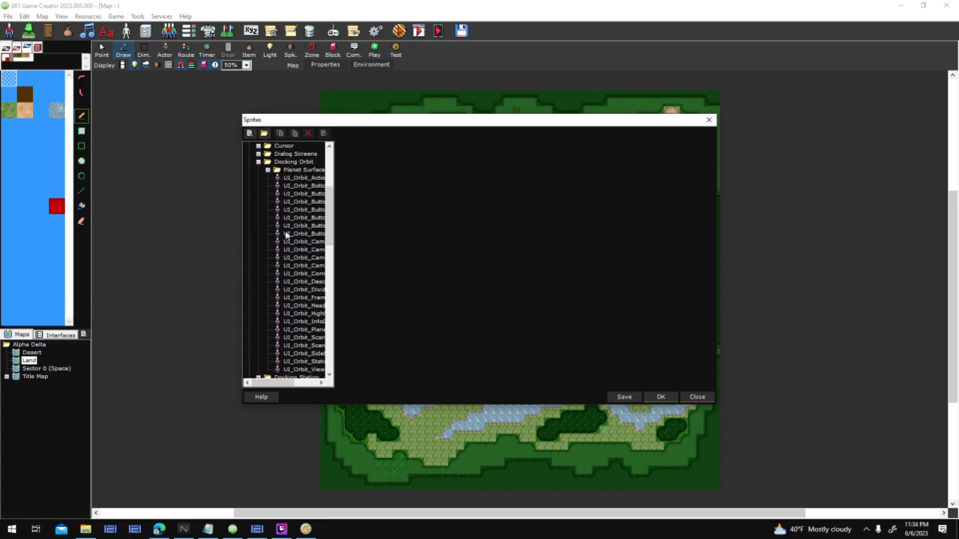
left_click(267, 171)
left_click(307, 178)
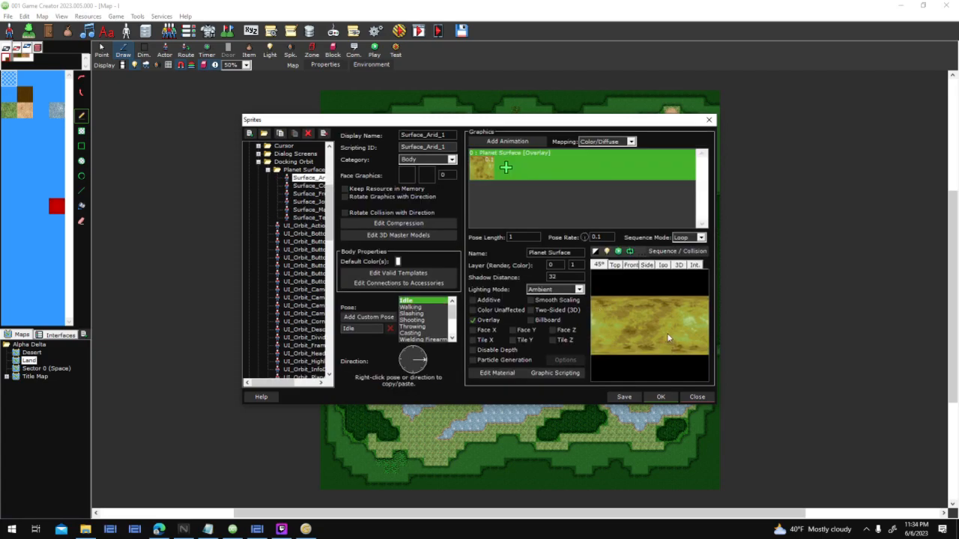
double_click(664, 320)
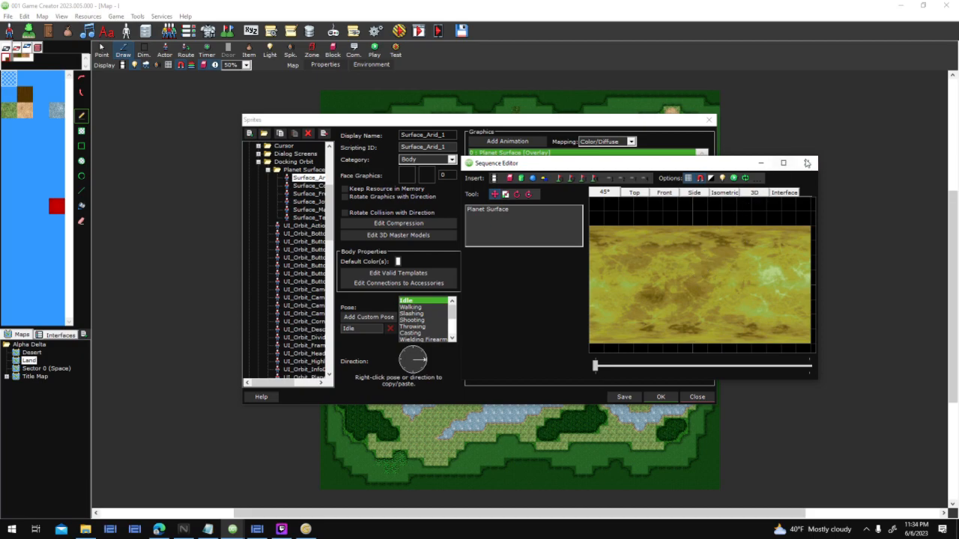
left_click(807, 163)
Step: Inspect the Surface_Copper_1 planet surface enlarged in the Sequence Editor
left_click(307, 185)
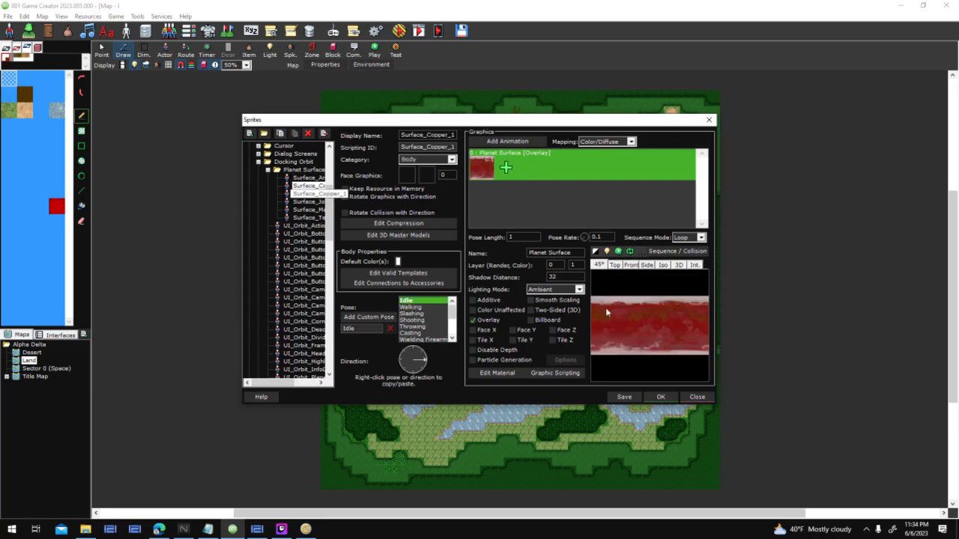
left_click(675, 324)
scroll(678, 277, "up", 4)
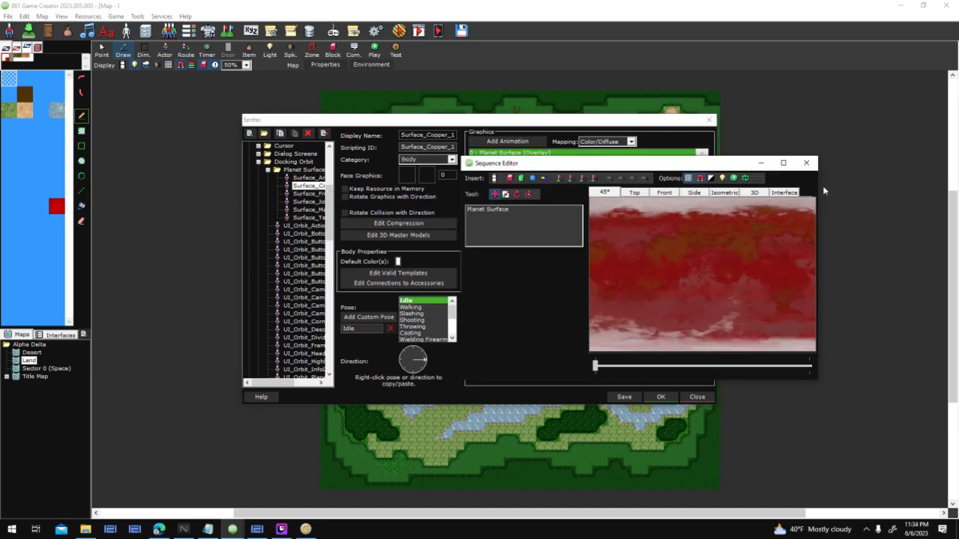
left_click(806, 162)
Step: Inspect the Surface_Magma_1 planet surface up close in the Sequence Editor and switch back to World Creator
left_click(303, 194)
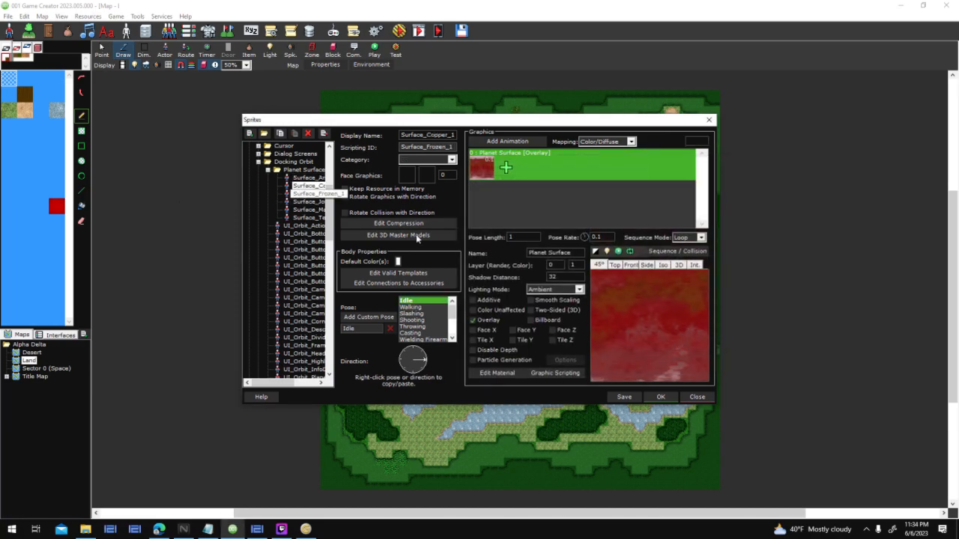
left_click(314, 202)
left_click(314, 211)
double_click(650, 318)
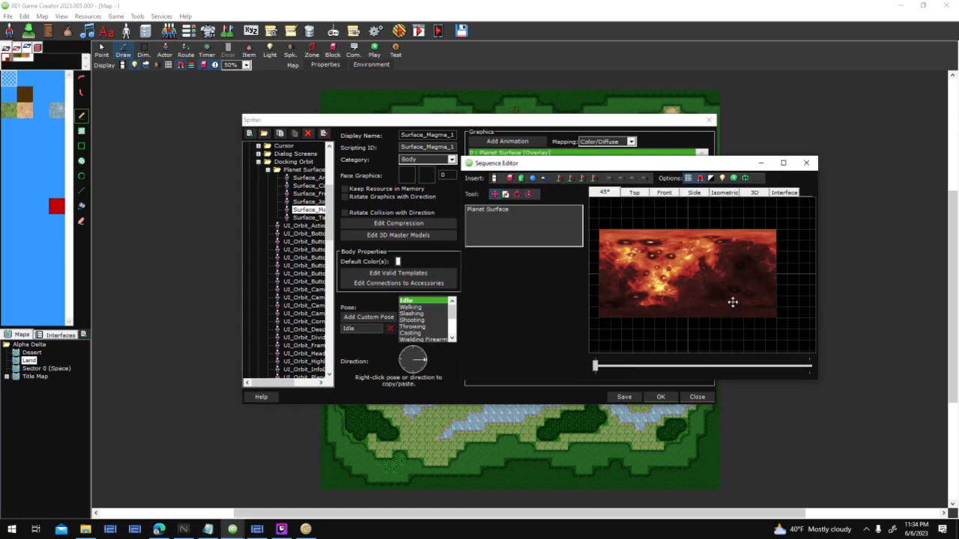
scroll(737, 296, "up", 3)
left_click_drag(711, 276, 649, 300)
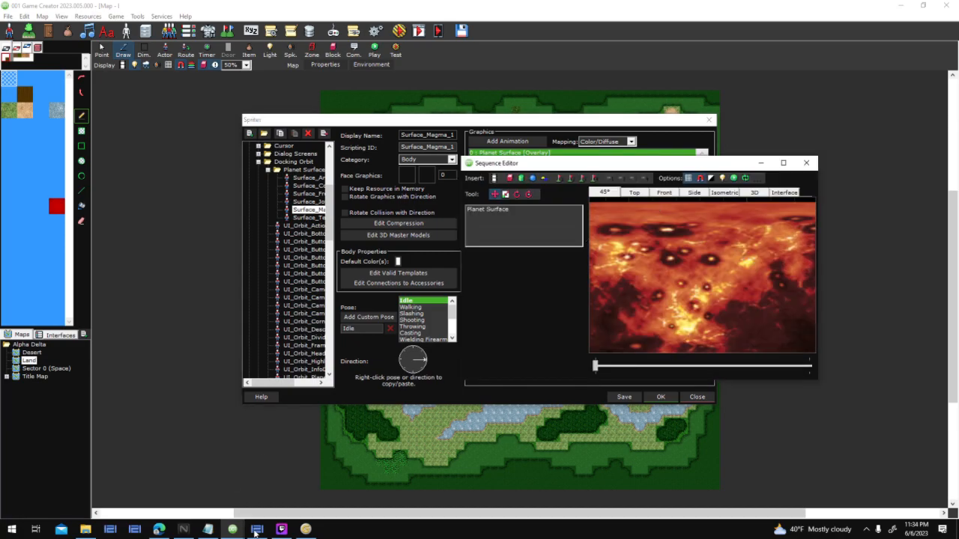
left_click(257, 529)
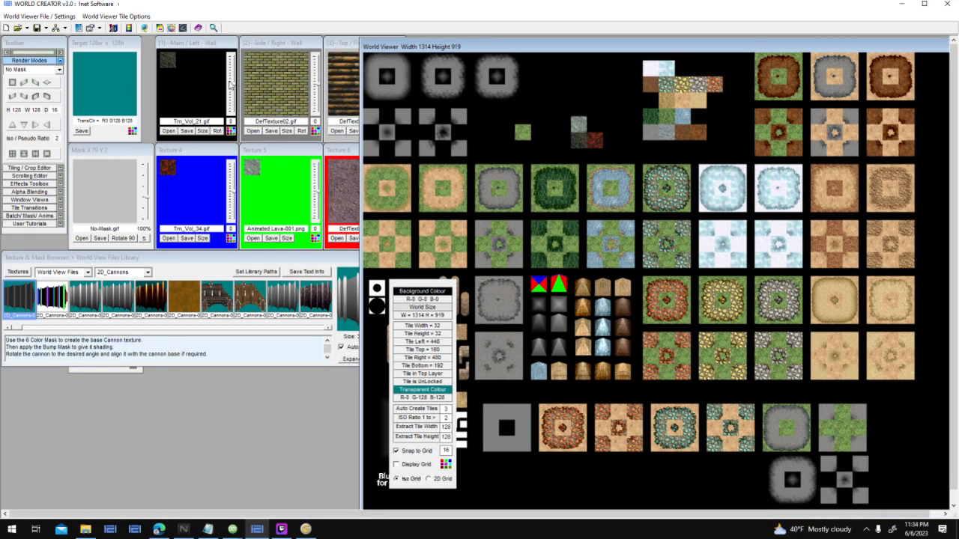
Step: Move the light grey texture tile into a row beside the dark grey and red ones in the World Viewer
left_click(253, 169)
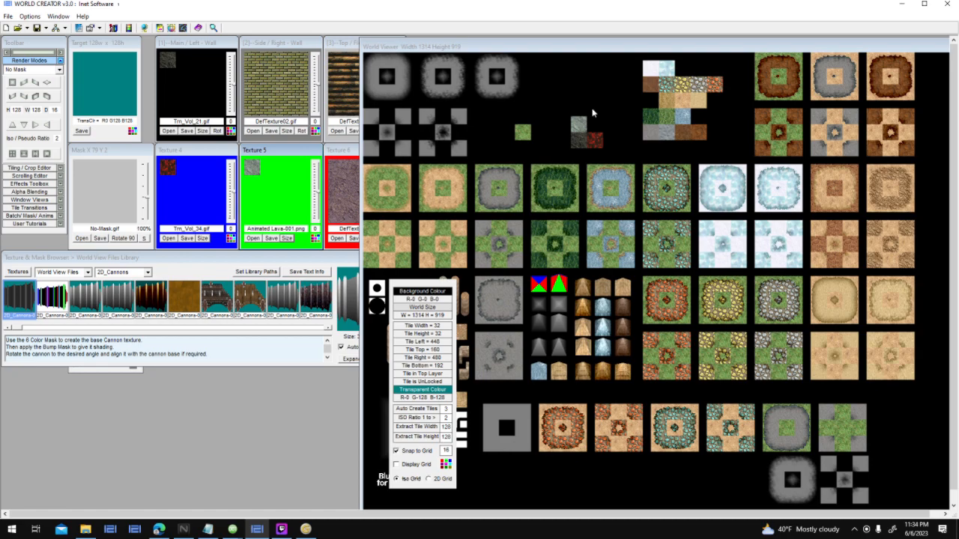
left_click_drag(579, 123, 564, 141)
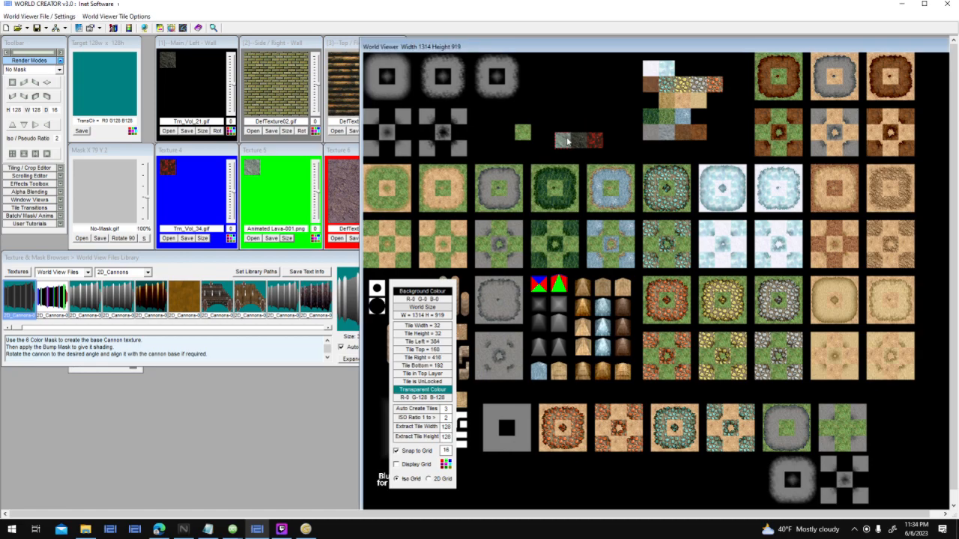
left_click(671, 139)
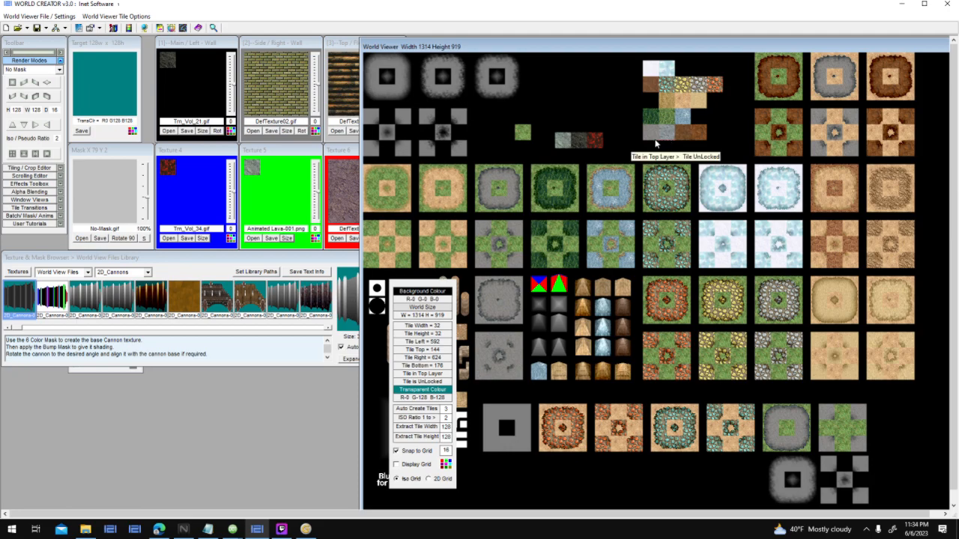
Step: Load the light grey tile as Texture 1 and the dark grey tile as Textures 2 and 3
left_click(564, 141)
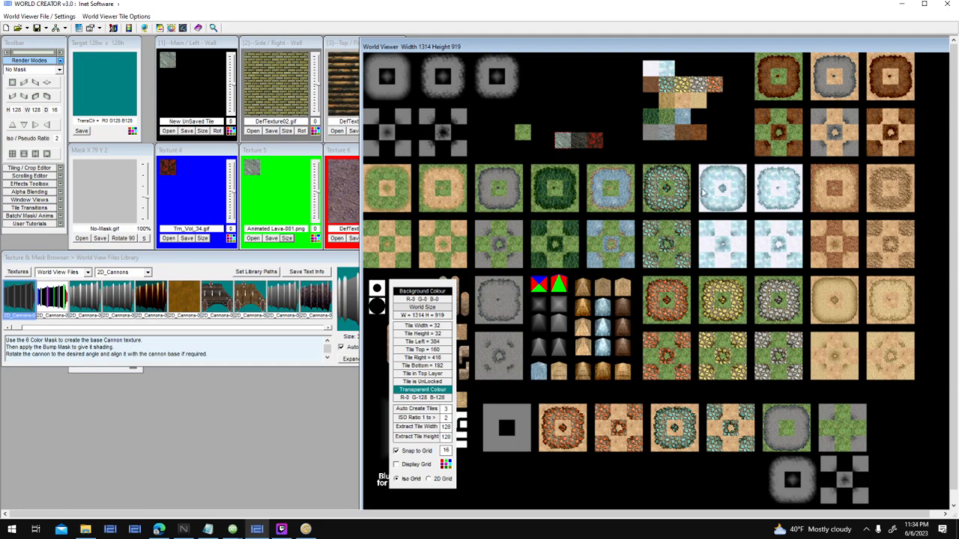
left_click_drag(579, 140, 255, 65)
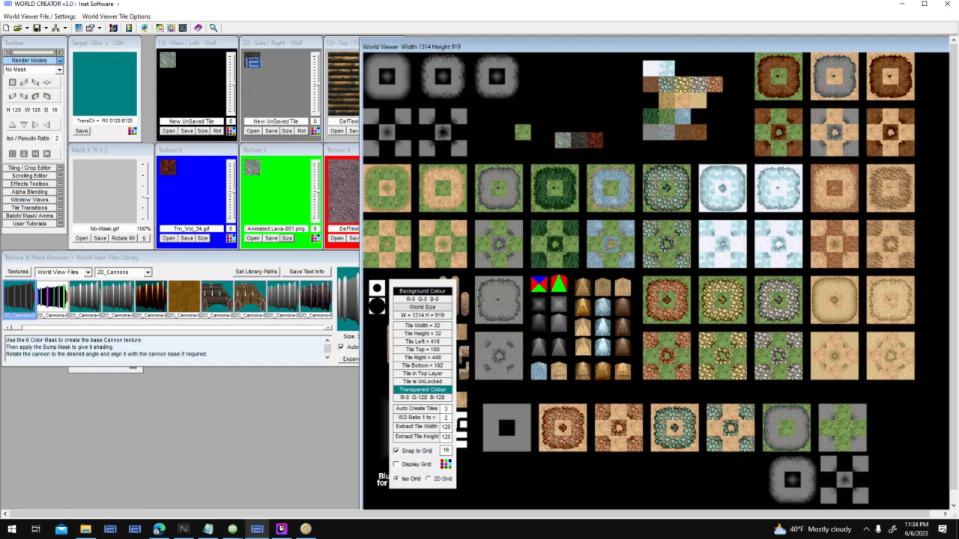
left_click_drag(322, 67, 338, 65)
Step: Set the render mode to Bump with 3 luminosity layers, load the lower rounded-square mask and render the tile
left_click(808, 481)
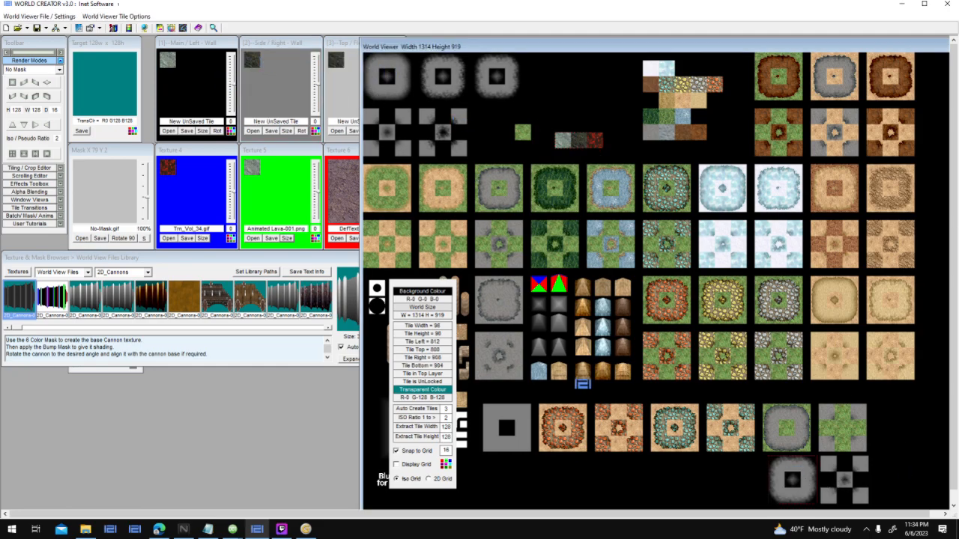
left_click(59, 69)
left_click(57, 98)
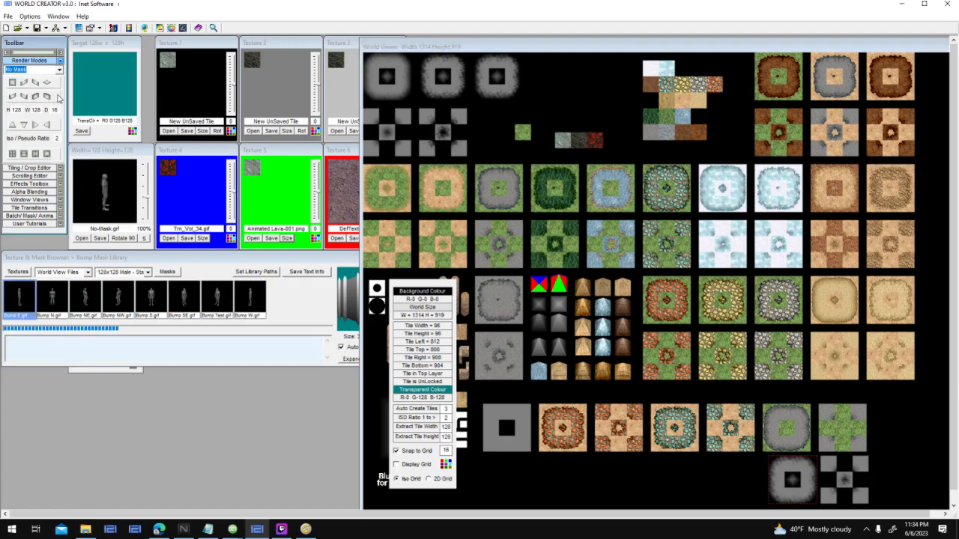
left_click(60, 101)
type("3")
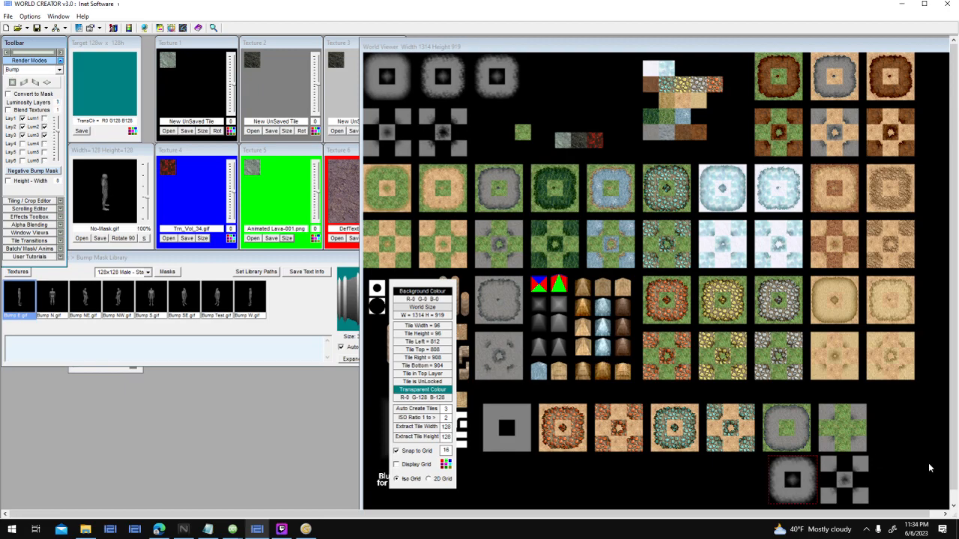
left_click(806, 475)
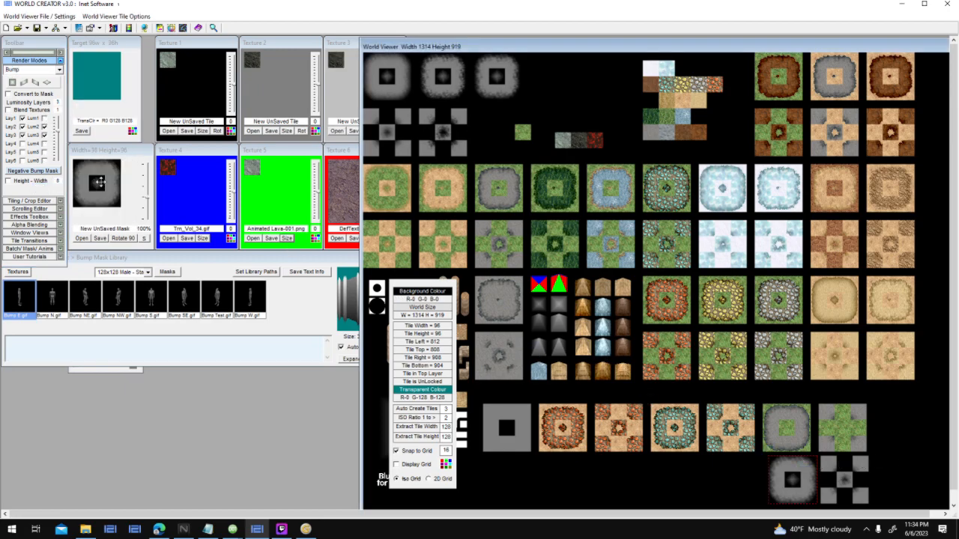
left_click(14, 81)
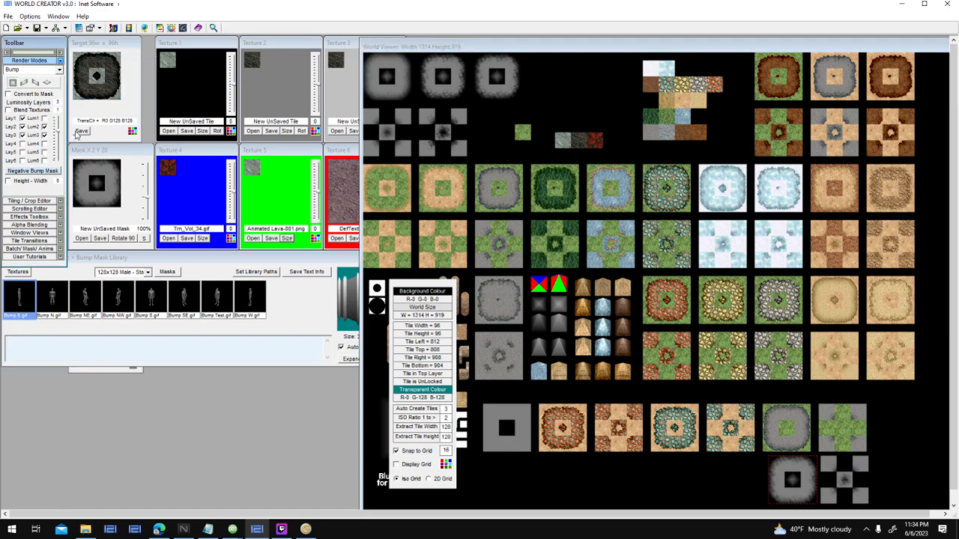
Step: Disable Lum2, set Texture 2's adjustment to -2, enable Blend Textures and render the rounded tile again
left_click(80, 105)
left_click(45, 127)
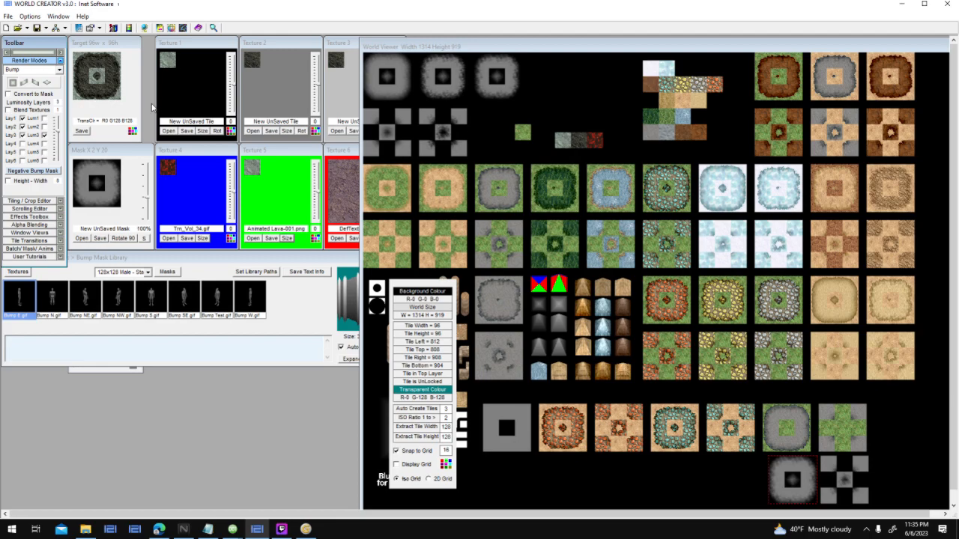
left_click(317, 84)
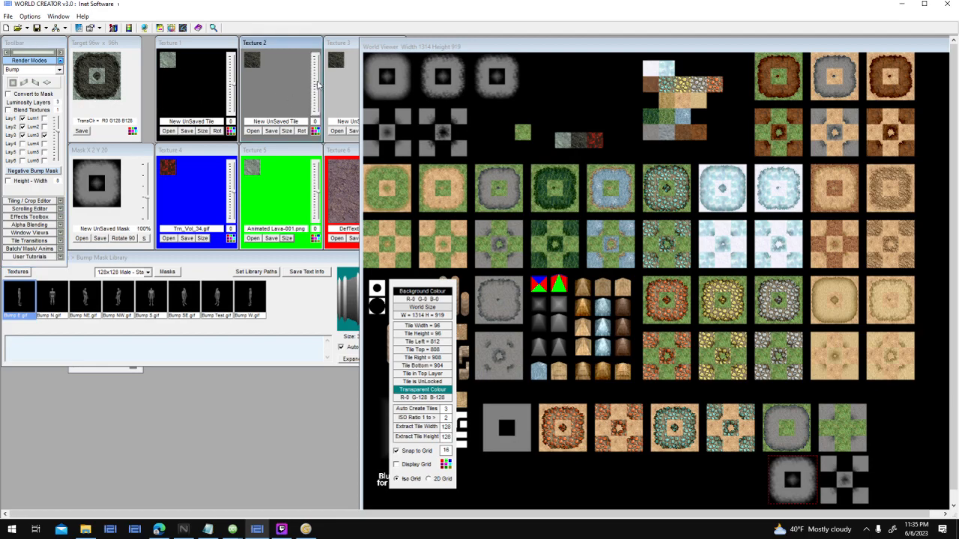
left_click(10, 84)
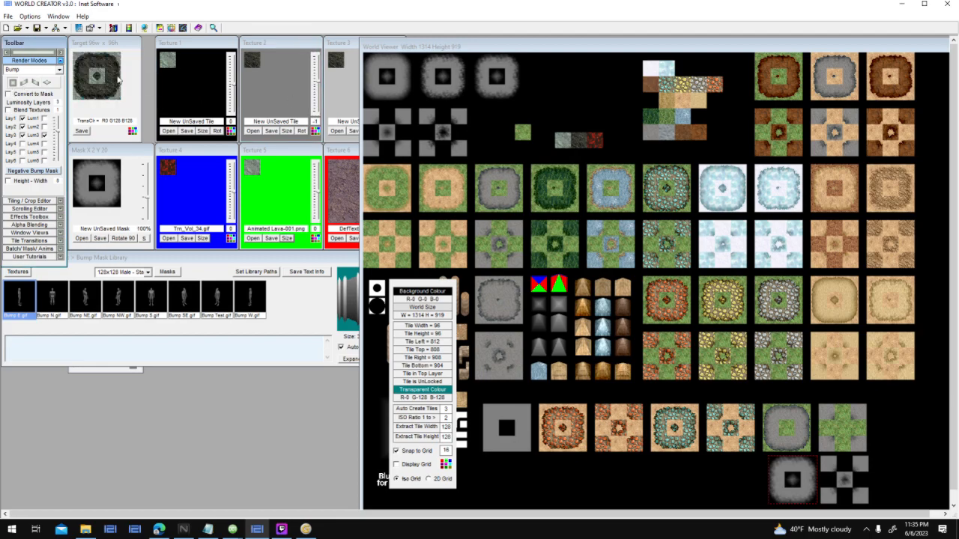
left_click(317, 81)
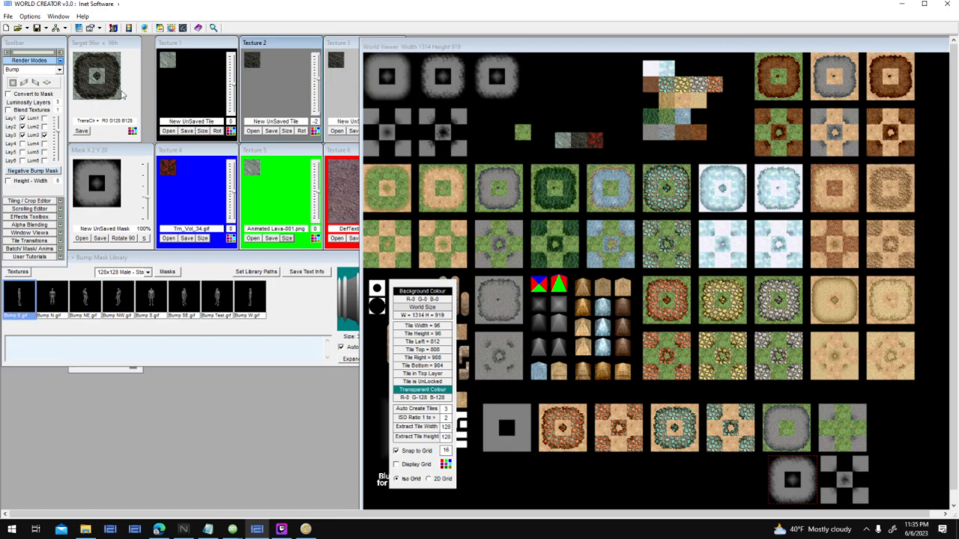
left_click(8, 110)
left_click(12, 84)
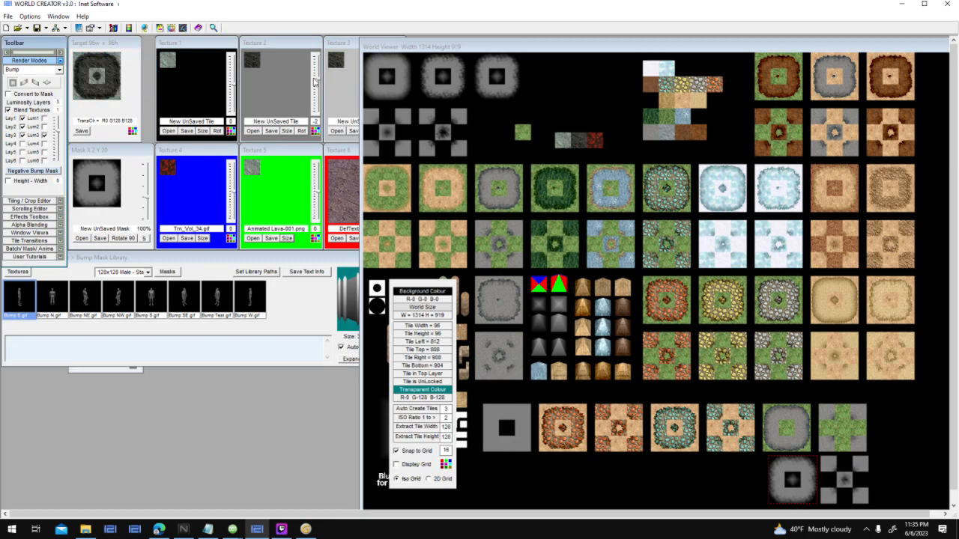
Step: Place the rendered rounded tile above the row of three volcanic textures in the World Viewer
left_click(124, 85)
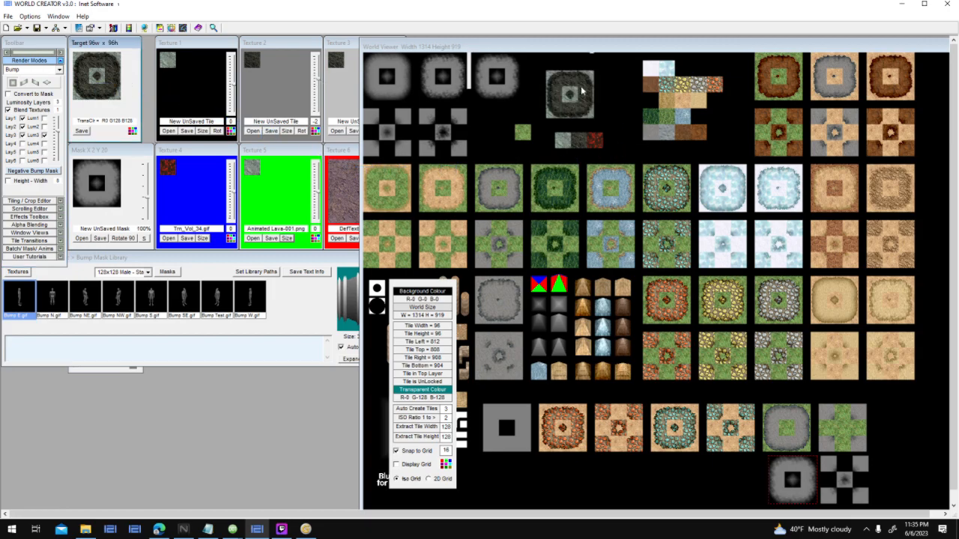
left_click(589, 96)
left_click_drag(589, 95, 586, 96)
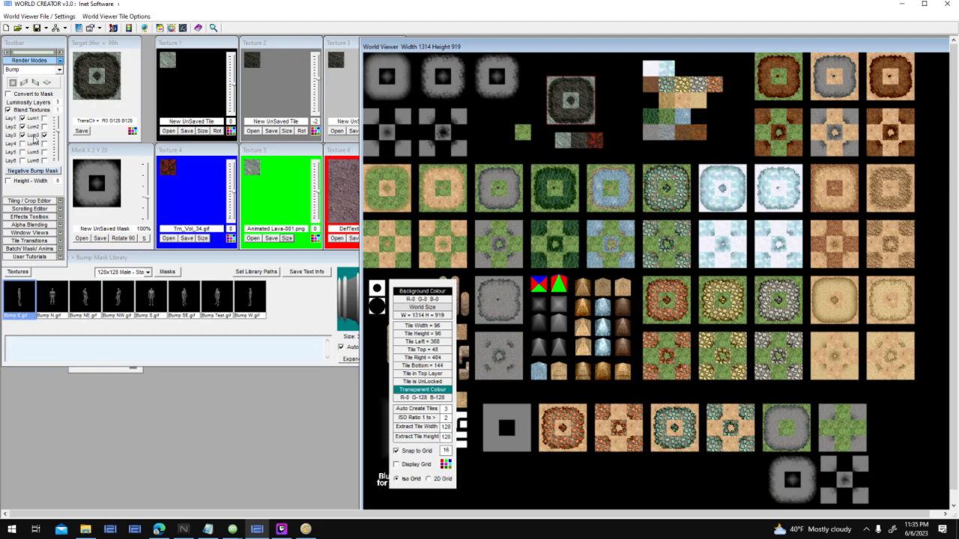
Step: Preview the tile with Lum2 enabled and delete the copy placed in the World Viewer
left_click(43, 130)
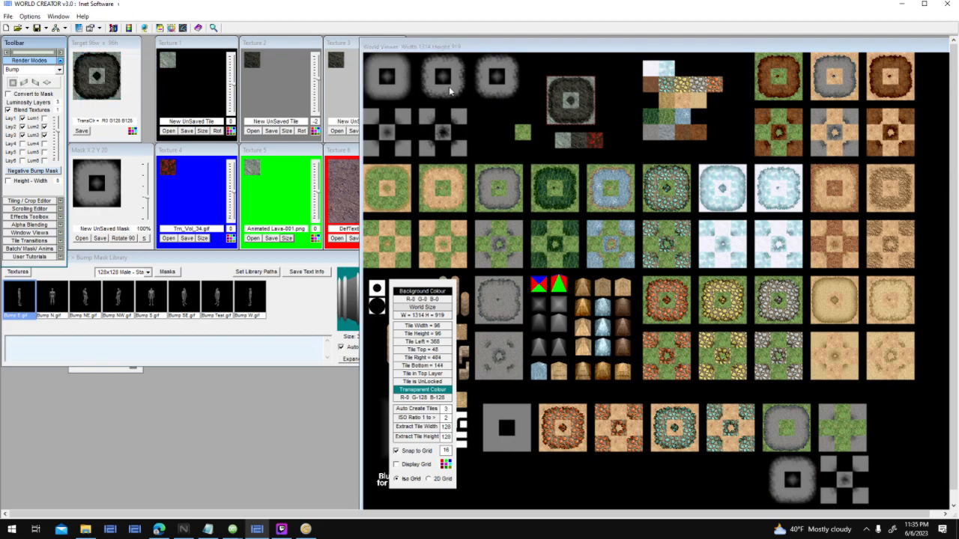
left_click(560, 101)
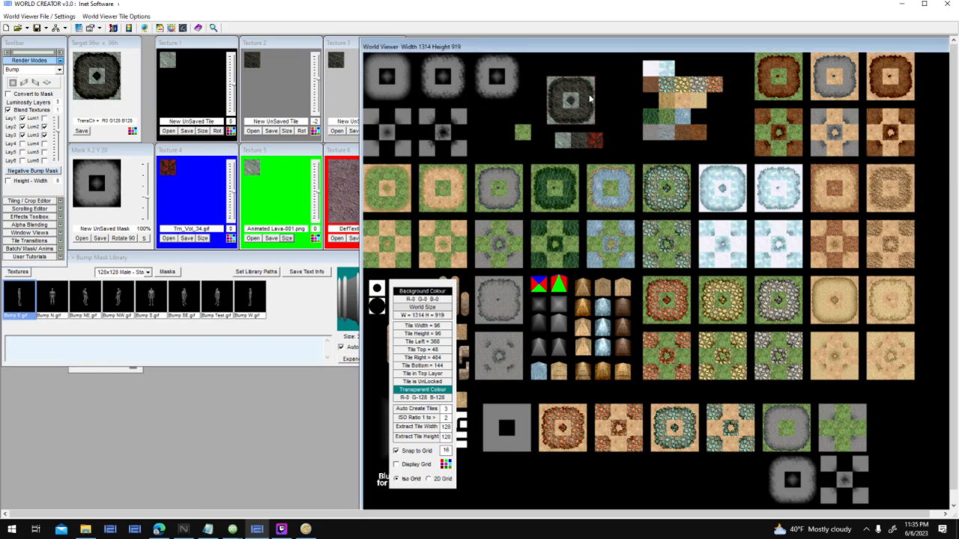
key("Delete")
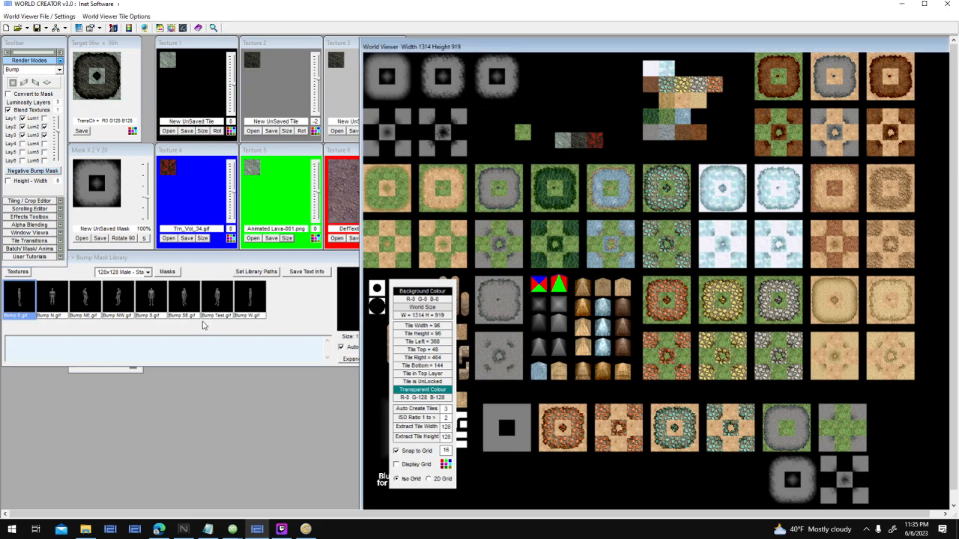
Step: Disable Lum2, set Texture 2's adjustment to -1 and render the rounded tile again
left_click(44, 127)
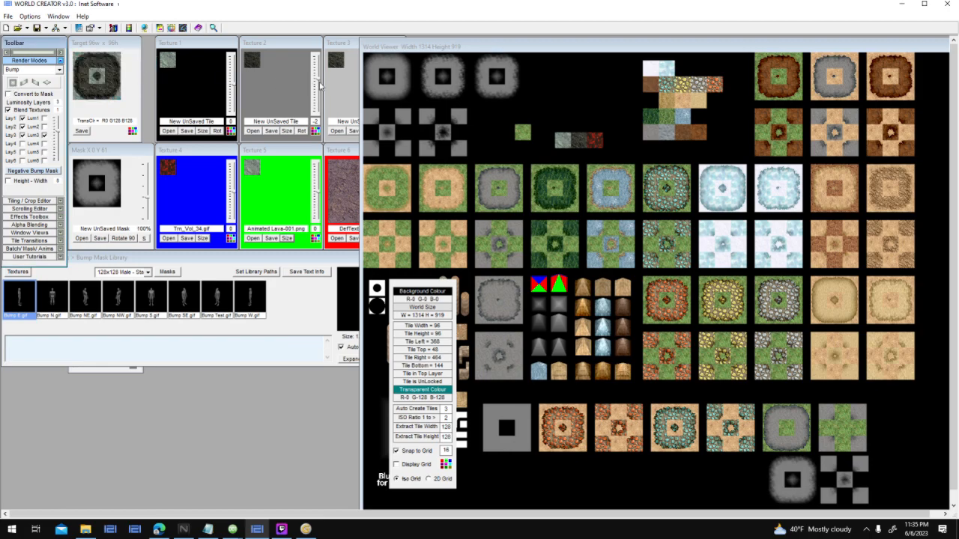
left_click(320, 86)
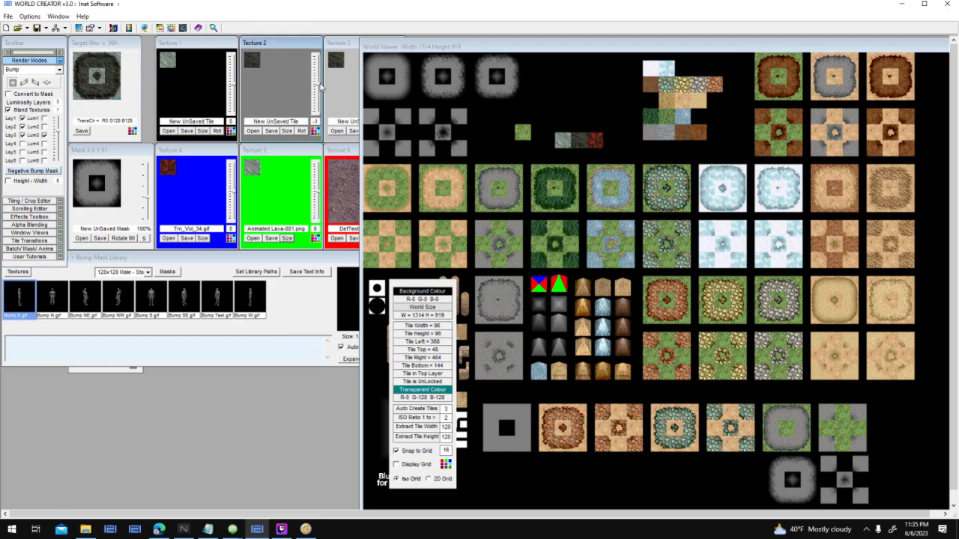
left_click(13, 84)
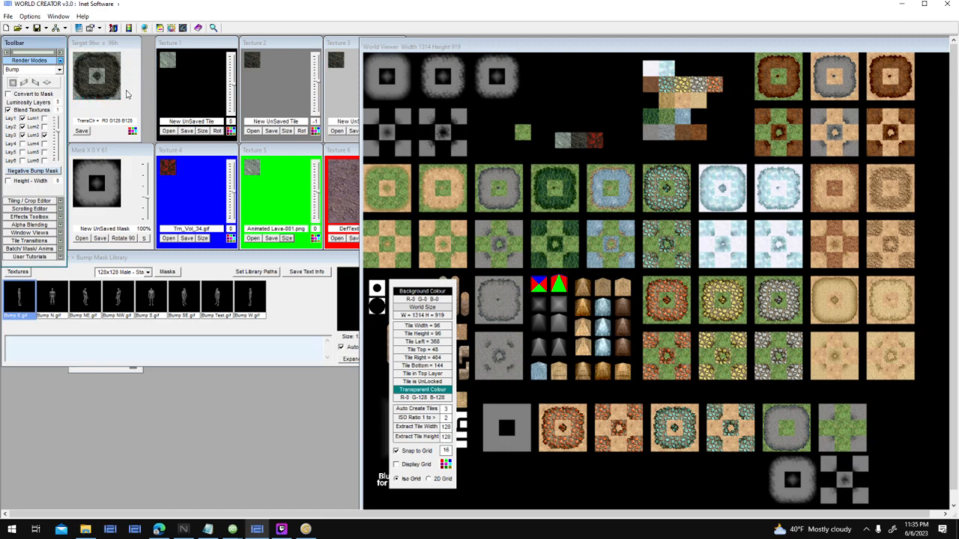
Step: Place the new rounded volcanic tile above the red texture in the World Viewer
left_click(460, 86)
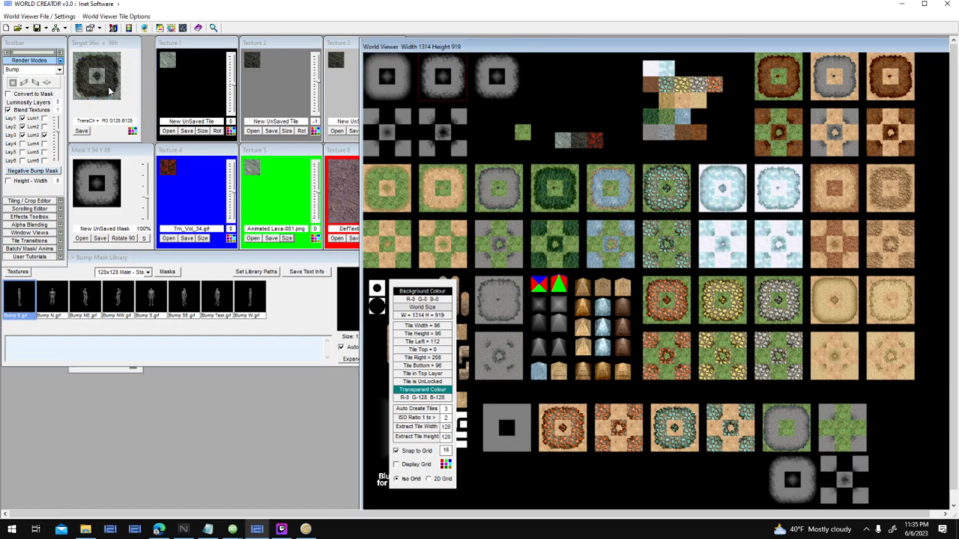
left_click(604, 102)
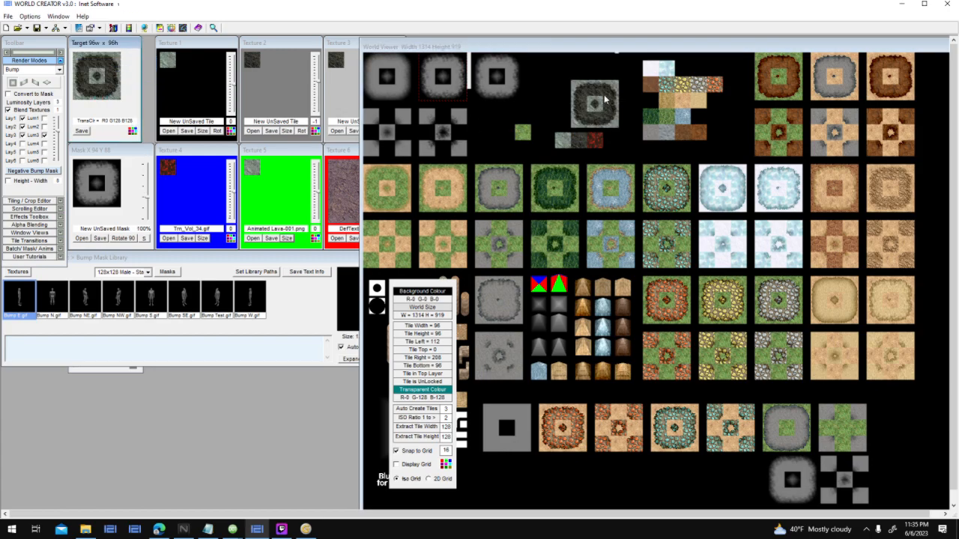
left_click_drag(605, 98, 605, 94)
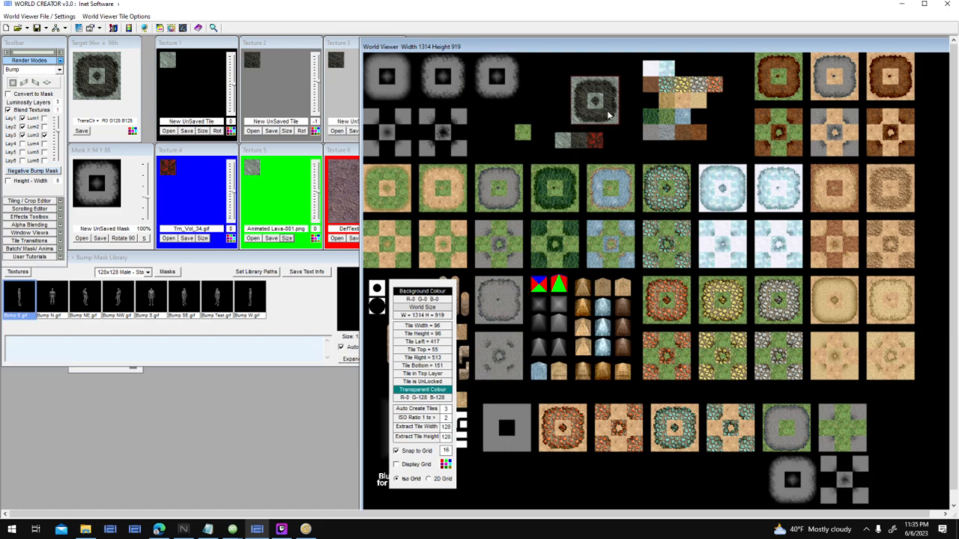
Step: Compare the rounded volcanic tile with existing transition tiles and move it to the end of the lowest tile row
left_click(556, 176)
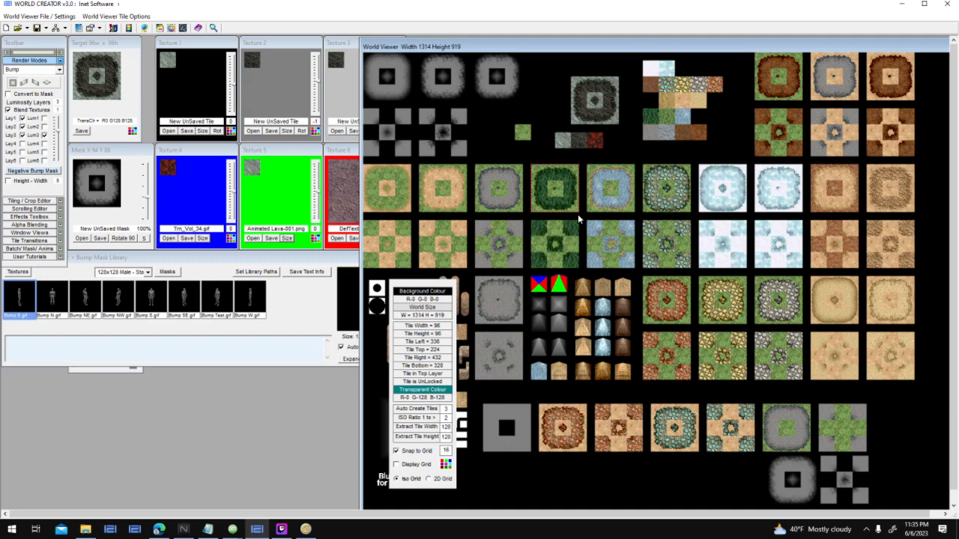
left_click(682, 184)
left_click(565, 191)
left_click_drag(616, 112, 910, 430)
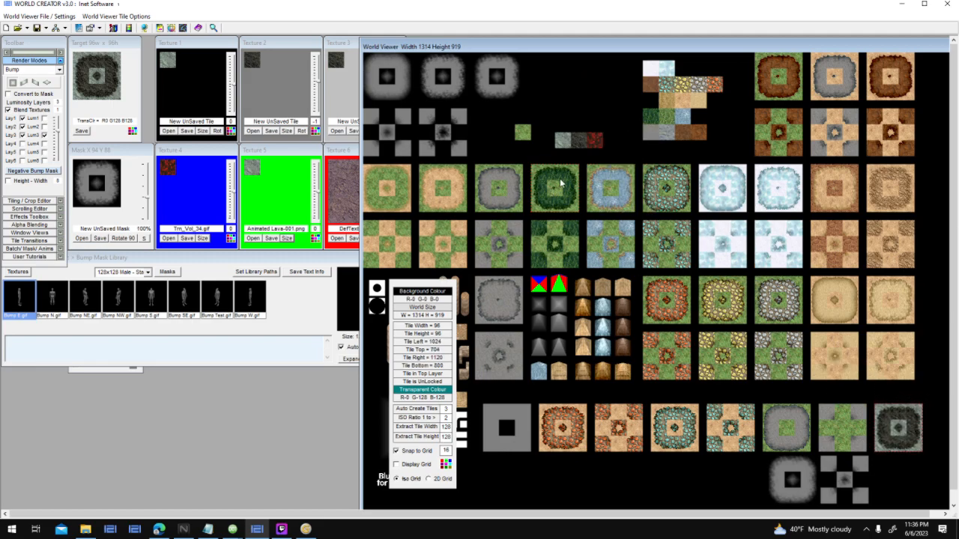
Step: Render the same textures with the upper cross-shaped mask and place the result below the rounded volcanic tile
left_click_drag(852, 484, 111, 178)
left_click_drag(436, 128, 85, 180)
left_click_drag(113, 86, 900, 488)
Step: Shift the World Viewer window and move both volcanic tiles beside the brown transition tiles in the two uppermost rows
left_click_drag(839, 44, 723, 58)
left_click_drag(800, 441, 846, 82)
left_click_drag(815, 483, 864, 133)
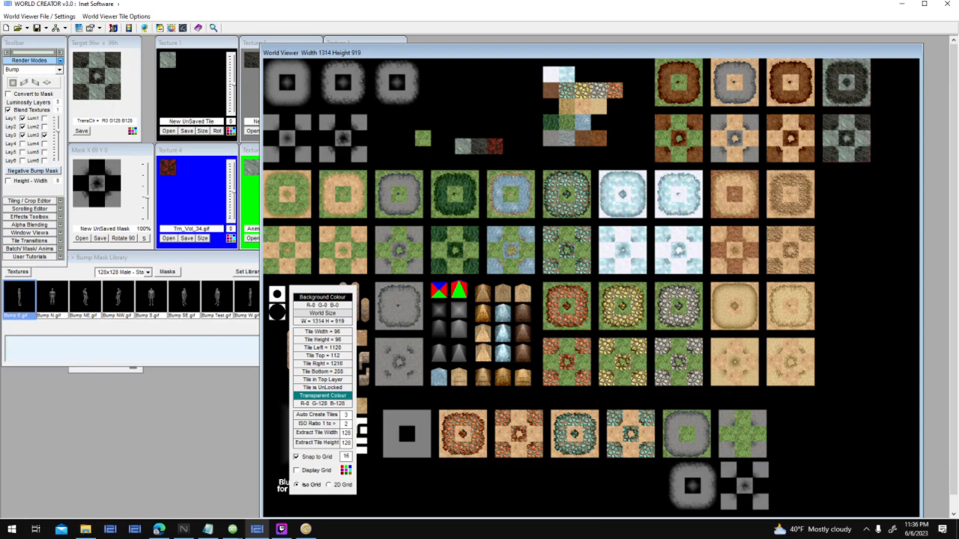
Step: Widen the World Viewer to 1352 and reposition its window to uncover more of the texture windows
left_click(836, 85)
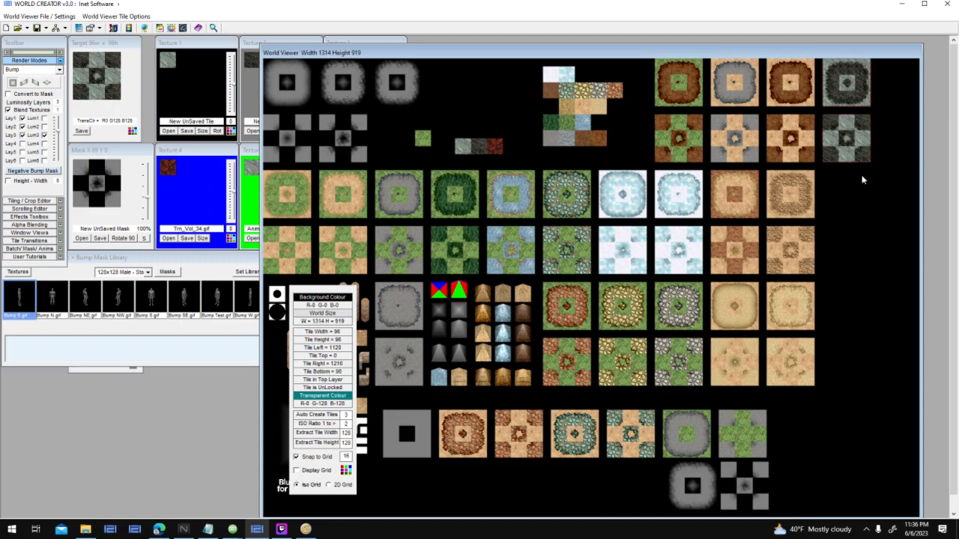
left_click_drag(922, 131, 940, 132)
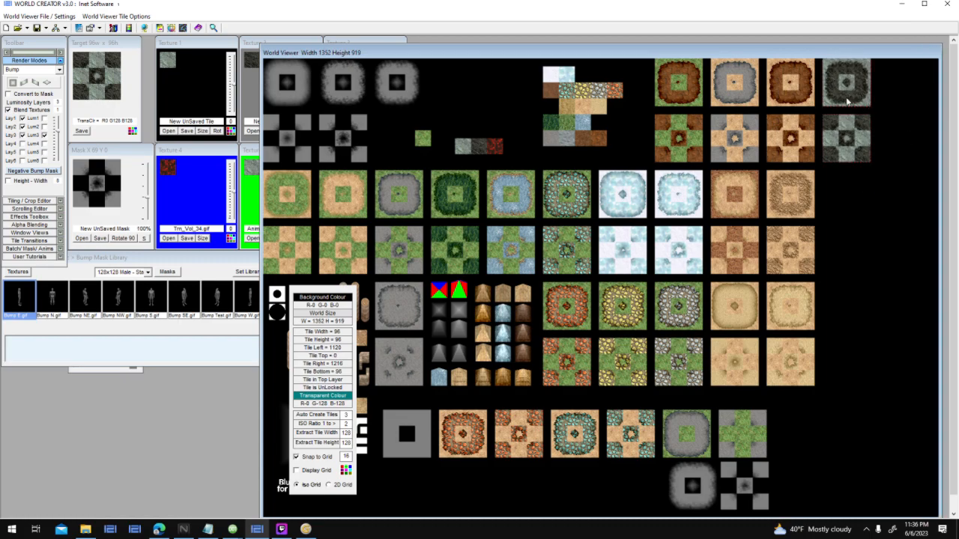
left_click_drag(699, 56, 725, 55)
left_click(860, 123)
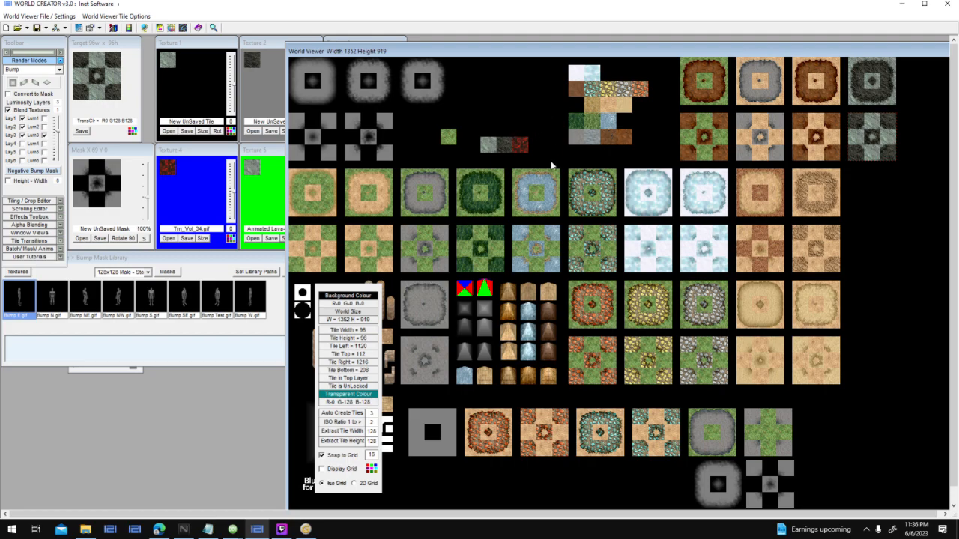
Step: Load the dark grey tile as Texture 1 and the red tile as Textures 2 and 3
left_click(504, 138)
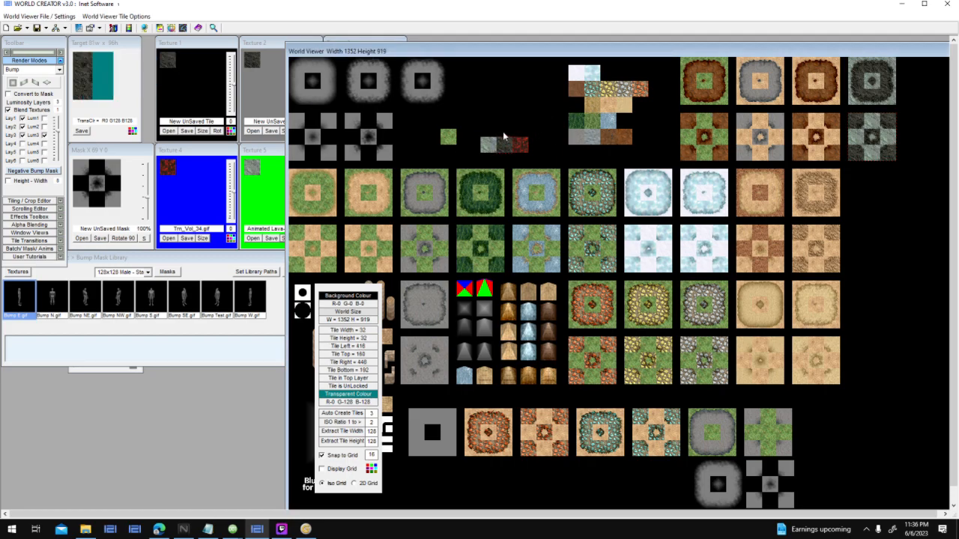
left_click(262, 85)
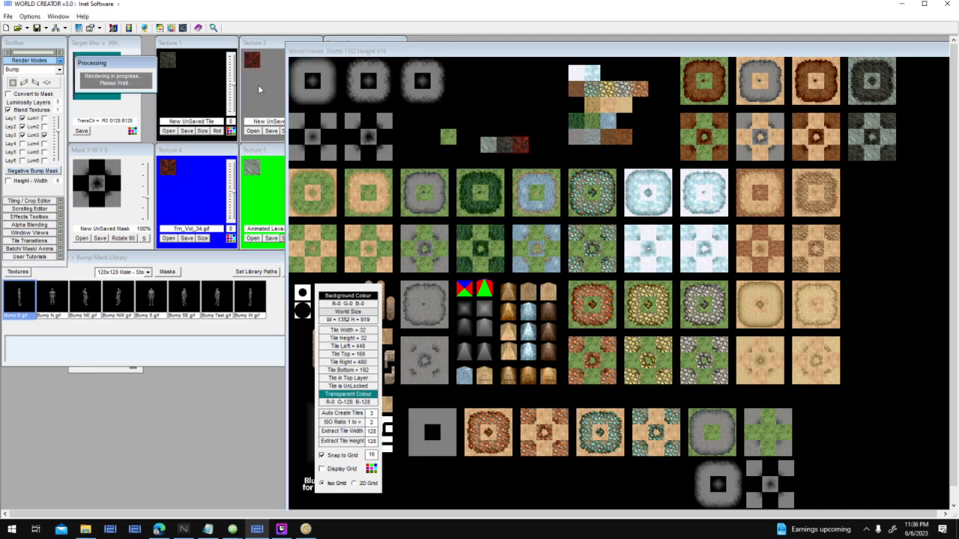
left_click(358, 42)
left_click_drag(261, 62, 359, 59)
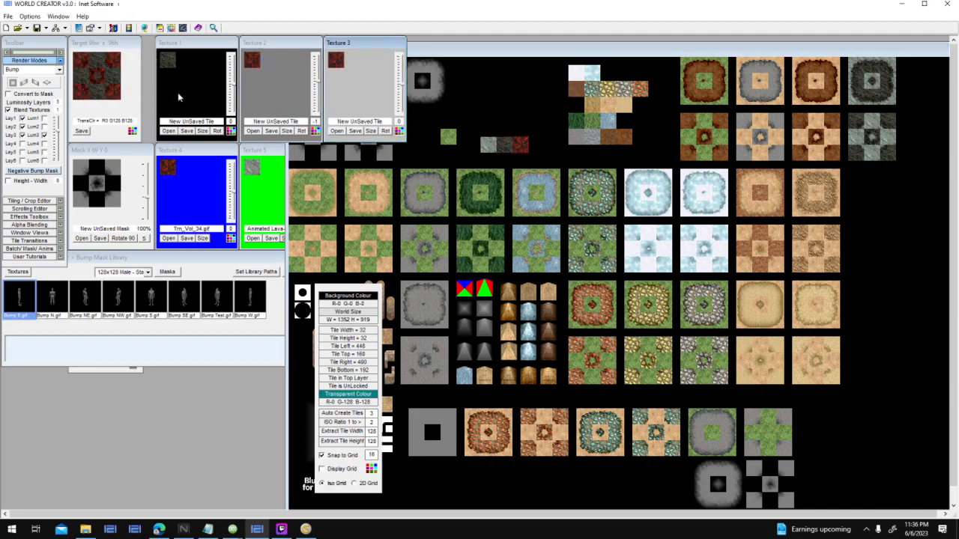
Step: Render the textures through the lower rounded grey mask and open the Terrain_Volcanic folder of the WC3_Textures1 library
left_click(705, 483)
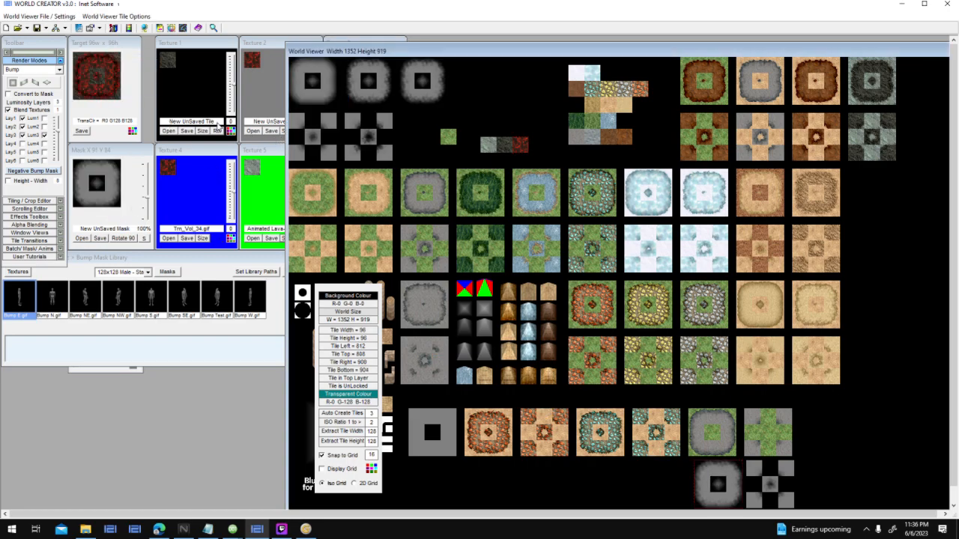
left_click(221, 275)
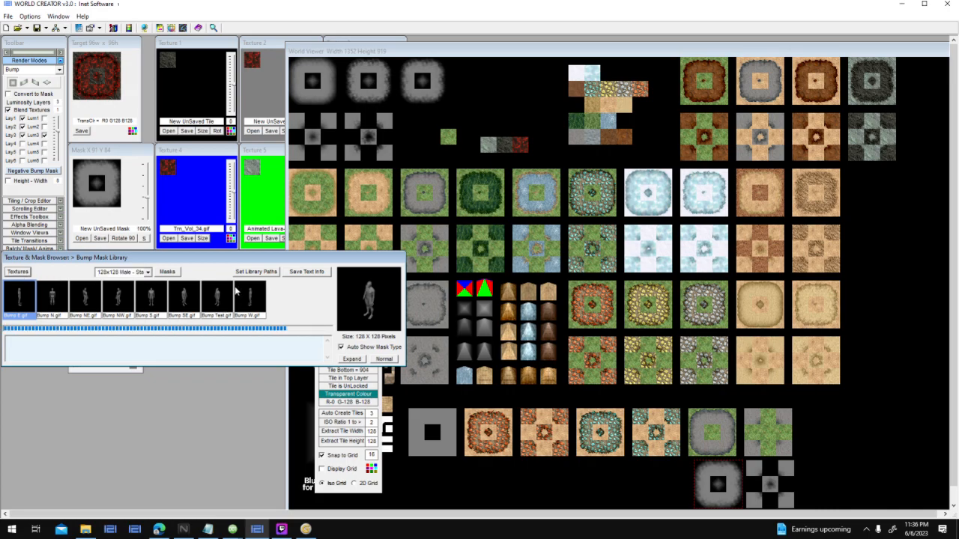
left_click(89, 276)
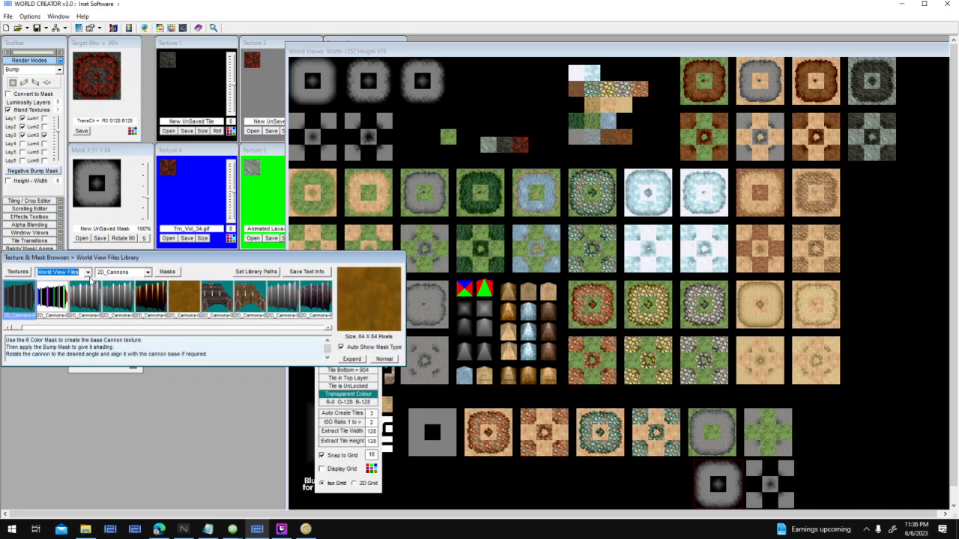
left_click_drag(89, 312, 89, 288)
left_click(71, 284)
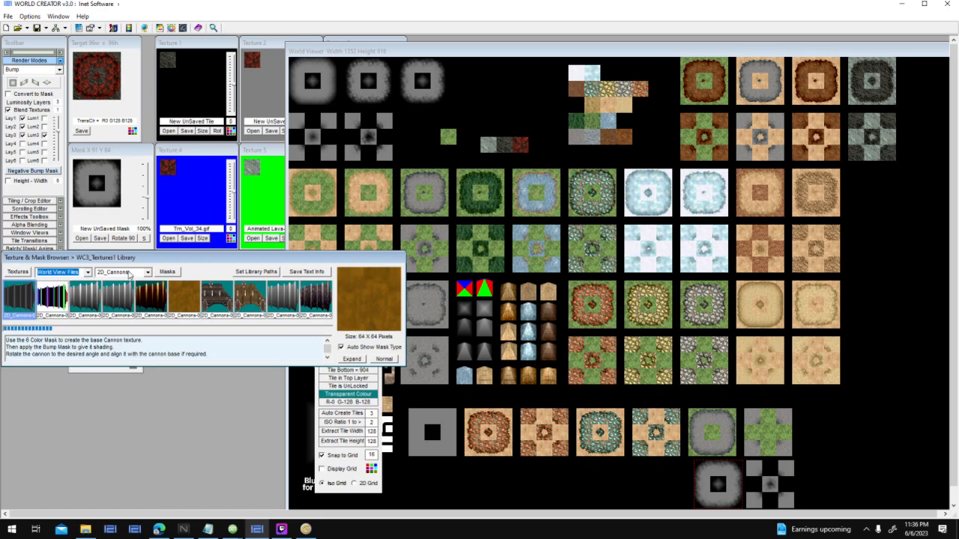
left_click(148, 273)
left_click_drag(150, 320, 148, 317)
left_click(136, 319)
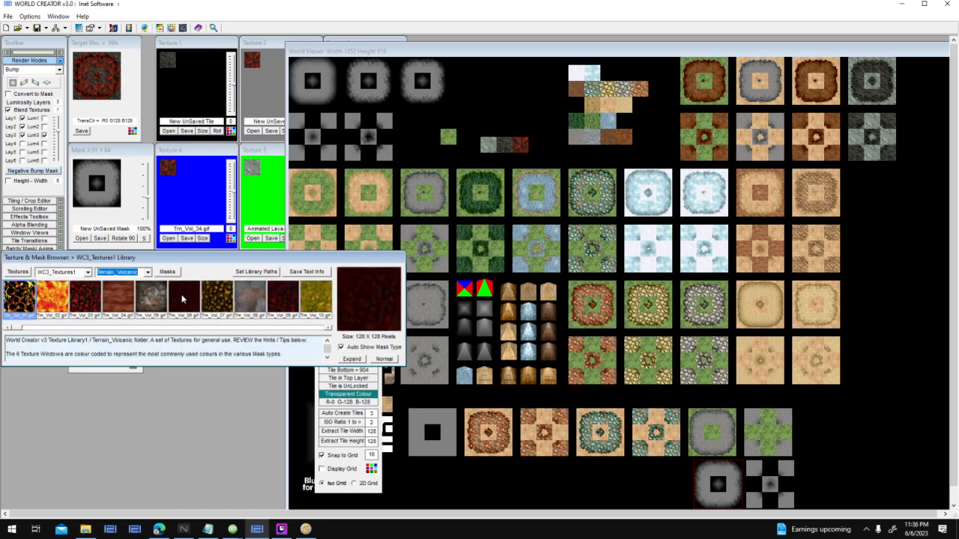
Step: Find Trn_Vol_23.gif in the volcanic texture library and load it as Texture 4
left_click(308, 329)
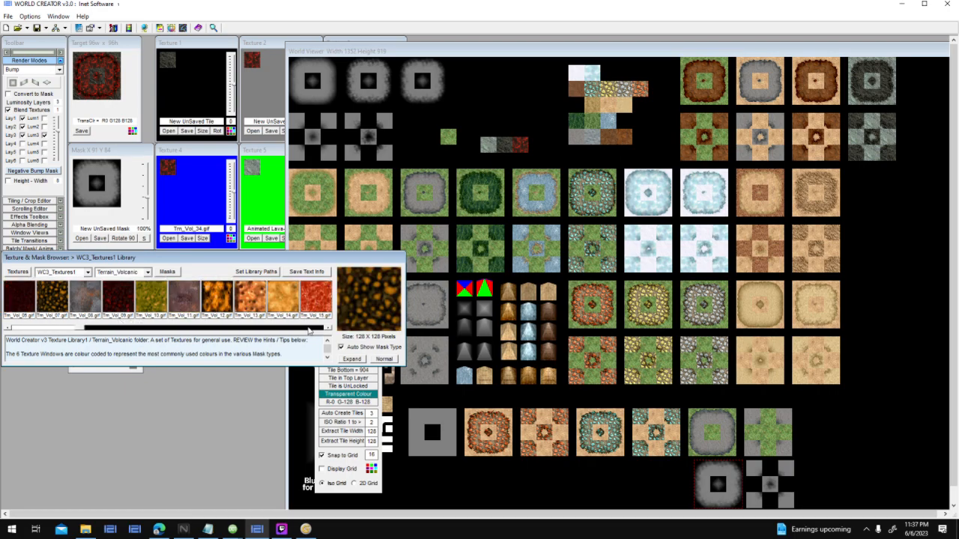
left_click(308, 329)
left_click(308, 329)
left_click(307, 329)
left_click(308, 329)
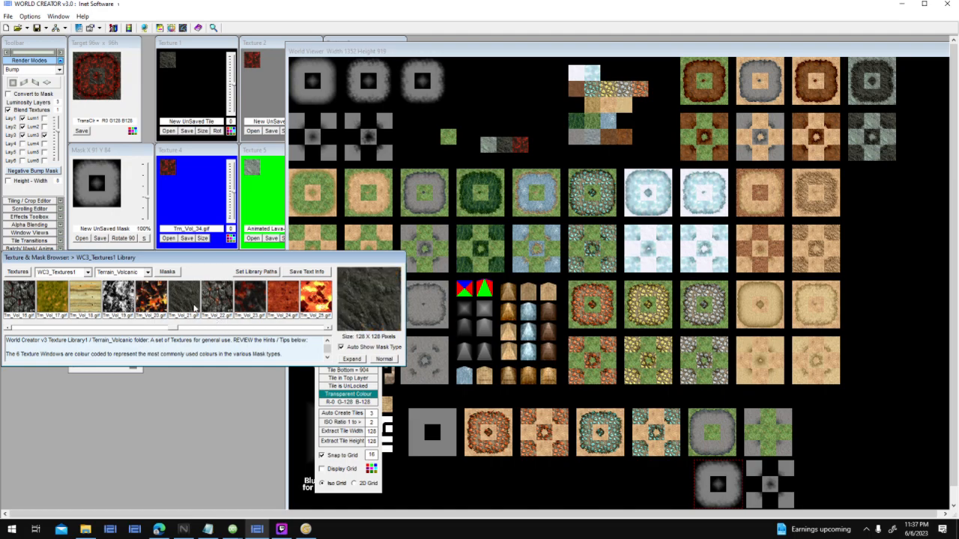
left_click(303, 328)
left_click_drag(223, 303, 198, 177)
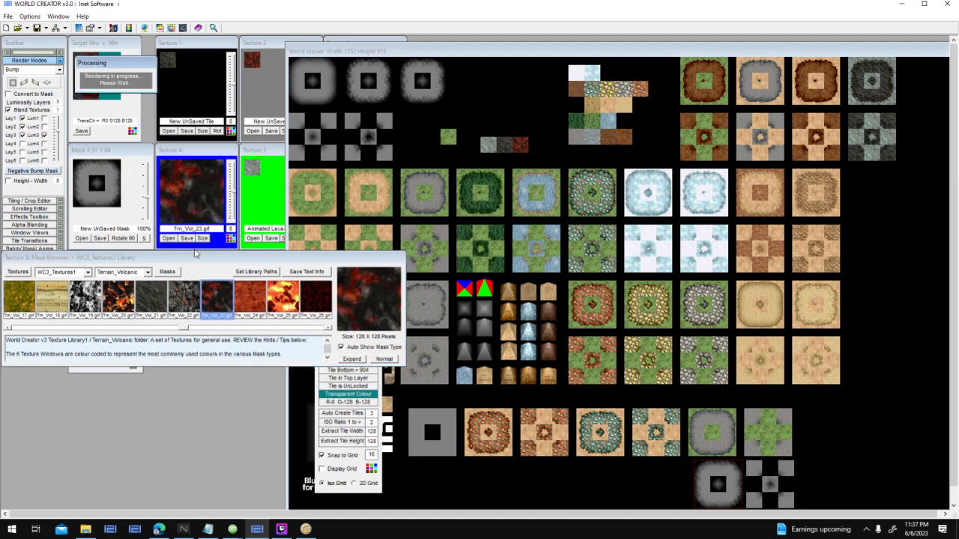
Step: Resize Texture 4 to 32 by 32 pixels using a stretched pixel resize
left_click(201, 239)
double_click(204, 289)
type("32")
double_click(267, 290)
type("32")
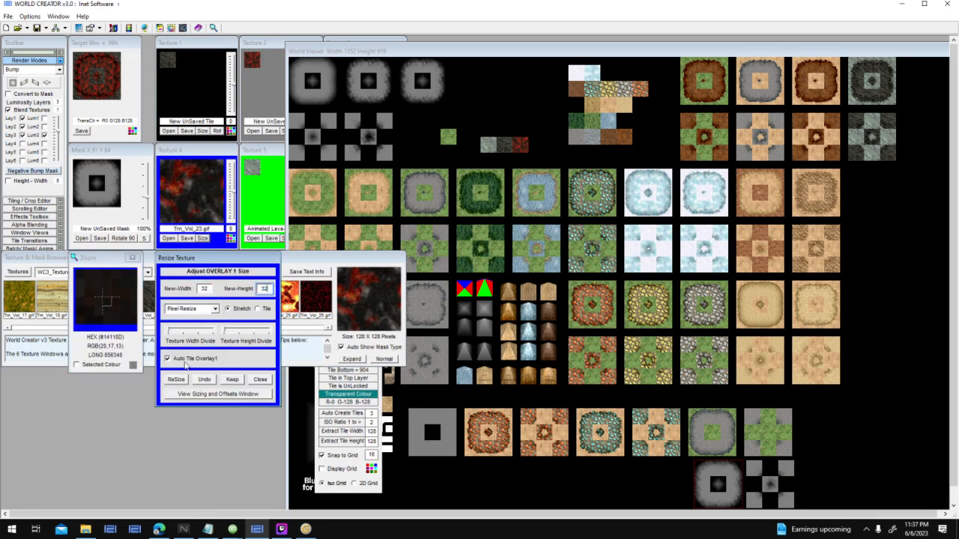
left_click(170, 381)
Step: Copy the resized volcanic texture from Texture 4 into Textures 2 and 3
left_click(167, 169)
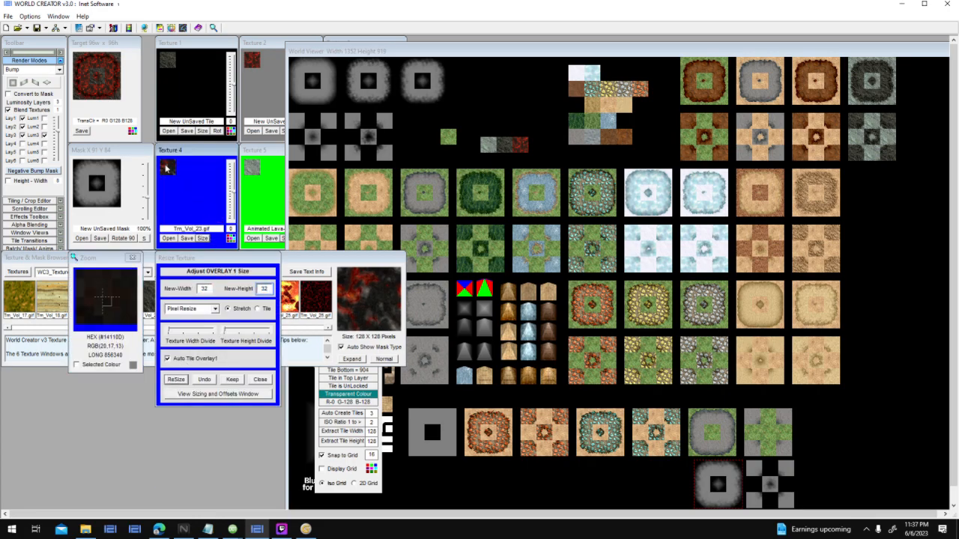
left_click_drag(162, 166, 355, 72)
left_click(354, 45)
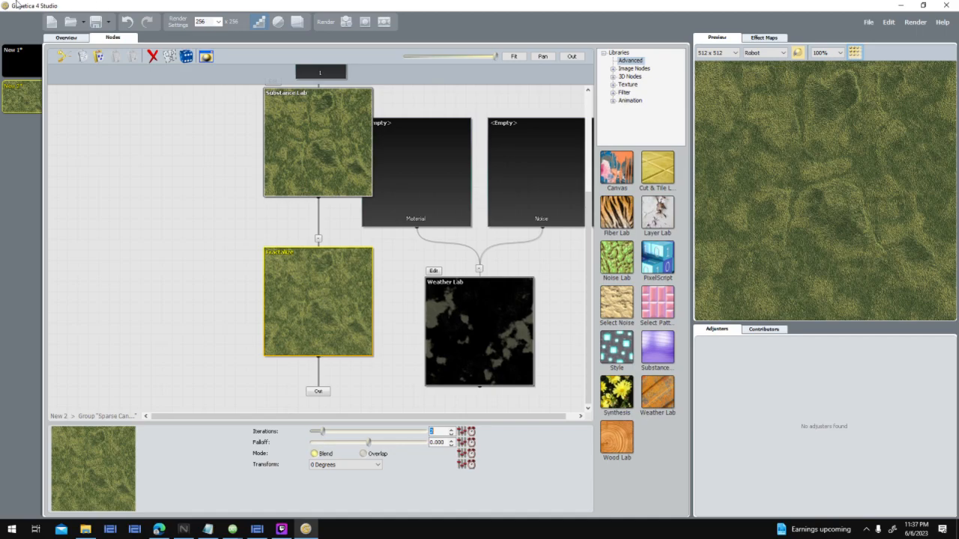
Step: Switch to Genetica 4 Studio, list the Volcanic & Gaseous terrain legacy presets and load Inside the Crater into New 2
left_click(66, 37)
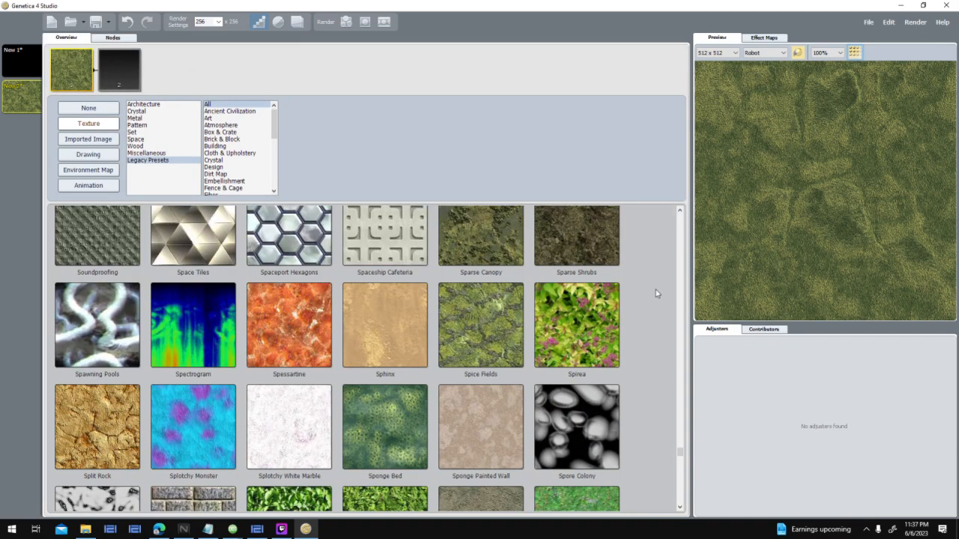
scroll(642, 320, "down", 3)
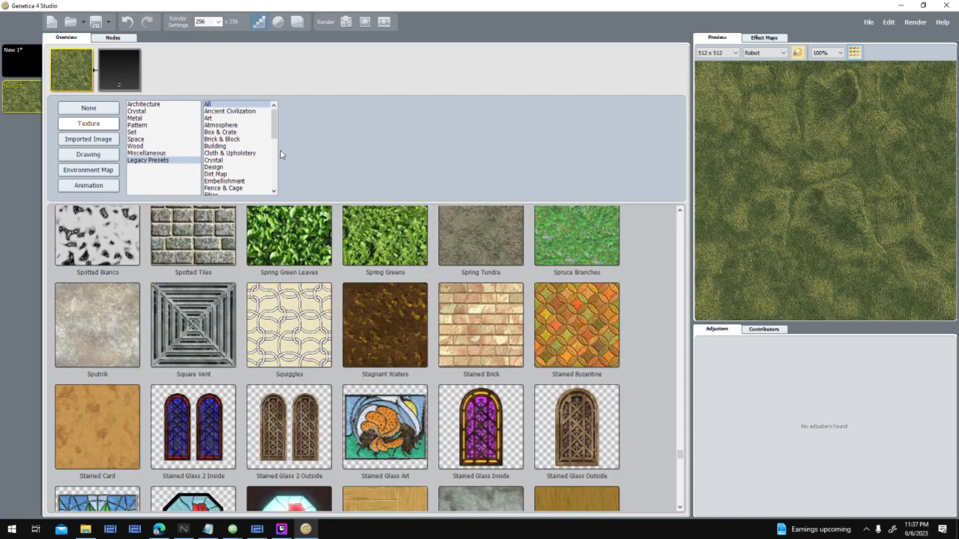
scroll(280, 151, "down", 8)
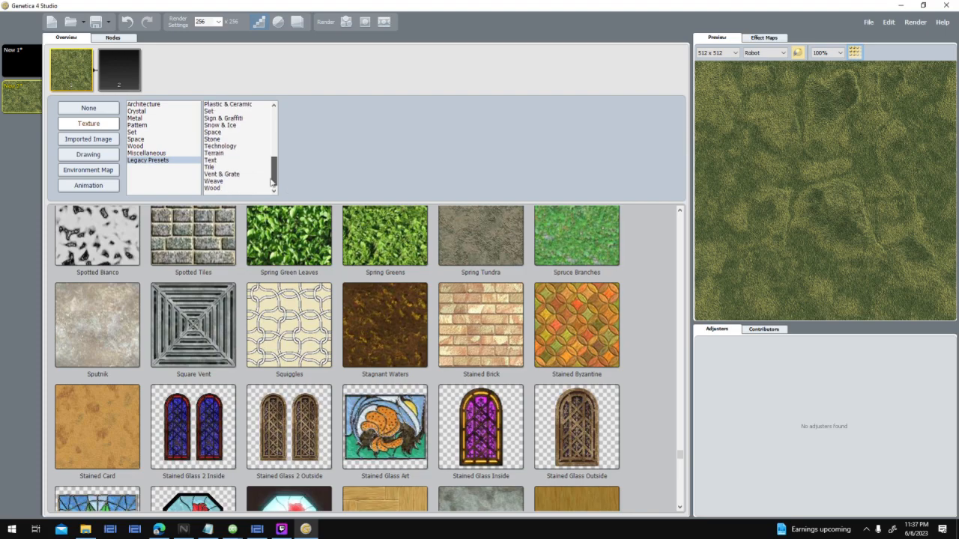
left_click(240, 153)
left_click(311, 139)
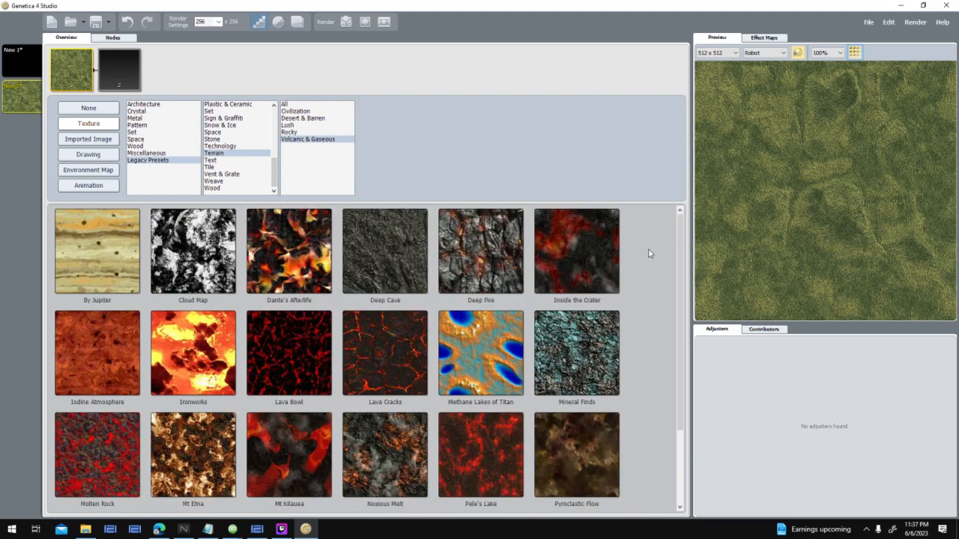
left_click(257, 529)
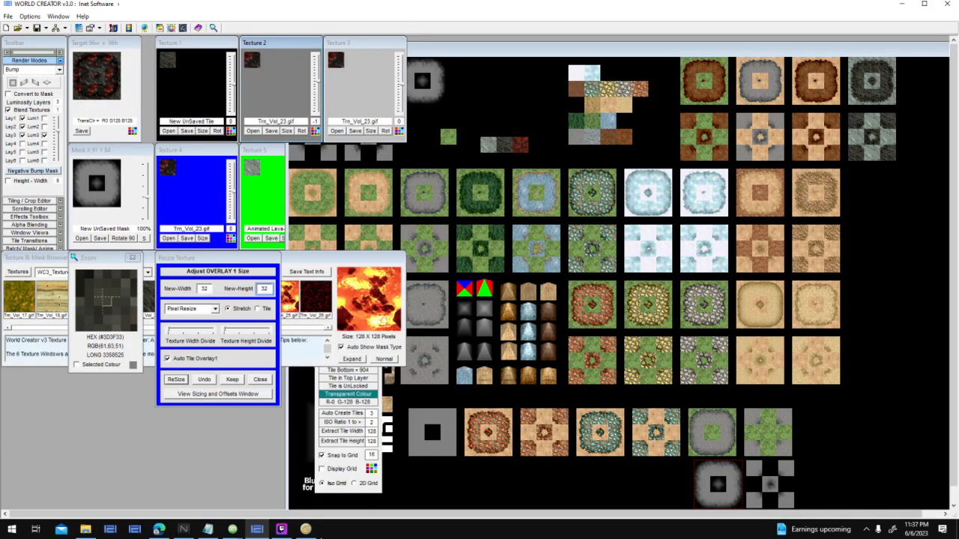
left_click(306, 529)
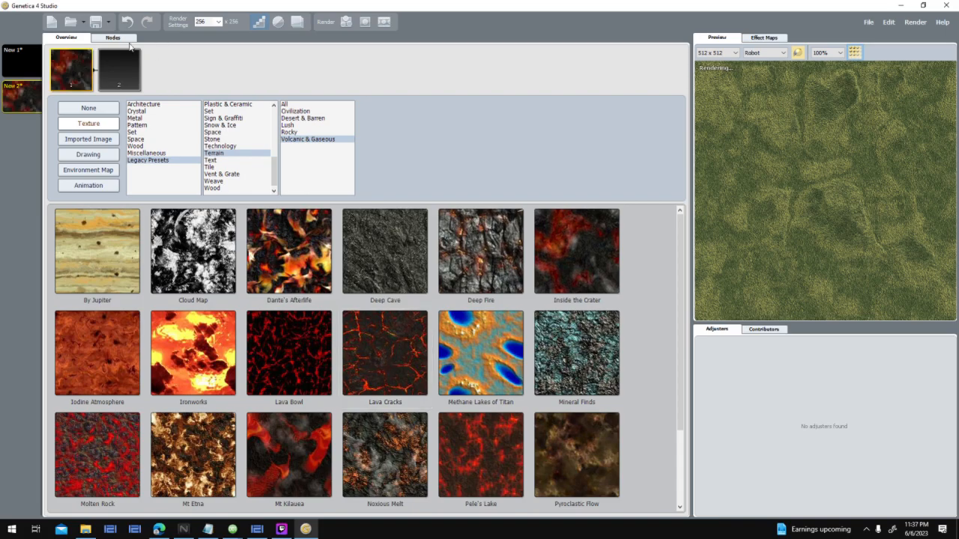
Step: Switch to the New 1 texture, list its Volcanic & Gaseous terrain legacy presets and load Lava Cracks
left_click(25, 65)
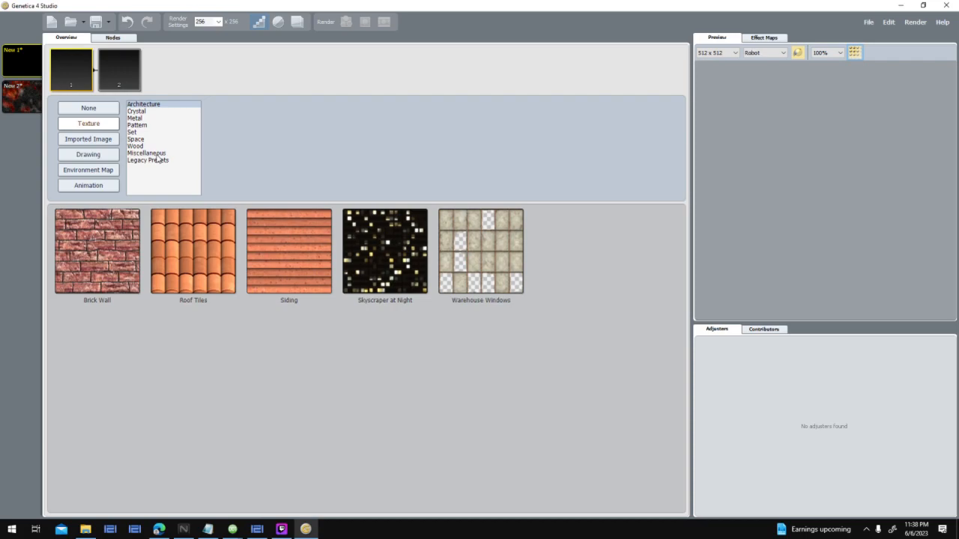
left_click(158, 160)
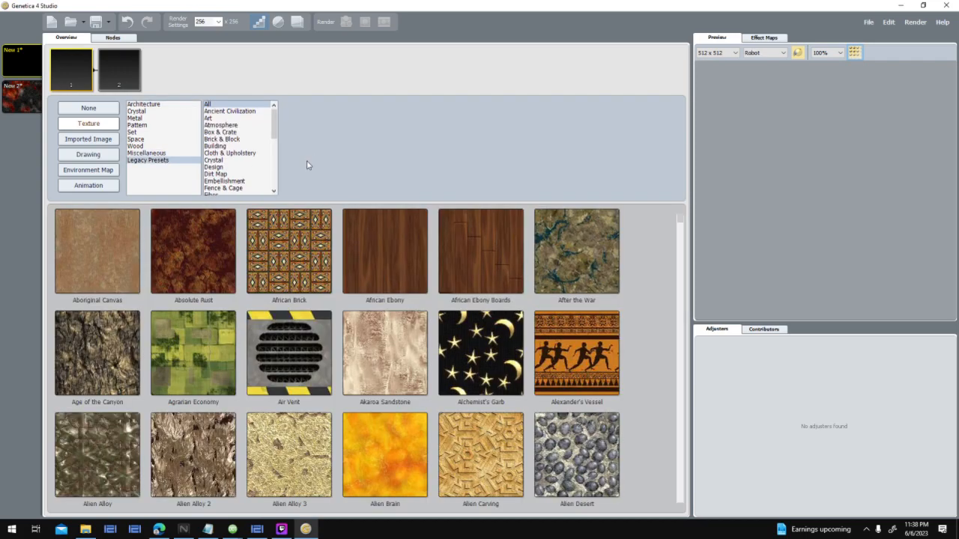
scroll(236, 150, "down", 5)
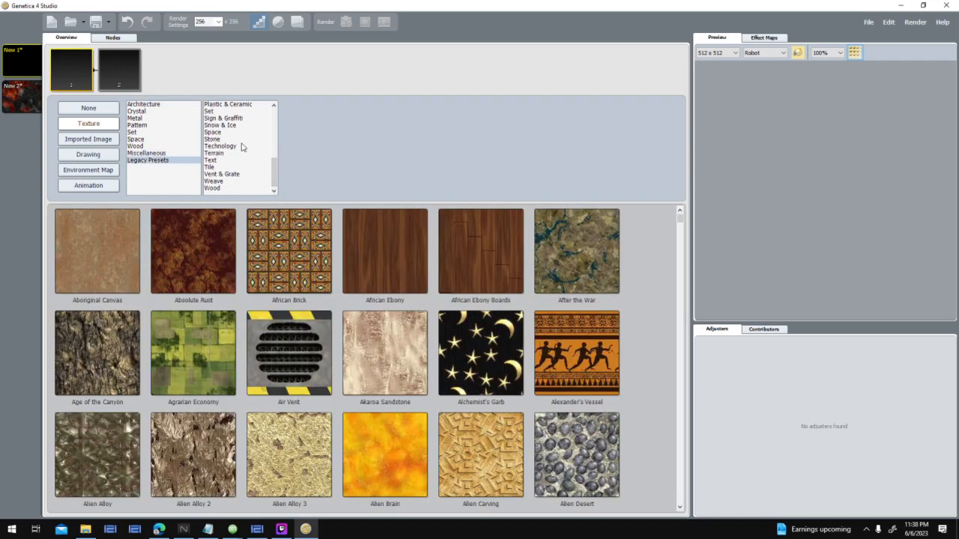
left_click(241, 145)
left_click(251, 159)
left_click(262, 153)
left_click(321, 139)
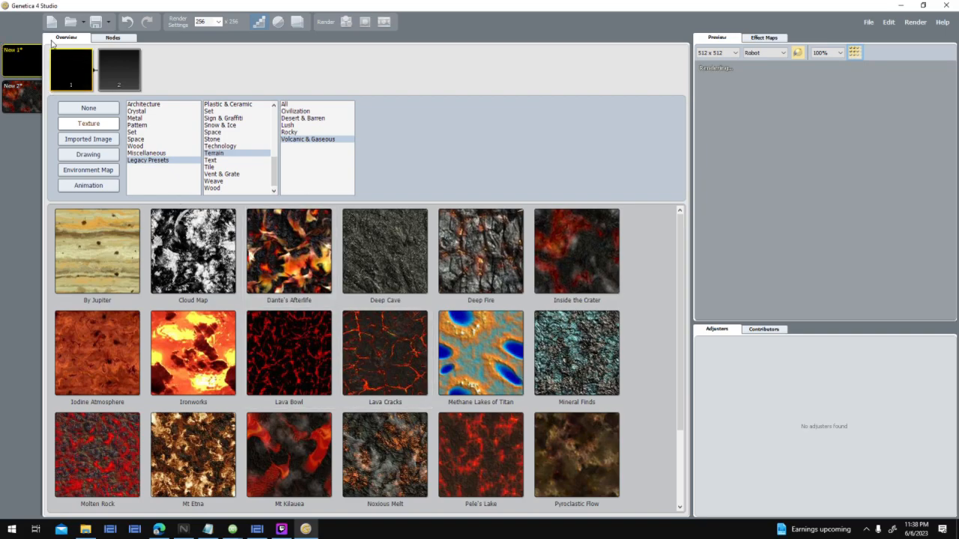
Step: Open the Layer Lab node of the Lava Cracks texture and view the noise types available for its Cracks noise
left_click(112, 37)
double_click(337, 298)
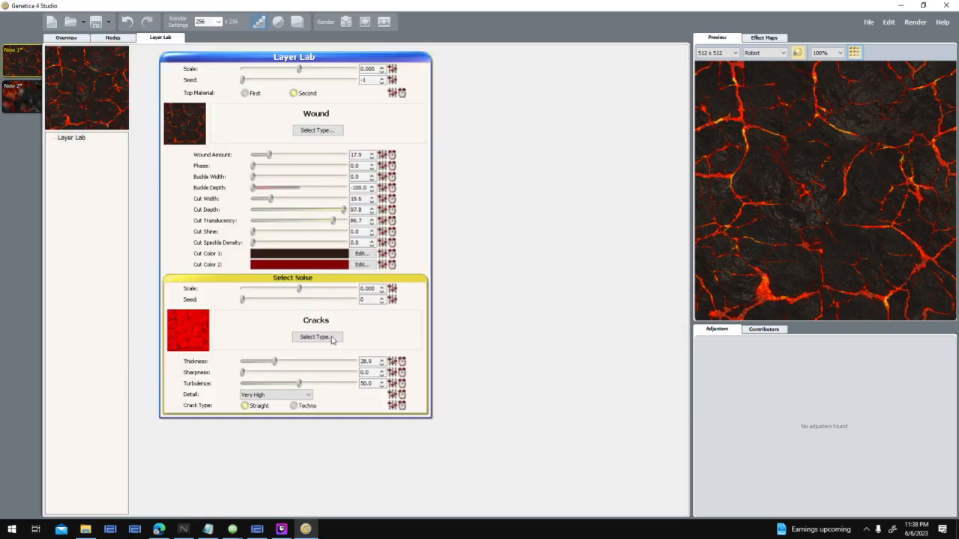
left_click(332, 338)
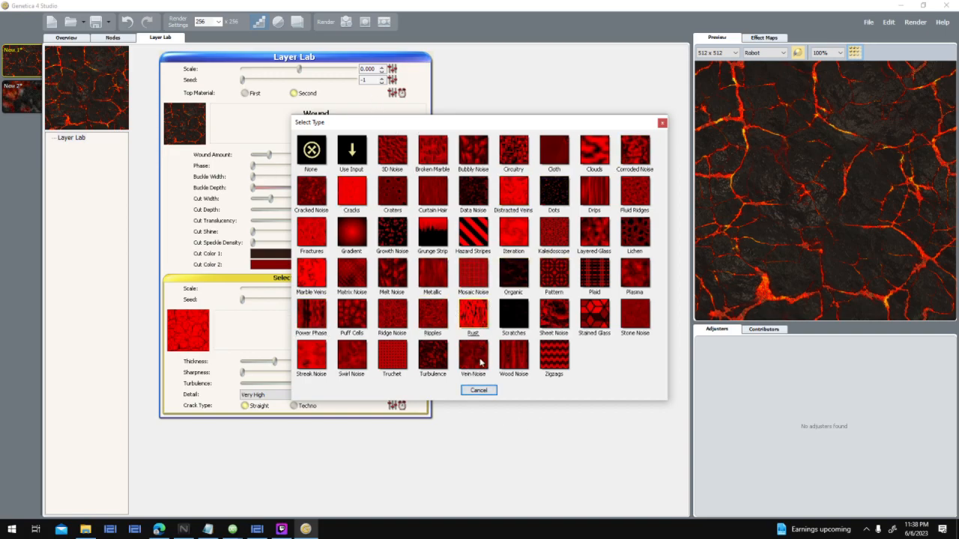
left_click(477, 387)
Step: Enter the nested node groups of the Inside the Crater texture in New 2 and open its final Weather Lab node
left_click(115, 37)
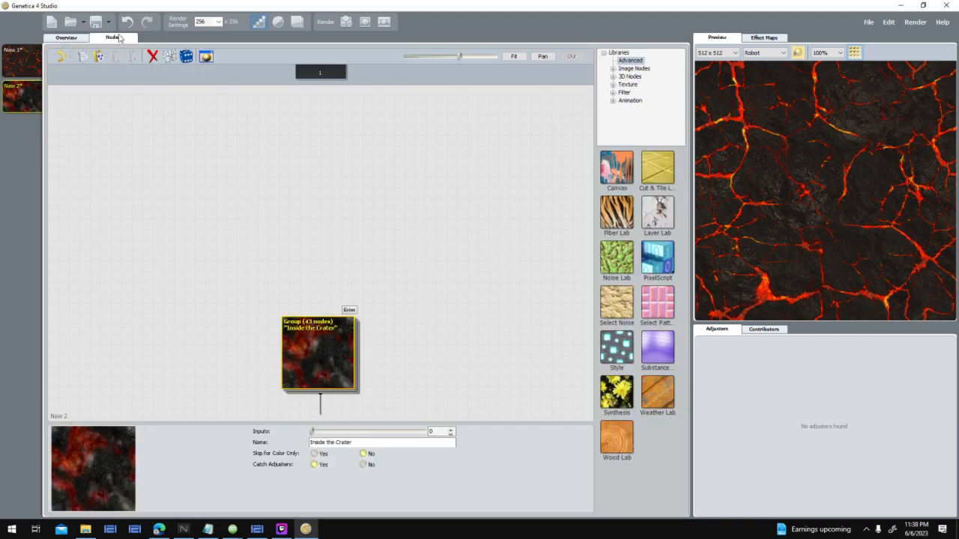
left_click(349, 309)
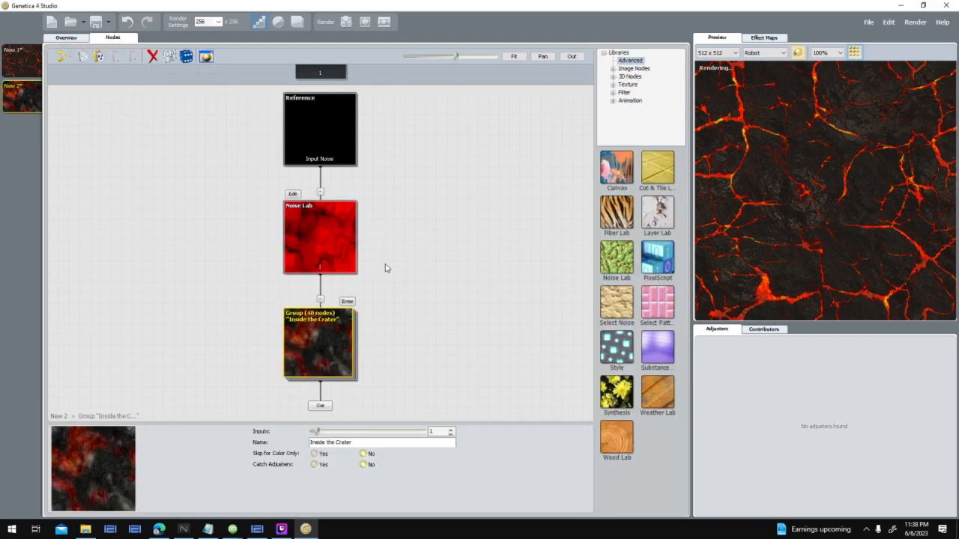
scroll(404, 264, "up", 1)
left_click_drag(373, 290, 408, 188)
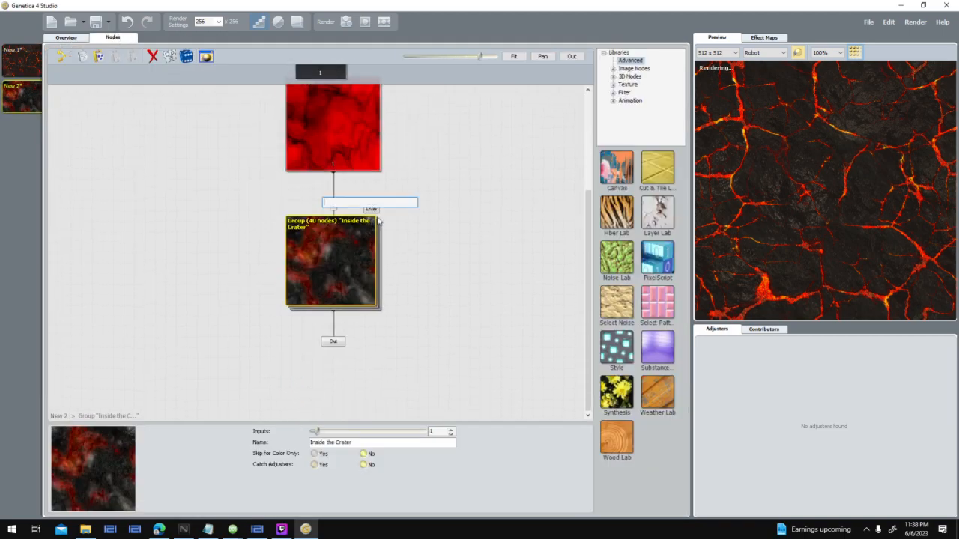
left_click(377, 209)
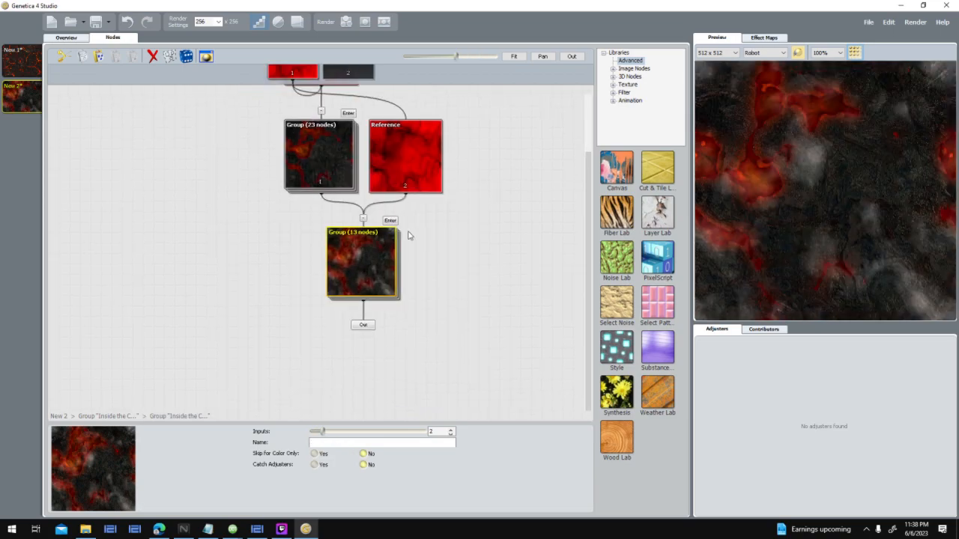
left_click(393, 221)
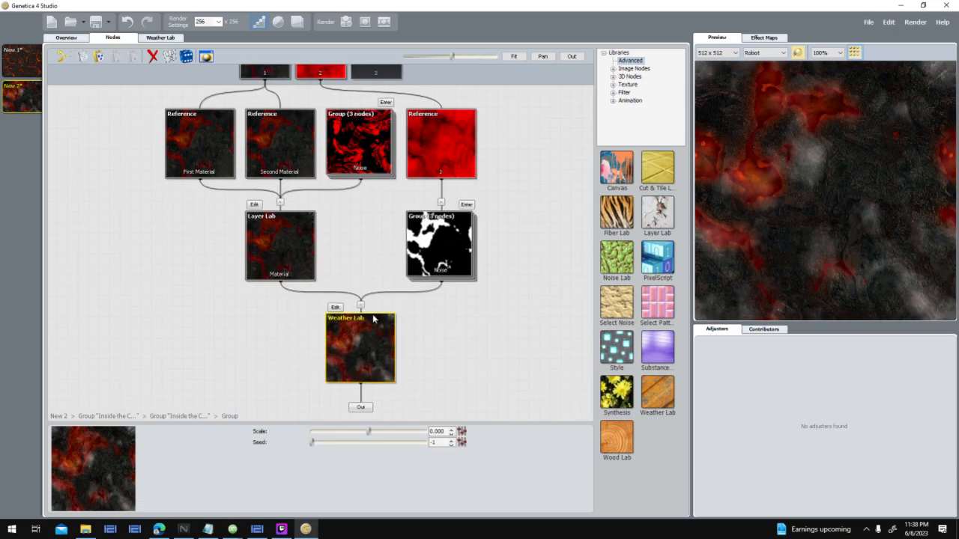
left_click(335, 308)
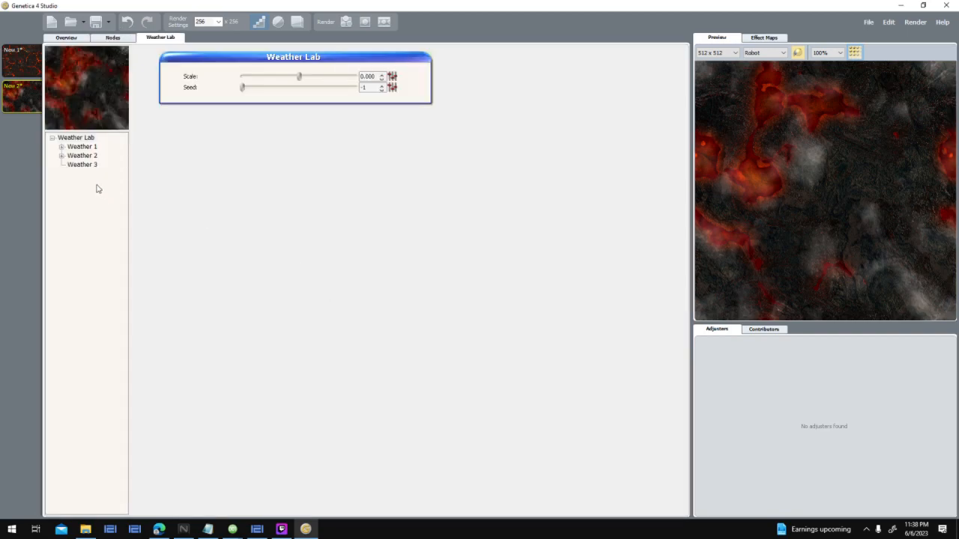
Step: Examine the Weather 1 effects in the Weather Lab, including Blur & Move, Jitter Color, Emboss, Indent and Area Selection
double_click(81, 147)
left_click(85, 156)
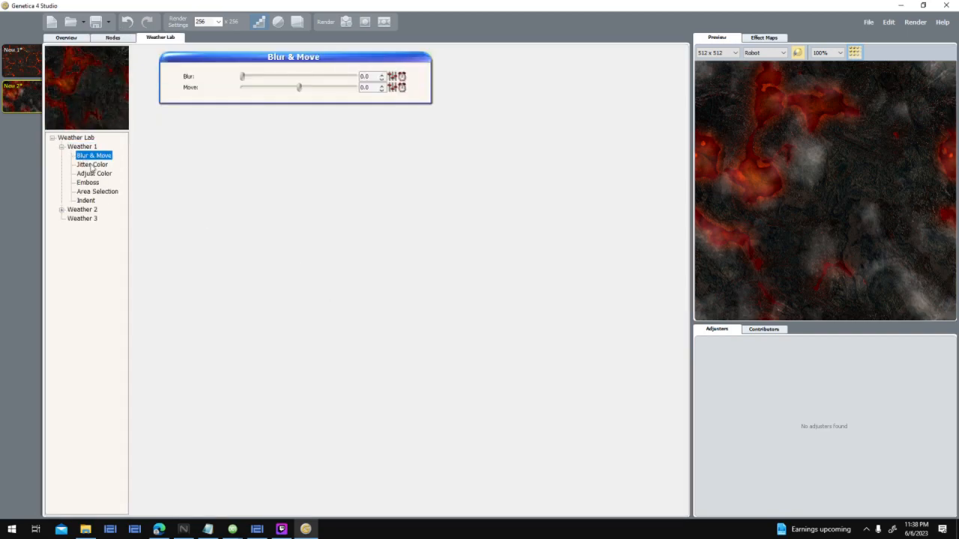
left_click(88, 201)
left_click(90, 182)
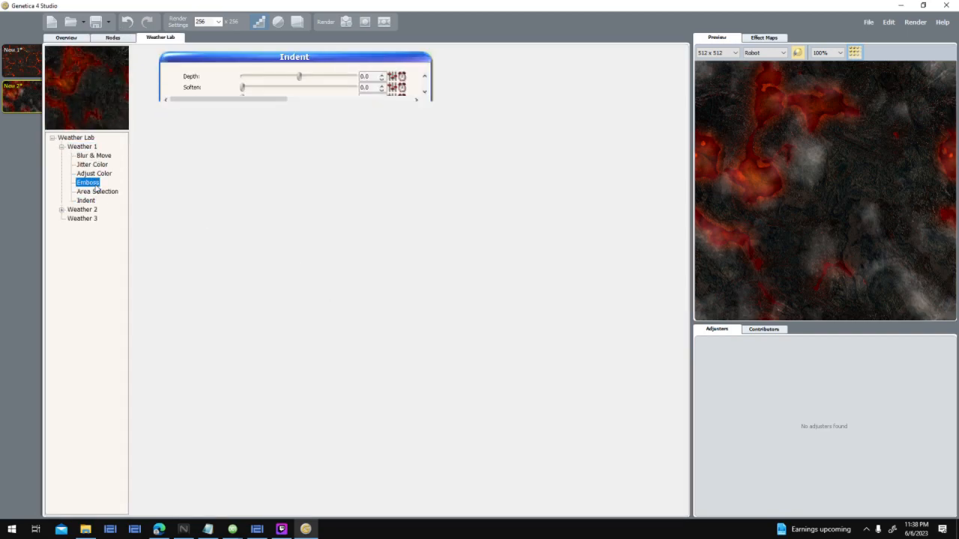
left_click(93, 164)
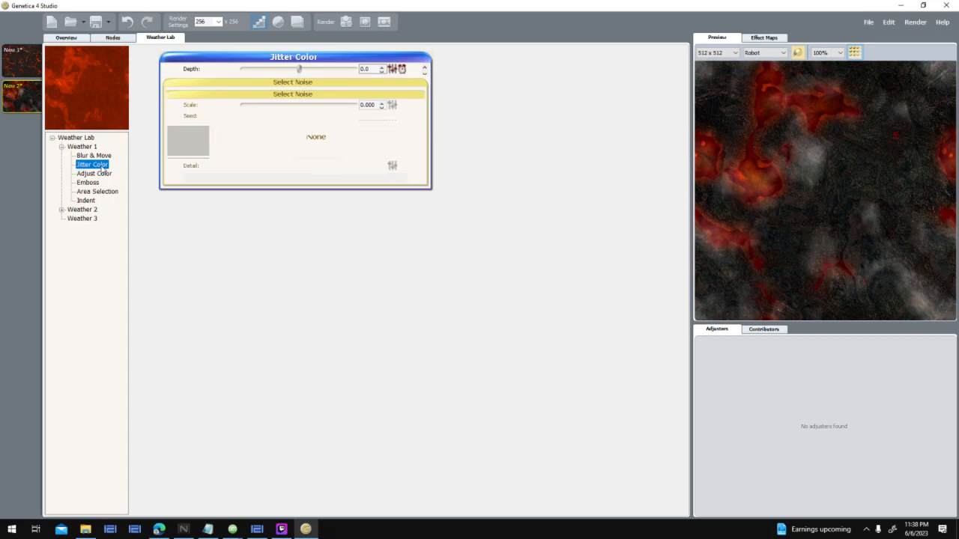
left_click(101, 175)
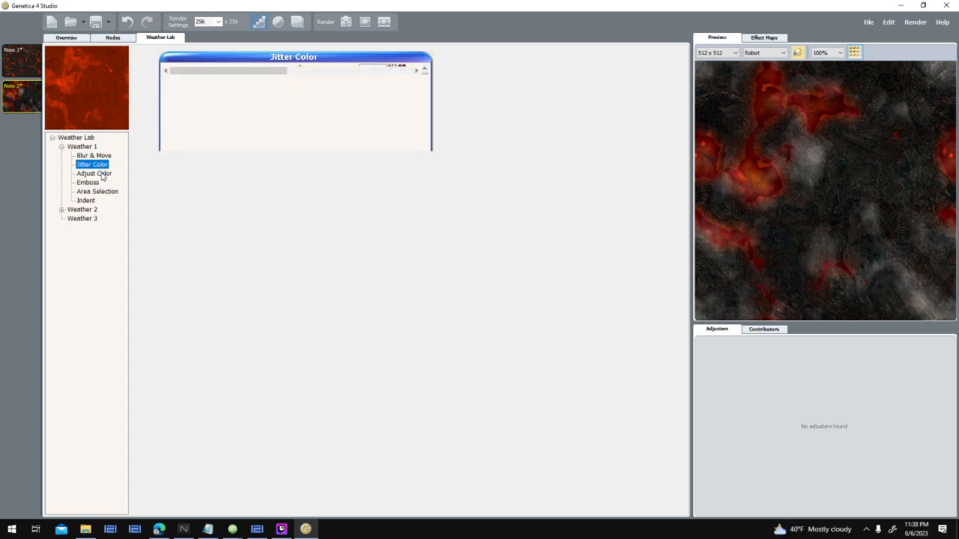
left_click(90, 183)
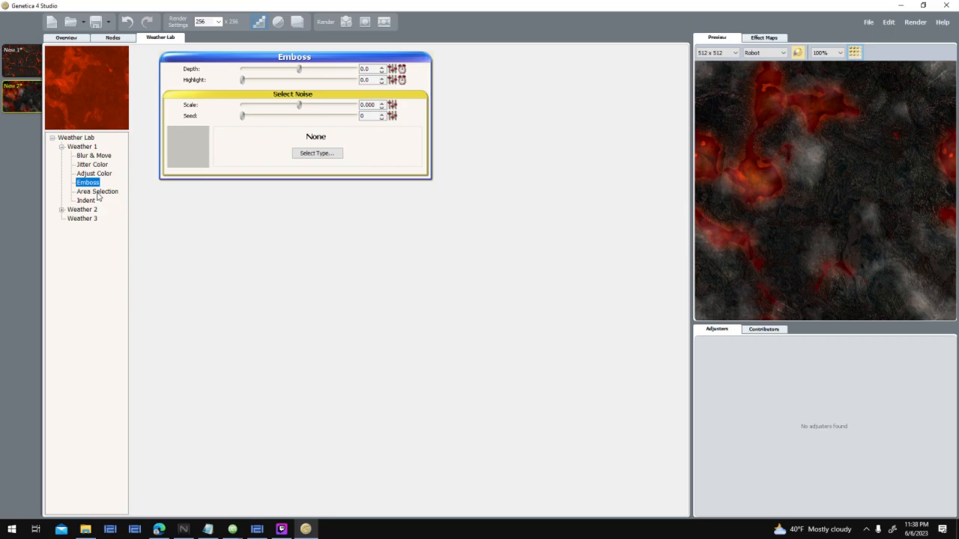
left_click(97, 192)
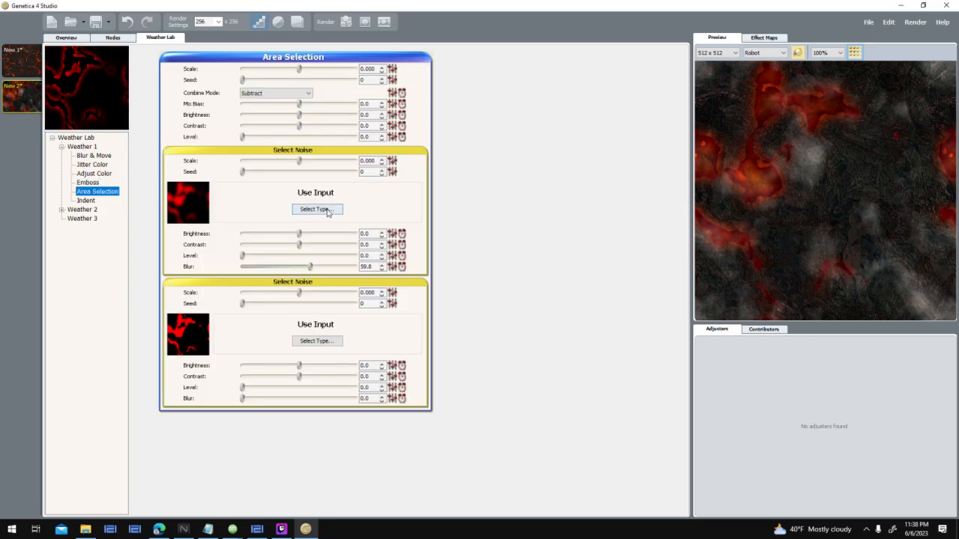
Step: Try the Cracks noise type on the first and second Area Selection inputs, undoing each change
left_click(327, 211)
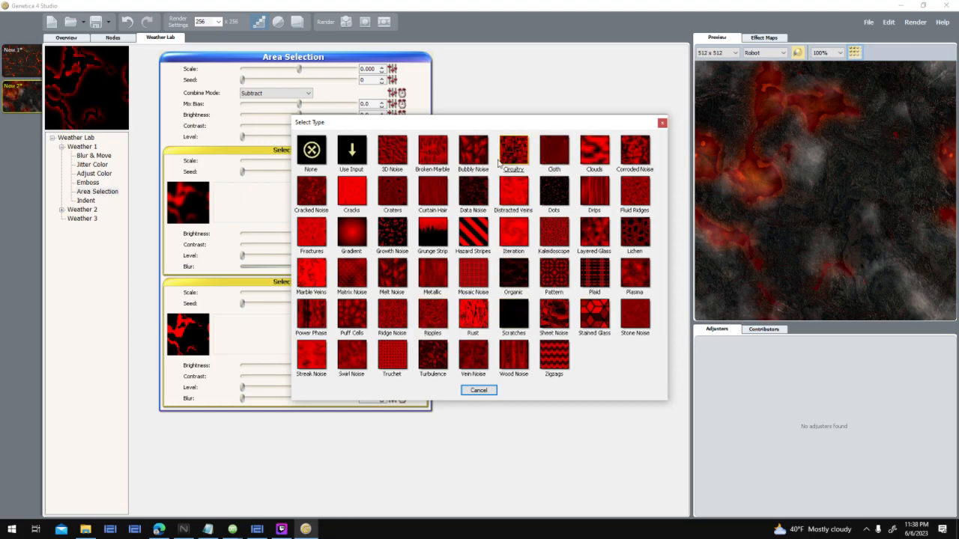
left_click(350, 193)
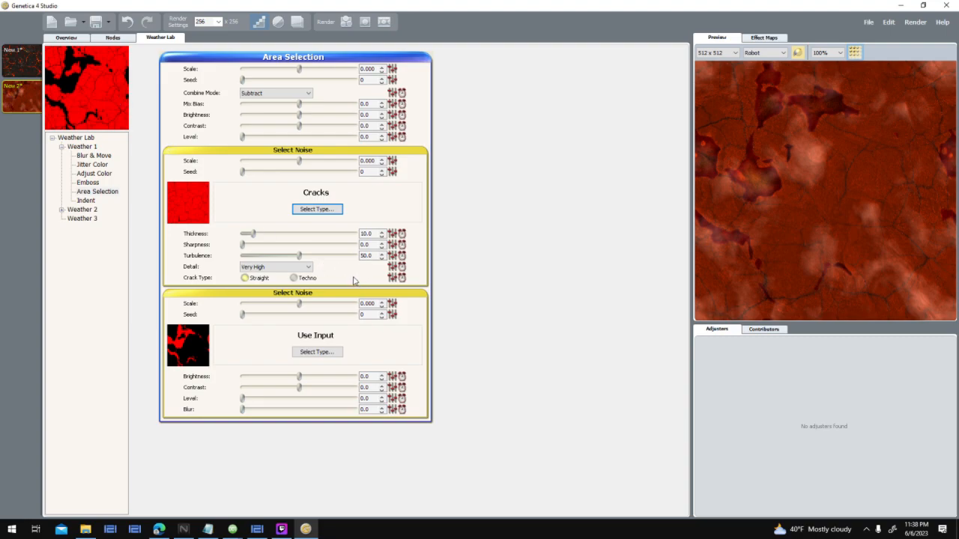
key("ctrl+z")
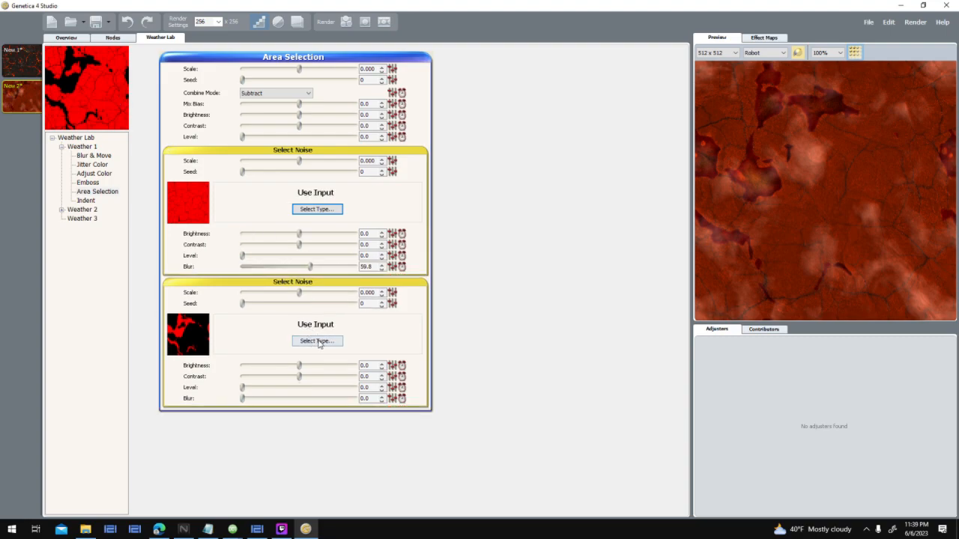
left_click(317, 340)
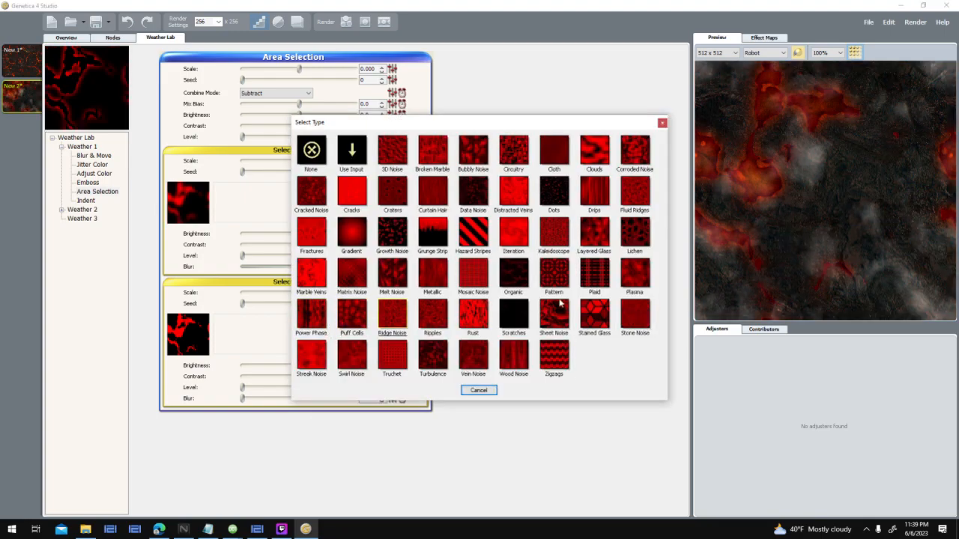
left_click(363, 190)
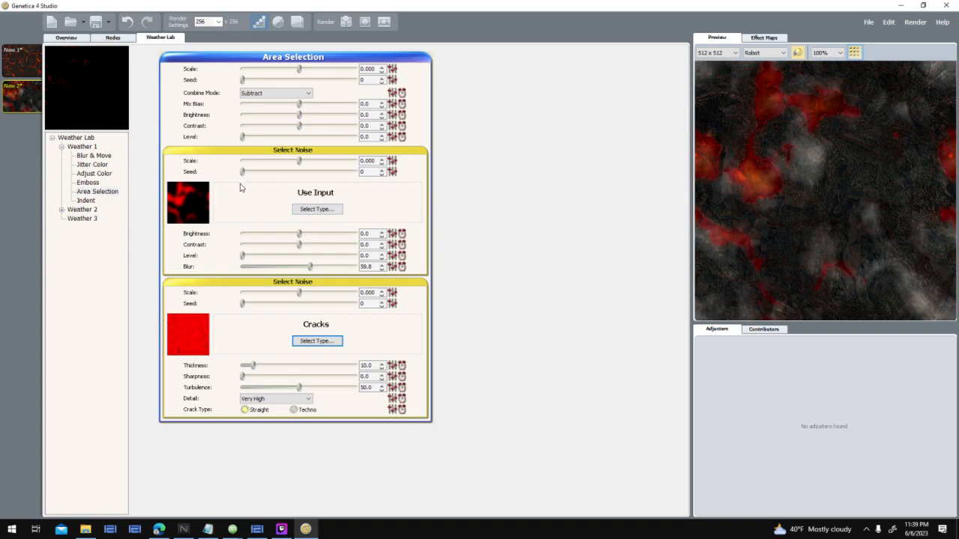
key("ctrl+z")
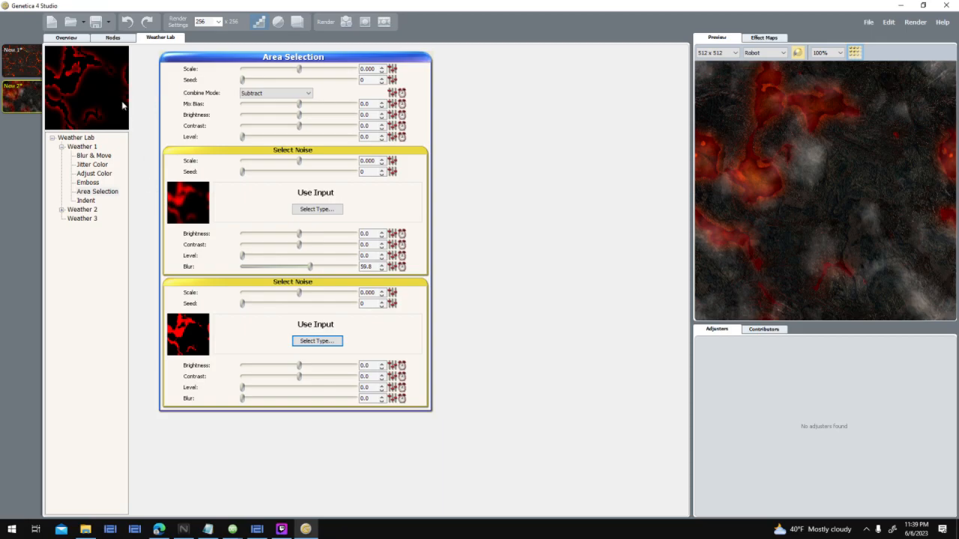
Step: Return to the node graph and step back out of the nested groups to the level containing the Inside the Crater group
left_click(113, 37)
scroll(377, 193, "down", 1)
left_click(292, 185)
scroll(291, 185, "up", 3)
scroll(335, 283, "down", 2)
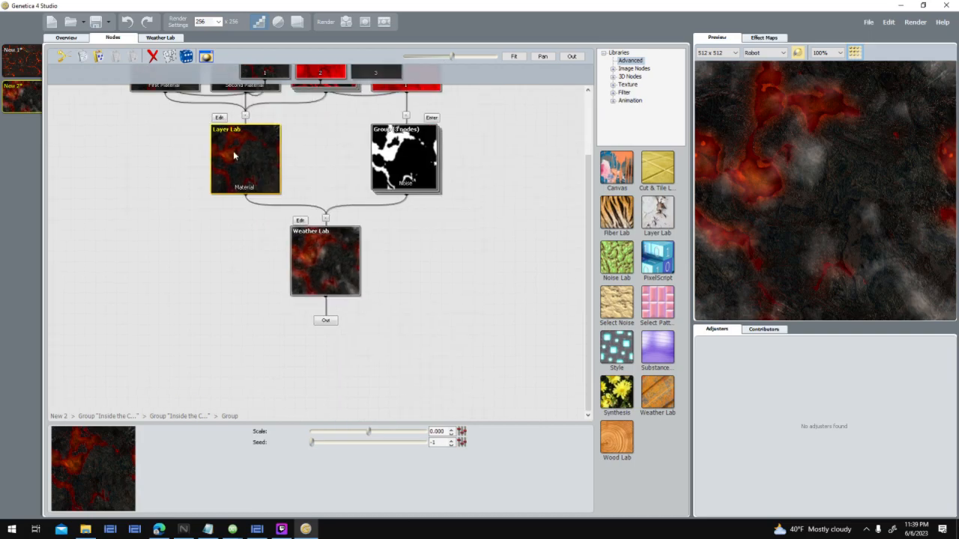
double_click(330, 321)
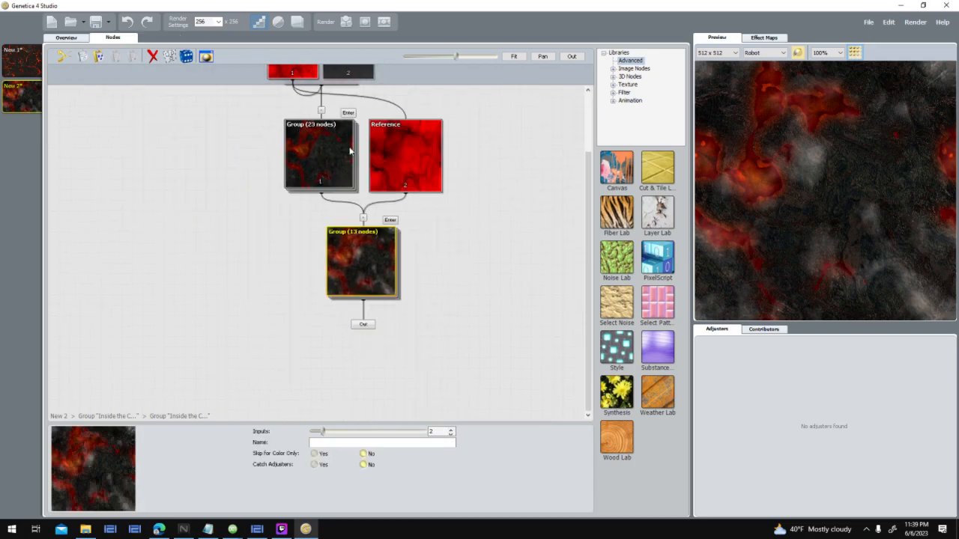
left_click_drag(436, 194, 427, 388)
right_click(426, 387)
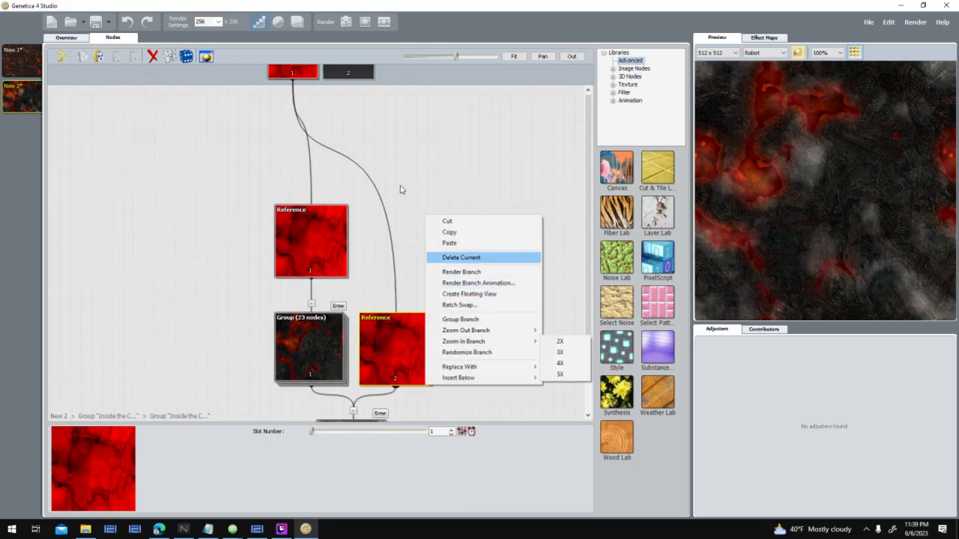
left_click_drag(400, 196, 404, 117)
scroll(382, 345, "down", 1)
double_click(329, 366)
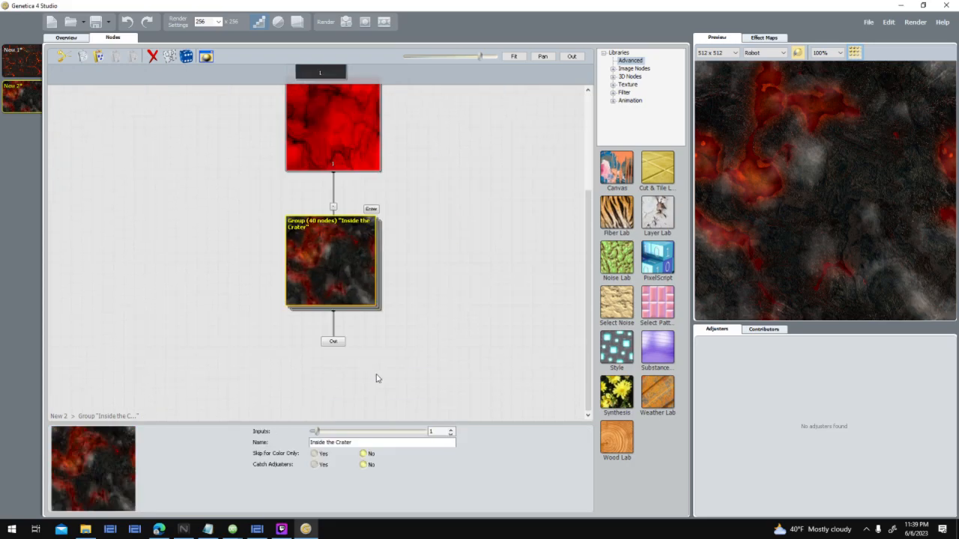
Step: Increase the seed of the Noise Lab node feeding the Inside the Crater group several times to vary the lava pattern
left_click(358, 155)
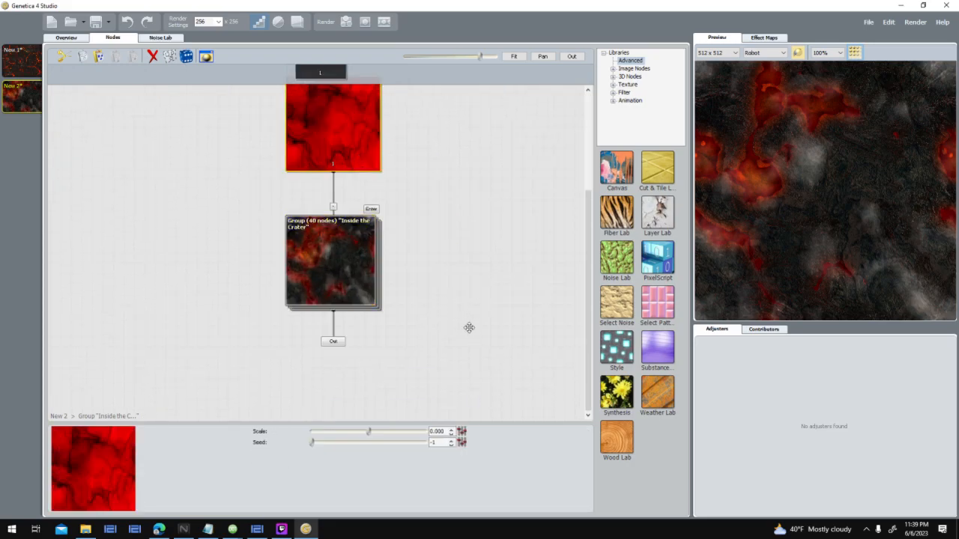
left_click_drag(475, 302, 432, 409)
scroll(441, 346, "down", 1)
left_click(451, 444)
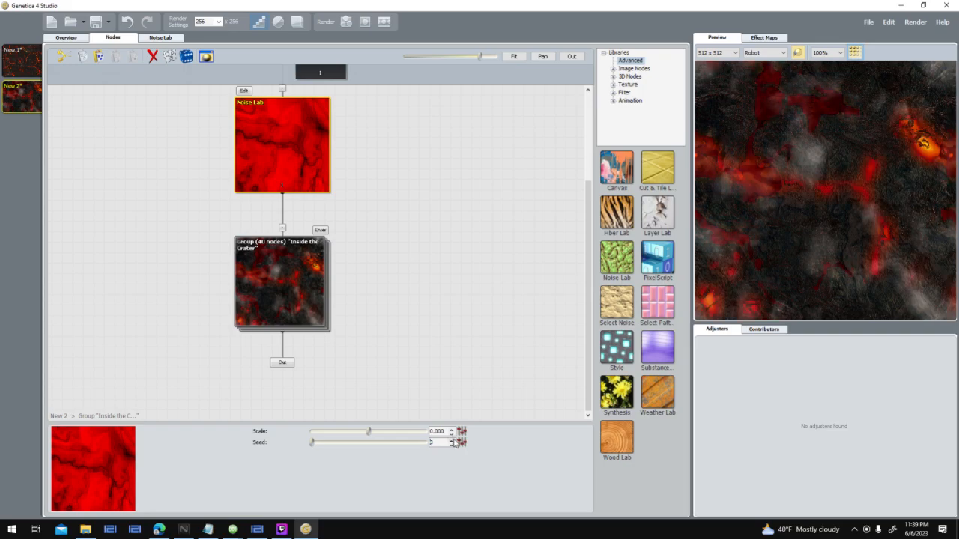
left_click(452, 443)
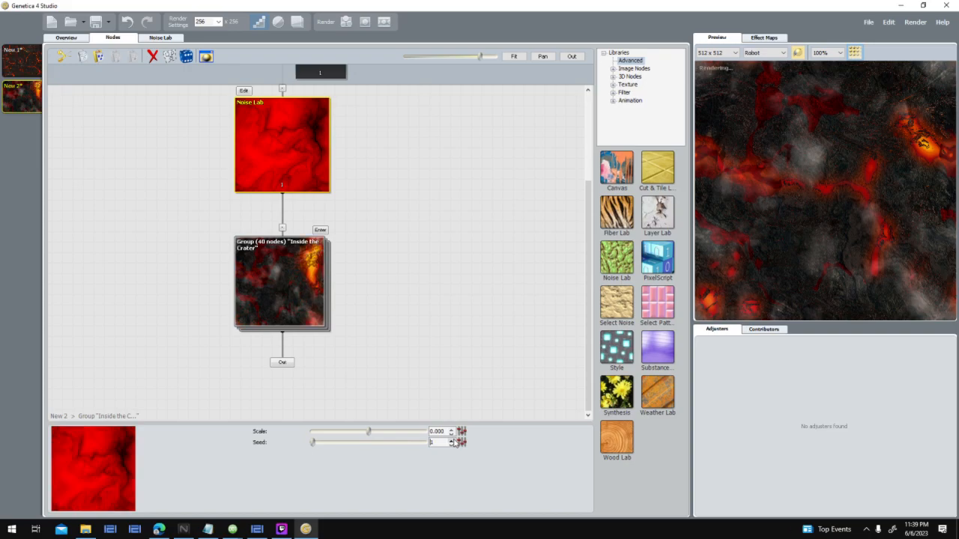
left_click(452, 441)
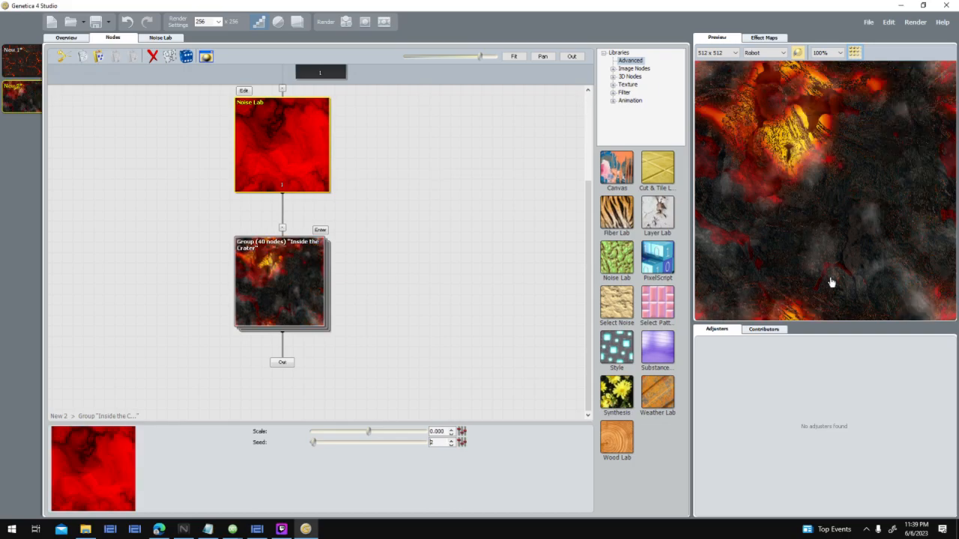
Step: Switch to the New 1 texture and set the scale of its Lava Cracks Layer Lab node to -0.500
left_click(22, 69)
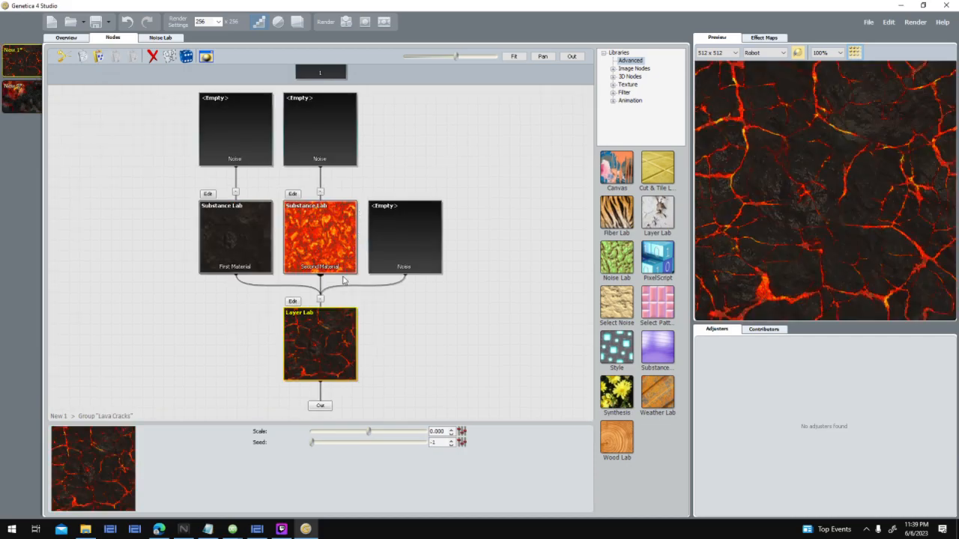
left_click(451, 434)
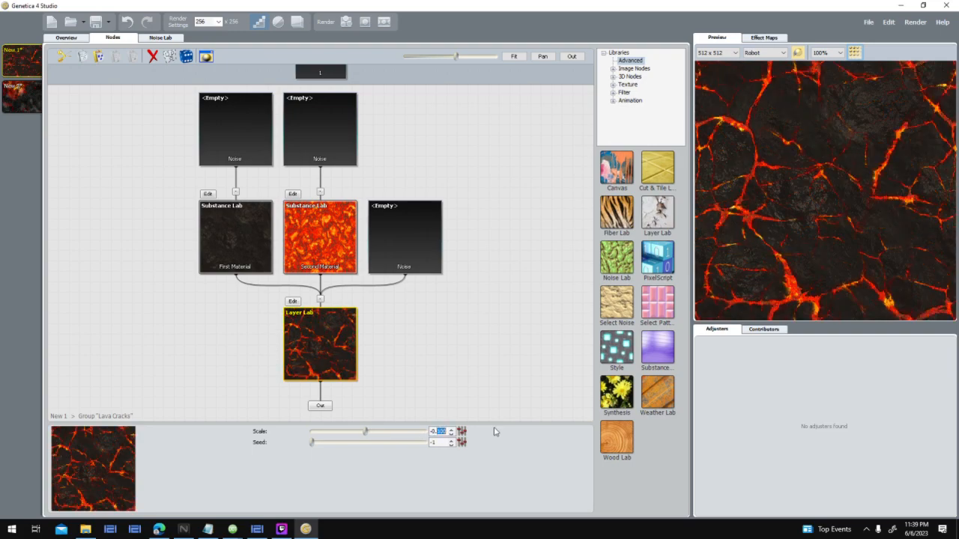
key("Return")
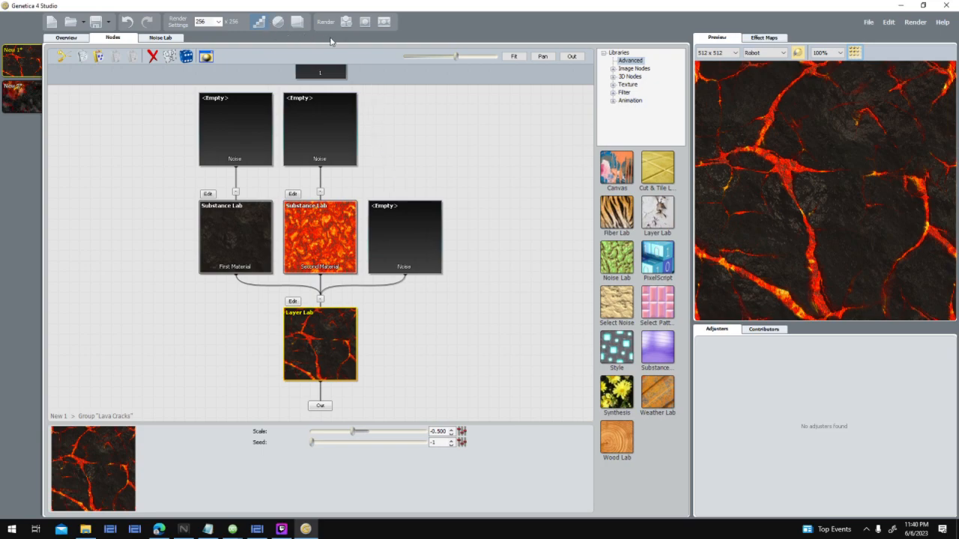
Step: Set the render size to 128 x 128 and render the Lava Cracks texture
left_click(208, 23)
type("128")
left_click(346, 23)
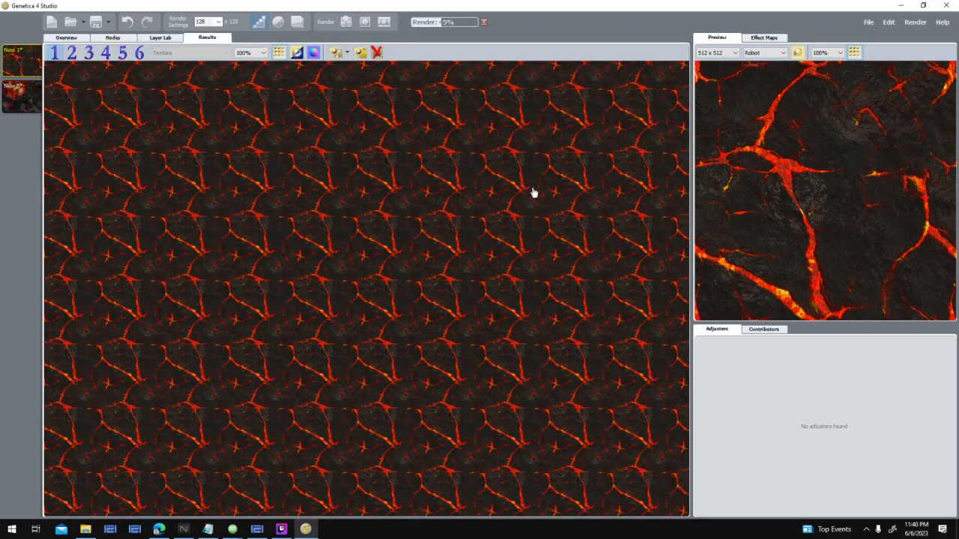
Step: Return to the node graph, increase the Layer Lab node's seed for a different crack pattern and render the texture again
left_click(134, 38)
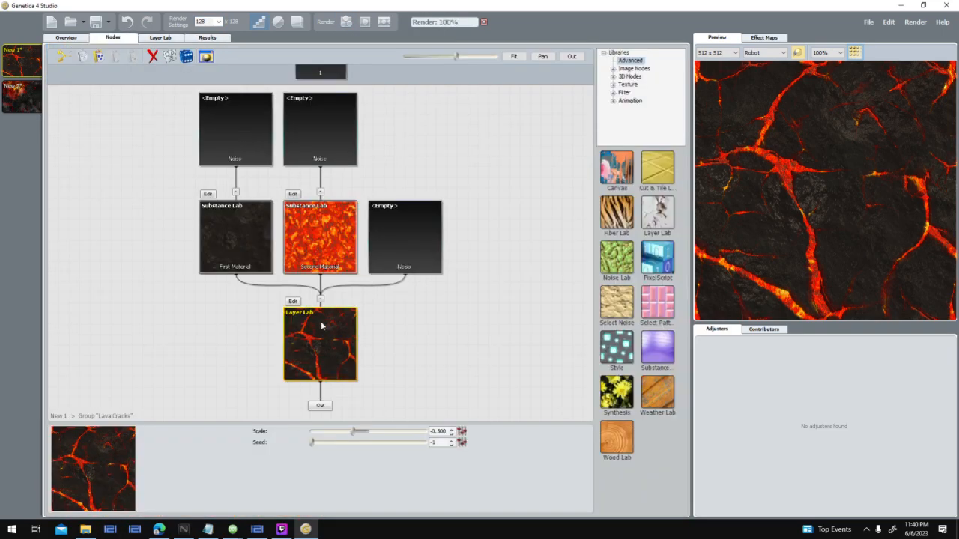
left_click(453, 445)
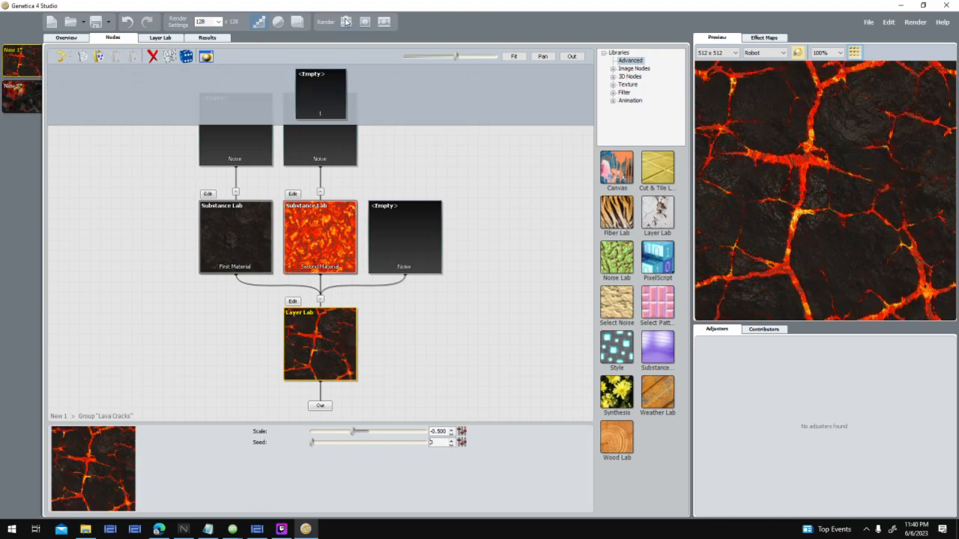
left_click(346, 22)
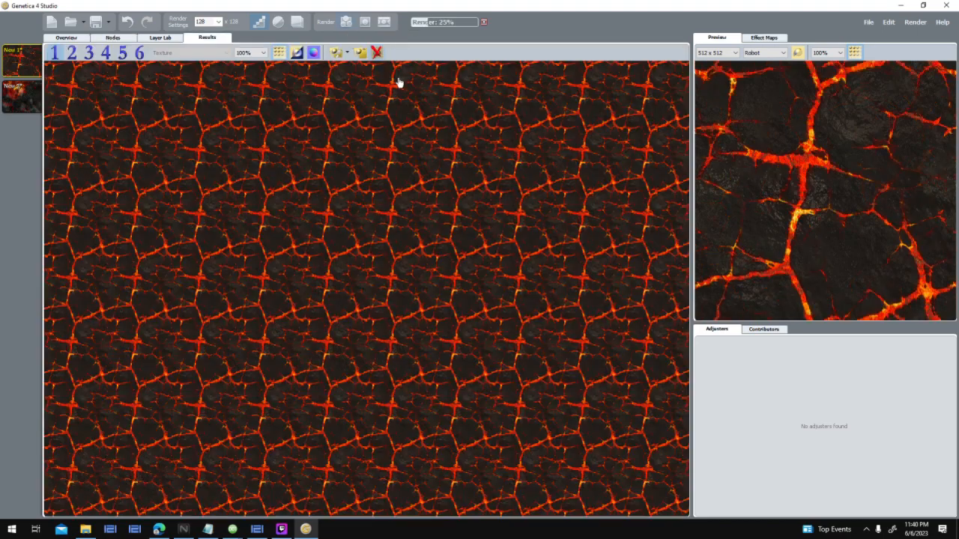
Step: Export the rendered texture as the PNG image Lava 1 in the Alpha Delta folder
left_click(336, 53)
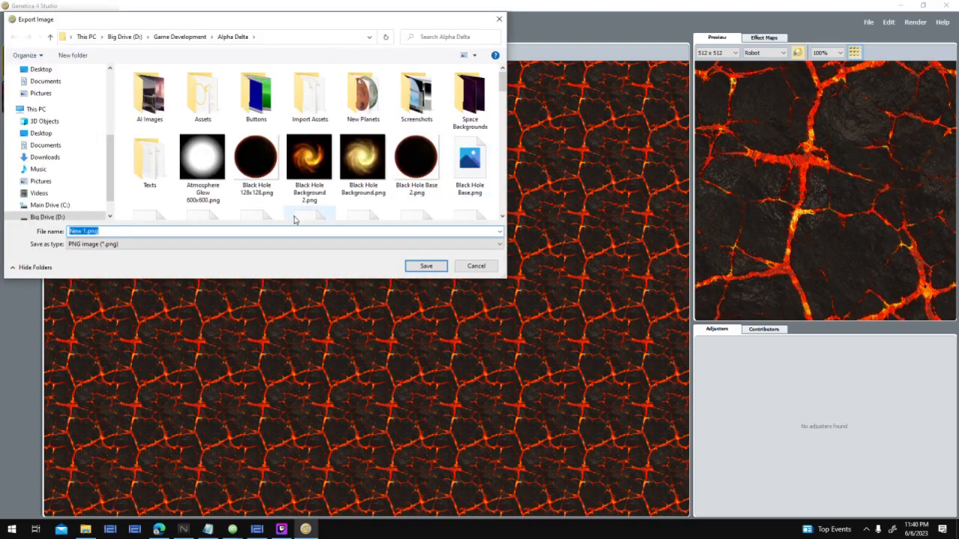
type("La")
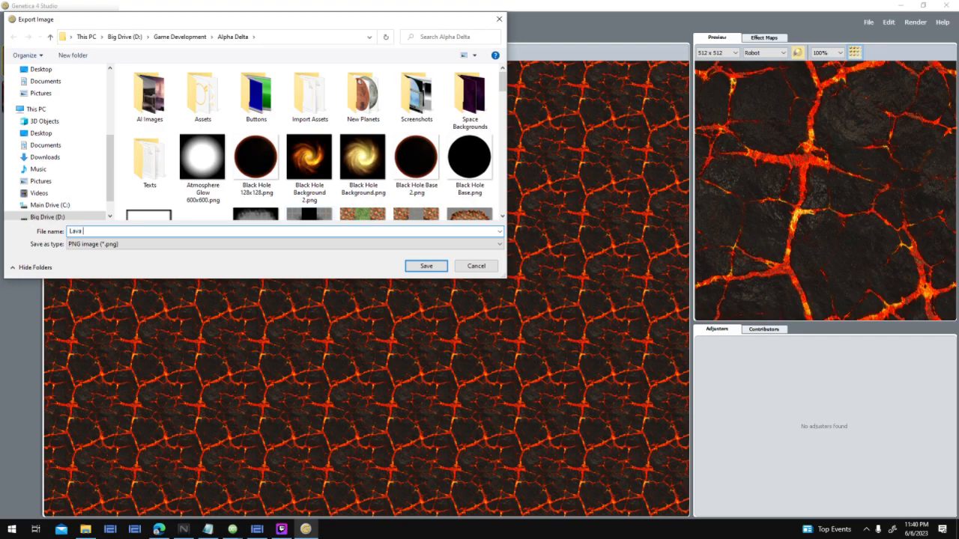
type("va")
key("Return")
Step: Switch to World Creator and load Lava 1.png from the Alpha Delta folder into Texture 4
left_click(257, 529)
left_click(168, 238)
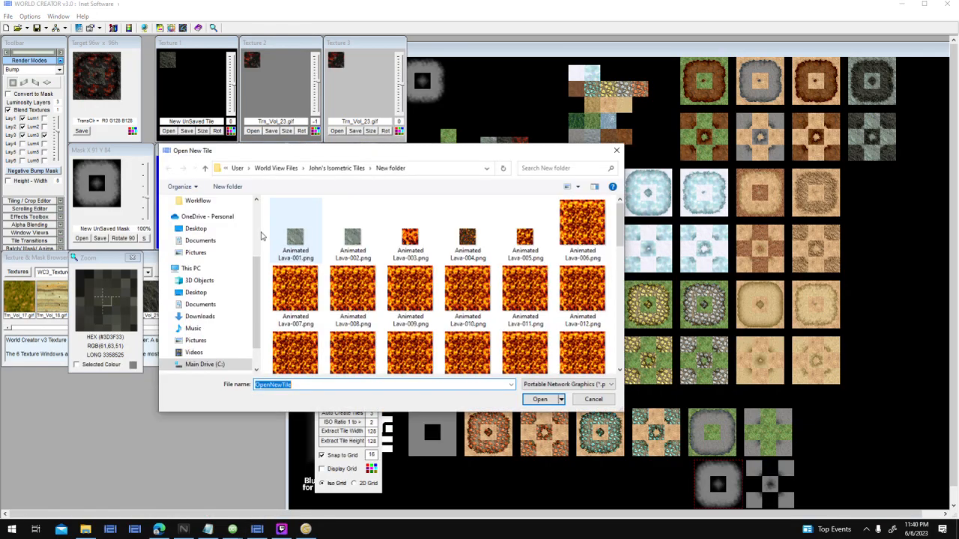
scroll(206, 292, "up", 5)
left_click(200, 269)
left_click(409, 289)
key("l")
double_click(352, 221)
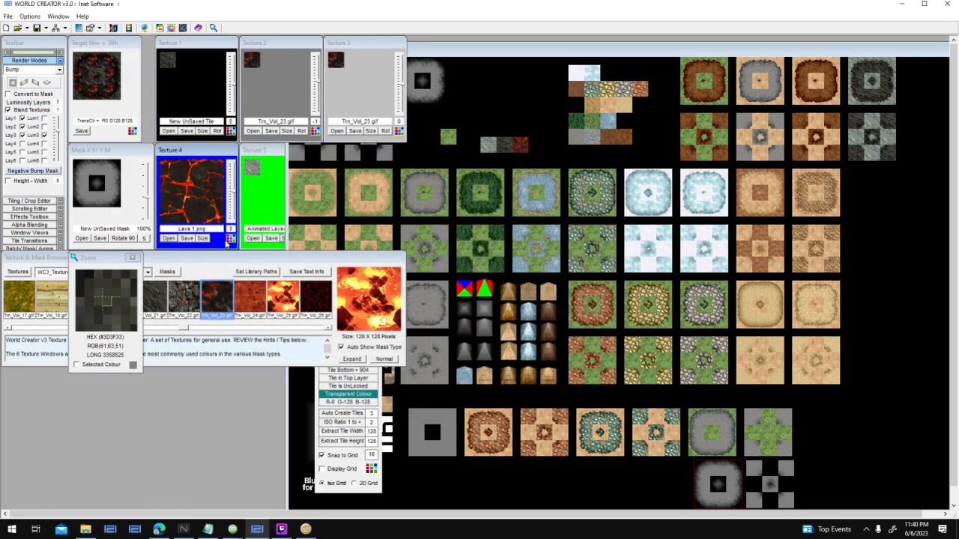
Step: Resize the Texture 4 lava tile to 32 x 32 and copy it into Texture 2 and Texture 3
left_click(203, 238)
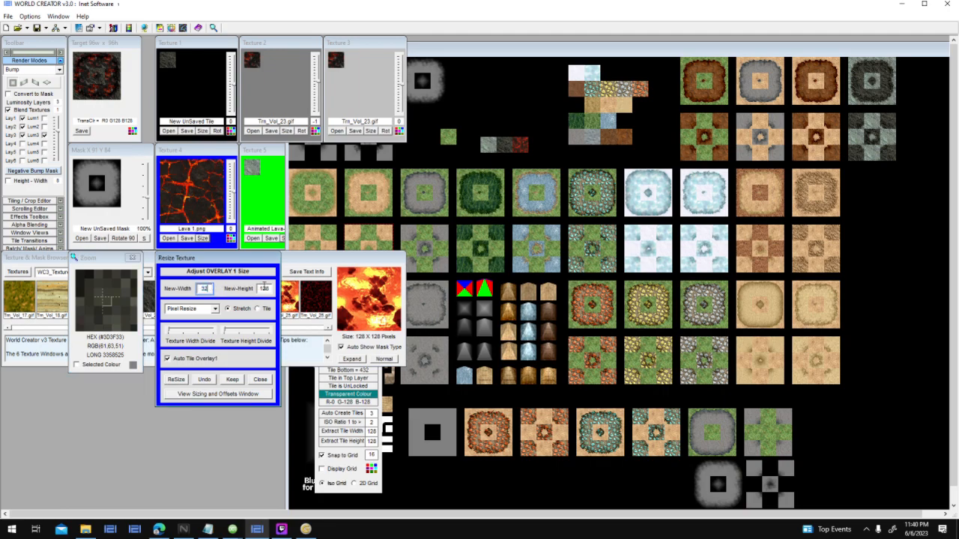
type("32")
left_click(184, 379)
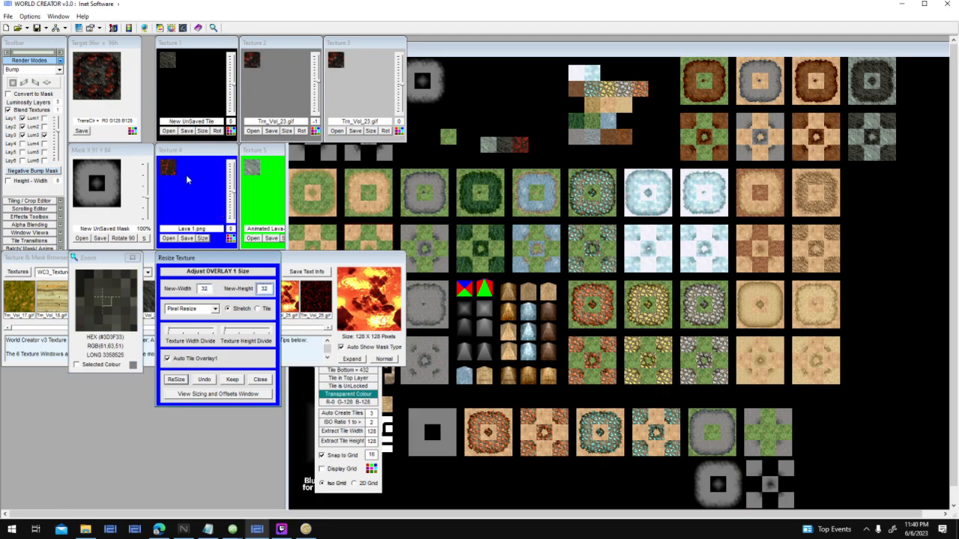
left_click(185, 174)
left_click_drag(166, 163, 336, 62)
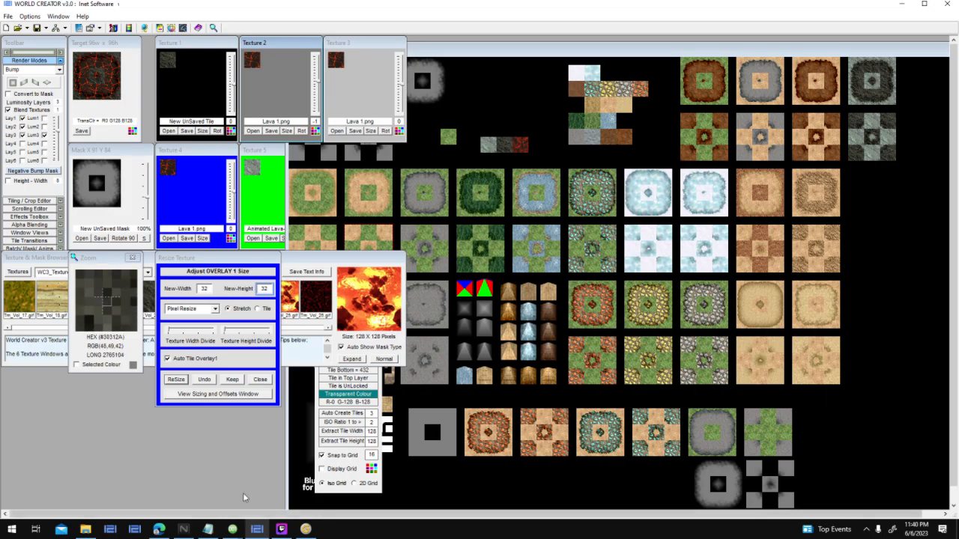
Step: Switch back to Genetica and set the Cracks noise thickness to 20 in the Lava Cracks Layer Lab settings
left_click(306, 529)
left_click(112, 37)
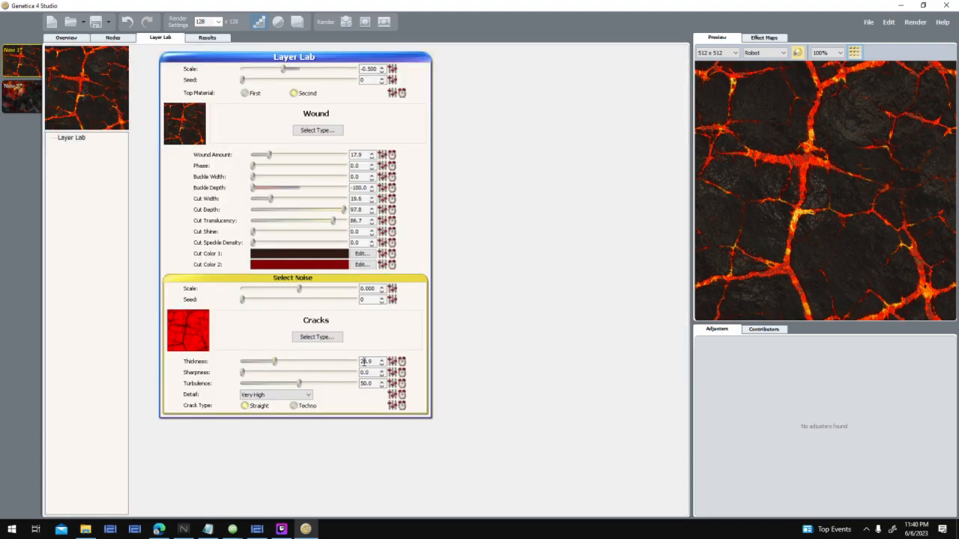
key("ctrl+a")
type("20")
key("Return")
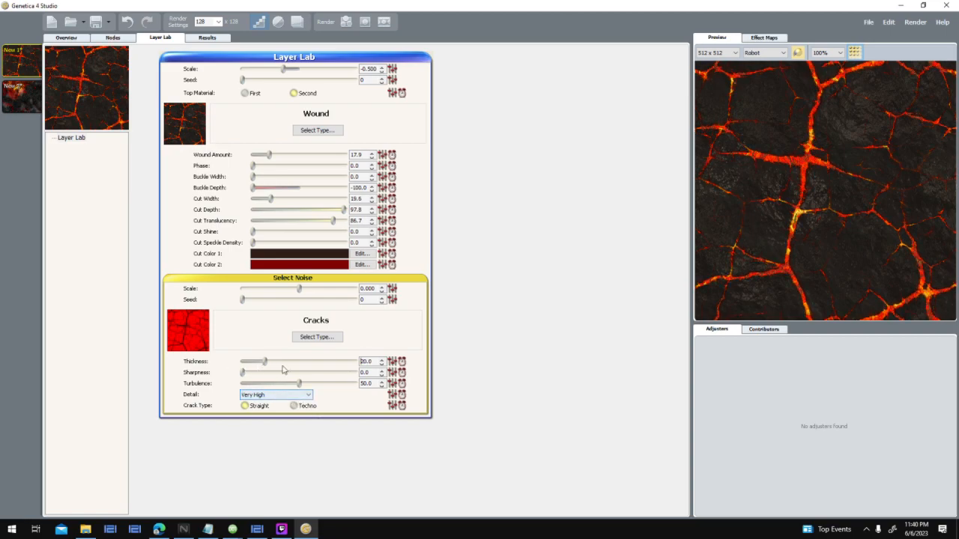
Step: Lower the detail of the Cracks noise to Low, trying High and Medium on the way
left_click(295, 396)
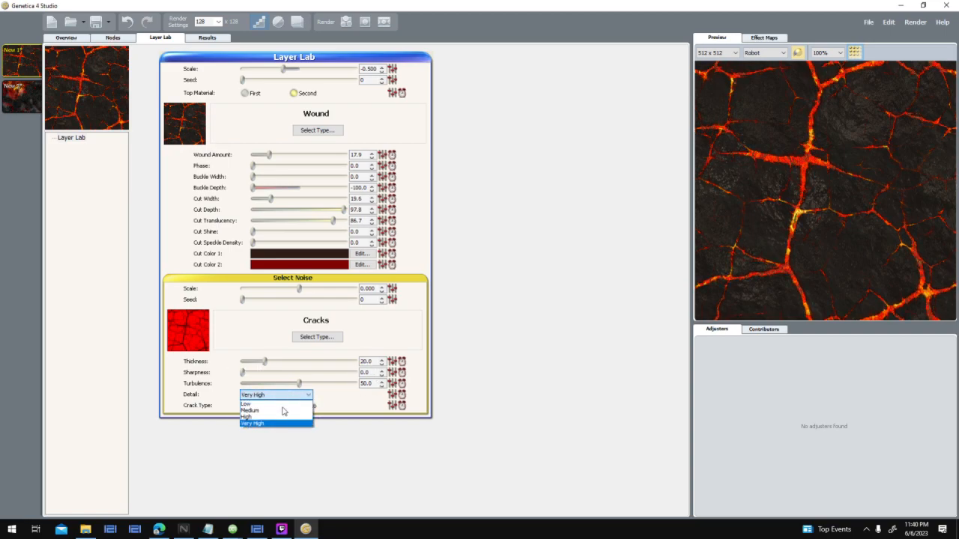
left_click(277, 417)
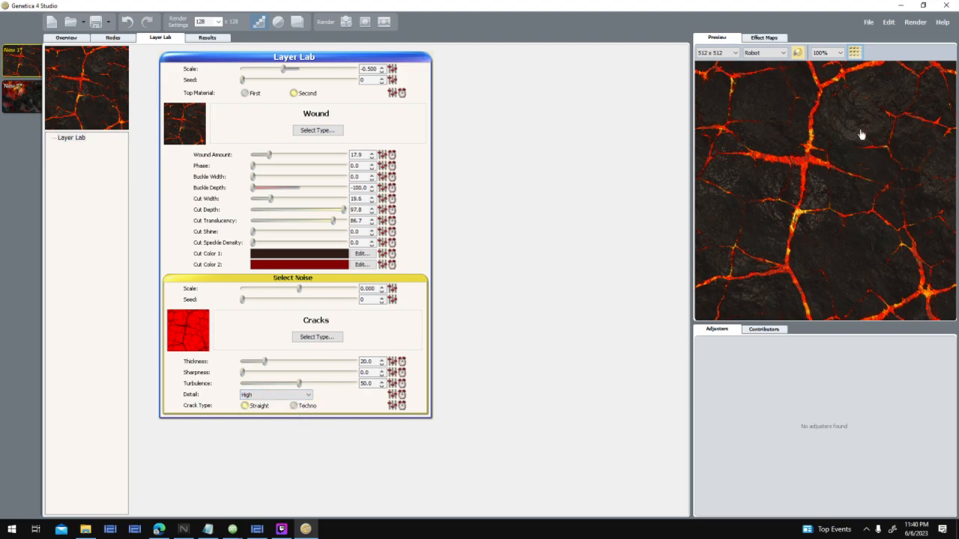
left_click(274, 396)
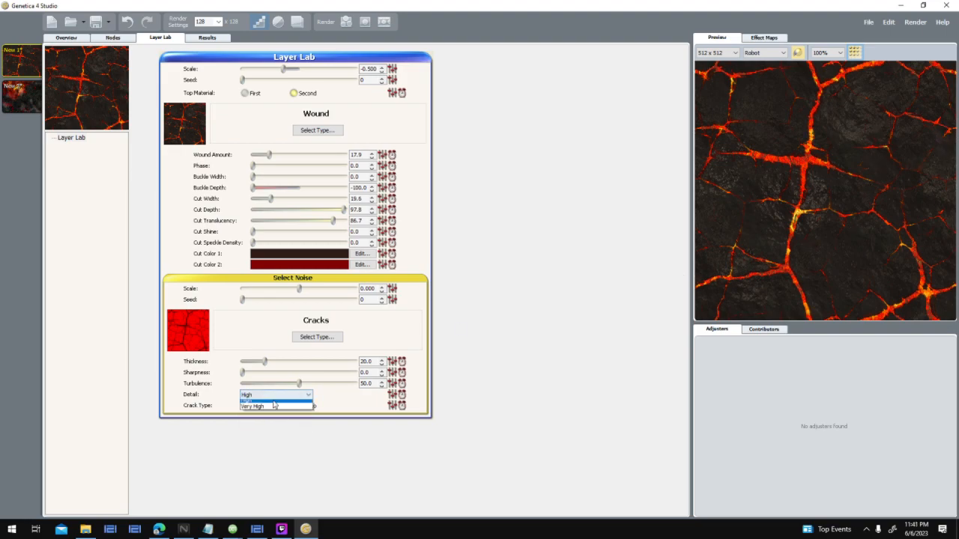
left_click(271, 408)
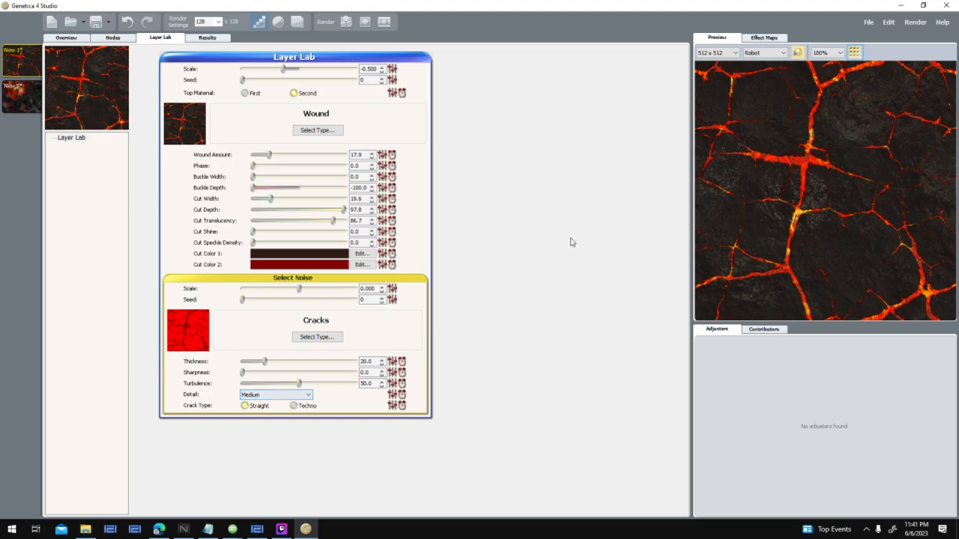
left_click(290, 397)
left_click(274, 402)
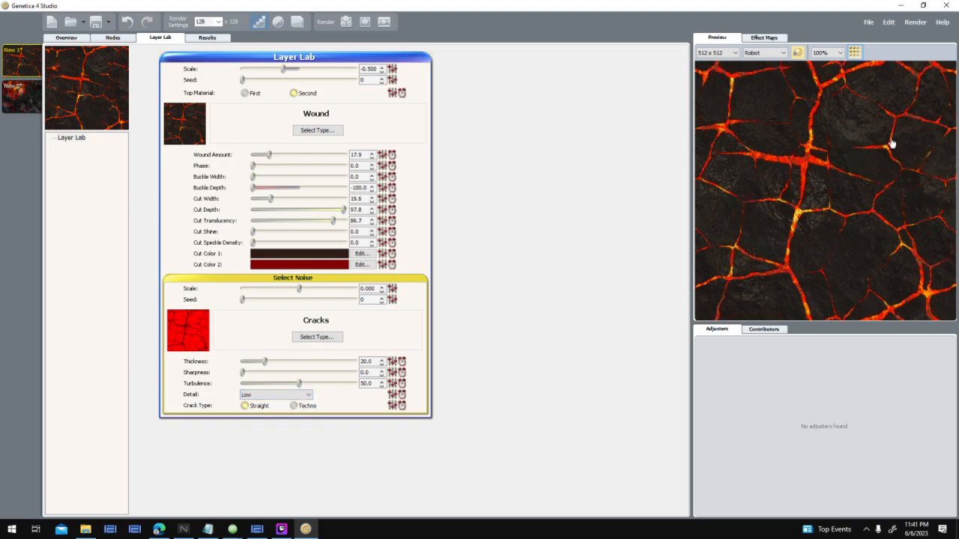
Step: Set the detail of the Cracks noise to Medium
left_click(289, 395)
left_click(279, 410)
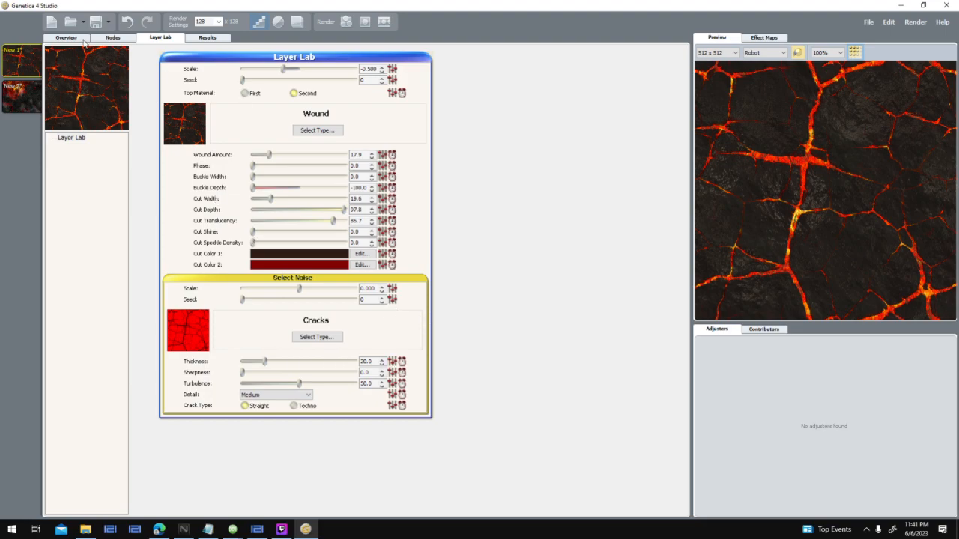
Step: Raise the seed of the Lava Cracks Layer Lab node to 6 and render the texture, with a trial render at seed 5
left_click(113, 38)
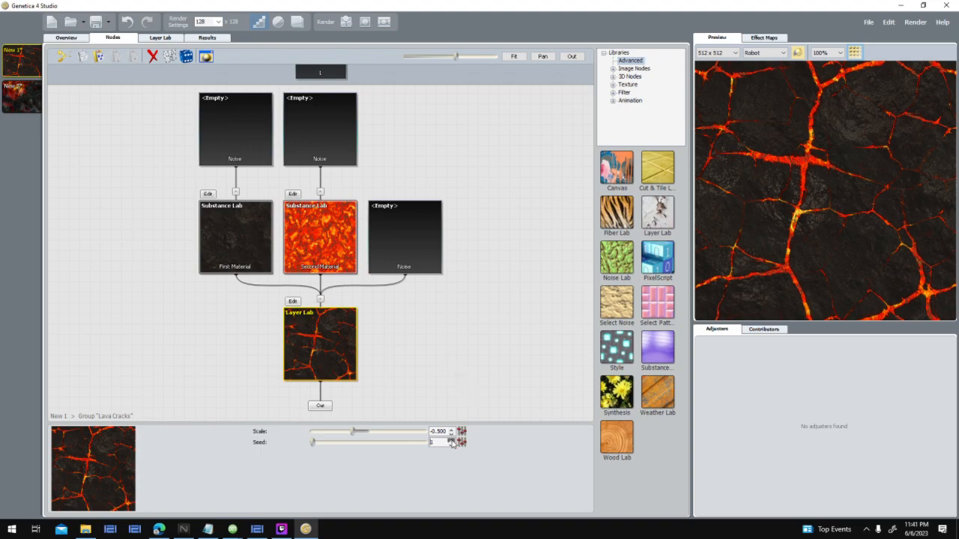
left_click(452, 442)
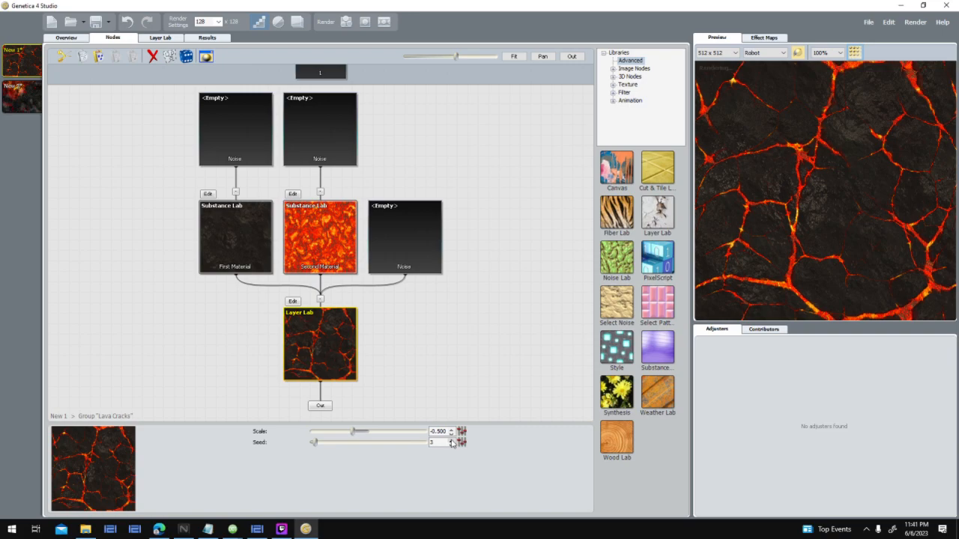
left_click(452, 442)
left_click(452, 442)
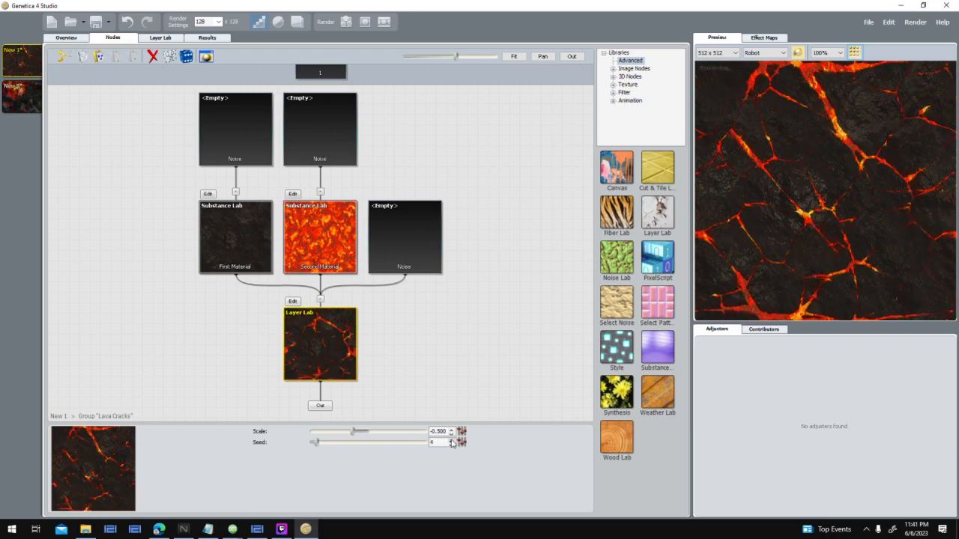
left_click(451, 442)
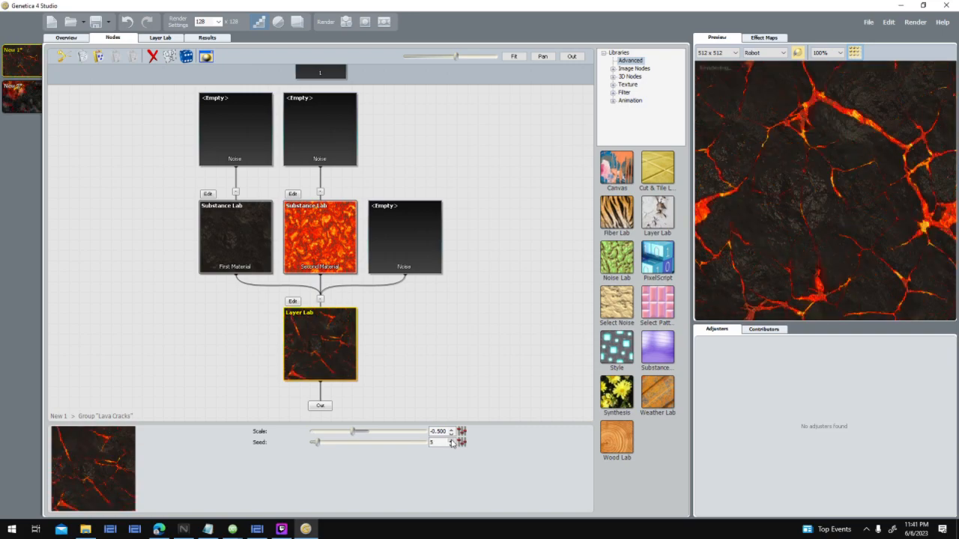
left_click(347, 27)
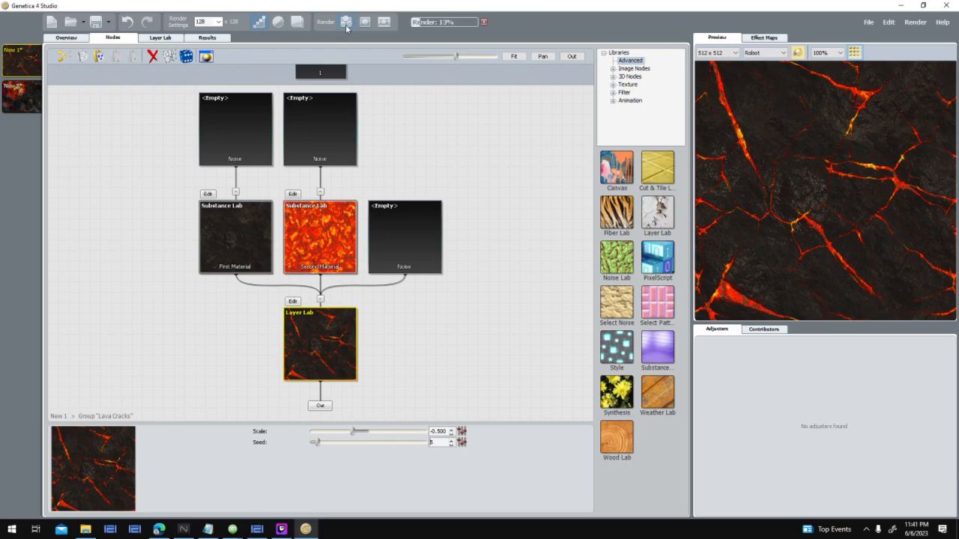
left_click(112, 37)
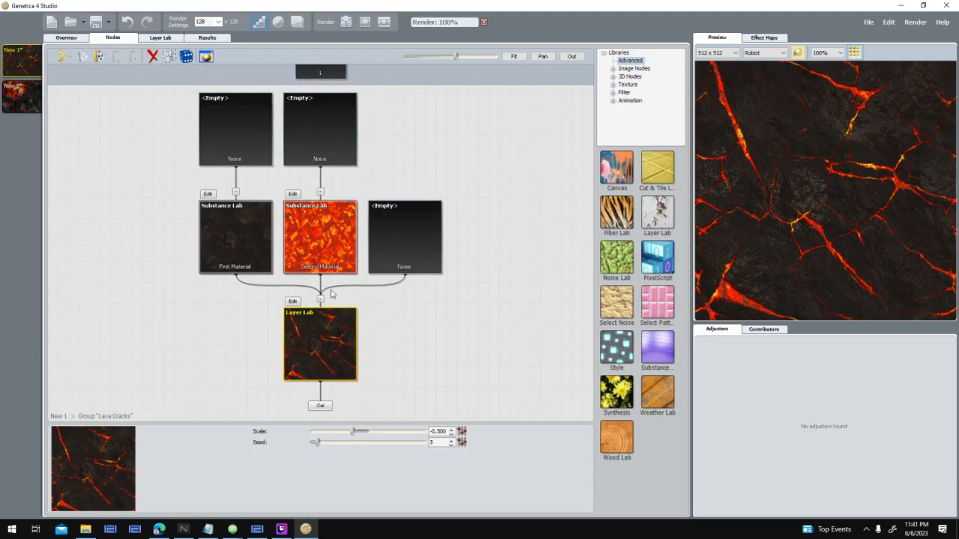
left_click(451, 443)
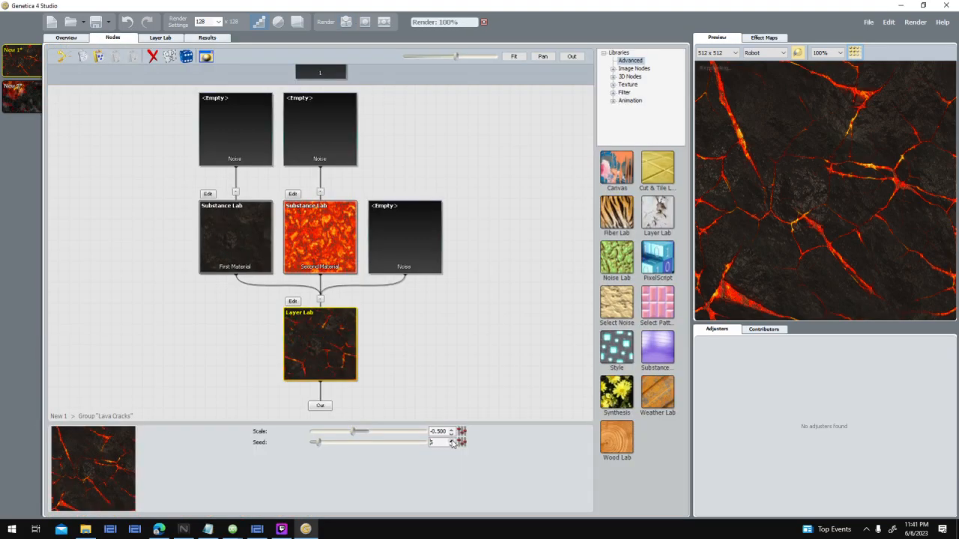
left_click(347, 26)
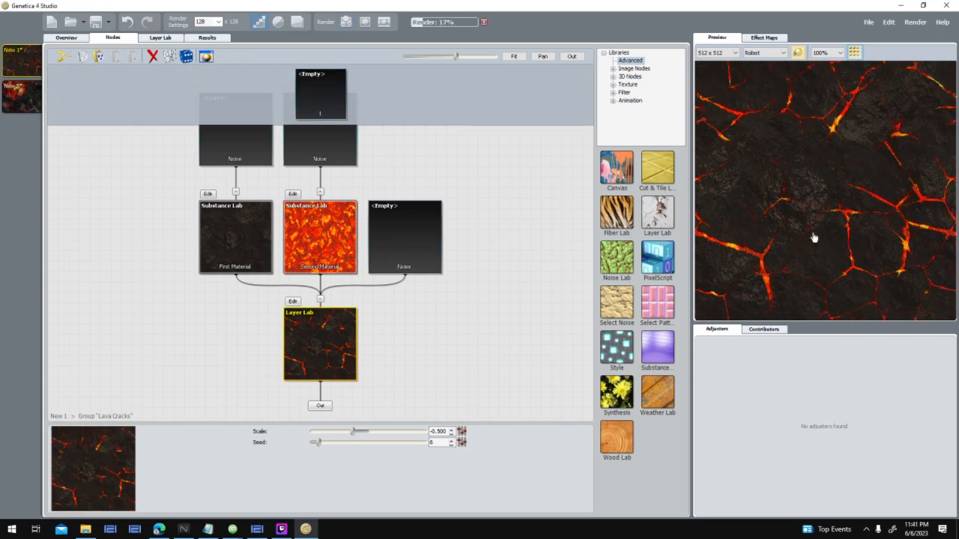
Step: Export the rendered texture as Lava 1.png in the Alpha Delta folder, replacing the existing file
left_click(333, 54)
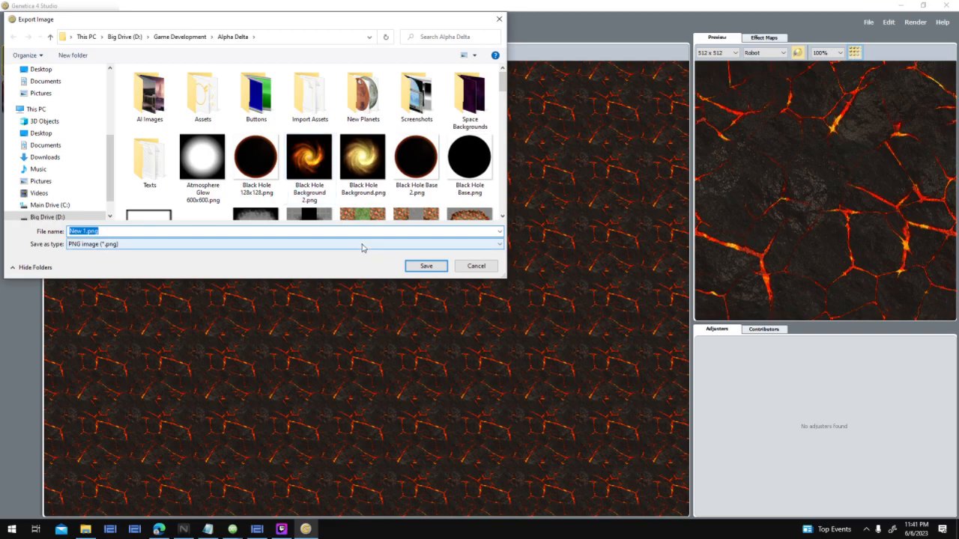
type("Lava 1")
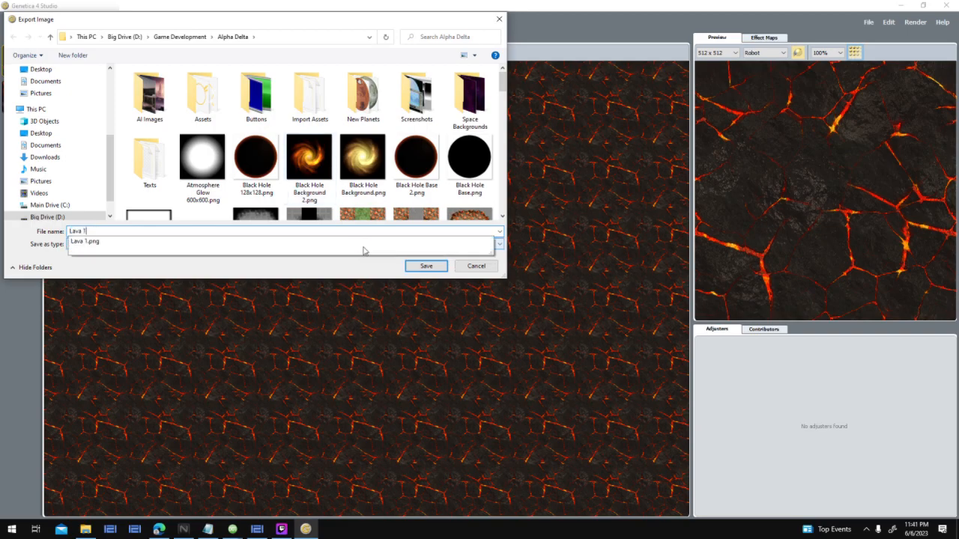
key("Return")
left_click(514, 268)
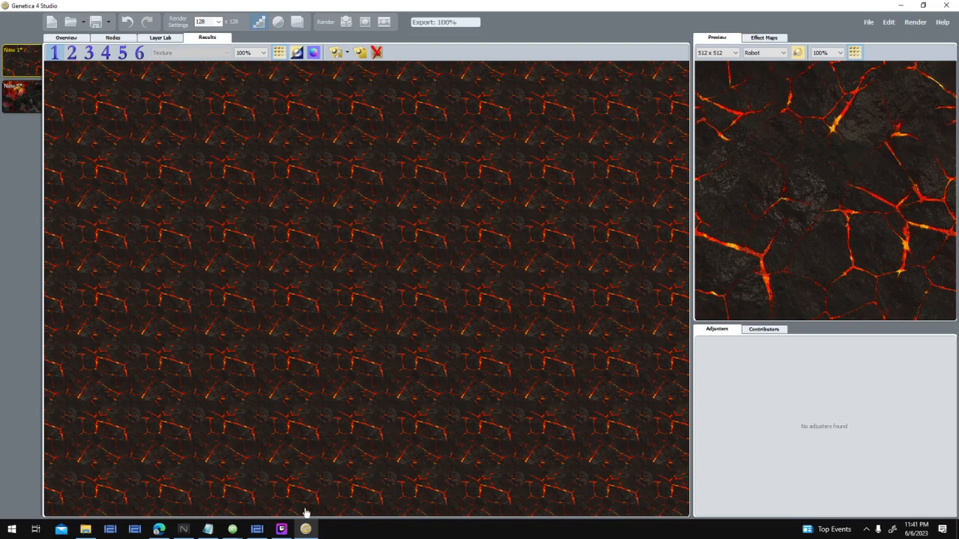
Step: Switch to World Creator and load the newly exported Lava 1.png into Texture 4
left_click(254, 532)
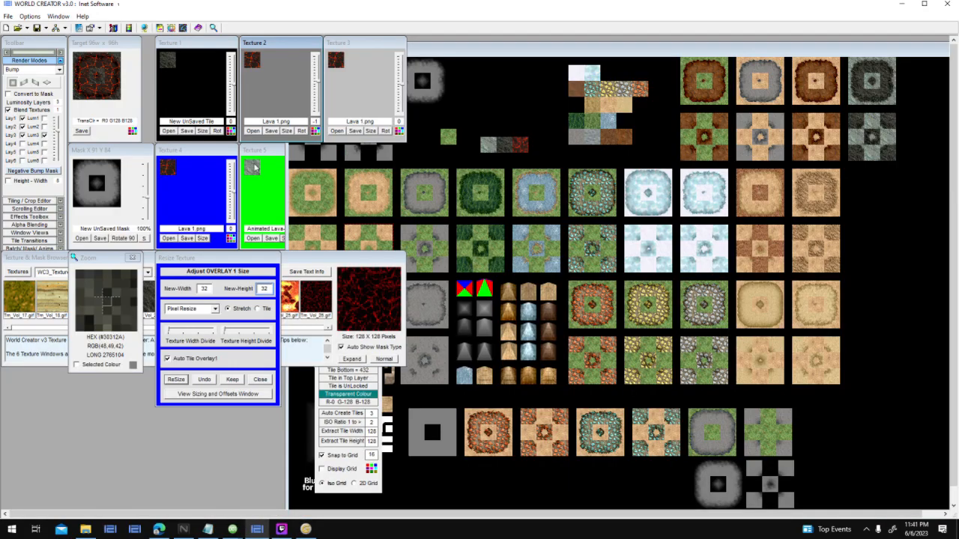
left_click(170, 238)
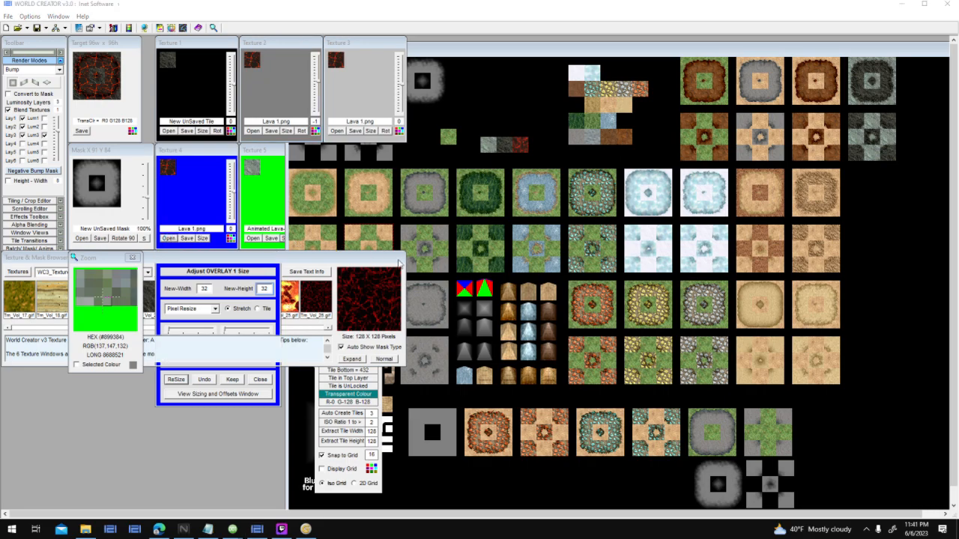
left_click(442, 298)
key("l")
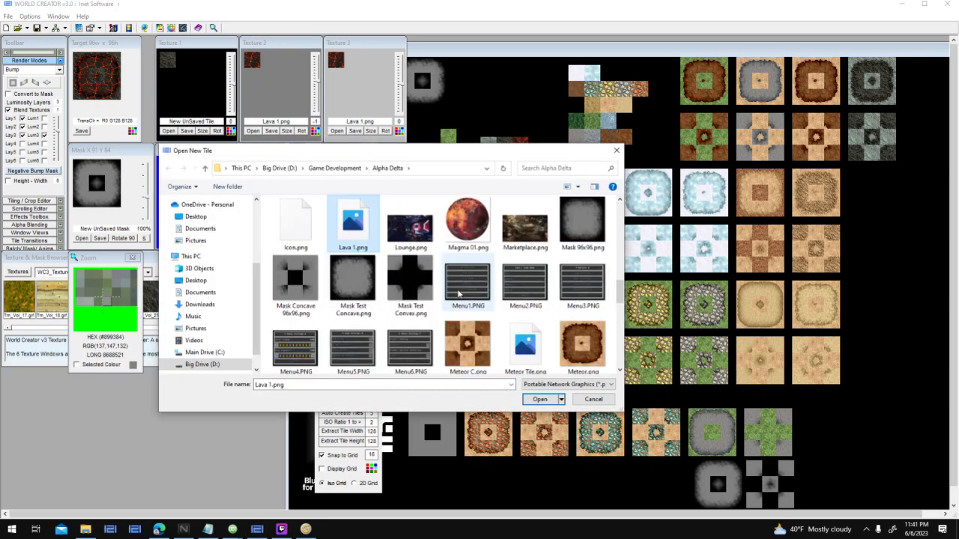
double_click(375, 232)
Step: Resize the Texture 4 tile to 32 x 32 and copy it into Texture 2 and Texture 3
left_click(202, 238)
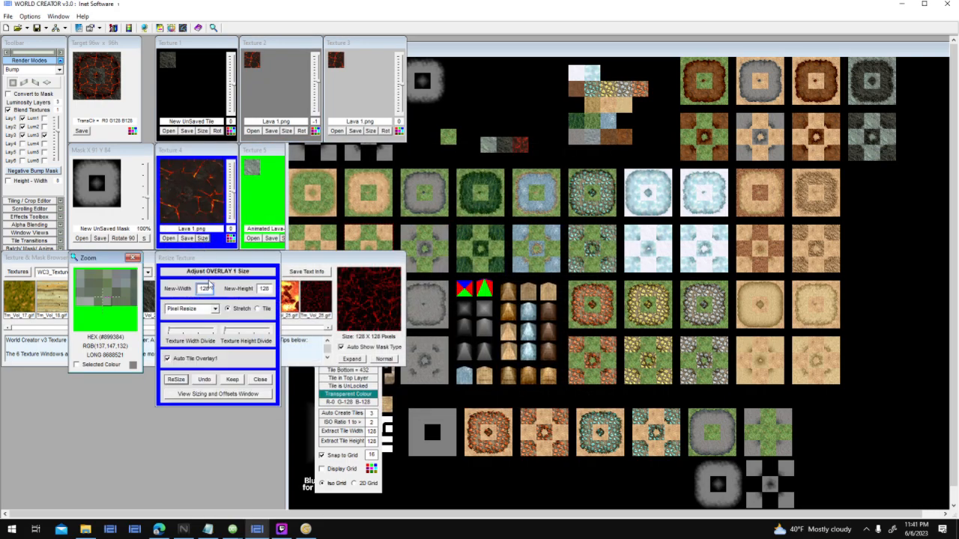
double_click(264, 289)
type("32")
left_click(176, 379)
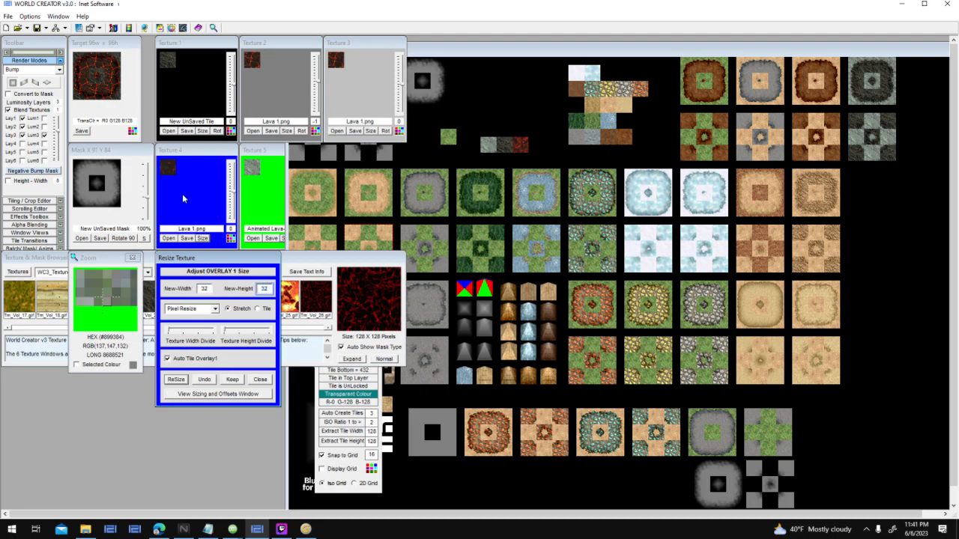
left_click_drag(235, 106, 344, 67)
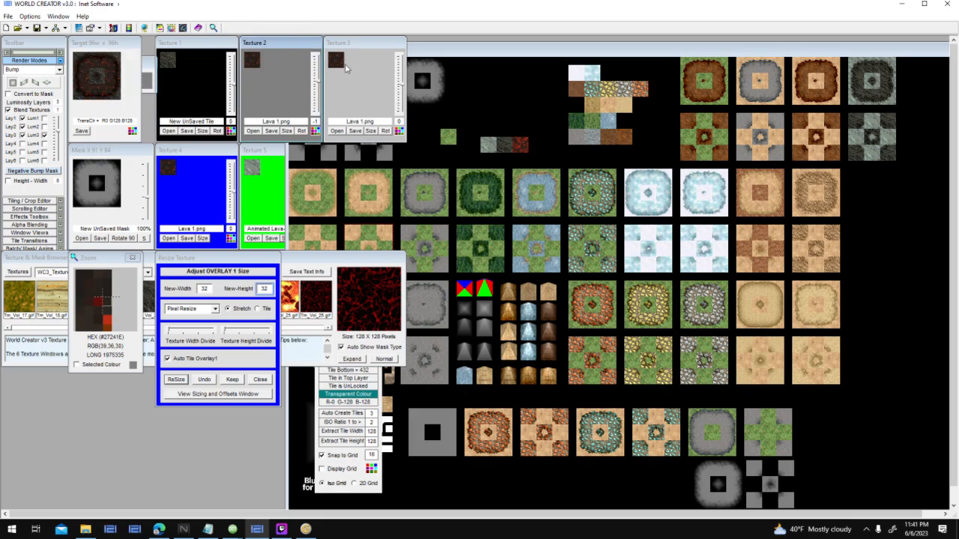
Step: Switch back to Genetica and set the Cracks noise thickness to 28 in the Layer Lab settings, trying 25 first
left_click(306, 528)
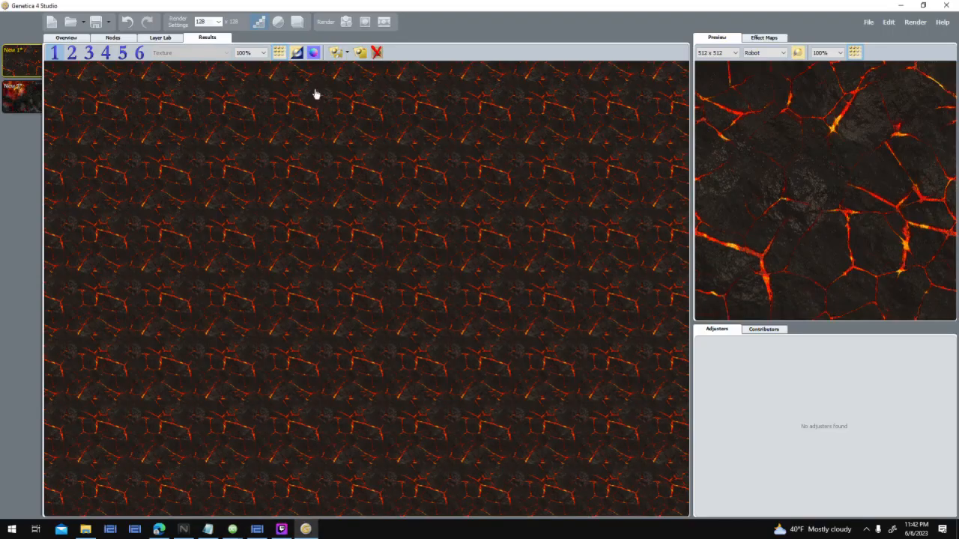
left_click(131, 37)
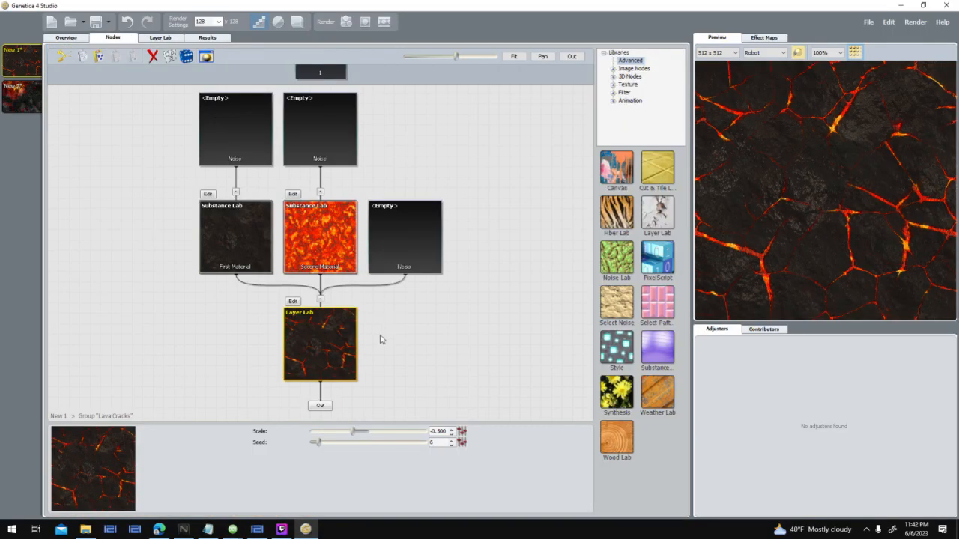
left_click(293, 301)
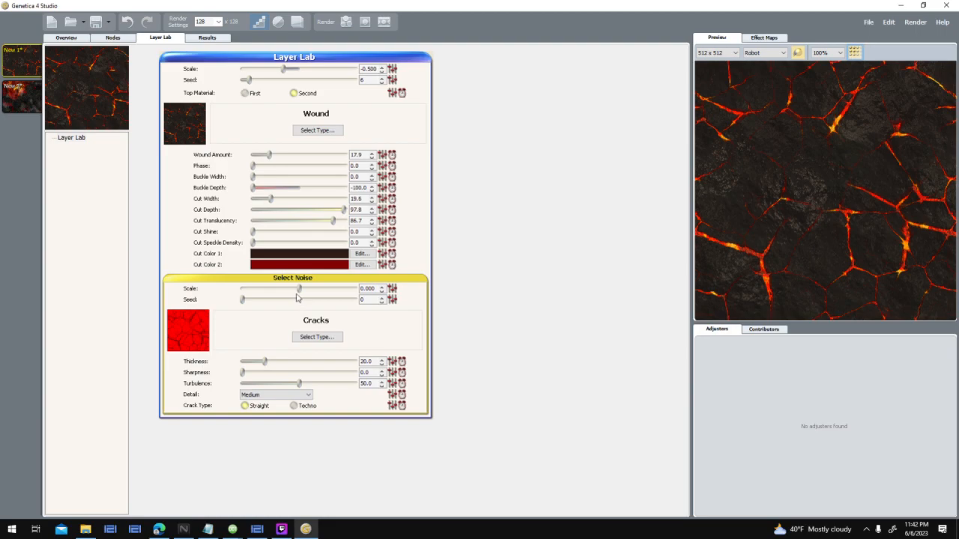
double_click(375, 362)
type("25")
key("Return")
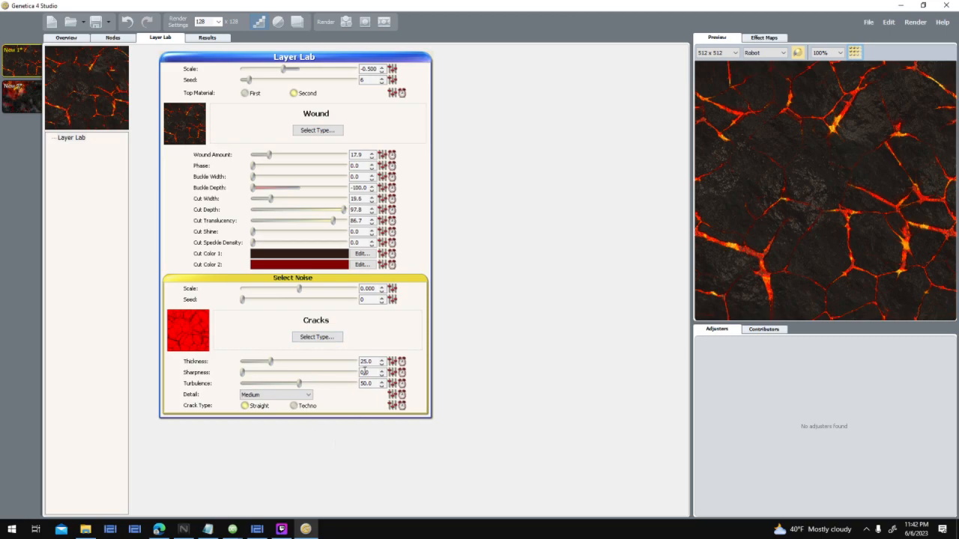
double_click(374, 363)
type("28")
key("Return")
Step: Render the thicker lava cracks and export them as Lava 1.png in the Alpha Delta folder, overwriting the existing file
left_click(353, 23)
left_click(335, 54)
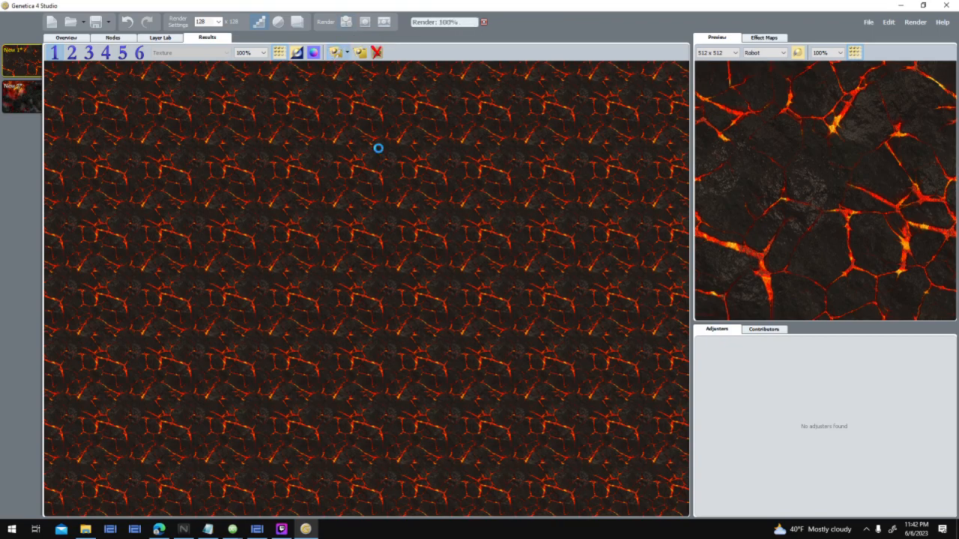
type("Lava")
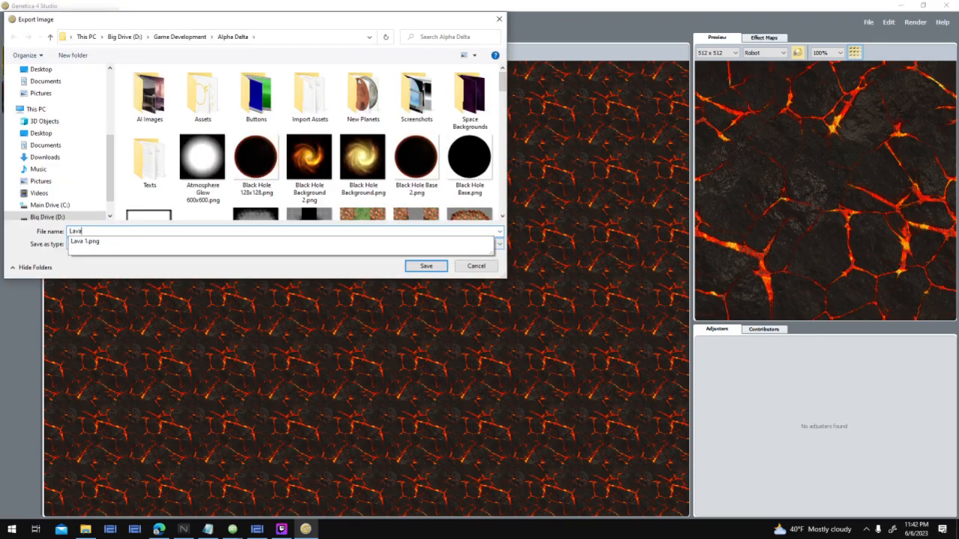
type(" 1")
key("Return")
key("y")
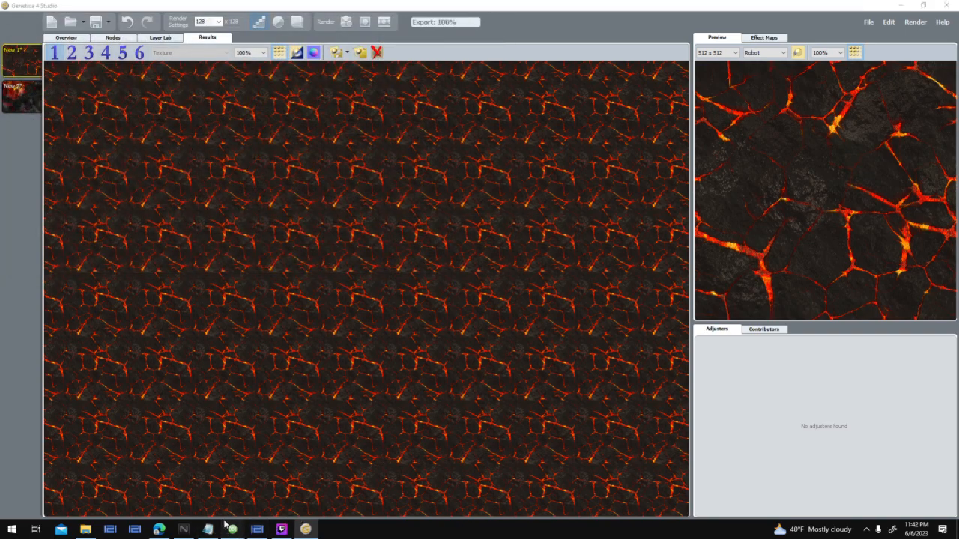
Step: Switch to World Creator and reload Lava 1.png from the Alpha Delta folder into Texture 4
left_click(257, 529)
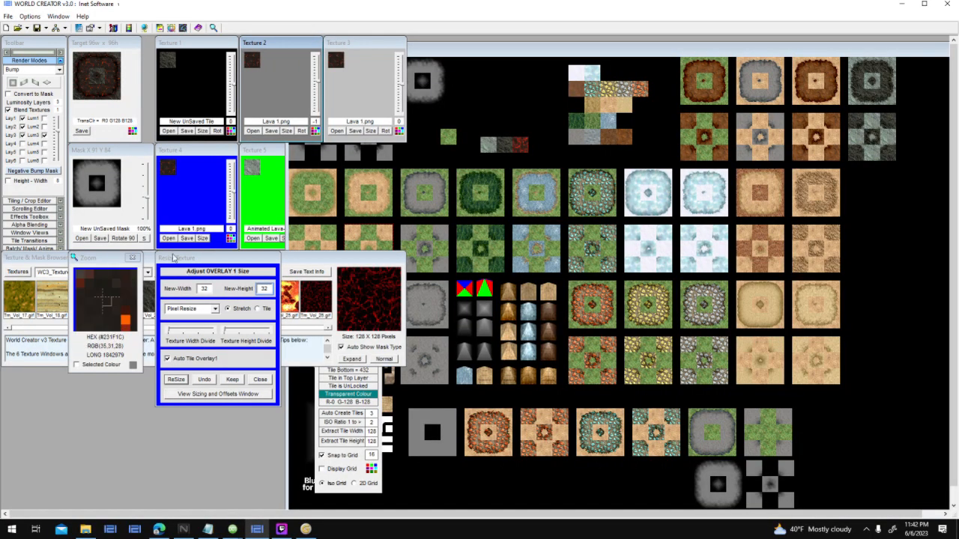
left_click(168, 238)
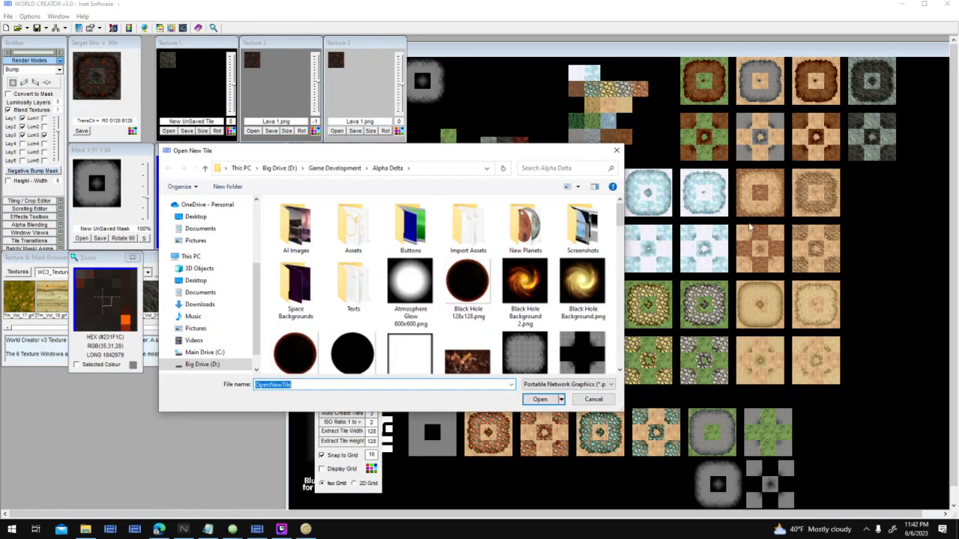
left_click(411, 285)
scroll(411, 285, "down", 3)
left_click(356, 228)
double_click(357, 229)
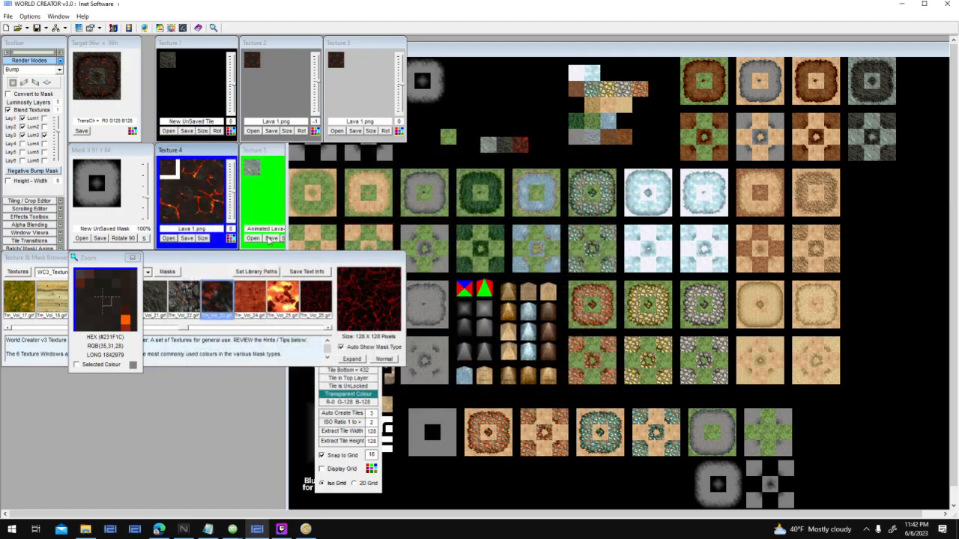
left_click(272, 238)
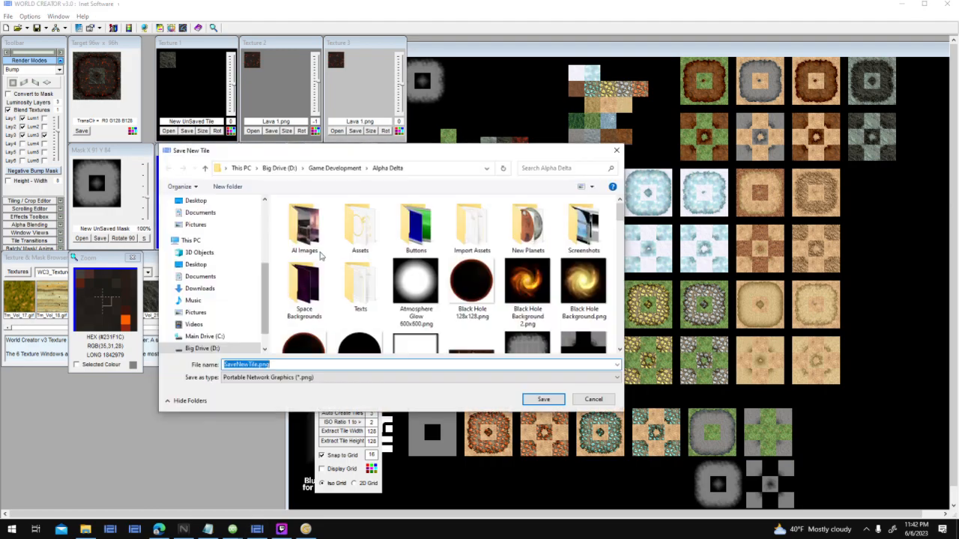
left_click(606, 400)
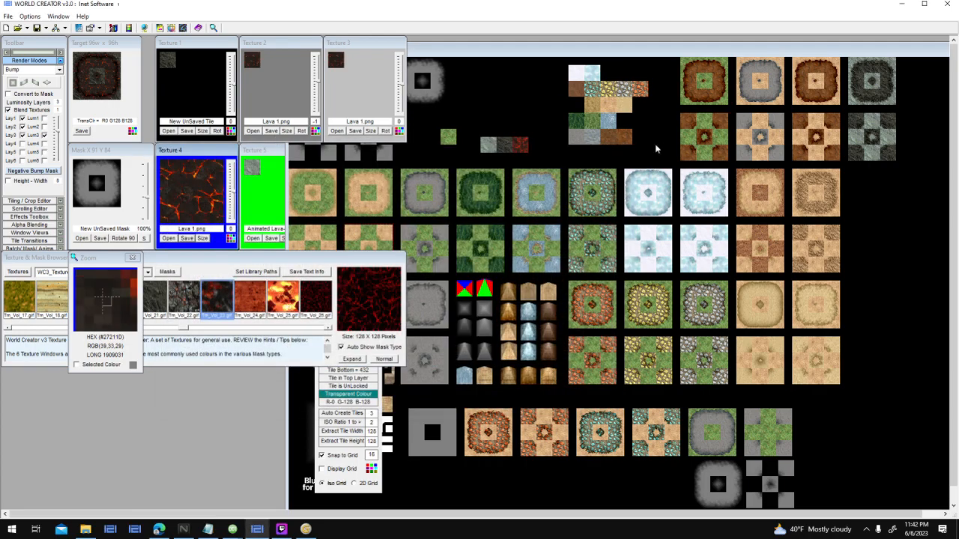
Step: Resize the Lava 1.png tile in Texture 4 to 32 x 32 and copy it into Texture 2 and Texture 3
left_click(202, 238)
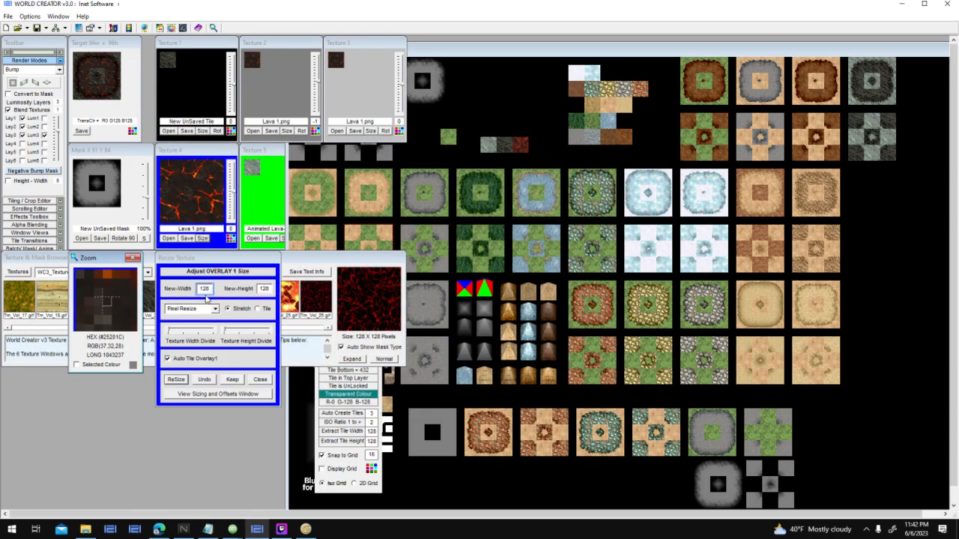
type("6")
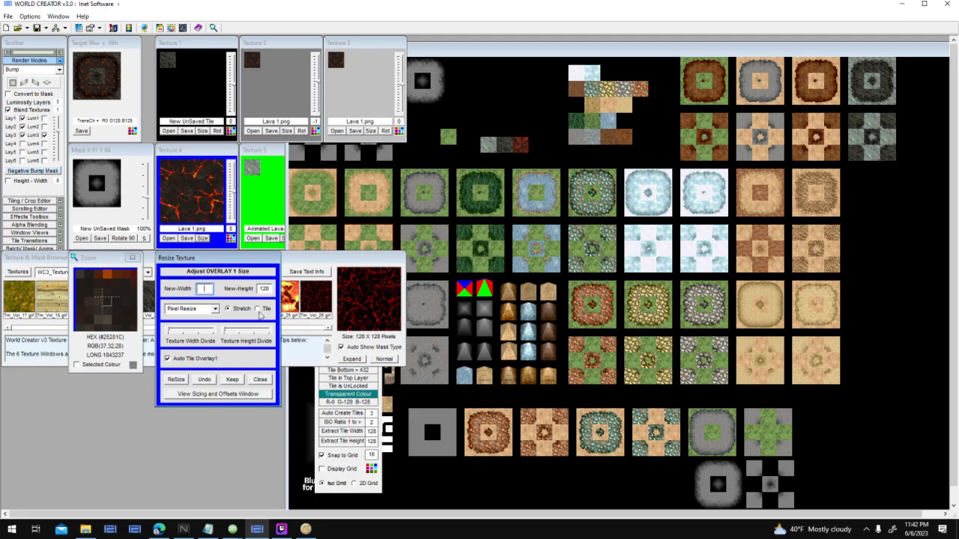
left_click(266, 289)
type("32")
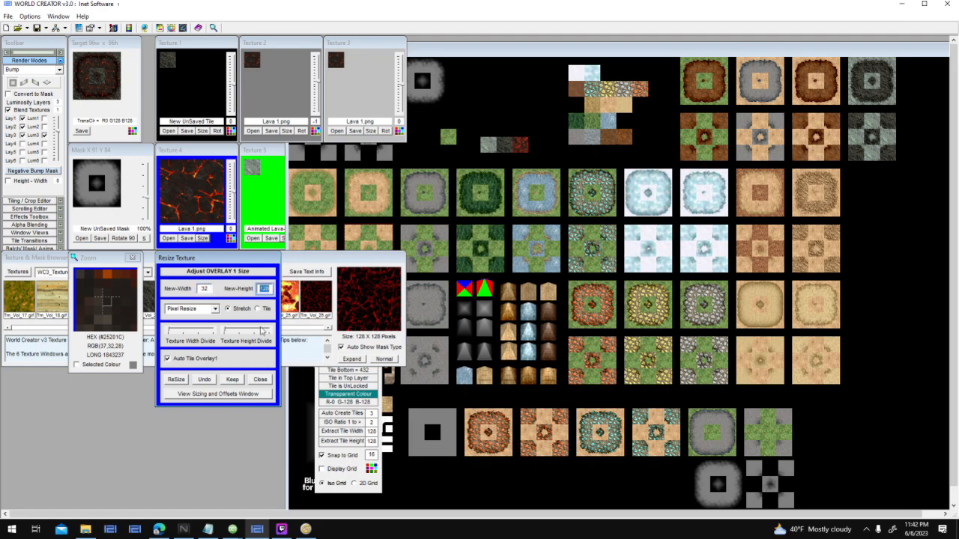
left_click(176, 380)
left_click(212, 192)
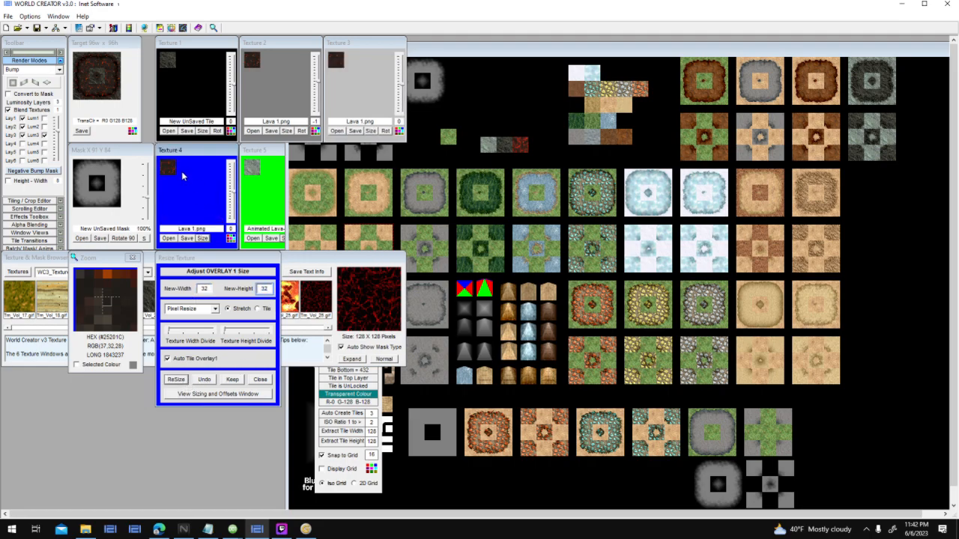
left_click(252, 67)
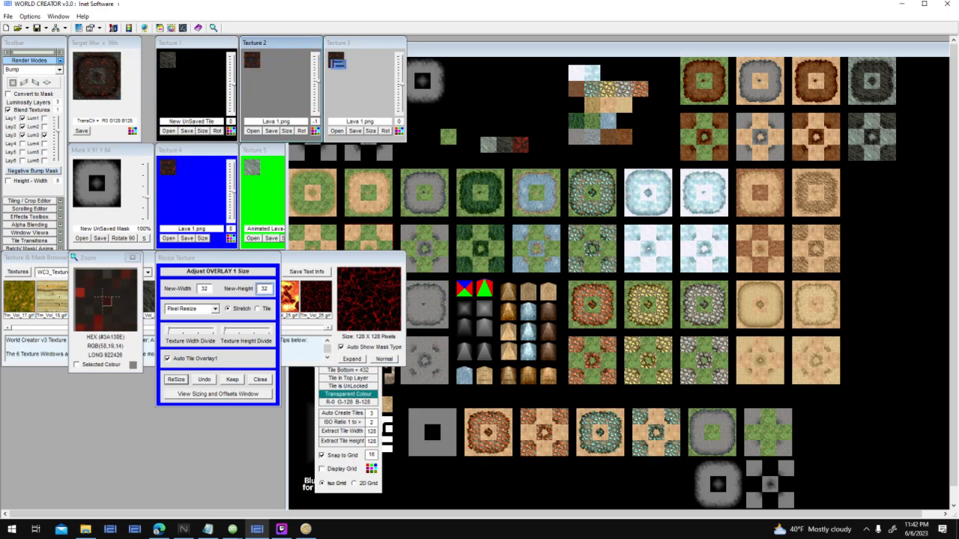
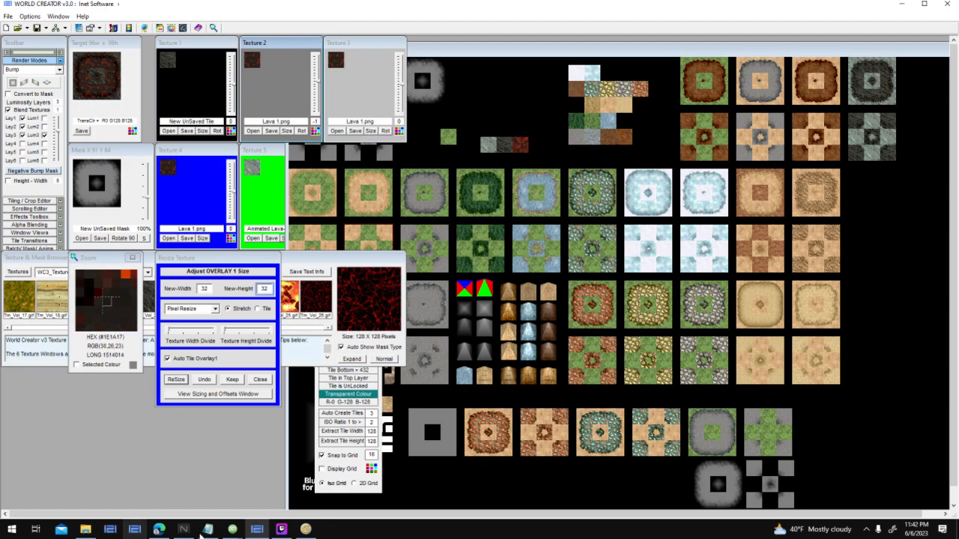
Step: Switch to Genetica and set the Cracks noise thickness to 35 in the Layer Lab settings
left_click(306, 529)
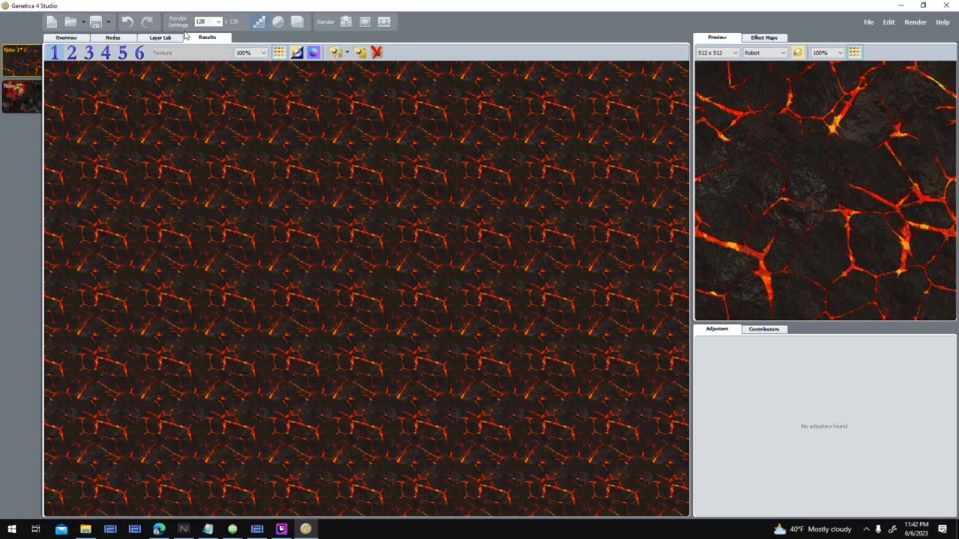
left_click(114, 38)
double_click(302, 309)
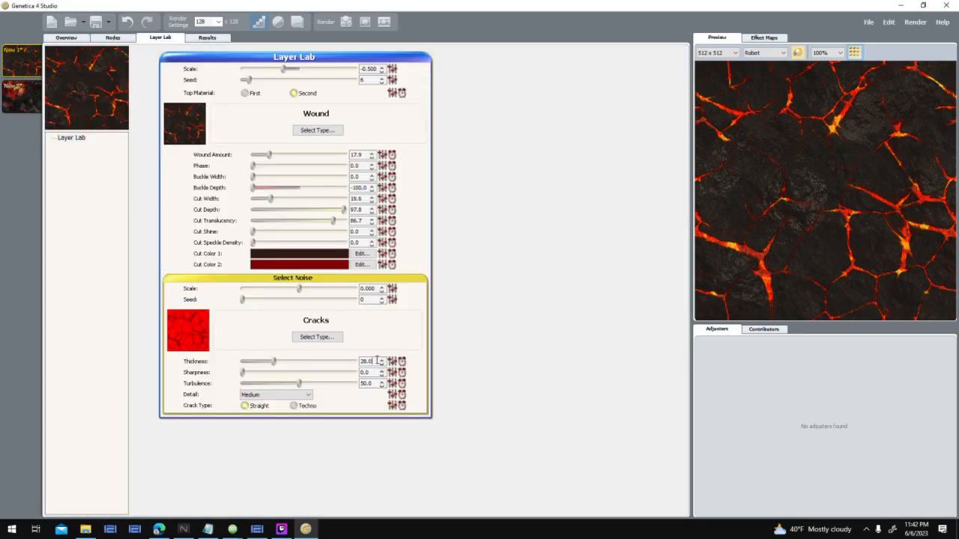
type("35")
key("Return")
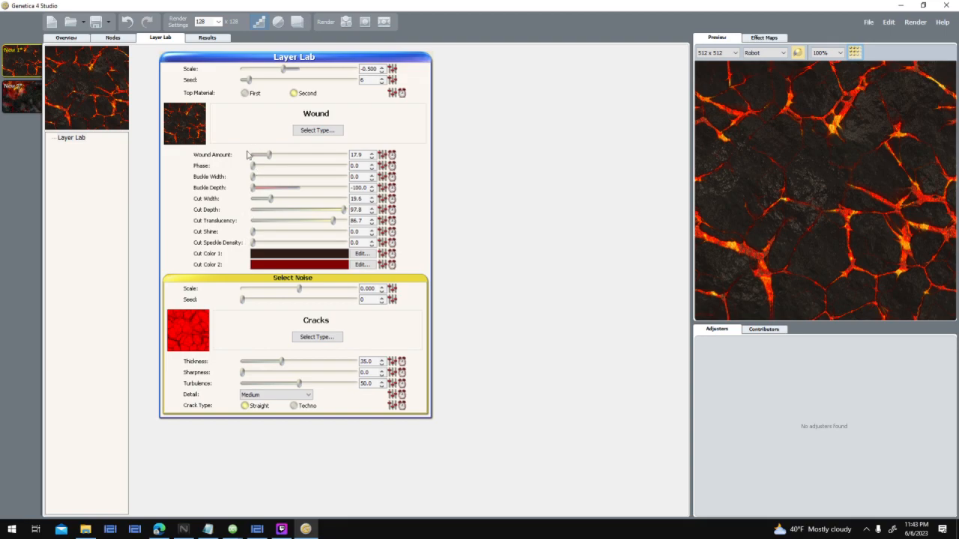
Step: Step the Layer Lab node's seed up through 8, 9, 10 and 12 to get a different lava crack pattern
left_click(111, 37)
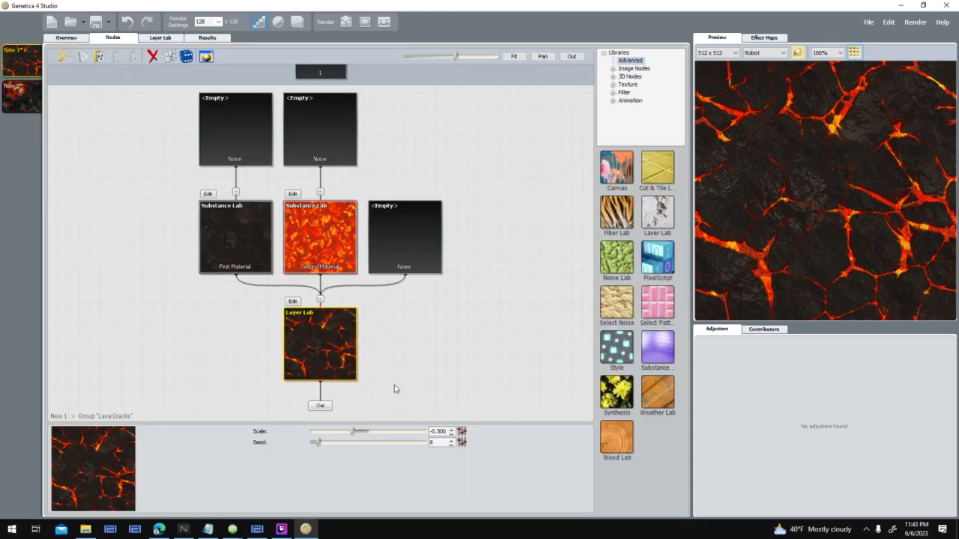
left_click(452, 441)
left_click(452, 442)
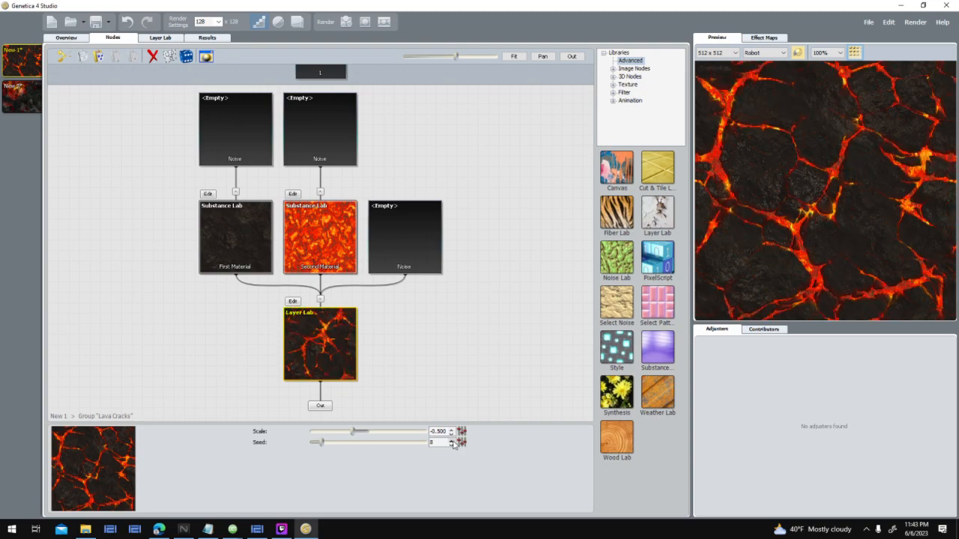
left_click(452, 442)
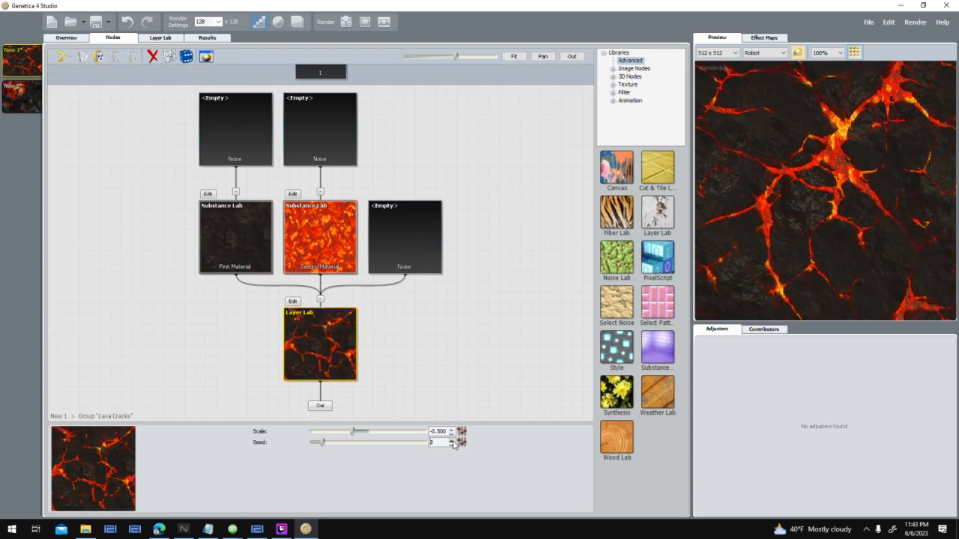
left_click(452, 442)
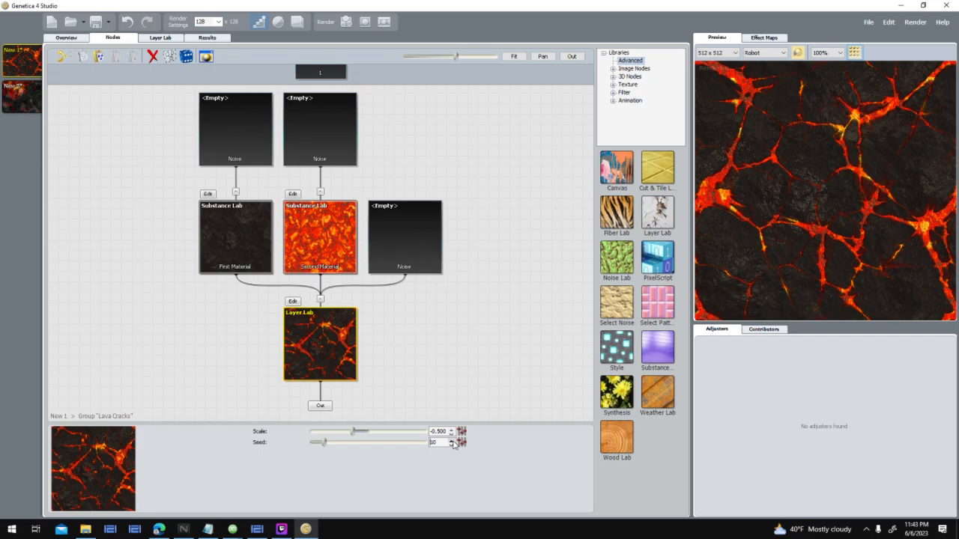
left_click(453, 443)
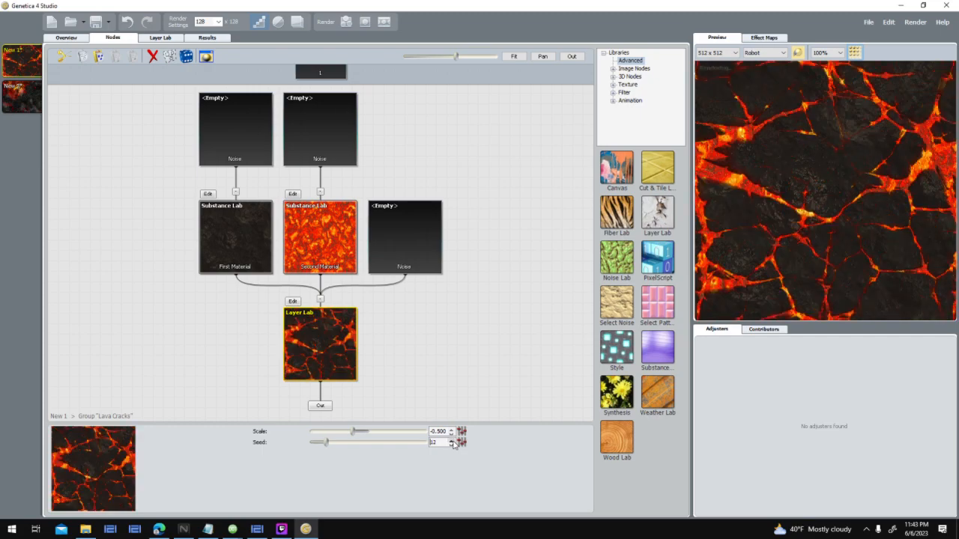
Step: Render the new lava crack pattern and export it as Lava 1.png in the Alpha Delta folder, replacing the existing file
left_click(345, 23)
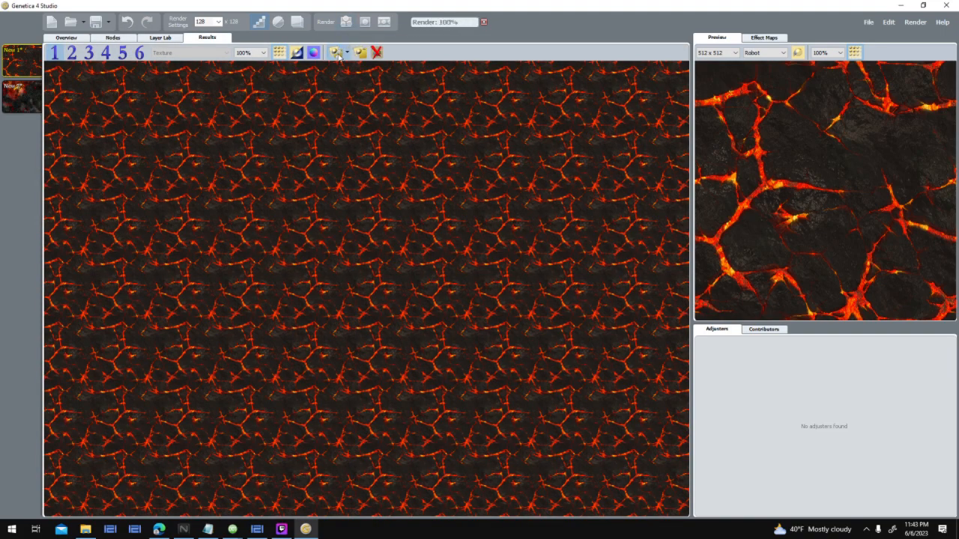
type("Lava 1")
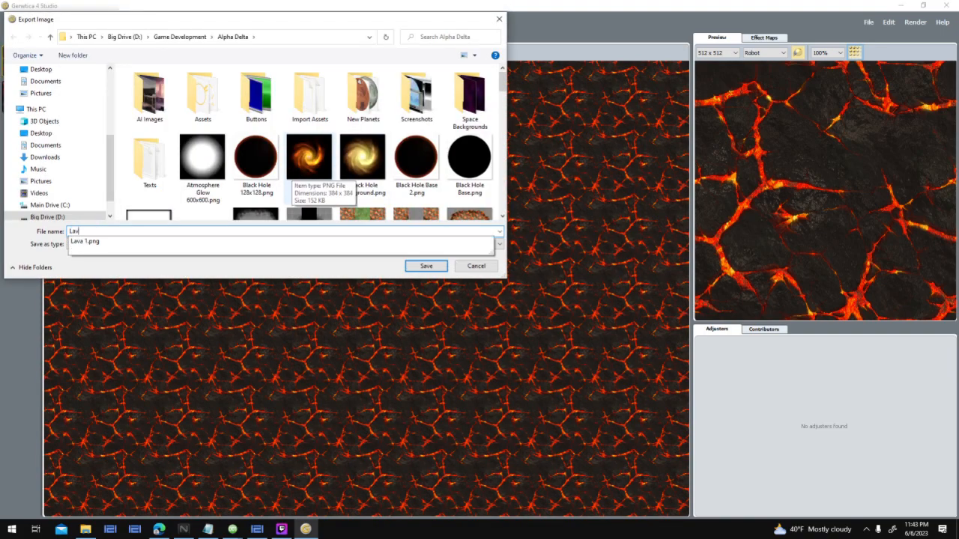
key("Return")
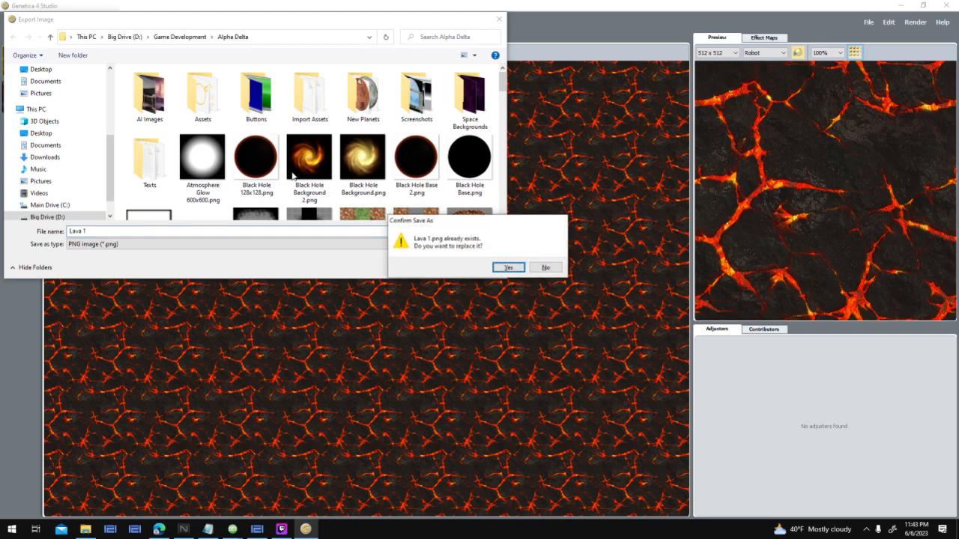
key("y")
Step: Switch to World Creator and load the newly exported Lava 1.png into Texture 4
left_click(246, 533)
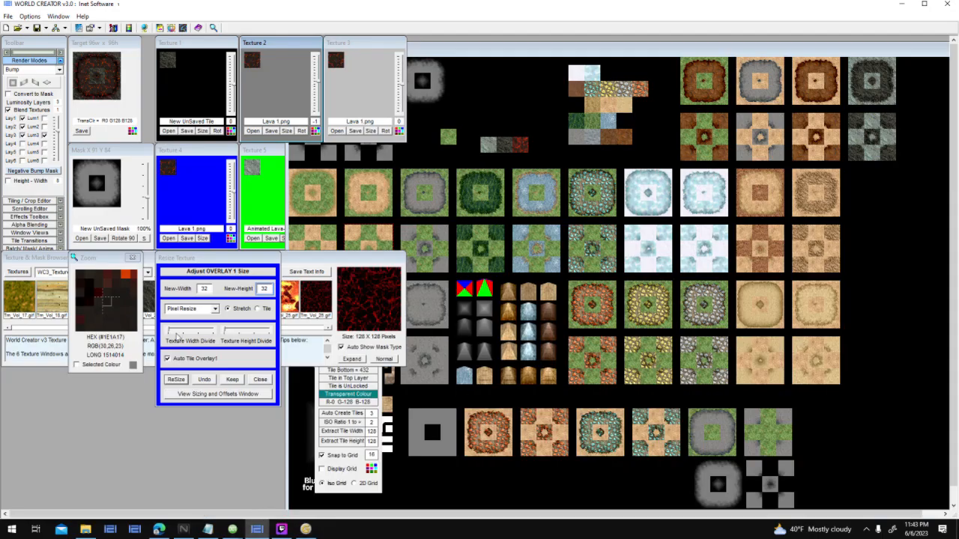
left_click(486, 289)
key("l")
double_click(364, 232)
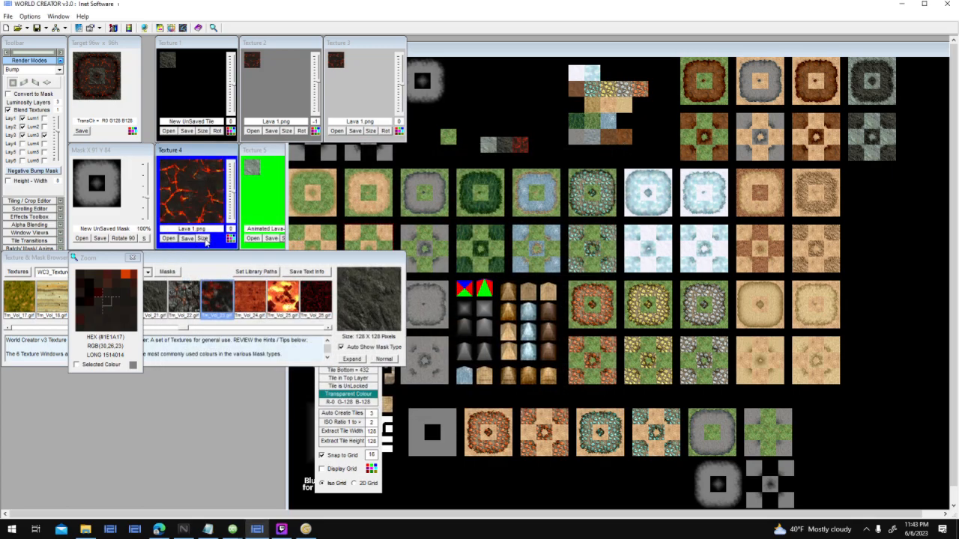
Step: Resize the reloaded lava texture in Texture 4 to 32 x 32 and update Texture 2 and Texture 3 with it
left_click(202, 238)
double_click(262, 289)
type("32")
left_click(176, 380)
left_click_drag(251, 76, 355, 60)
Step: Place the rendered lava target tile in the World Viewer, below the grey rock cross tile in the last column
left_click(86, 84)
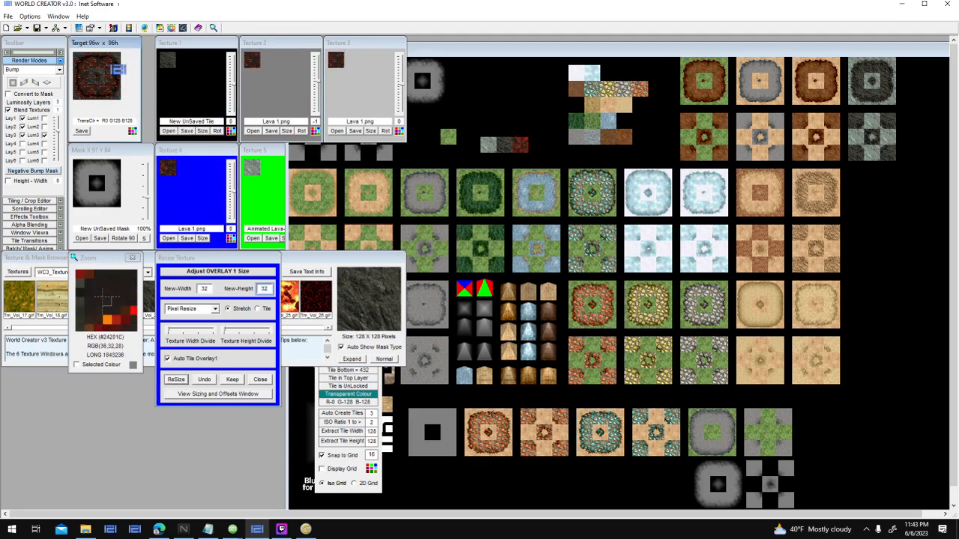
left_click(912, 221)
left_click_drag(915, 230, 873, 207)
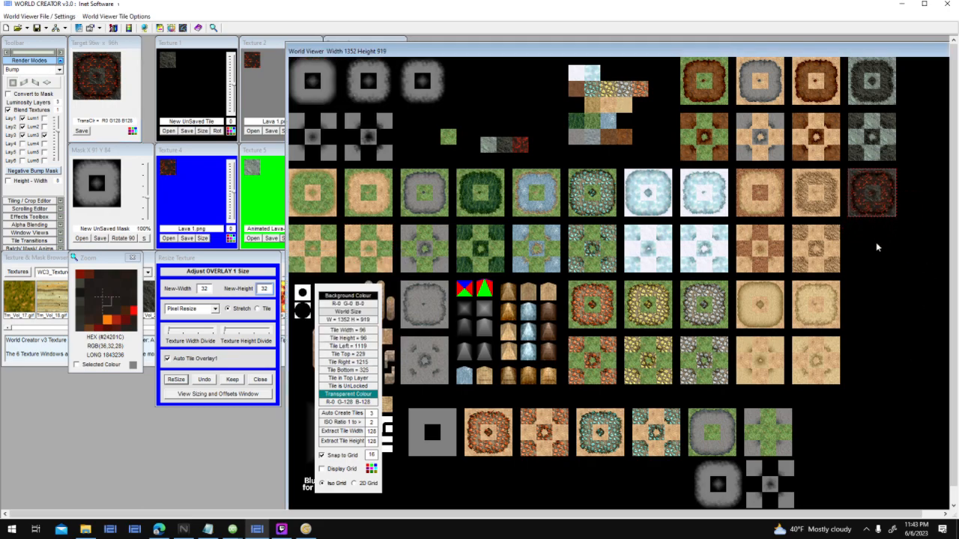
Step: Copy the light grey rock tile from the World Viewer into Texture 2, set its level to 0, and toggle the Lum2 option
left_click(266, 98)
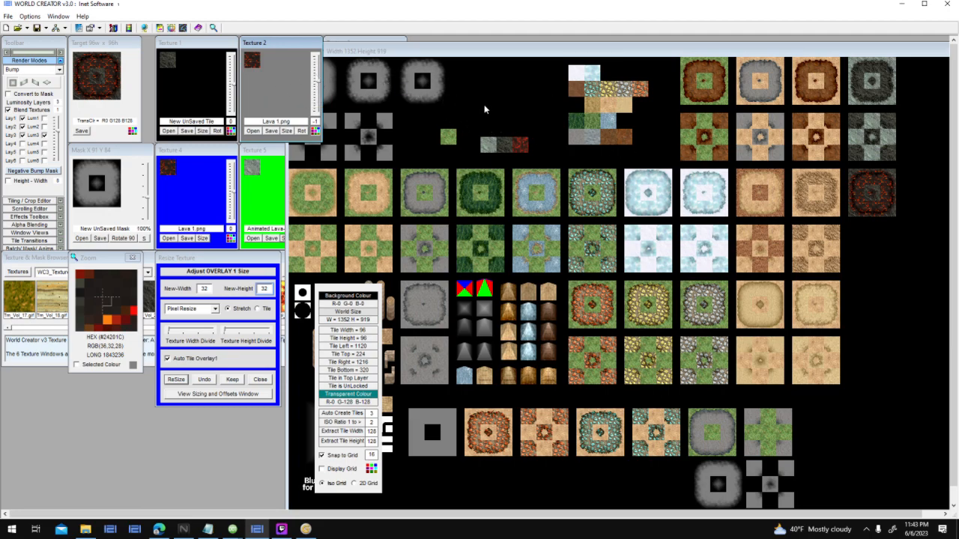
left_click_drag(494, 147, 260, 92)
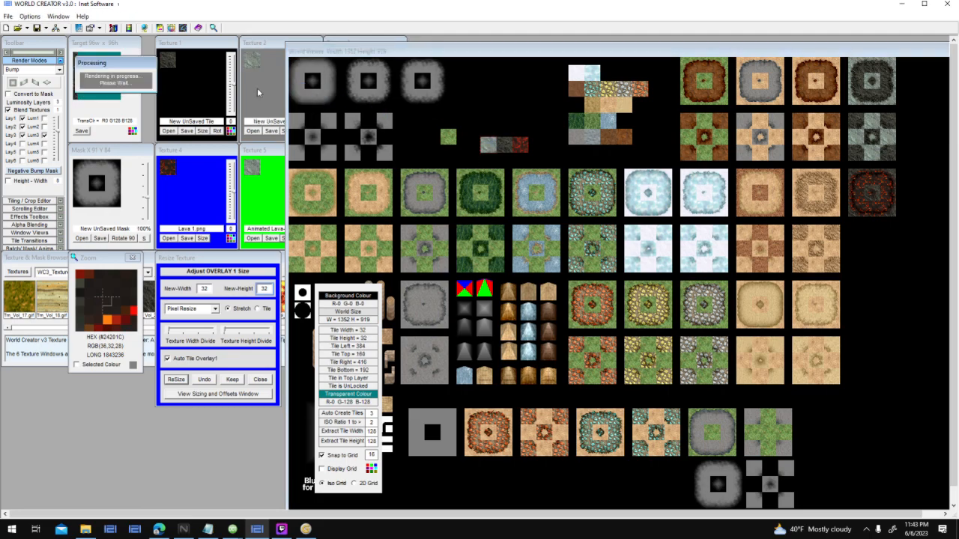
left_click(245, 91)
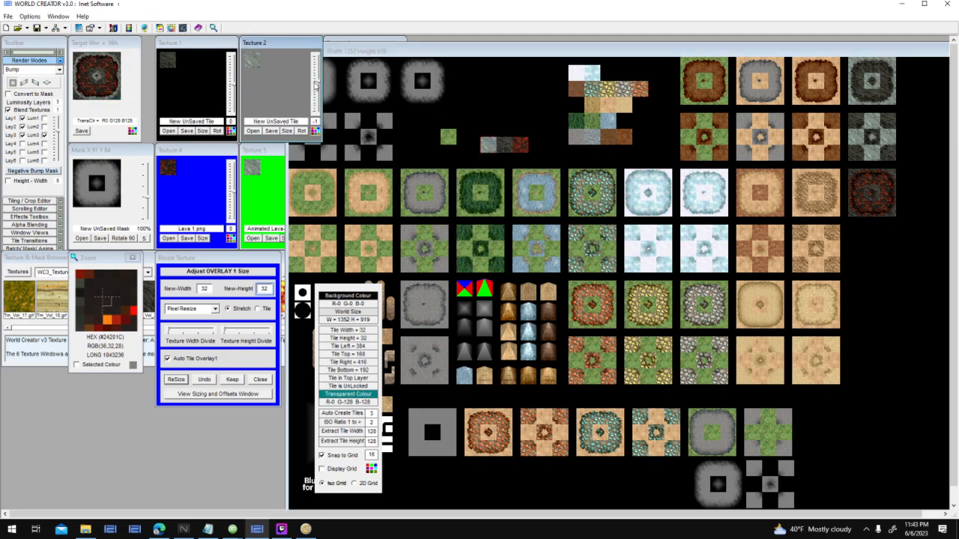
left_click_drag(317, 82, 318, 85)
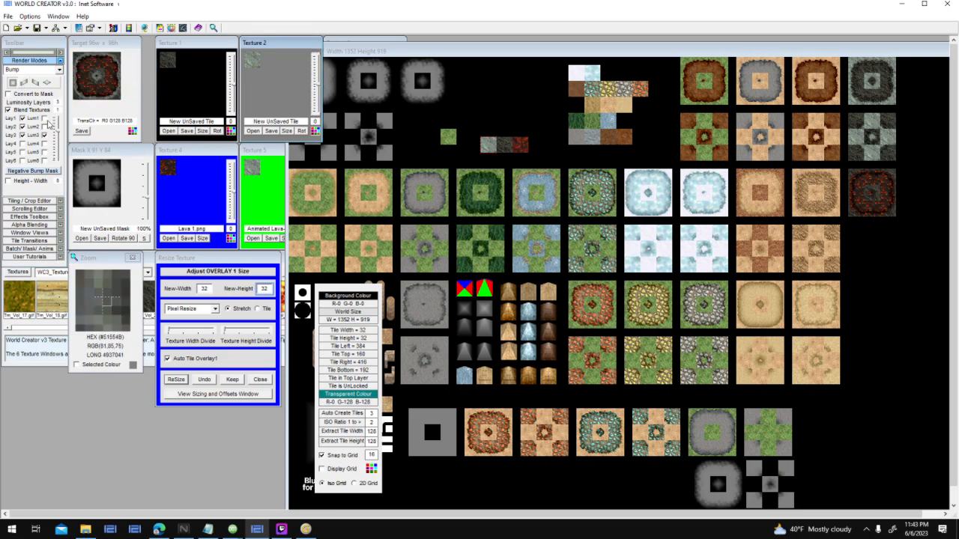
left_click(45, 126)
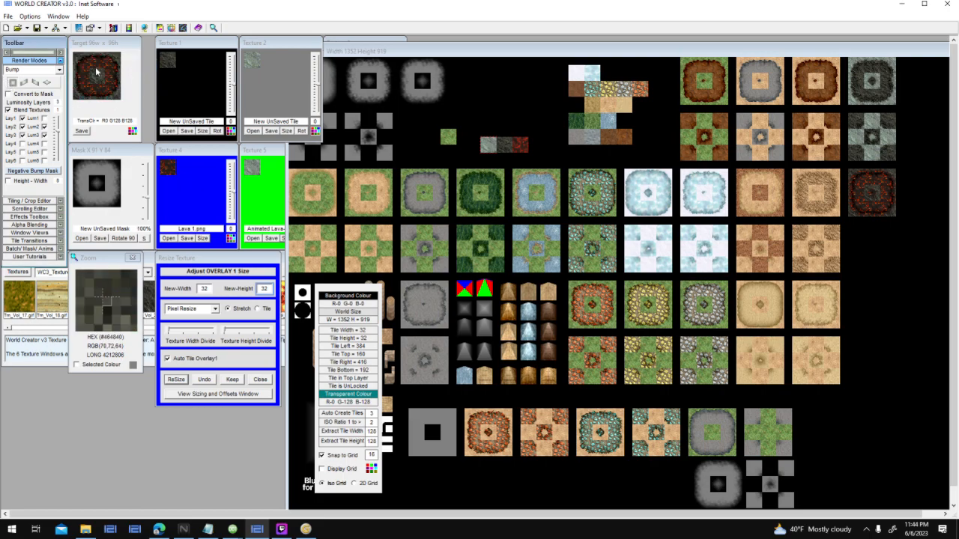
Step: Place the re-rendered lava ring tile in the World Viewer's last column and delete the earlier lava tile there
left_click_drag(103, 69, 499, 111)
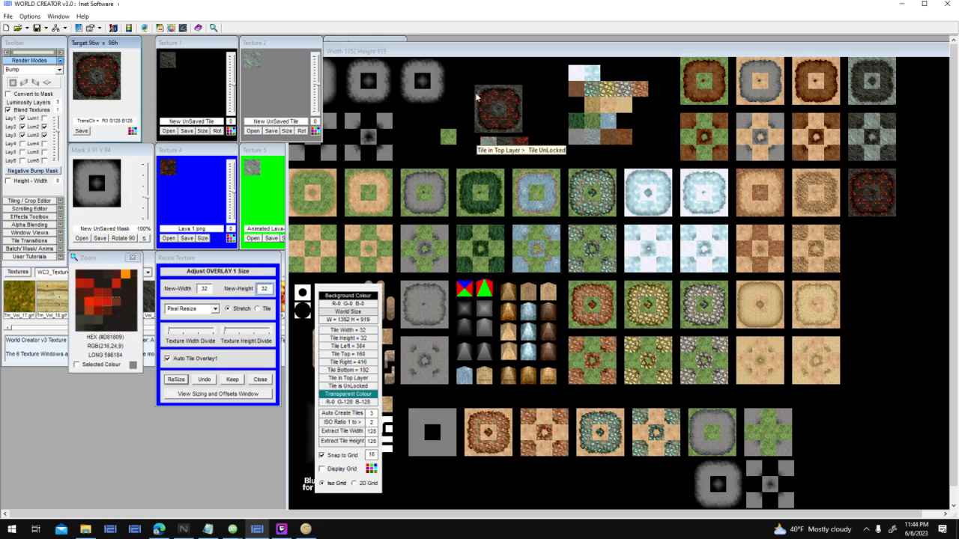
left_click_drag(500, 119, 890, 265)
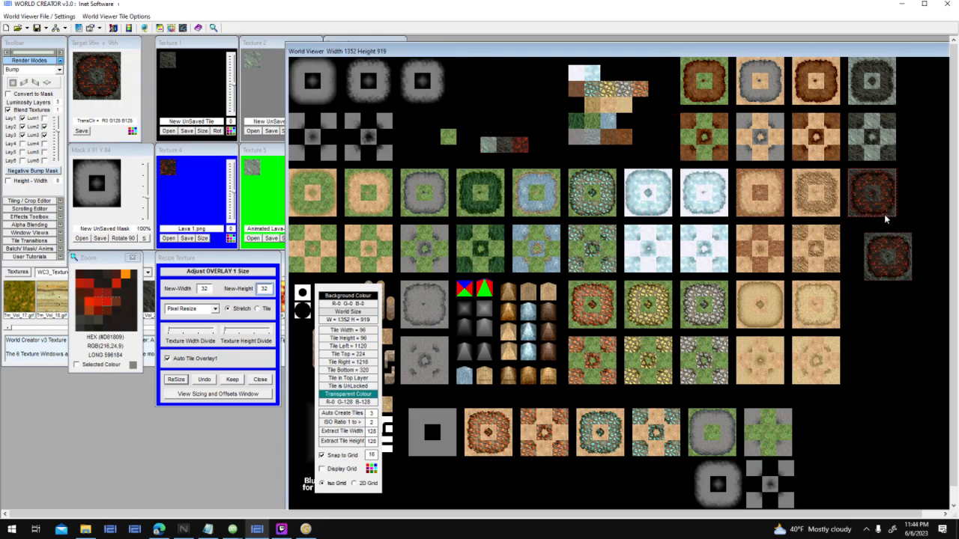
key("Delete")
Step: Render the target with the black cross mask from the World Viewer and place the resulting lava cross tile above the lava ring tile
left_click(769, 483)
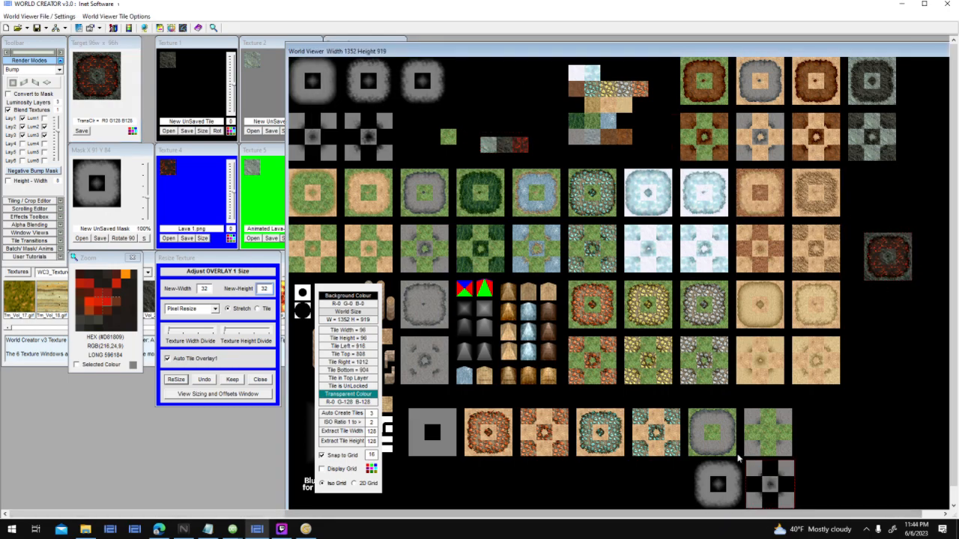
left_click(371, 142)
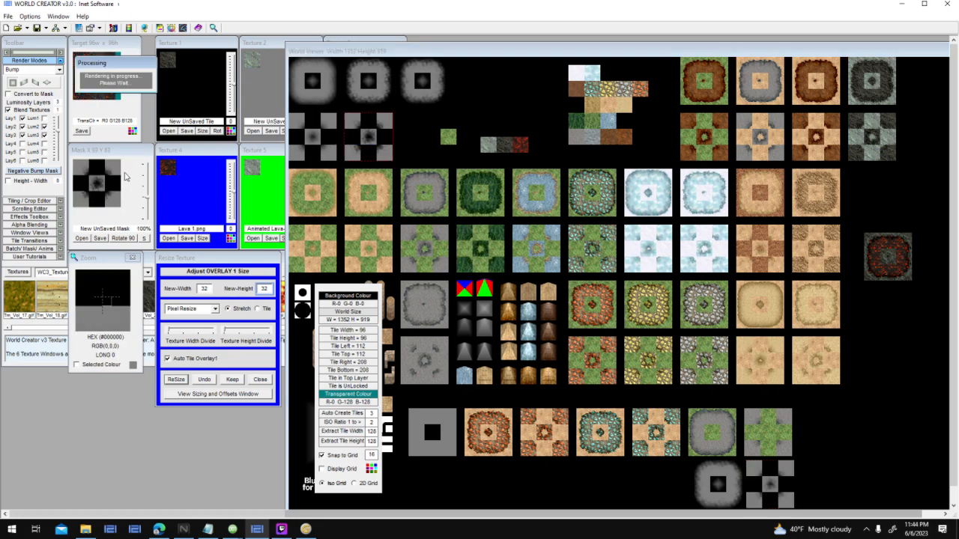
left_click(109, 82)
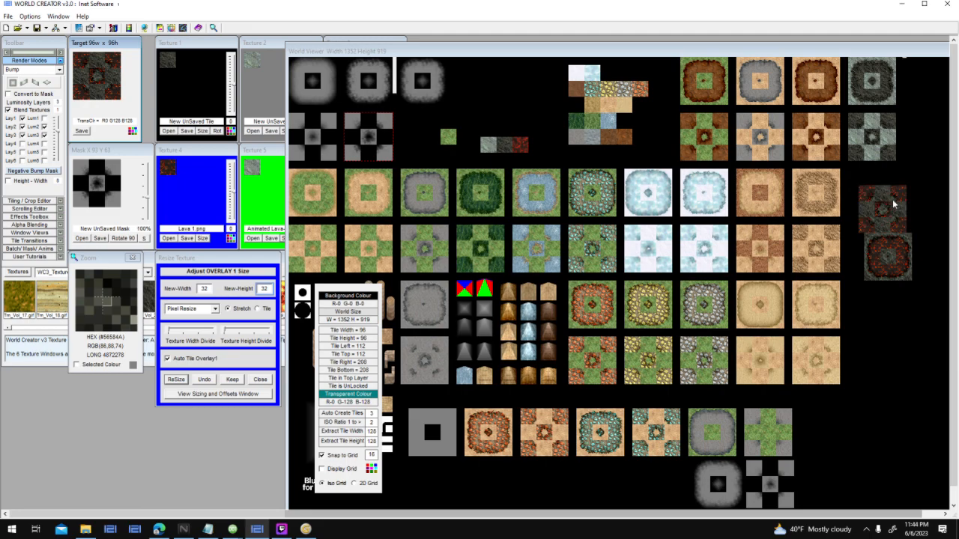
left_click(887, 201)
Step: Align the lava cross and lava ring tiles in the last column with the third and fourth tile rows
left_click_drag(887, 196, 875, 188)
left_click_drag(888, 243, 872, 233)
left_click(908, 218)
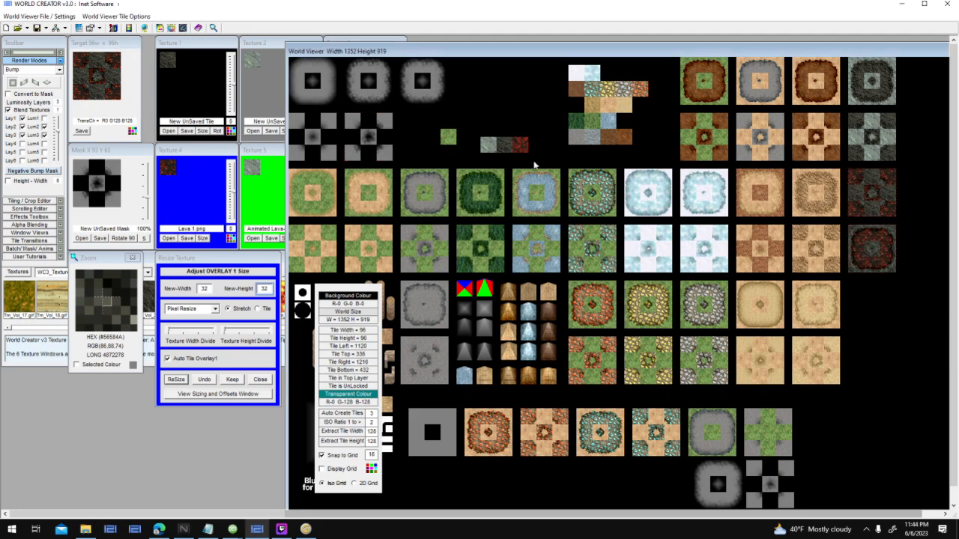
Step: Copy the dark rock tile between the grey and red samples into Texture 4 and save it as Lava Tile.png
left_click(507, 147)
left_click(197, 185)
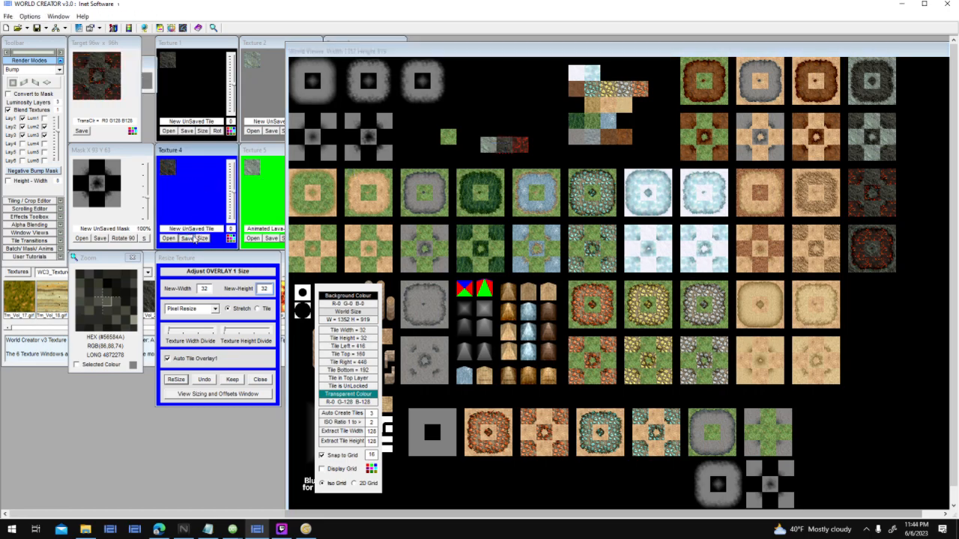
left_click(192, 238)
type("Lava Tile")
key("Return")
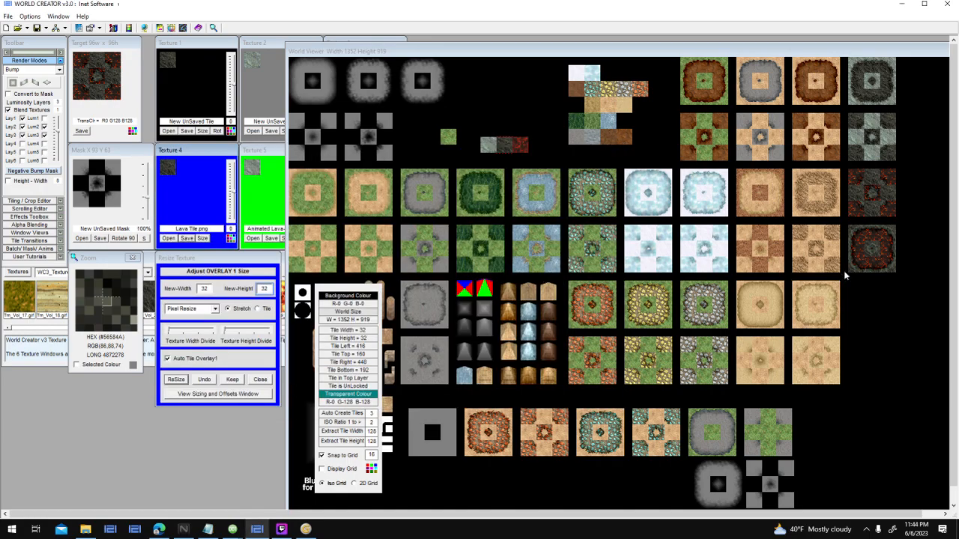
Step: Copy the lava ring tile from the World Viewer into Texture 4 and save it as Ash to Cooling.png
left_click(875, 255)
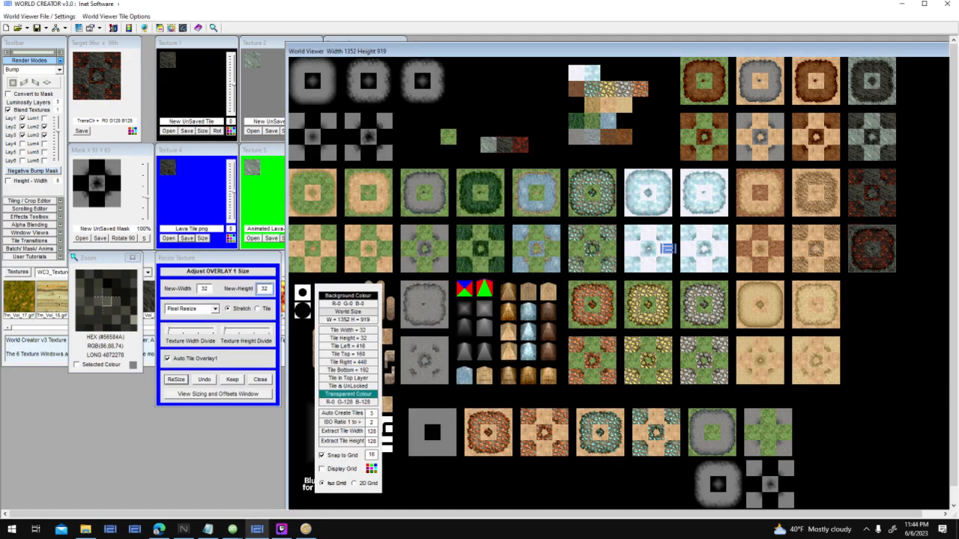
left_click(188, 238)
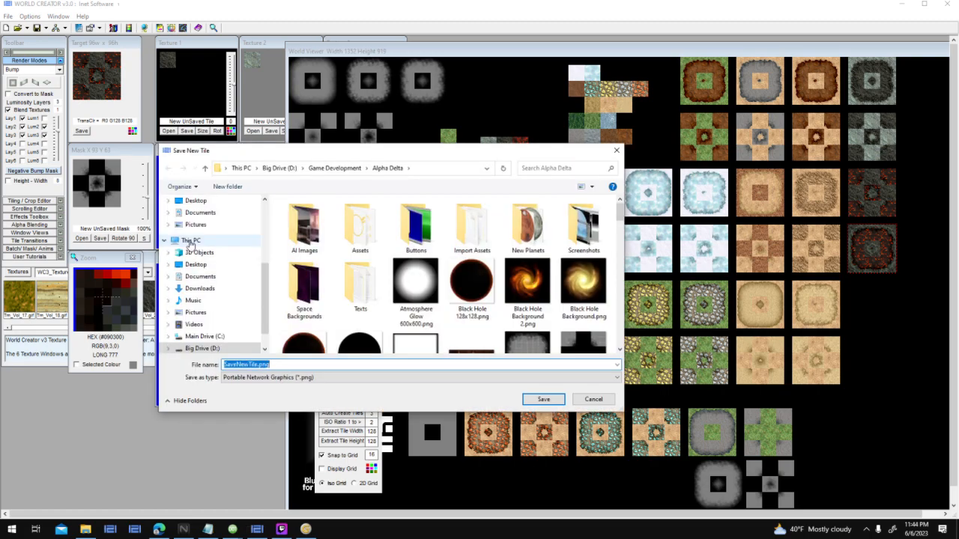
type("Lava to")
key("BackSpace")
key("BackSpace")
key("BackSpace")
key("BackSpace")
key("BackSpace")
key("BackSpace")
key("BackSpace")
key("BackSpace")
type("As")
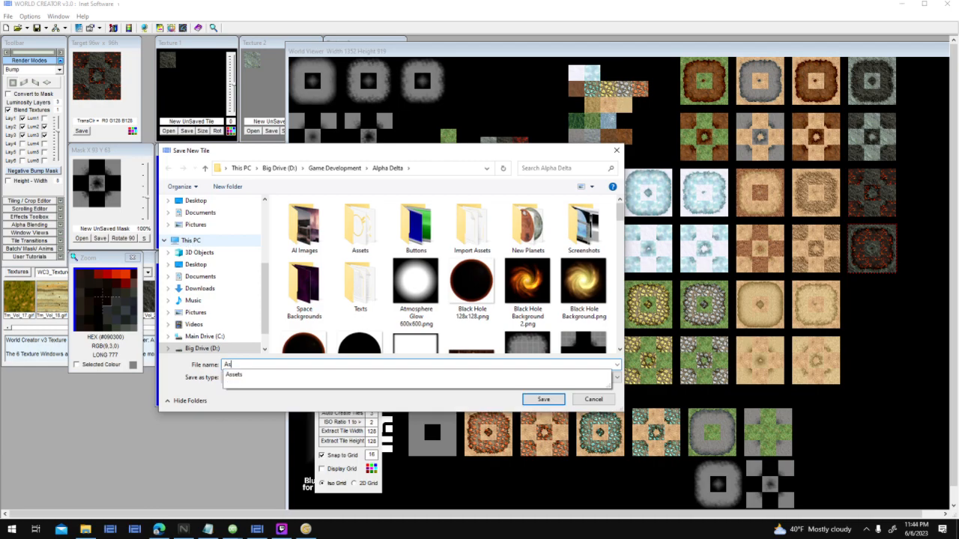
type("h to Cooling")
key("Return")
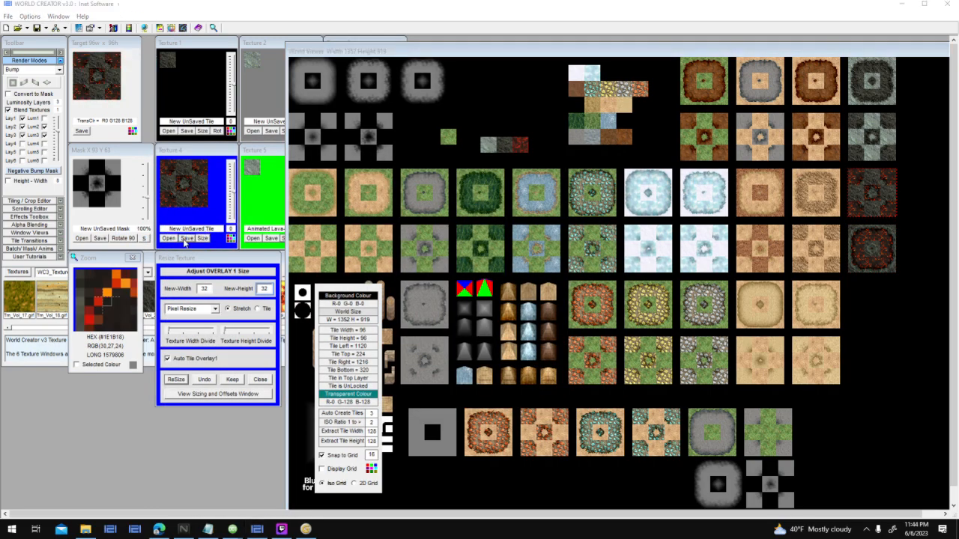
Step: Save the lava cross tile from Texture 4 as Ash to Cooling C.png
left_click(187, 238)
type("Ash to Cooling")
key("Return")
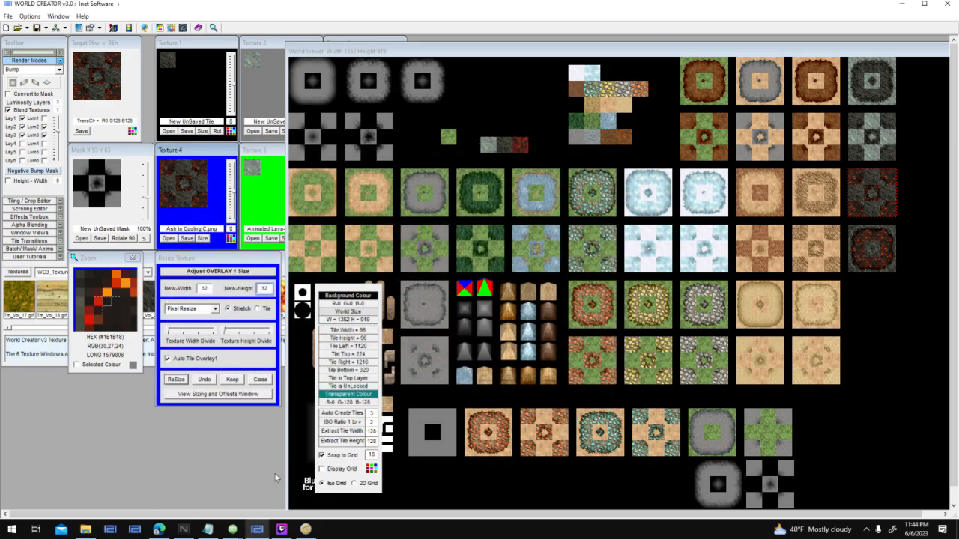
Step: Switch to 001 Game Creator and look over the Land map
mouse_move(236, 529)
left_click(328, 454)
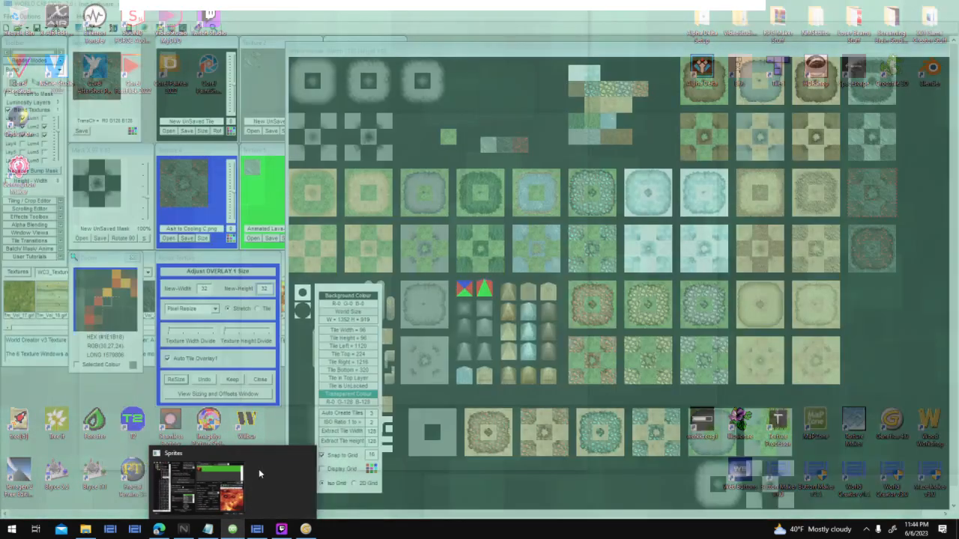
left_click(258, 469)
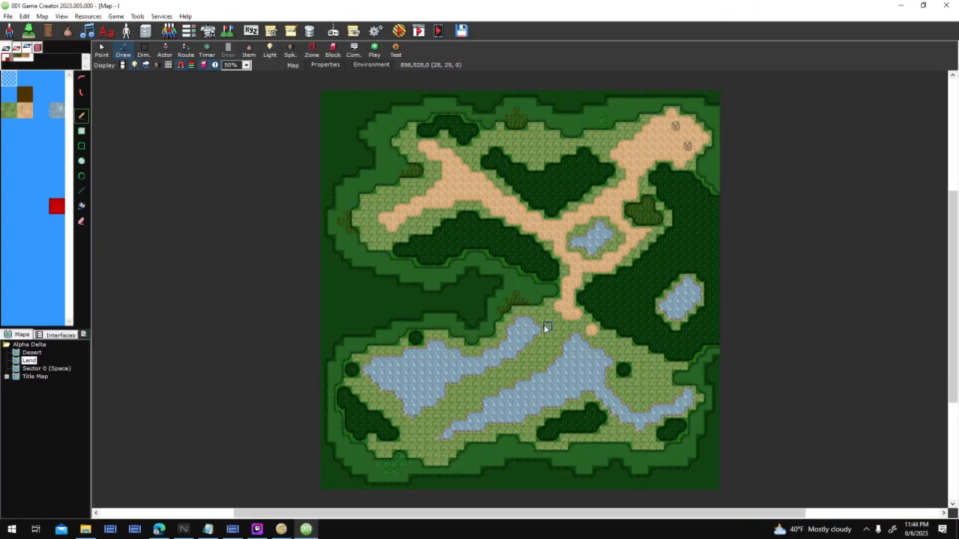
scroll(465, 157, "up", 3)
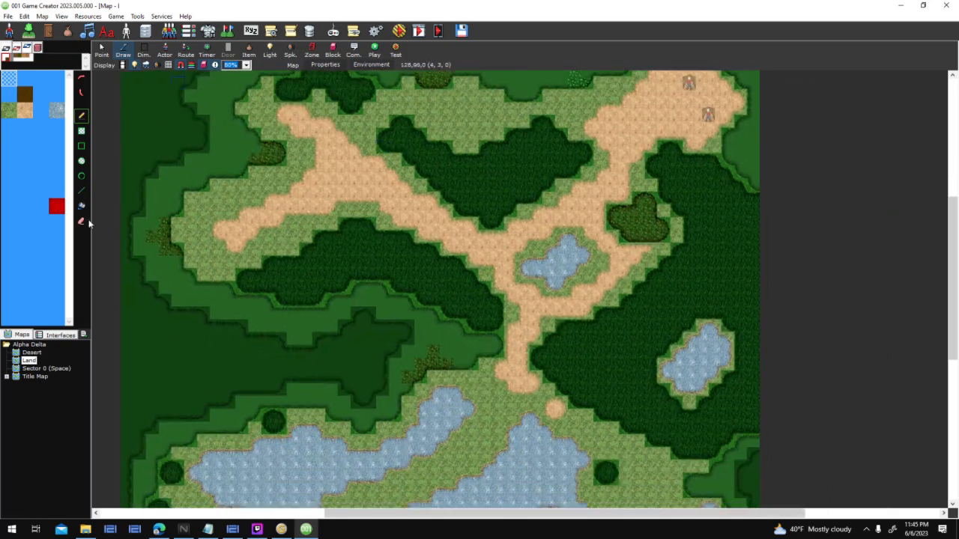
Step: Create a map named Lava under the Desert map, 50 by 50 tiles, with its view set to Top
left_click(29, 352)
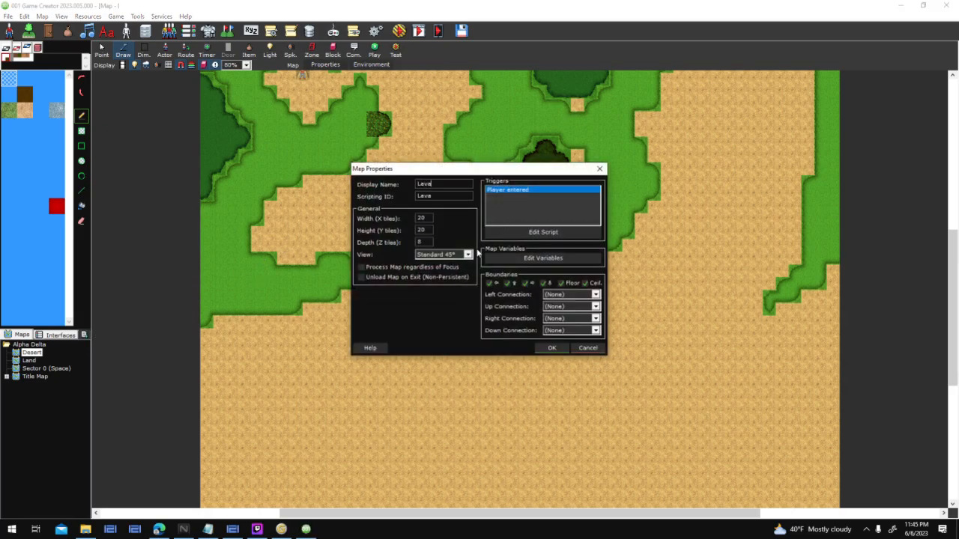
double_click(424, 218)
type("5")
key("Tab")
type("40")
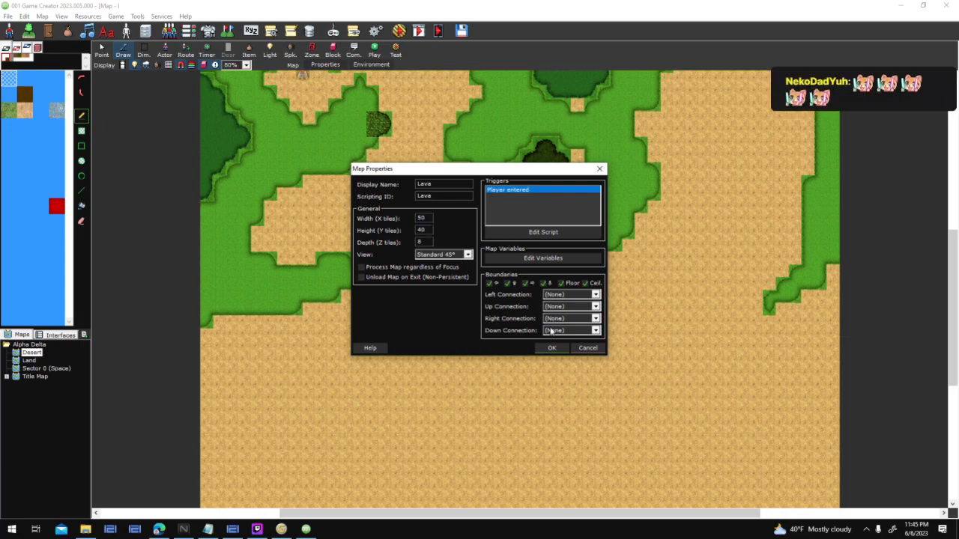
key("Return")
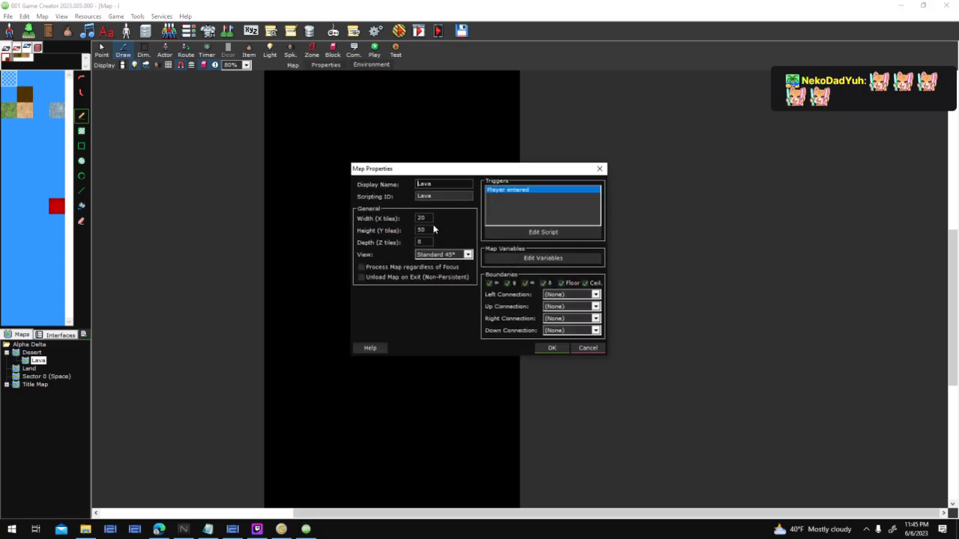
left_click(445, 255)
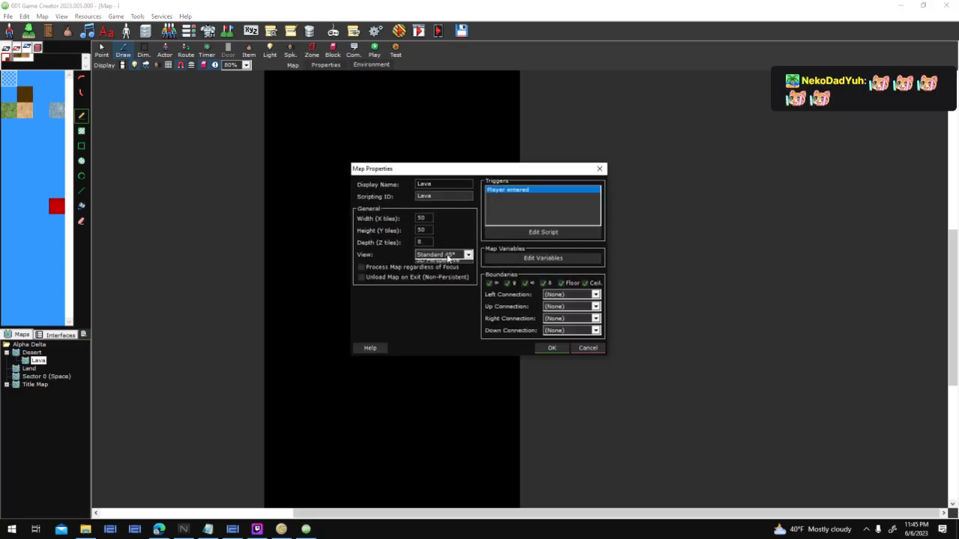
left_click(447, 272)
left_click(561, 346)
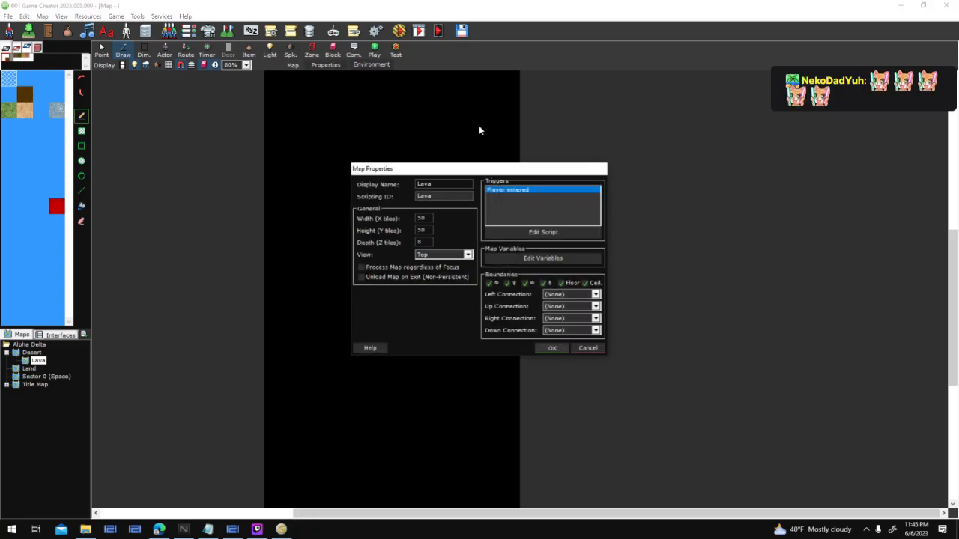
Step: In the Ground tile-set, load Lava Tile.png into the empty cell below the grass tile and name it Ash
right_click(7, 96)
left_click(26, 106)
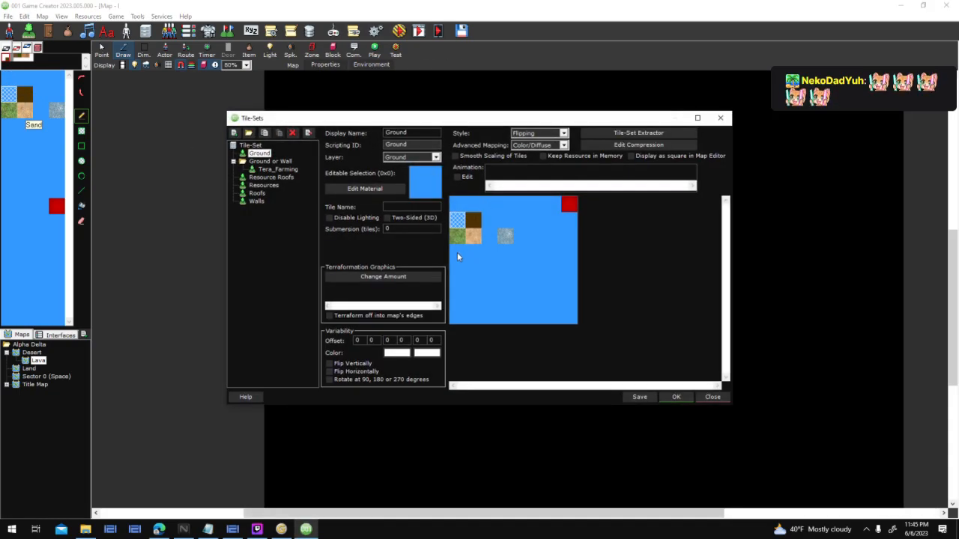
right_click(457, 251)
left_click(492, 263)
left_click(489, 259)
scroll(569, 269, "down", 5)
left_click(487, 206)
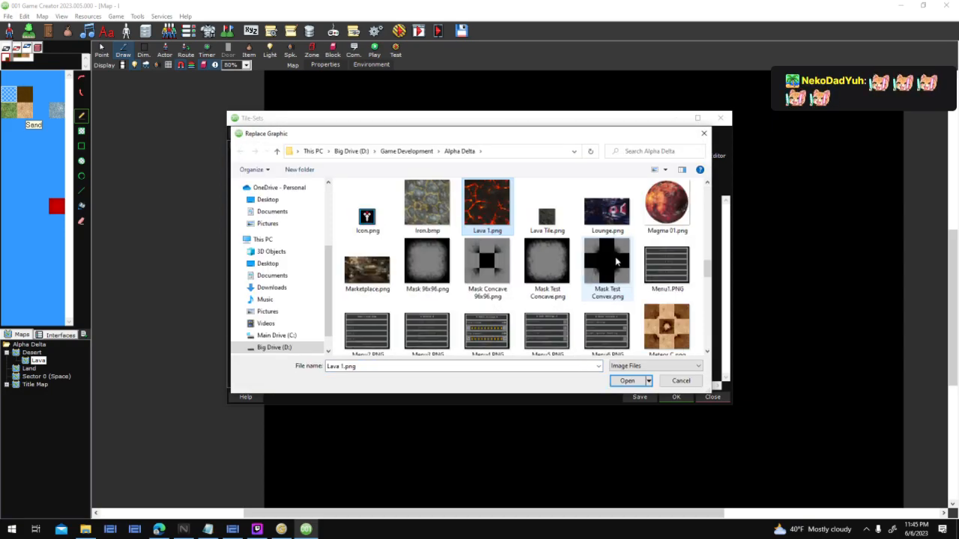
left_click(548, 220)
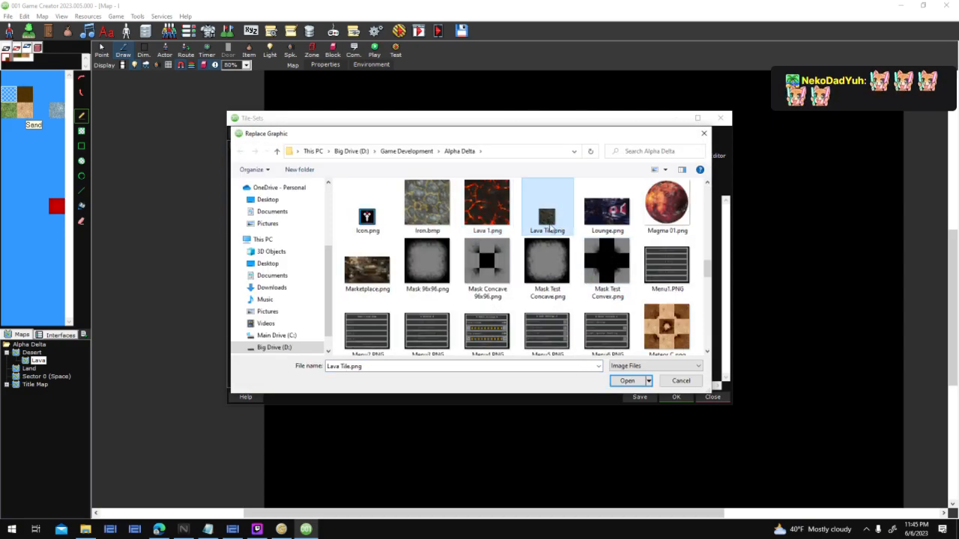
double_click(548, 222)
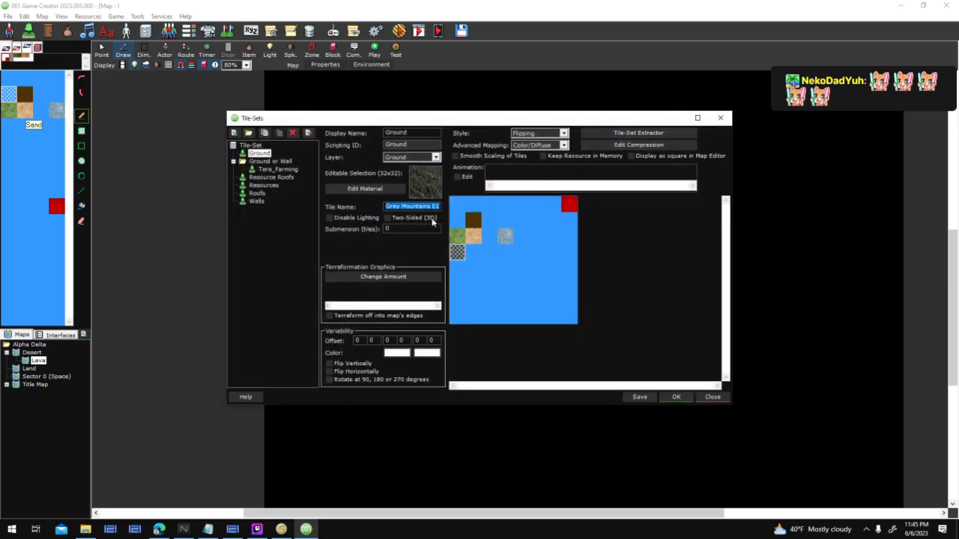
type("Ash")
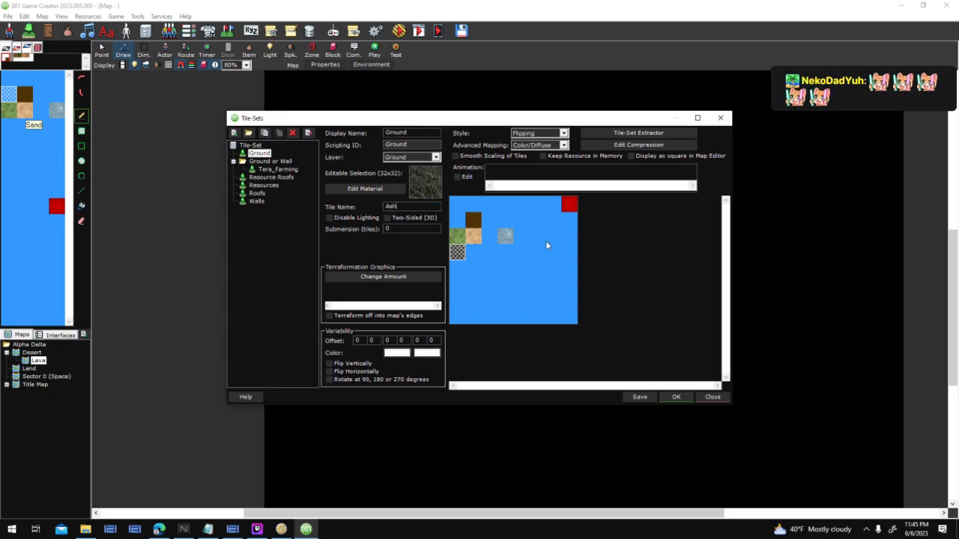
left_click(478, 252)
left_click(455, 255)
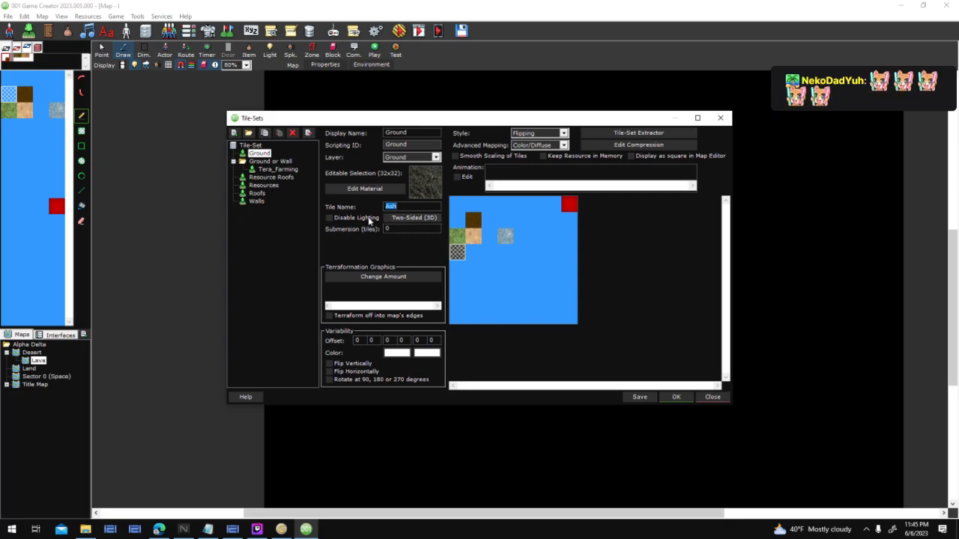
Step: Copy the Sand tile into the empty cell beside the Ash tile
left_click(479, 238)
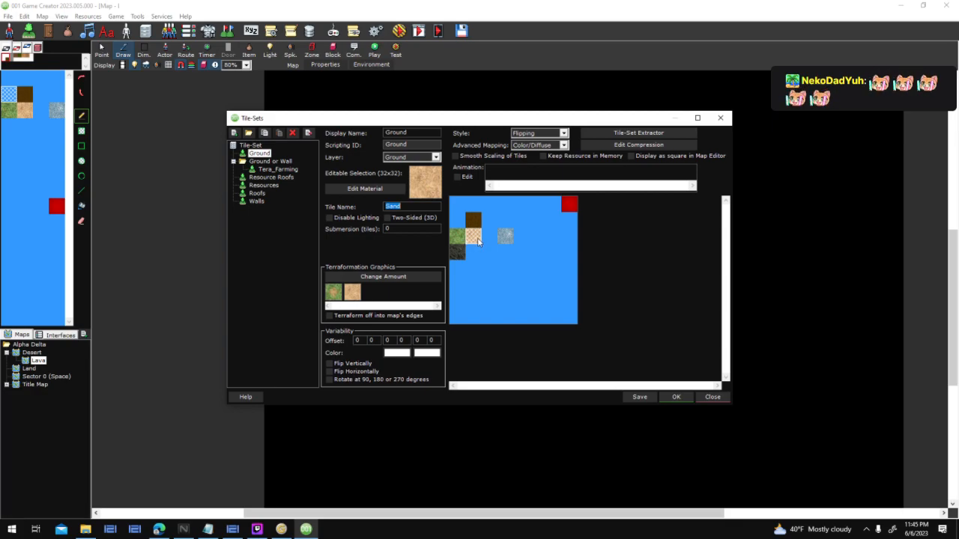
left_click(472, 257)
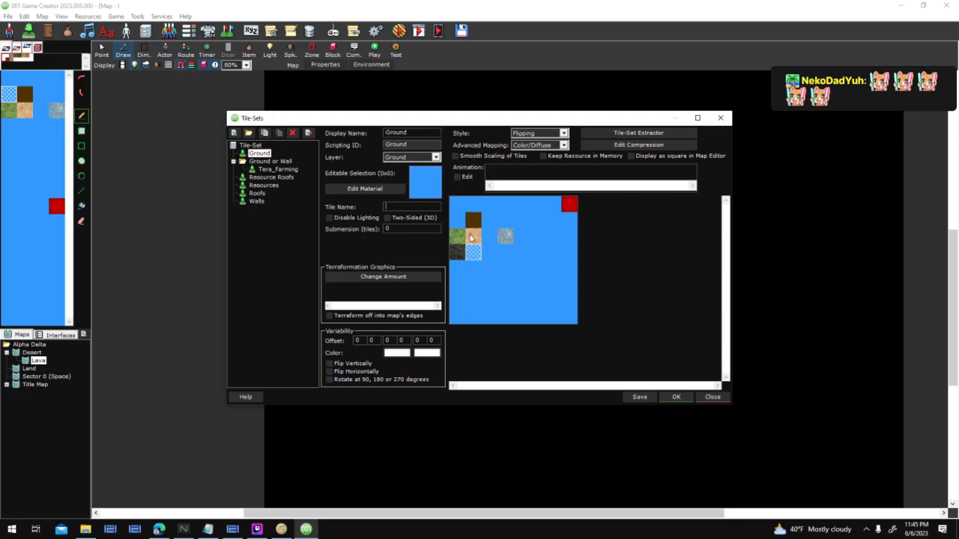
right_click(471, 239)
left_click(496, 349)
right_click(476, 255)
left_click(502, 383)
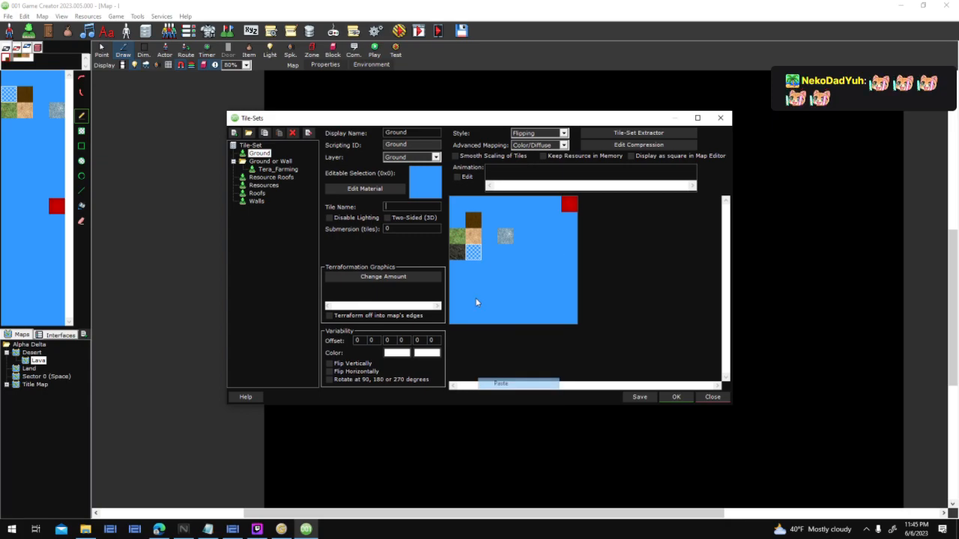
right_click(425, 186)
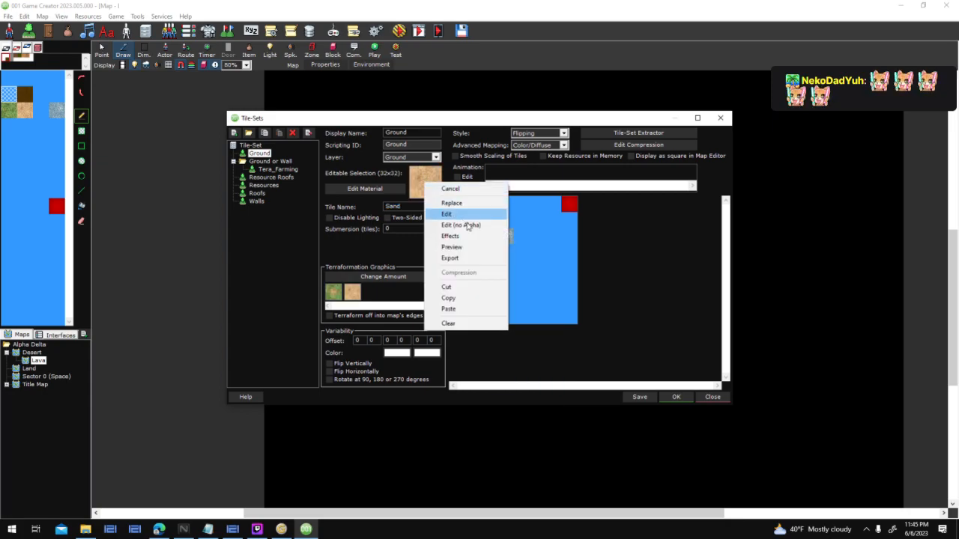
Step: Switch to World Creator and save the red lava tile in Texture 3 as Cooling T
left_click(232, 529)
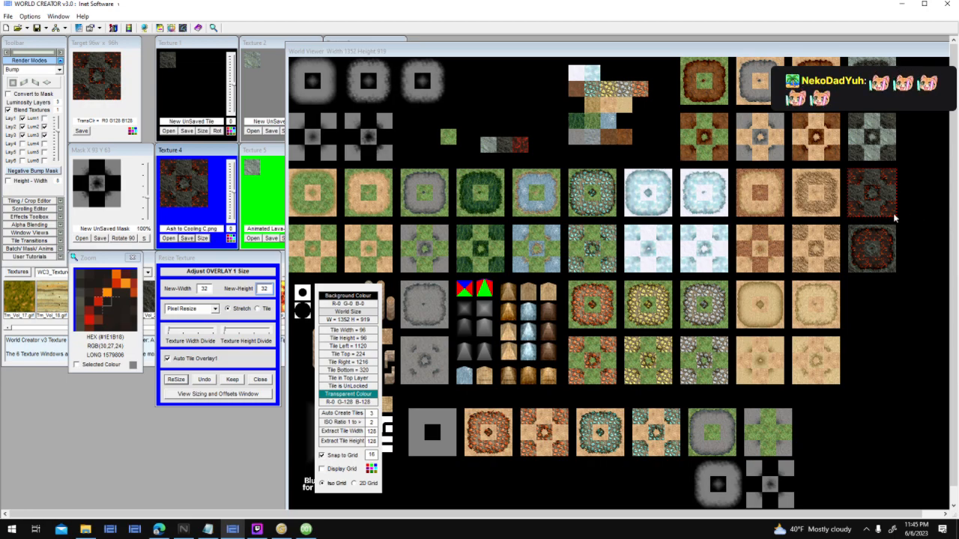
left_click(352, 44)
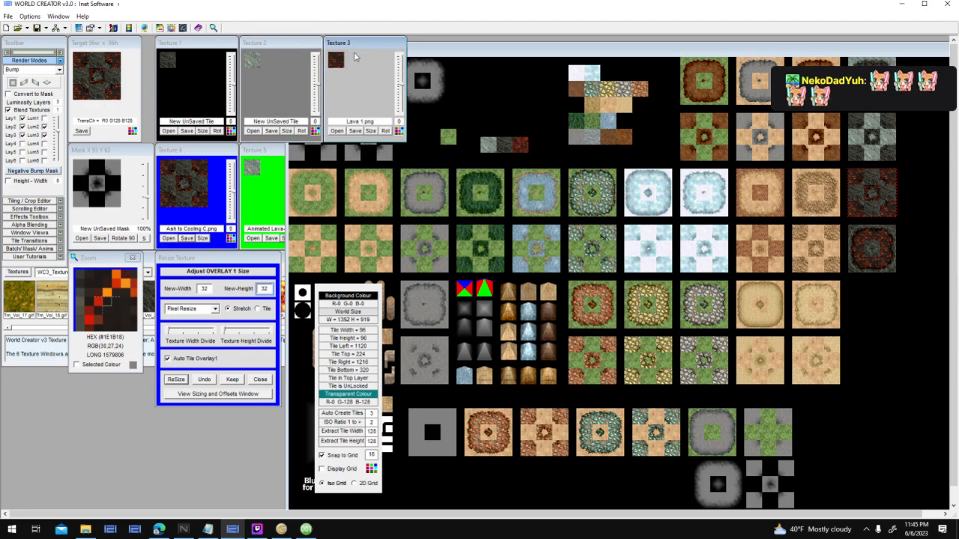
left_click(359, 132)
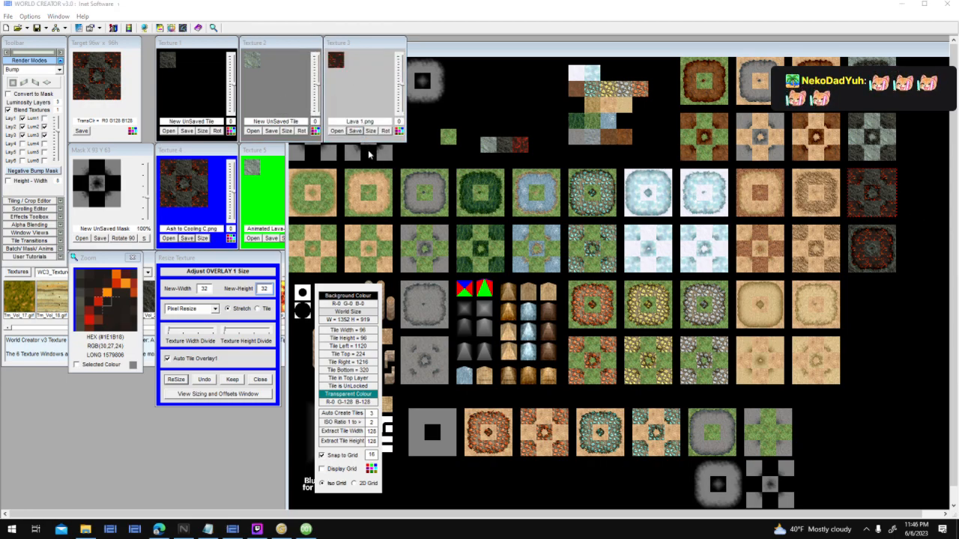
type("Cooling T")
key("Return")
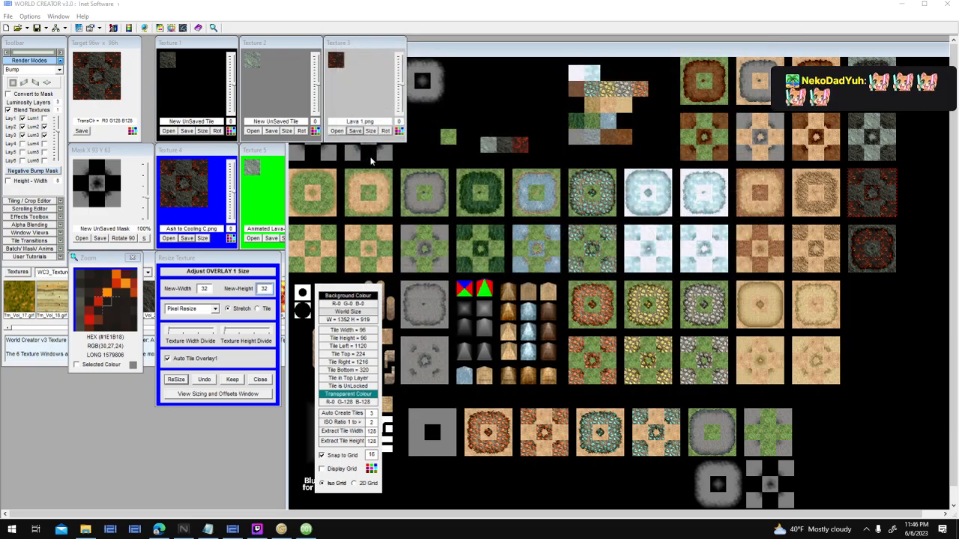
Step: Switch back to 001 Game Creator and replace the copied Sand tile's graphic with the saved cooling lava tile image
left_click(306, 529)
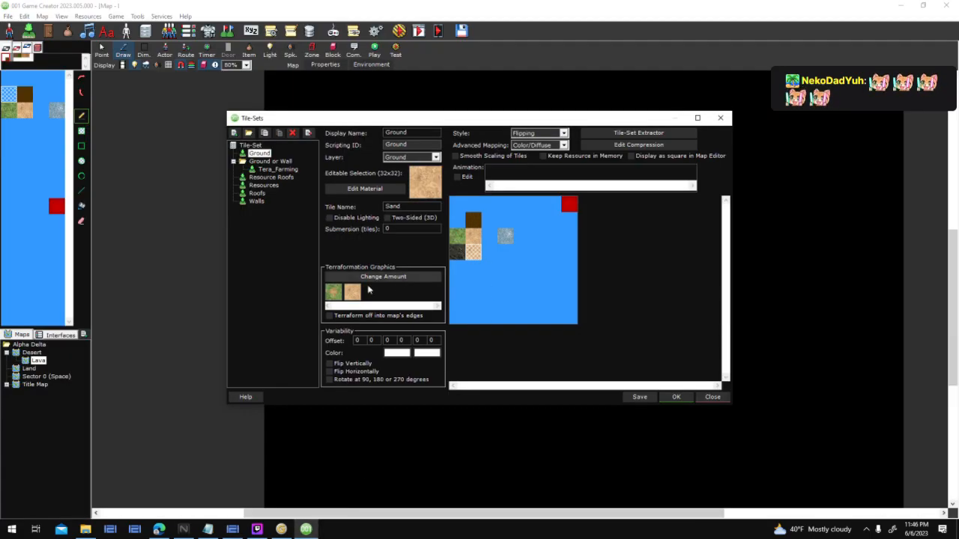
right_click(431, 192)
left_click(472, 210)
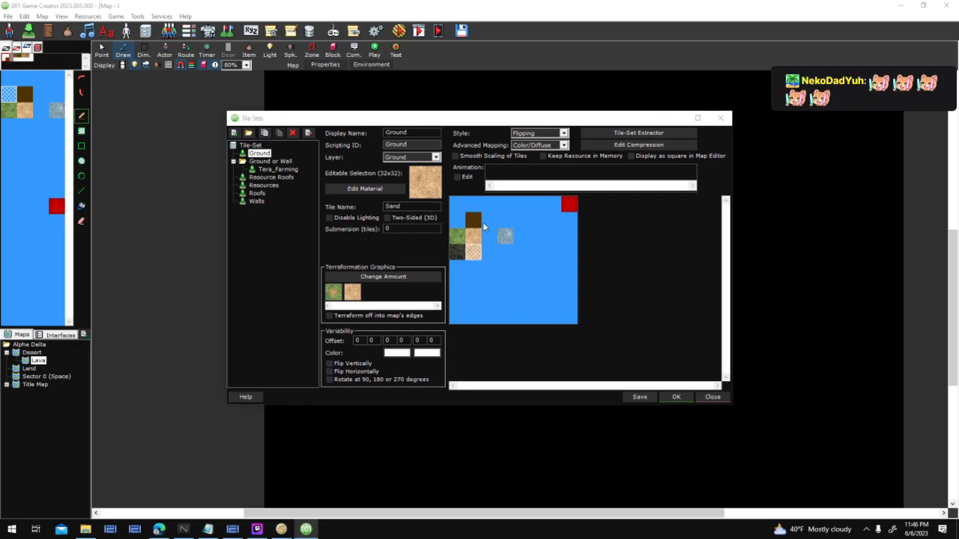
left_click(560, 292)
key("c")
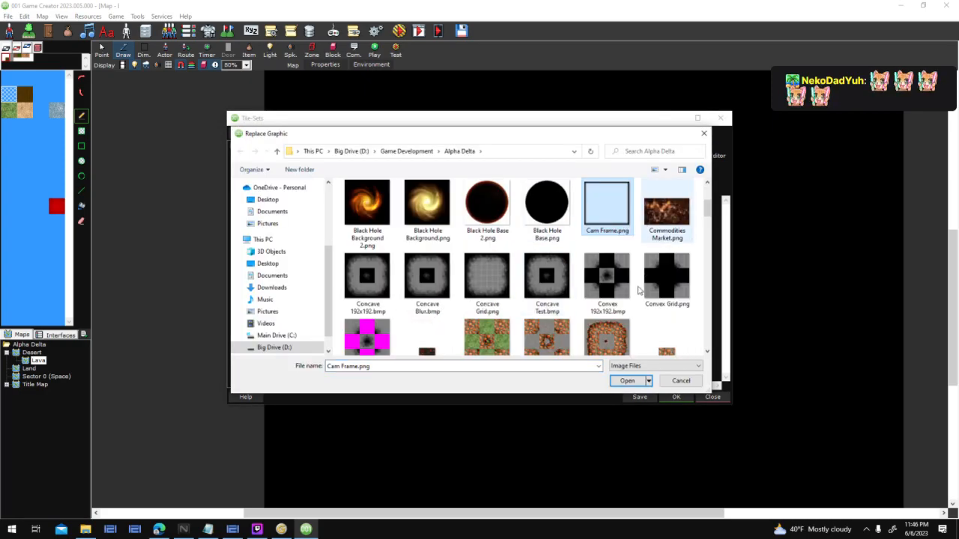
scroll(536, 292, "down", 1)
double_click(441, 322)
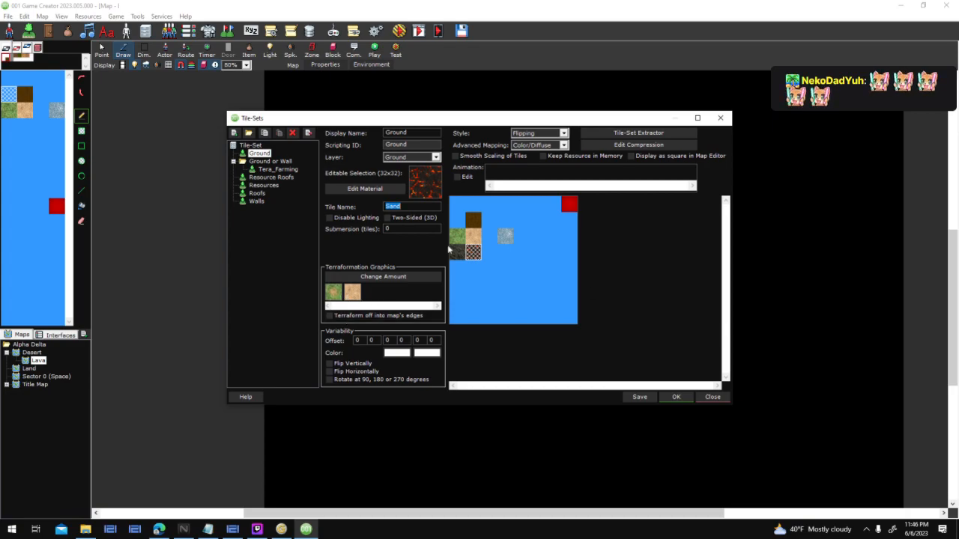
Step: Replace the concave graphic in the copied tile's first terraformation with Ash to Cooling.png
double_click(333, 293)
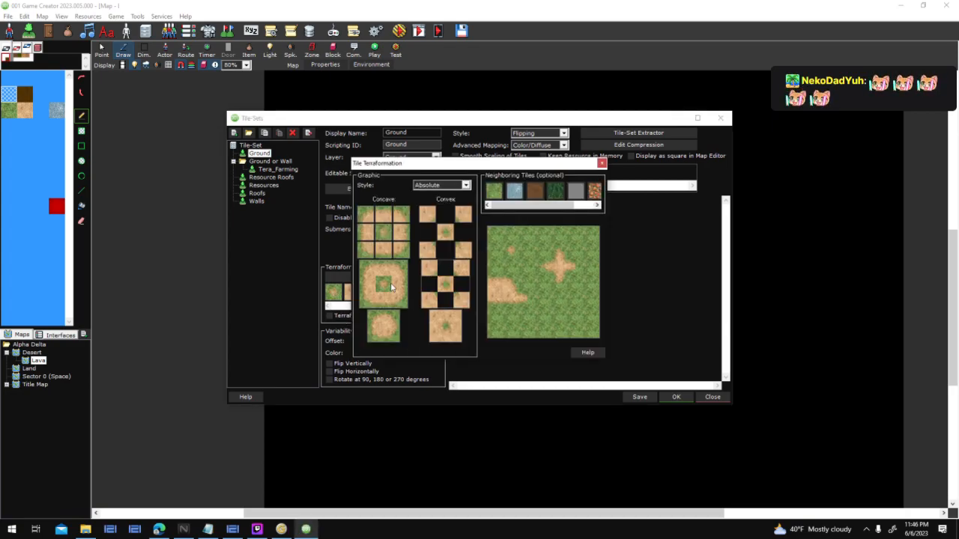
right_click(392, 286)
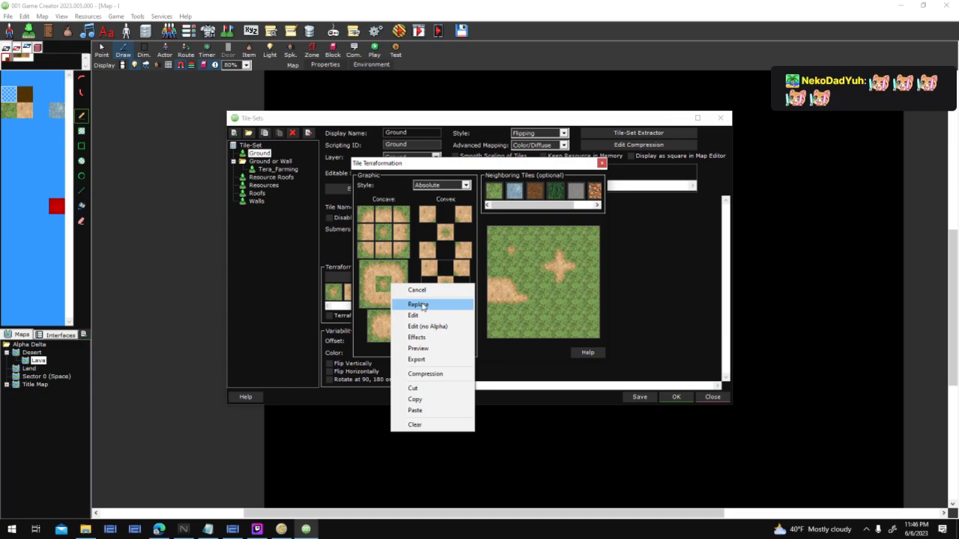
left_click(418, 305)
double_click(675, 303)
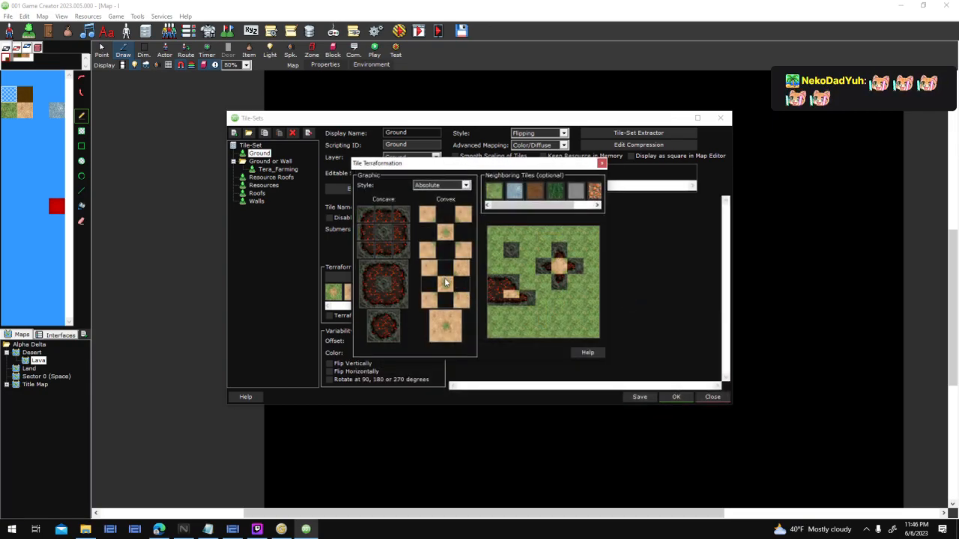
Step: Replace the terraformation's convex graphic with Ash to Cooling C.png and paint across the preview map to test it
right_click(445, 277)
left_click(464, 298)
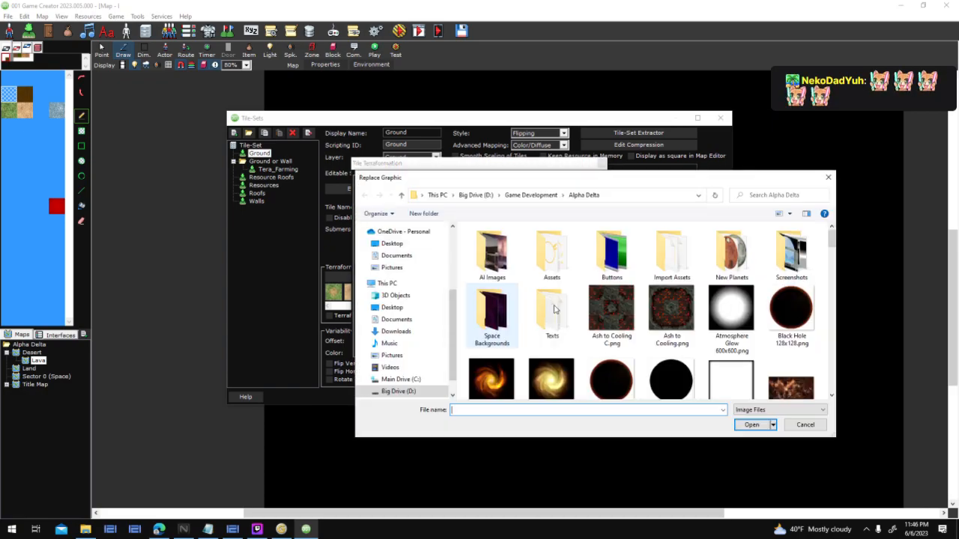
double_click(598, 319)
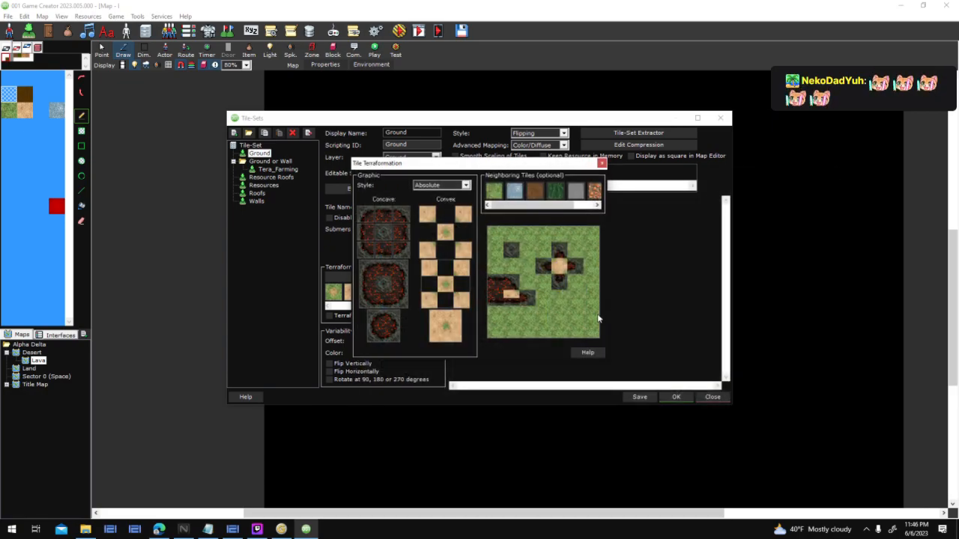
mouse_move(594, 321)
left_mouse_down()
mouse_move(529, 278)
mouse_move(530, 295)
mouse_move(562, 312)
mouse_move(533, 334)
mouse_move(515, 317)
mouse_move(528, 331)
mouse_move(567, 329)
mouse_move(575, 283)
left_mouse_up()
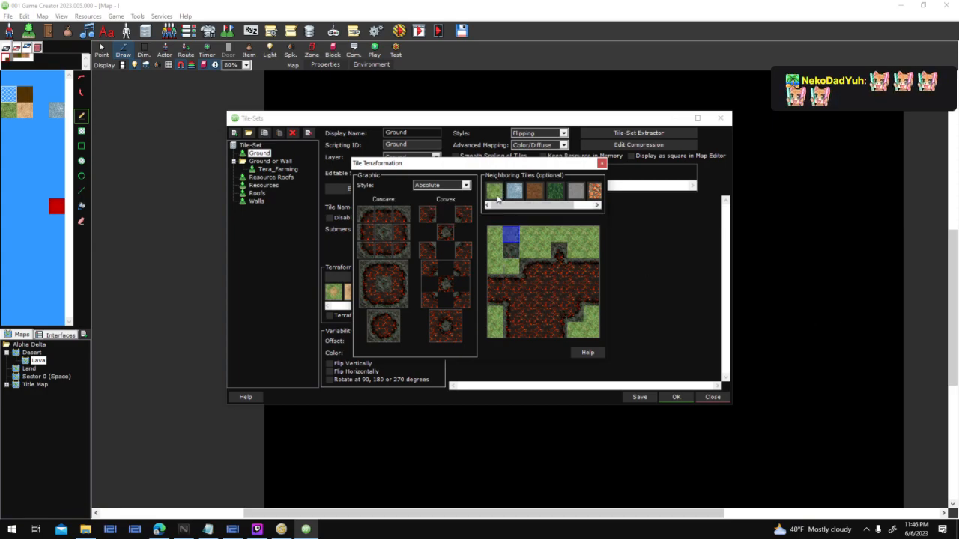
Step: Set the first neighboring tile to the Ash tile and paint the preview map to test the ash-to-lava transition
left_click(498, 192)
left_click(424, 261)
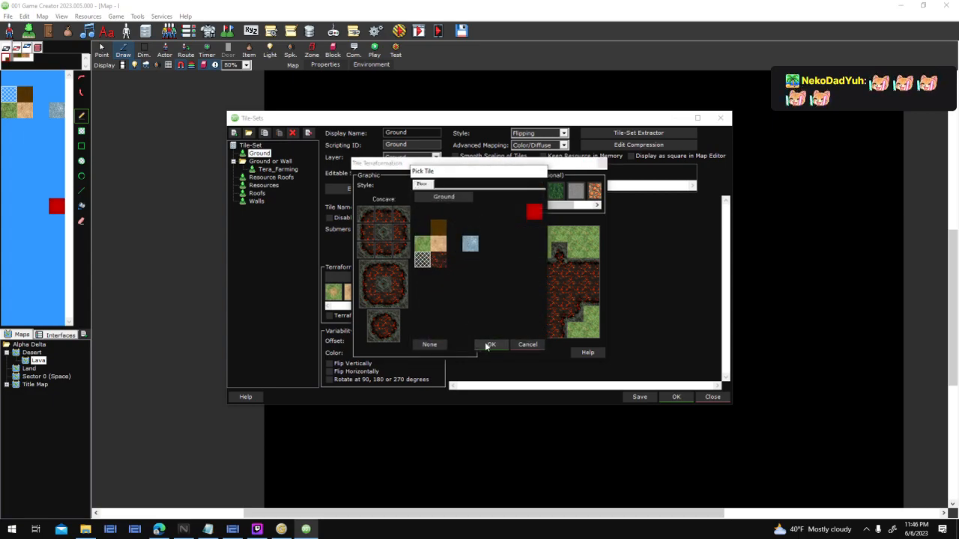
left_click(492, 344)
mouse_move(547, 245)
left_mouse_down()
mouse_move(594, 245)
mouse_move(569, 288)
mouse_move(570, 263)
mouse_move(564, 281)
mouse_move(530, 293)
left_mouse_up()
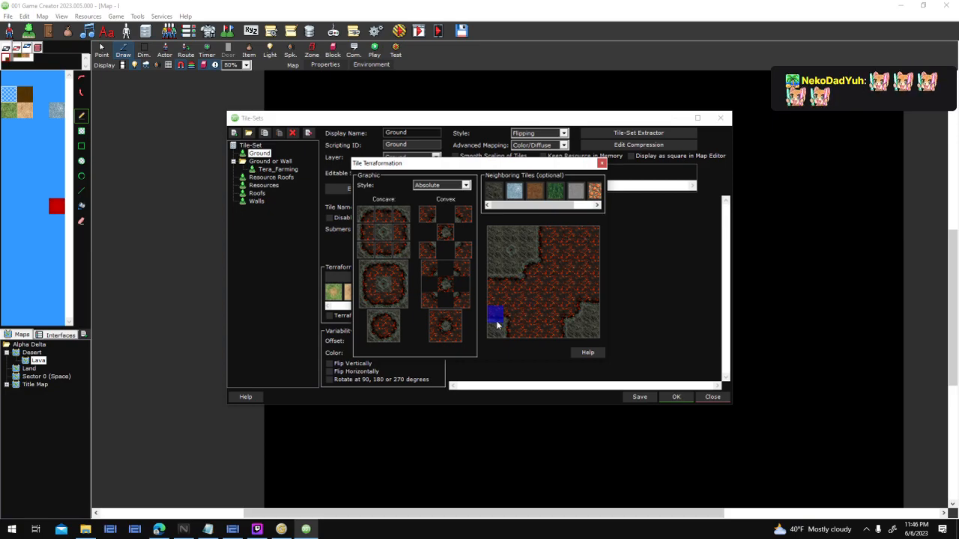
mouse_move(571, 333)
left_mouse_down()
mouse_move(534, 334)
mouse_move(557, 307)
left_mouse_up()
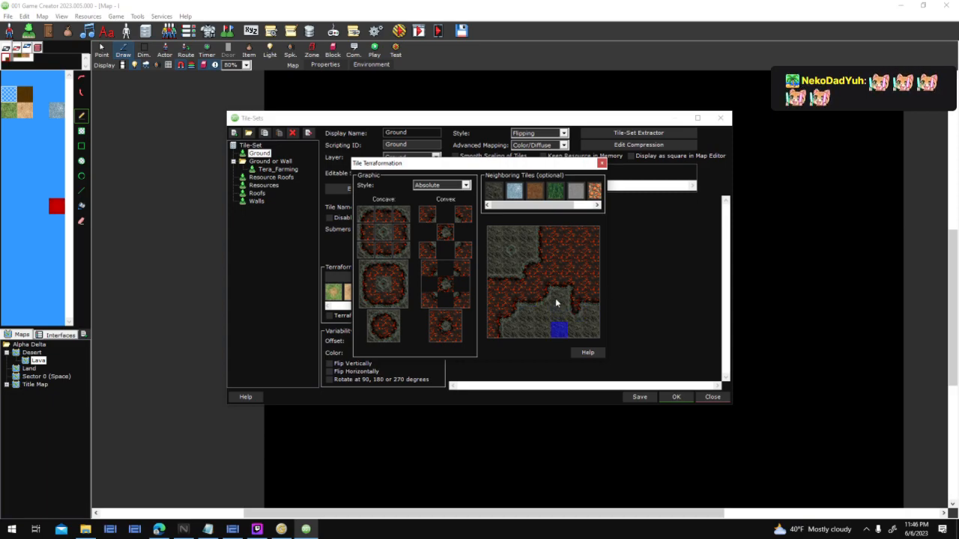
Step: Clear every other neighboring tile to None, keeping only Ash, and close the terraformation settings
double_click(517, 192)
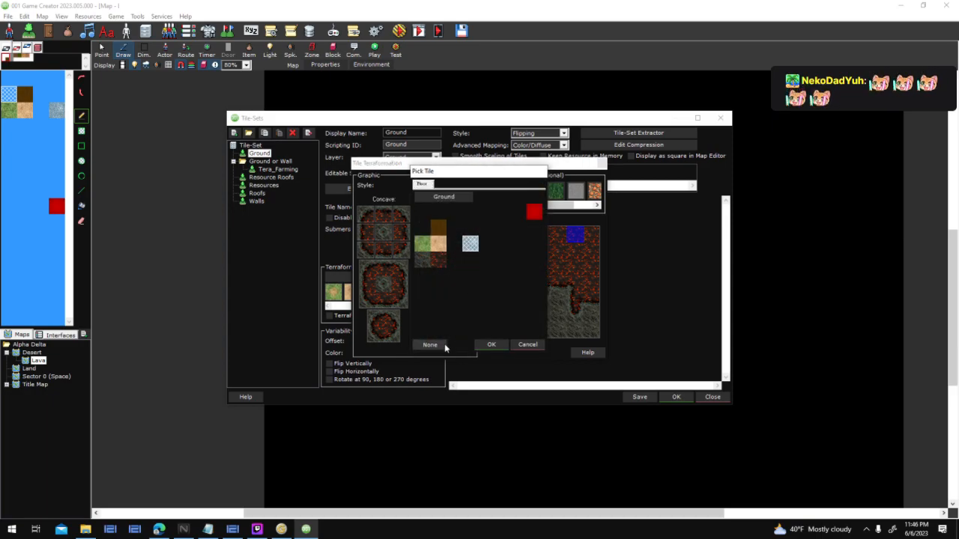
left_click(442, 345)
double_click(516, 193)
left_click(436, 344)
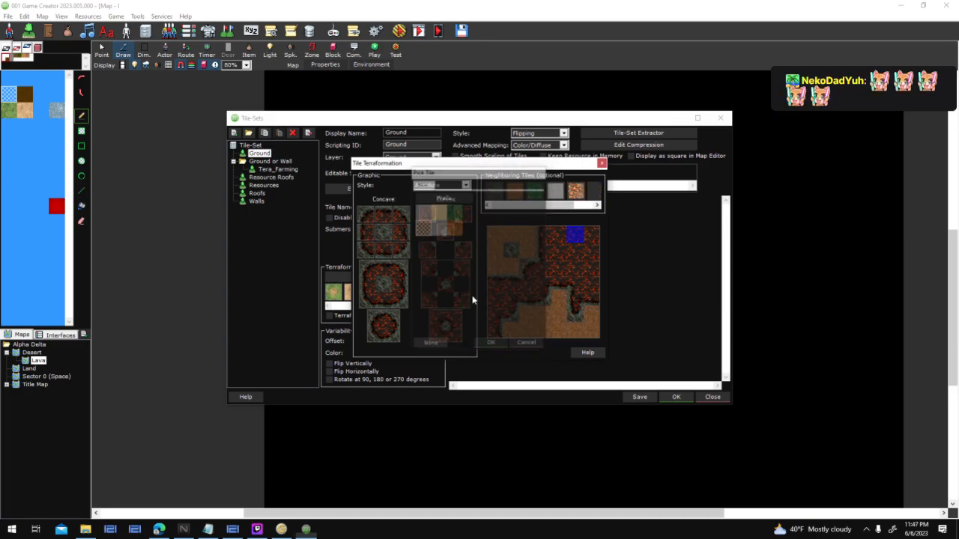
double_click(520, 193)
left_click(432, 343)
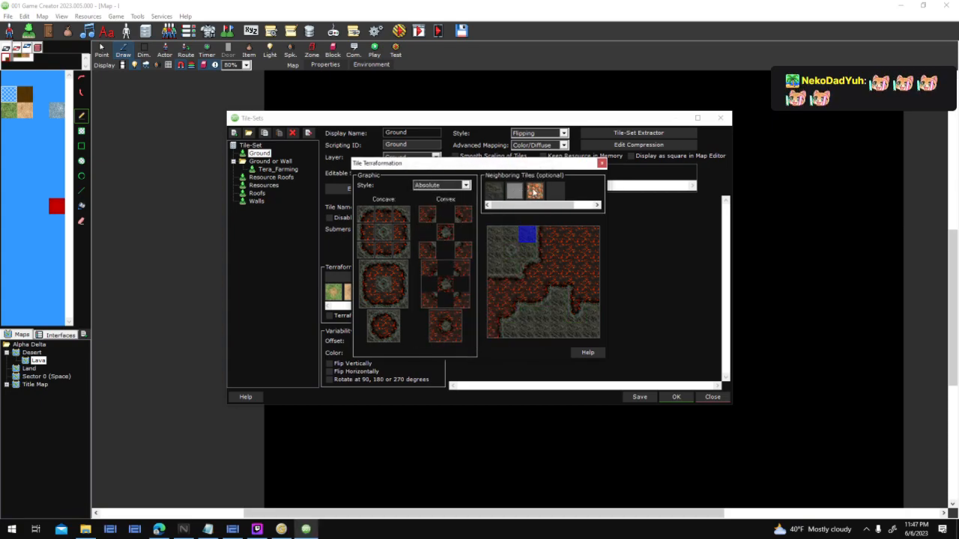
double_click(534, 193)
left_click(441, 346)
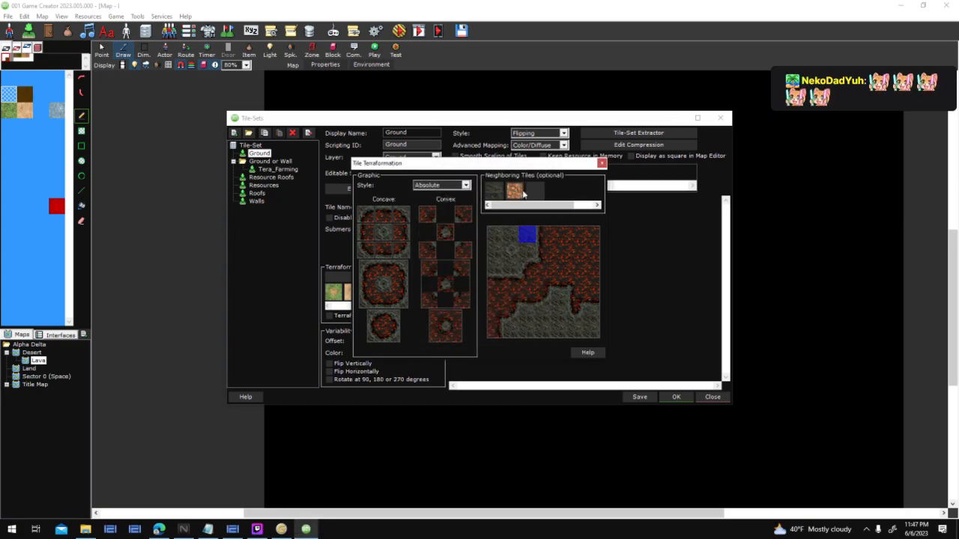
double_click(516, 192)
left_click(429, 345)
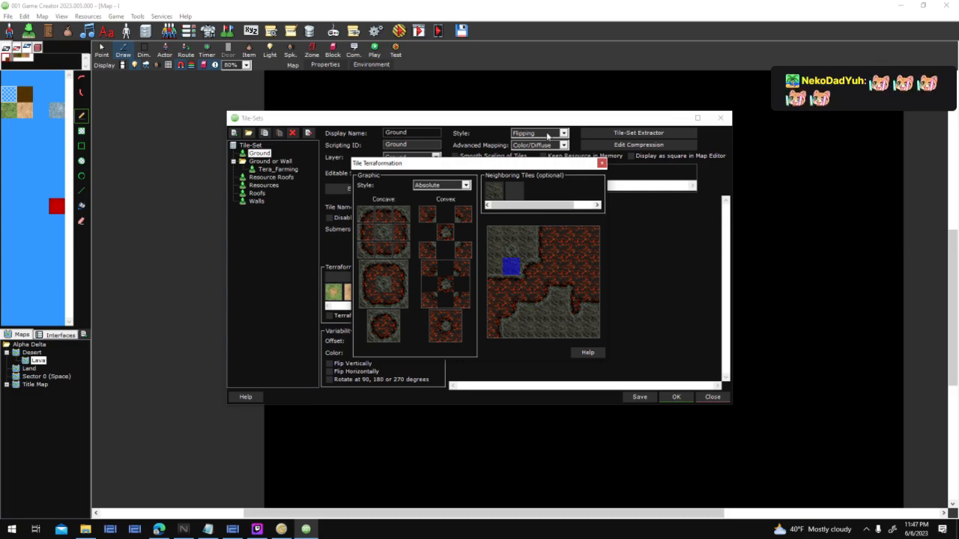
left_click(602, 163)
Step: Examine the Resources and Resource Roofs tile-sets, comparing the terraformations of the Copper Ore and Copper Ore Desert tiles
left_click(257, 193)
left_click(262, 186)
left_click(460, 258)
left_click(516, 255)
left_click(510, 255)
left_click(457, 204)
left_click(268, 177)
left_click(459, 237)
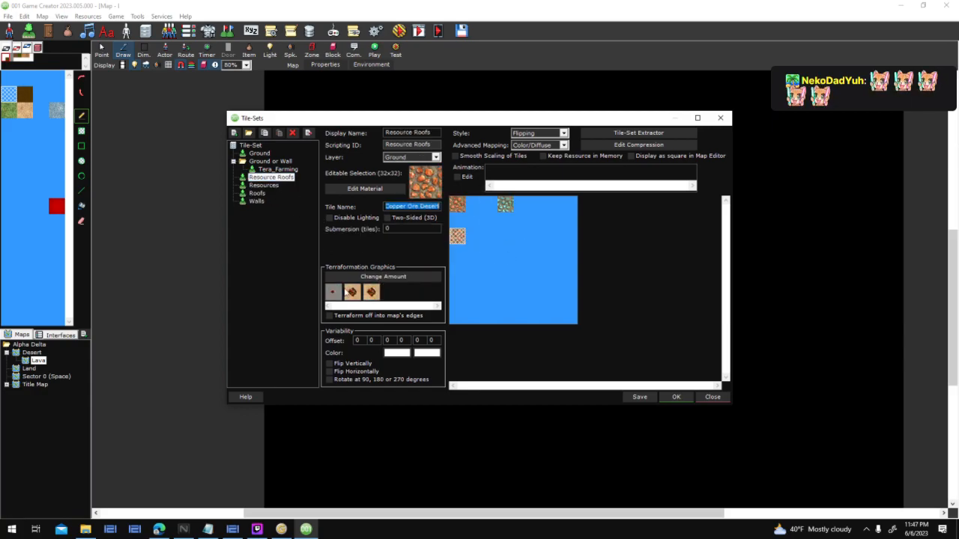
left_click(461, 207)
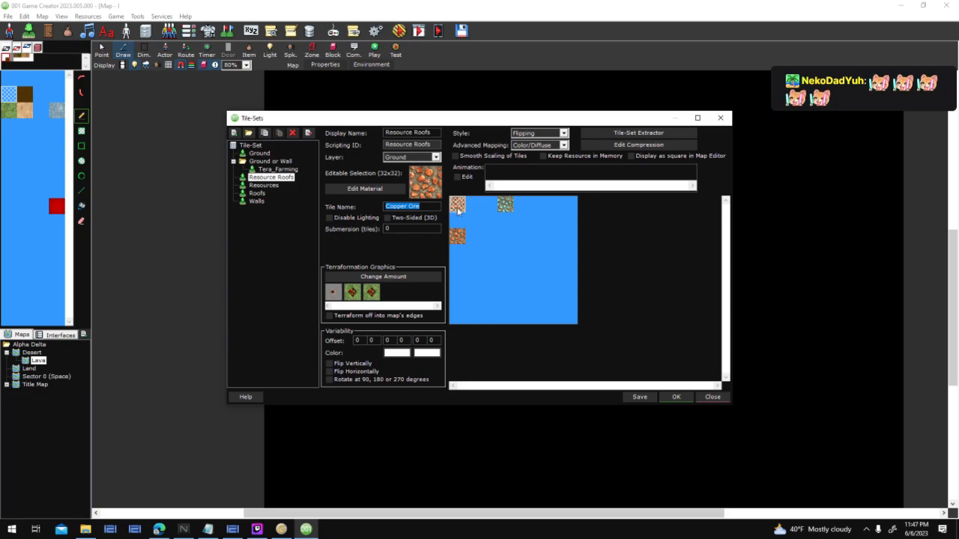
left_click(352, 292)
left_click(599, 160)
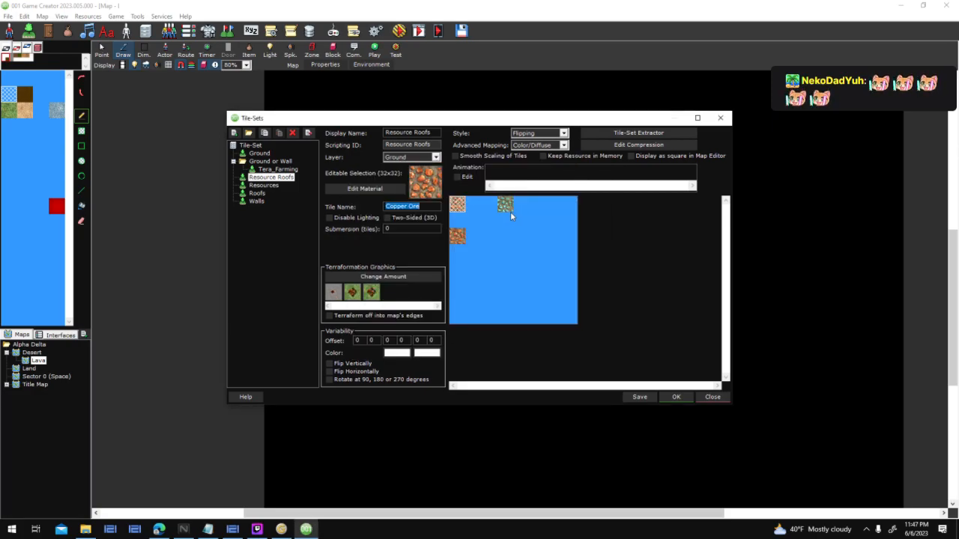
left_click(467, 207)
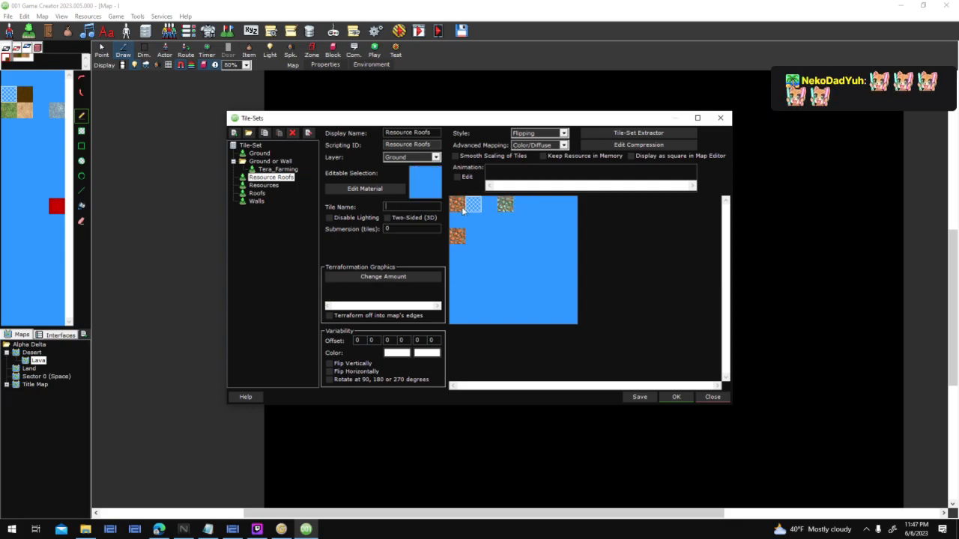
left_click(459, 208)
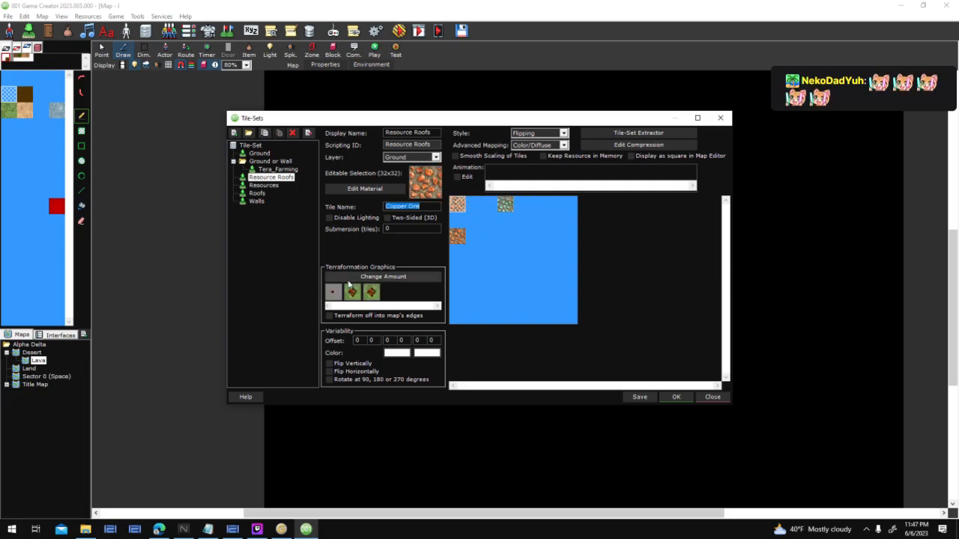
left_click(460, 238)
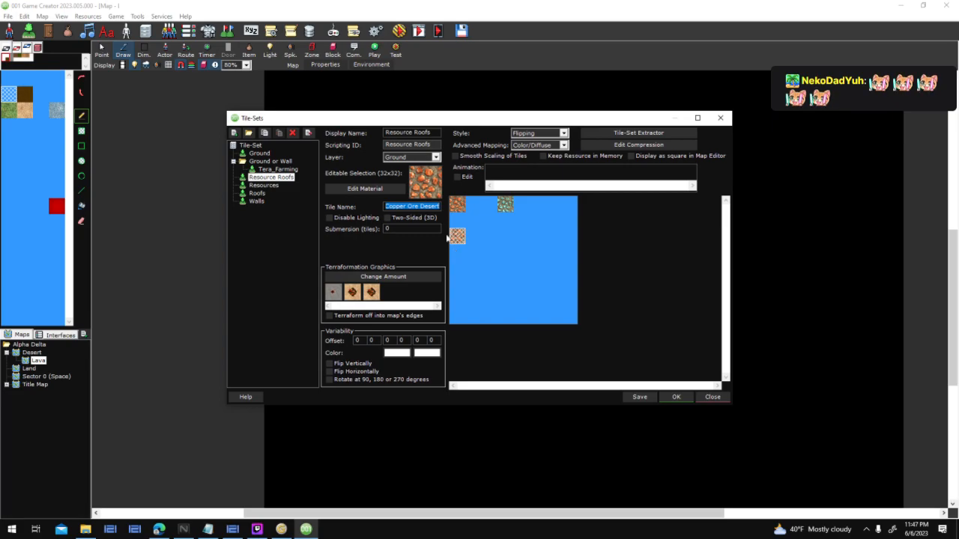
double_click(353, 297)
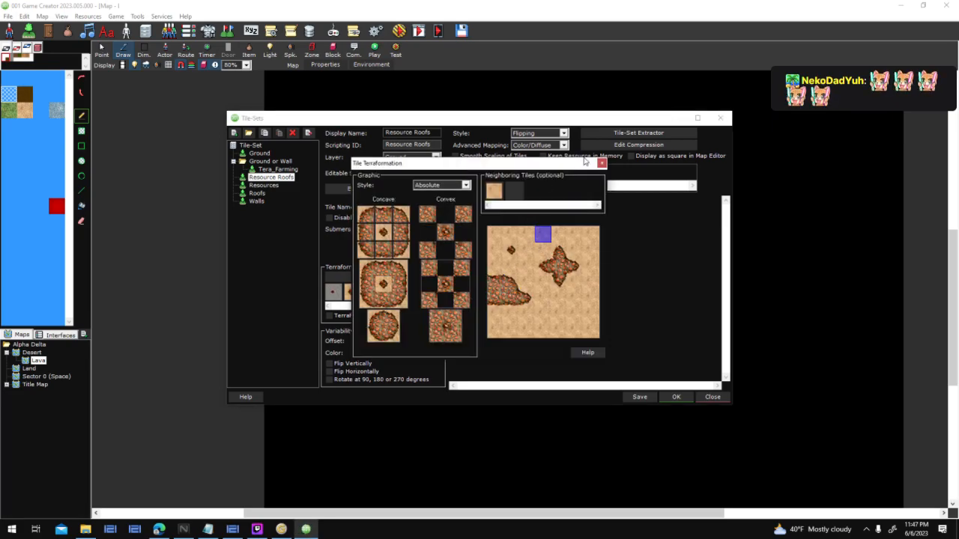
left_click(600, 164)
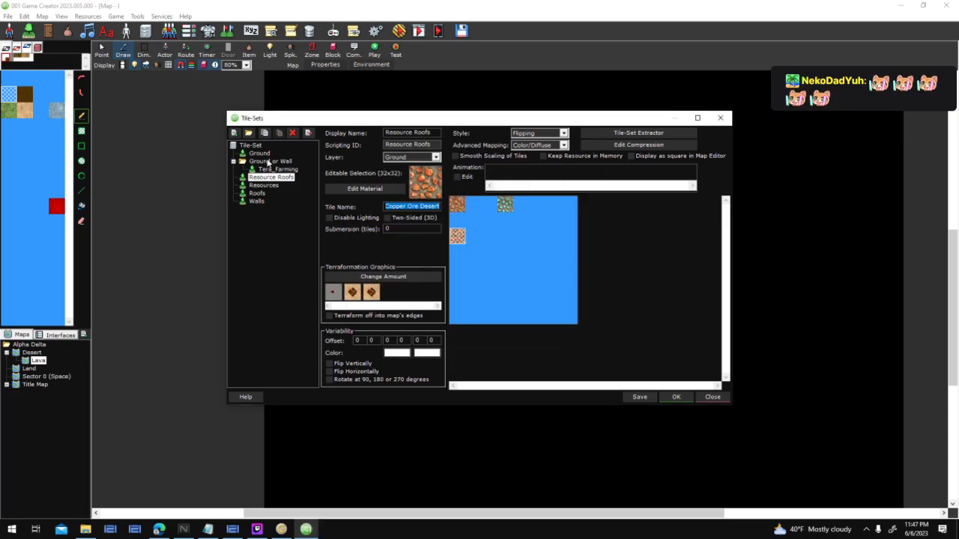
Step: Select the cooling lava tile in the Ground tile-set, then examine the Animated Lava images in File Explorer
left_click(260, 154)
left_click(471, 253)
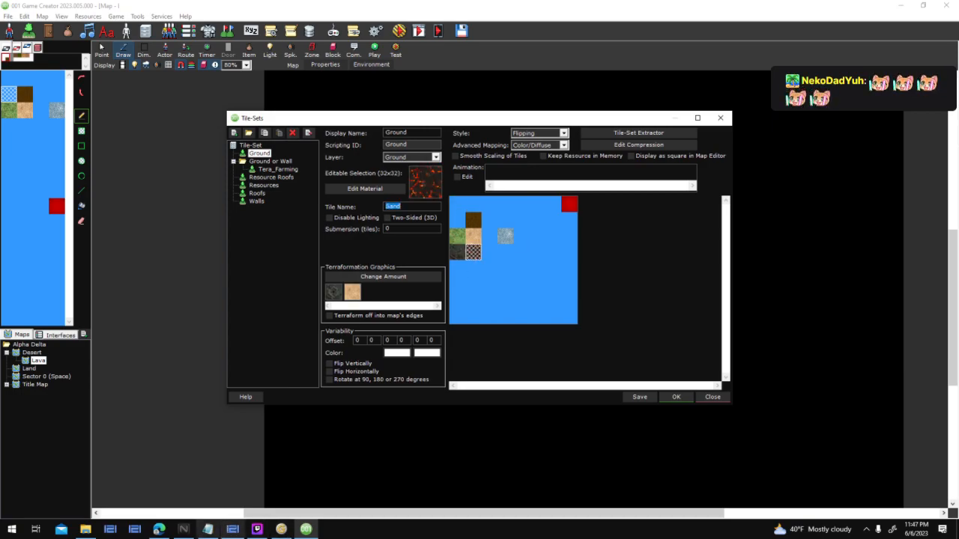
left_click(85, 530)
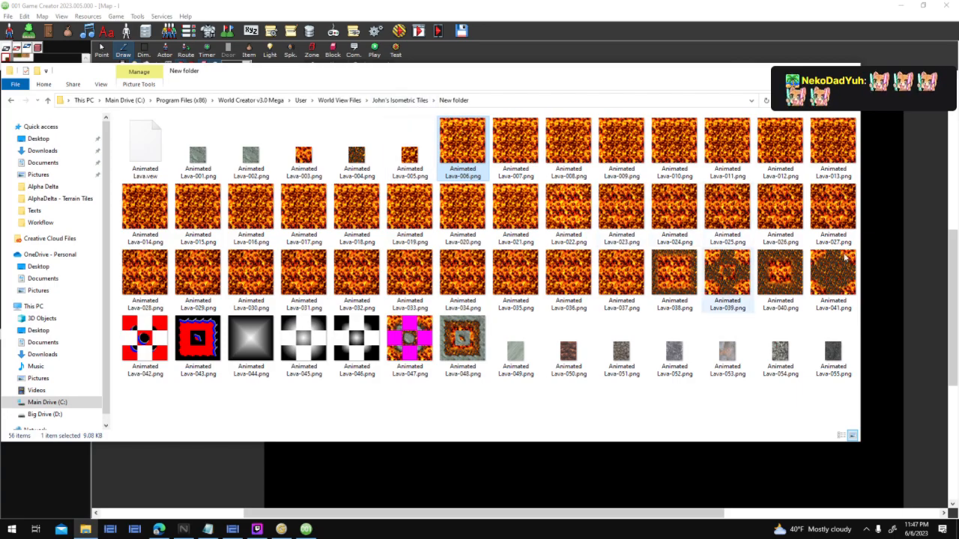
left_click(706, 287)
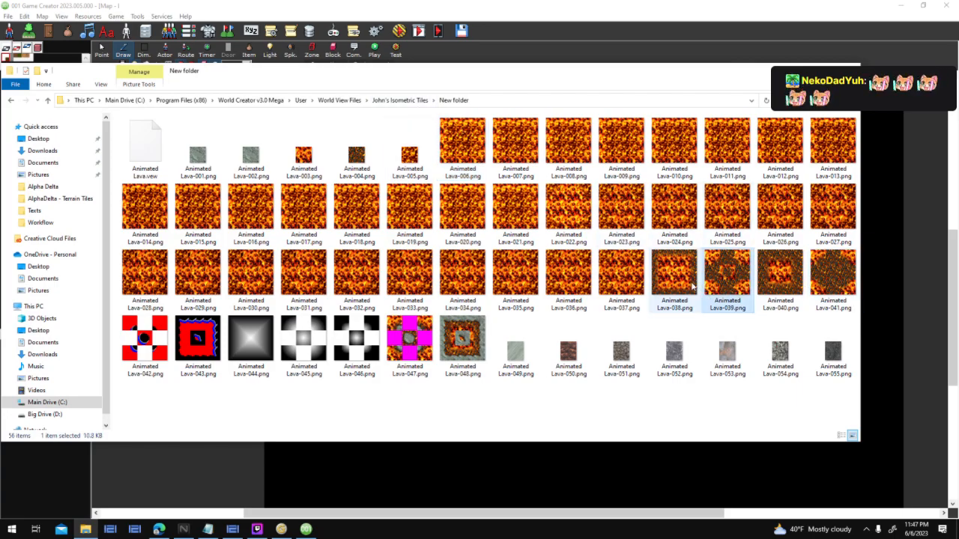
left_click(588, 401)
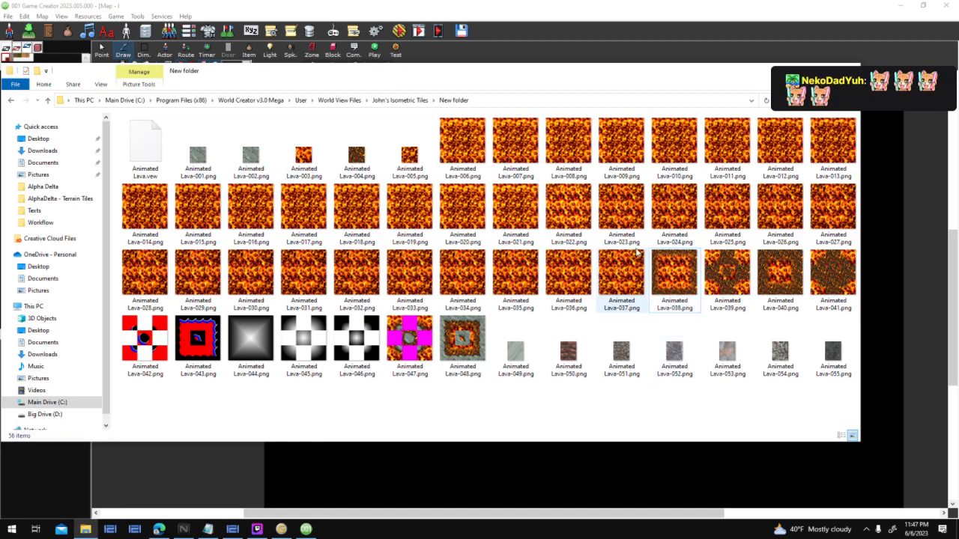
left_click(362, 155)
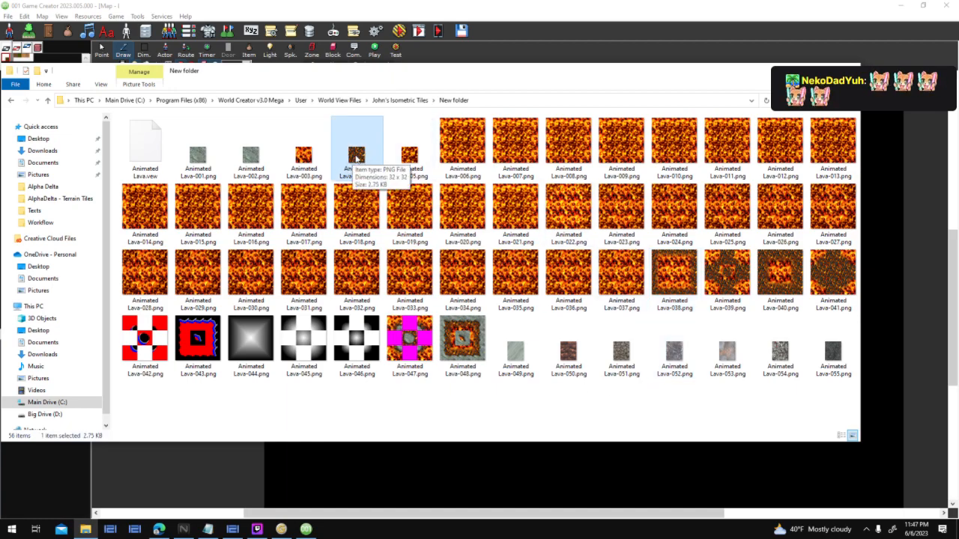
Step: Switch to World Creator and start opening a tile for Texture 3, browsing to Program Files (x86), World Creator v3.0 Mega, User
left_click(232, 530)
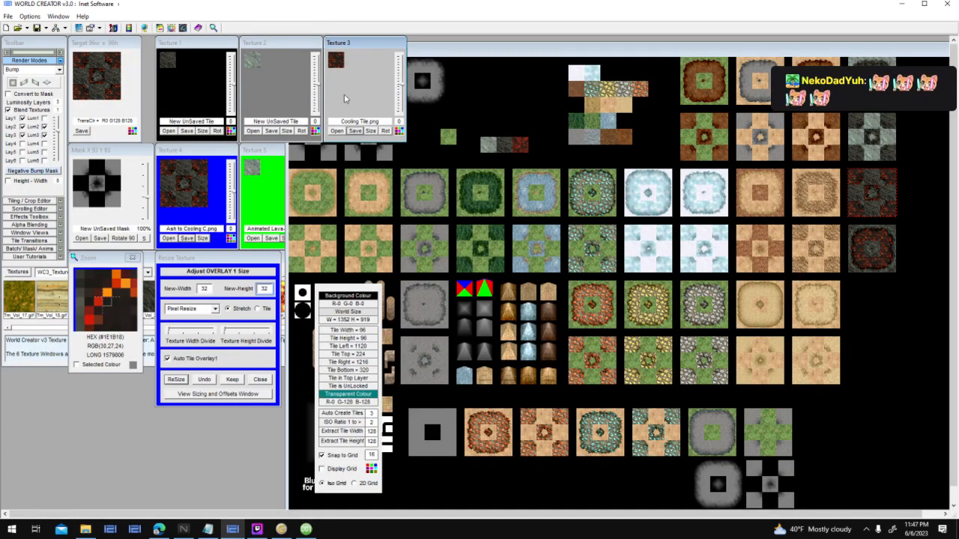
left_click(332, 131)
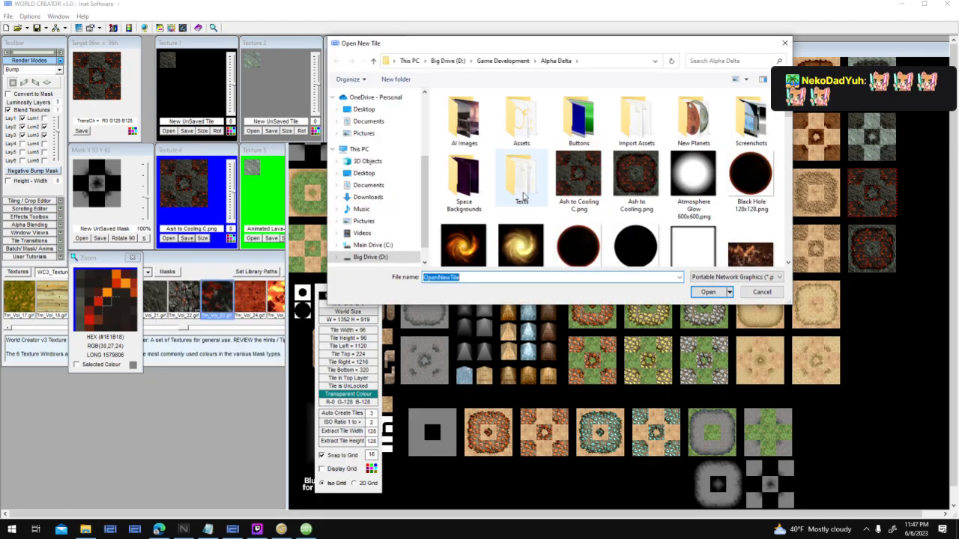
scroll(382, 195, "up", 3)
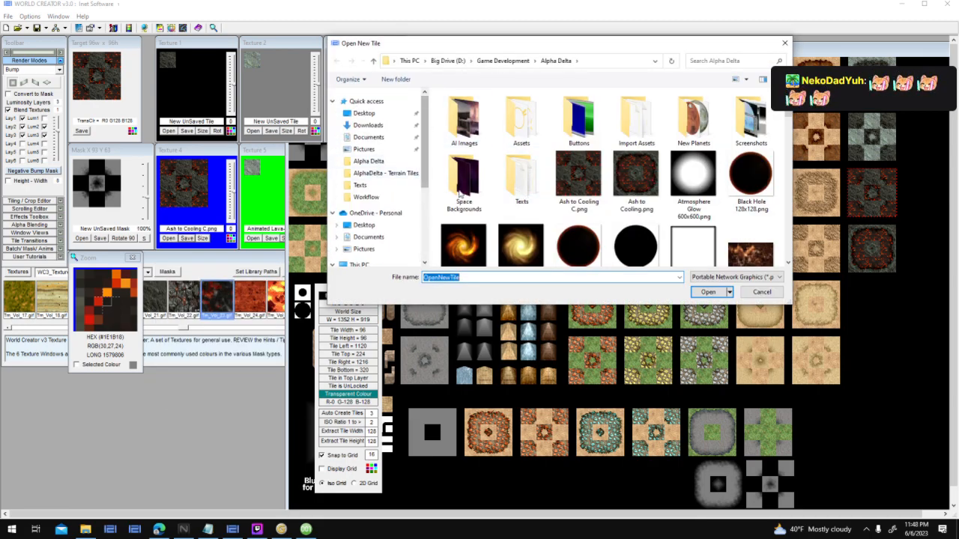
scroll(382, 191, "down", 3)
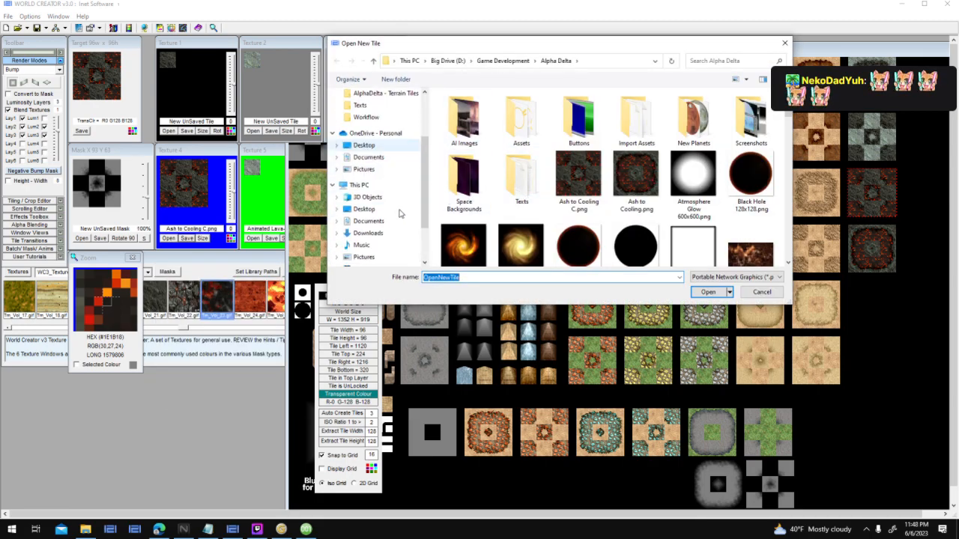
scroll(378, 187, "down", 2)
left_click(373, 228)
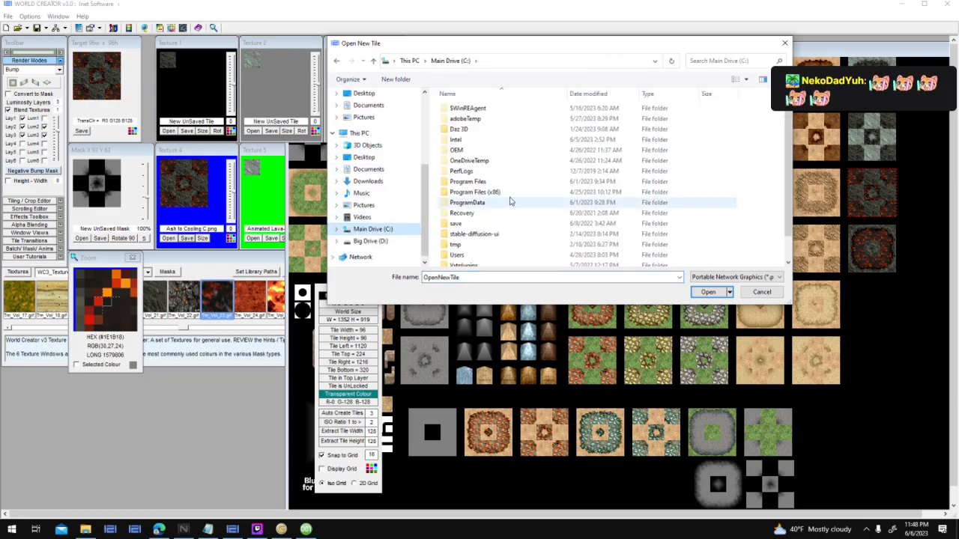
scroll(553, 241, "down", 10)
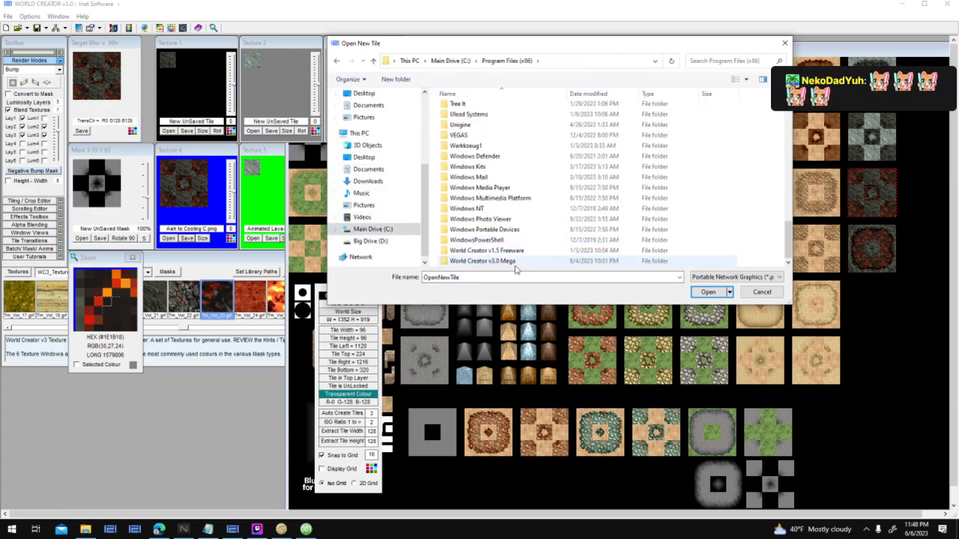
double_click(518, 255)
double_click(487, 161)
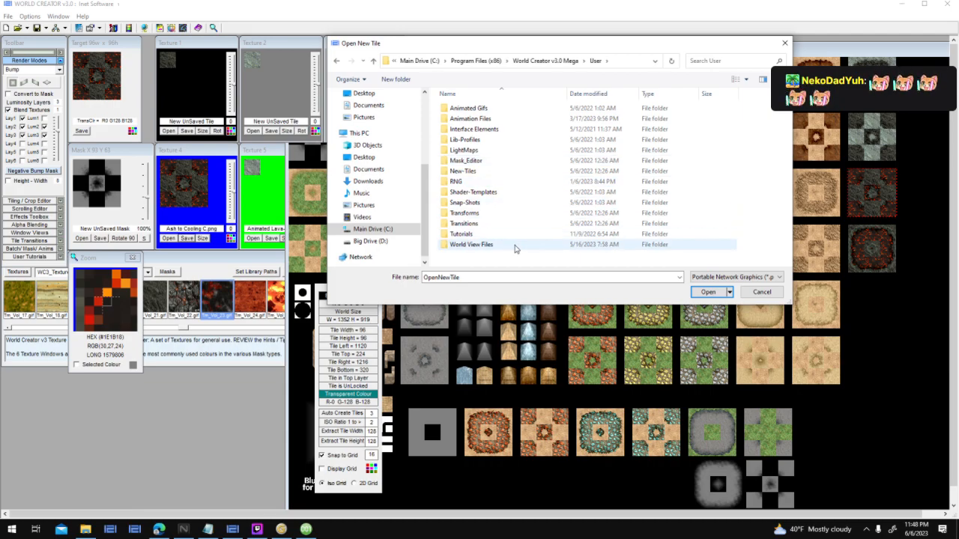
Step: Load Animated Lava-004.png from New folder in World View Files' Isometric Tiles into Texture 3 and place it on an empty World Viewer spot
double_click(517, 248)
key("j")
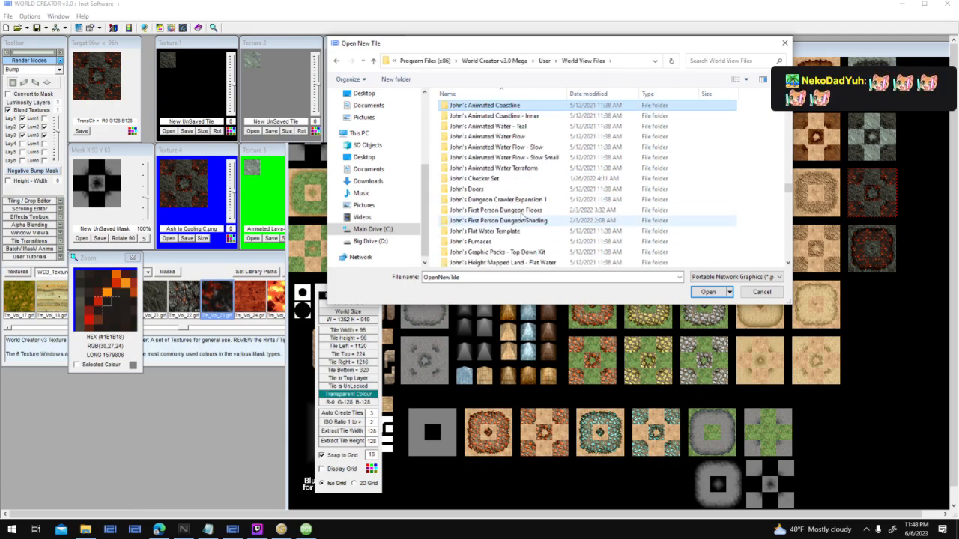
scroll(512, 217, "down", 7)
scroll(541, 244, "down", 3)
double_click(511, 171)
double_click(464, 109)
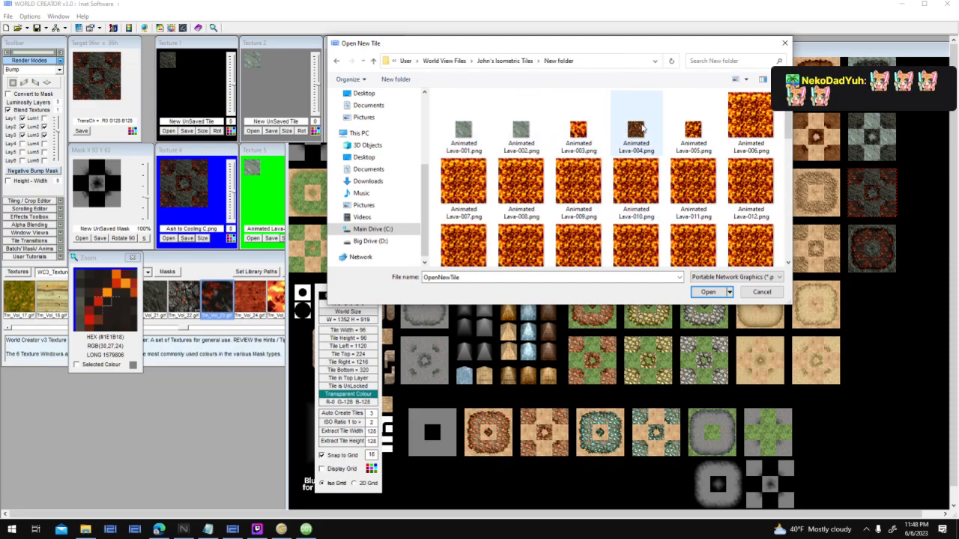
double_click(639, 130)
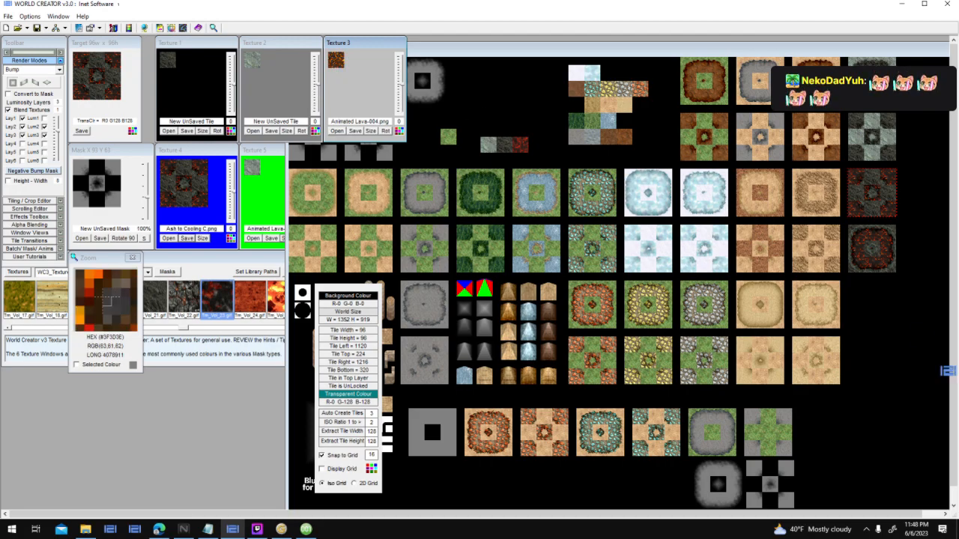
left_click_drag(901, 338, 902, 377)
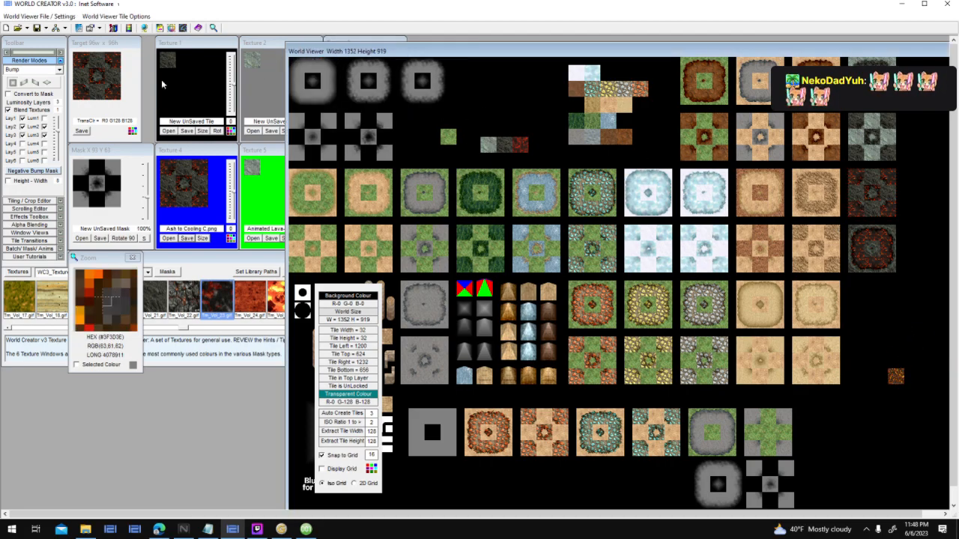
Step: Render the cross-shaped ash-to-cooling-lava transition in Bump mode and place the 96x96 result on an empty World Viewer spot above the lava tile
left_click(13, 83)
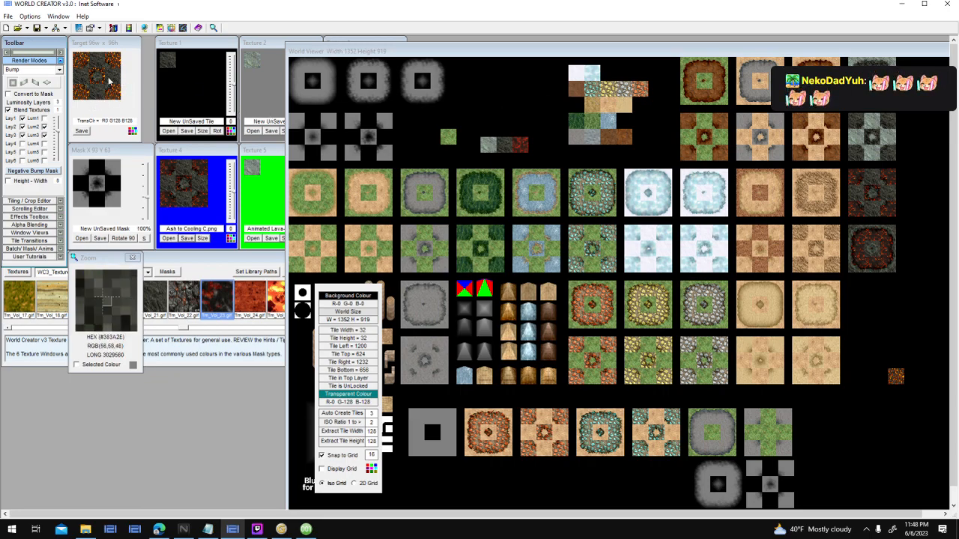
left_click_drag(96, 73, 370, 143)
left_click_drag(924, 333, 923, 339)
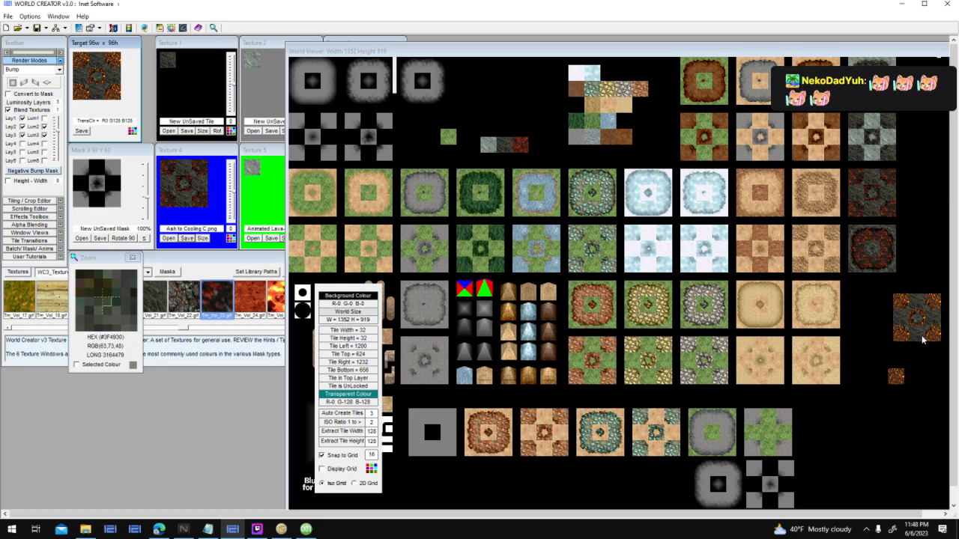
left_click(878, 331)
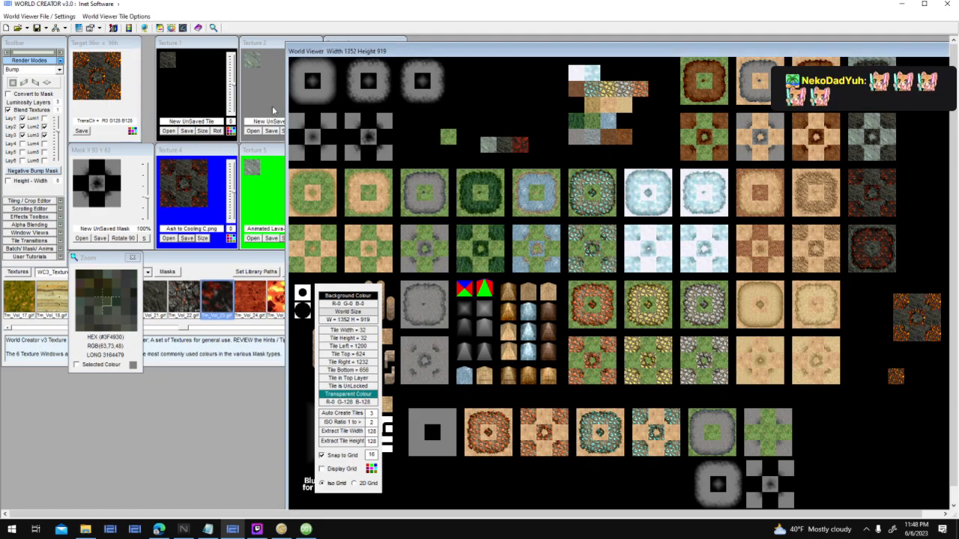
Step: Load the rounded-square concave mask from the World Viewer and place the rendered transition beside the cross-shaped one
left_click_drag(716, 473, 86, 180)
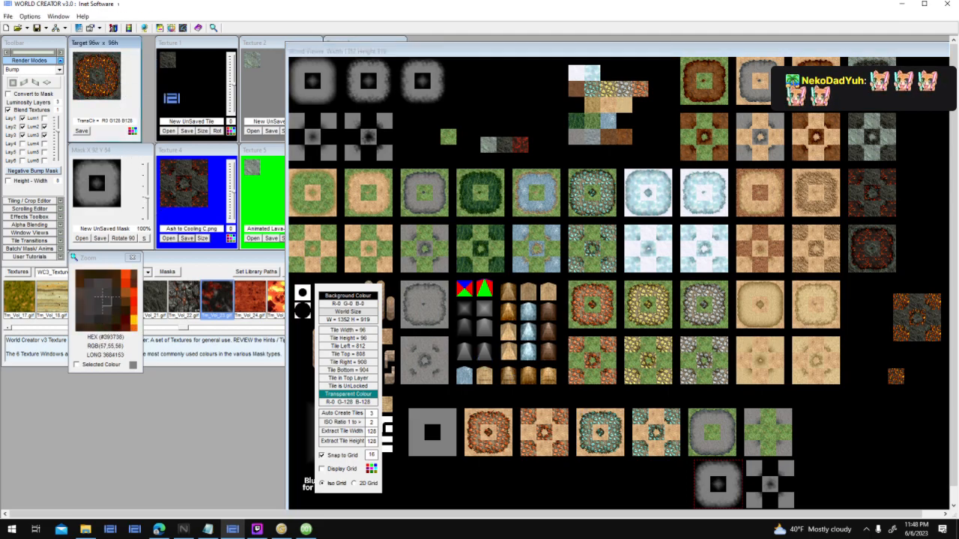
left_click(874, 328)
left_click_drag(871, 325, 923, 314)
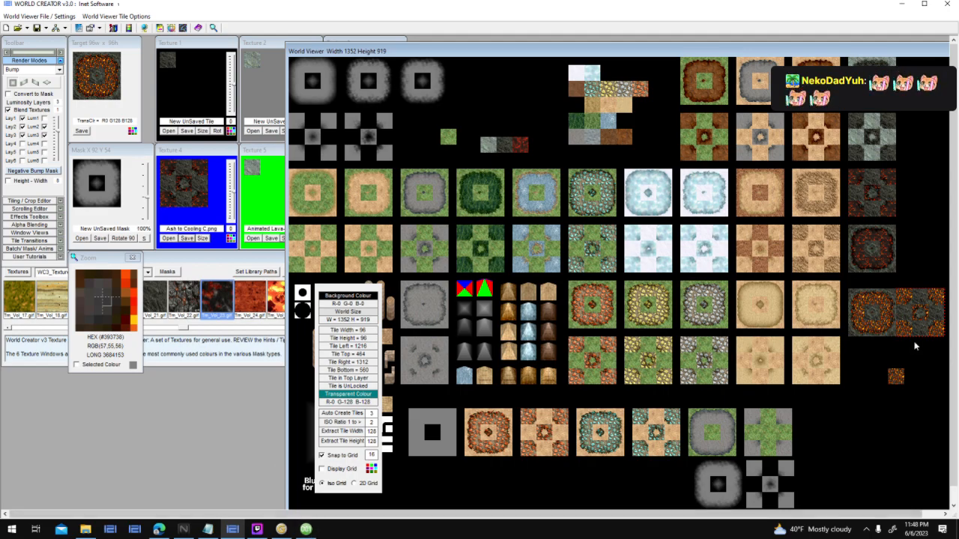
Step: Copy the new concave transition into Texture 4 and save it over Ash to Cooling.png in the Alpha Delta folder
left_click_drag(692, 297, 180, 187)
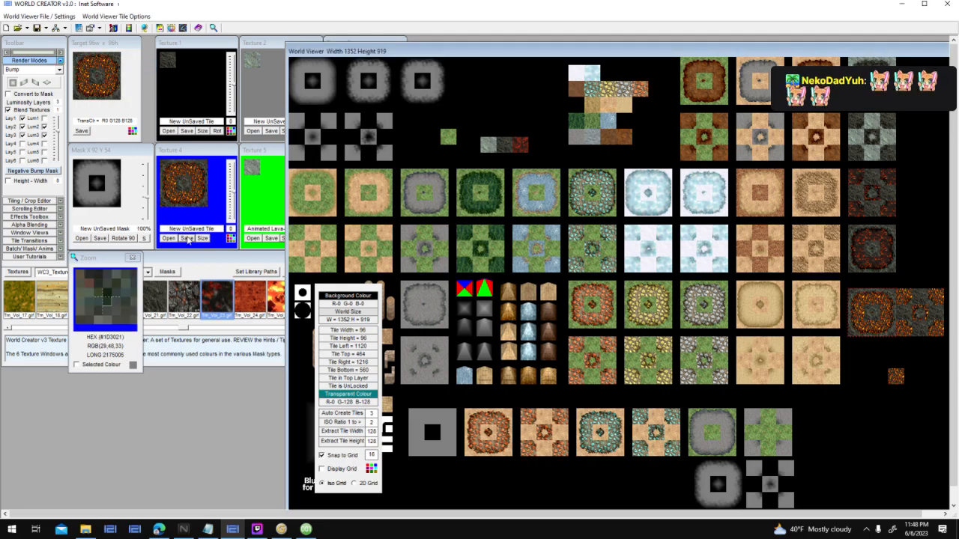
left_click(187, 238)
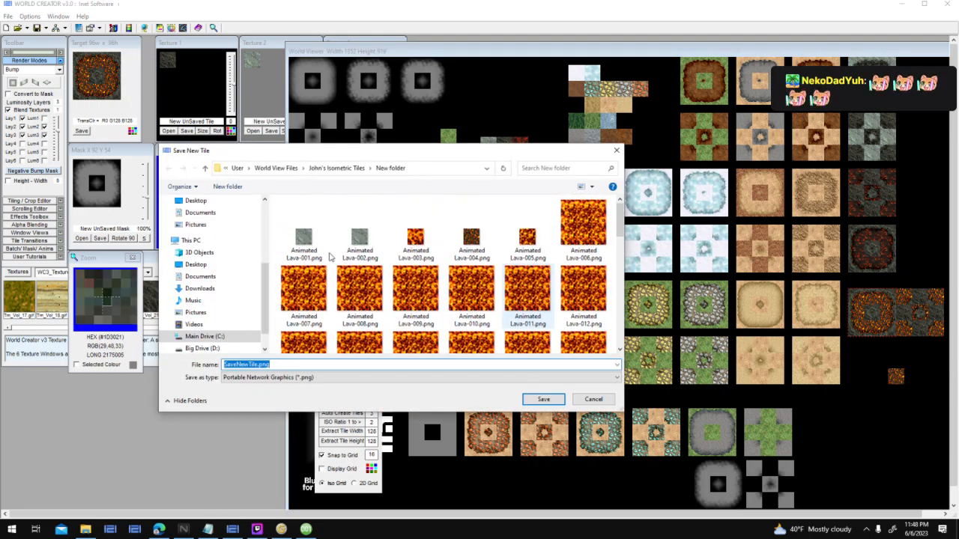
scroll(266, 254, "up", 5)
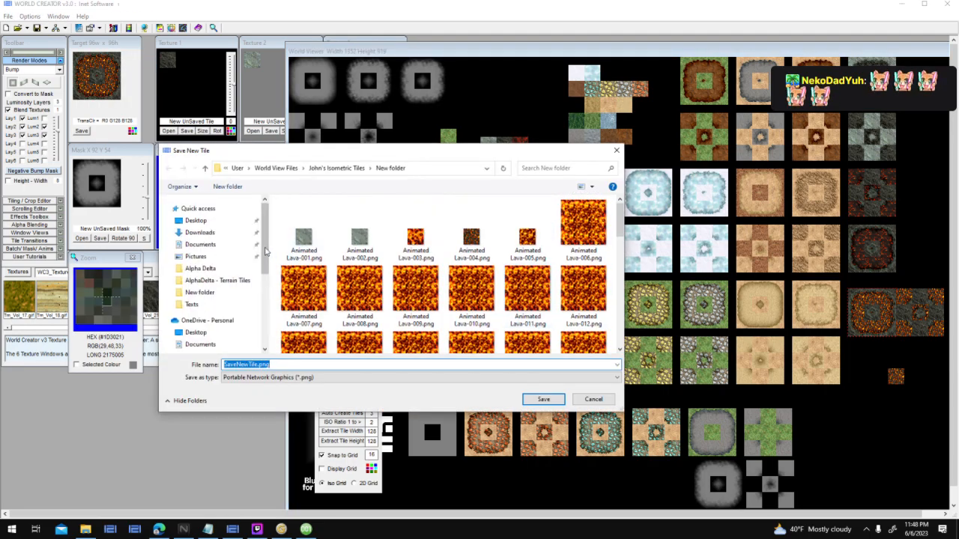
left_click(217, 280)
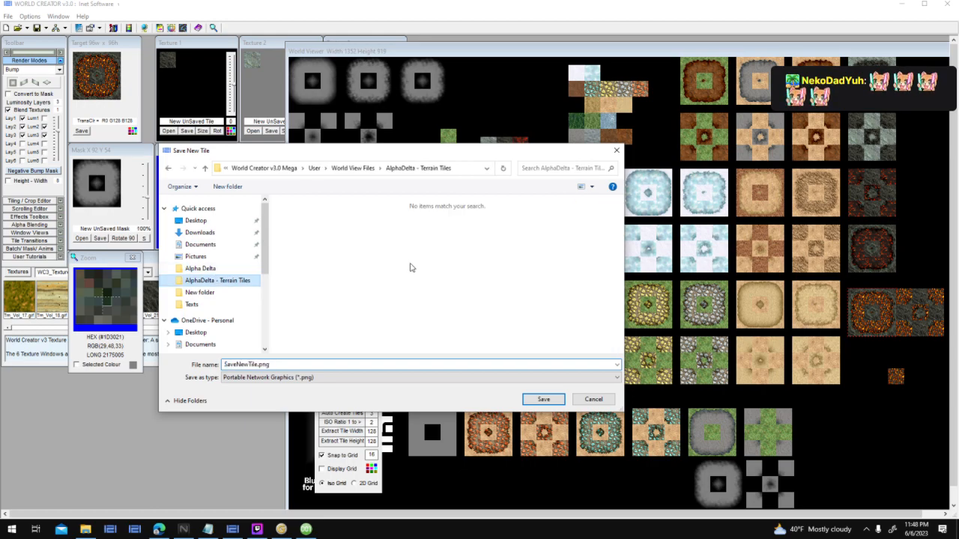
left_click(203, 268)
double_click(473, 292)
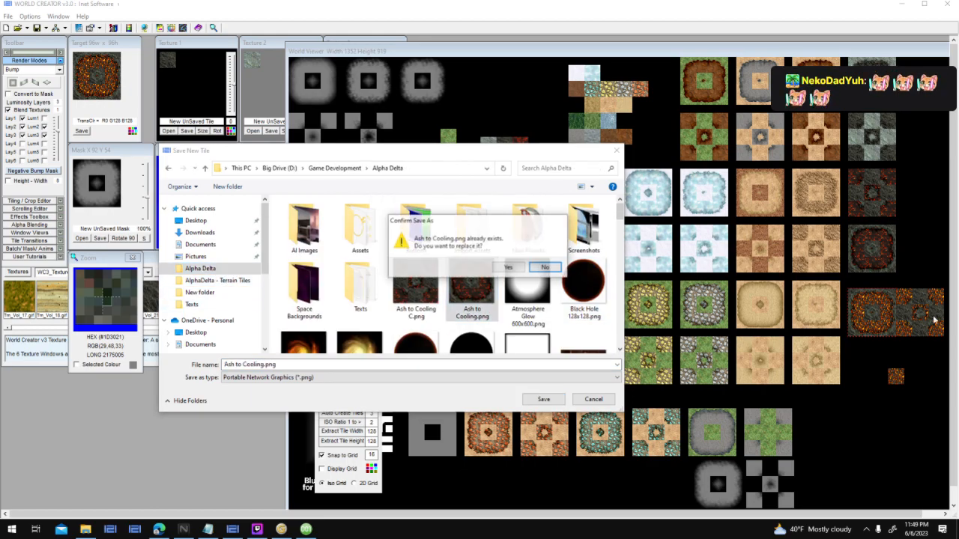
left_click(528, 268)
Step: Copy the new cross-shaped transition into Texture 4 and save it over Ash to Cooling C.png
left_click_drag(928, 292, 566, 304)
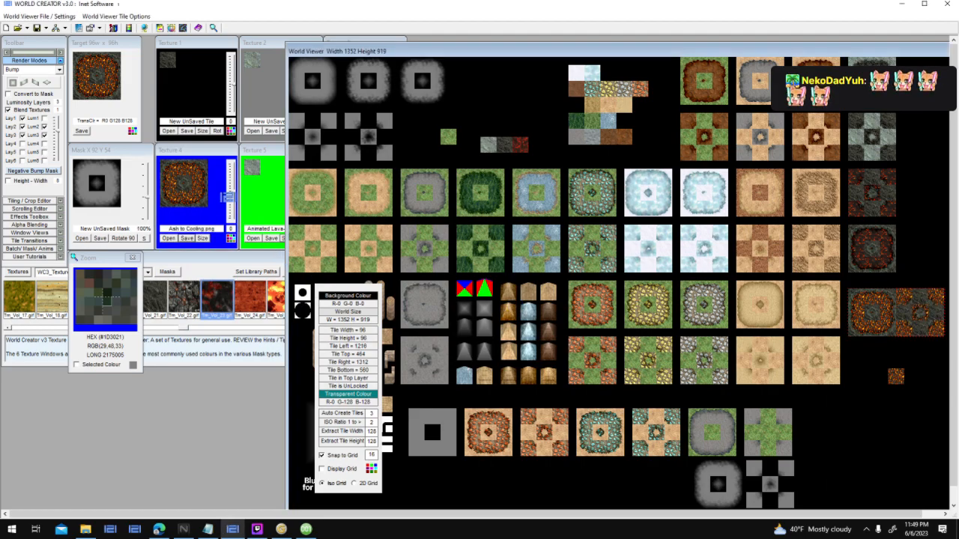
left_click_drag(225, 197, 221, 196)
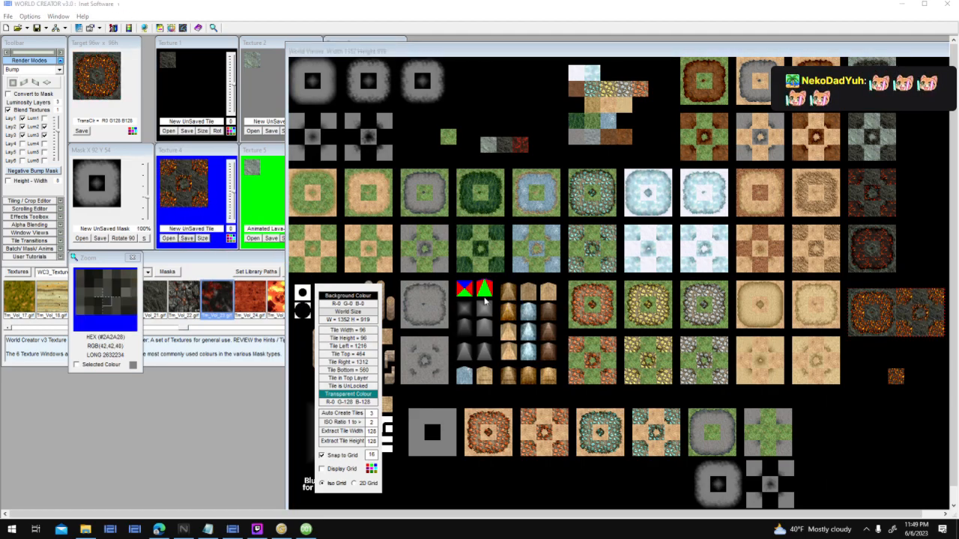
double_click(407, 290)
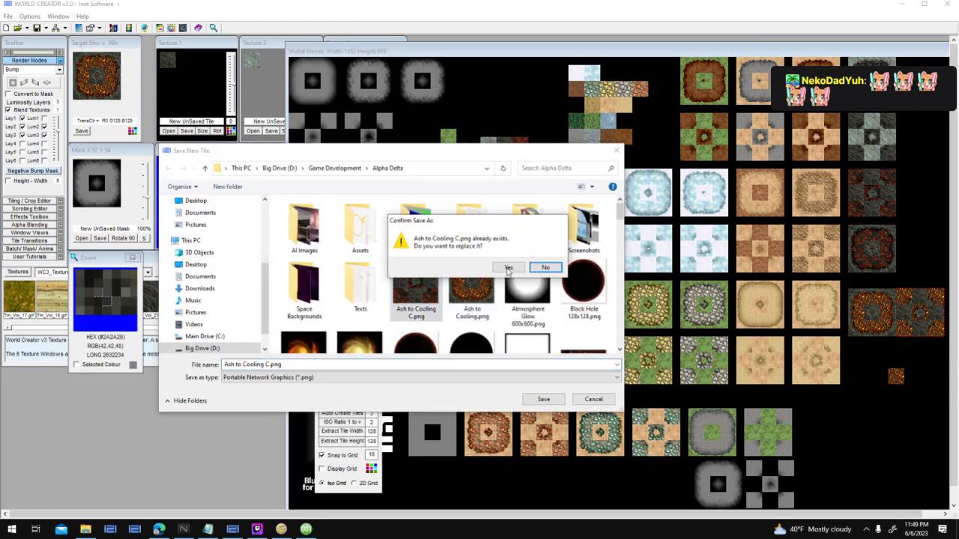
left_click(508, 268)
Step: Save the 32x32 cooling lava tile from Texture 4 over Cooling Tile.png in the Alpha Delta folder
left_click(187, 238)
left_click(482, 281)
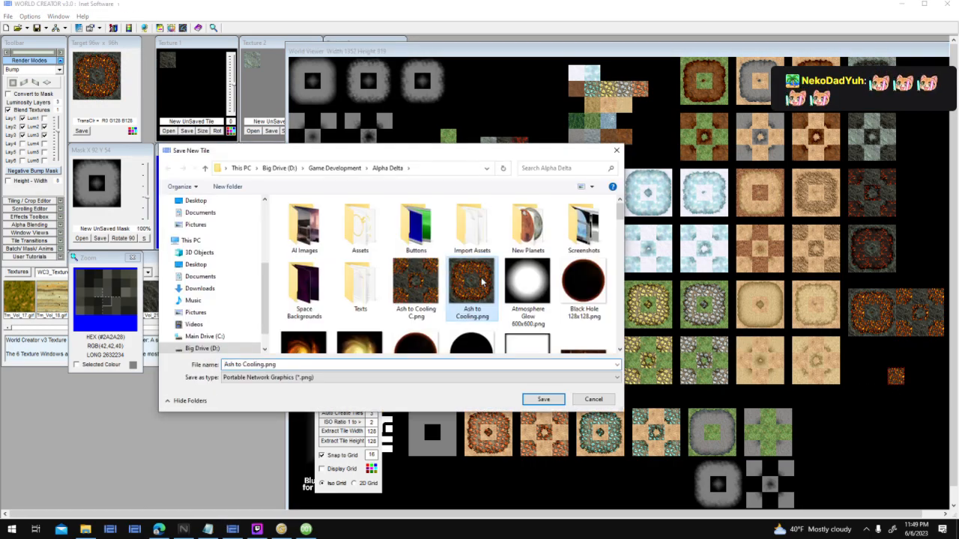
scroll(482, 281, "down", 2)
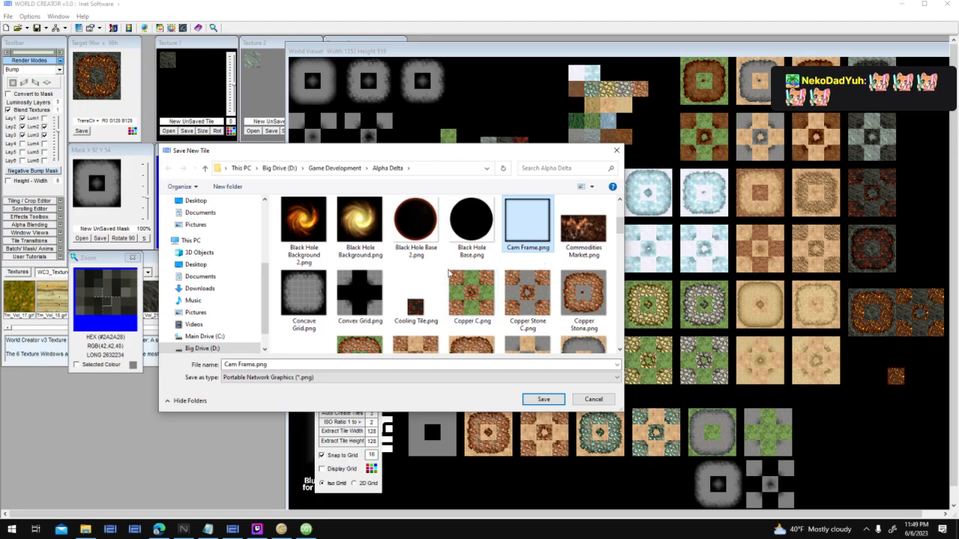
double_click(415, 299)
left_click(517, 272)
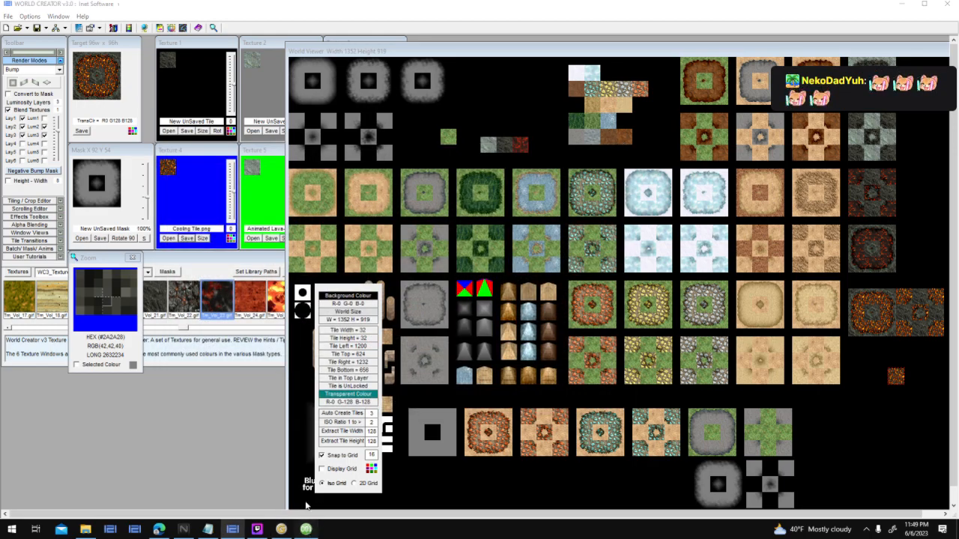
Step: Switch to 001 Game Creator and replace the selected Ground tile's graphic with the updated Cooling Tile.png
left_click(306, 528)
right_click(425, 193)
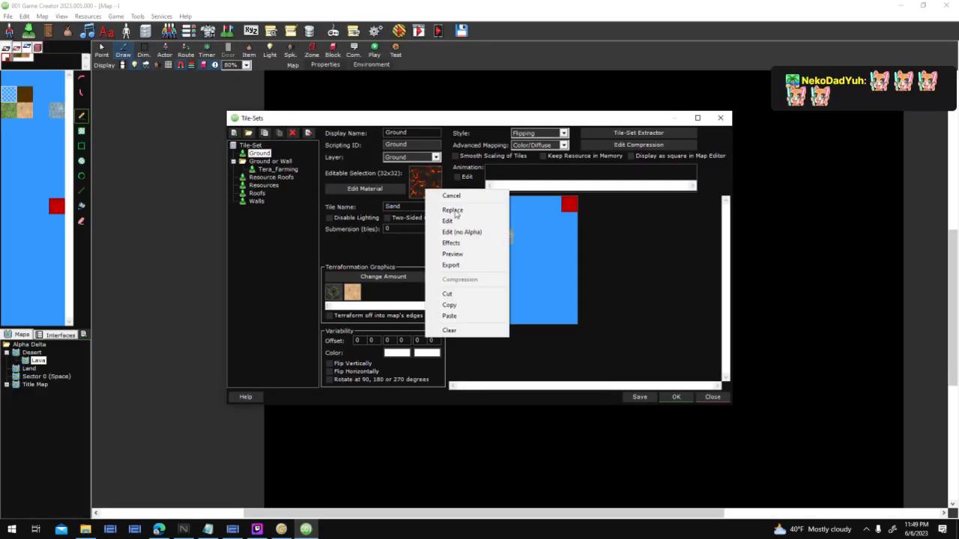
left_click(462, 209)
left_click(567, 292)
key("c")
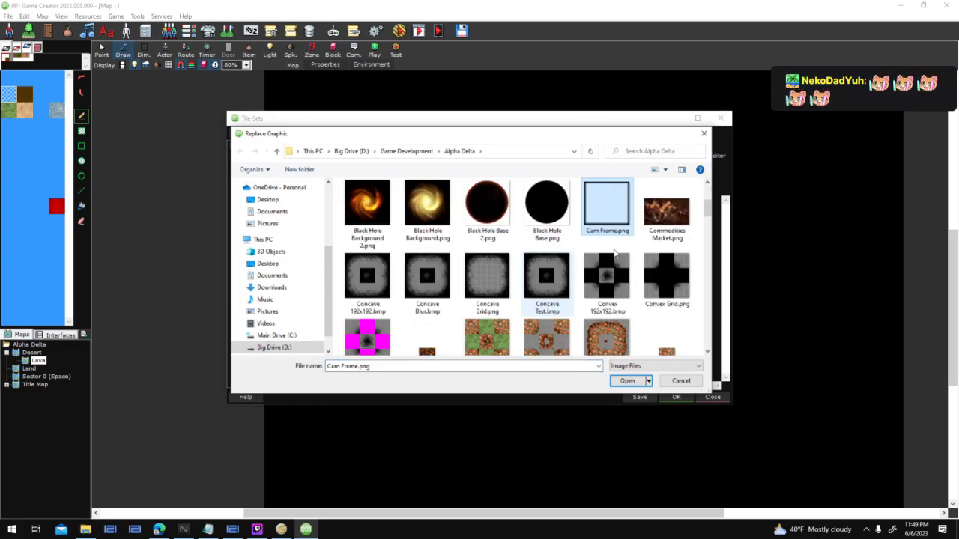
double_click(422, 346)
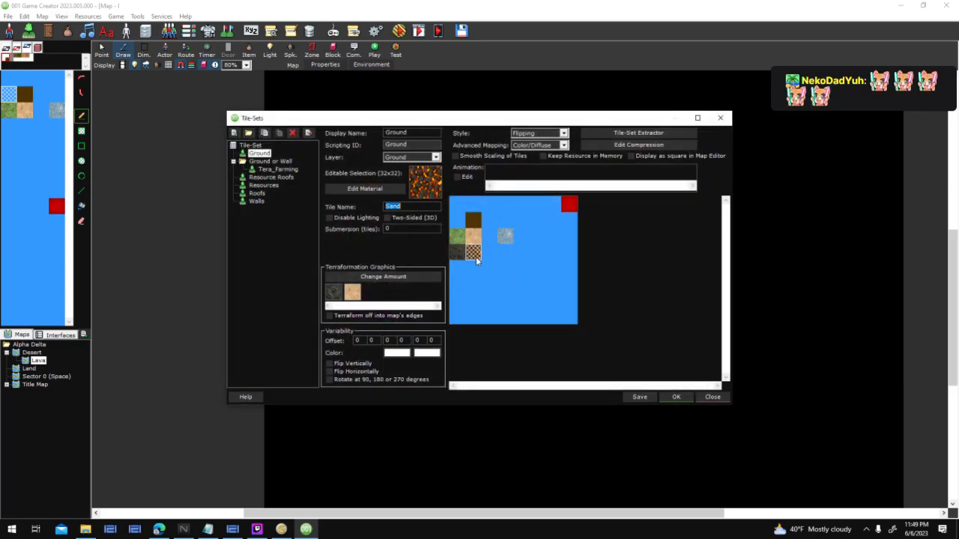
Step: In the tile's first terraformation, replace the concave graphic with Ash to Cooling.png and the convex graphic with Ash to Cooling C.png
double_click(341, 297)
right_click(409, 273)
left_click(412, 293)
double_click(672, 307)
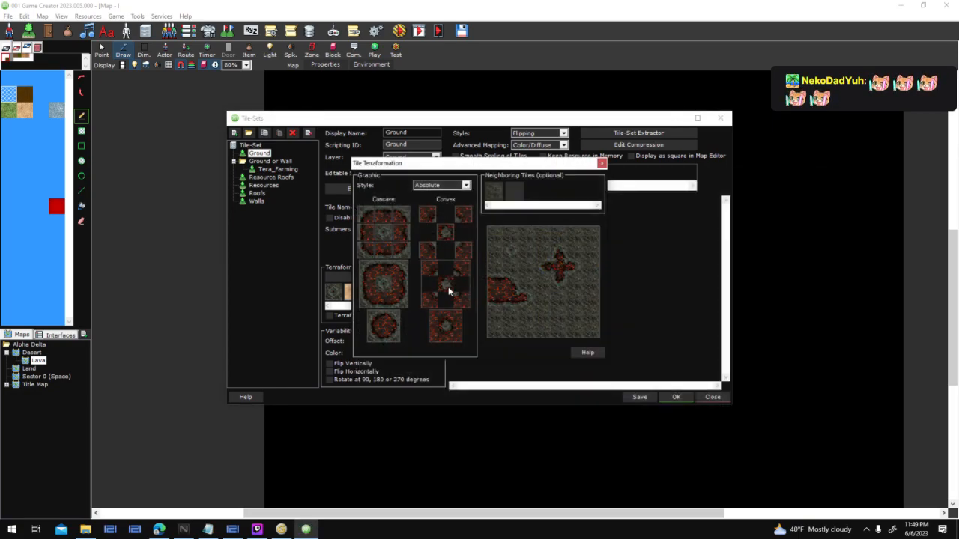
right_click(445, 288)
left_click(525, 305)
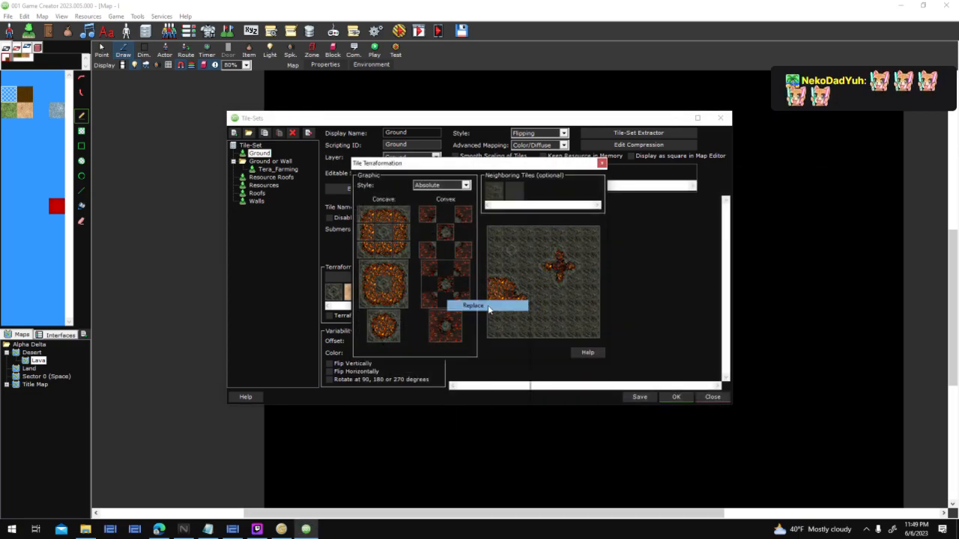
double_click(620, 293)
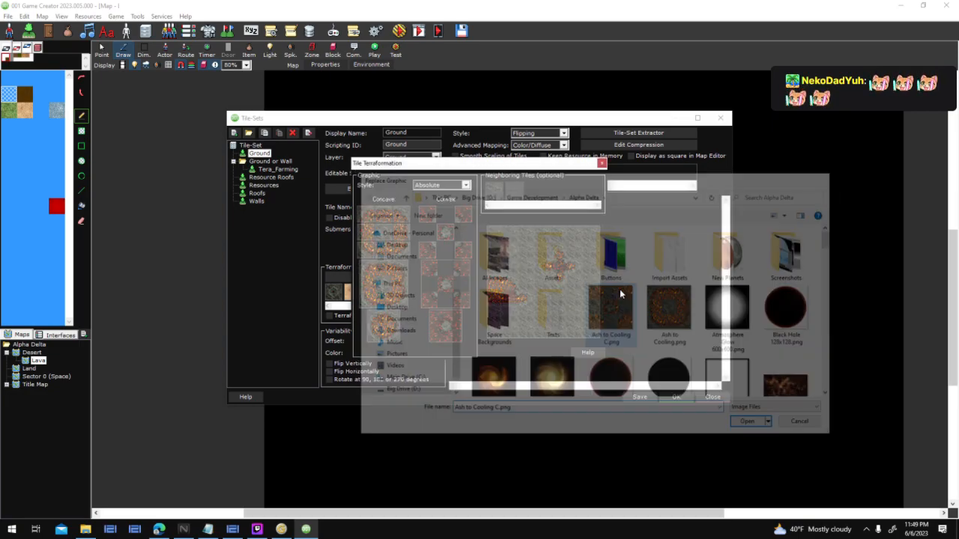
Step: Paint cooling lava patches in the terraformation preview to test the transitions, and close the terraformation settings
mouse_move(558, 322)
left_mouse_down()
mouse_move(529, 309)
mouse_move(527, 331)
mouse_move(544, 311)
mouse_move(543, 276)
mouse_move(524, 292)
left_mouse_up()
left_click_drag(573, 319, 594, 341)
mouse_move(509, 246)
left_mouse_down()
mouse_move(545, 259)
mouse_move(523, 237)
left_mouse_up()
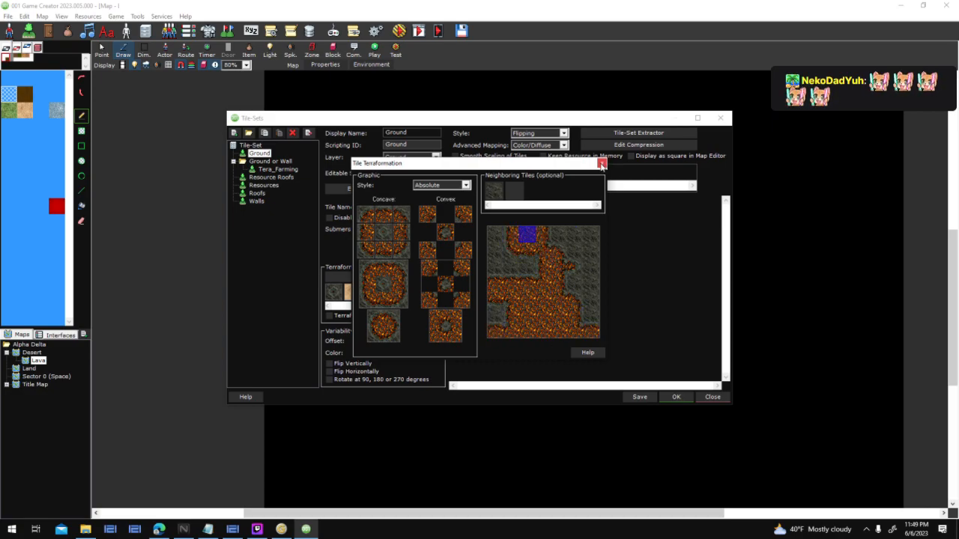
left_click(602, 165)
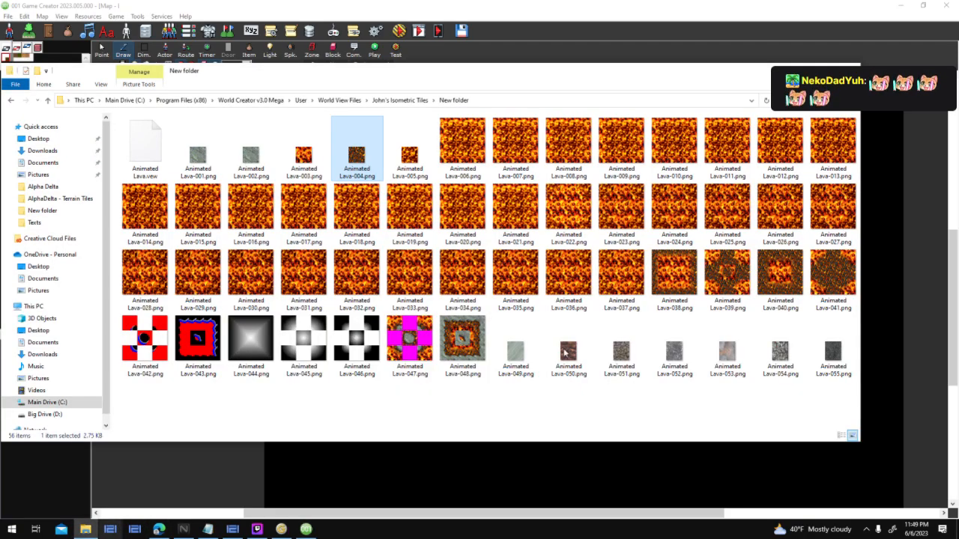
Step: Switch to File Explorer and compare the lava transition images Animated Lava-038.png through Animated Lava-041.png
left_click(85, 530)
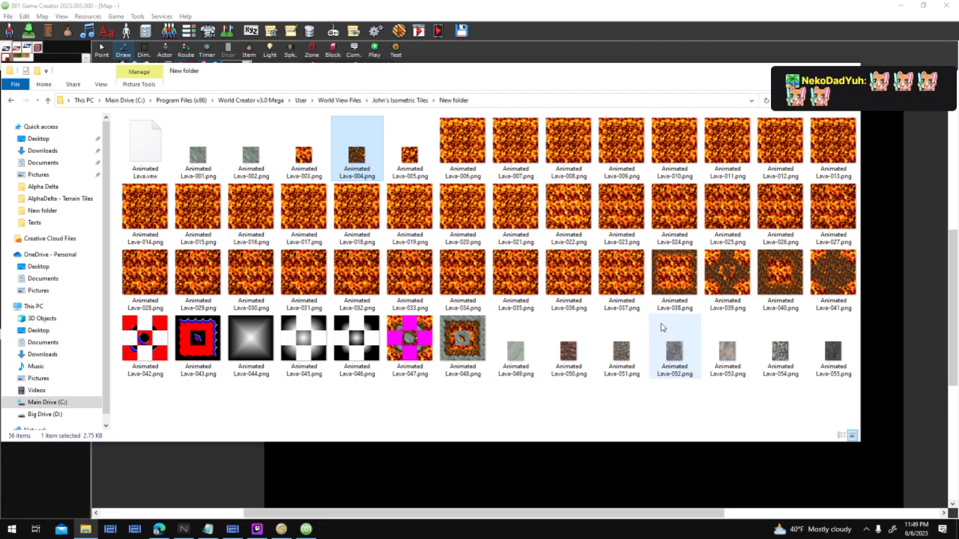
left_click(833, 289)
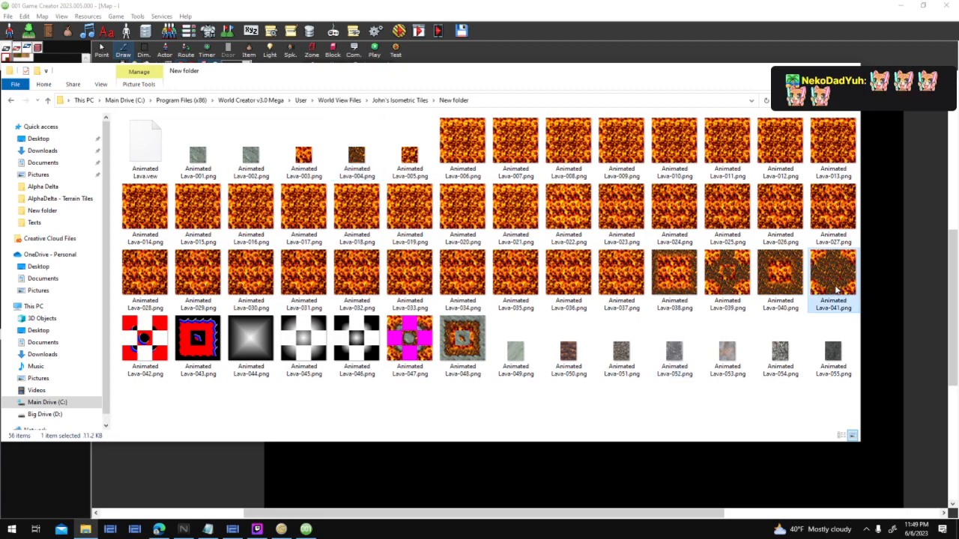
left_click(798, 289)
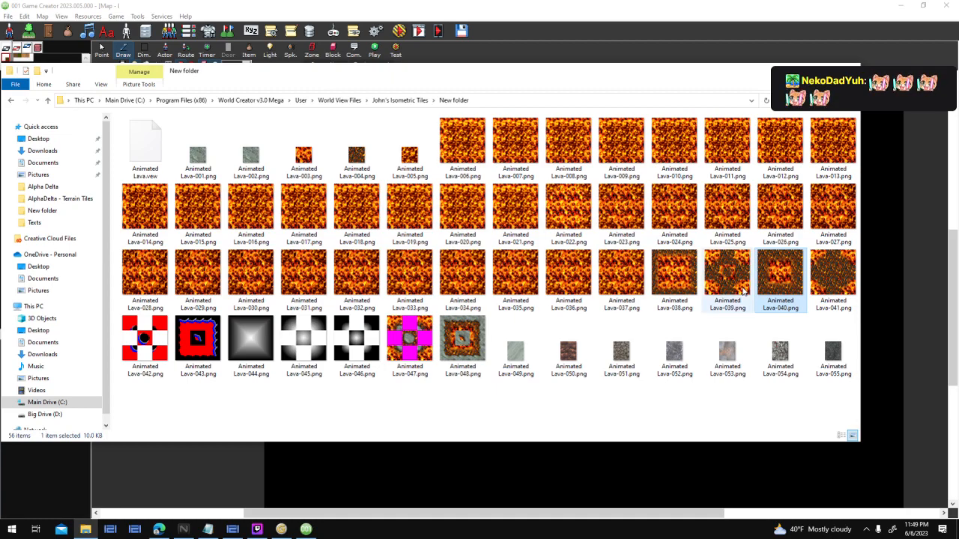
left_click(744, 292)
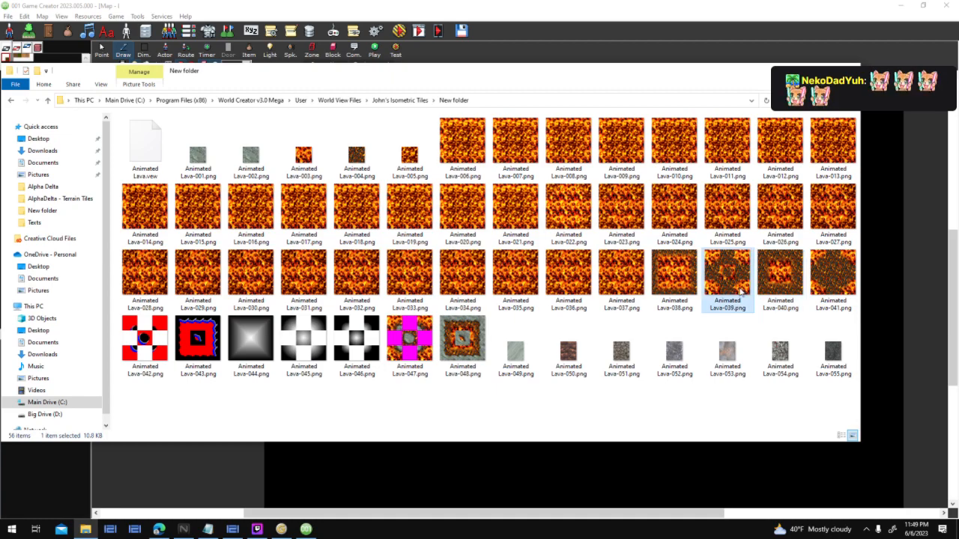
left_click(831, 281)
left_click(707, 290)
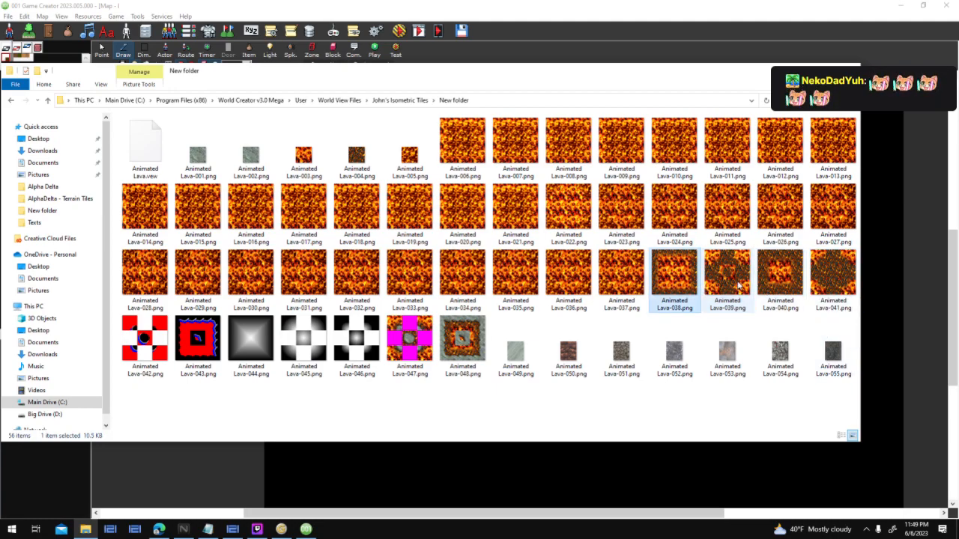
left_click(678, 286)
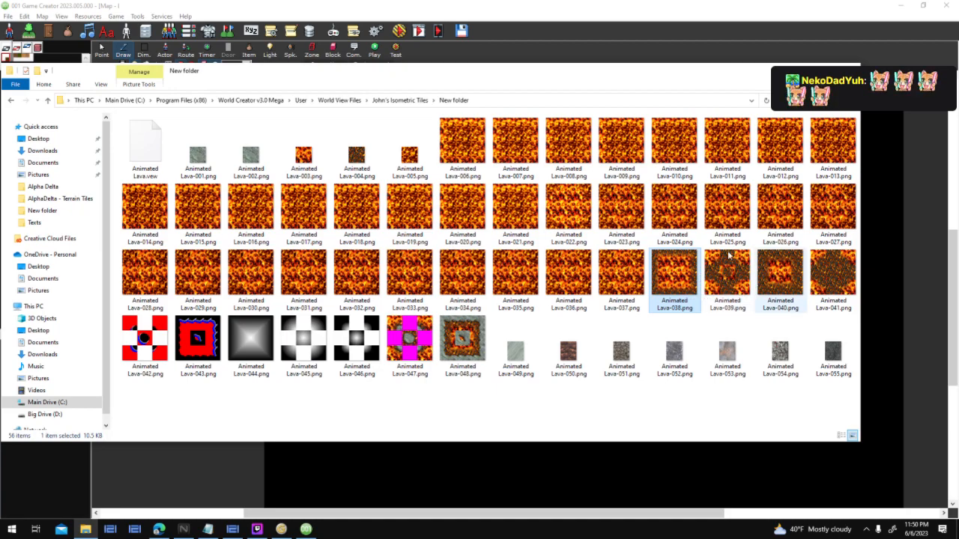
left_click(777, 282)
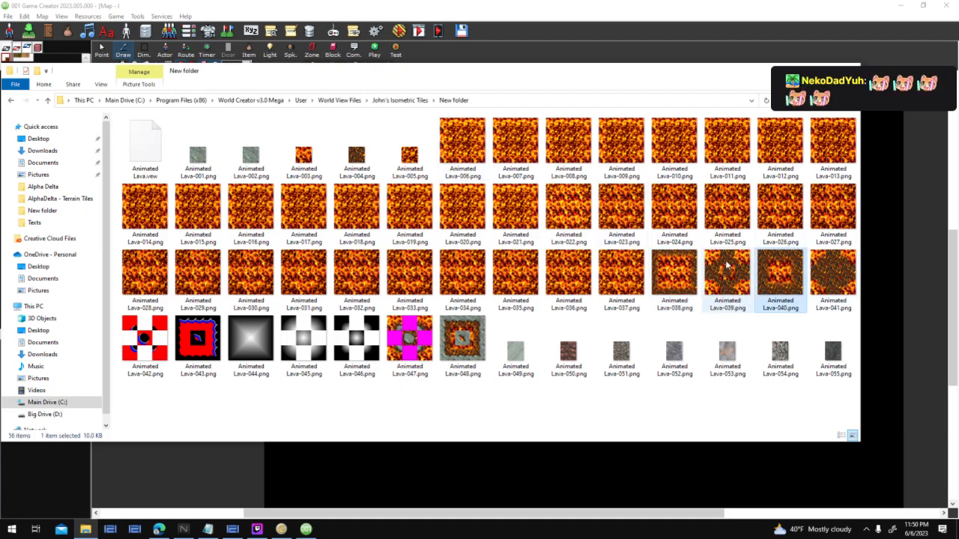
Step: Open Animated Lava-006.png and look through the following lava frames and transition images up to Animated Lava-043.png
left_click(466, 153)
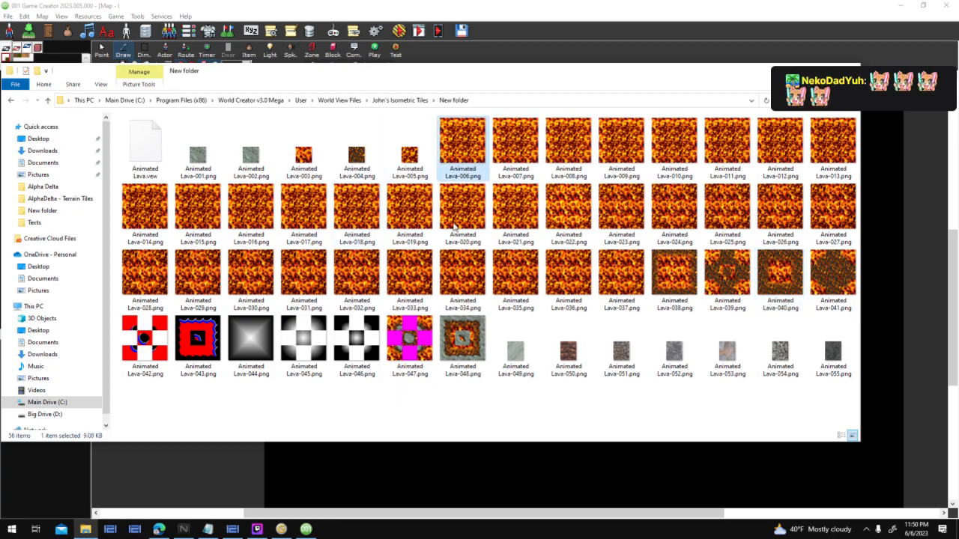
key("Return")
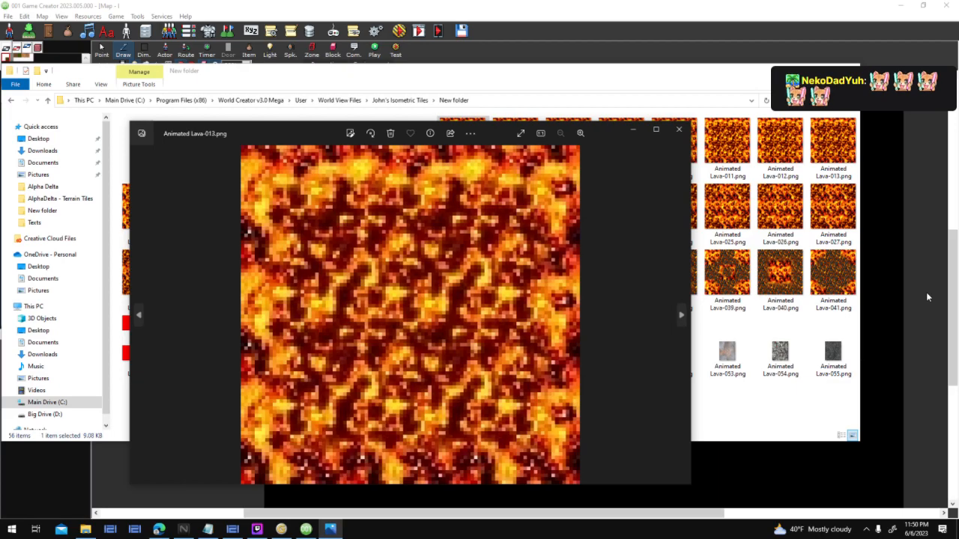
key("Right")
key("Right")
key("Right")
key("Right")
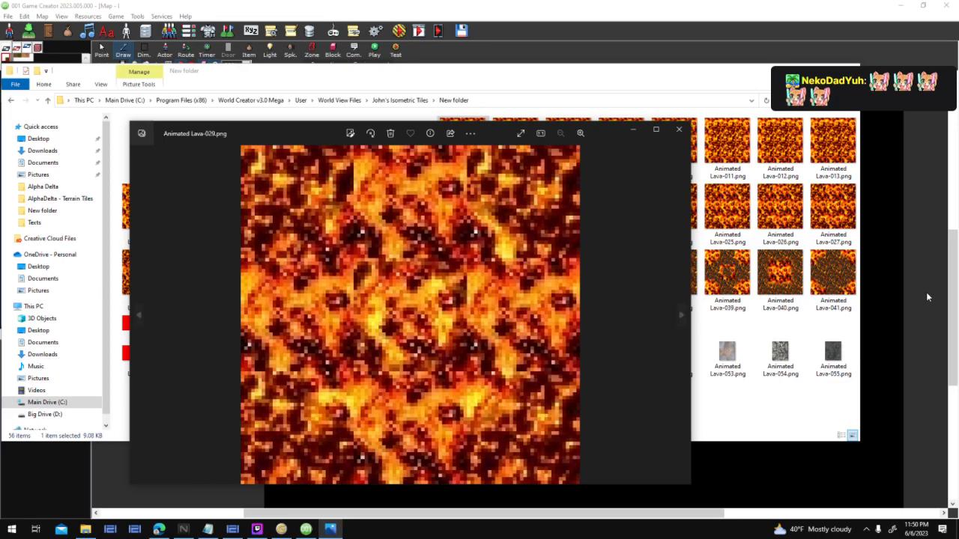
key("Right")
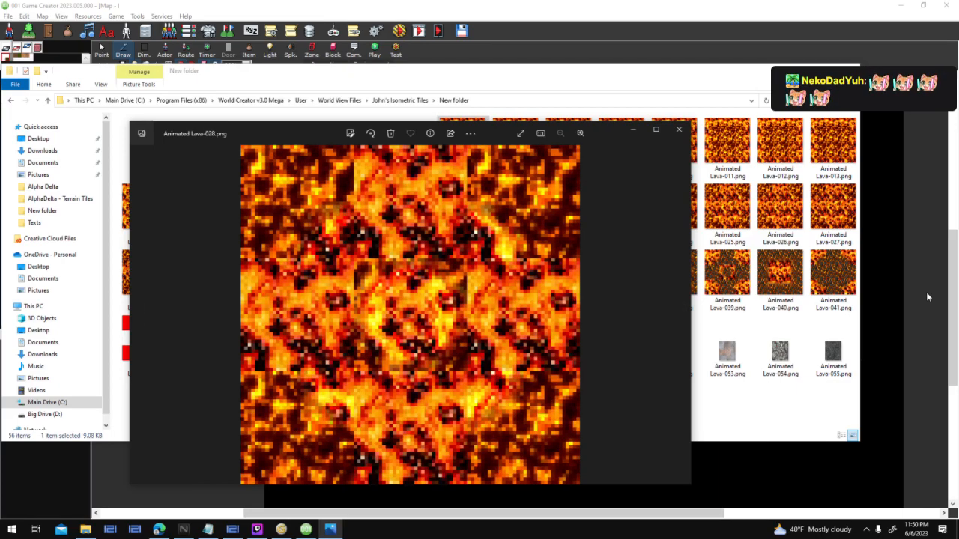
key("Right")
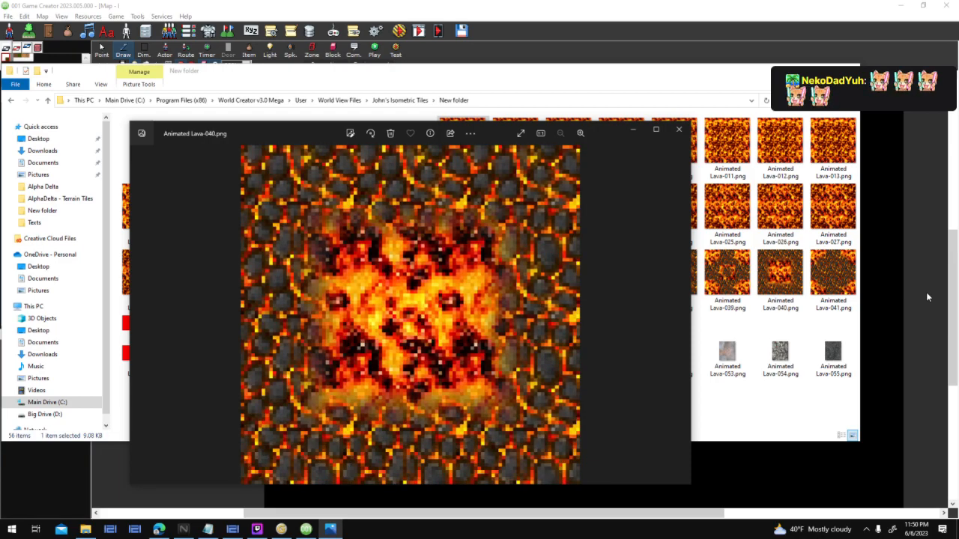
key("Right")
key("Right")
key("Right")
key("Right")
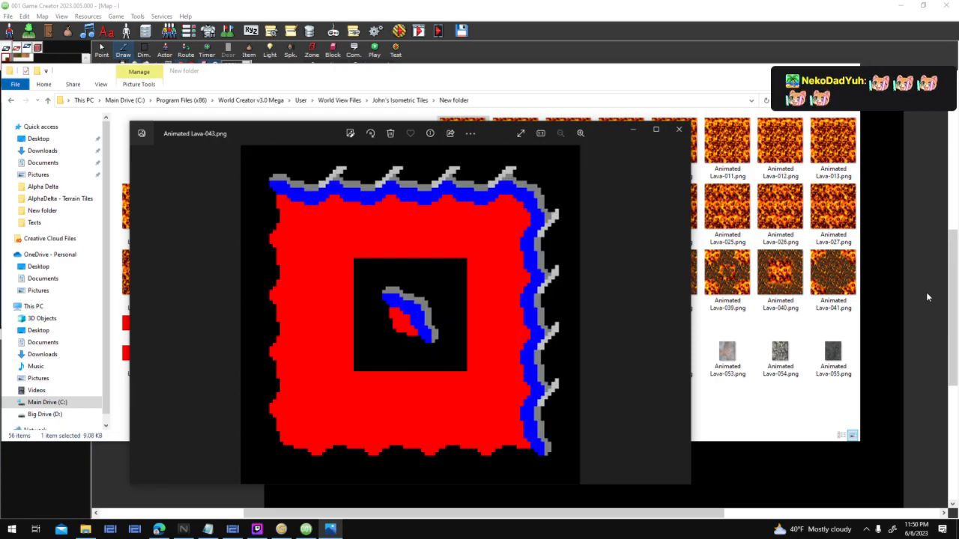
left_click(678, 141)
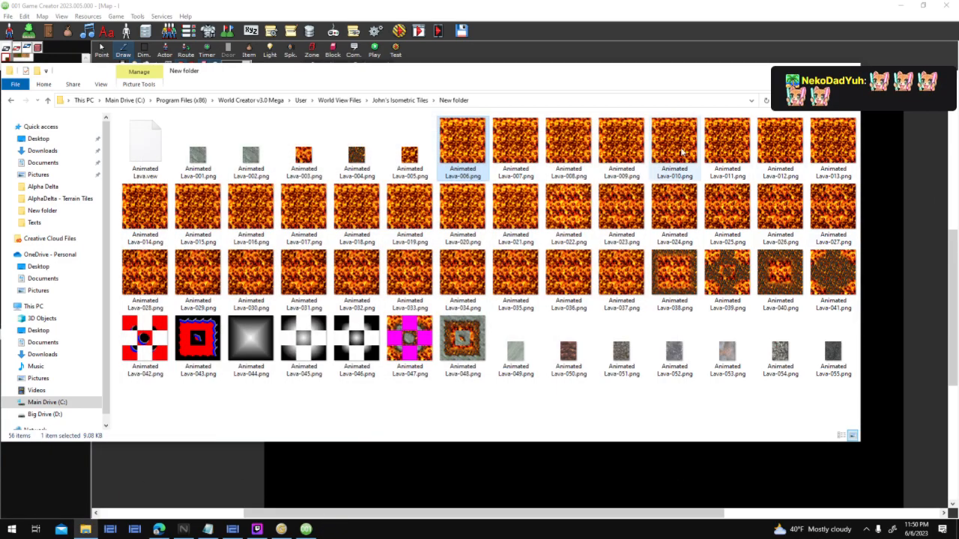
Step: View the mask image Animated Lava-046.png and the rock transition images Animated Lava-047.png and Animated Lava-048.png
double_click(358, 338)
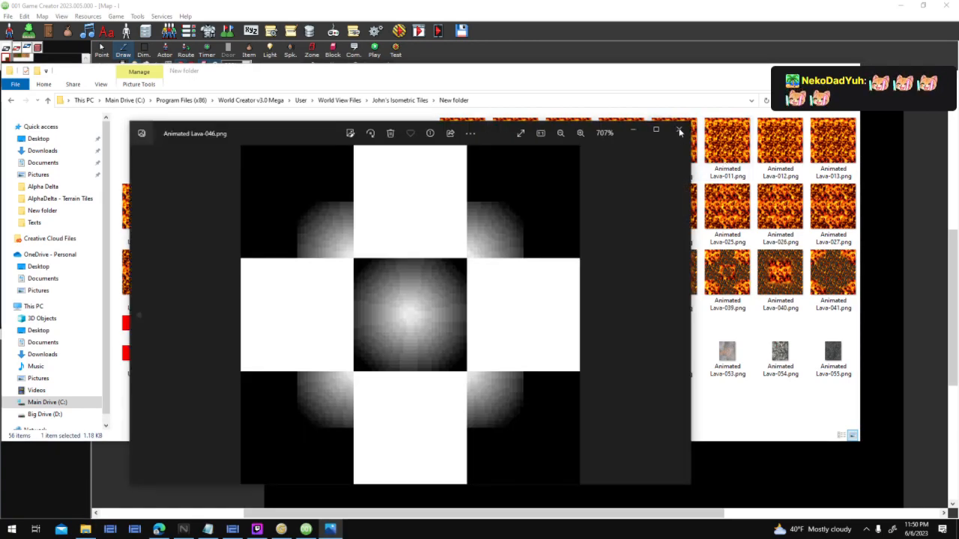
left_click(678, 131)
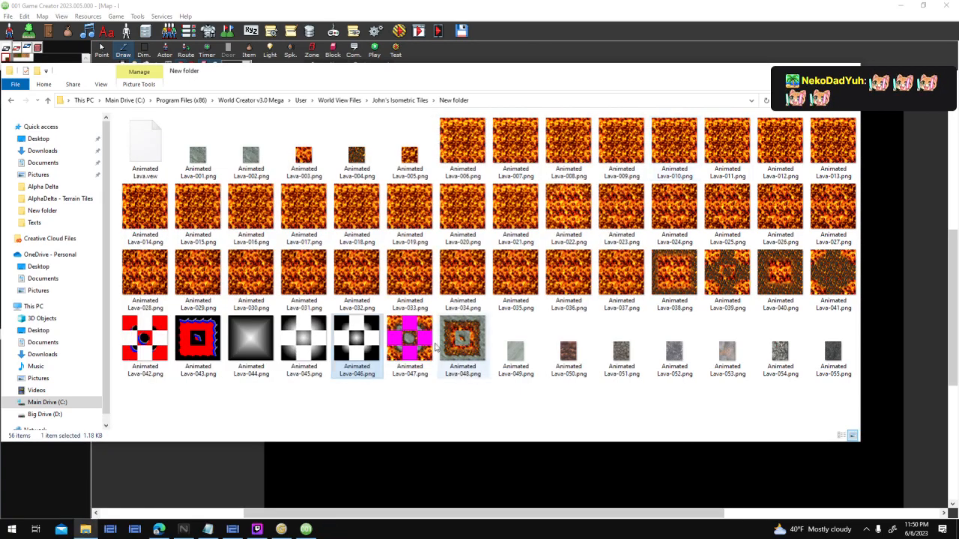
double_click(408, 341)
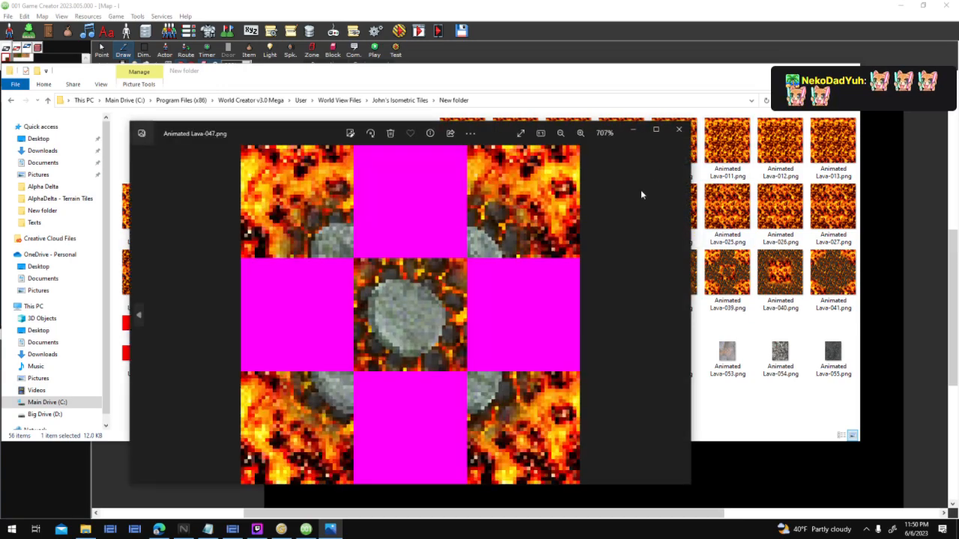
key("Right")
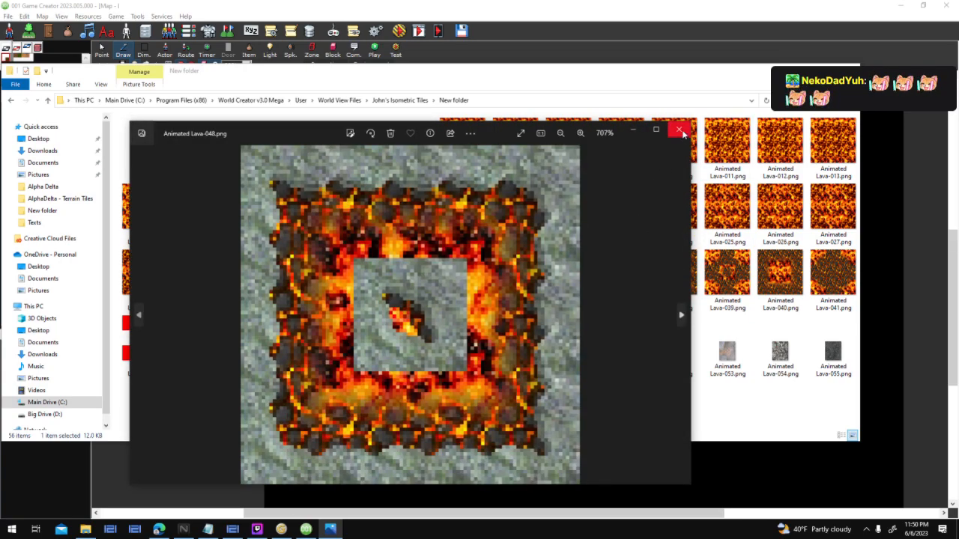
left_click(679, 131)
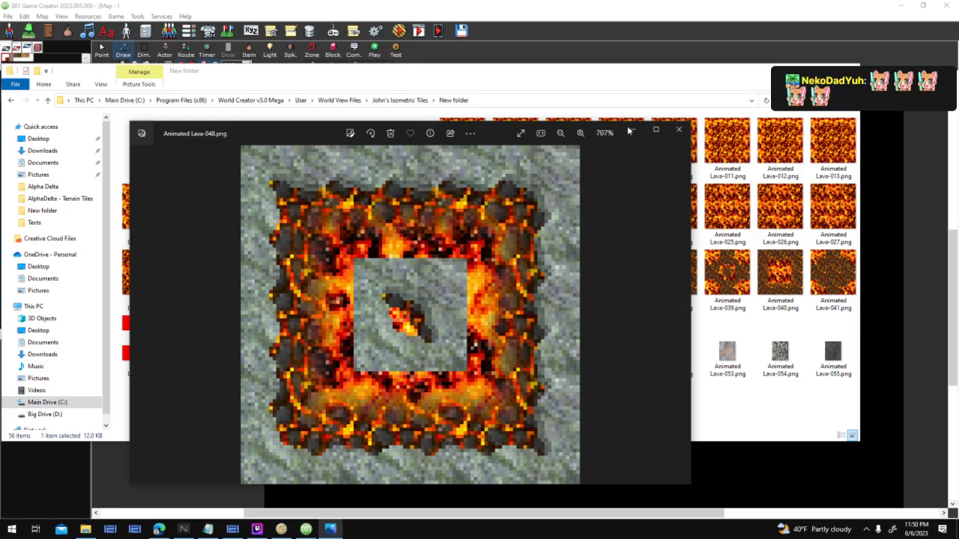
left_click(678, 129)
Step: View the transition masks Animated Lava-043.png and Animated Lava-042.png, and the lava-to-cooling transition Animated Lava-039.png
left_click(185, 324)
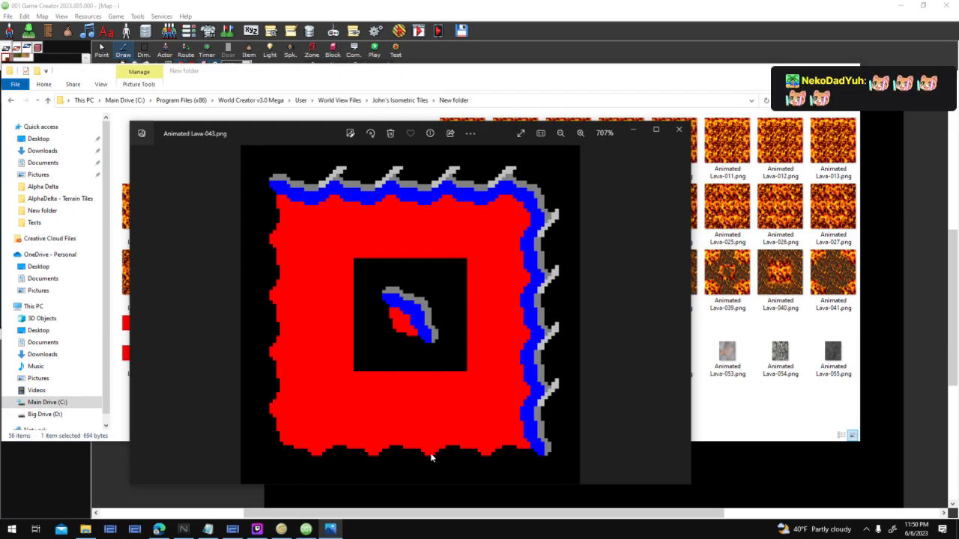
left_click(679, 129)
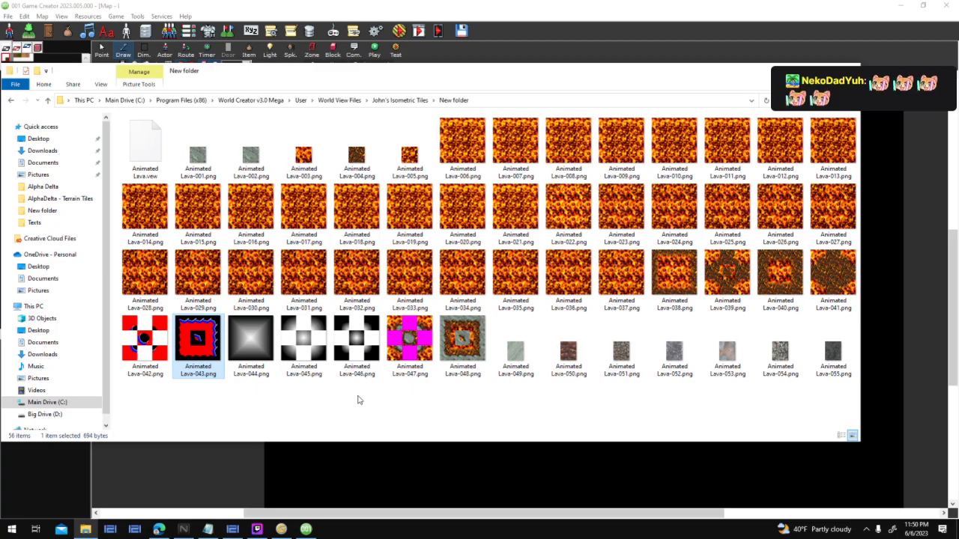
double_click(145, 342)
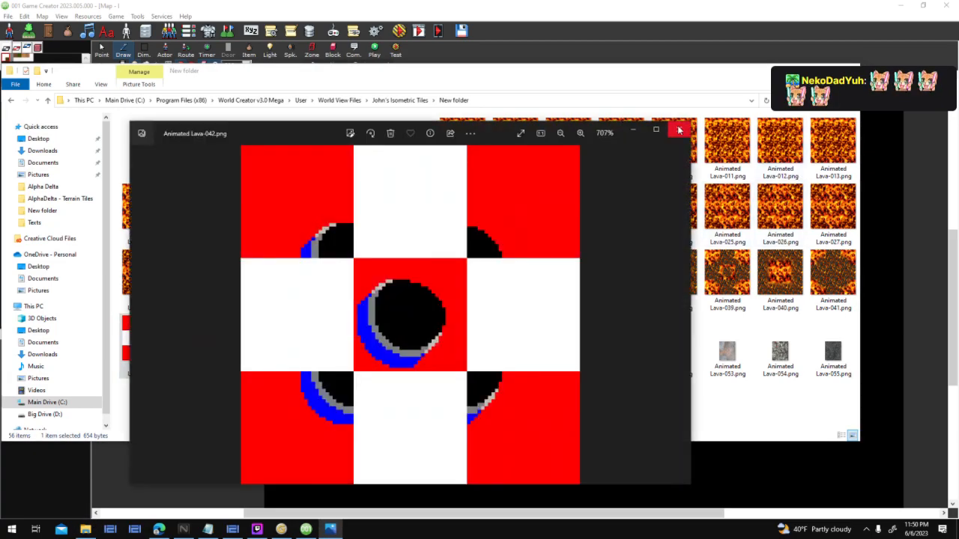
left_click(679, 130)
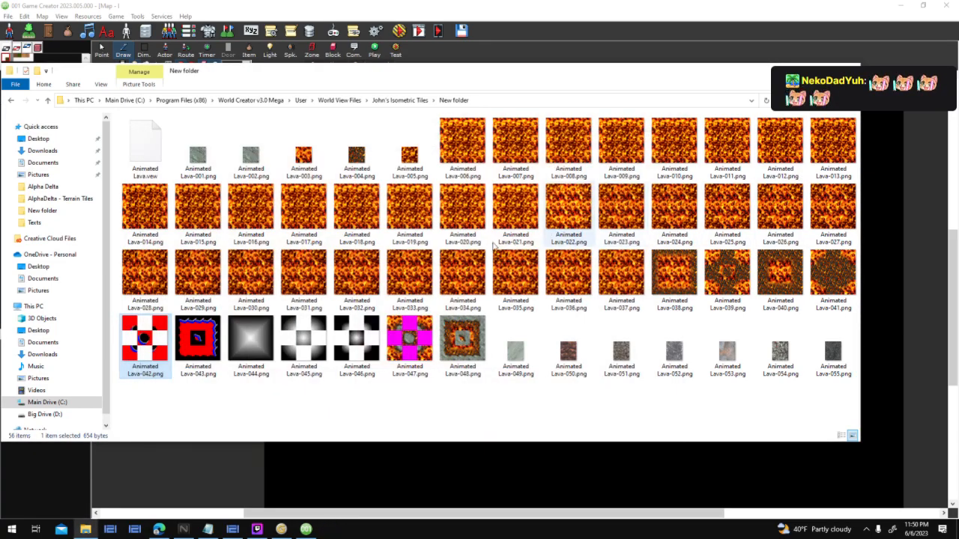
double_click(742, 279)
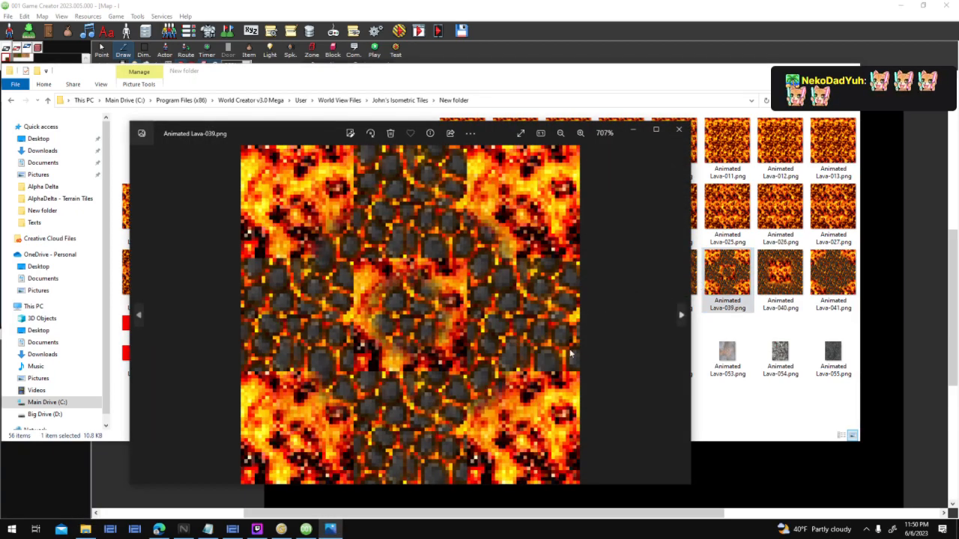
left_click(678, 130)
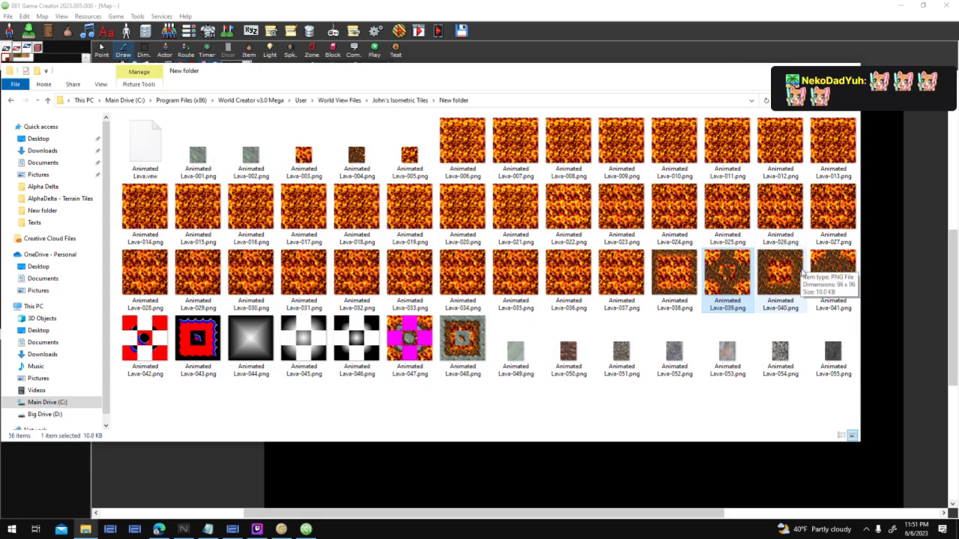
Step: In 001 Game Creator, start replacing the graphic of the empty Ground tile below the gray tile, browsing to the Animated Lava images in New folder
left_click(774, 70)
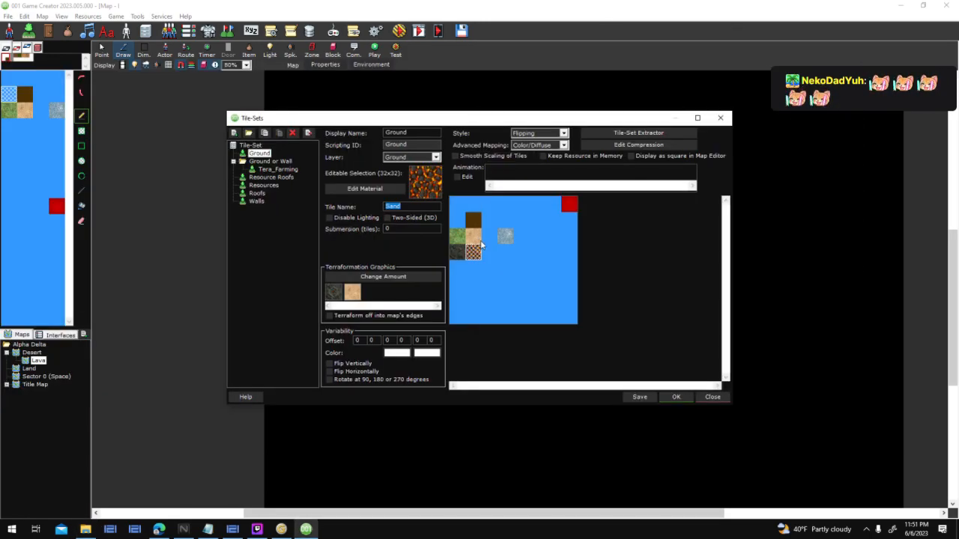
right_click(502, 253)
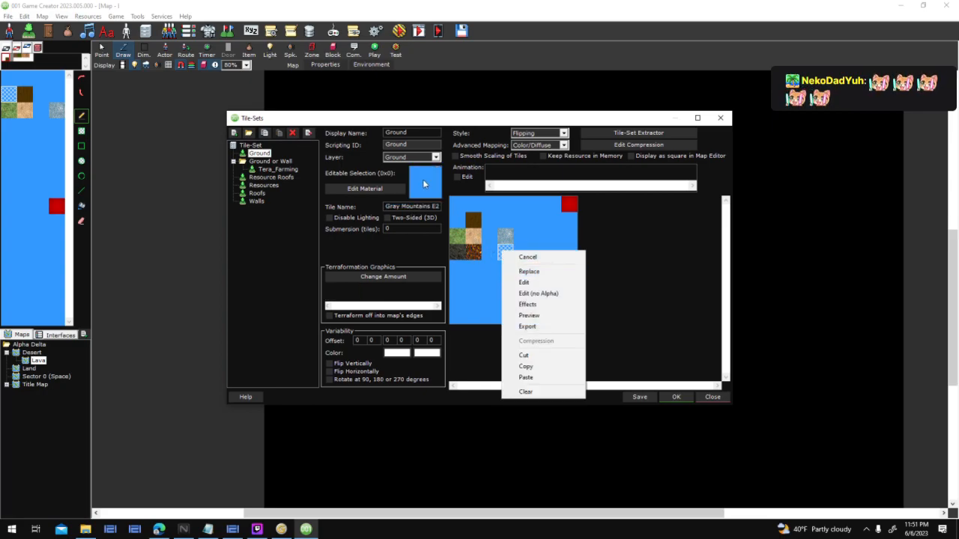
right_click(422, 179)
left_click(479, 212)
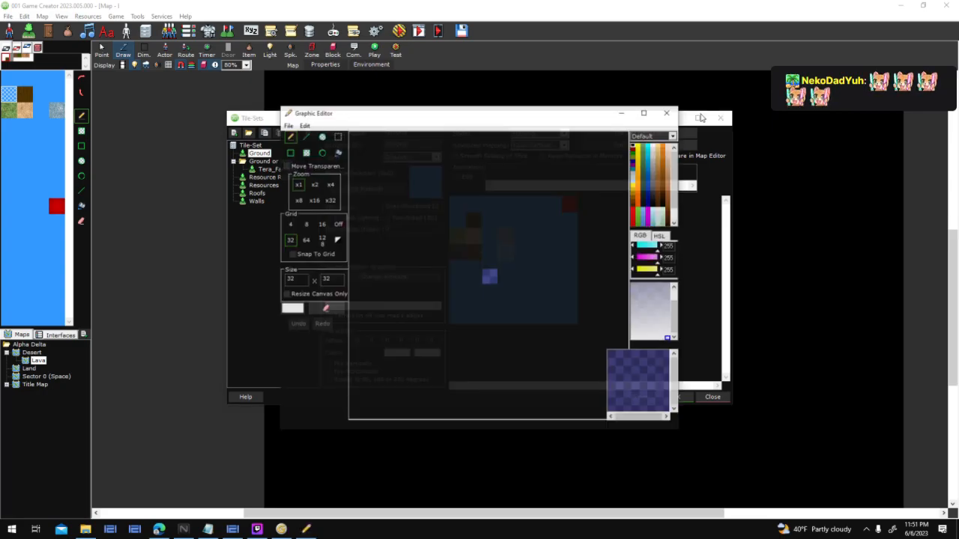
right_click(430, 189)
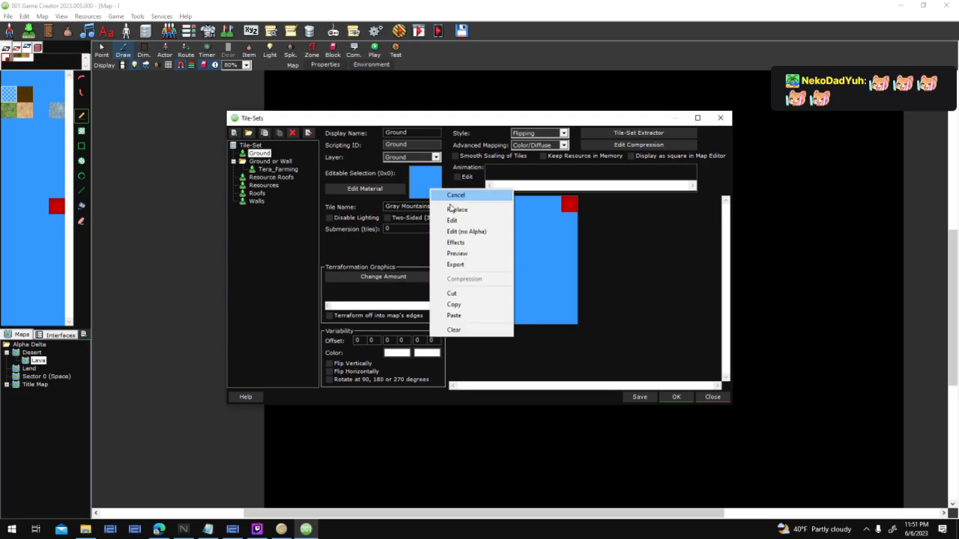
left_click(455, 210)
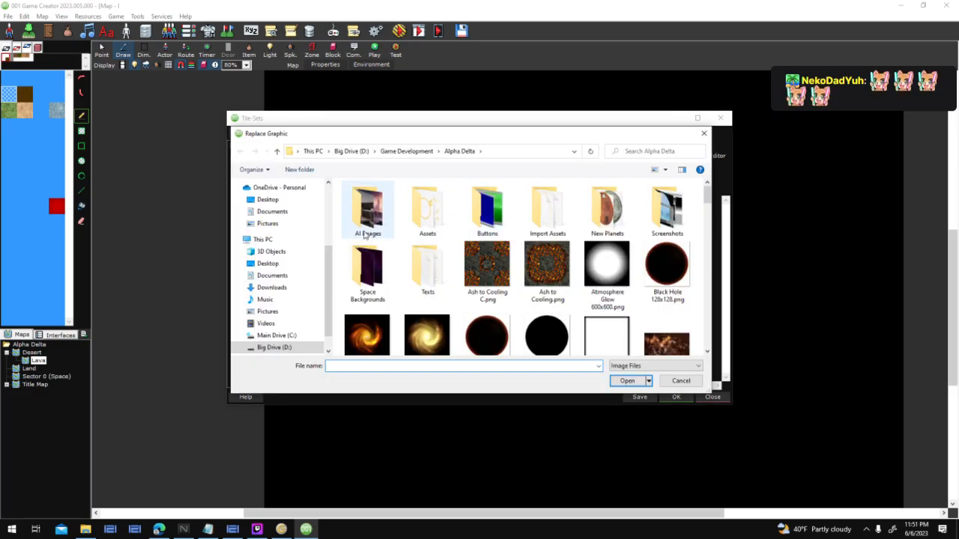
scroll(330, 239, "up", 3)
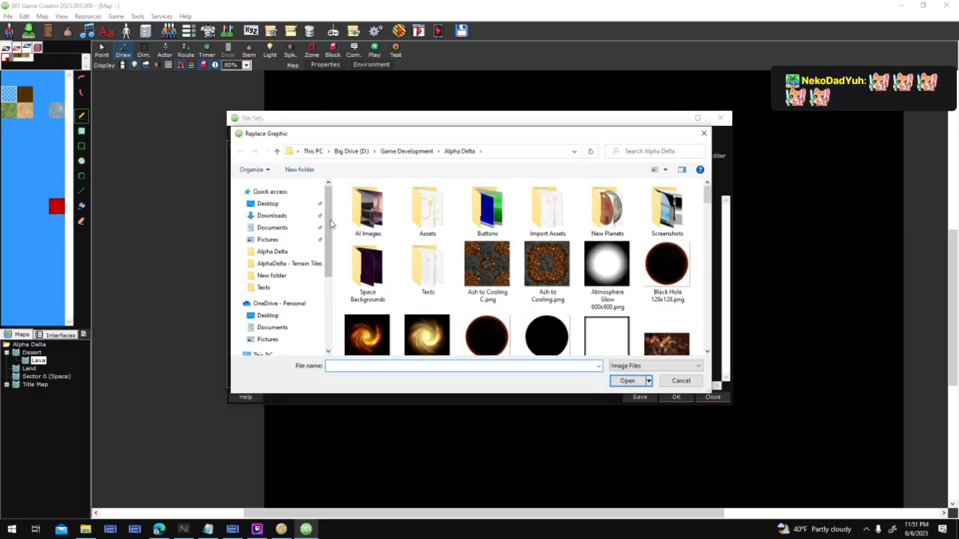
left_click(274, 275)
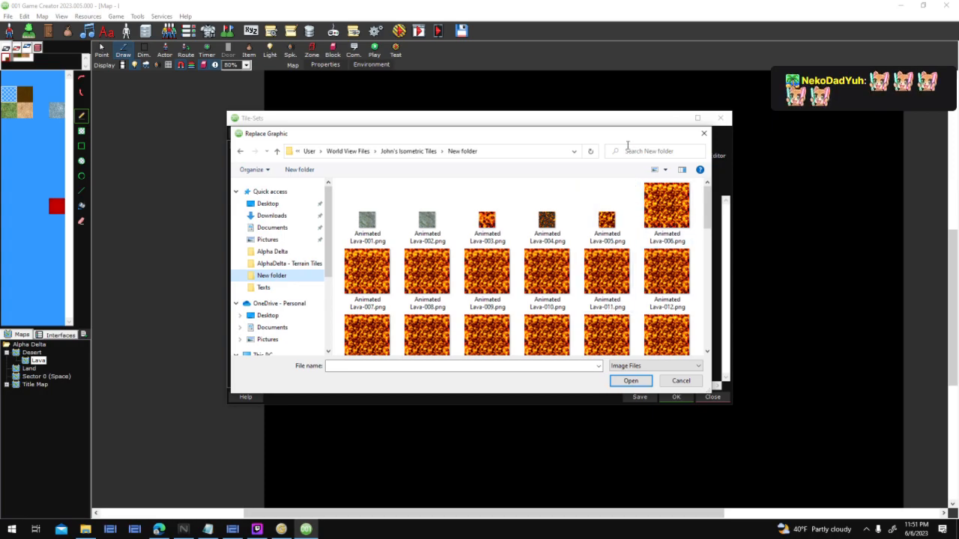
Step: Replace the selected empty Ground tile below the grey stone tile with the graphic Animated Lava-005.png
left_click_drag(629, 139, 797, 254)
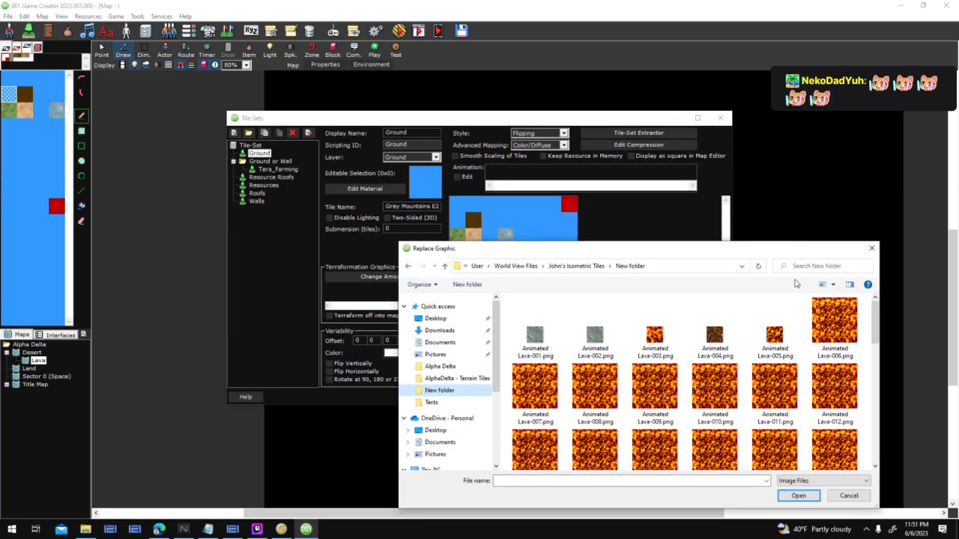
left_click(778, 341)
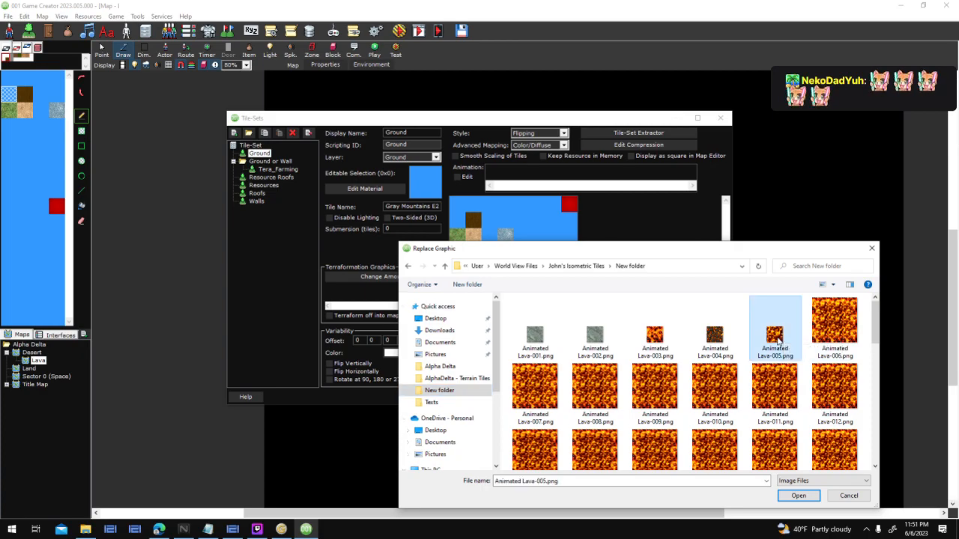
double_click(777, 341)
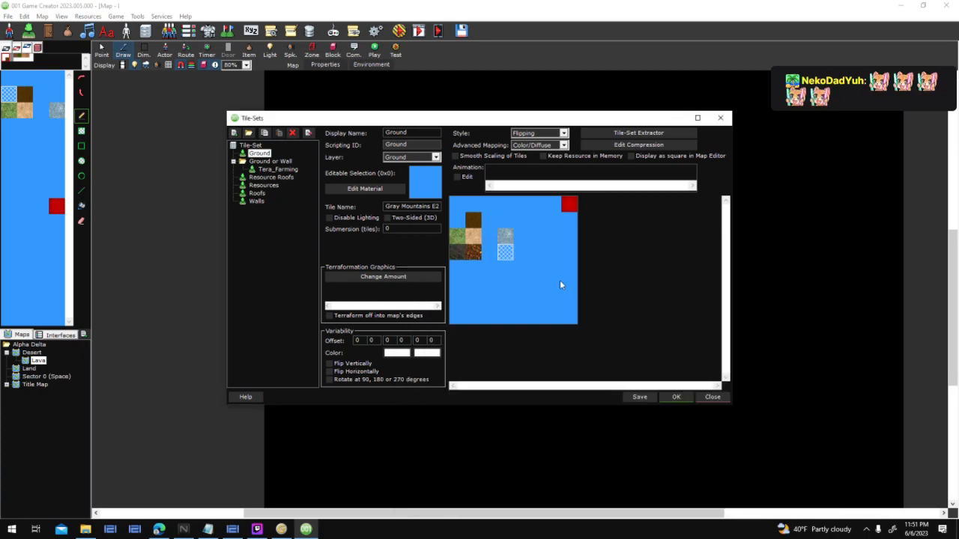
left_click(508, 255)
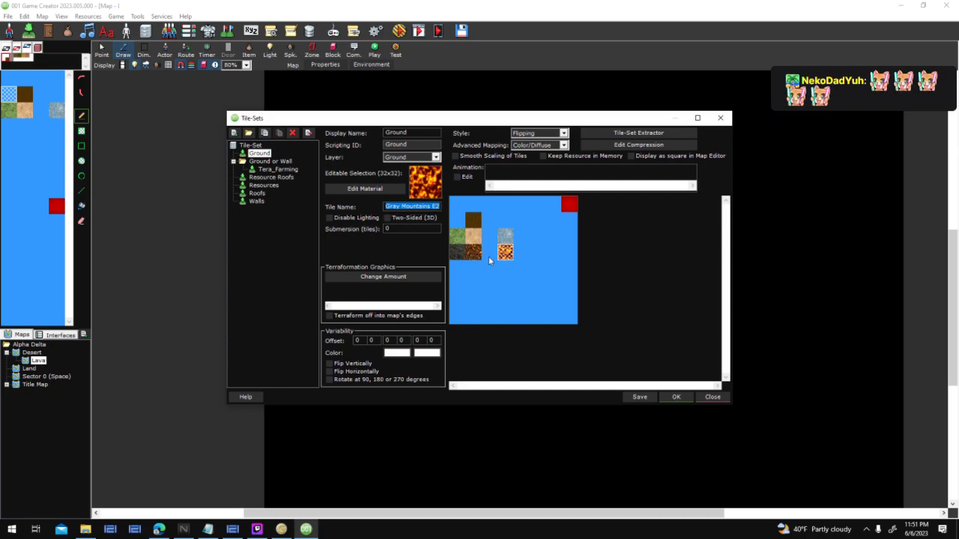
Step: Replace the empty Ground tile between the cracked-lava tile and the new lava tile with Animated Lava-003.png
left_click(489, 254)
right_click(490, 253)
key("Down")
key("Return")
left_click(669, 339)
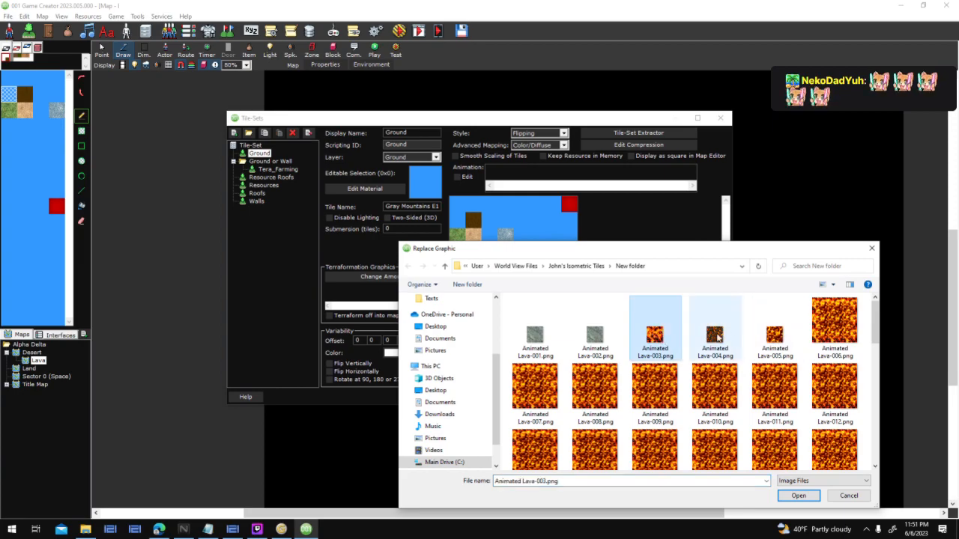
double_click(663, 339)
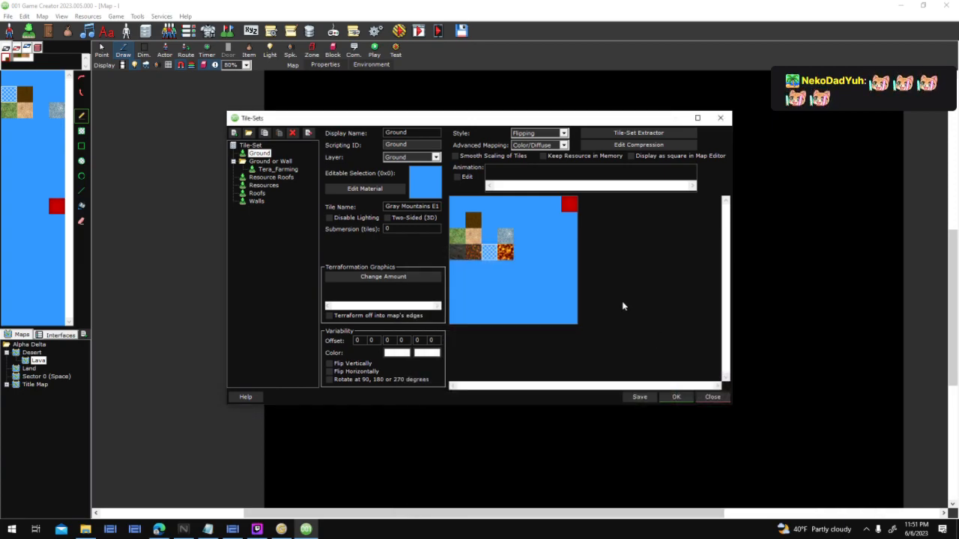
Step: Compare the settings of the three lava tiles and examine the cracked-lava tile's second terraformation graphic
left_click(506, 257)
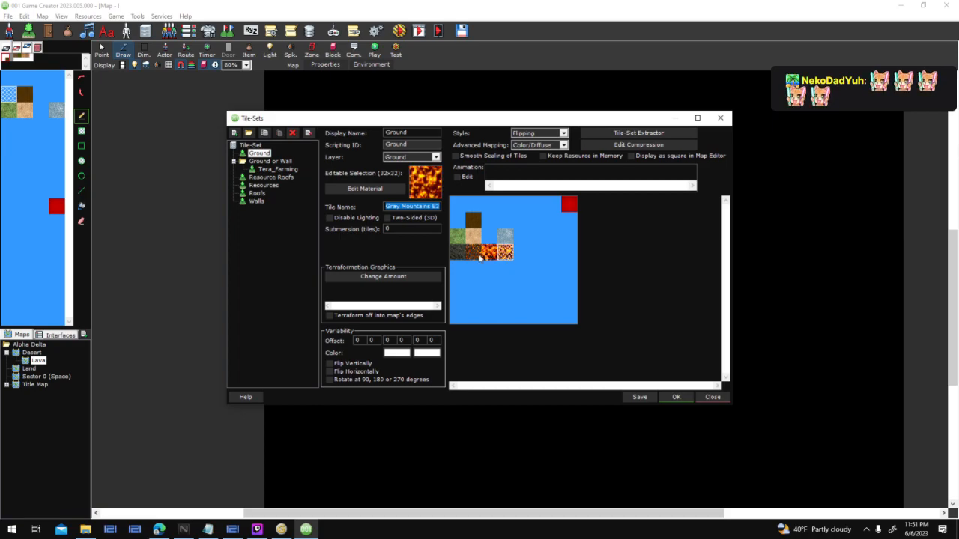
left_click(472, 254)
left_click(488, 253)
left_click(504, 253)
left_click(489, 253)
left_click(475, 254)
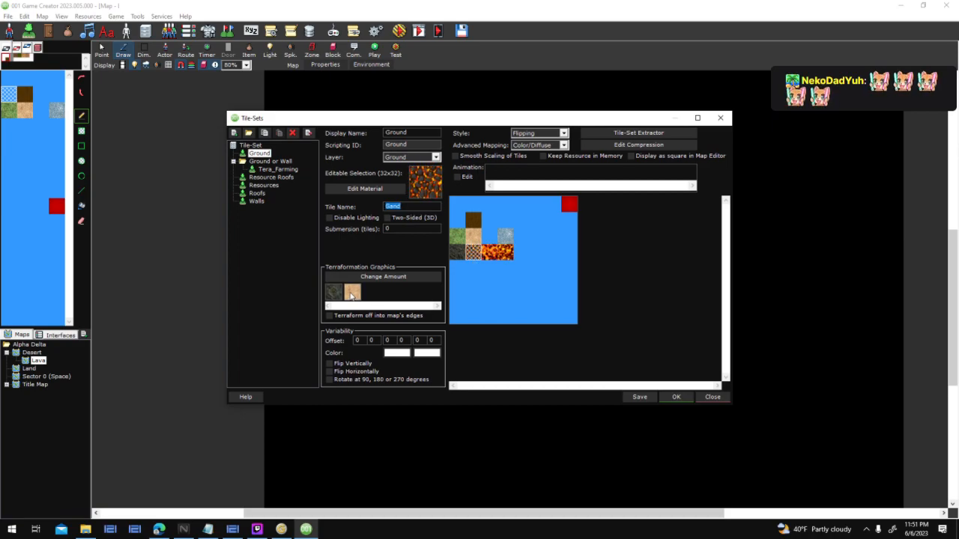
double_click(352, 294)
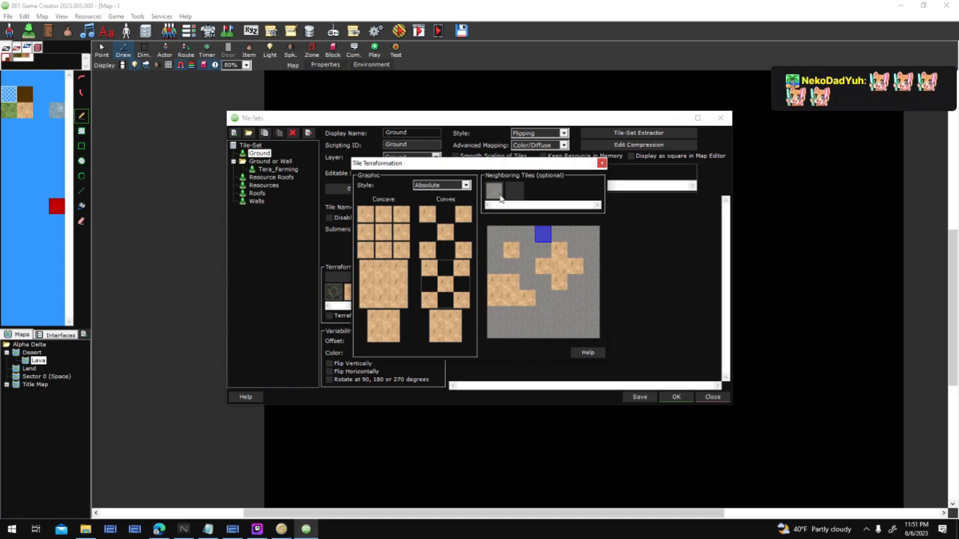
left_click(601, 163)
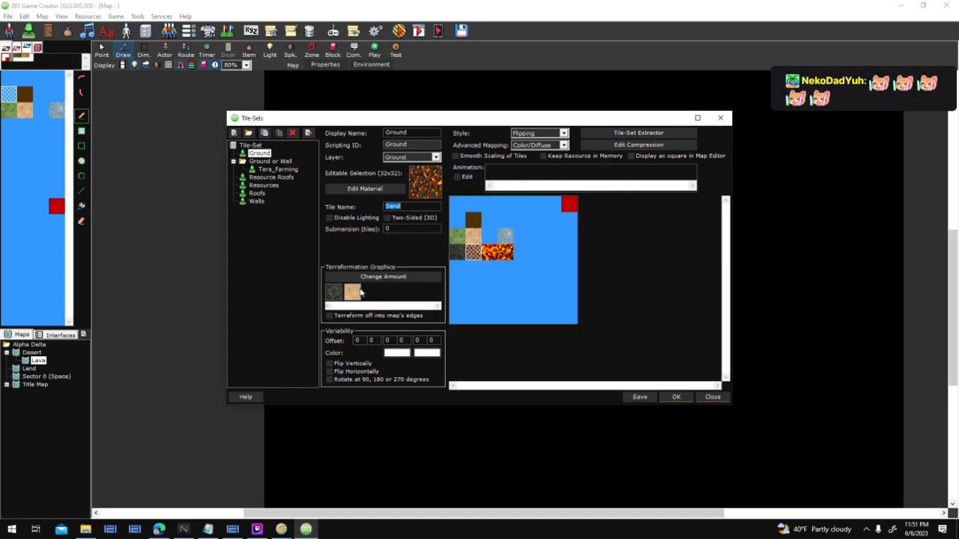
Step: Set the first neighboring tile of the cracked-lava tile's sand terraformation graphic to None
double_click(355, 293)
left_click(495, 192)
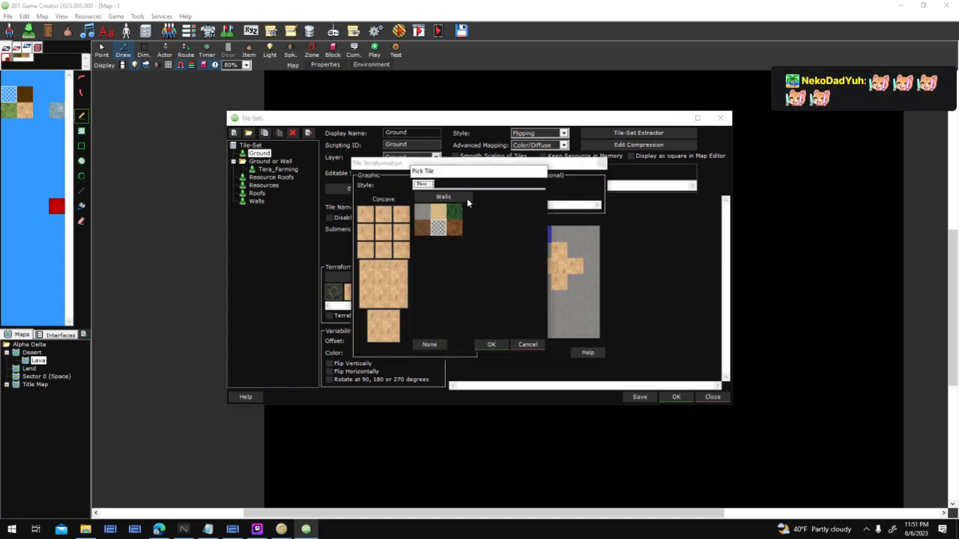
left_click(429, 344)
right_click(392, 289)
left_click(602, 163)
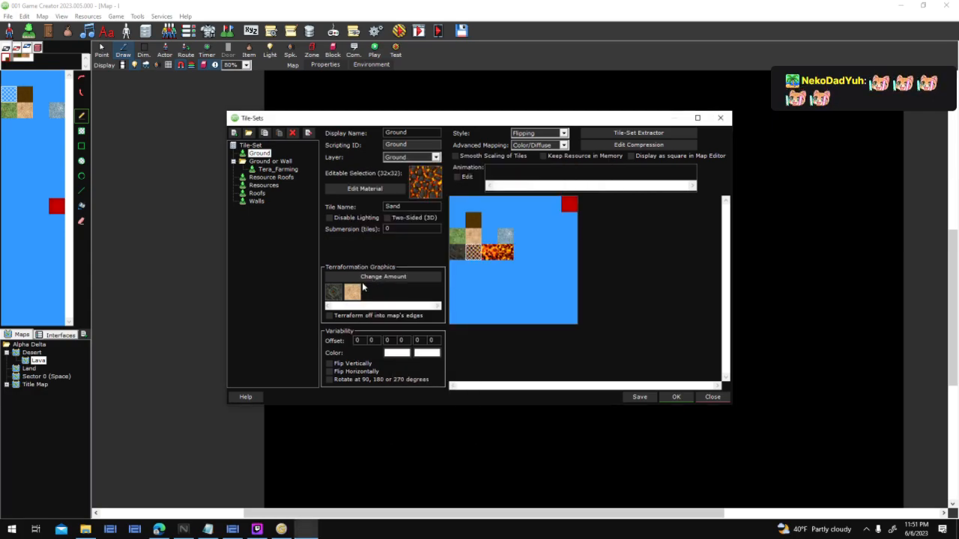
Step: Reduce the cracked-lava tile's terraformation graphics to 1, accept the deletion, and apply the tile-set changes
left_click(429, 277)
type("1")
key("Return")
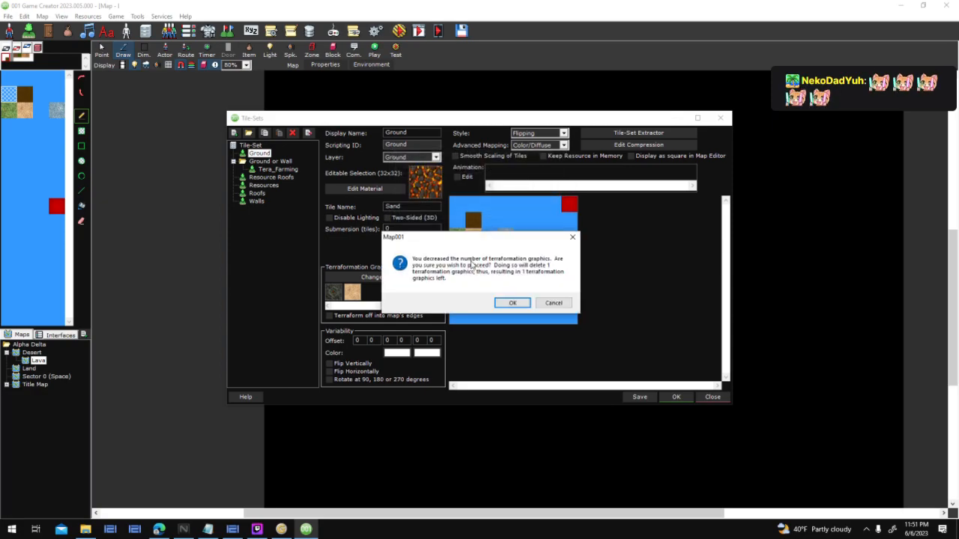
left_click(512, 304)
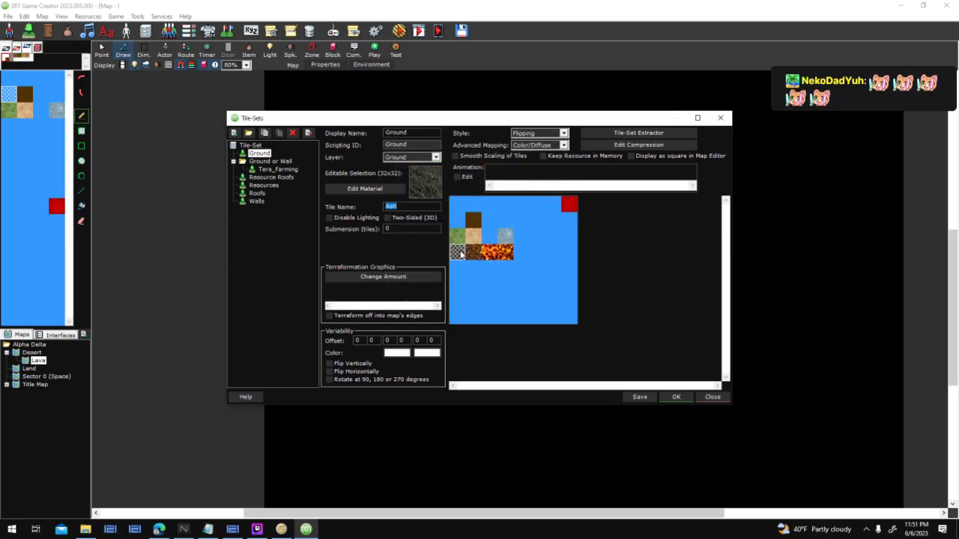
left_click(677, 397)
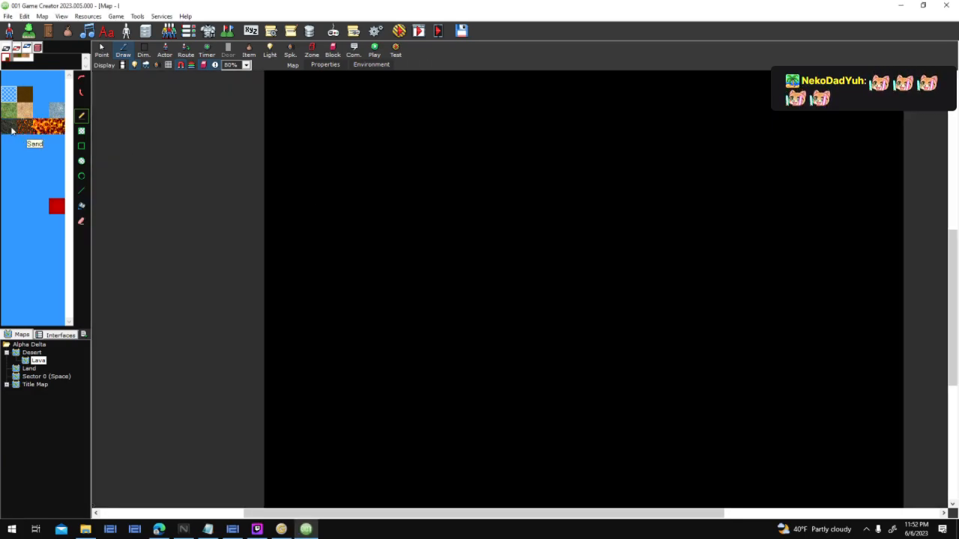
Step: Fill the entire Lava map with the dark ash tile
left_click(12, 129)
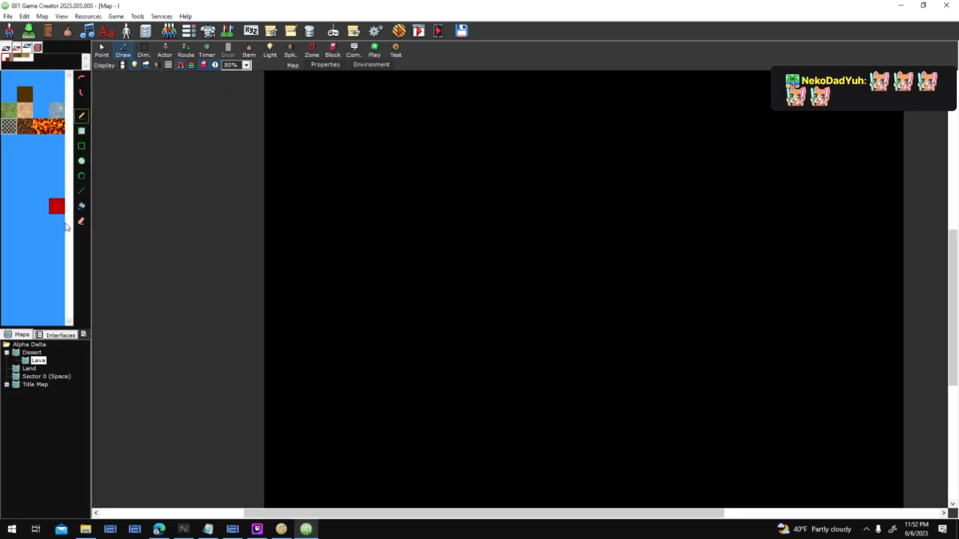
left_click(83, 206)
left_click(487, 194)
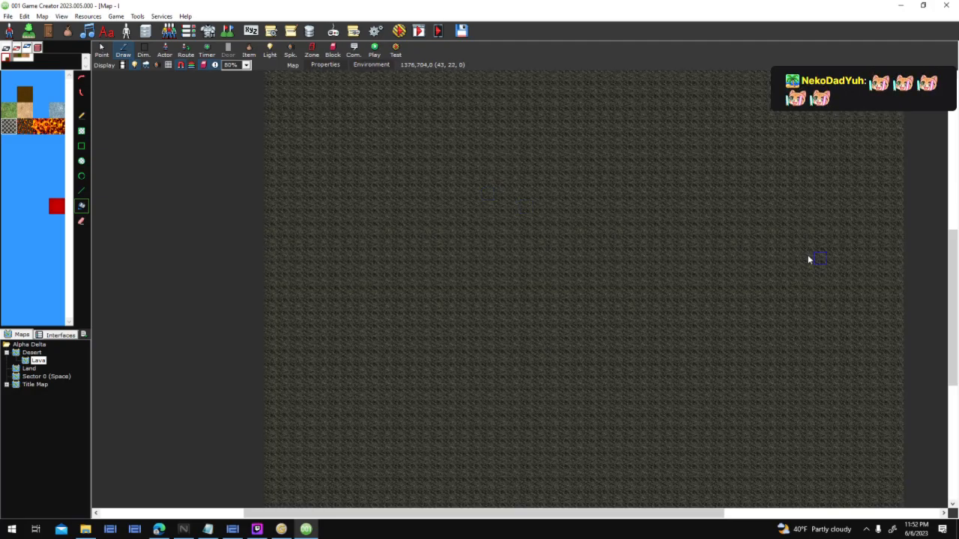
Step: Paint a large freehand patch of cracked-lava tiles on the ash ground near the map's upper-left corner
scroll(386, 244, "up", 1)
scroll(386, 244, "up", 20)
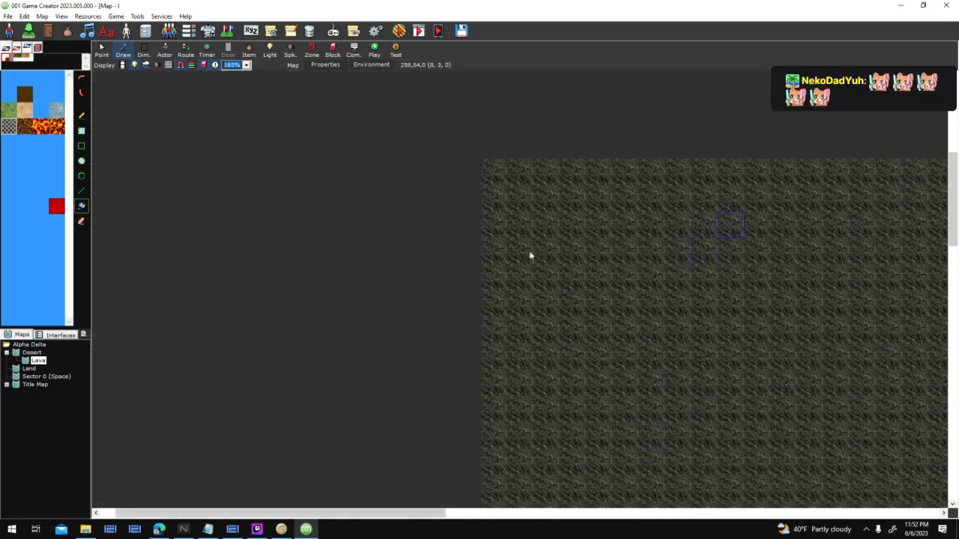
left_click_drag(391, 327, 538, 251)
left_click(25, 126)
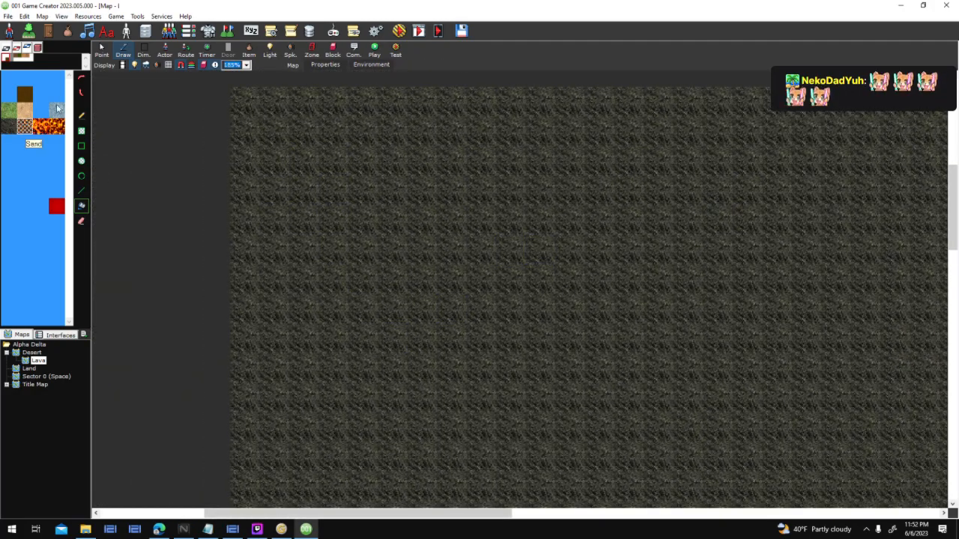
left_click(82, 115)
mouse_move(432, 188)
left_mouse_down()
mouse_move(452, 220)
mouse_move(421, 278)
mouse_move(540, 219)
mouse_move(421, 278)
mouse_move(540, 307)
mouse_move(422, 220)
mouse_move(569, 220)
mouse_move(451, 308)
mouse_move(481, 336)
mouse_move(363, 367)
mouse_move(629, 338)
mouse_move(522, 411)
mouse_move(492, 400)
mouse_move(517, 385)
mouse_move(653, 391)
mouse_move(700, 253)
mouse_move(682, 362)
mouse_move(605, 261)
mouse_move(683, 287)
mouse_move(752, 375)
mouse_move(663, 312)
mouse_move(734, 328)
mouse_move(553, 208)
mouse_move(683, 290)
mouse_move(555, 207)
mouse_move(643, 211)
mouse_move(702, 250)
mouse_move(649, 216)
mouse_move(732, 289)
mouse_move(770, 391)
mouse_move(673, 397)
mouse_move(710, 393)
mouse_move(631, 436)
mouse_move(582, 368)
mouse_move(471, 373)
mouse_move(439, 395)
mouse_move(464, 430)
mouse_move(421, 356)
mouse_move(414, 308)
mouse_move(394, 344)
left_mouse_up()
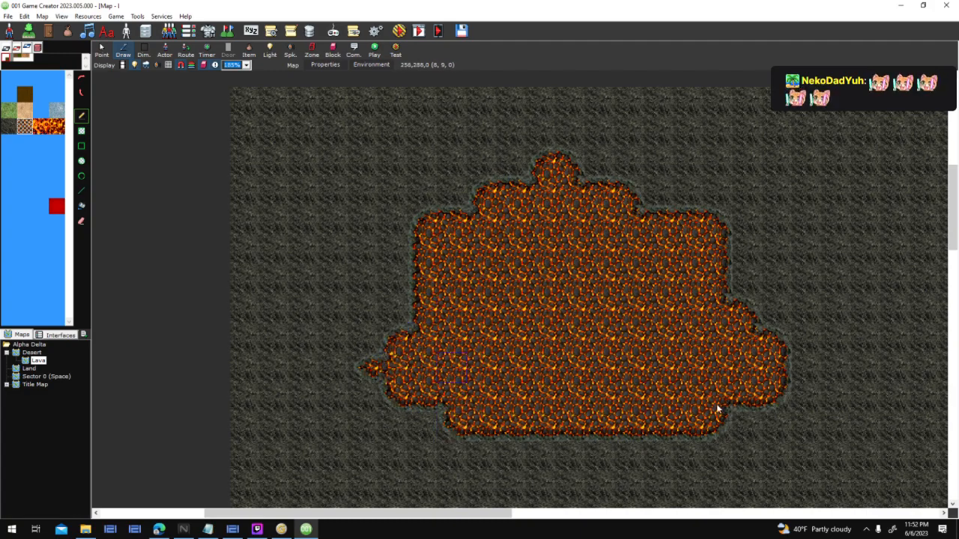
Step: Try freehand strokes of the Animated Lava-003 tile beside and inside the cracked-lava patch, and undo them
left_click_drag(715, 405, 444, 277)
scroll(418, 227, "down", 1)
scroll(497, 276, "down", 1)
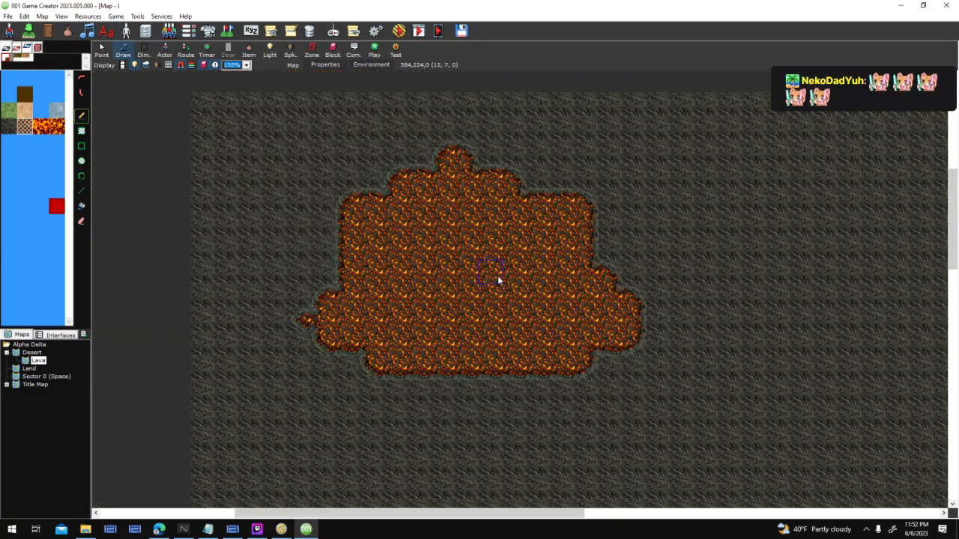
left_click(40, 126)
mouse_move(801, 200)
left_mouse_down()
mouse_move(741, 197)
mouse_move(783, 219)
mouse_move(706, 248)
left_mouse_up()
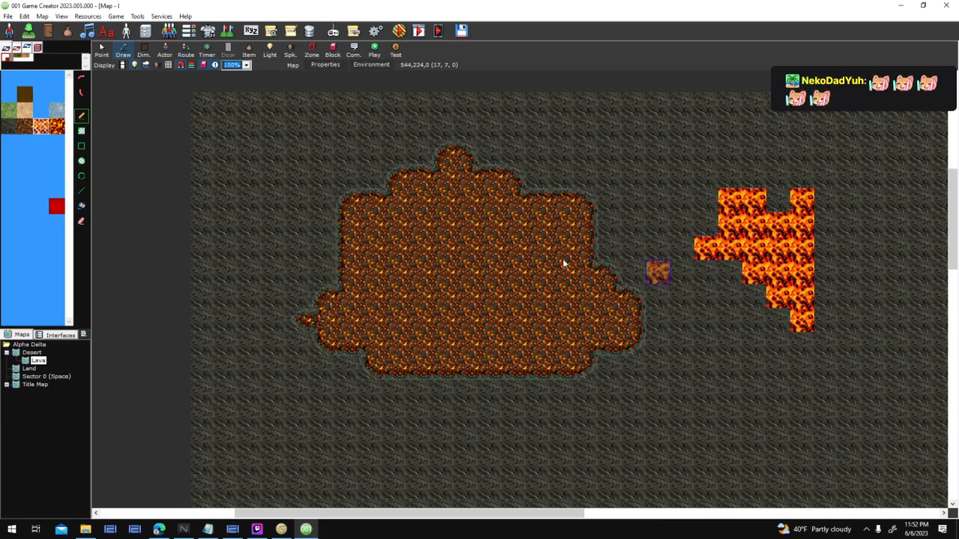
mouse_move(569, 279)
left_mouse_down()
mouse_move(574, 328)
mouse_move(560, 334)
left_mouse_up()
key("ctrl+z")
key("ctrl+z")
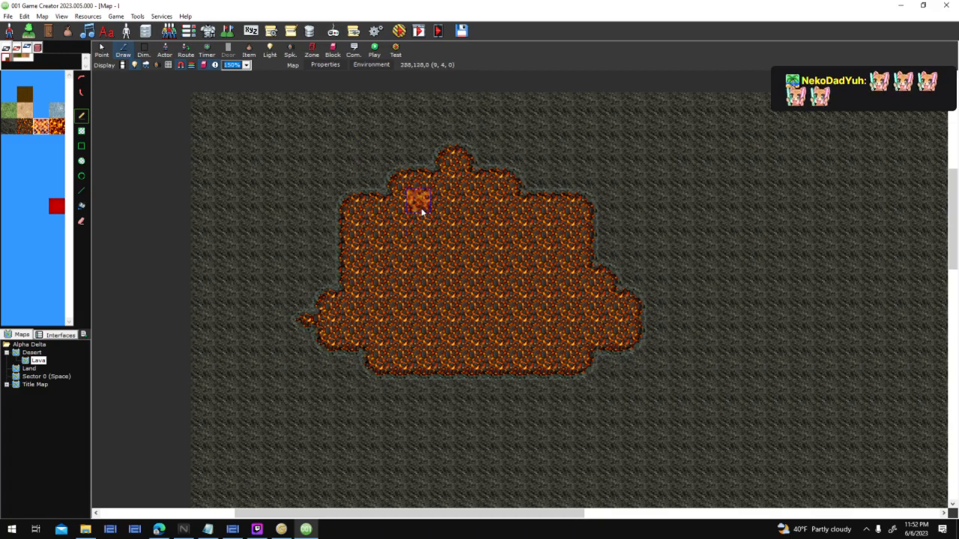
Step: Paint a ring of Animated Lava-003 tiles inside the cracked-lava patch and cover its centre with Animated Lava-005 tiles
mouse_move(422, 206)
left_mouse_down()
mouse_move(486, 208)
mouse_move(499, 229)
mouse_move(554, 234)
mouse_move(560, 285)
mouse_move(587, 304)
mouse_move(591, 322)
mouse_move(567, 323)
mouse_move(565, 340)
mouse_move(484, 346)
mouse_move(404, 346)
mouse_move(378, 328)
left_mouse_up()
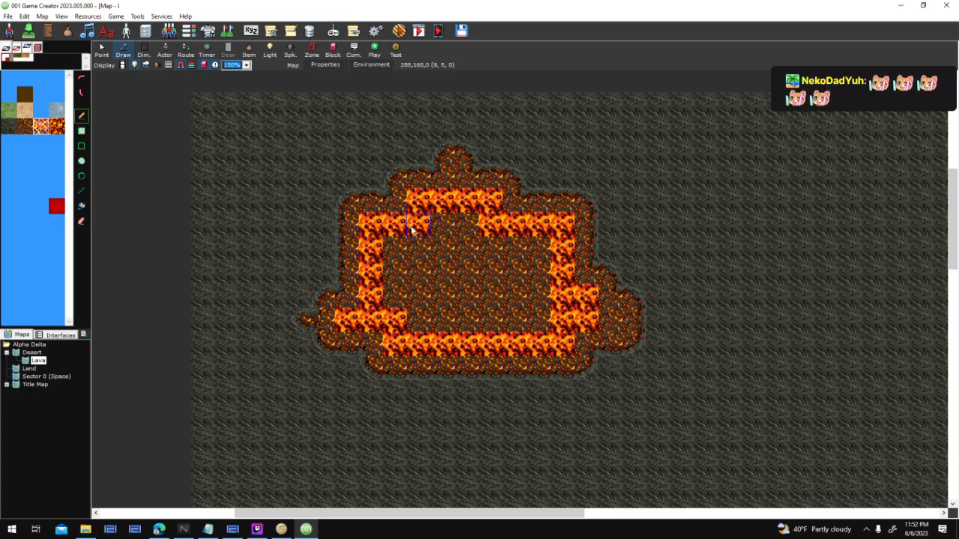
left_click(56, 126)
mouse_move(443, 234)
left_mouse_down()
mouse_move(467, 232)
mouse_move(404, 254)
mouse_move(404, 300)
mouse_move(436, 270)
mouse_move(503, 253)
mouse_move(532, 256)
mouse_move(538, 276)
mouse_move(535, 312)
mouse_move(422, 318)
mouse_move(517, 286)
mouse_move(499, 274)
mouse_move(456, 310)
left_mouse_up()
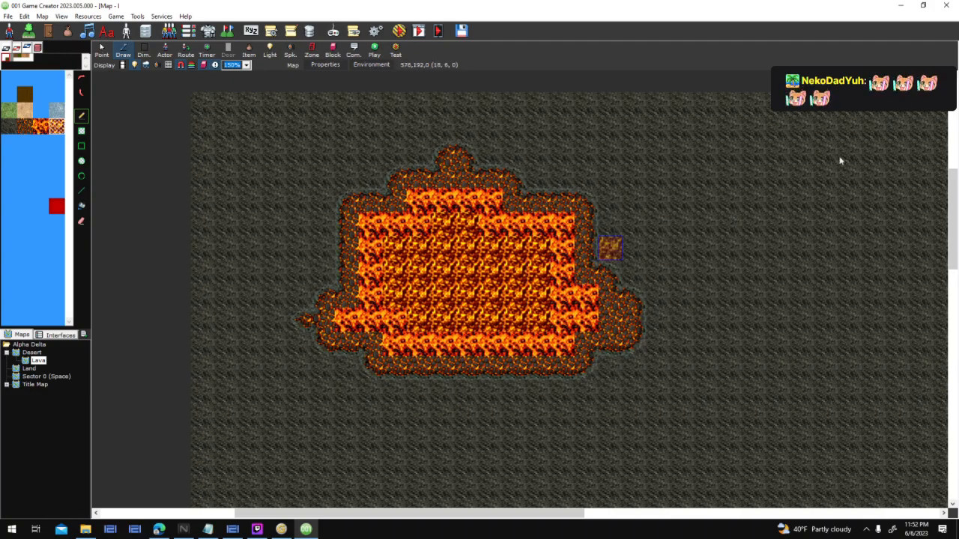
scroll(672, 263, "down", 1)
scroll(672, 264, "down", 5)
left_click_drag(653, 276, 456, 268)
scroll(599, 241, "up", 6)
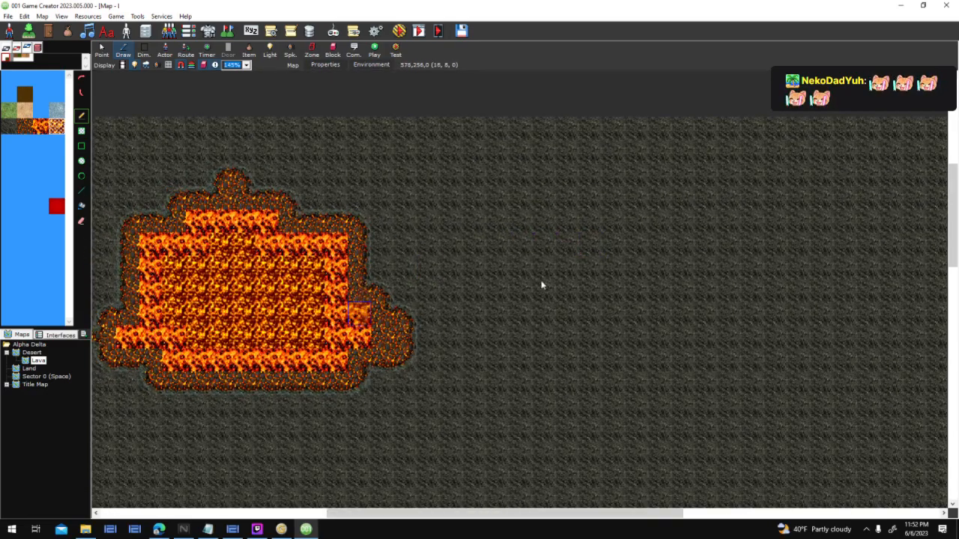
scroll(528, 283, "down", 5)
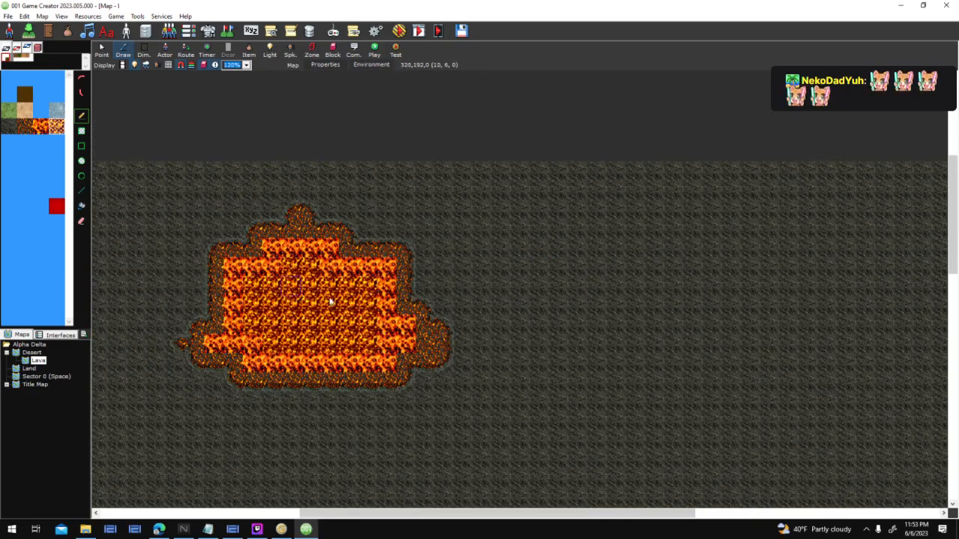
Step: View the lava frames Animated Lava-006.png to Animated Lava-008.png from File Explorer, and review the Ground tile-set back in 001 Game Creator
left_click(86, 530)
double_click(462, 146)
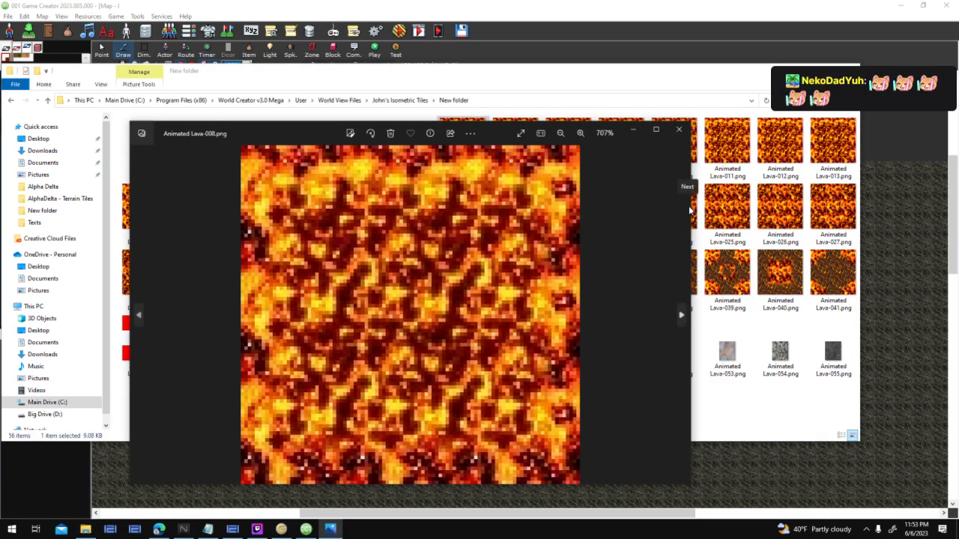
key("Left")
key("Left")
key("Right")
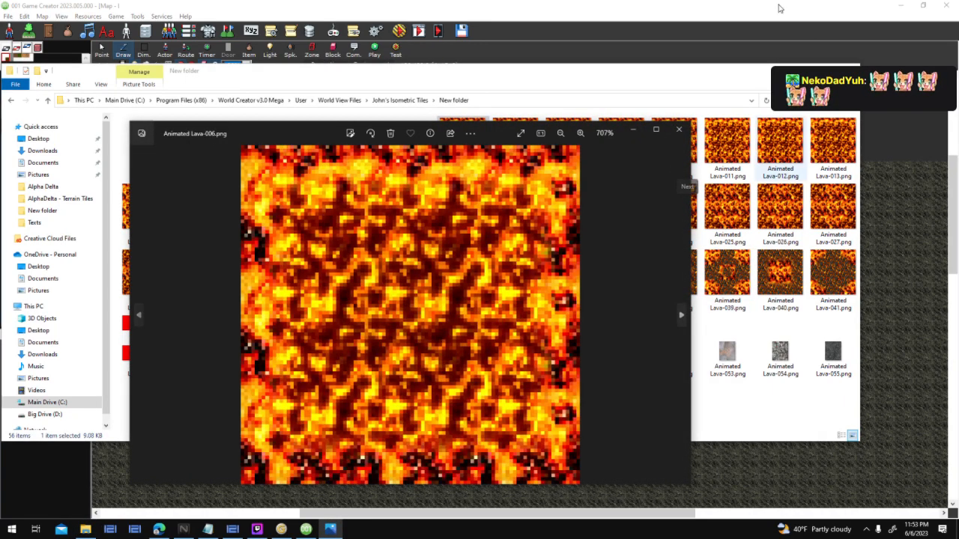
left_click(306, 529)
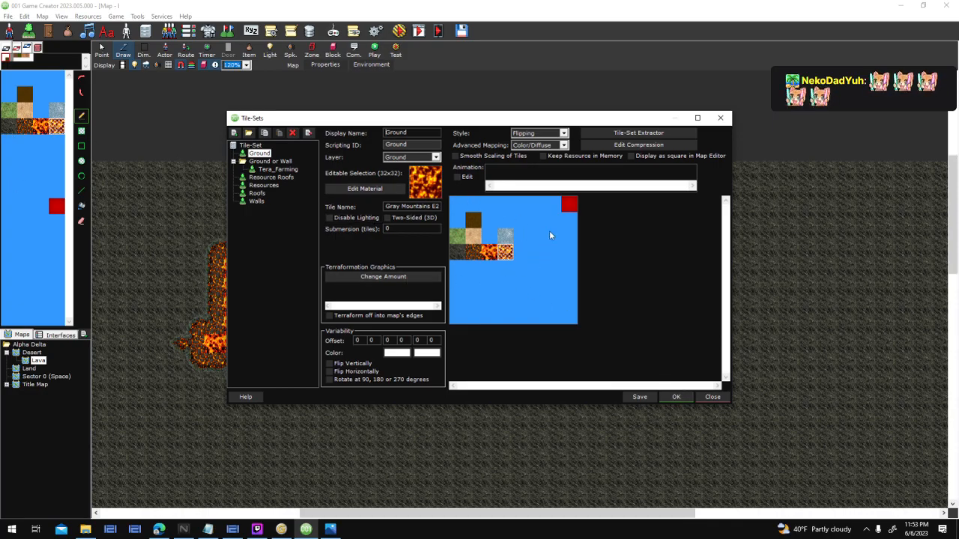
left_click(678, 399)
Step: Switch to File Explorer and compare the two lava frame sequences by selecting Animated Lava-022 to 037 and Animated Lava-006 to 021
left_click(86, 530)
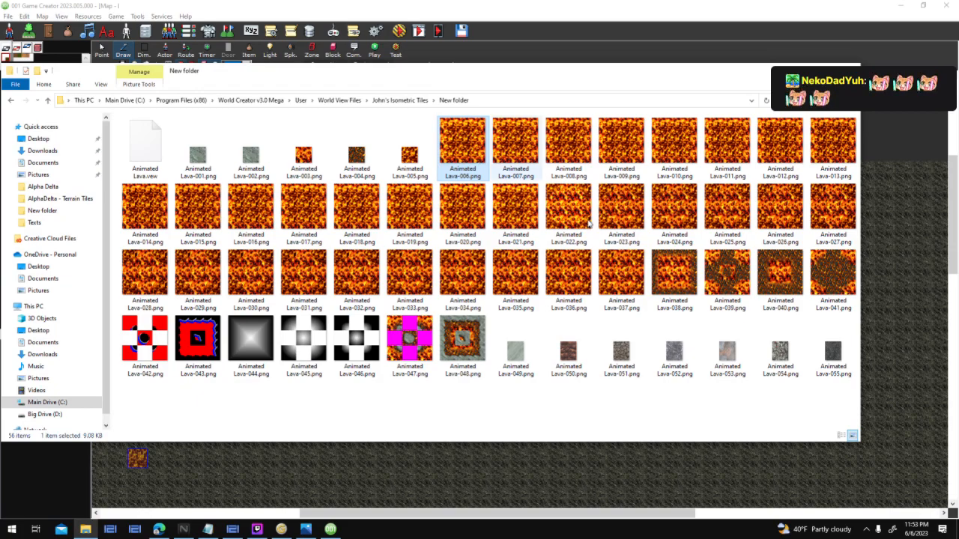
left_click(643, 278, "shift")
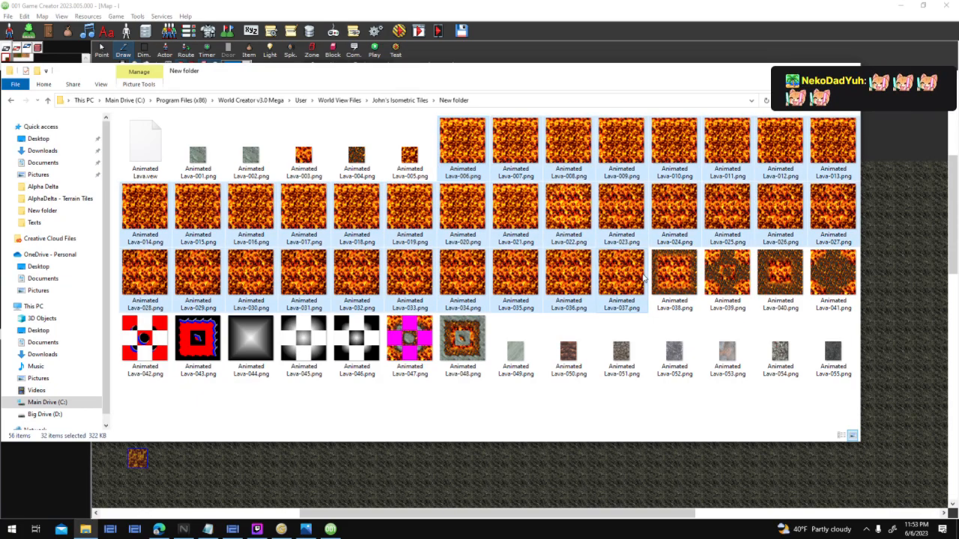
left_click(483, 140)
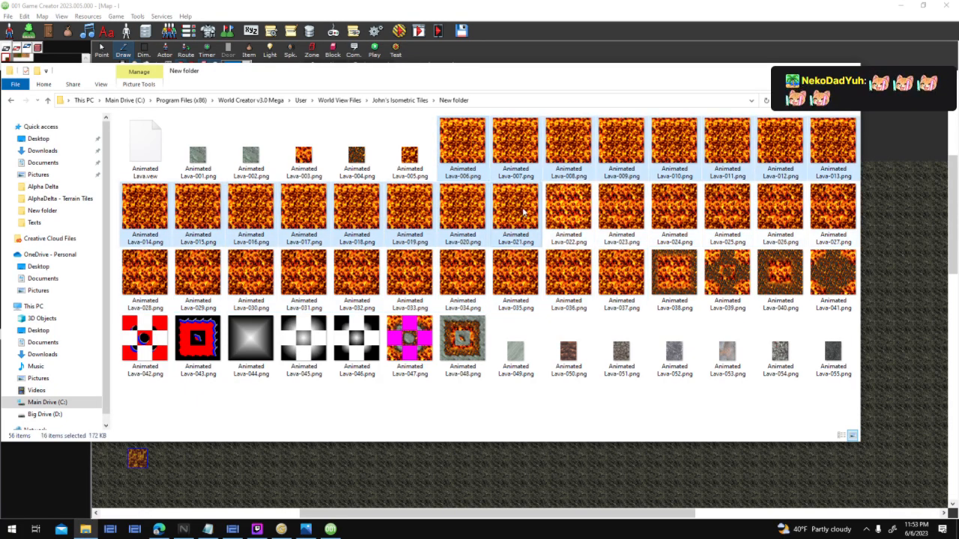
left_click(582, 211)
left_click(619, 263, "shift")
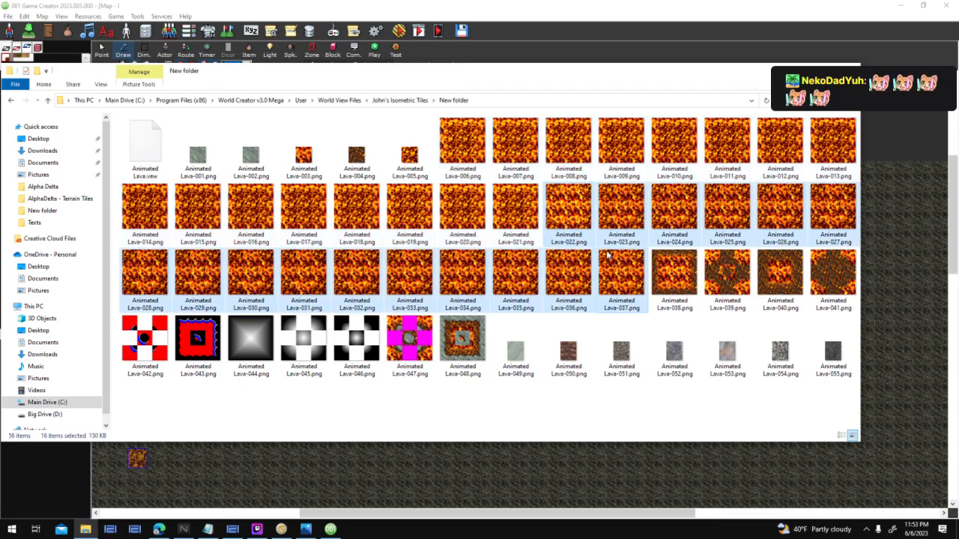
left_click(463, 146)
left_click(523, 215, "shift")
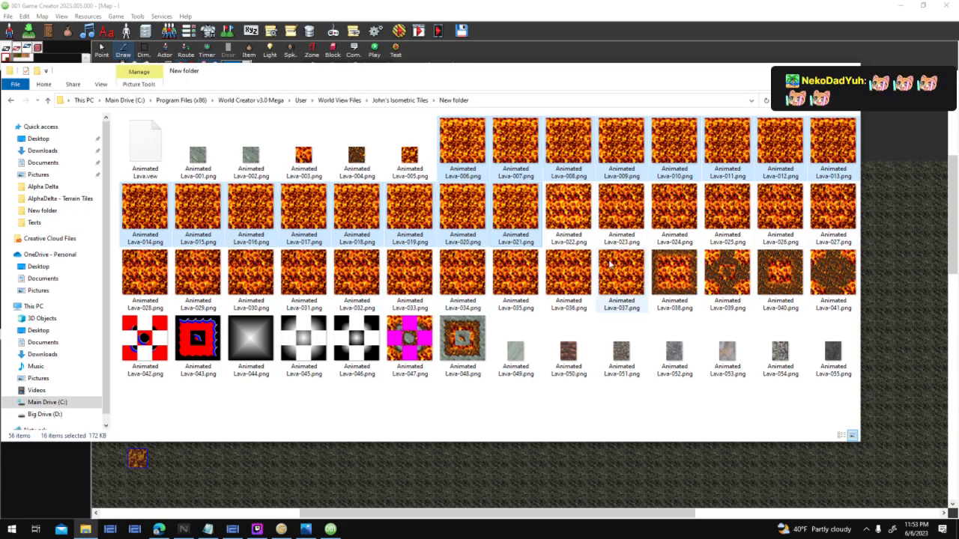
Step: Leave the lava frame files in File Explorer and view the painted lava pool on the Lava map in 001 Game Creator
left_click_drag(466, 80, 550, 126)
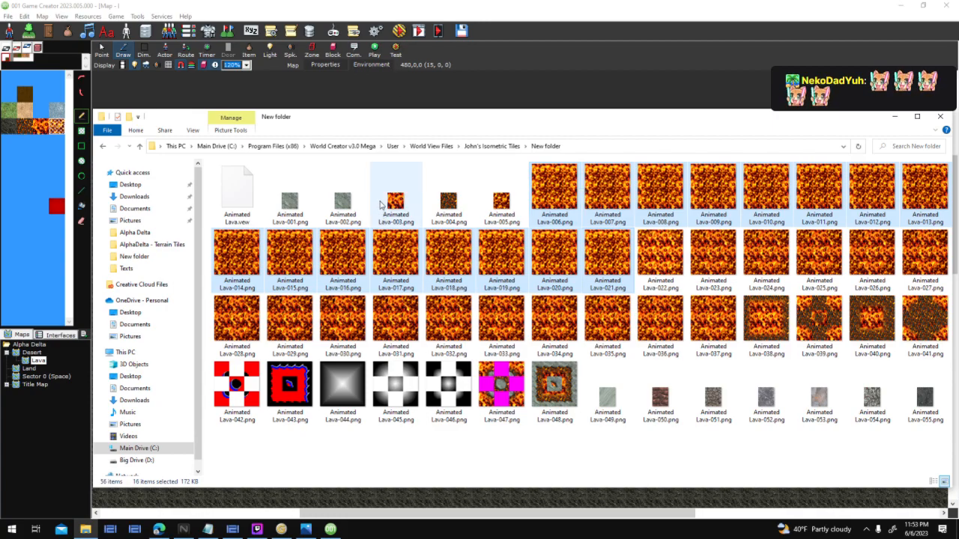
left_click(436, 30)
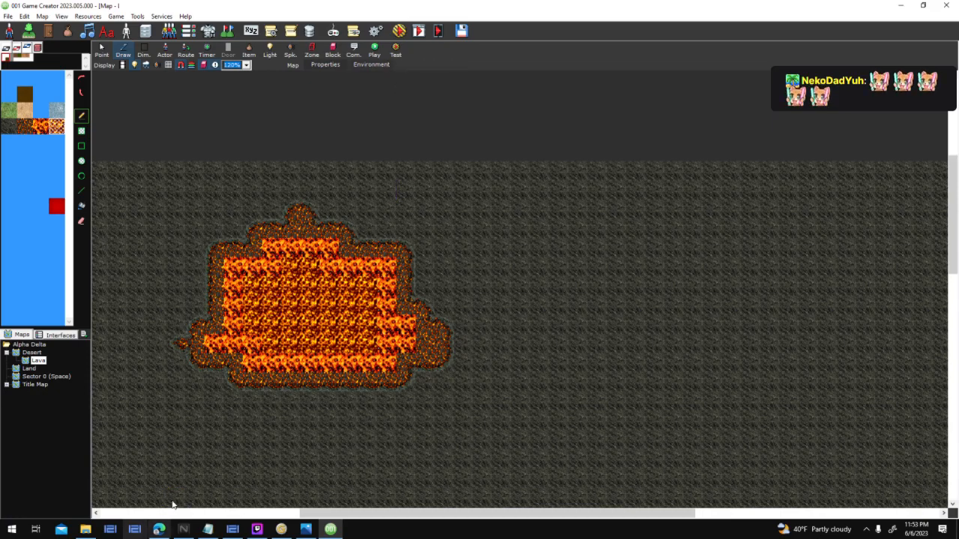
left_click_drag(487, 197, 465, 122)
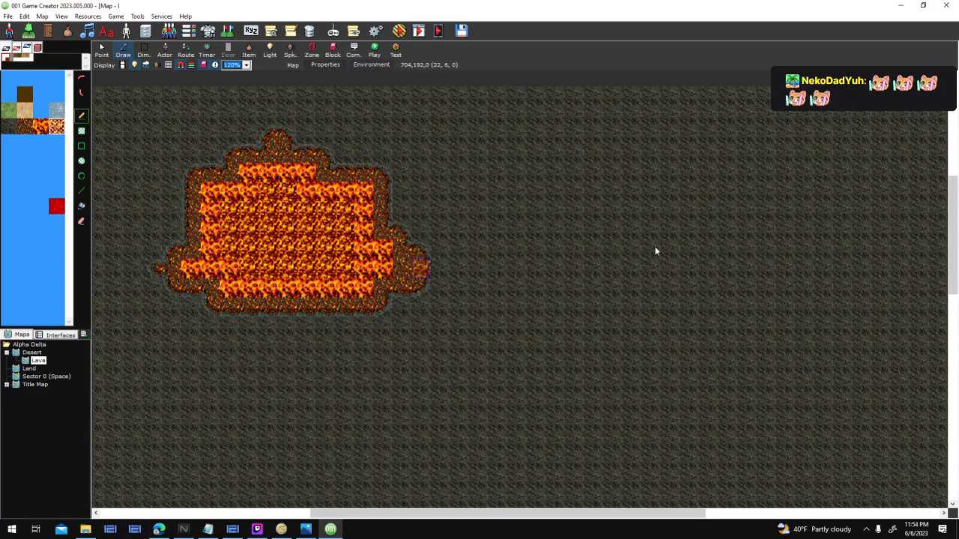
Step: Switch to World Creator, load the grey stone tile into Texture 2 and Texture 3, and render a border tile with an ash centre
left_click(233, 529)
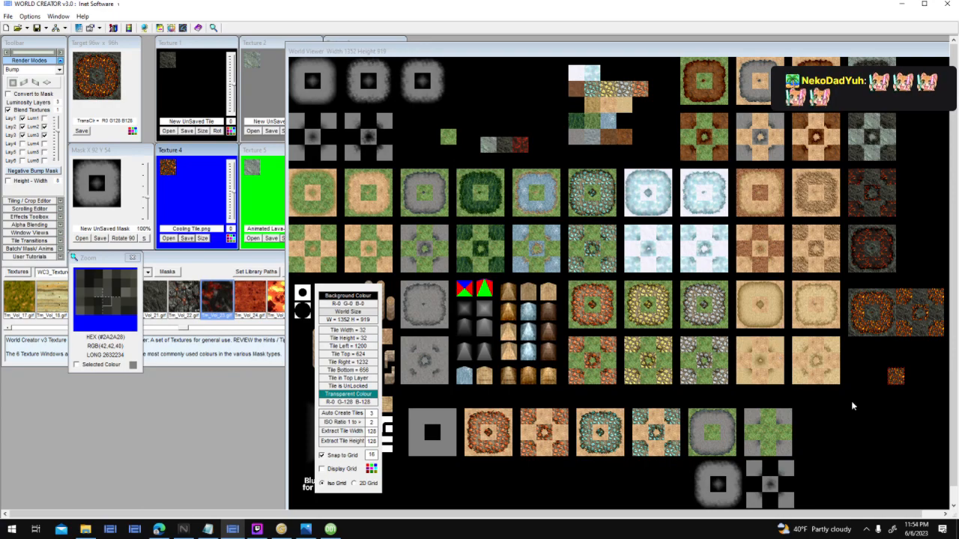
left_click(842, 424)
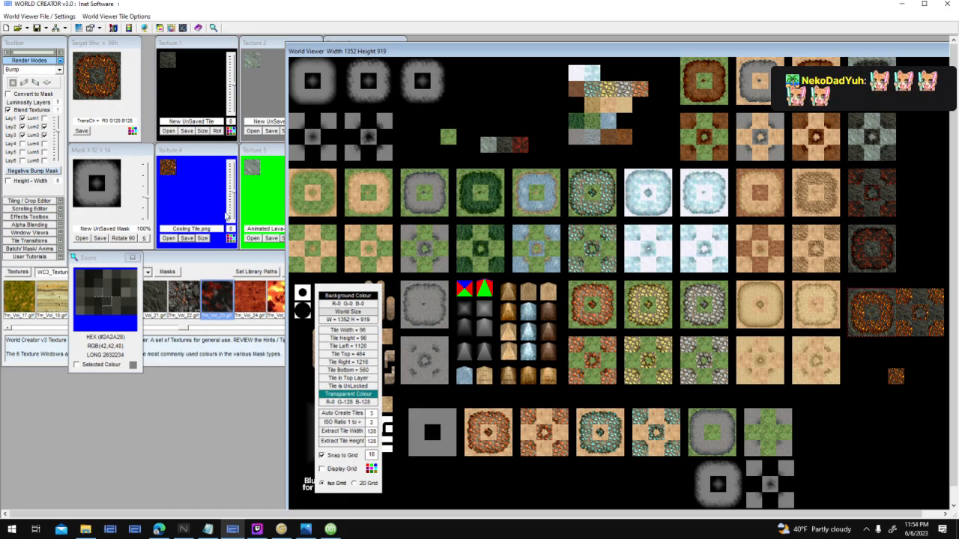
left_click(252, 197)
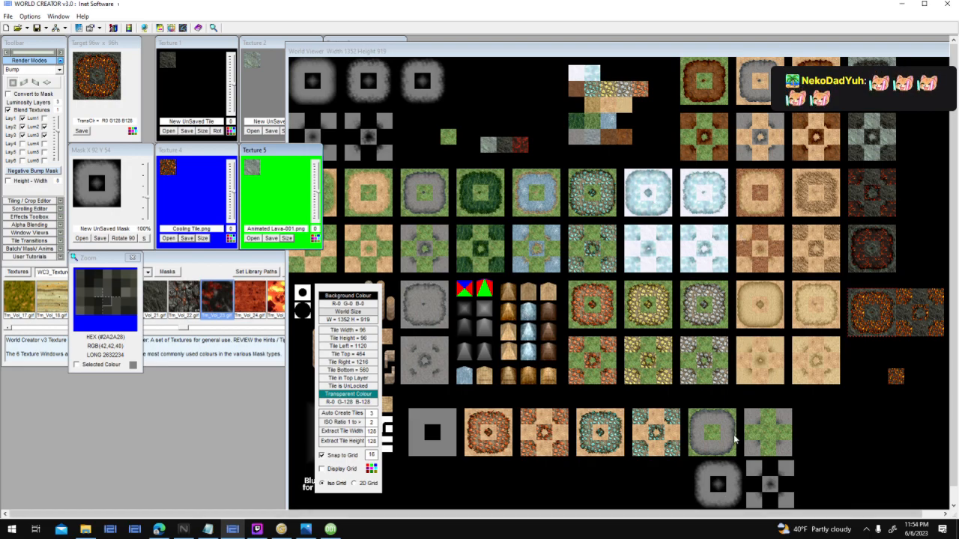
left_click(860, 416)
left_click_drag(596, 142, 262, 75)
left_click_drag(393, 47, 387, 129)
left_click_drag(568, 218, 347, 73)
left_click(317, 85)
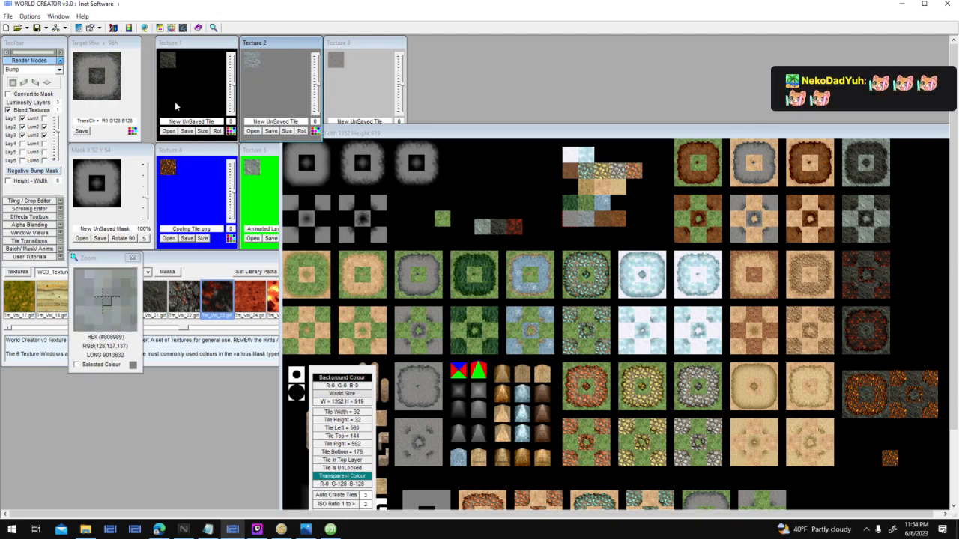
left_click(12, 84)
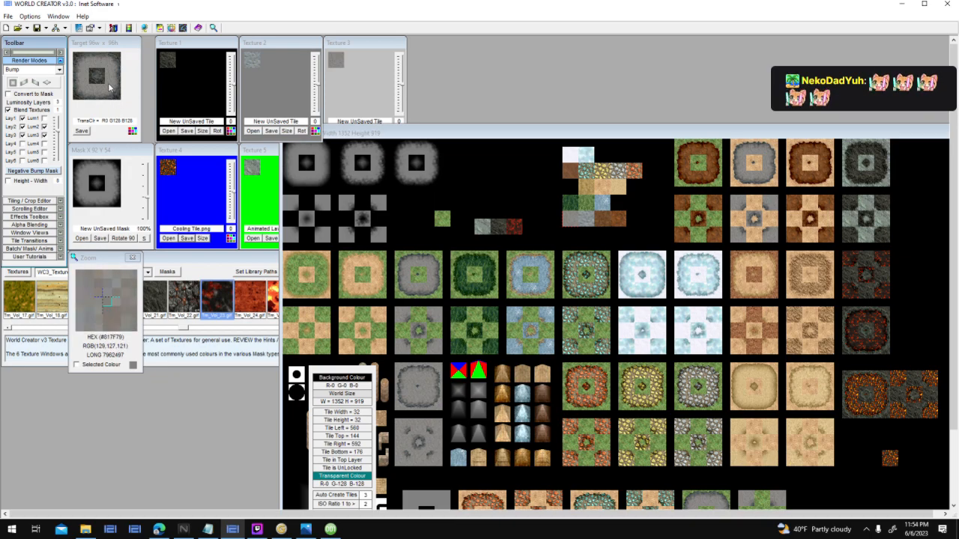
Step: Try placing the rendered stone border tile in an empty spot of the World Viewer, and delete it
left_click_drag(714, 139, 684, 49)
left_click_drag(186, 179, 109, 187)
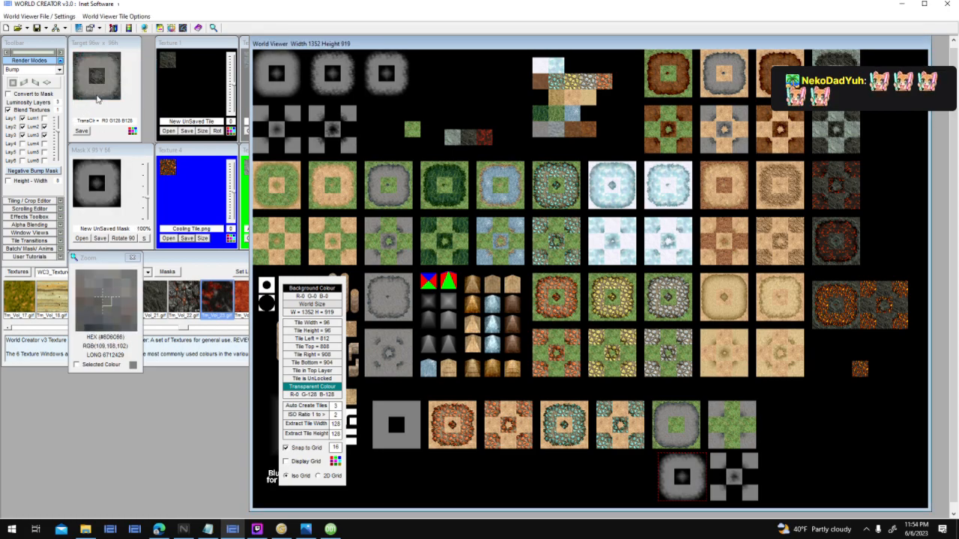
left_click_drag(314, 48, 386, 60)
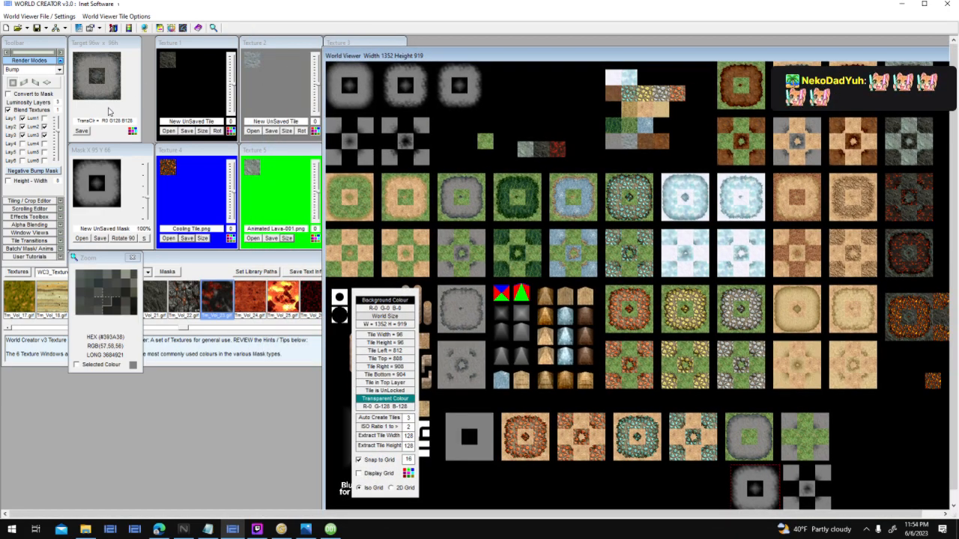
left_click_drag(110, 93, 903, 462)
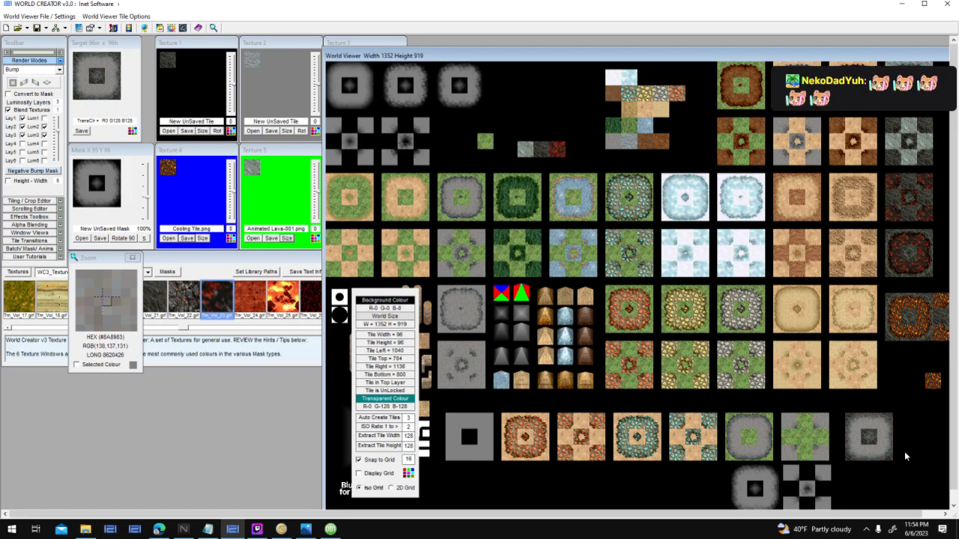
key("Delete")
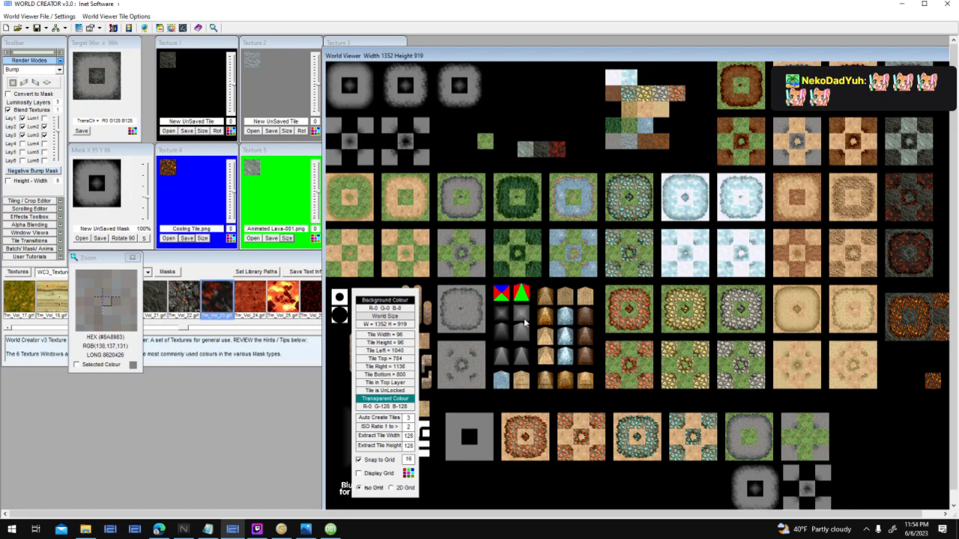
Step: Set Texture 2's level to -2, re-render the stone border, and place it beside the grass cross tile in the World Viewer
left_click(318, 87)
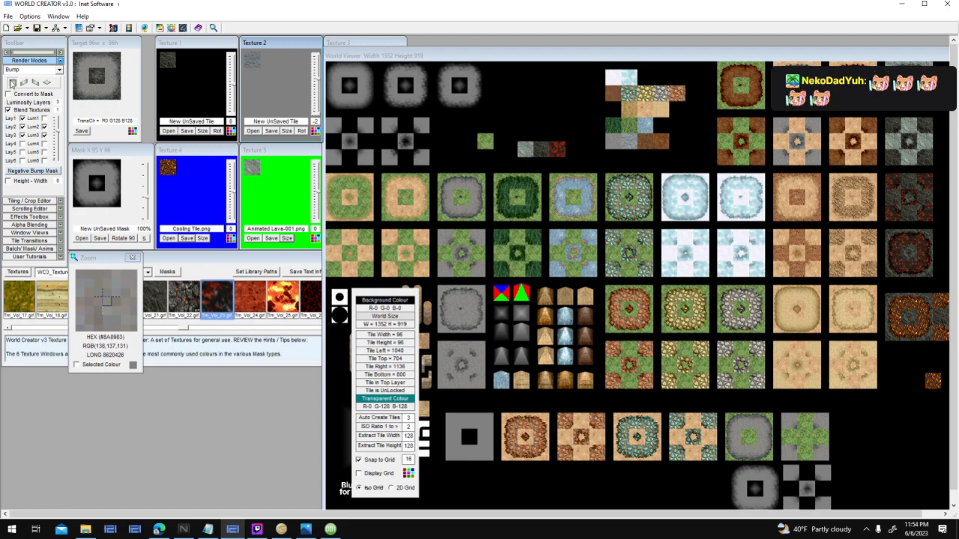
left_click(12, 84)
left_click_drag(102, 78, 883, 441)
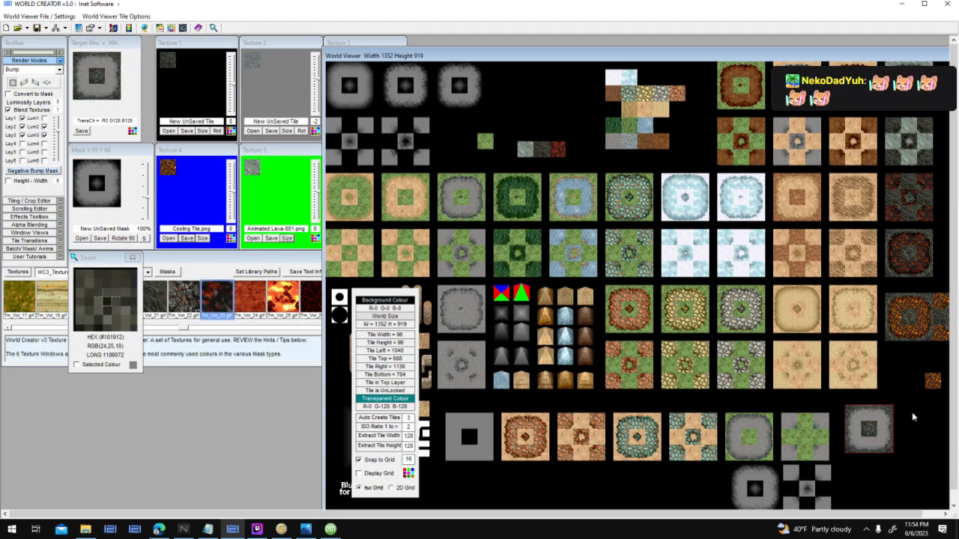
left_click_drag(891, 449, 880, 457)
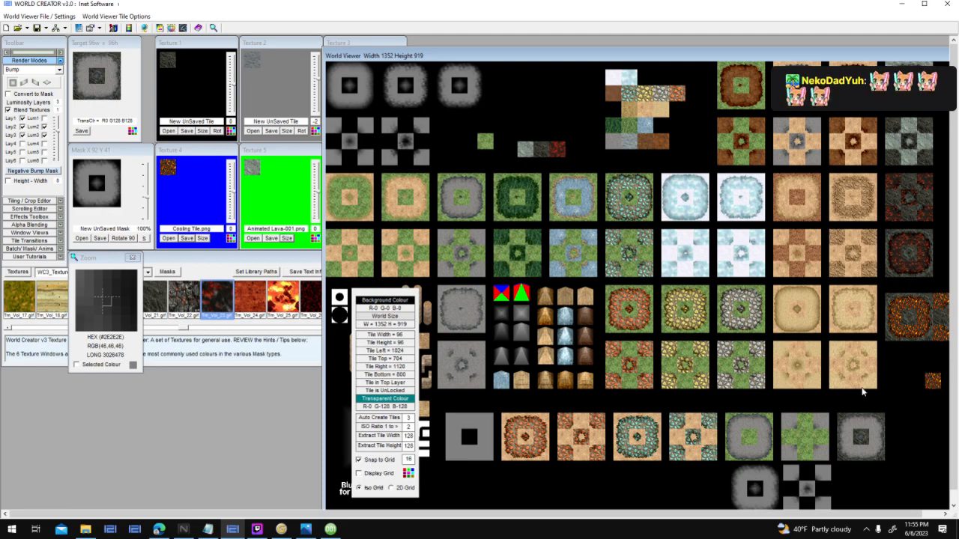
Step: Render the cross-shaped variant of the stone border from the cross mask and place it directly beside the first border tile
left_click(413, 143)
left_click(106, 77)
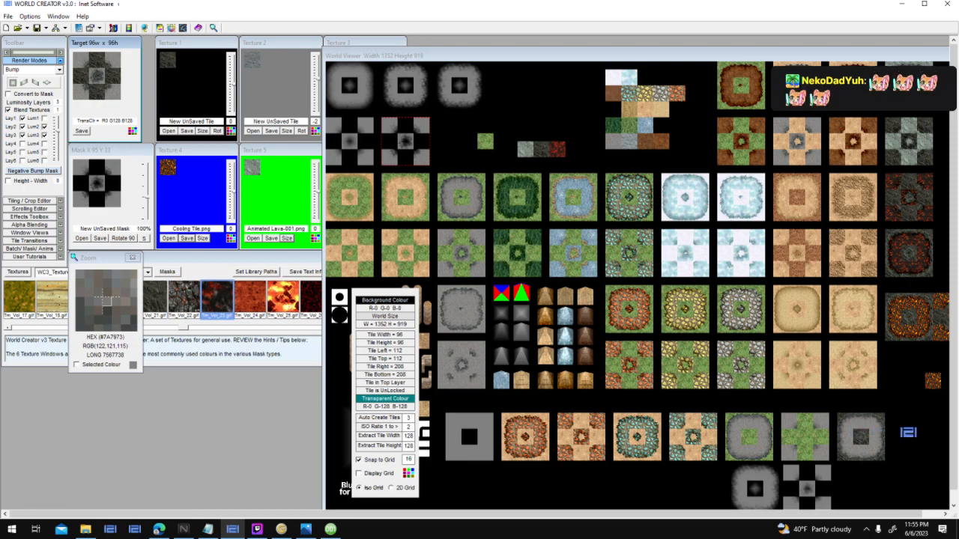
left_click(914, 434)
left_click_drag(917, 436, 913, 441)
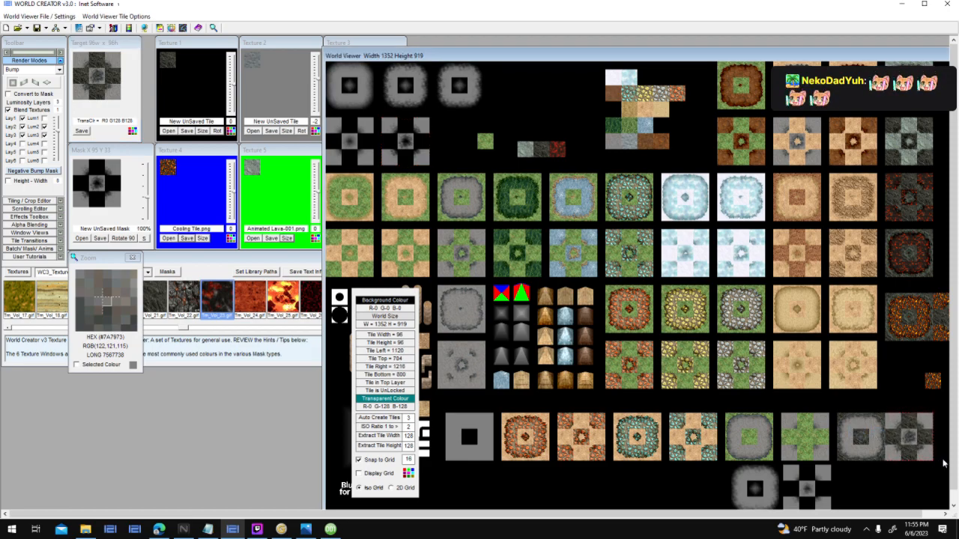
Step: Load the ring-shaped stone border tile into Texture 4 and save it as Volcanic Stone Border.png in the Alpha Delta folder
left_click_drag(872, 456, 180, 197)
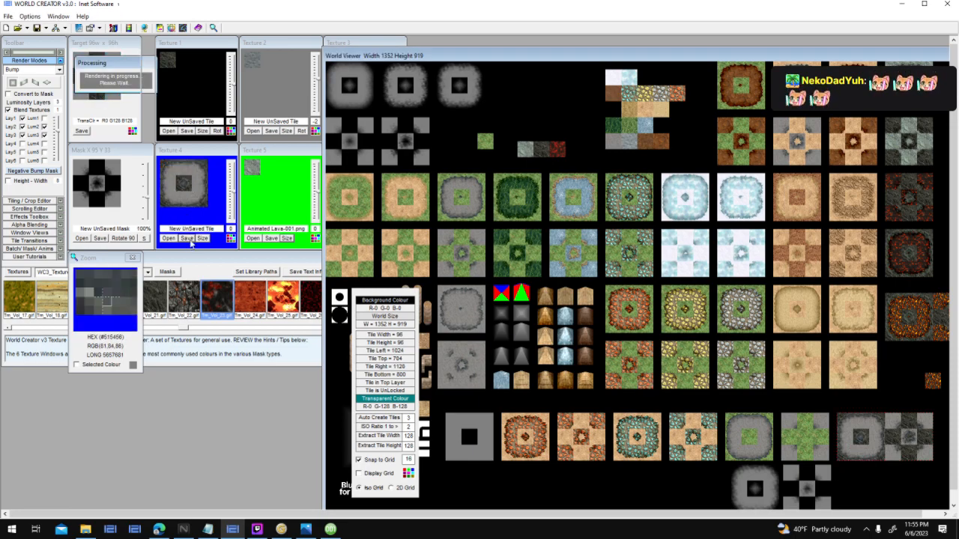
left_click(187, 238)
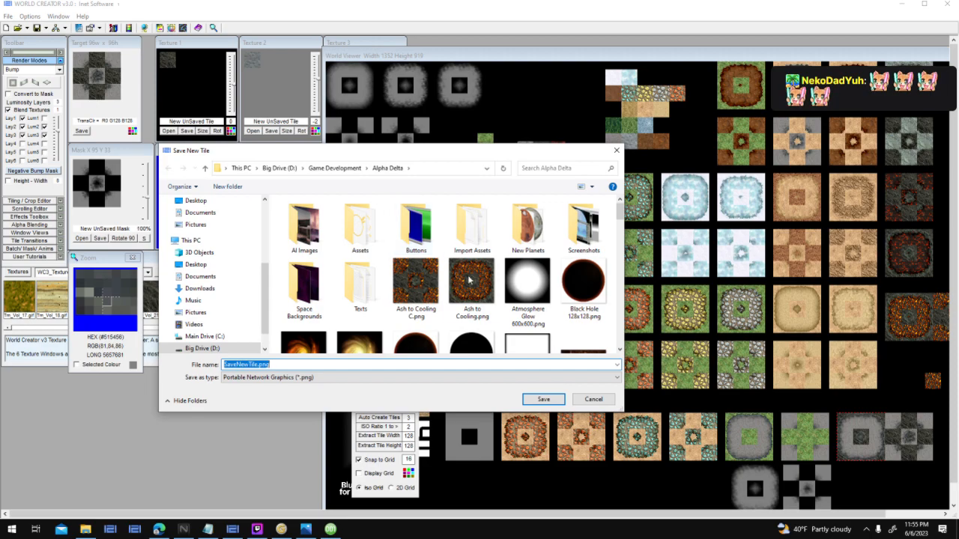
type("Volcanic Stone Bord")
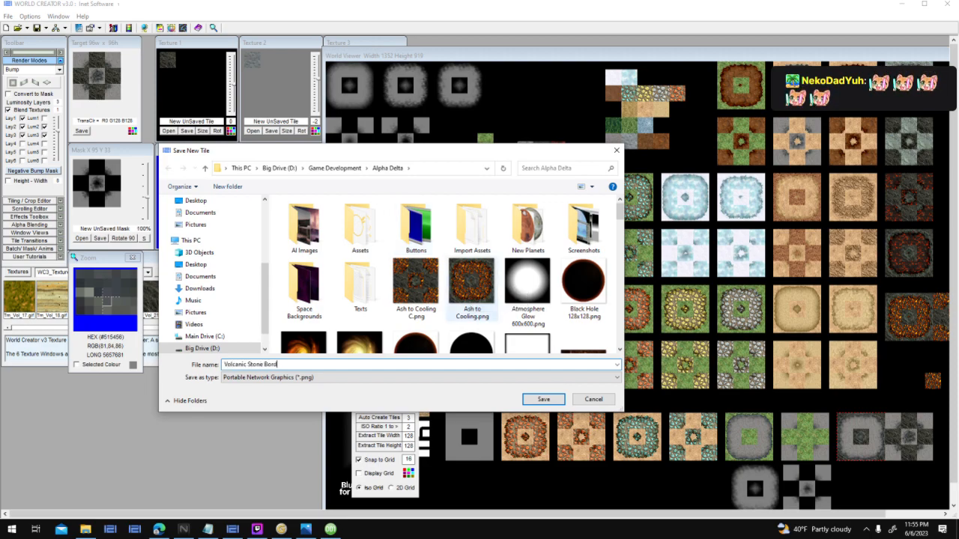
key("Return")
Step: Load the cross-shaped stone border tile into Texture 4 and save it as Volcanic Stone Border C
left_click_drag(908, 436, 170, 199)
type("V")
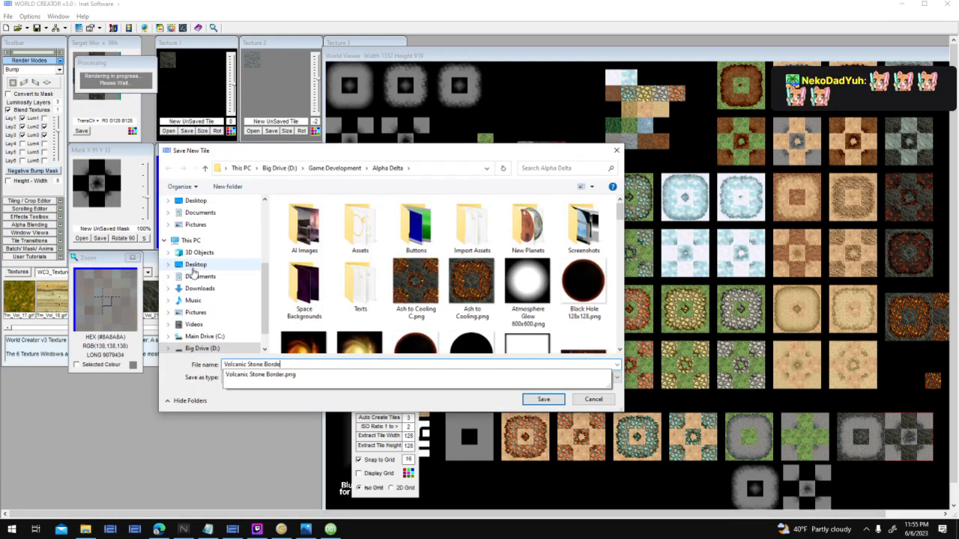
type("r C")
key("Return")
Step: Switch to 001 Game Creator and open the Walls tile-set at its Solid Rock Desert tile
left_click(331, 529)
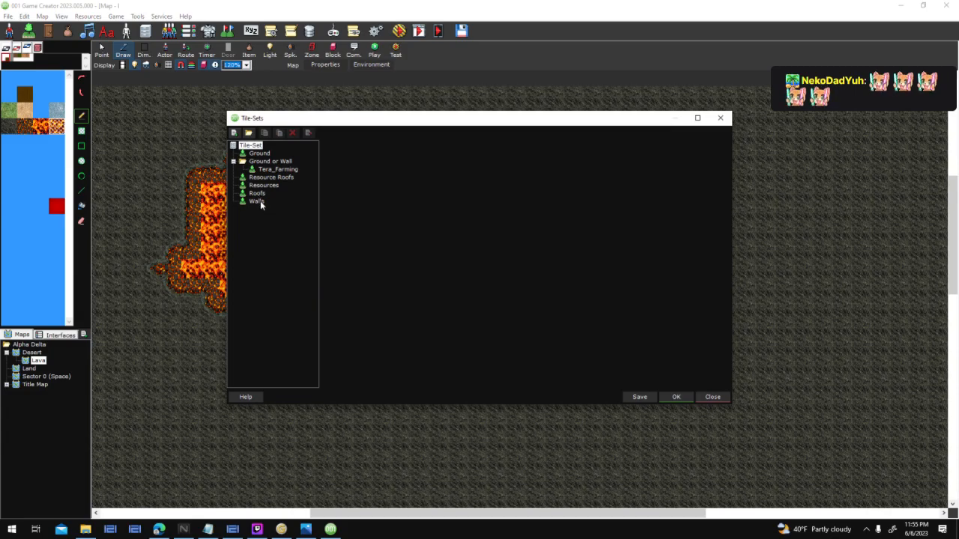
left_click(256, 201)
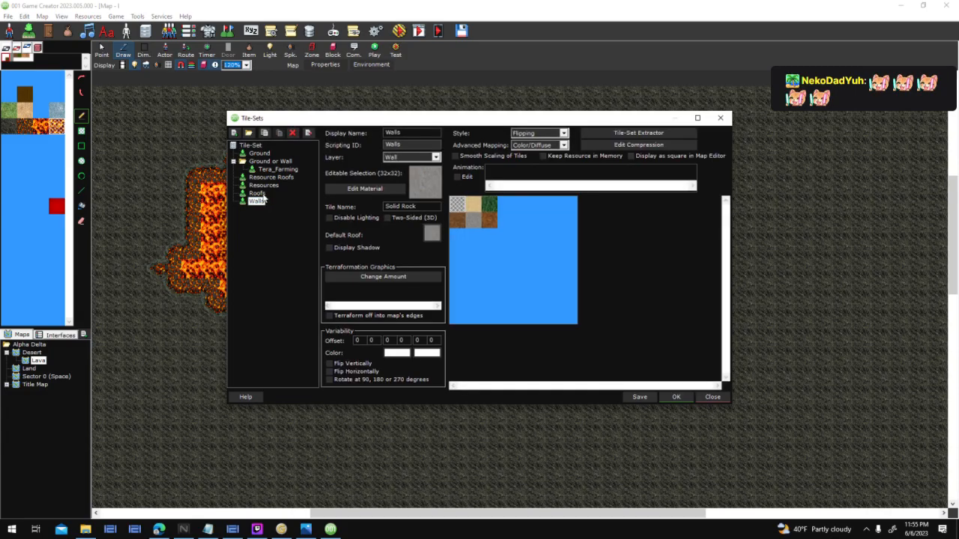
left_click(472, 225)
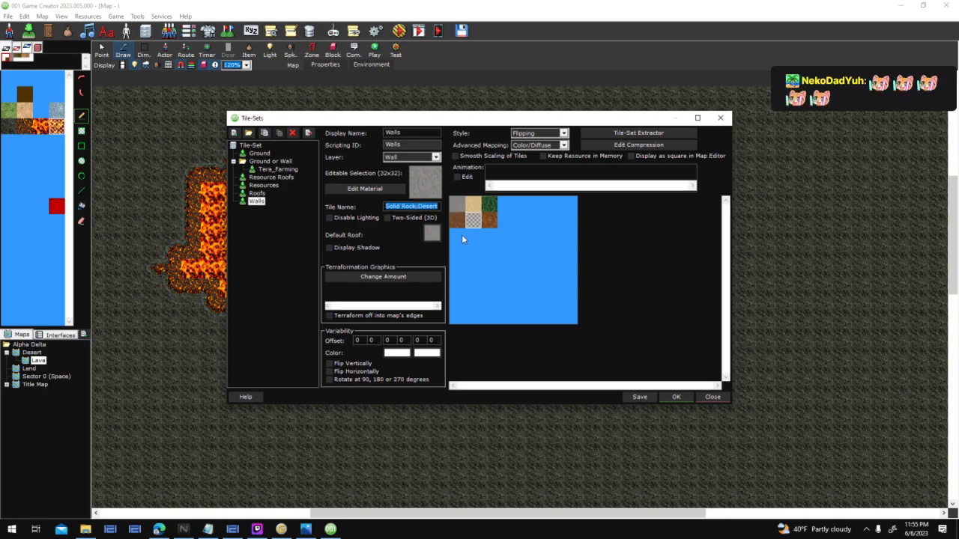
left_click(472, 237)
right_click(424, 194)
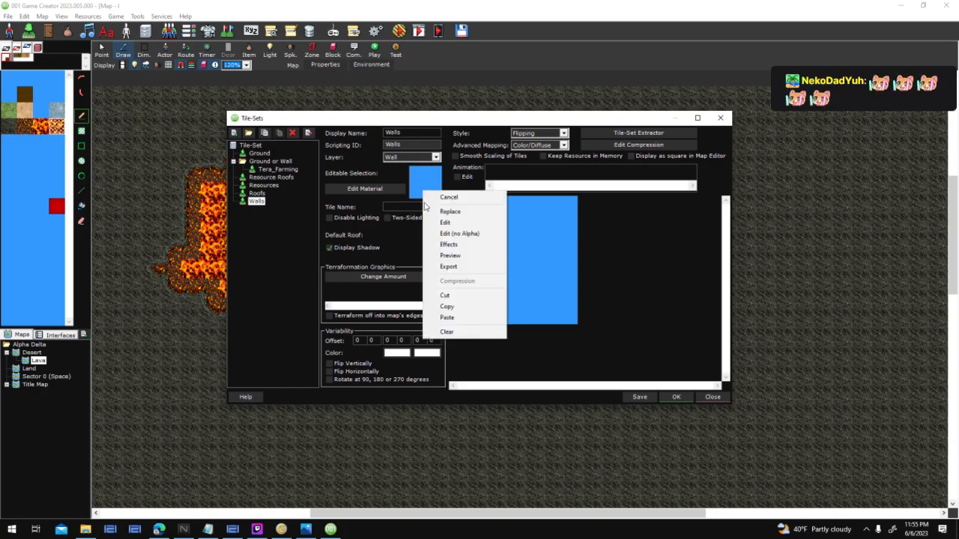
left_click(456, 224)
left_click(838, 498)
Step: Copy the Solid Rock Desert wall tile into the empty slot directly below it
left_click(473, 223)
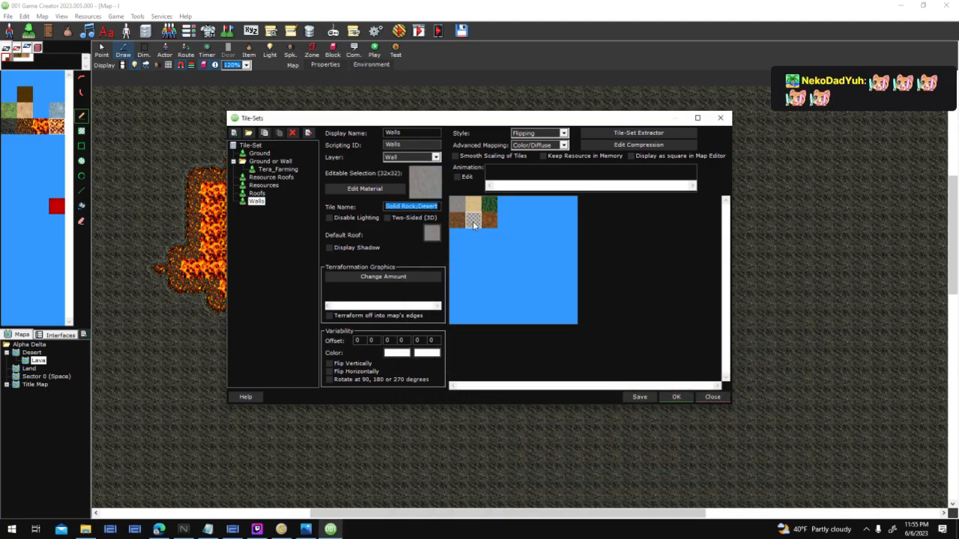
right_click(473, 222)
left_click(497, 338)
left_click(476, 237)
right_click(476, 236)
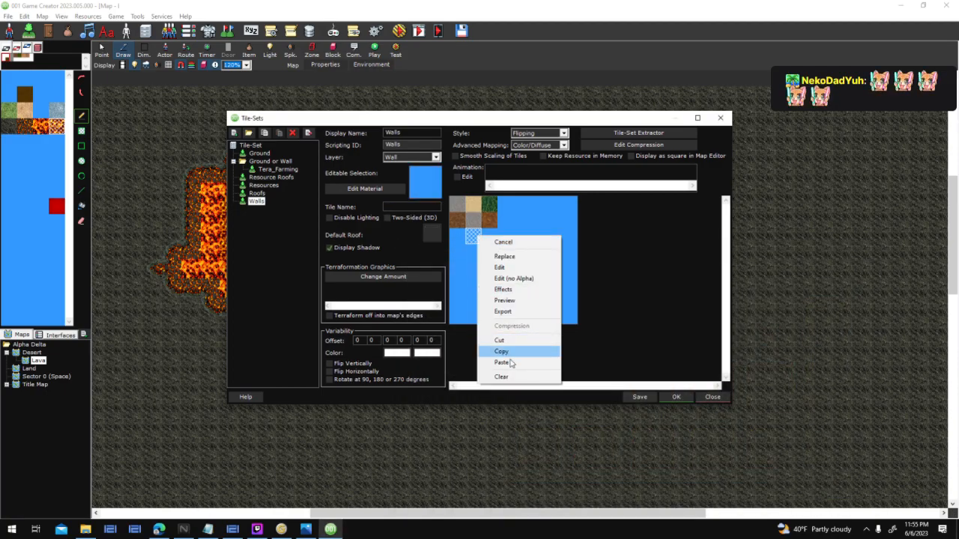
left_click(500, 359)
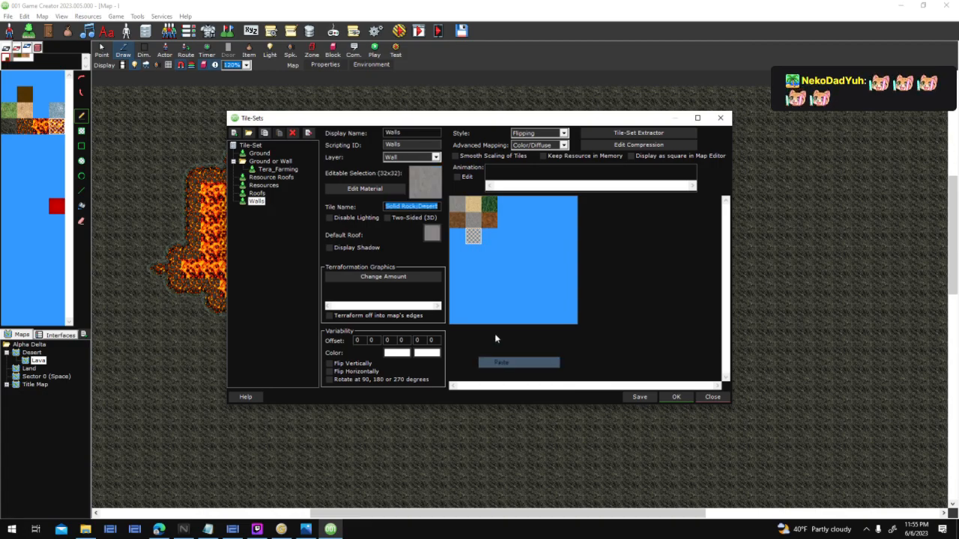
Step: In the Roofs tile-set, copy the first passable cliff face tile into the empty slot in the middle of the tiles
left_click(257, 194)
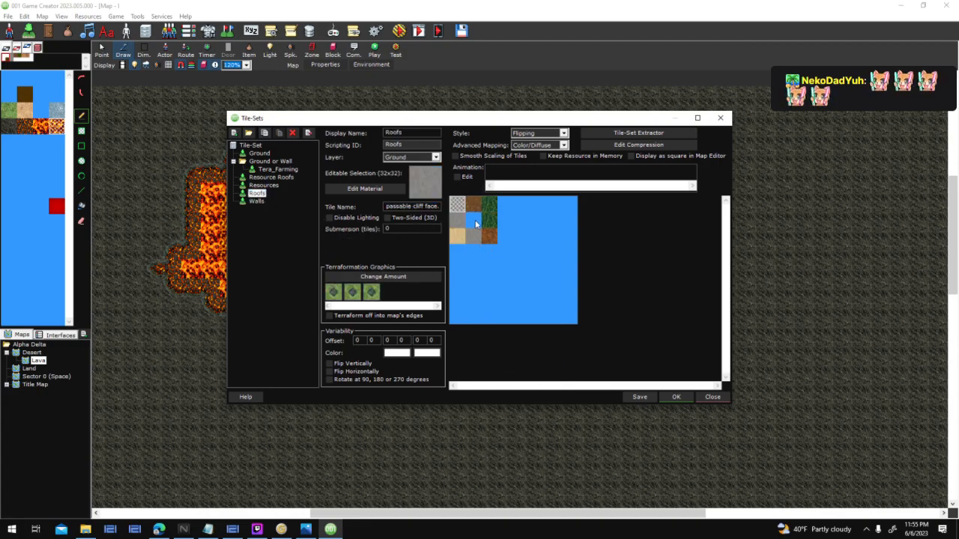
left_click(474, 223)
left_click(454, 211)
left_click(457, 219)
left_click(465, 228)
right_click(453, 208)
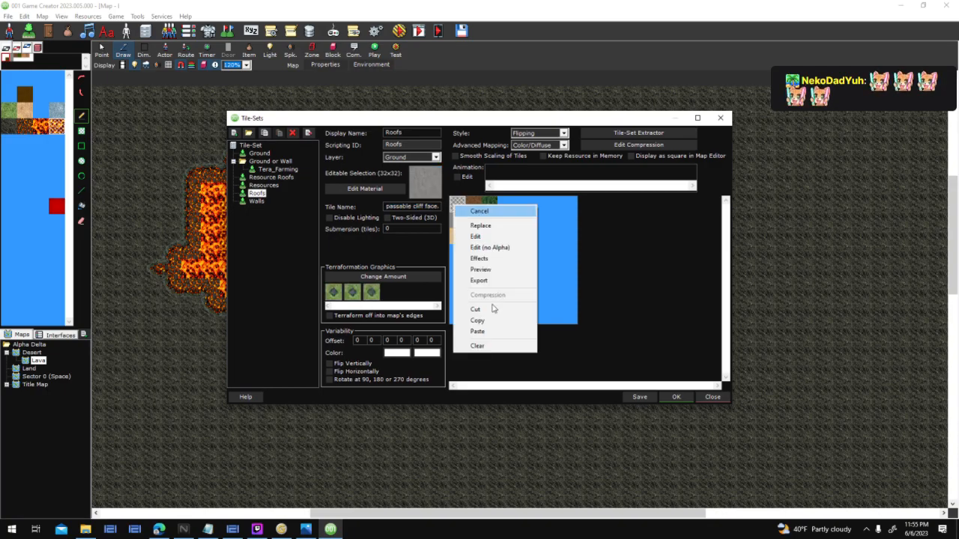
left_click(479, 323)
right_click(477, 219)
left_click(524, 344)
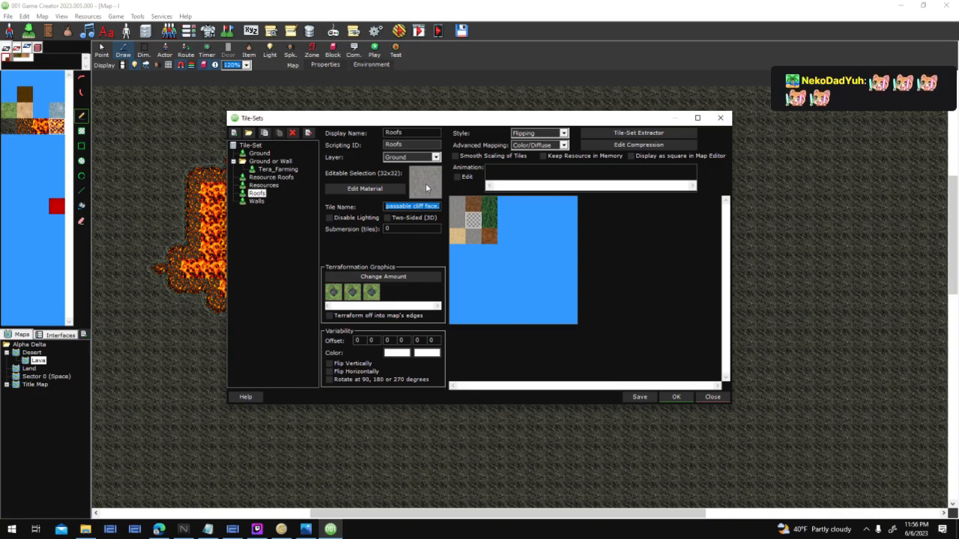
Step: Replace the concave image of the copied roof tile's first terraformation graphic with Volcanic Stone Border.png from the Alpha Delta folder
double_click(342, 295)
right_click(403, 277)
left_click(423, 299)
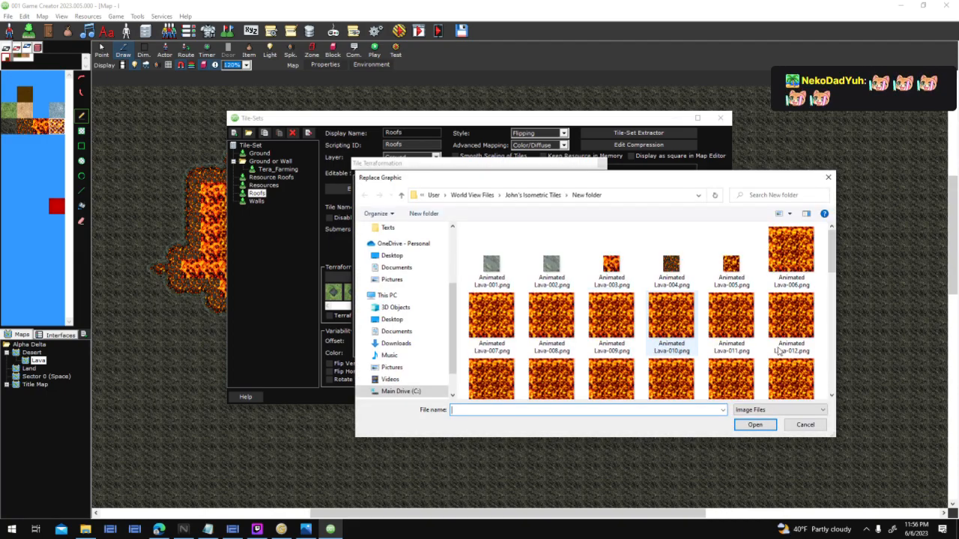
scroll(779, 350, "down", 1)
scroll(417, 296, "up", 3)
left_click(416, 295)
scroll(741, 330, "down", 5)
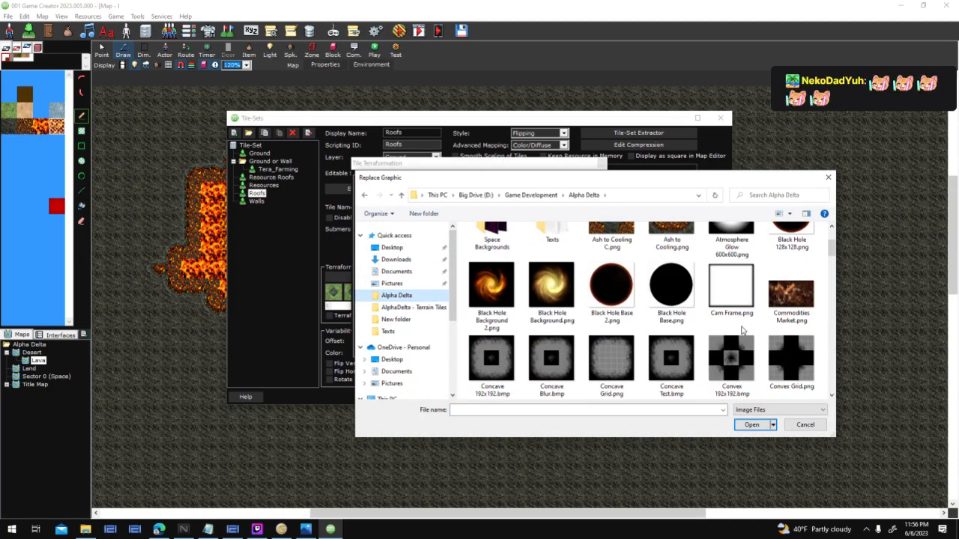
scroll(742, 330, "down", 10)
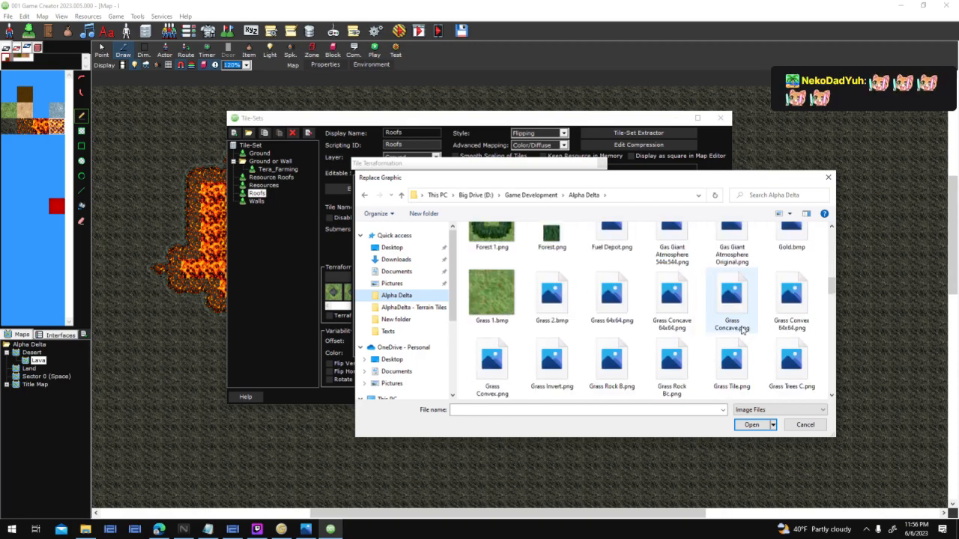
scroll(824, 375, "down", 5)
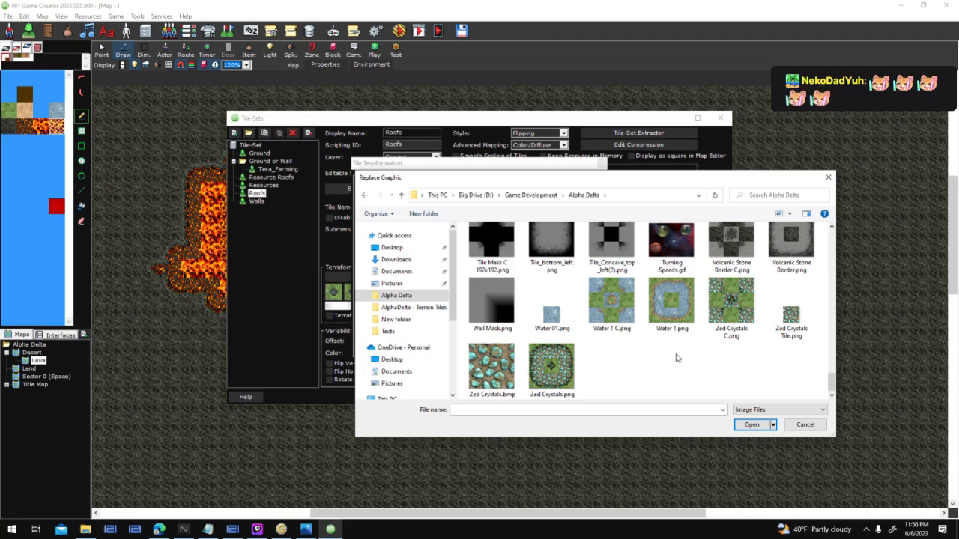
scroll(742, 352, "up", 5)
scroll(779, 356, "down", 2)
double_click(791, 360)
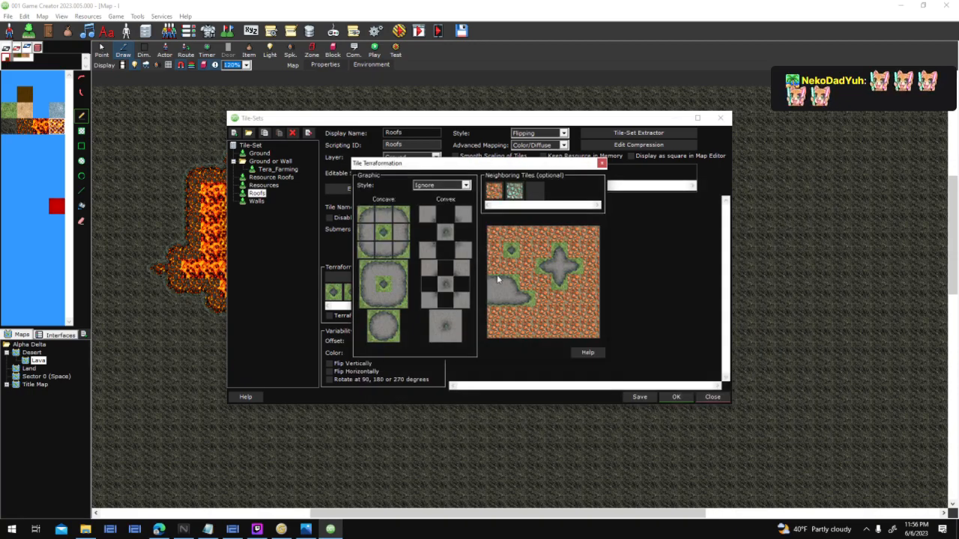
Step: Replace the first terraformation graphic's convex image with Volcanic Stone Border C.png
right_click(450, 284)
left_click(480, 303)
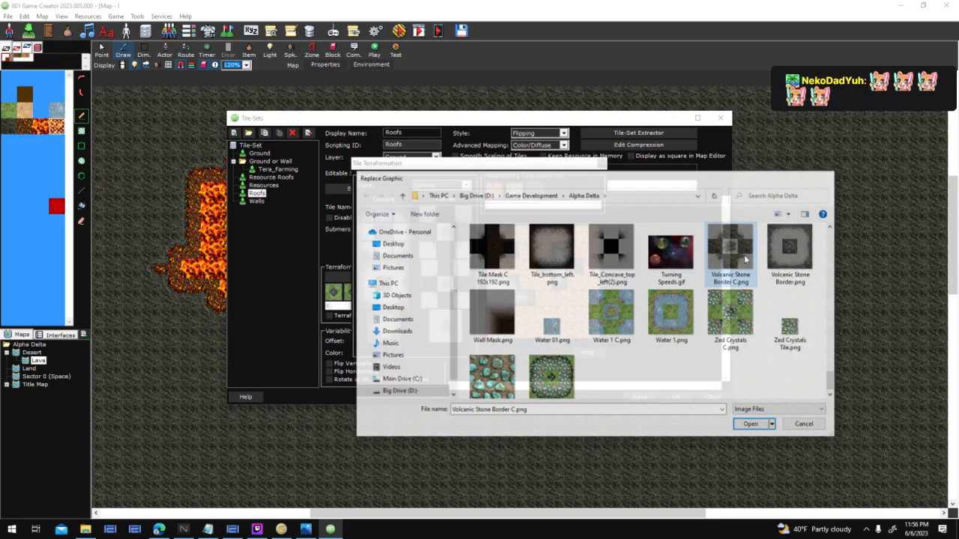
double_click(744, 255)
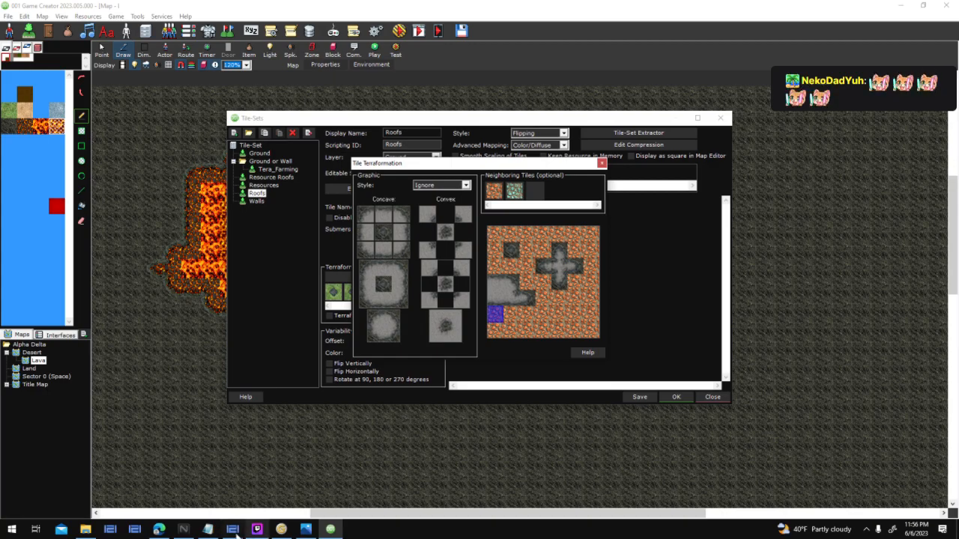
Step: Switch to World Creator and save the cross-shaped Target tile over the existing Volcanic Stone Border C.png
mouse_move(331, 530)
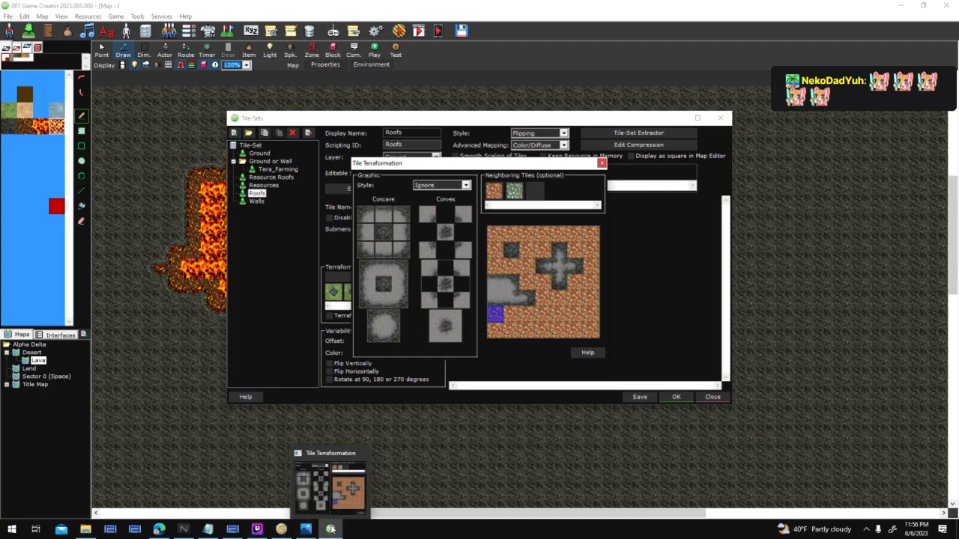
left_click(233, 529)
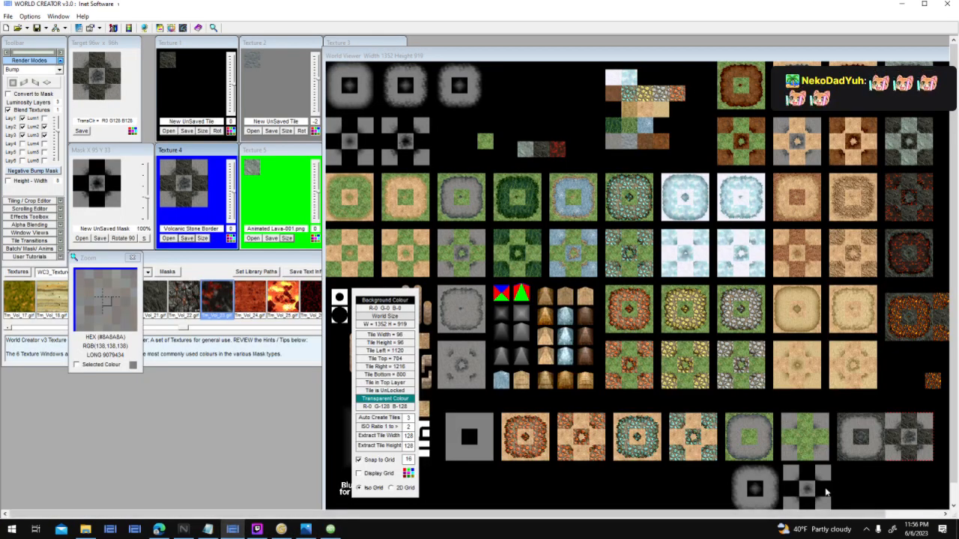
left_click(830, 492)
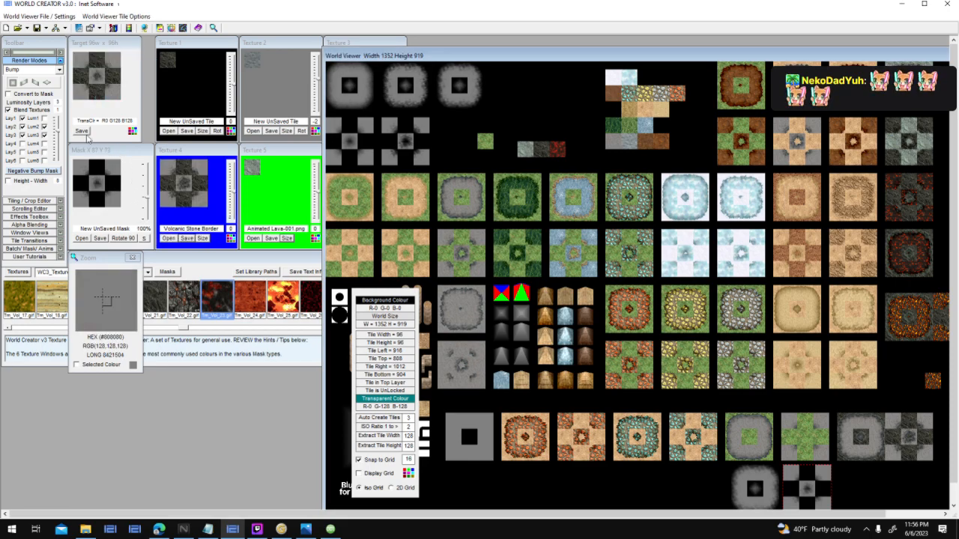
left_click(161, 147)
scroll(442, 217, "down", 3)
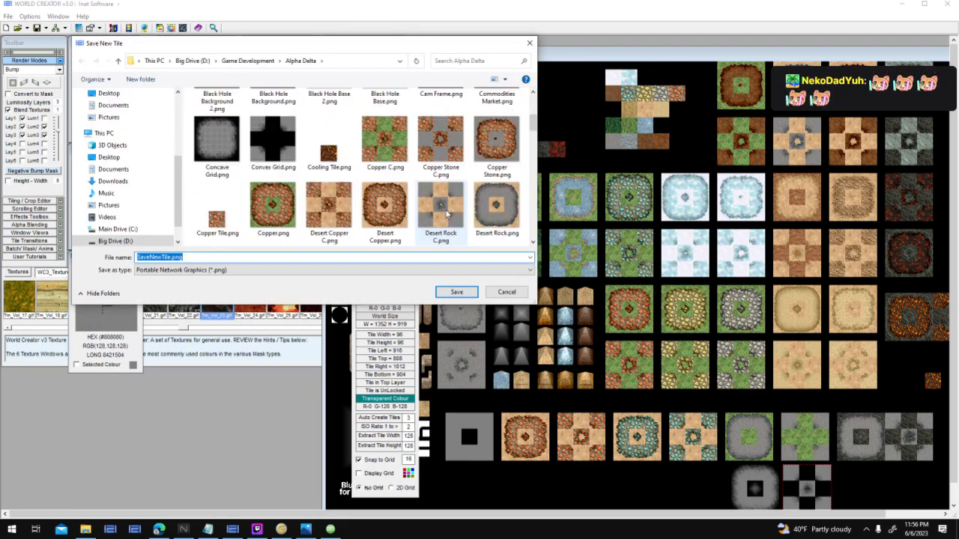
left_click_drag(532, 127, 532, 229)
double_click(217, 142)
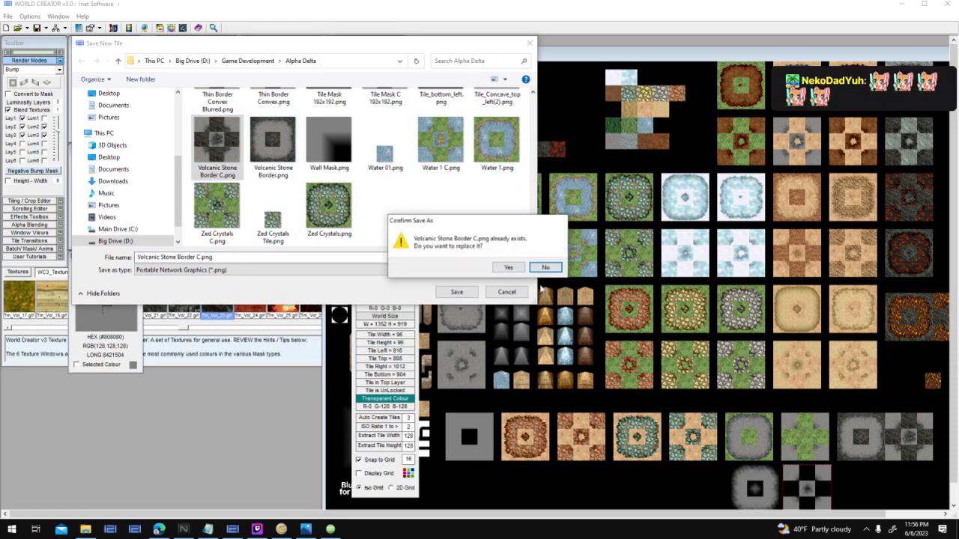
left_click(509, 266)
Step: Back in 001 Game Creator, reload the re-saved Volcanic Stone Border C.png as the first terraformation graphic's convex image
left_click(331, 529)
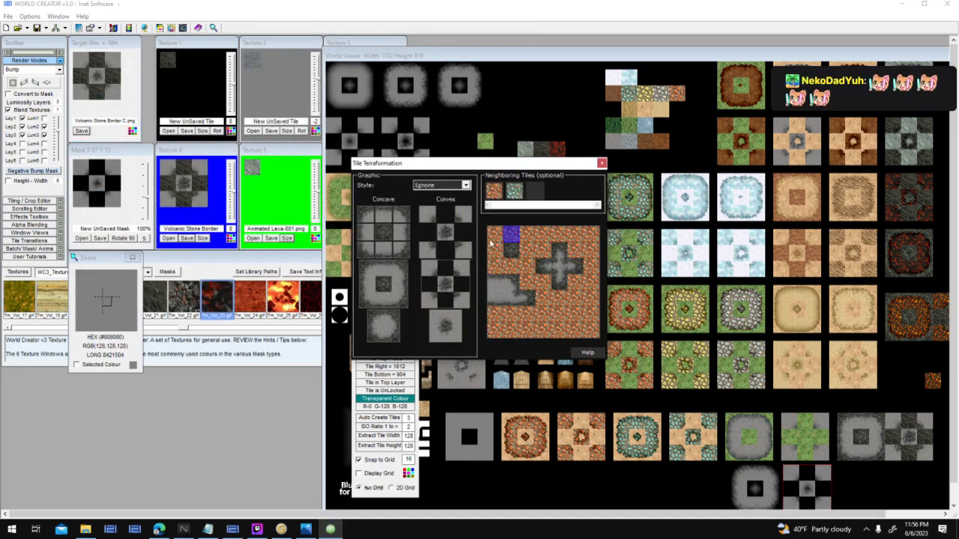
right_click(448, 281)
left_click(475, 300)
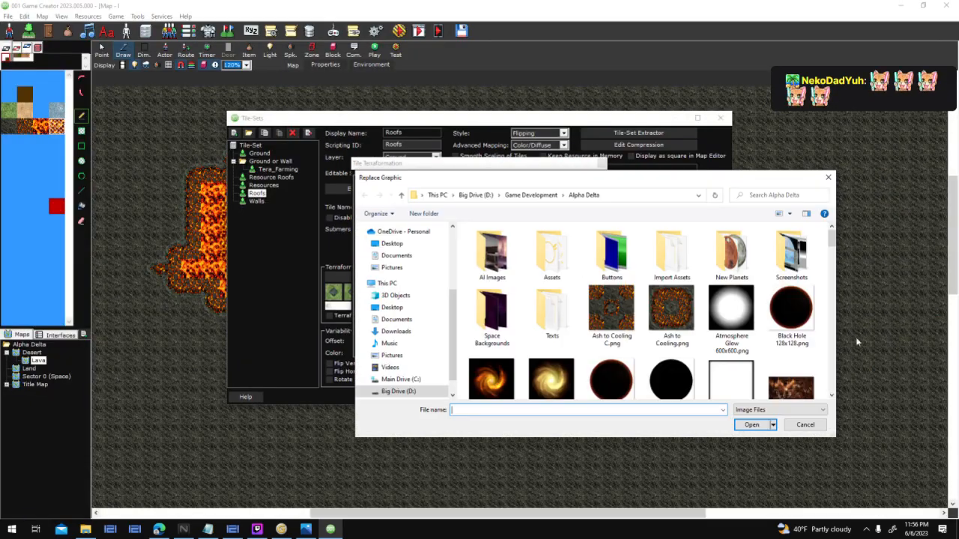
left_click_drag(832, 239, 850, 381)
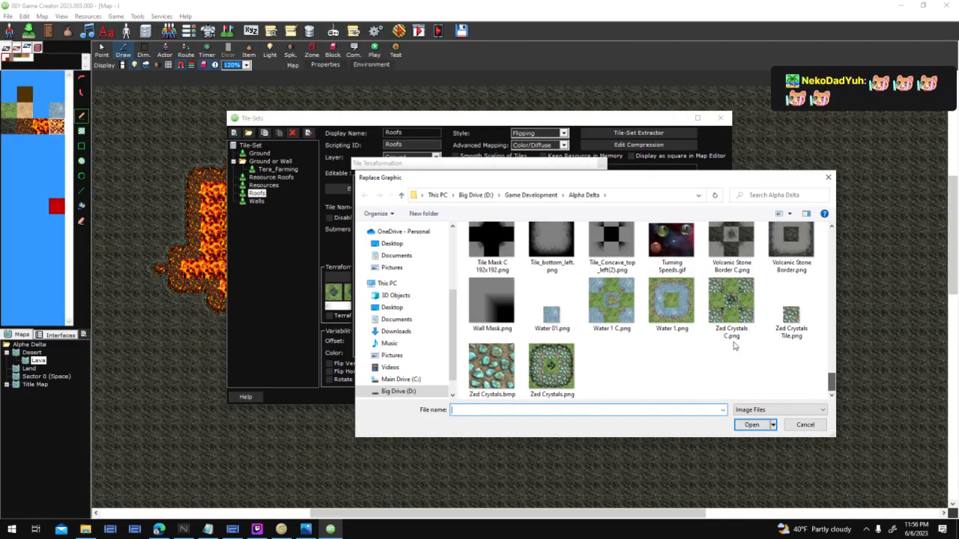
double_click(788, 251)
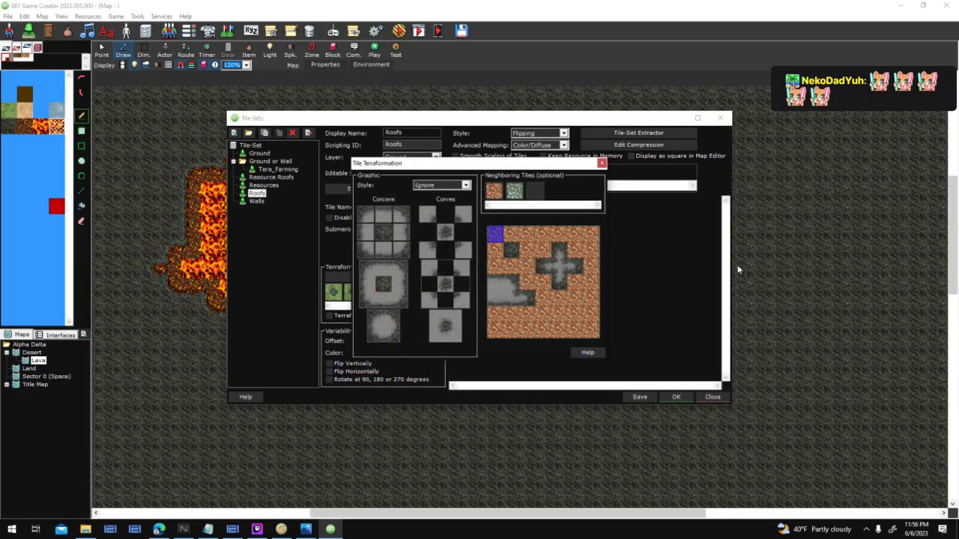
left_click(601, 162)
Step: Replace the concave image of the second terraformation graphic with Volcanic Stone Border.png
left_click(358, 291)
right_click(403, 284)
left_click(420, 304)
left_click_drag(831, 238, 852, 391)
left_click(794, 251)
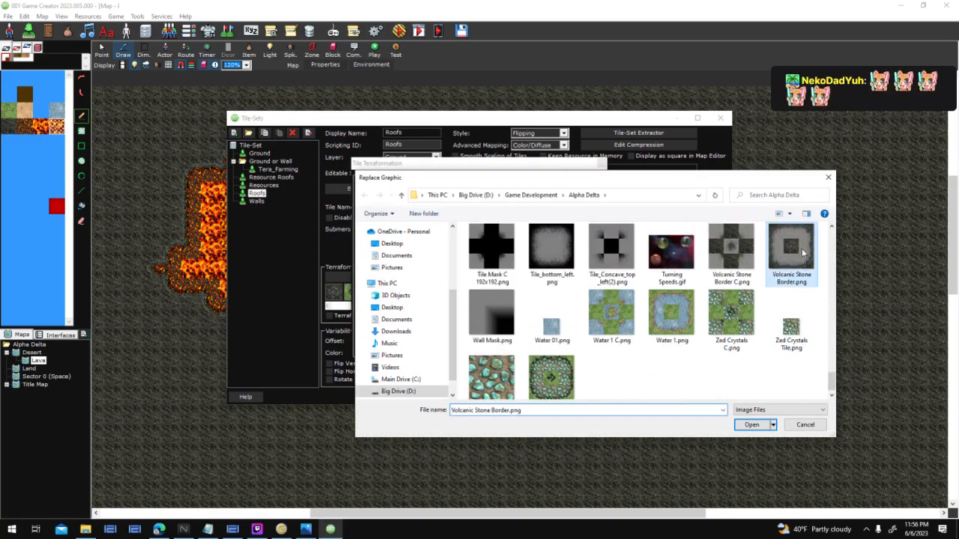
double_click(802, 252)
Step: Replace the convex image of the second terraformation graphic with Volcanic Stone Border C.png
right_click(456, 292)
left_click(522, 310)
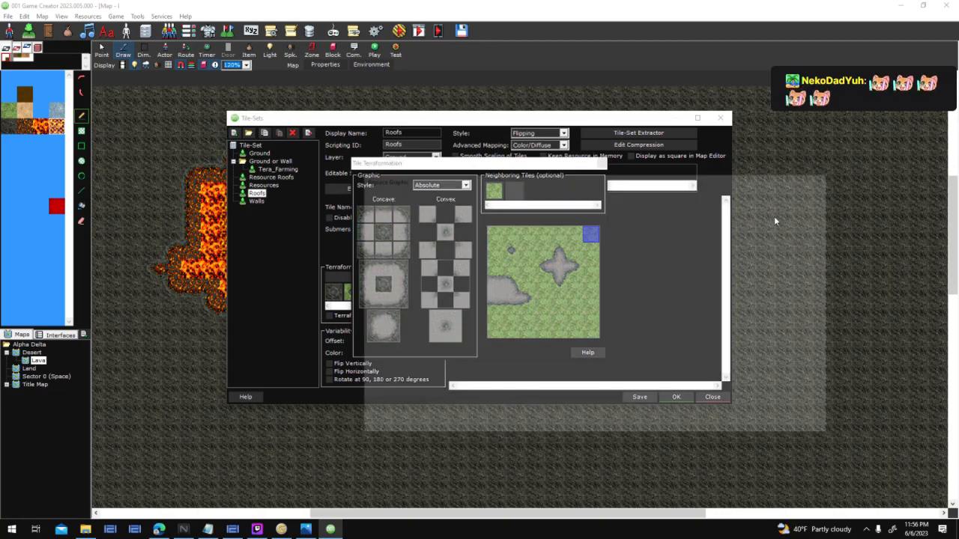
scroll(738, 242, "down", 10)
double_click(738, 241)
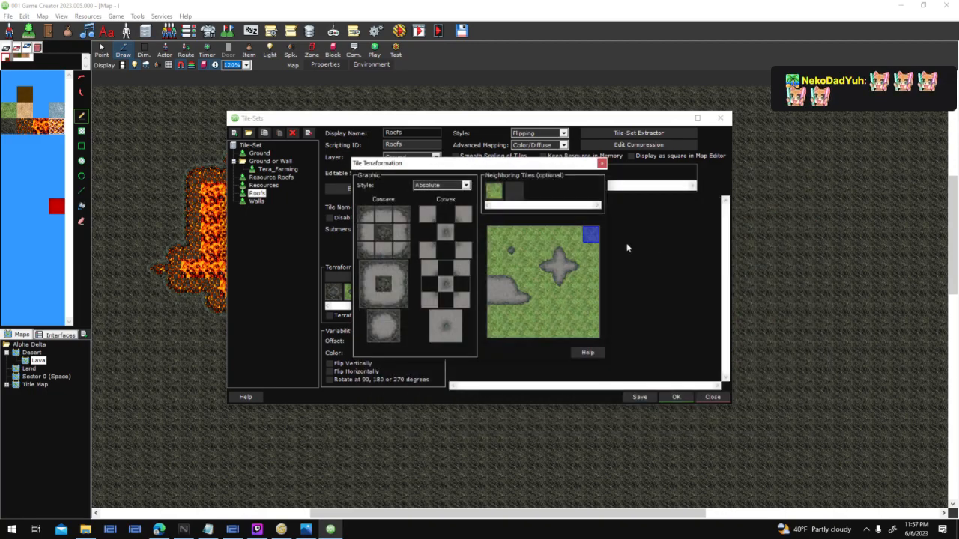
Step: Change the second terraformation graphic's grass neighboring tile to the dark volcanic stone Ground tile and paint a test area in the preview
left_click(495, 196)
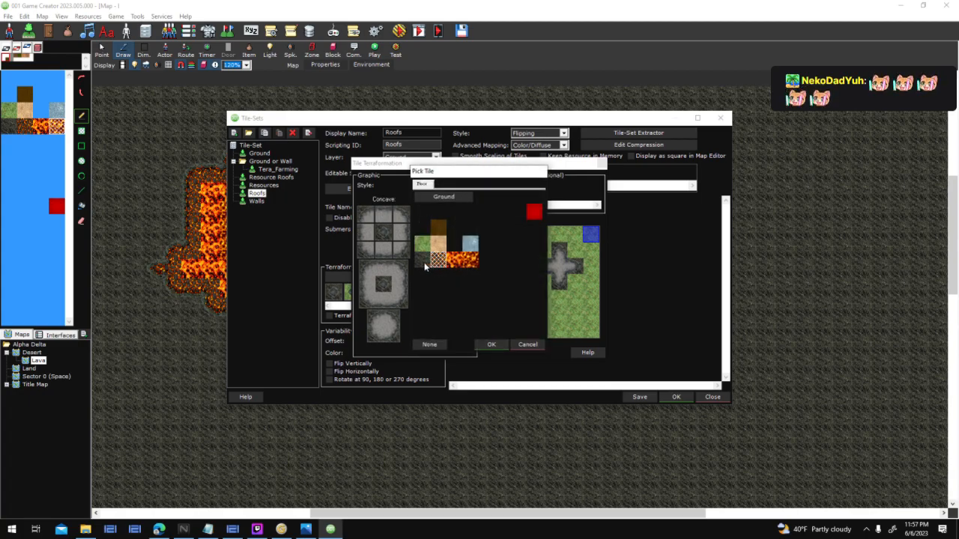
double_click(424, 262)
mouse_move(558, 294)
left_mouse_down()
mouse_move(512, 275)
mouse_move(577, 258)
mouse_move(536, 260)
mouse_move(581, 237)
mouse_move(573, 292)
mouse_move(525, 339)
mouse_move(480, 340)
left_mouse_up()
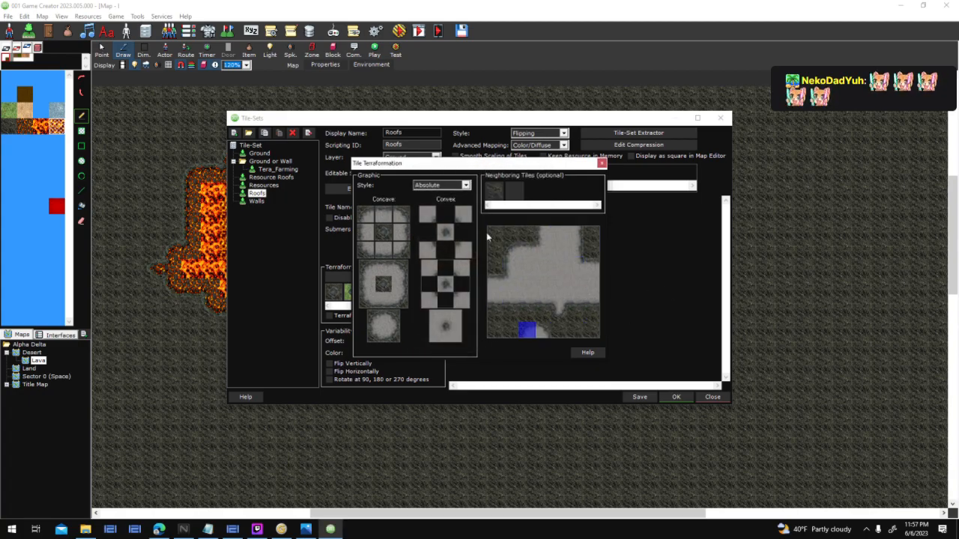
left_click(521, 196)
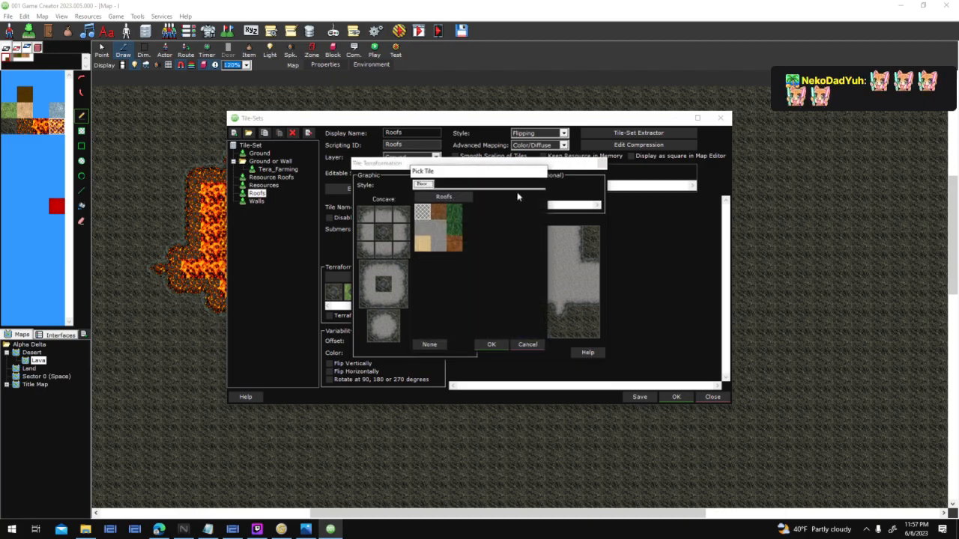
left_click(537, 232)
left_click(637, 352)
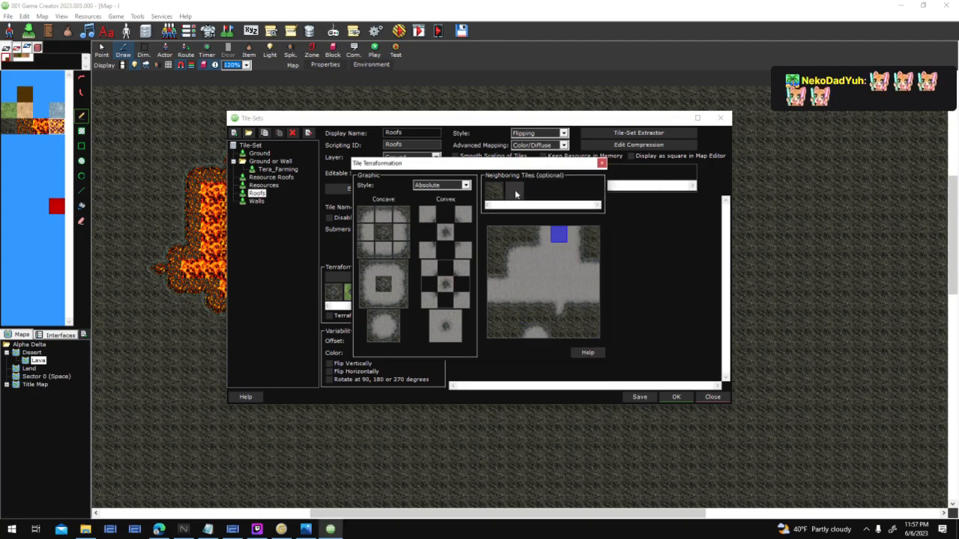
left_click(522, 194)
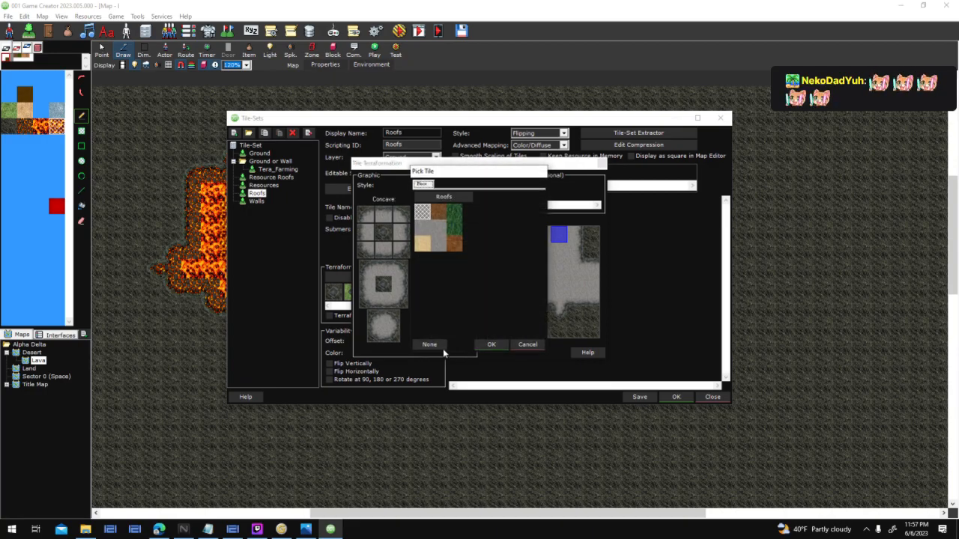
left_click(429, 344)
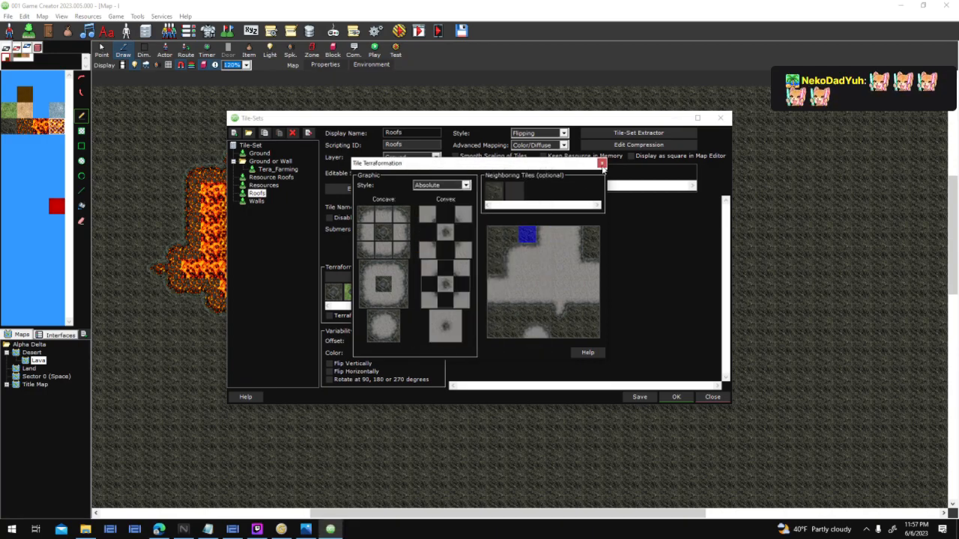
left_click(601, 164)
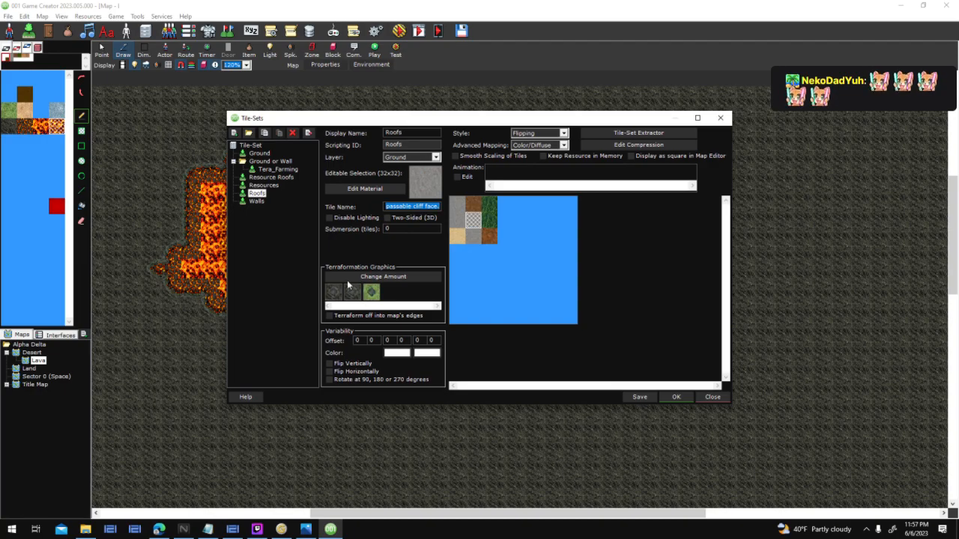
double_click(374, 292)
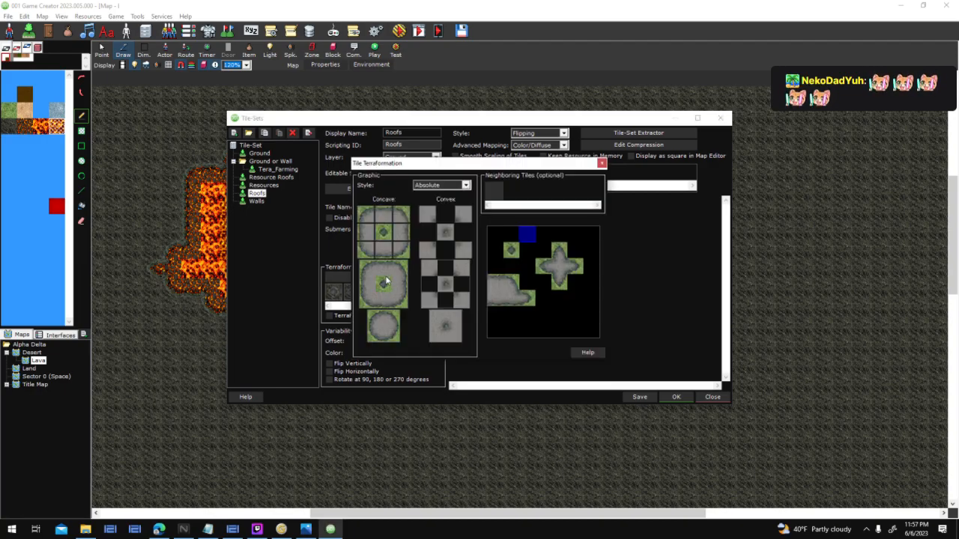
left_click(601, 164)
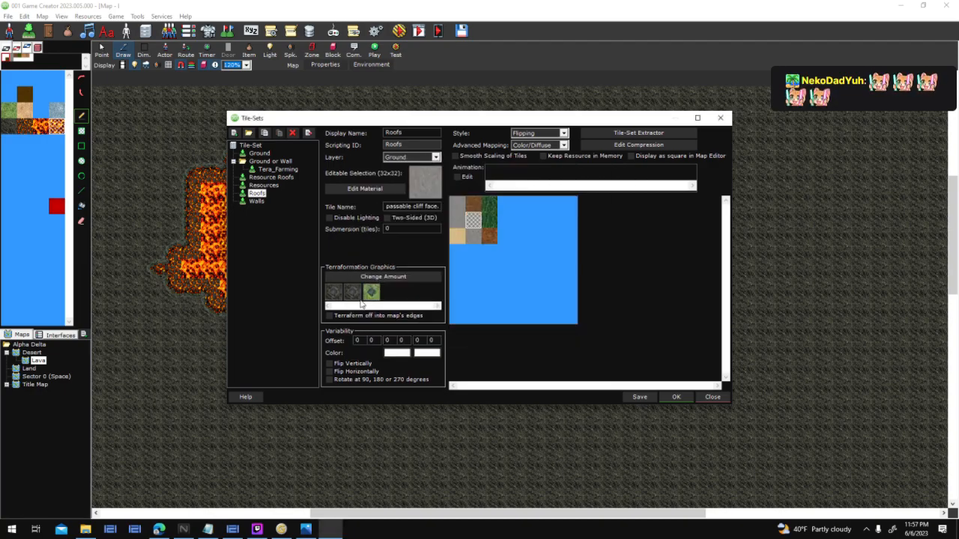
Step: Copy the second terraformation graphic's concave stone border image into the third terraformation graphic's concave image
double_click(357, 293)
right_click(399, 274)
left_click(434, 390)
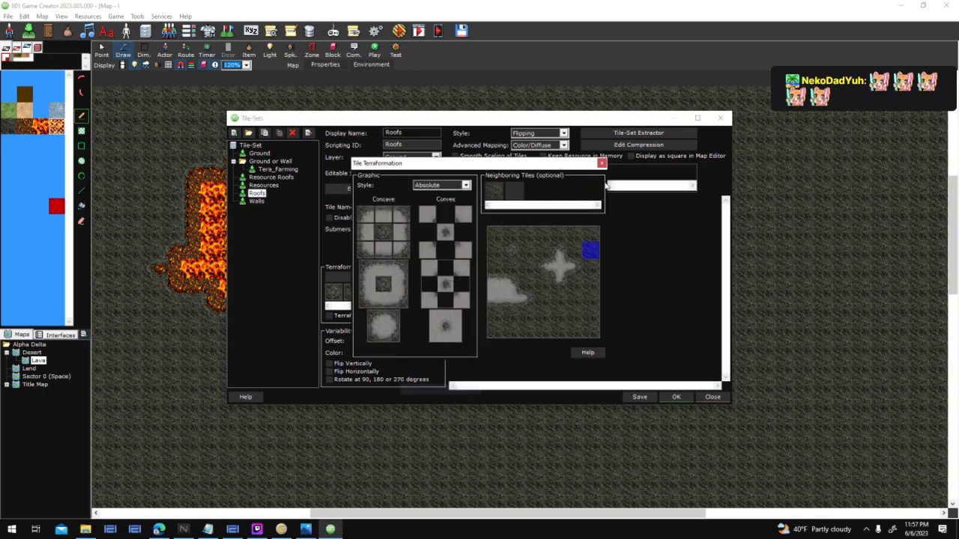
left_click(602, 163)
double_click(373, 298)
right_click(378, 284)
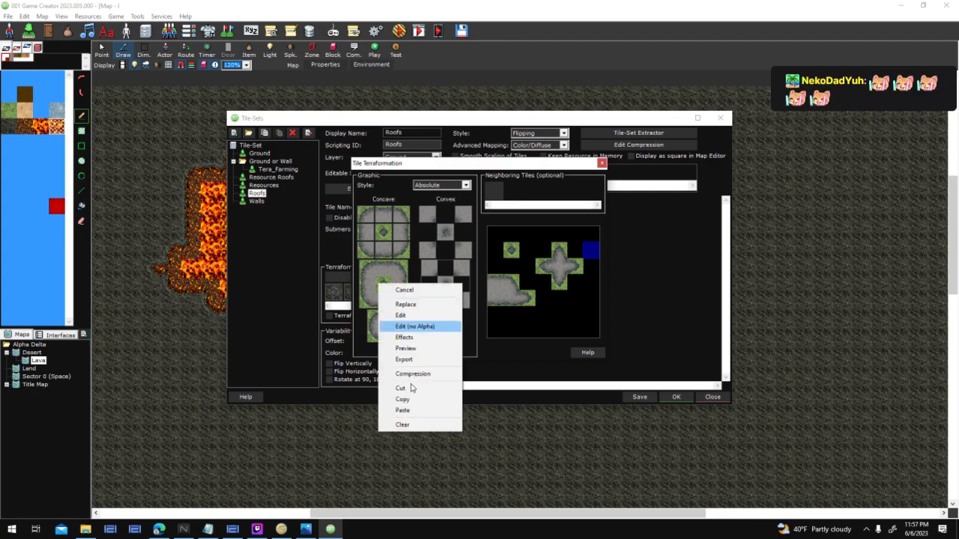
left_click(416, 409)
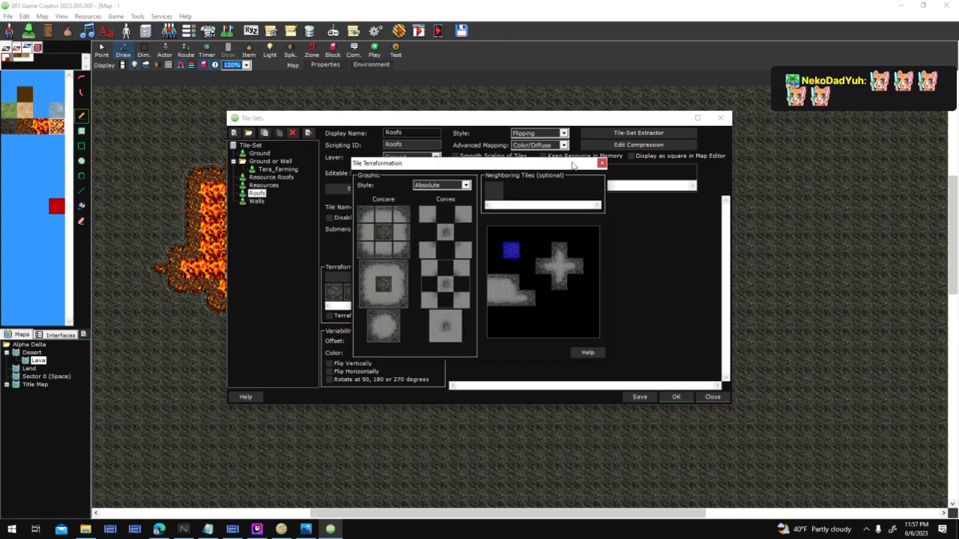
left_click(602, 163)
Step: Copy the second terraformation graphic's convex stone border image into the third terraformation graphic's convex image
double_click(356, 295)
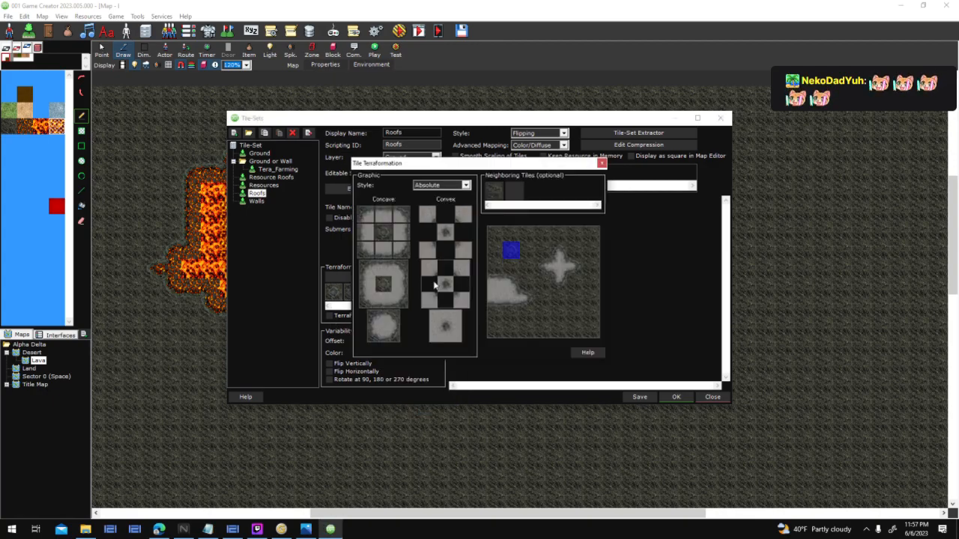
right_click(438, 283)
left_click(475, 408)
left_click(602, 163)
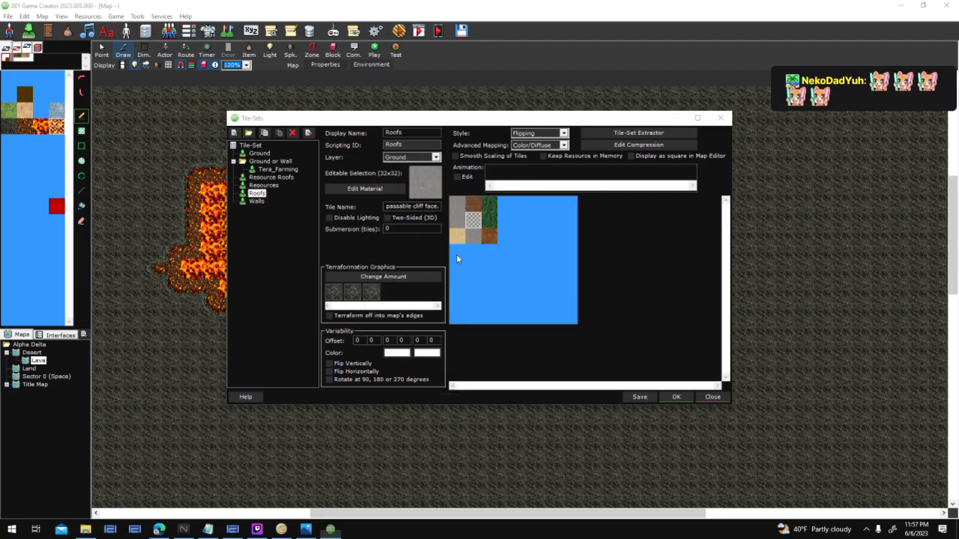
double_click(379, 296)
right_click(439, 270)
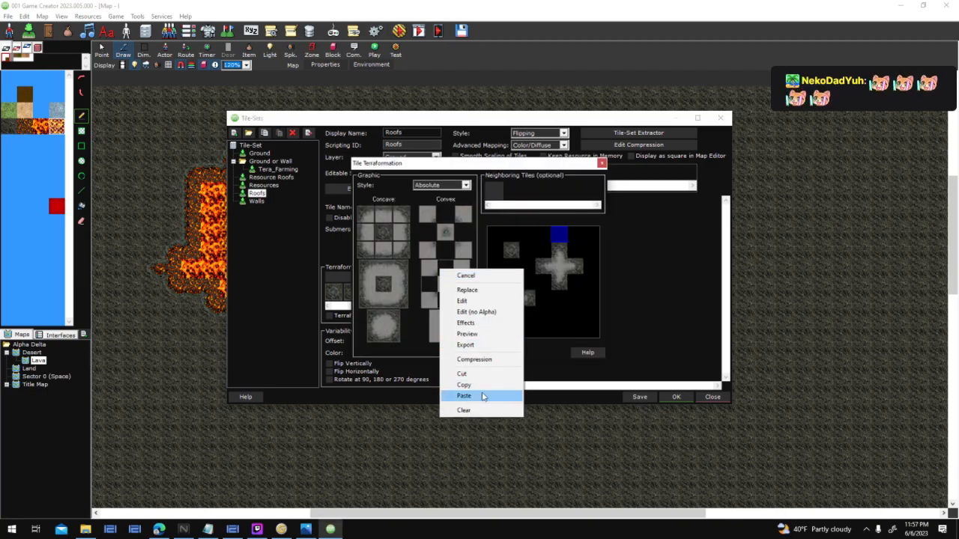
left_click(475, 395)
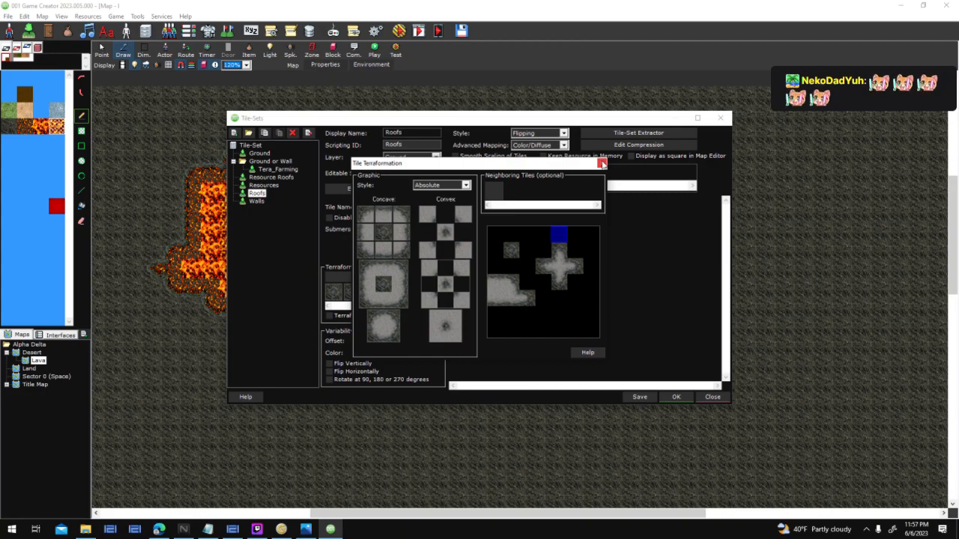
Step: Apply the roof terraformation changes and rename the newest stone tile in the Walls tile-set as Solid Rock;Volcanic
left_click(602, 163)
left_click(676, 397)
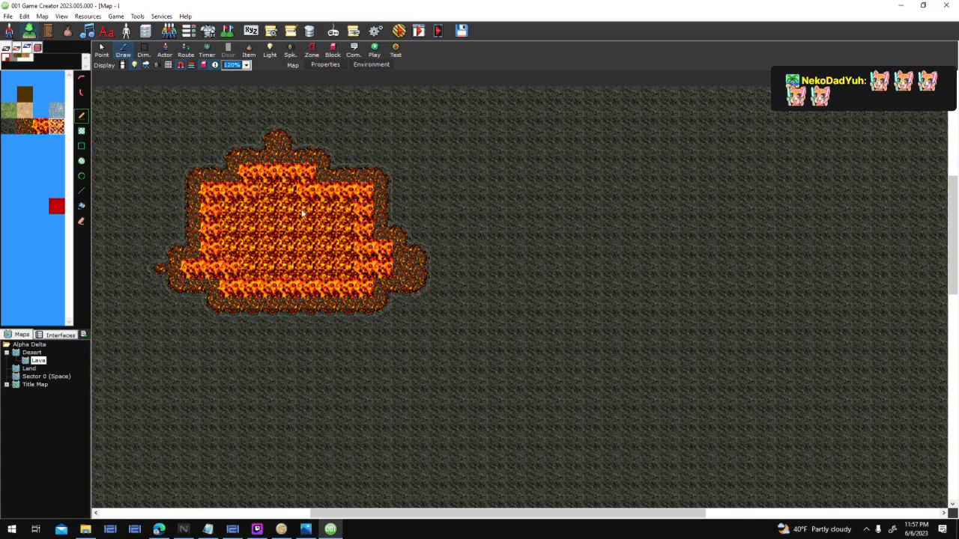
left_click(256, 201)
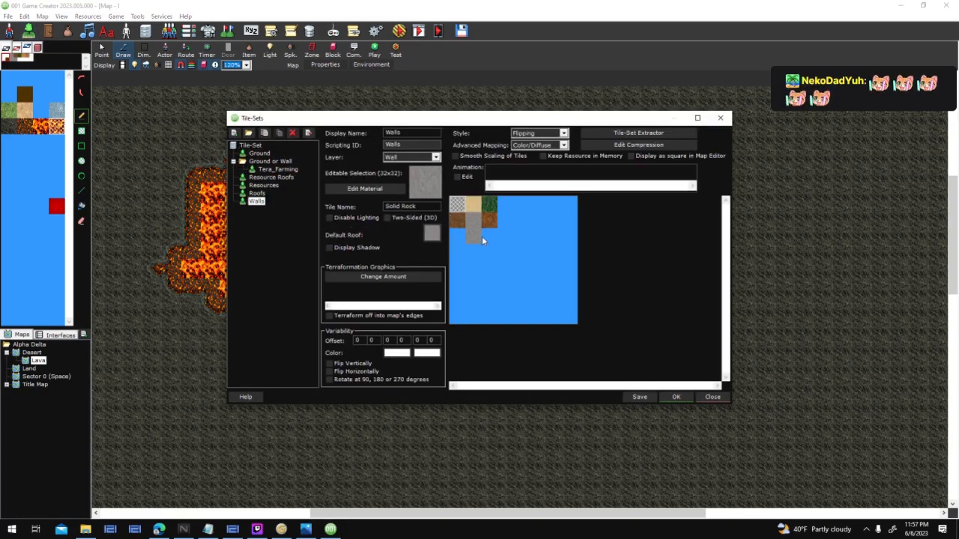
left_click(473, 234)
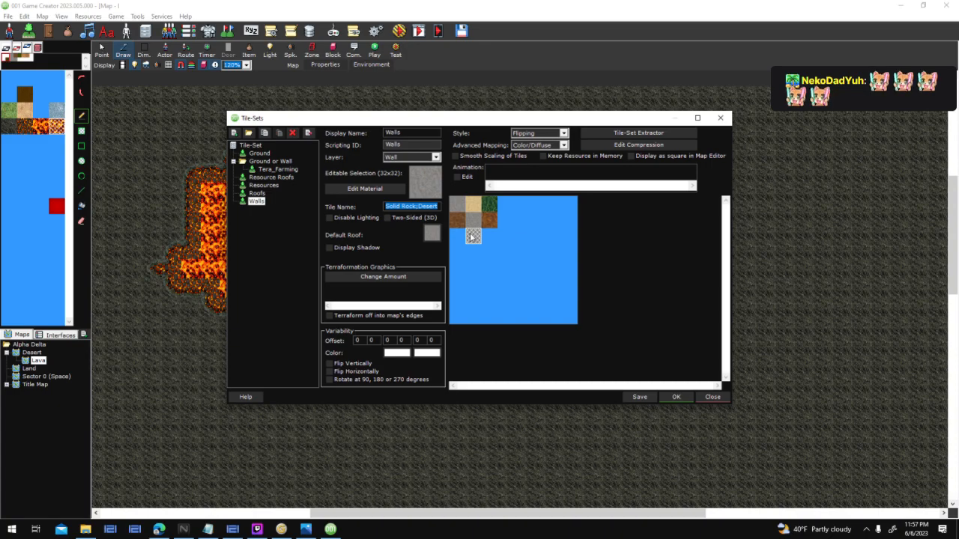
left_click_drag(418, 206, 592, 209)
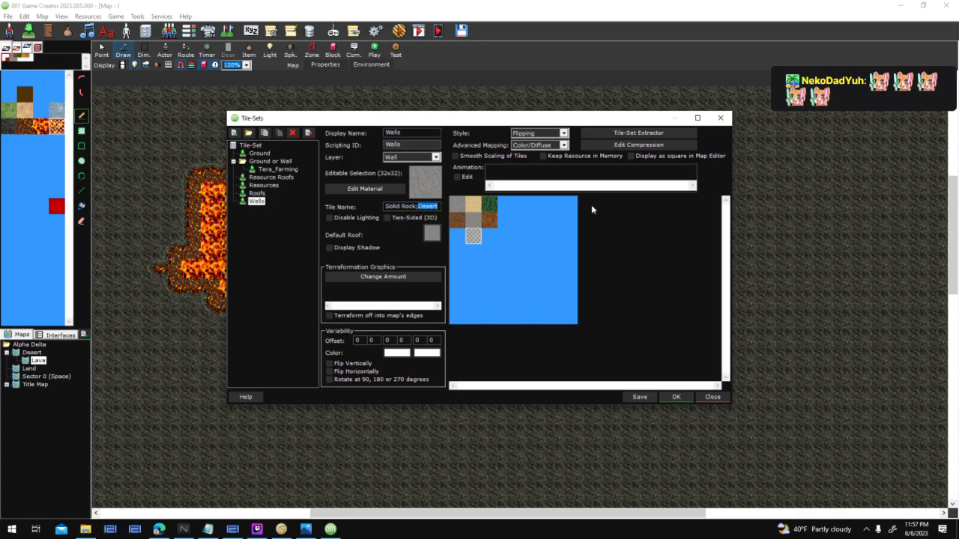
type("Volcanic")
Step: Set the Volcanic wall tile's default roof to the matching volcanic stone roof tile and apply the tile-set changes
left_click(433, 234)
left_click(440, 232)
left_click(489, 344)
left_click(479, 240)
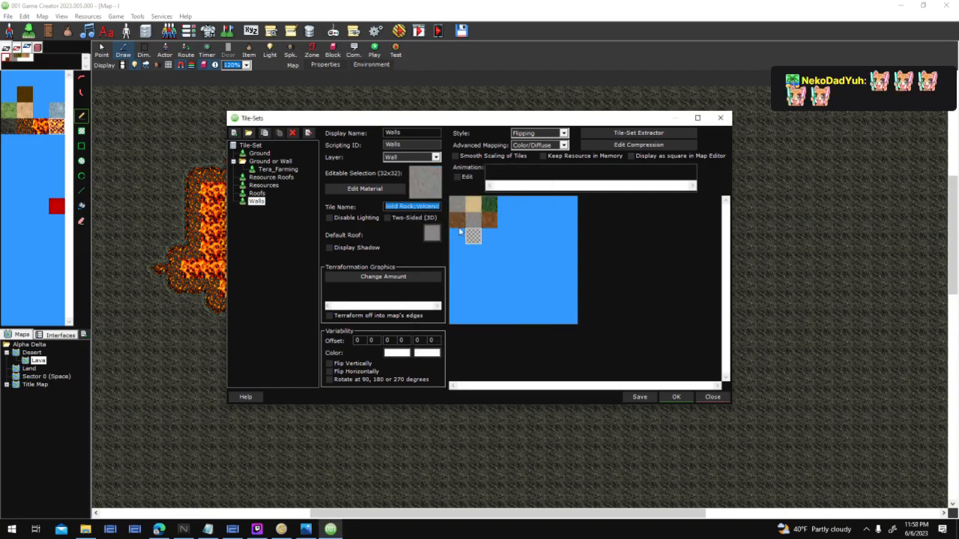
left_click(676, 397)
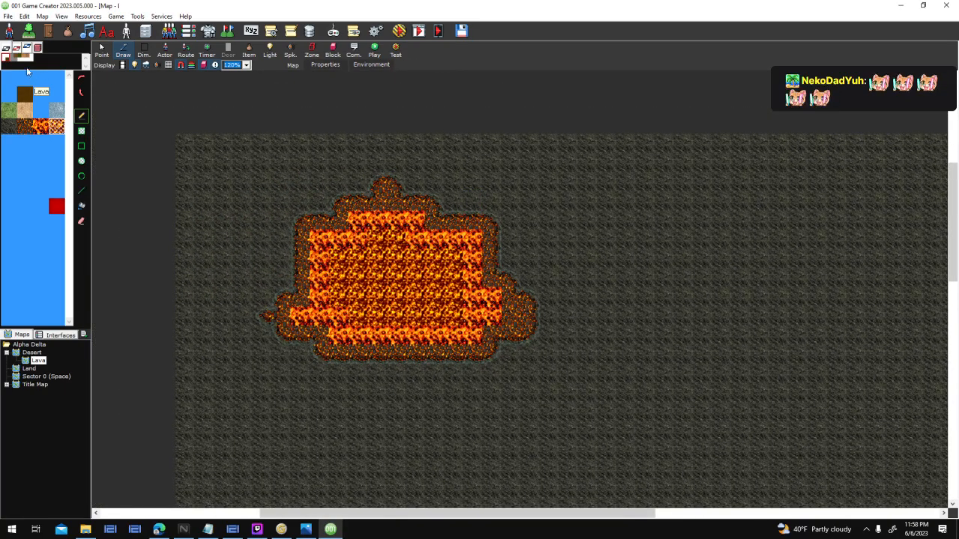
Step: Paint a stepped mass of Solid Rock;Volcanic wall tiles across the upper-left corner of the Lava map
left_click_drag(300, 141, 221, 201)
left_click(191, 65)
mouse_move(281, 143)
left_mouse_down()
mouse_move(242, 161)
mouse_move(202, 217)
mouse_move(240, 148)
mouse_move(218, 126)
mouse_move(182, 179)
mouse_move(207, 133)
mouse_move(184, 151)
mouse_move(183, 171)
mouse_move(186, 142)
left_mouse_up()
mouse_move(327, 133)
left_mouse_down()
mouse_move(281, 150)
mouse_move(197, 210)
mouse_move(178, 247)
left_mouse_up()
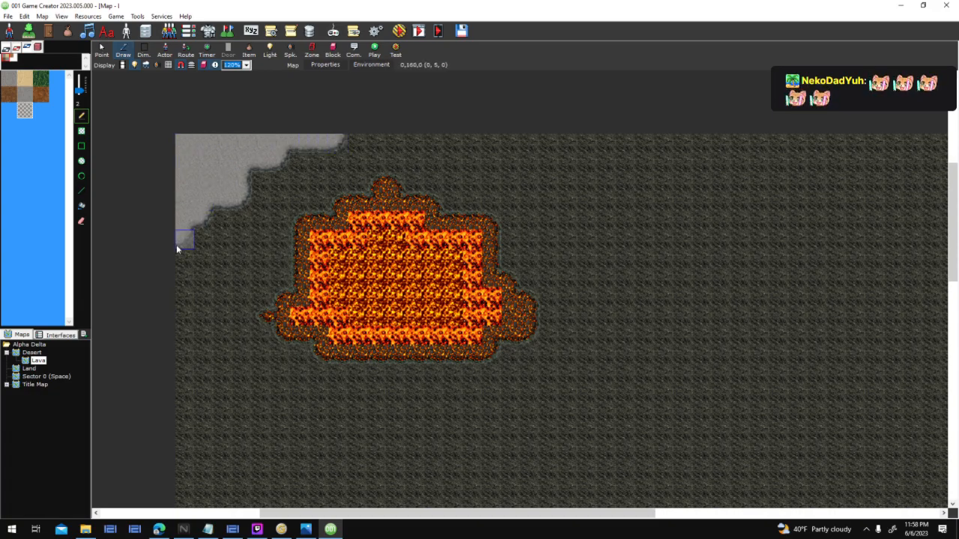
scroll(265, 187, "up", 1)
scroll(264, 186, "up", 1)
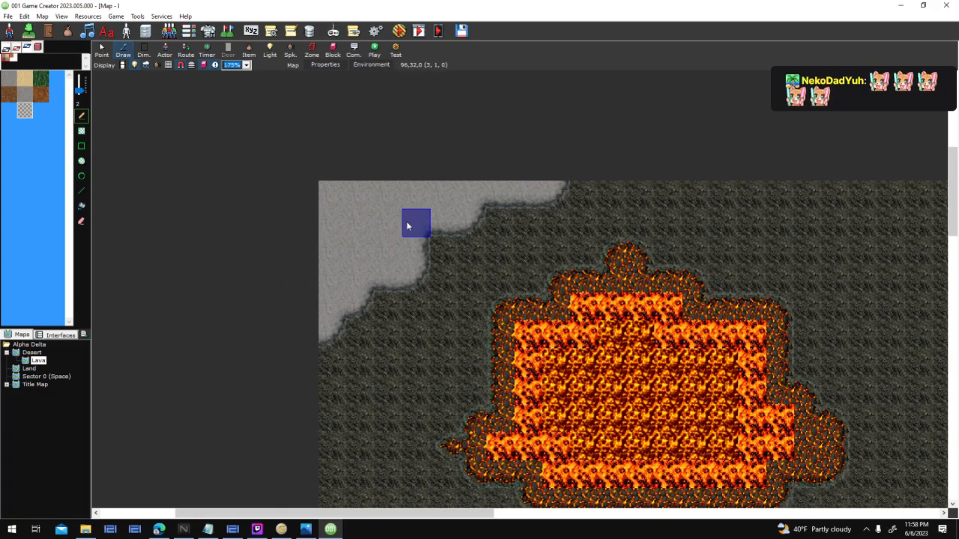
scroll(406, 221, "up", 1)
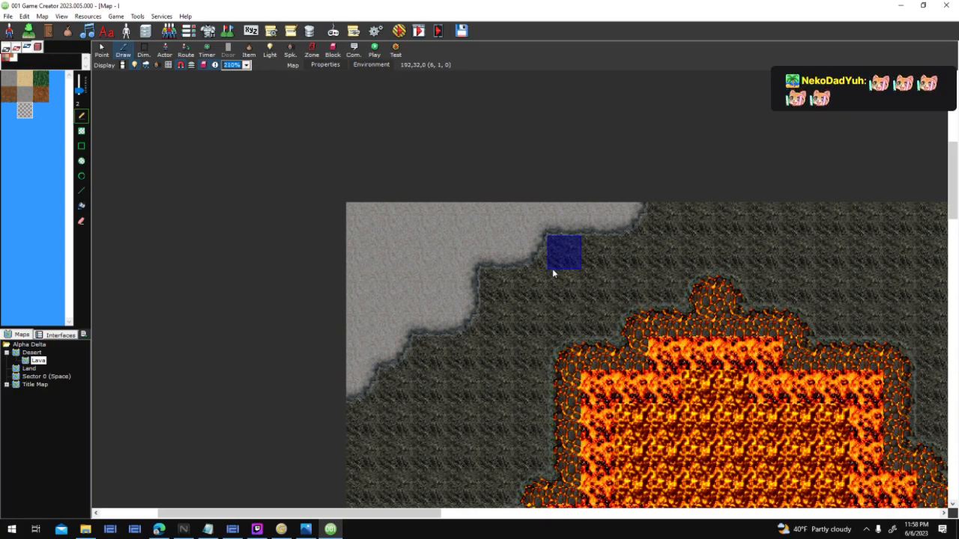
left_click_drag(668, 231, 538, 267)
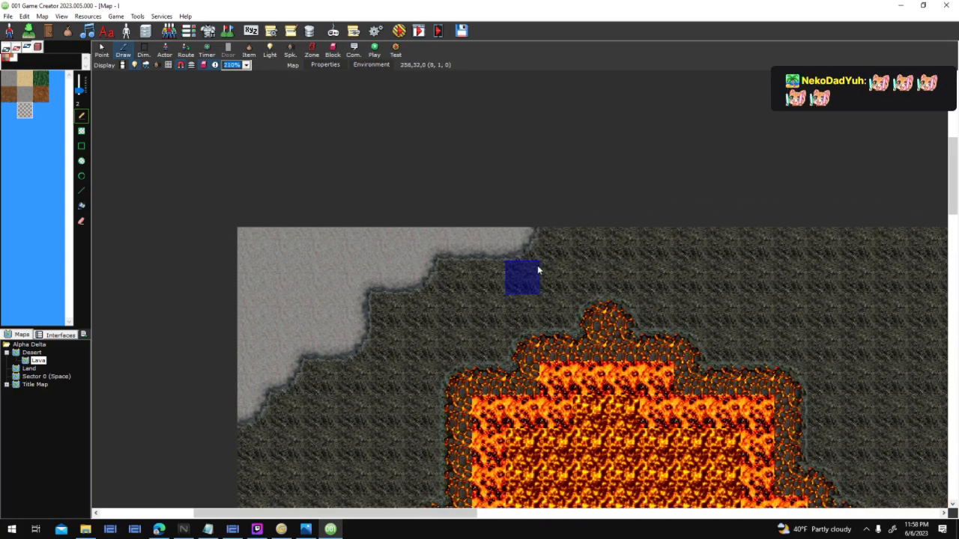
Step: Switch to World Creator, load the gray concave border mask from the world view, and render the border with Texture 2 set to 0
left_click(233, 530)
left_click(755, 485)
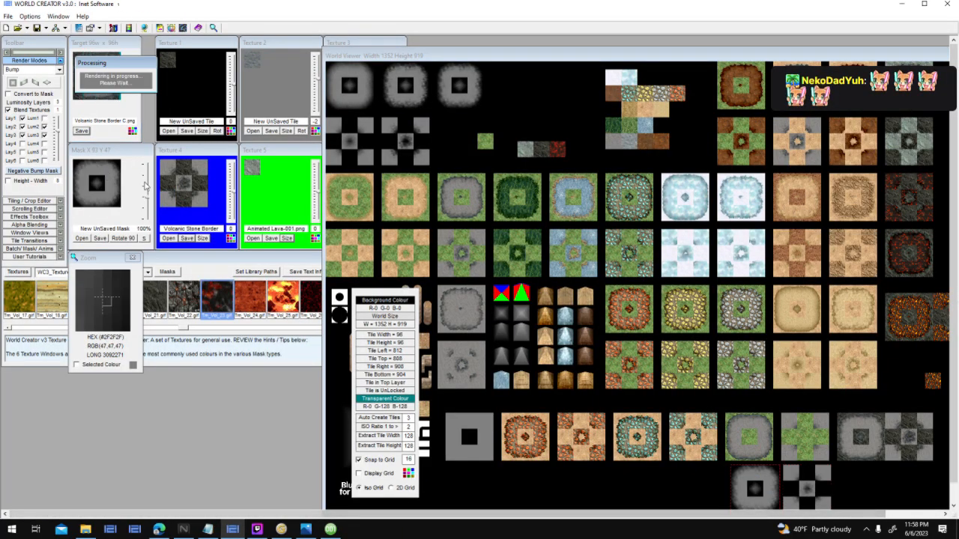
left_click(364, 47)
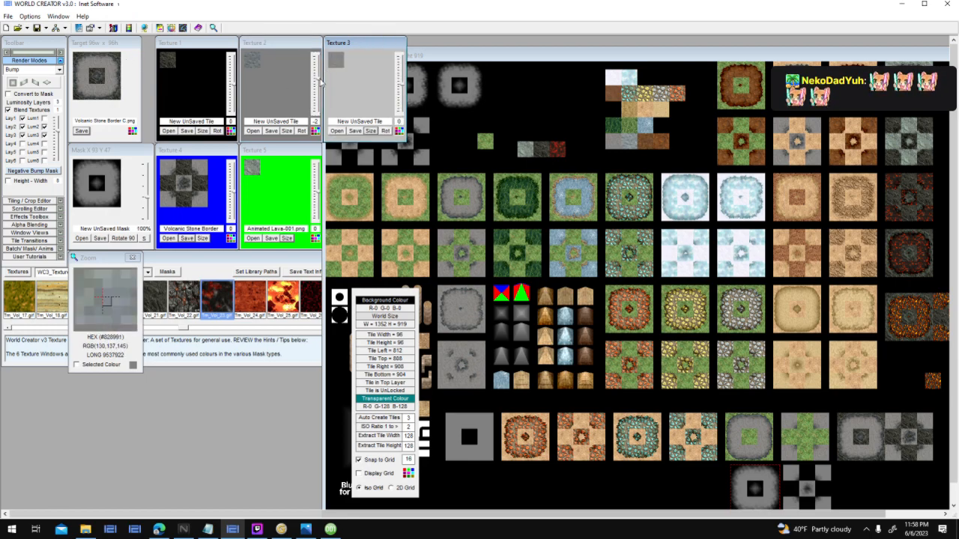
left_click(319, 86)
left_click(319, 86)
left_click(320, 86)
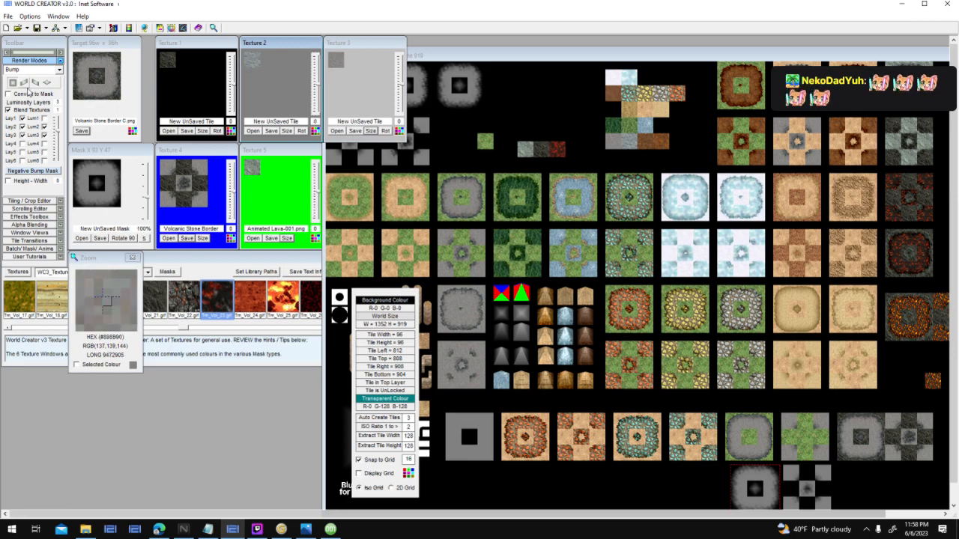
left_click(14, 84)
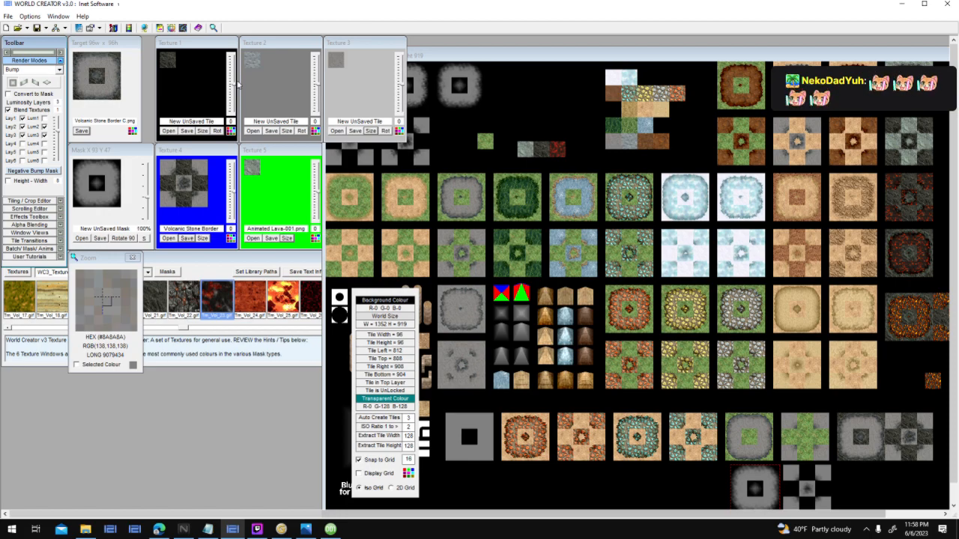
Step: Try rendering the stone border with the Lum1 and Lum2 luminosity layers switched off and on
left_click(14, 83)
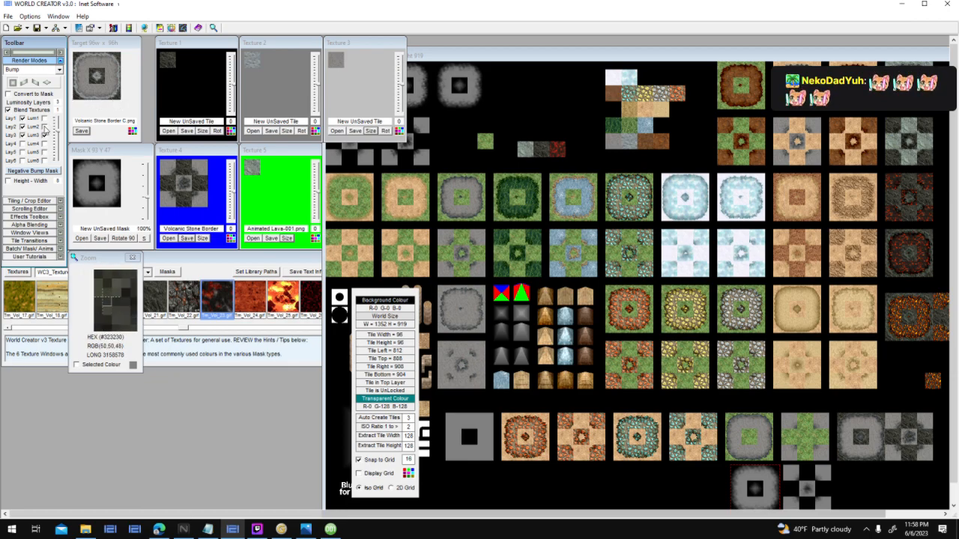
left_click(11, 85)
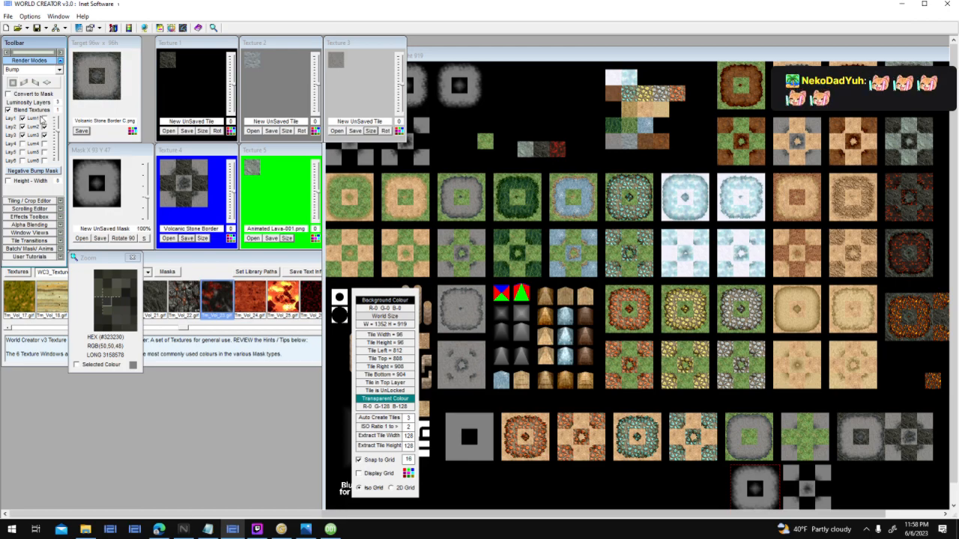
left_click(12, 84)
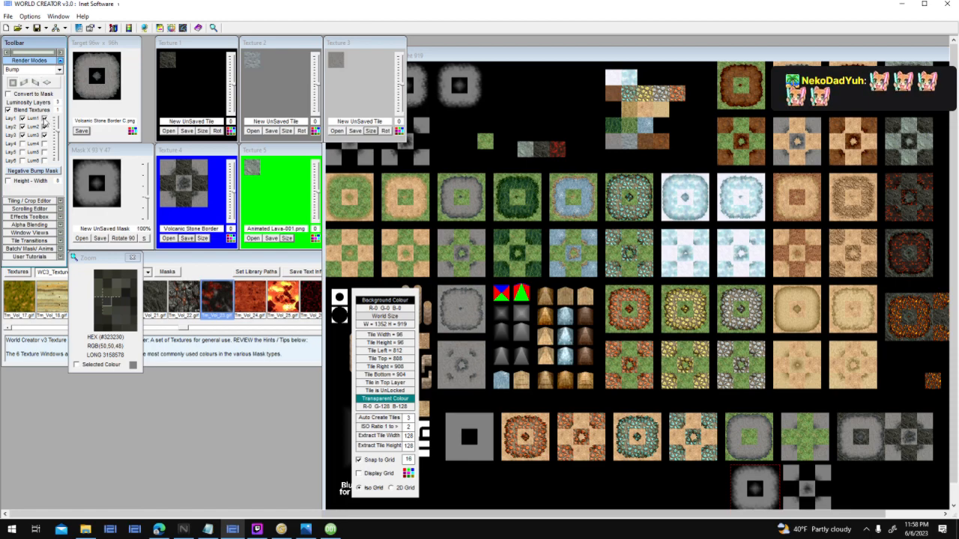
left_click(14, 84)
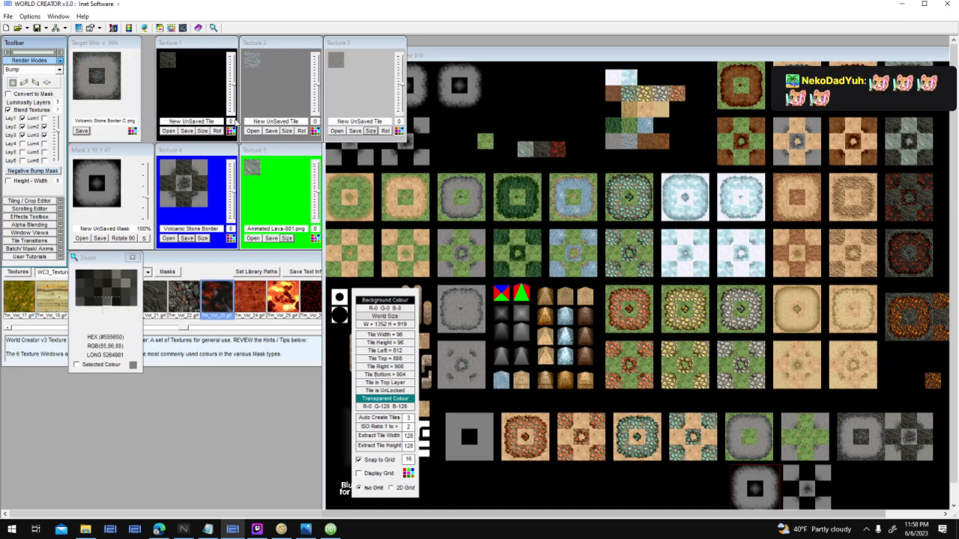
Step: Try rendering the stone border with Texture 2 at -1 and -3, and return it to 0
left_click(316, 84)
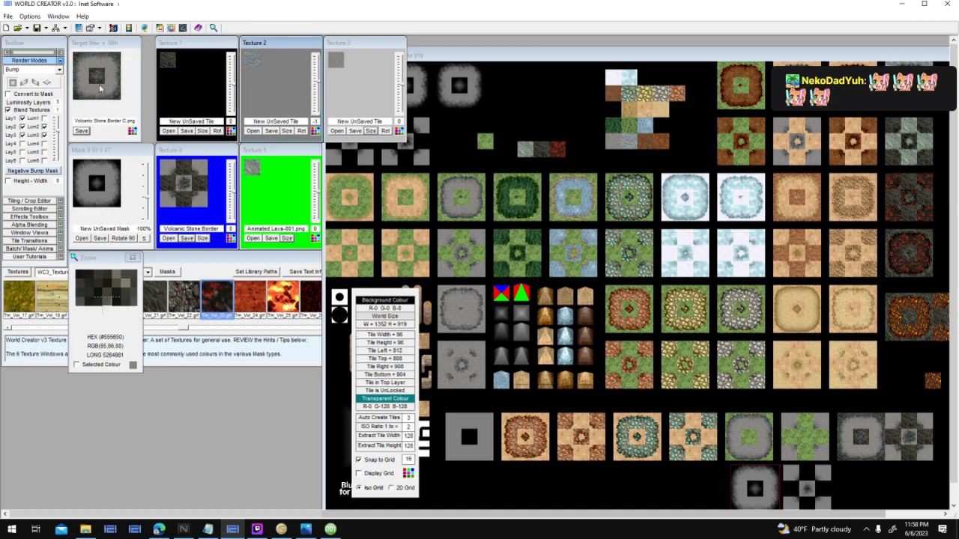
left_click(13, 83)
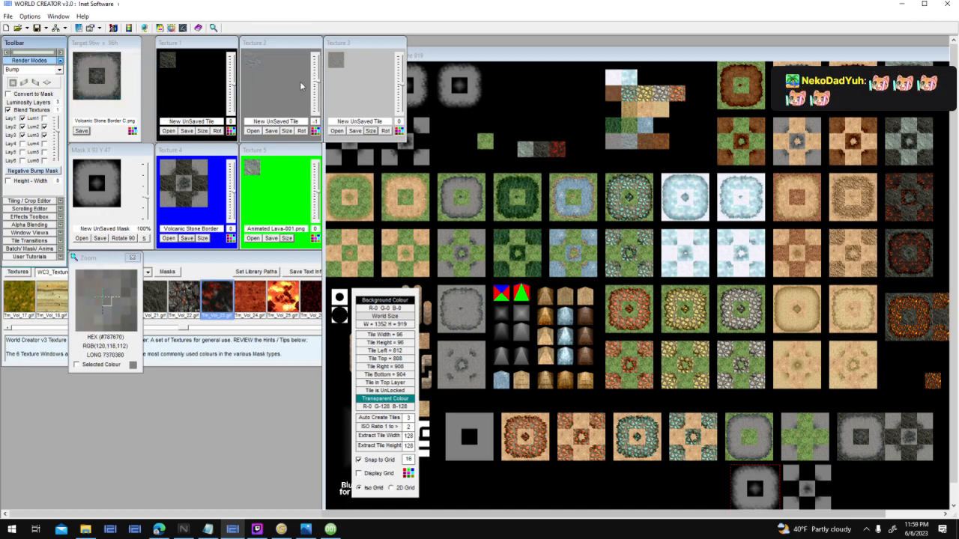
left_click(318, 80)
left_click(13, 84)
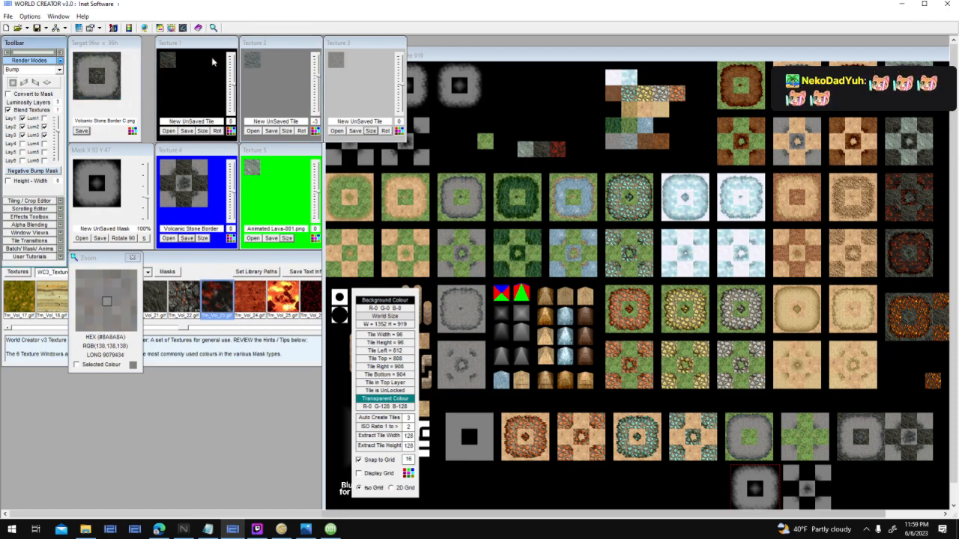
left_click(318, 79)
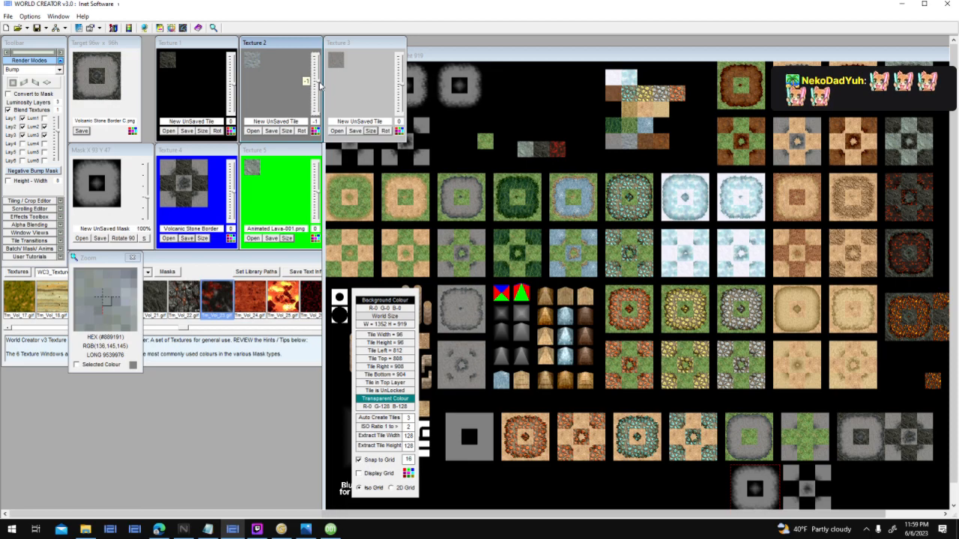
left_click_drag(319, 83, 319, 86)
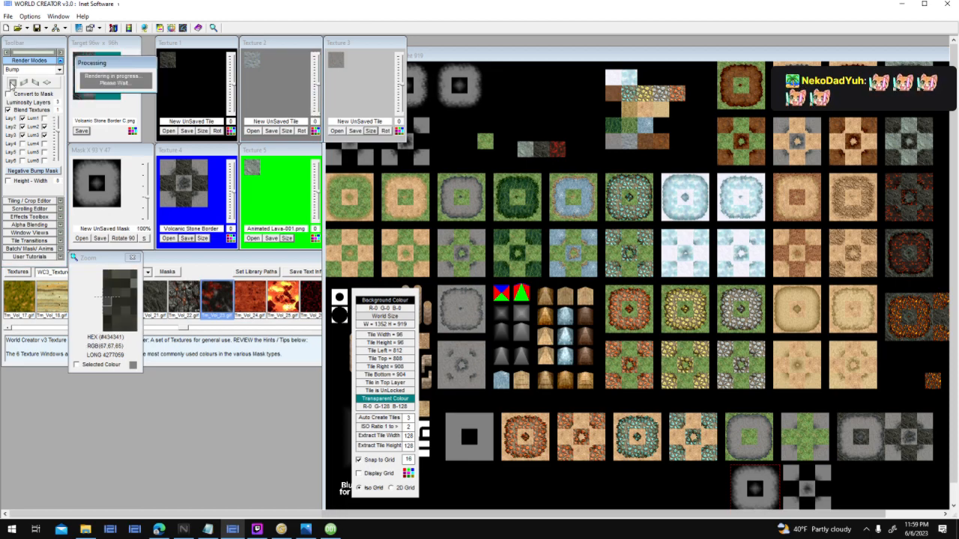
left_click(12, 83)
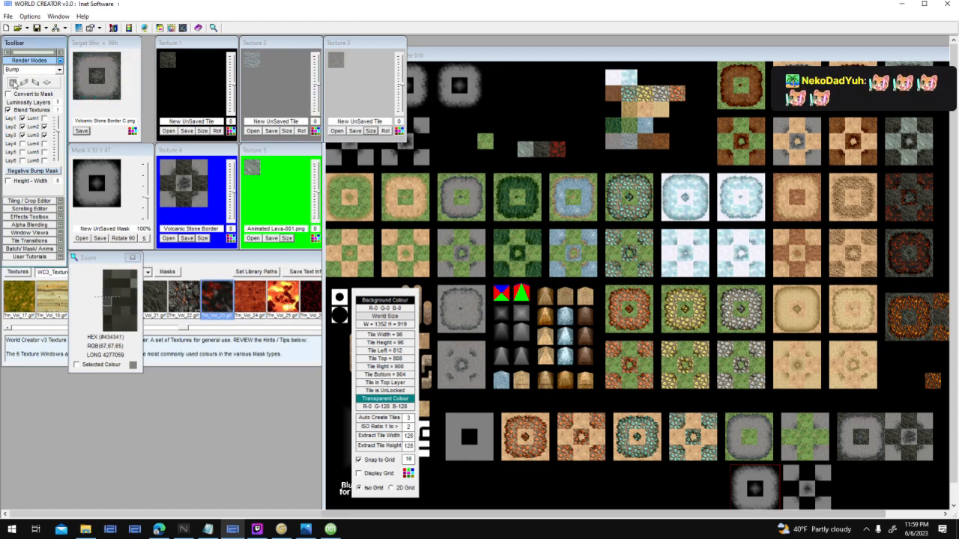
Step: Copy the rendered border into Texture 4 and confirm teal (0, 128, 128) as the target's colour
left_click(213, 199)
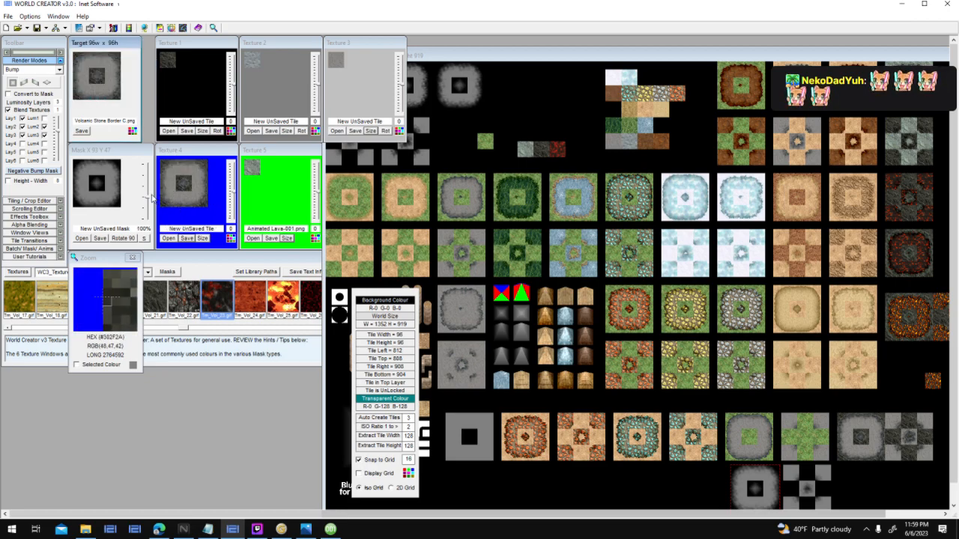
left_click(131, 130)
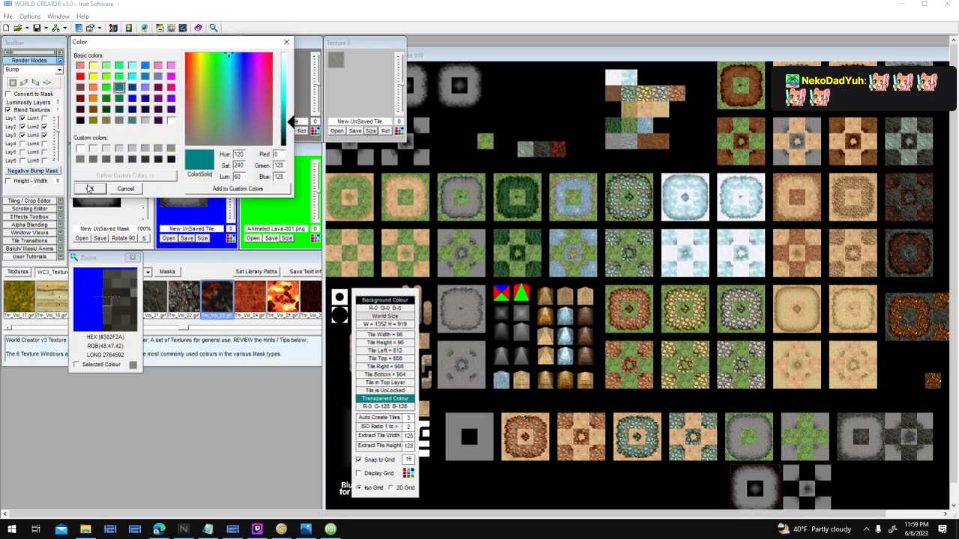
left_click(88, 188)
Step: Switch to 001 Game Creator and extend the volcanic wall down the Lava map's left edge
left_click(330, 529)
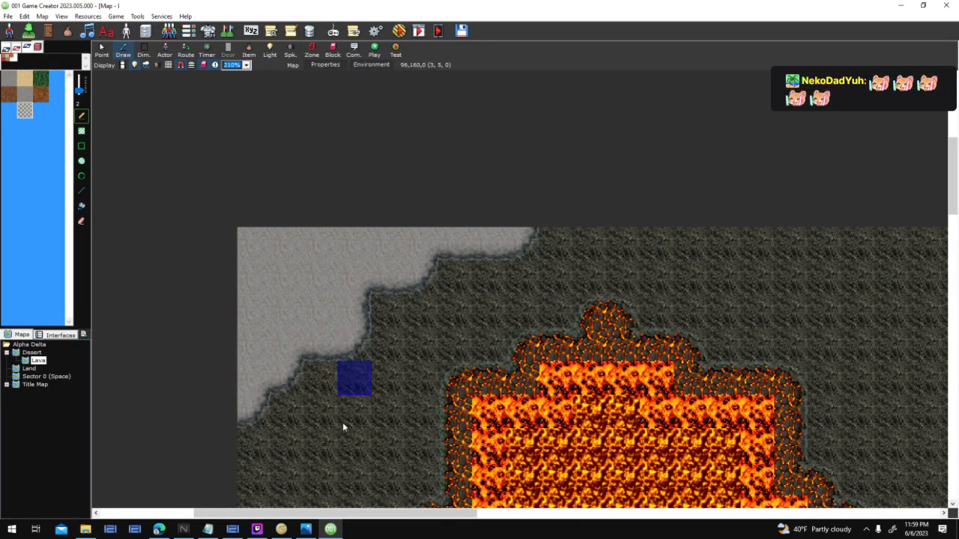
left_click_drag(342, 421, 357, 276)
scroll(359, 282, "down", 1)
left_click(361, 289)
mouse_move(317, 319)
left_mouse_down()
mouse_move(302, 364)
mouse_move(326, 388)
left_mouse_up()
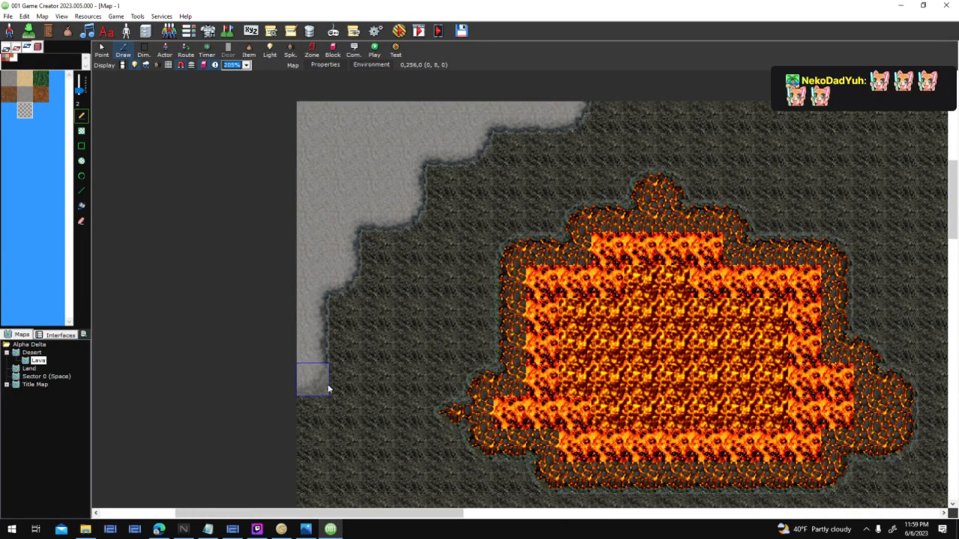
Step: Extend the volcanic wall along the map's upper edge and paint narrow, bent wall strips to the right of the lava pool
scroll(347, 379, "down", 10)
mouse_move(685, 300)
left_mouse_down()
mouse_move(416, 340)
mouse_move(412, 276)
left_mouse_up()
mouse_move(507, 200)
left_mouse_down()
mouse_move(624, 244)
mouse_move(485, 208)
mouse_move(325, 215)
mouse_move(401, 214)
mouse_move(591, 243)
mouse_move(501, 217)
mouse_move(443, 214)
mouse_move(567, 251)
mouse_move(535, 238)
mouse_move(560, 301)
mouse_move(579, 299)
mouse_move(579, 278)
mouse_move(594, 261)
mouse_move(637, 259)
mouse_move(650, 289)
mouse_move(666, 367)
left_mouse_up()
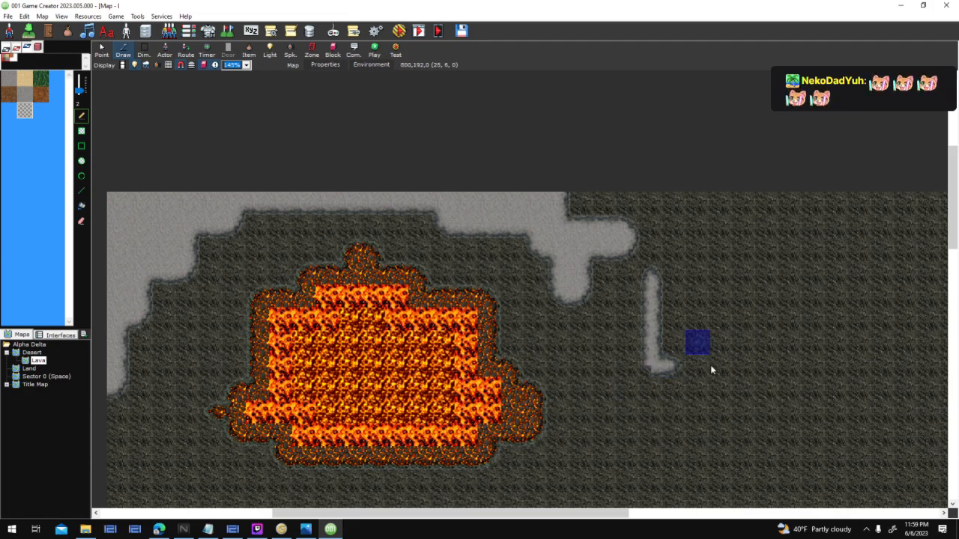
left_click_drag(709, 355, 712, 385)
left_click_drag(697, 435, 722, 436)
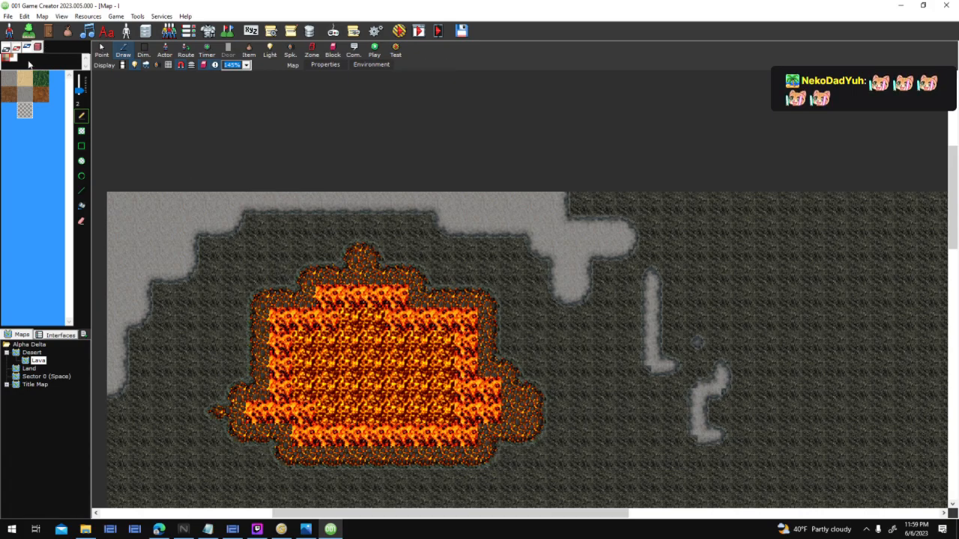
Step: Open the first terraformation graphic of the volcanic cliff tile in the Roofs tile-set and test tile arrangements in its preview
right_click(23, 110)
left_click(36, 118)
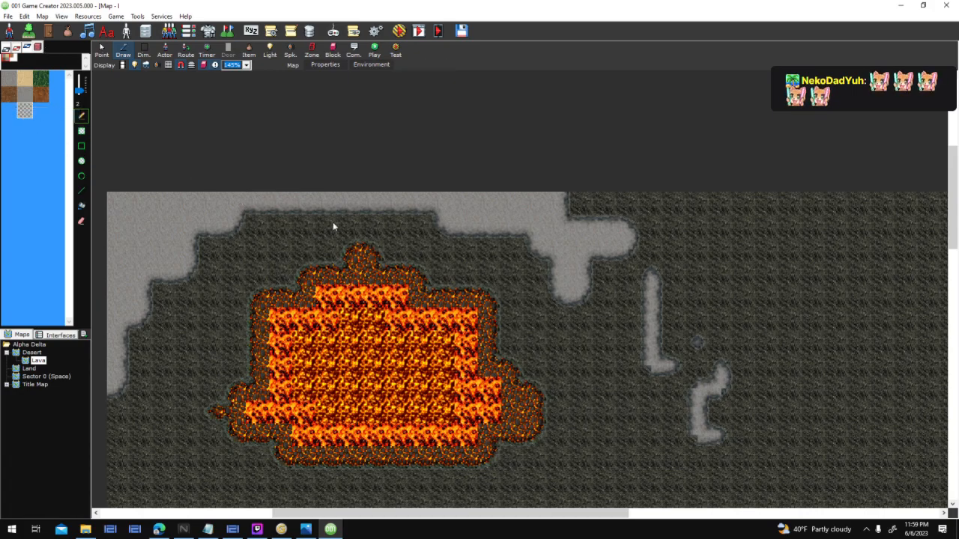
left_click(262, 193)
left_click(475, 228)
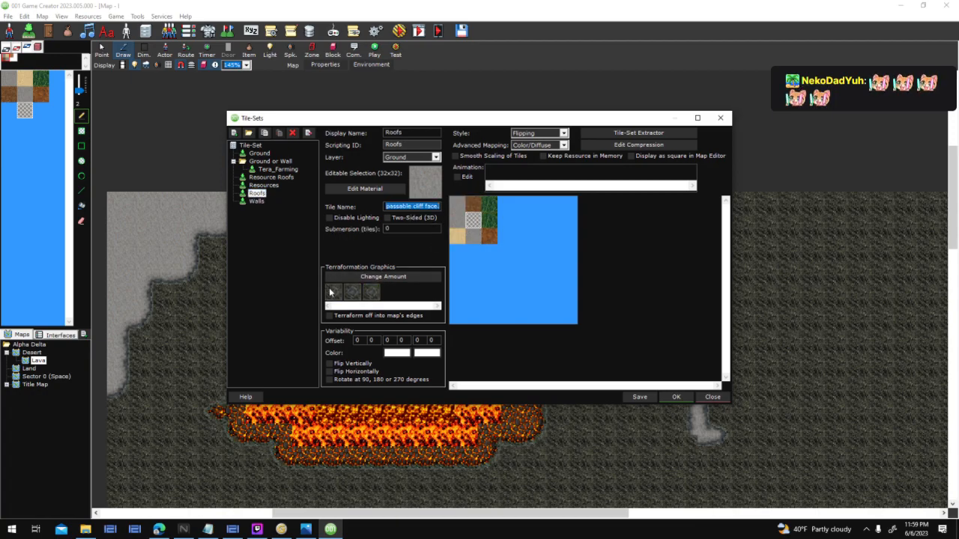
double_click(333, 292)
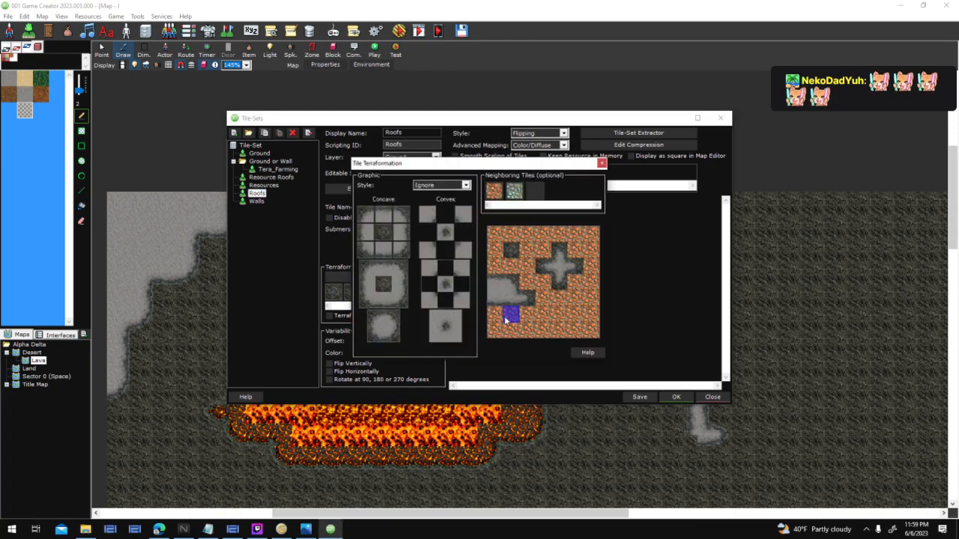
left_click(505, 320)
left_click(516, 329)
left_click(494, 303)
left_click(496, 283)
left_click(512, 315)
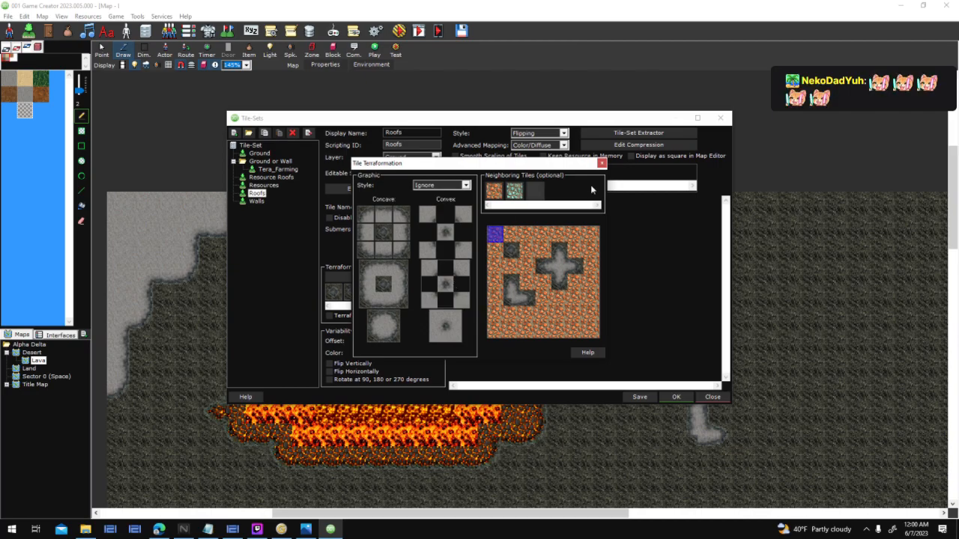
Step: Open the first terraformation graphic of the grass-bordered stone roof tile and test the same tile arrangement in its preview
left_click(601, 163)
double_click(341, 296)
left_click_drag(490, 281, 492, 302)
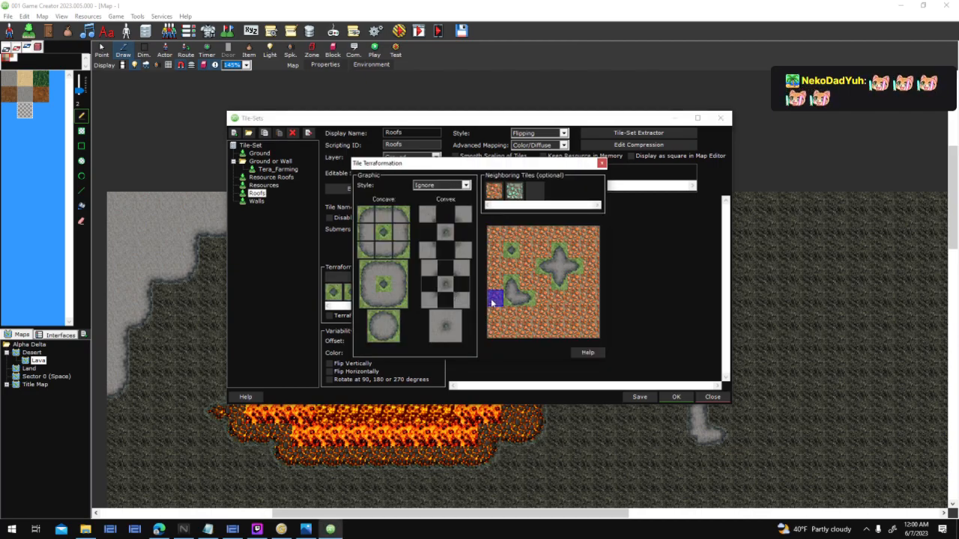
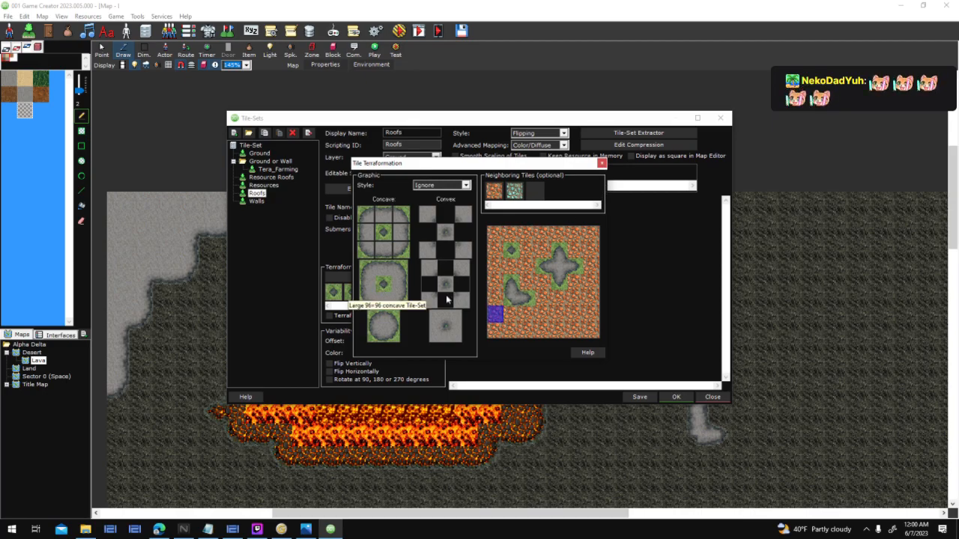
Step: Open the large concave graphic of the volcanic roof tile's first terraformation in a maximized Graphic Editor, ready for rectangular selection
left_click(601, 164)
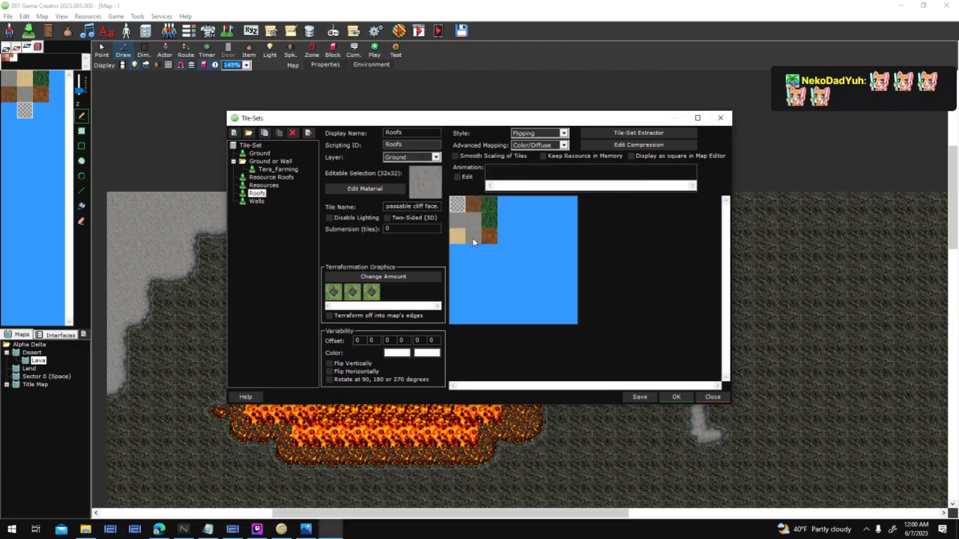
left_click(472, 218)
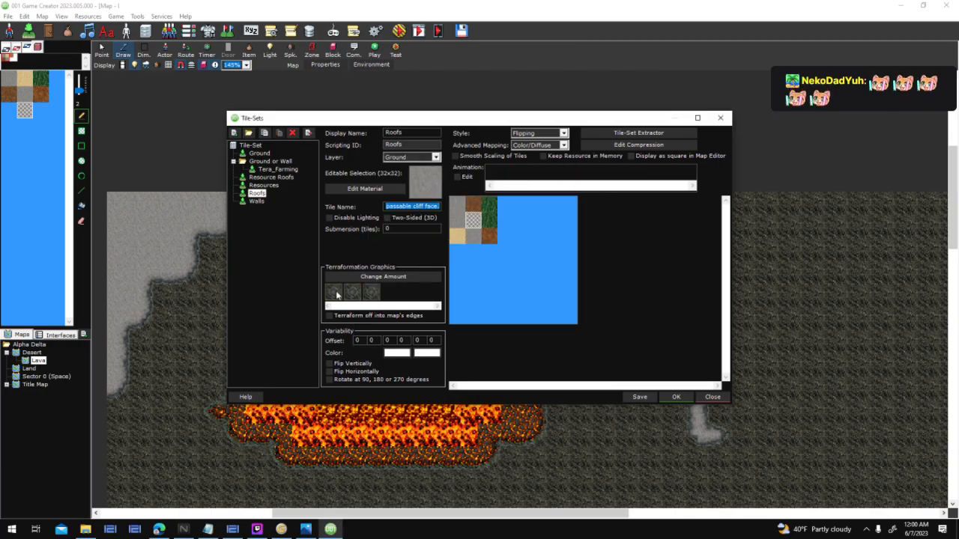
left_click(336, 293)
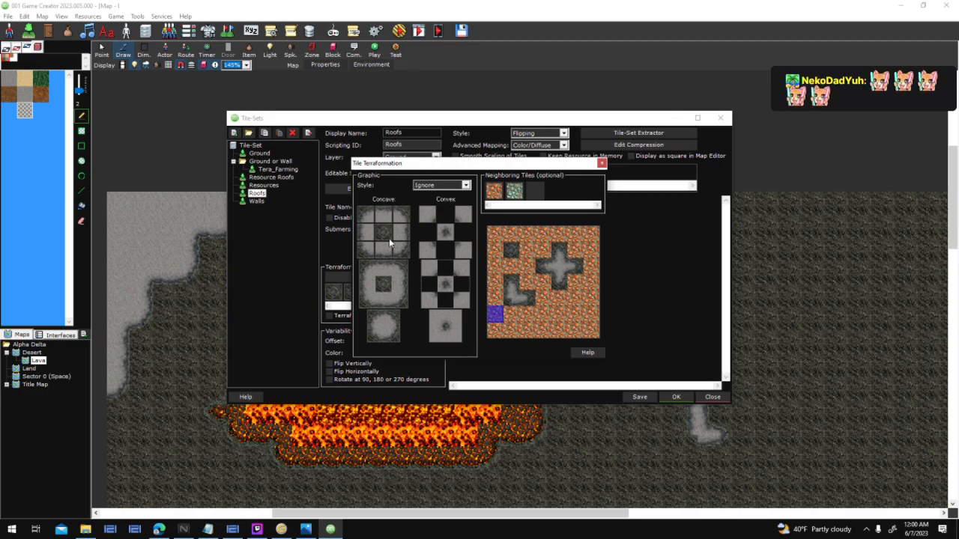
right_click(397, 290)
left_click(412, 304)
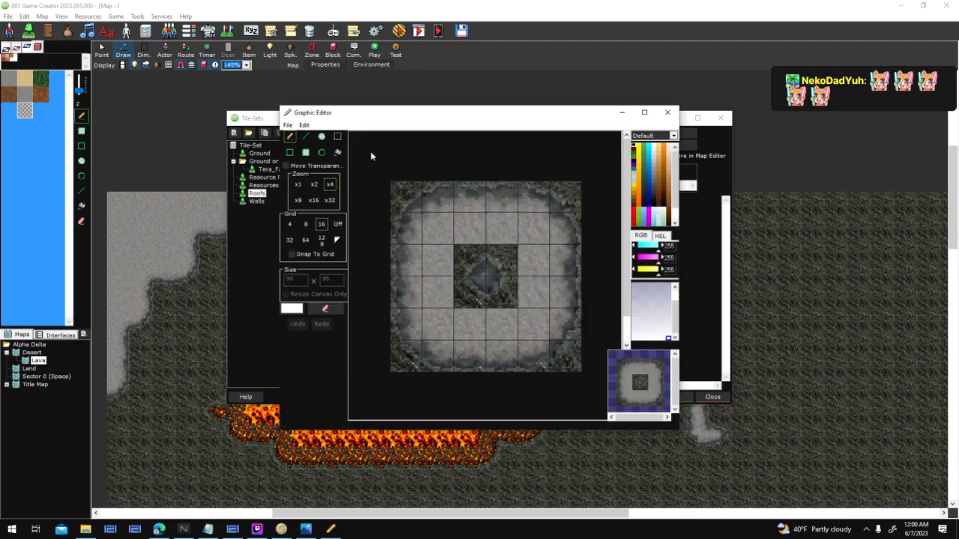
left_click(338, 136)
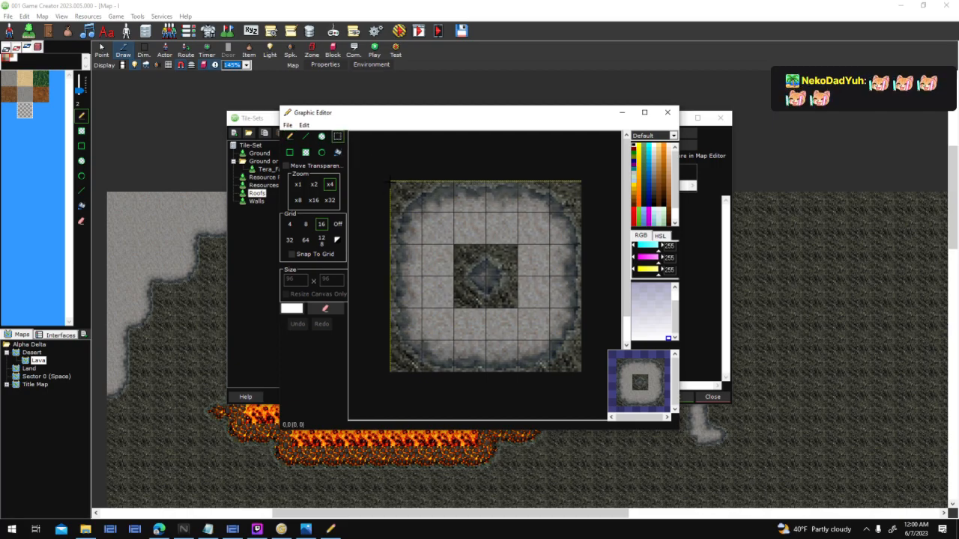
left_click_drag(390, 181, 422, 212)
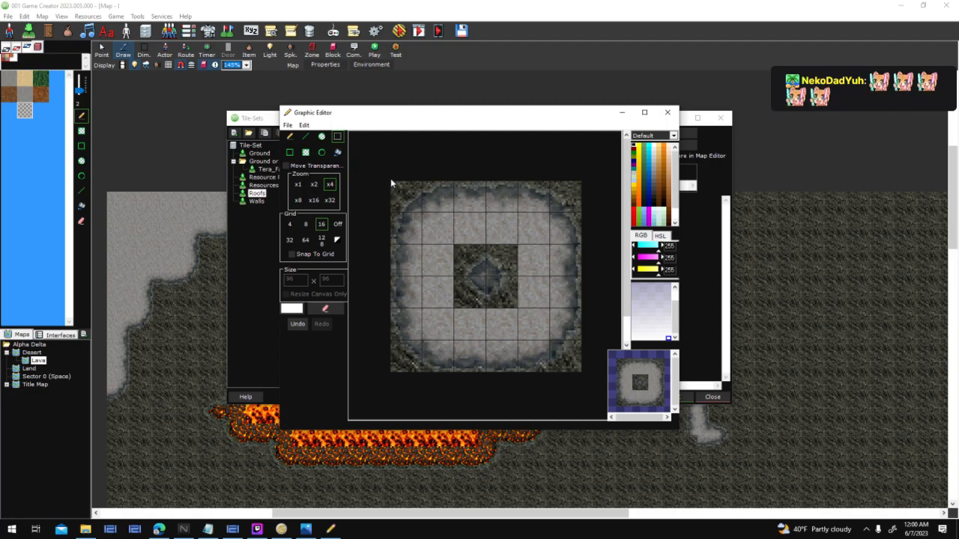
left_click(644, 113)
scroll(409, 165, "up", 1)
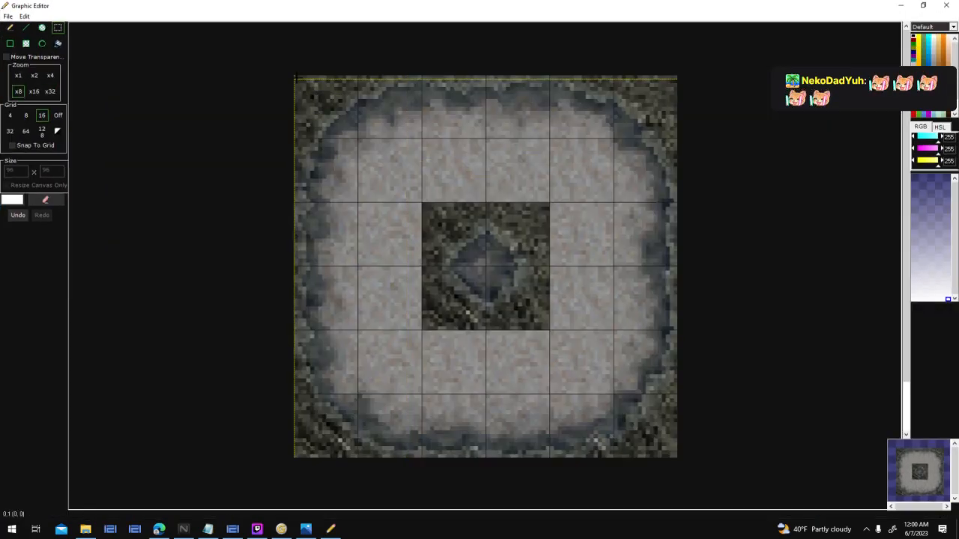
Step: Copy the graphic's two upper 16x16 corner pieces into the matching upper quarters of its dark centre block
left_click_drag(305, 84, 456, 242)
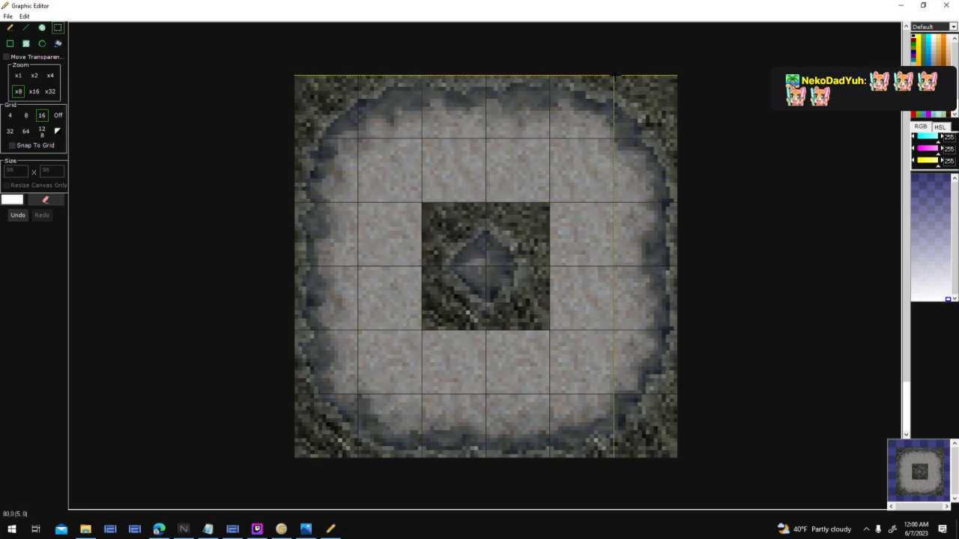
left_click_drag(638, 106, 685, 143)
key("ctrl+v")
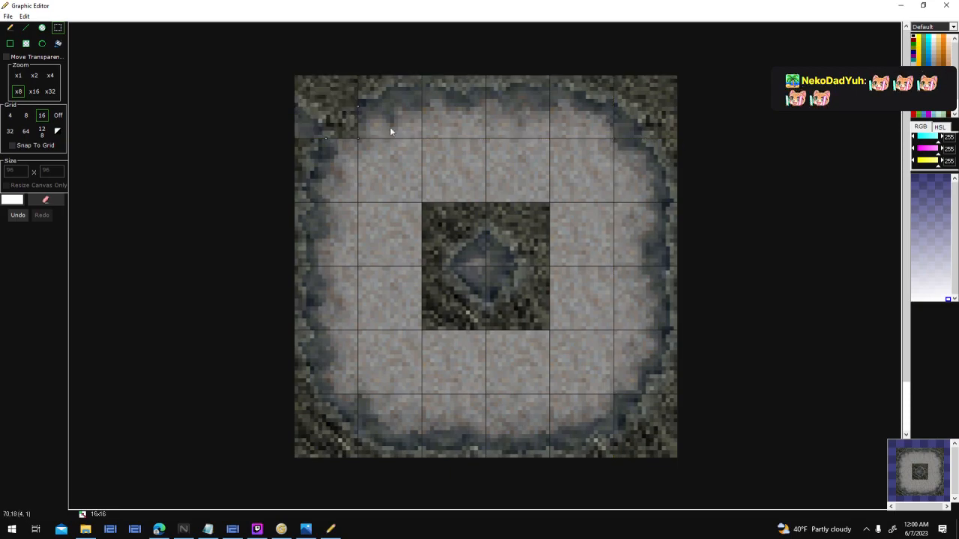
left_click_drag(360, 140, 519, 251)
left_click(529, 307)
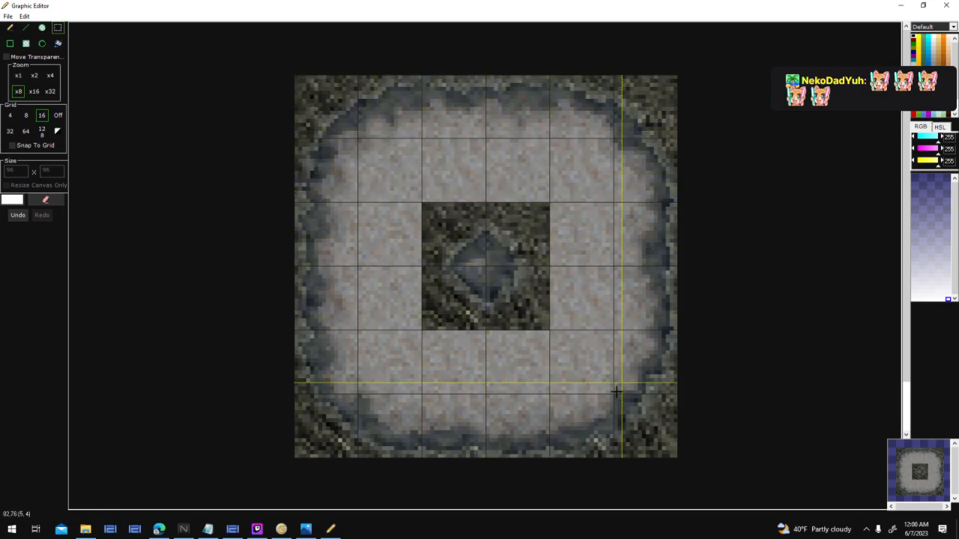
Step: Copy the graphic's two lower 16x16 corner pieces into the matching lower quarters of the centre block
left_click_drag(615, 395, 714, 504)
key("ctrl+c")
key("ctrl+v")
left_click_drag(326, 106, 515, 296)
left_click(542, 302)
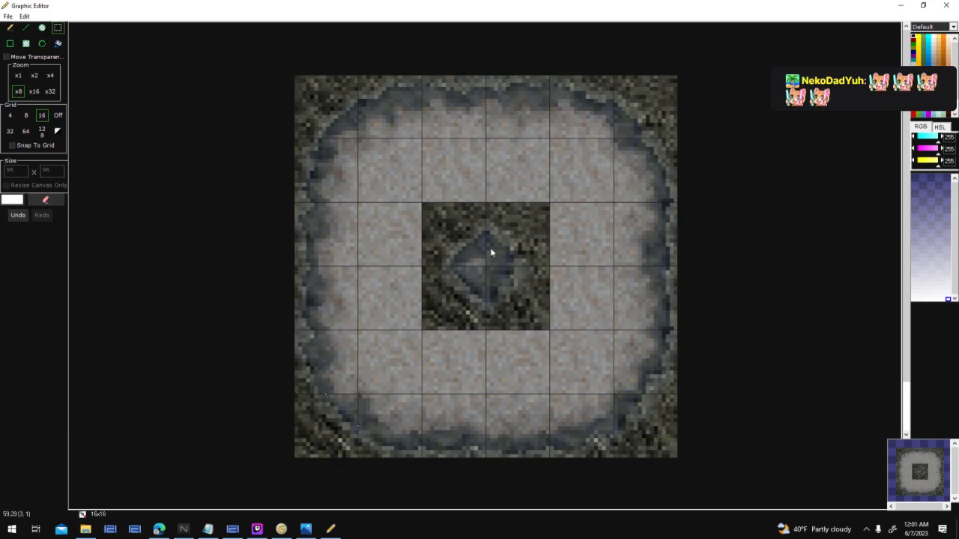
key("ctrl+v")
left_click_drag(312, 93, 441, 283)
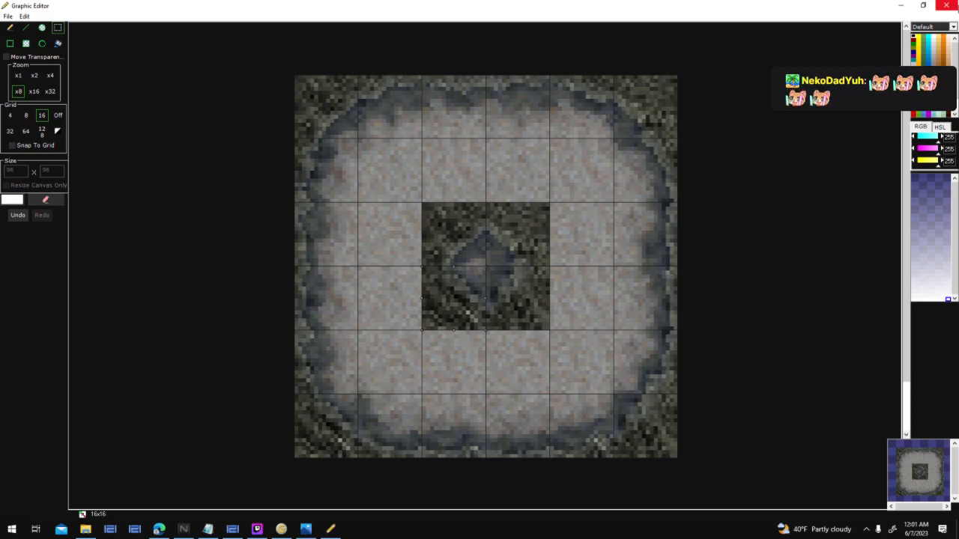
Step: Save the edited concave graphic, close its terraformation settings and apply the tile-set changes
left_click(956, 5)
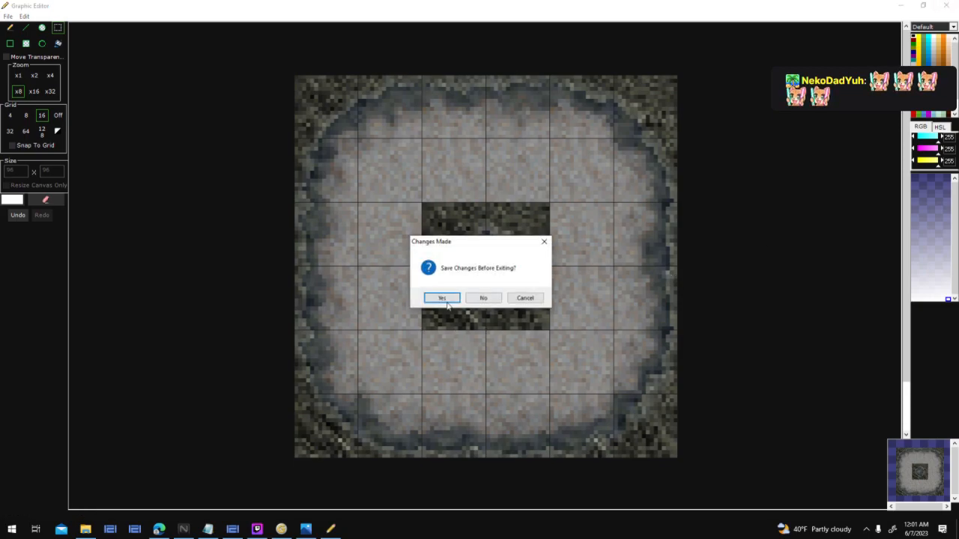
left_click(449, 302)
left_click(601, 163)
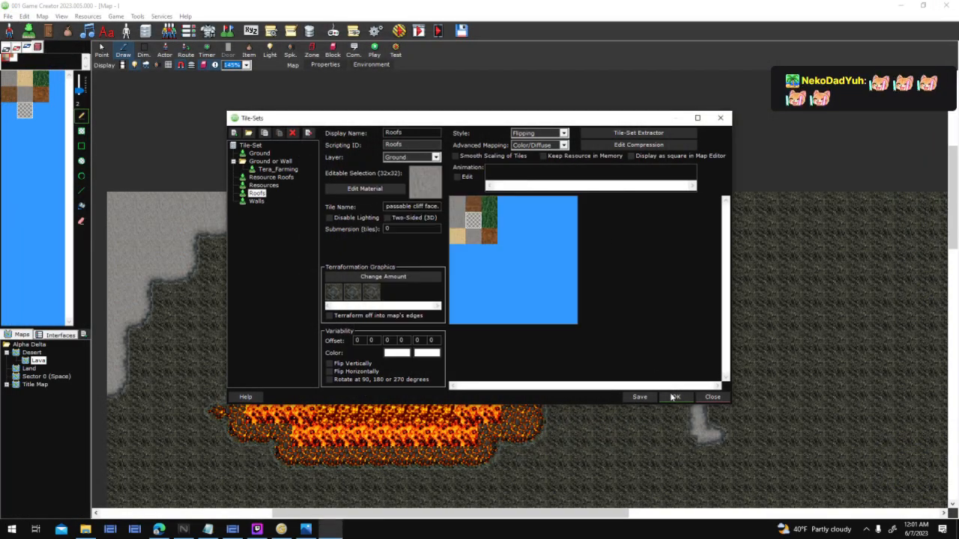
left_click(674, 397)
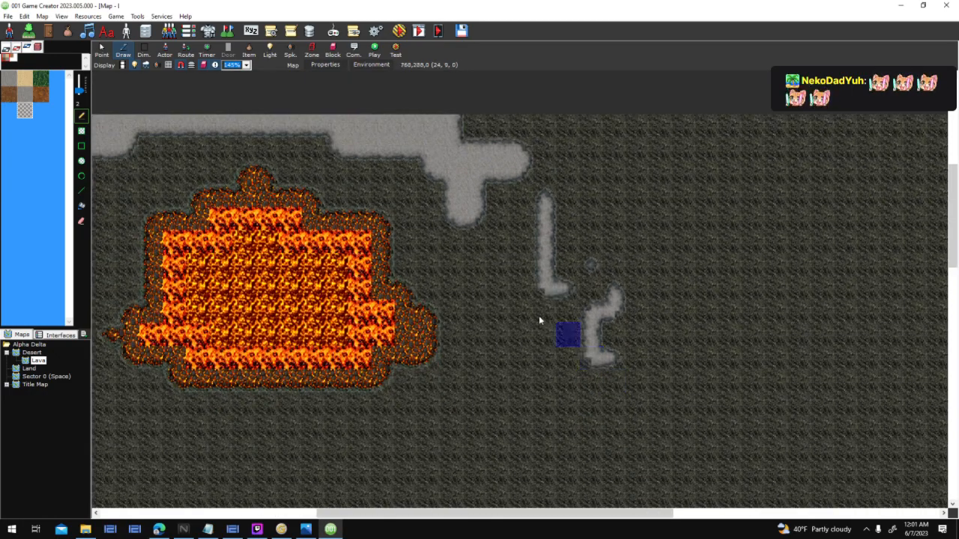
Step: Merge the narrow wall strips right of the lava pool into one broad stone mass joined to the map's upper edge
mouse_move(536, 336)
left_mouse_down()
mouse_move(536, 345)
mouse_move(518, 280)
mouse_move(527, 262)
mouse_move(595, 272)
mouse_move(595, 290)
mouse_move(618, 271)
left_mouse_up()
mouse_move(627, 349)
left_mouse_down()
mouse_move(619, 398)
mouse_move(601, 389)
mouse_move(607, 367)
mouse_move(656, 357)
mouse_move(654, 312)
mouse_move(634, 322)
mouse_move(656, 368)
left_mouse_up()
mouse_move(679, 248)
left_mouse_down()
mouse_move(630, 245)
mouse_move(666, 266)
mouse_move(479, 192)
mouse_move(487, 207)
mouse_move(552, 240)
mouse_move(486, 139)
mouse_move(648, 143)
mouse_move(683, 157)
mouse_move(599, 142)
mouse_move(490, 169)
mouse_move(683, 126)
left_mouse_up()
mouse_move(742, 116)
left_mouse_down()
mouse_move(543, 207)
mouse_move(661, 213)
mouse_move(753, 135)
mouse_move(596, 200)
mouse_move(660, 181)
mouse_move(727, 197)
left_mouse_up()
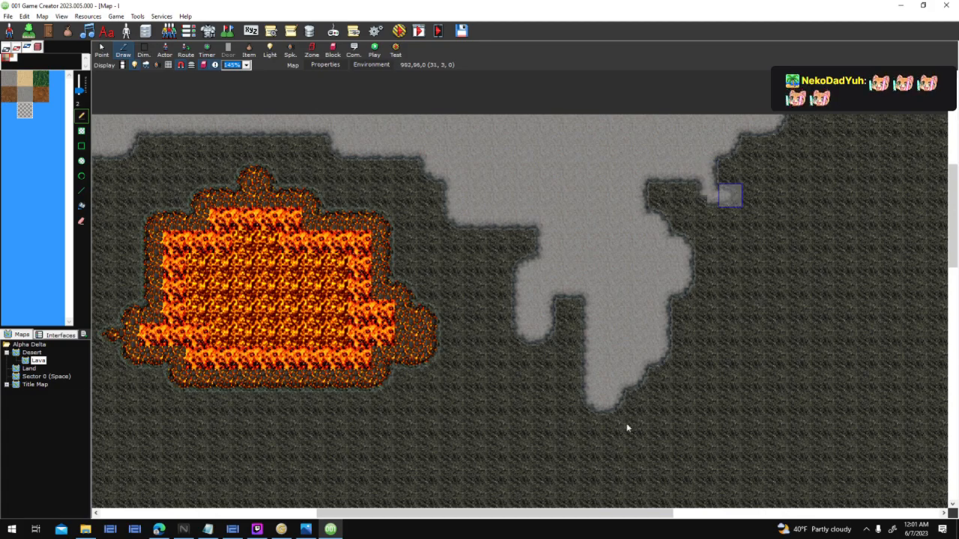
Step: Extend the stone down the map's left edge and paint a protruding outcrop below the lava pool's left side
left_click_drag(450, 428, 681, 400)
mouse_move(312, 253)
left_mouse_down()
mouse_move(277, 224)
mouse_move(317, 242)
mouse_move(264, 262)
left_mouse_up()
mouse_move(246, 343)
left_mouse_down()
mouse_move(263, 290)
mouse_move(253, 363)
mouse_move(348, 406)
mouse_move(343, 434)
mouse_move(257, 430)
mouse_move(259, 415)
mouse_move(297, 413)
mouse_move(214, 397)
mouse_move(339, 423)
mouse_move(381, 420)
mouse_move(378, 405)
mouse_move(394, 422)
mouse_move(380, 442)
mouse_move(262, 460)
mouse_move(273, 430)
mouse_move(295, 447)
mouse_move(261, 455)
mouse_move(332, 446)
mouse_move(355, 358)
mouse_move(345, 301)
mouse_move(362, 296)
mouse_move(380, 399)
left_mouse_up()
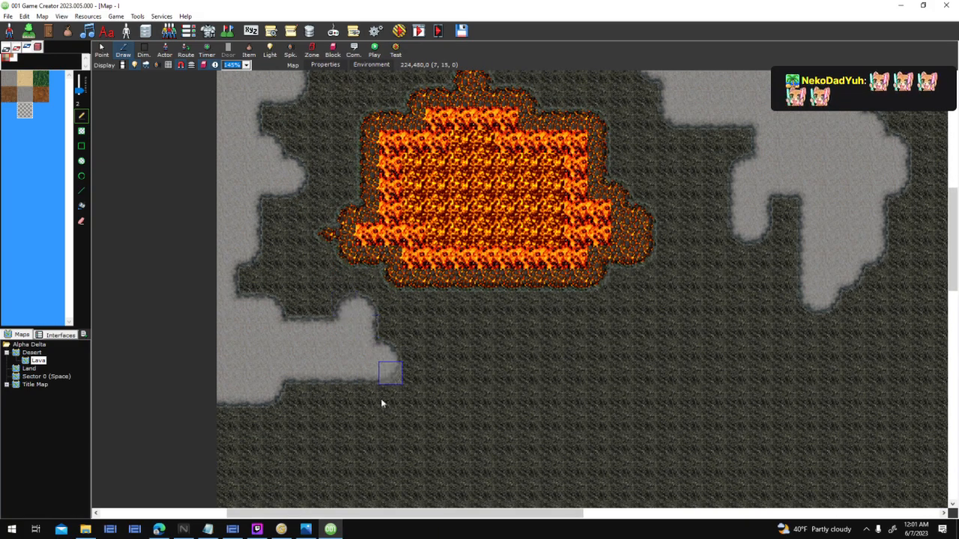
Step: Widen the stone mass right of the lava pool, filling its gaps and extending it down and toward the pool
left_click_drag(599, 300, 464, 403)
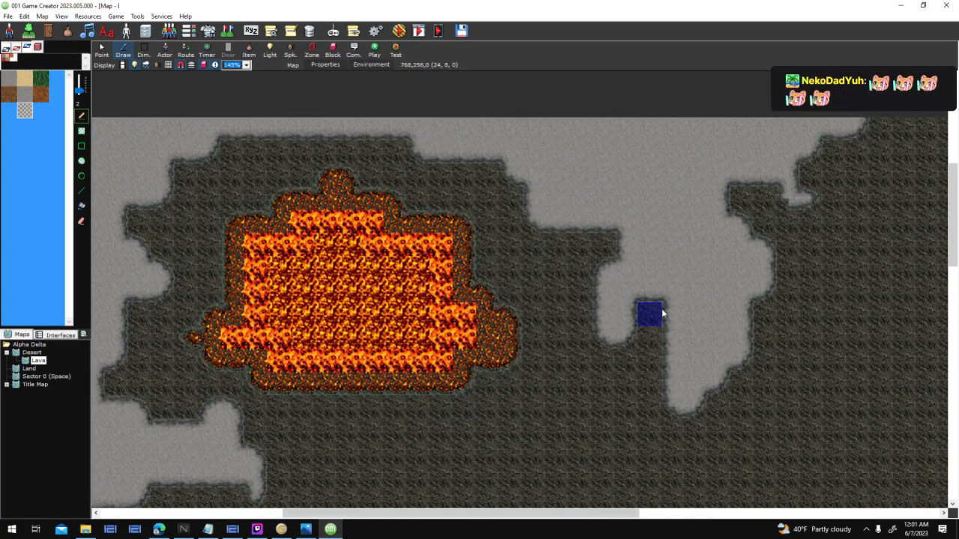
mouse_move(650, 411)
left_mouse_down()
mouse_move(581, 428)
mouse_move(528, 464)
mouse_move(598, 461)
mouse_move(653, 428)
mouse_move(608, 438)
mouse_move(651, 463)
mouse_move(600, 473)
mouse_move(685, 434)
mouse_move(668, 443)
mouse_move(700, 444)
mouse_move(798, 325)
mouse_move(745, 276)
mouse_move(760, 332)
mouse_move(755, 201)
mouse_move(813, 179)
mouse_move(764, 222)
mouse_move(854, 131)
mouse_move(844, 157)
mouse_move(854, 136)
mouse_move(583, 251)
mouse_move(706, 349)
mouse_move(629, 241)
mouse_move(600, 223)
mouse_move(637, 274)
mouse_move(675, 368)
mouse_move(654, 386)
mouse_move(608, 321)
mouse_move(582, 244)
left_mouse_up()
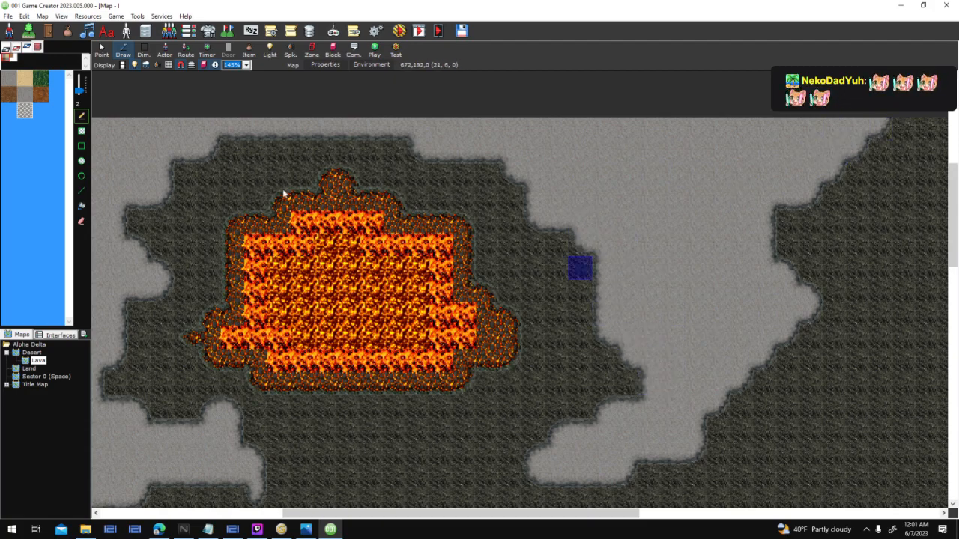
left_click_drag(610, 420, 697, 355)
scroll(667, 343, "up", 3)
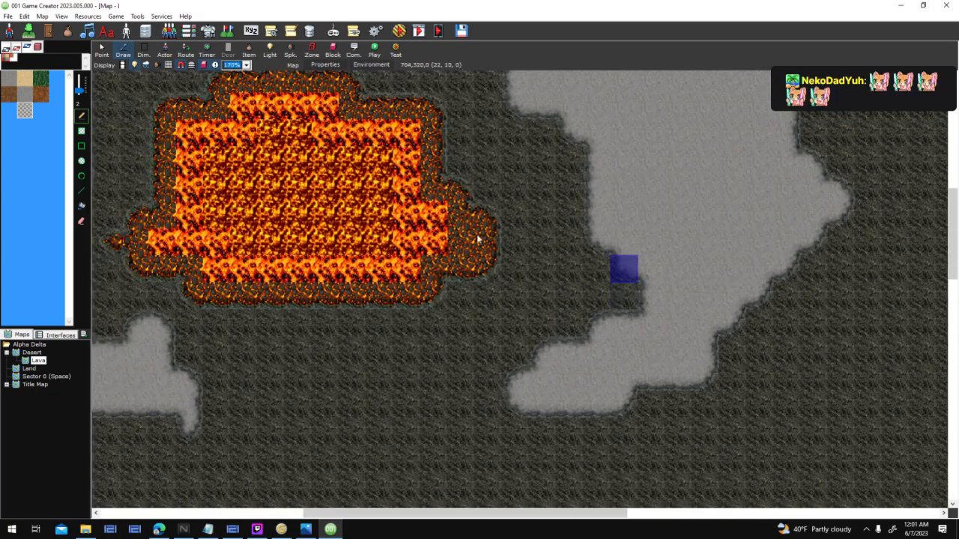
left_click_drag(437, 240, 720, 278)
left_click_drag(661, 253, 511, 388)
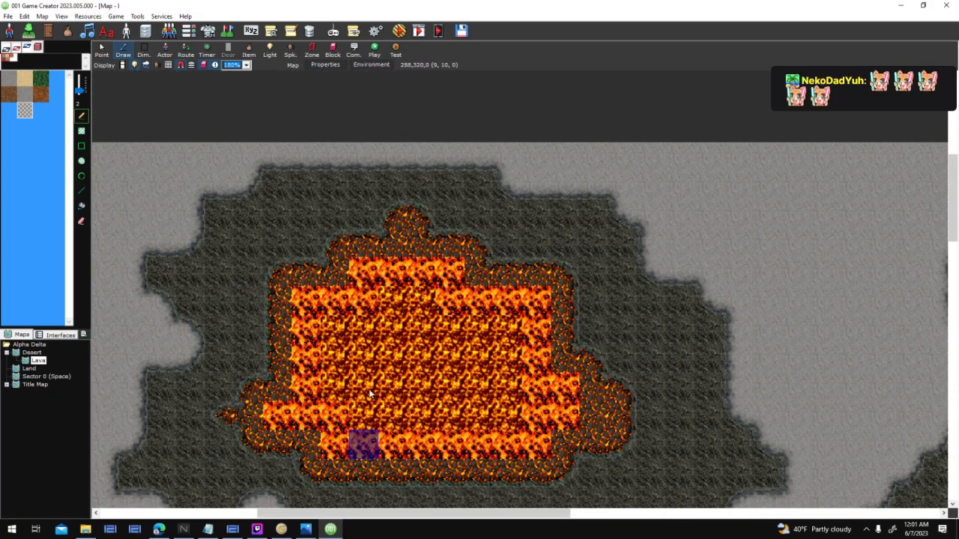
Step: Switch to Genetica 4 Studio and make the dark rock Substance Lab the output node in place of the lava cracks Layer Lab
left_click(285, 529)
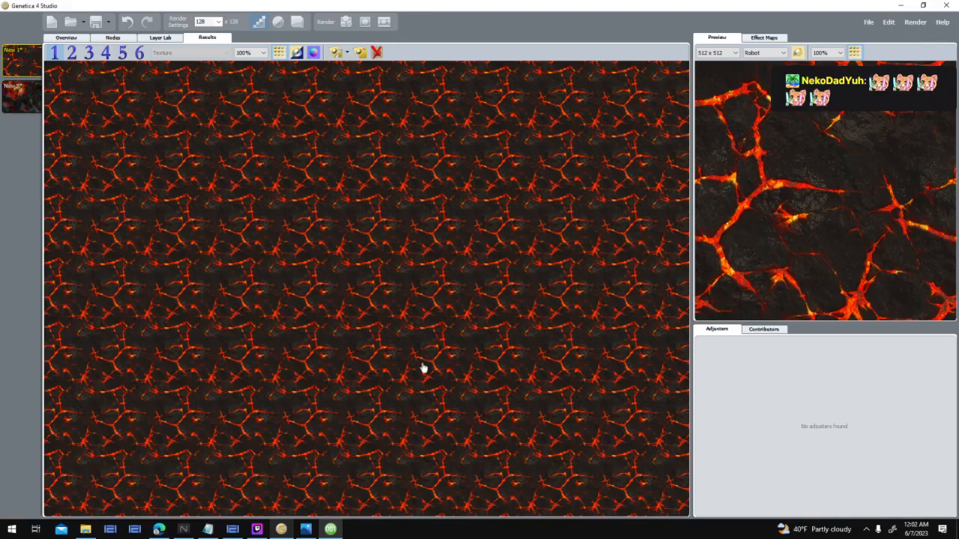
left_click(113, 37)
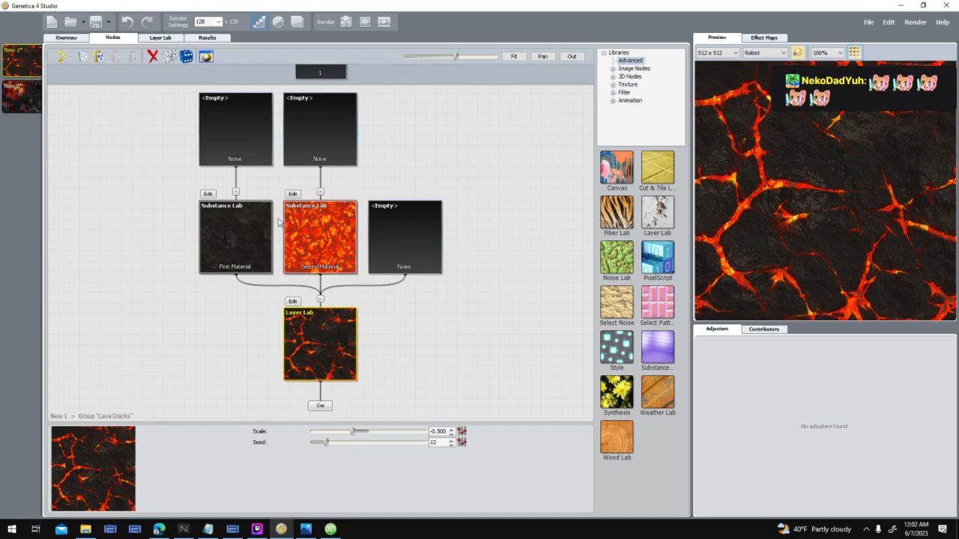
left_click(262, 232)
left_click_drag(262, 233, 165, 293)
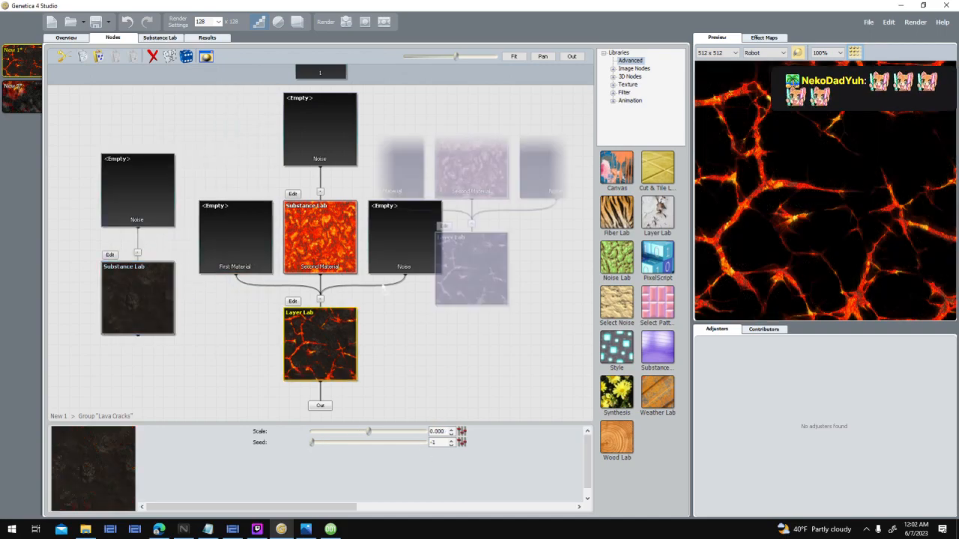
left_click_drag(335, 361, 334, 363)
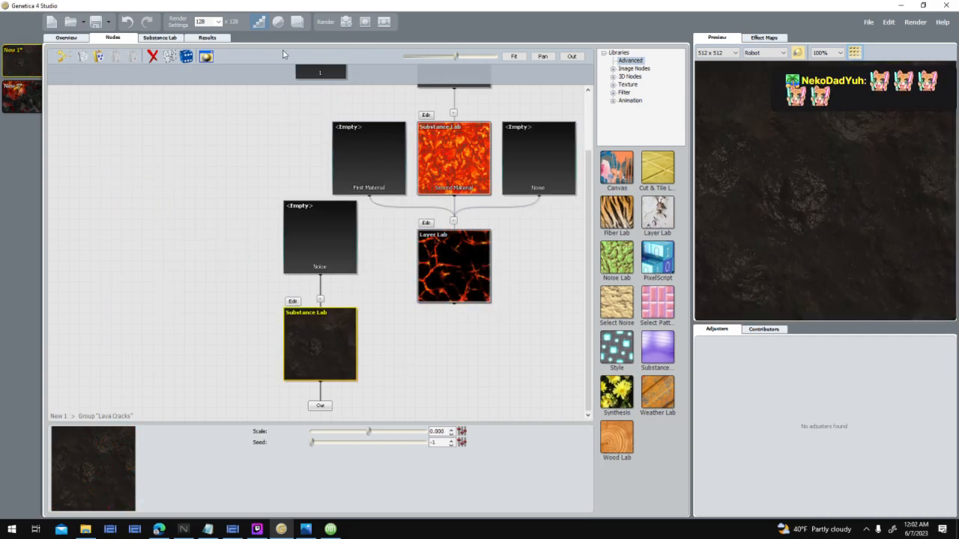
Step: Render the dark rock texture at 128 x 128 and export it to the Alpha Delta folder as Volcanic Stone.png
left_click(346, 22)
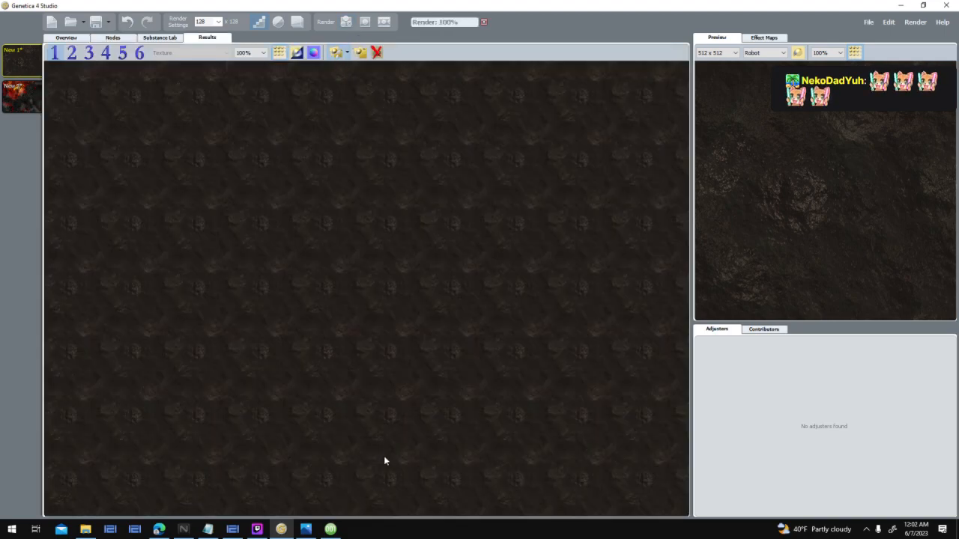
type("Volcanic St")
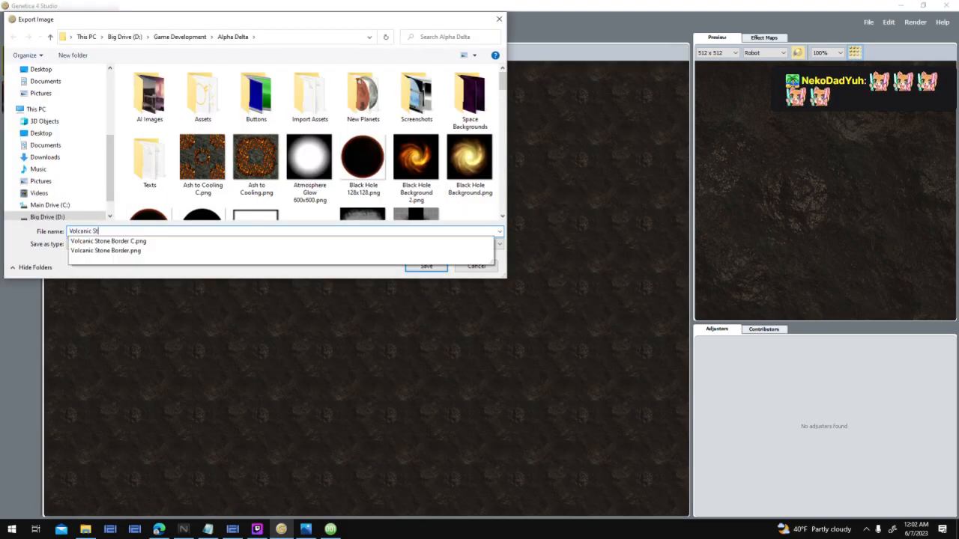
key("Return")
Step: Switch to World Creator, load Volcanic Stone.png into Texture 4 and resize it to 32 x 32
left_click(232, 529)
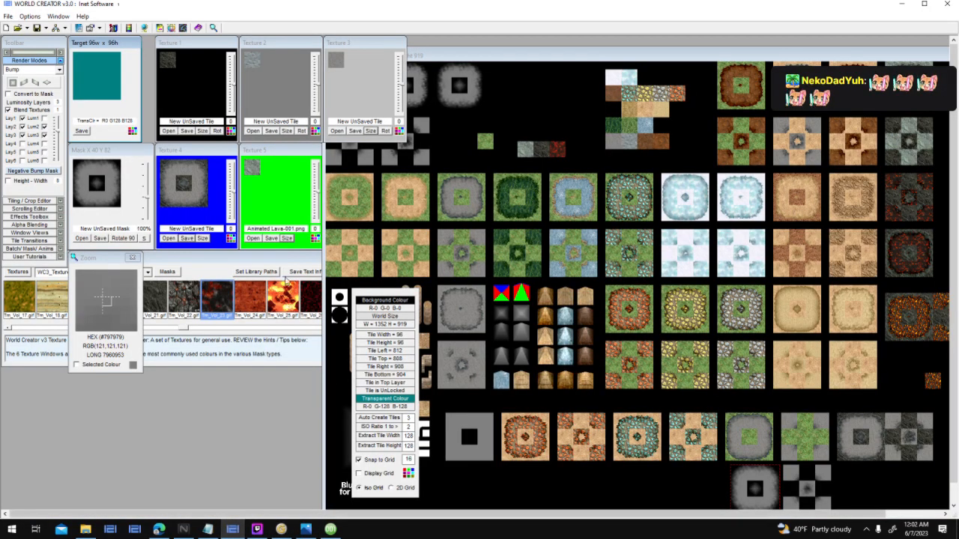
left_click(169, 238)
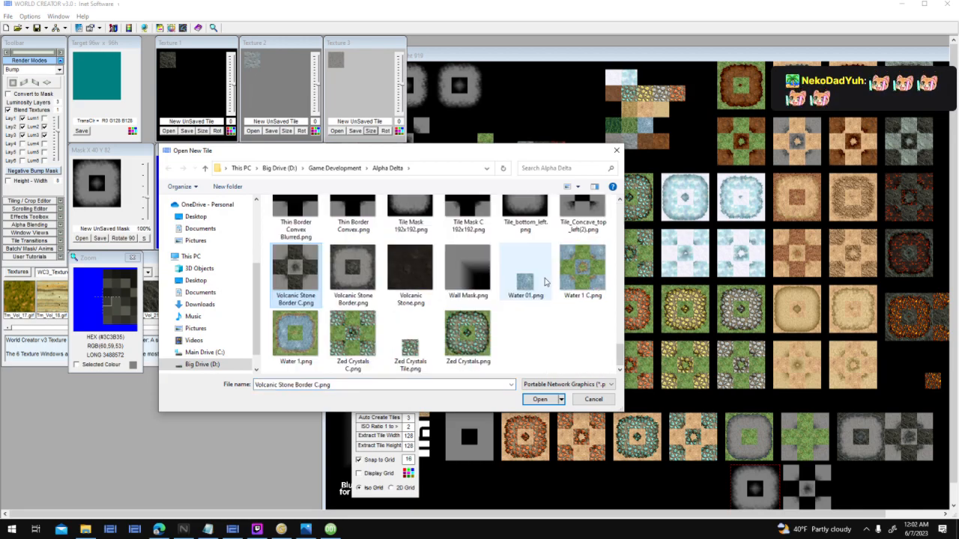
double_click(423, 271)
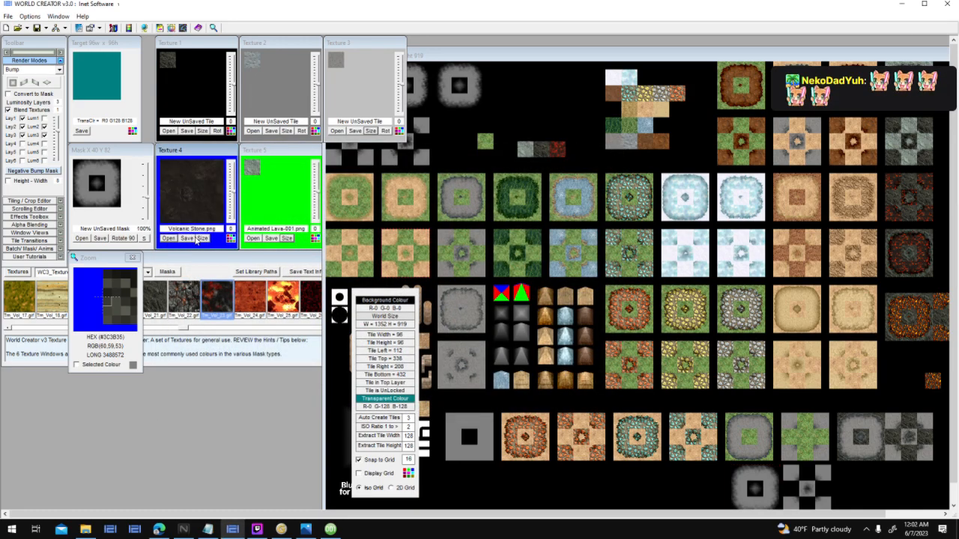
left_click(203, 289)
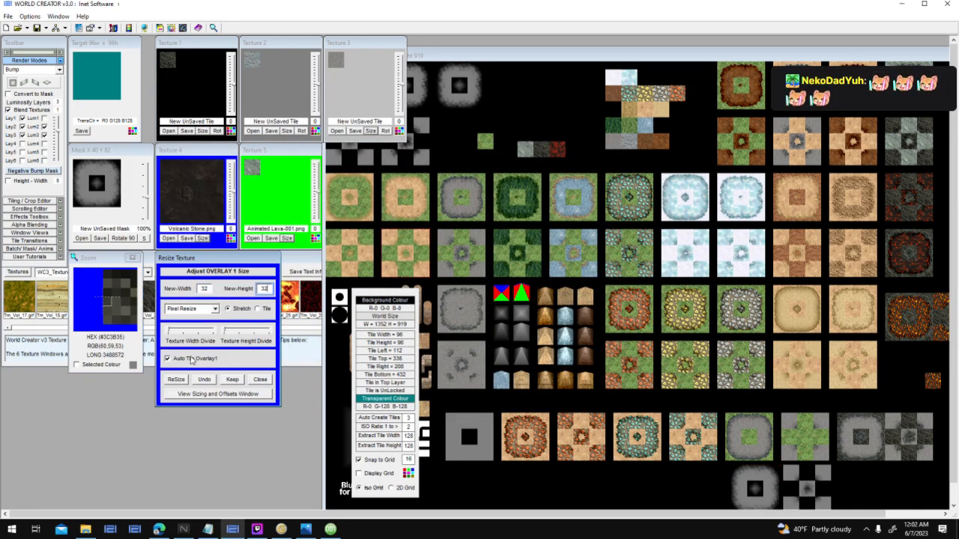
left_click(175, 379)
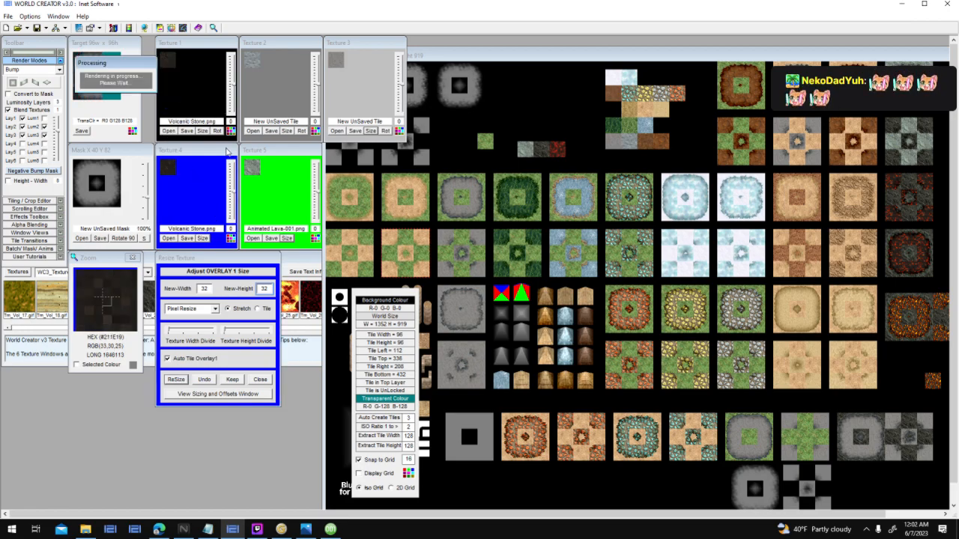
Step: Assign the resized volcanic stone to Textures 2 and 3 and the dark sheet tile to Texture 1, then copy the rendered target into Texture 4
left_click(205, 76)
left_click_drag(539, 154, 208, 96)
left_click_drag(268, 76, 343, 68)
left_click(335, 48)
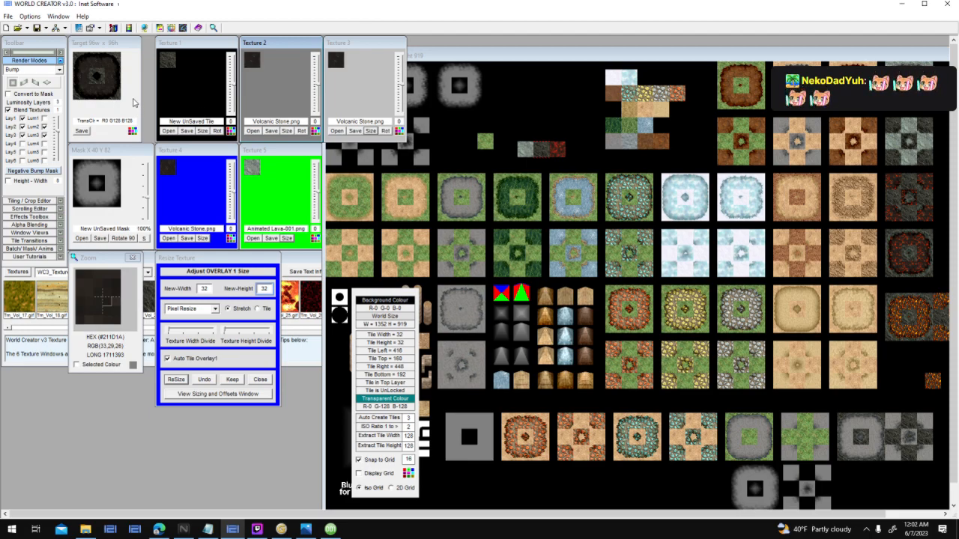
left_click_drag(101, 79, 198, 193)
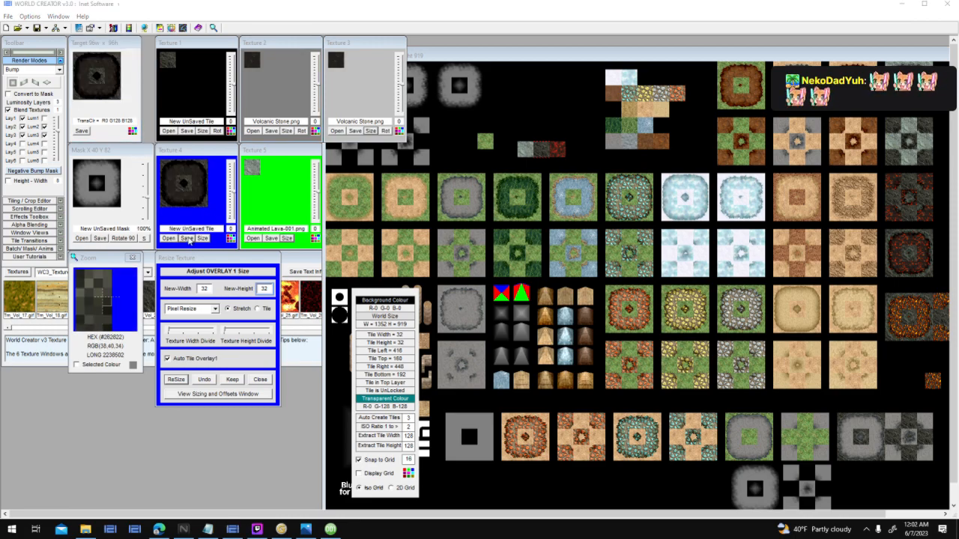
Step: Save the rendered border in Texture 4 over the existing Volcanic Stone Border.png
scroll(438, 290, "down", 5)
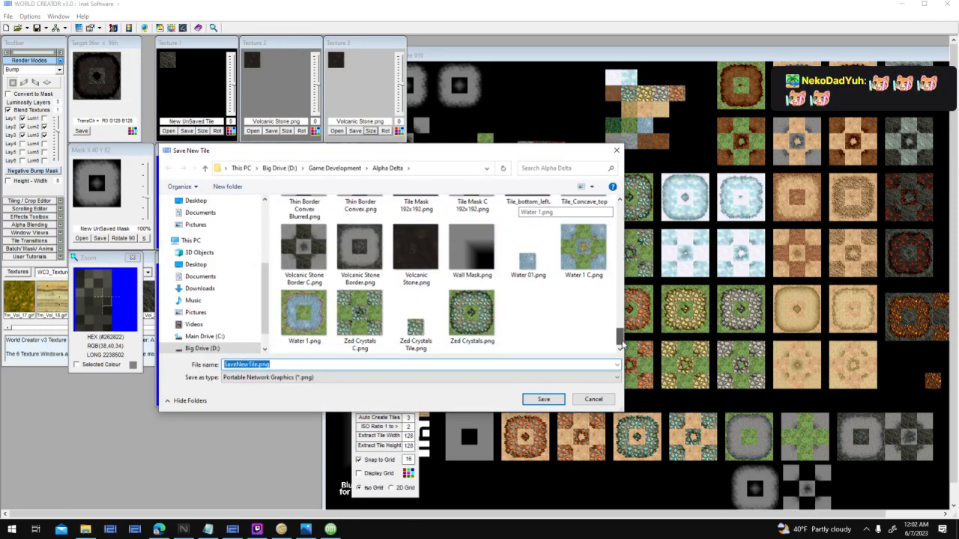
double_click(384, 240)
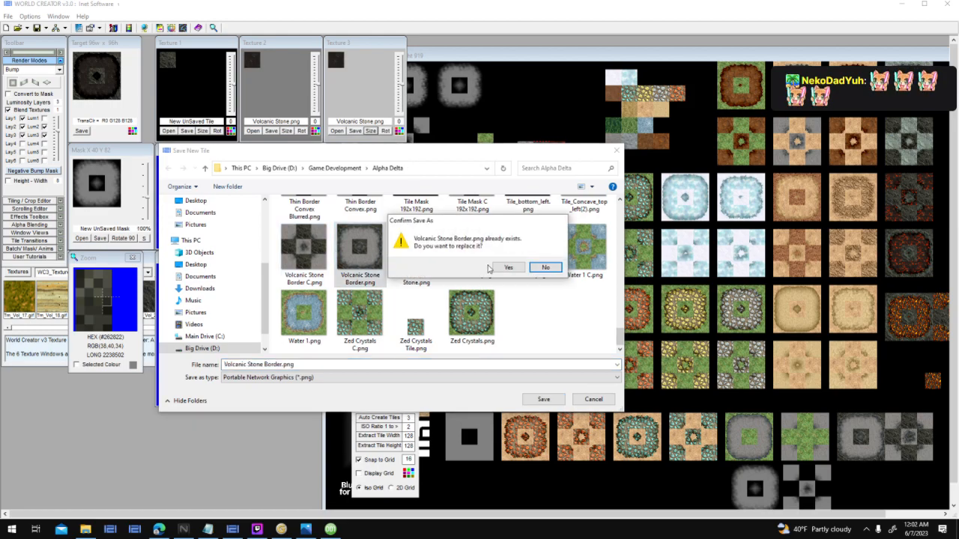
key("Return")
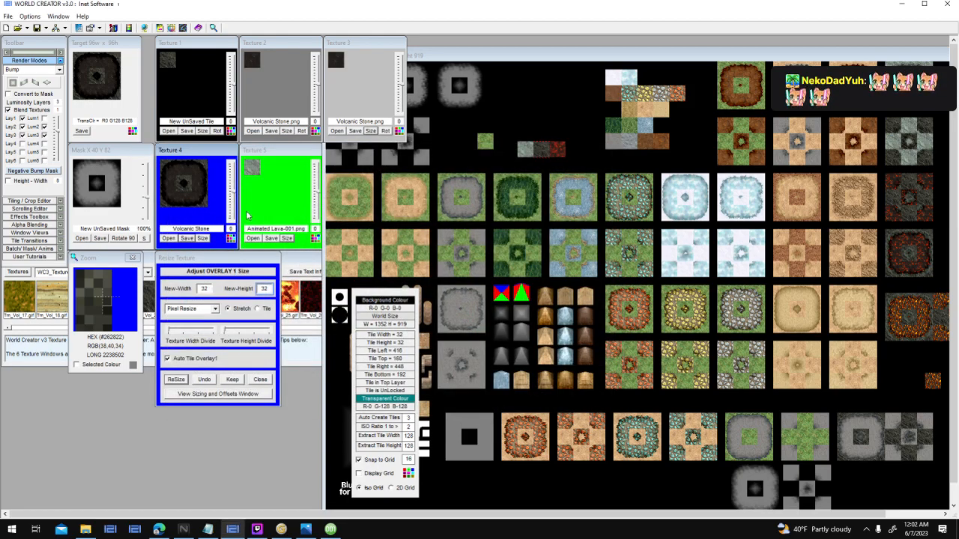
Step: Load the convex border mask, copy the rendered target into Texture 4 and save it over Volcanic Stone Border C.png
left_click(796, 477)
left_click_drag(101, 198, 102, 197)
left_click_drag(116, 92, 207, 203)
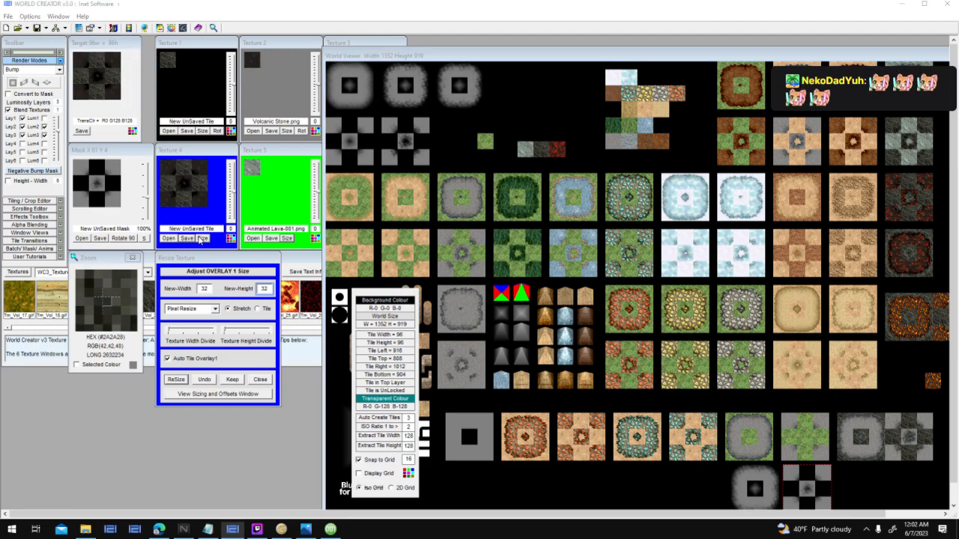
left_click_drag(619, 212, 619, 337)
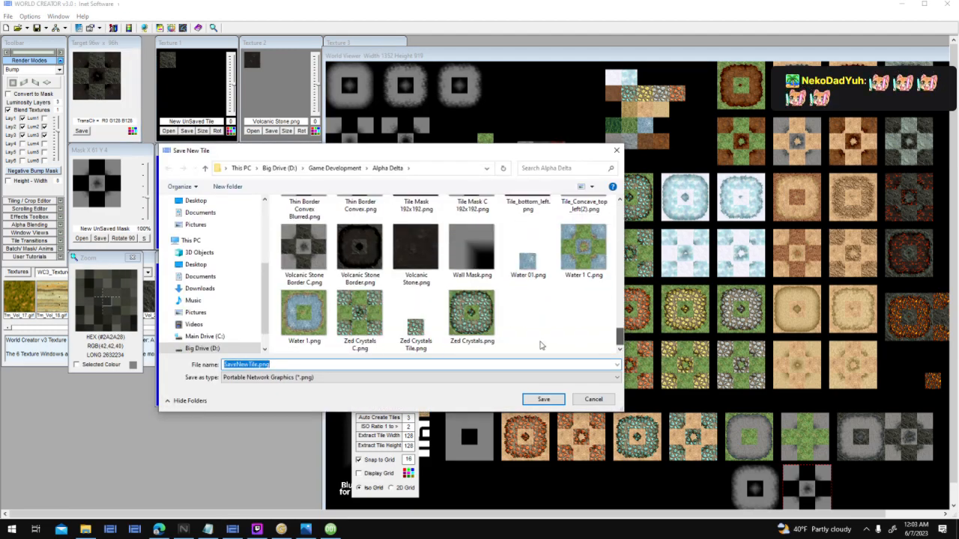
left_click(327, 258)
key("Return")
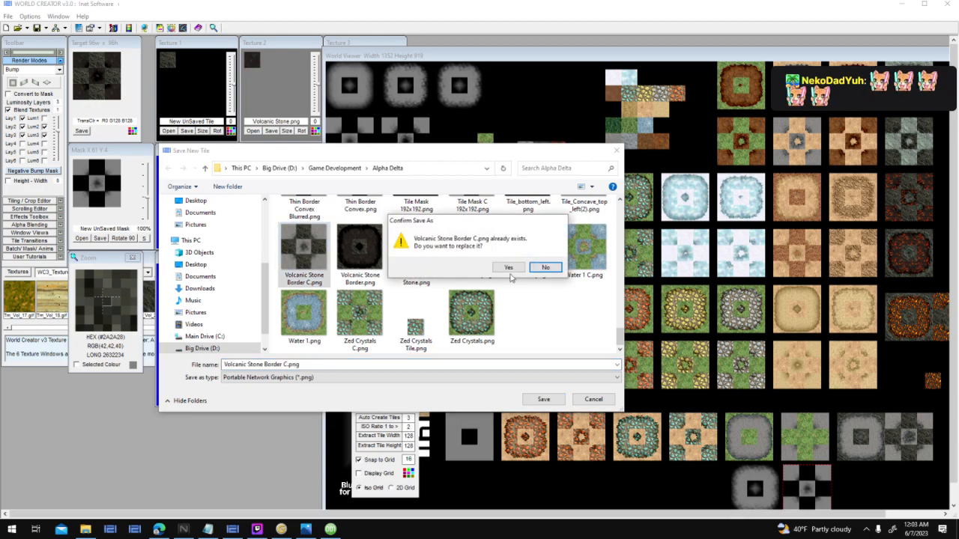
left_click(516, 270)
Step: Switch to 001 Game Creator and open the Roofs tile-set for editing
left_click(331, 530)
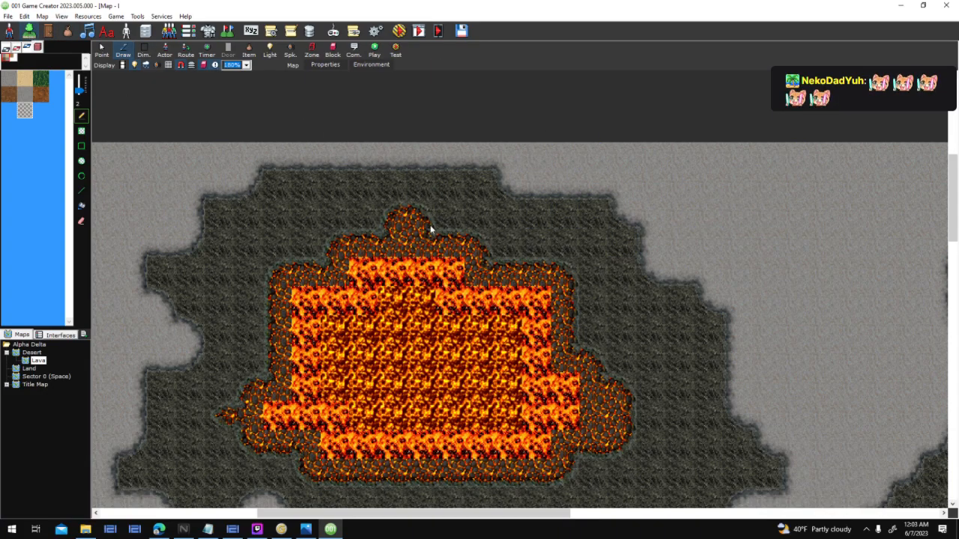
left_click(258, 194)
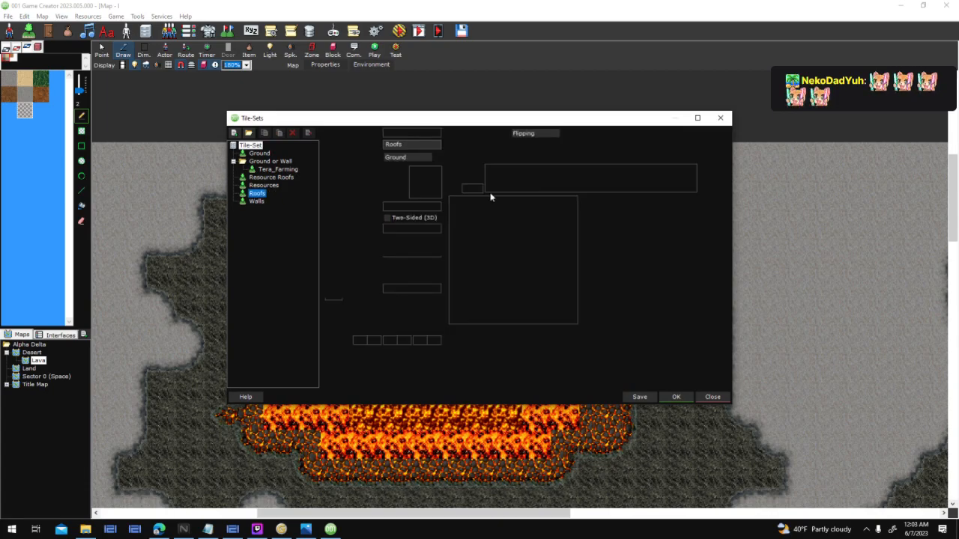
left_click(468, 223)
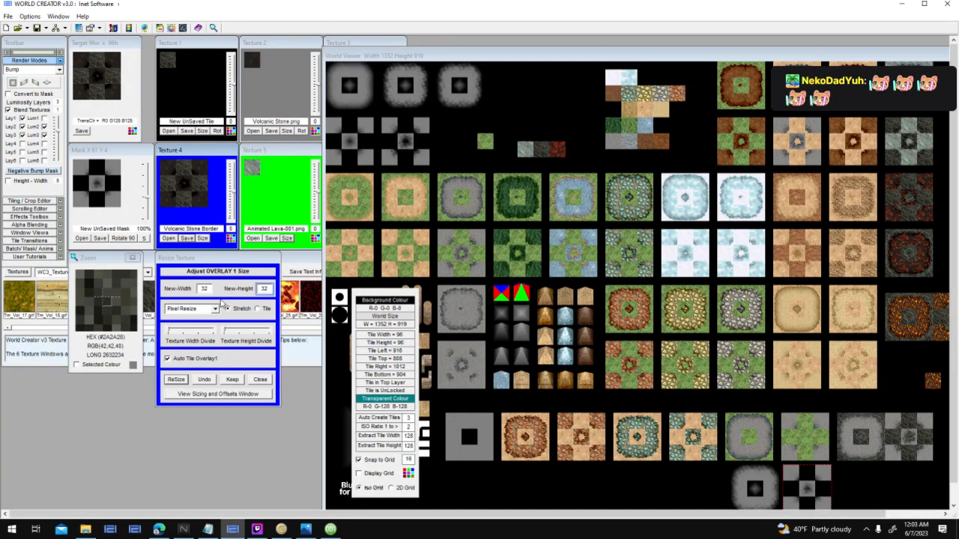
Step: Switch back to World Creator and save the Texture 2 volcanic stone in the Alpha Delta folder as Volcanic Stone Tile
left_click(232, 529)
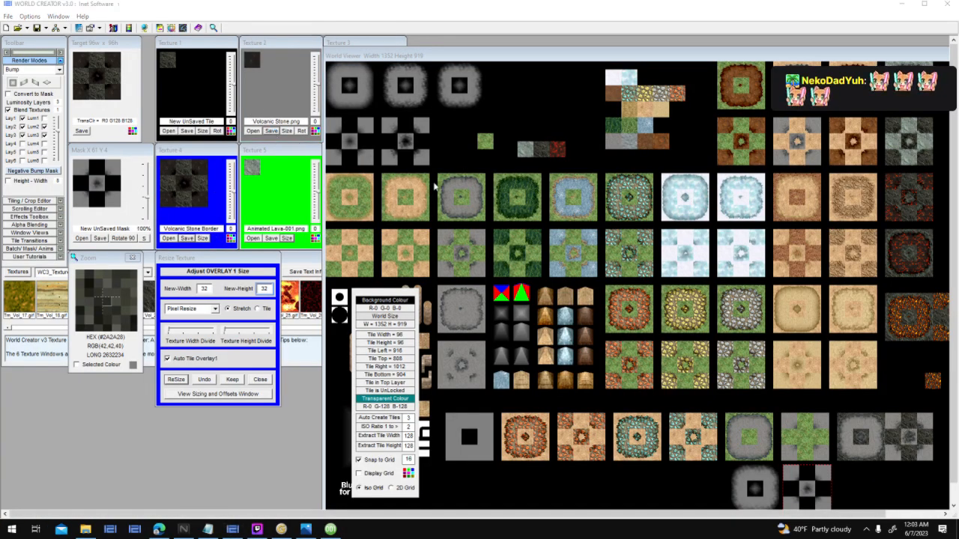
scroll(628, 217, "down", 5)
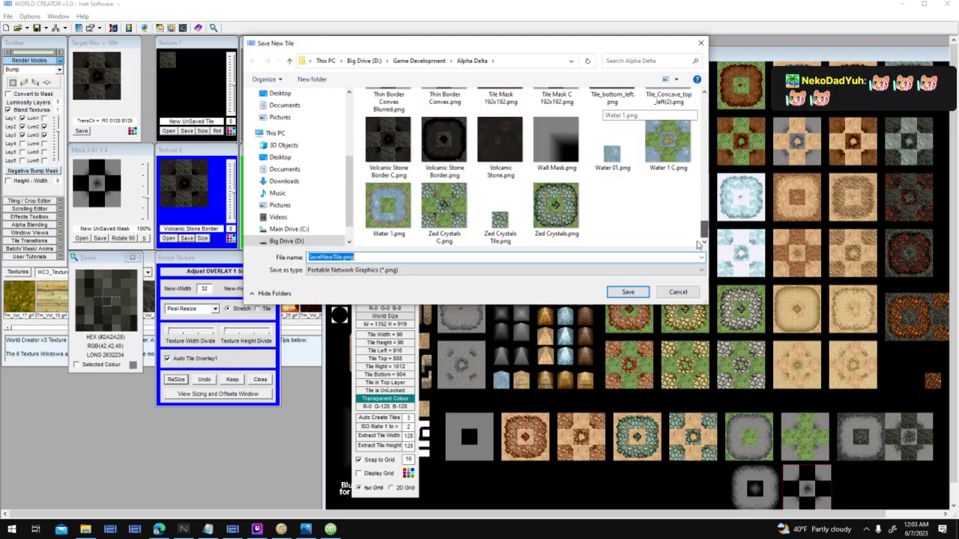
scroll(626, 216, "up", 3)
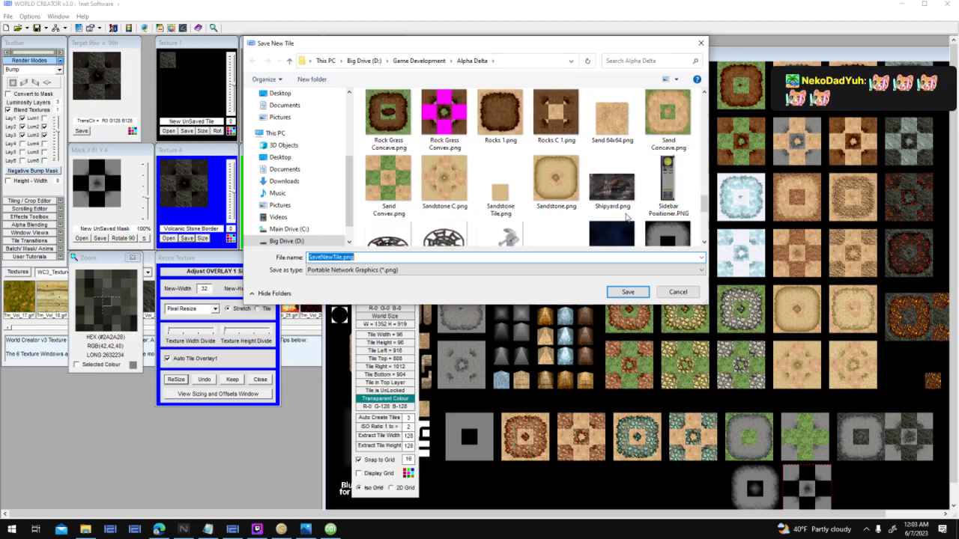
scroll(627, 217, "down", 3)
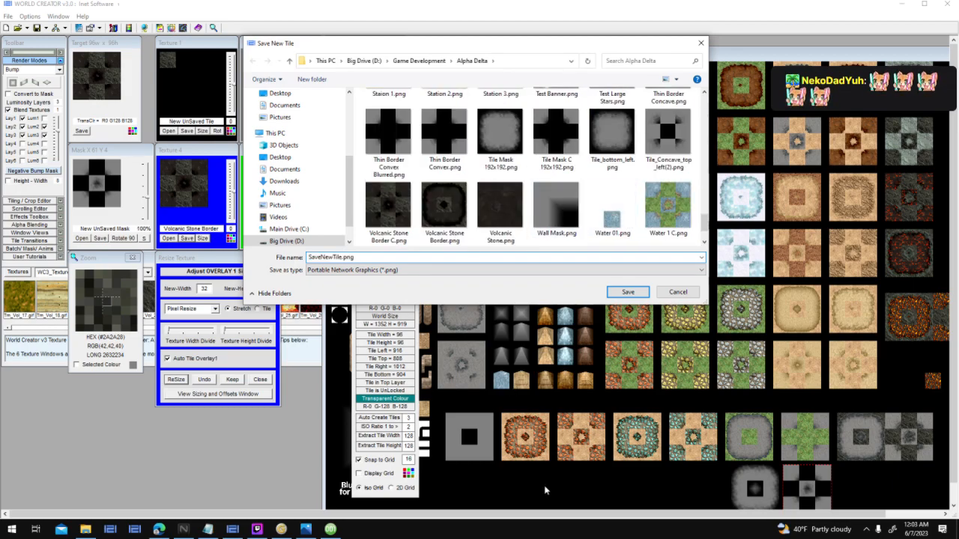
type("Volcanic Stone Tile")
key("Return")
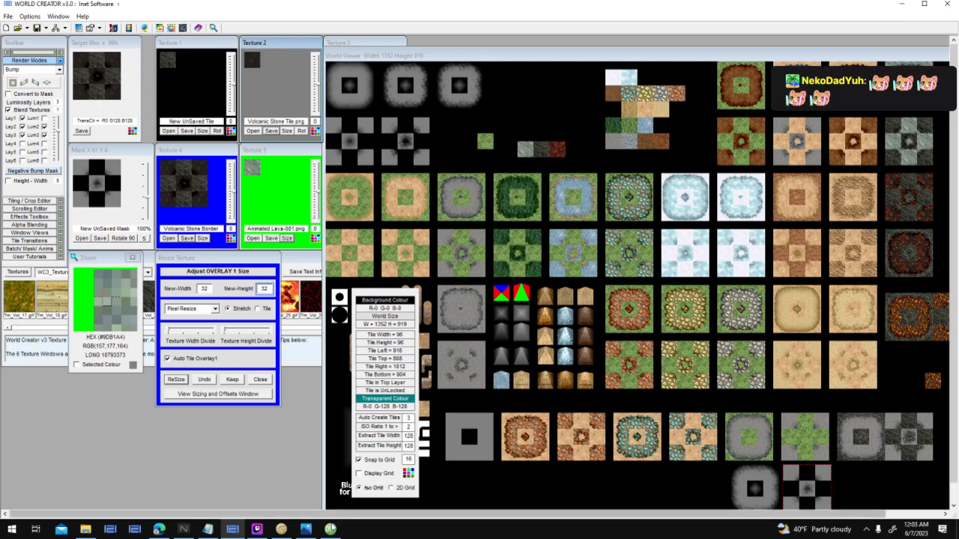
Step: Switch to 001 Game Creator and replace the Roofs tile-set's volcanic rock tile graphic with Volcanic Stone Tile.png
left_click(331, 529)
right_click(424, 180)
left_click(448, 196)
left_click_drag(704, 202, 716, 346)
double_click(367, 263)
Step: Replace the concave graphic of the roof tile's first terraformation with Volcanic Stone Border.png
left_click(336, 293)
right_click(396, 263)
left_click(427, 287)
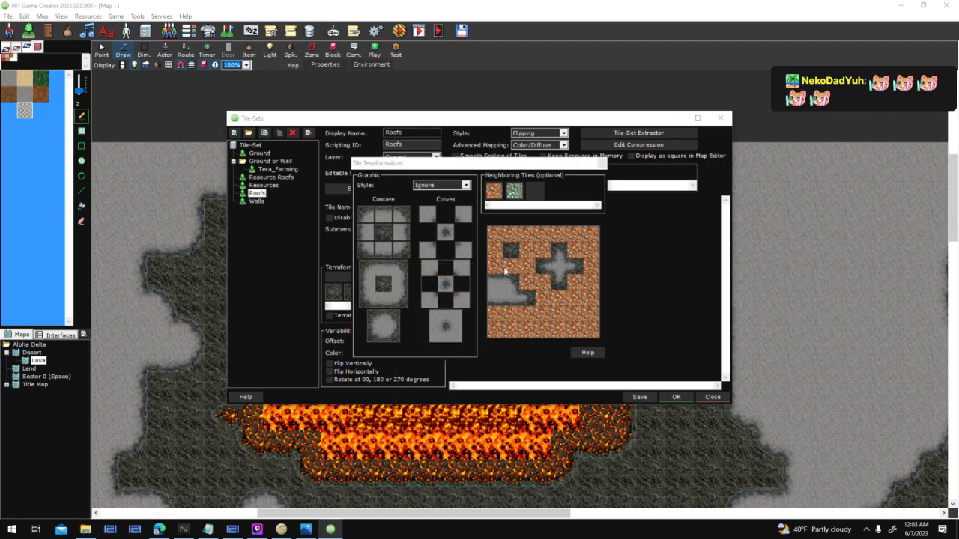
scroll(790, 357, "down", 15)
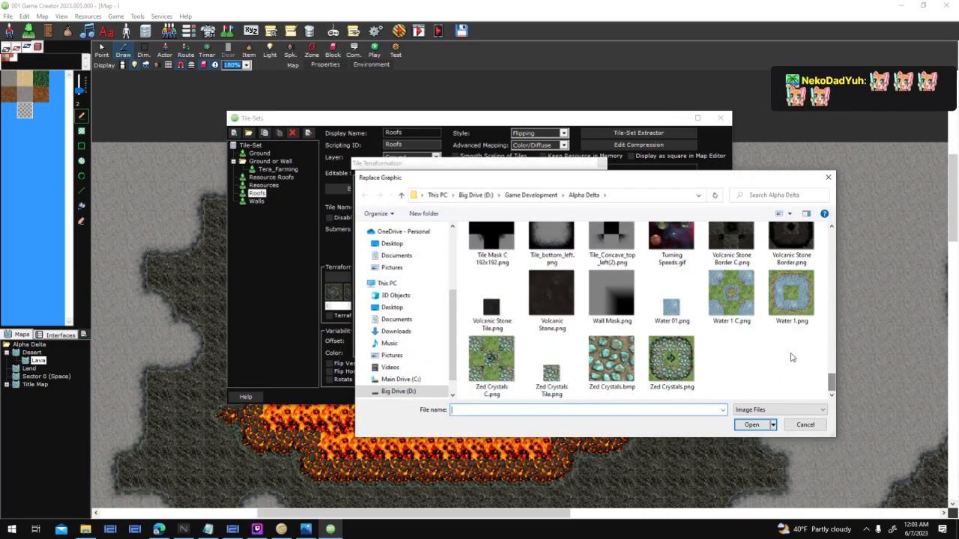
scroll(790, 357, "up", 1)
double_click(791, 251)
Step: Replace the convex graphic of the roof tile's first terraformation with Volcanic Stone Border C.png
right_click(463, 284)
left_click(498, 307)
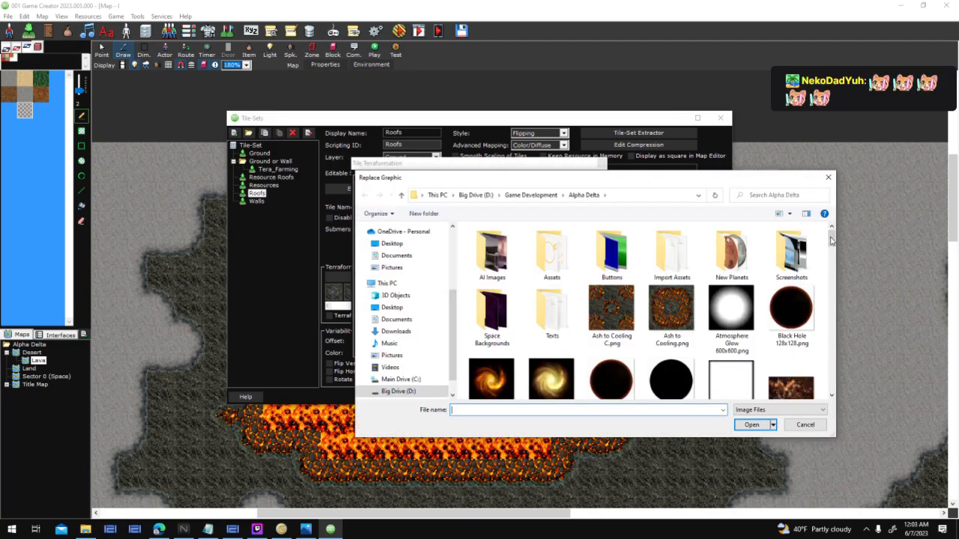
left_click_drag(837, 404, 835, 407)
double_click(750, 254)
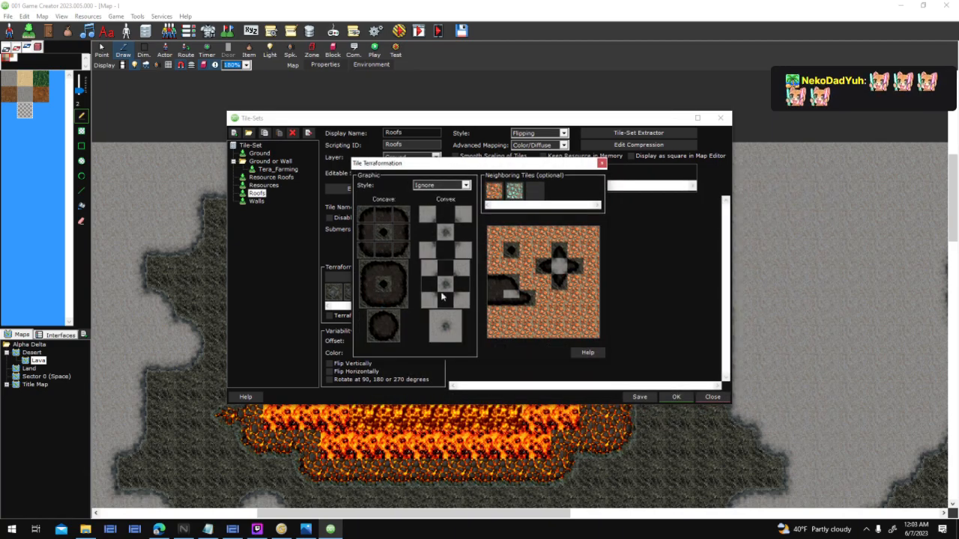
Step: Copy the first terraformation's concave graphic and paste it into the second and third roof terraformations
right_click(383, 286)
left_click(419, 394)
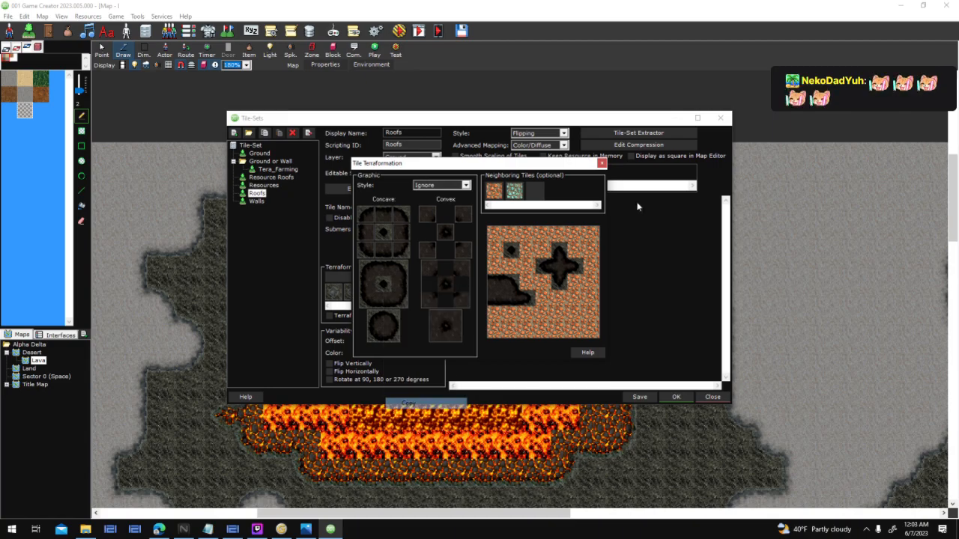
left_click(601, 164)
left_click(356, 294)
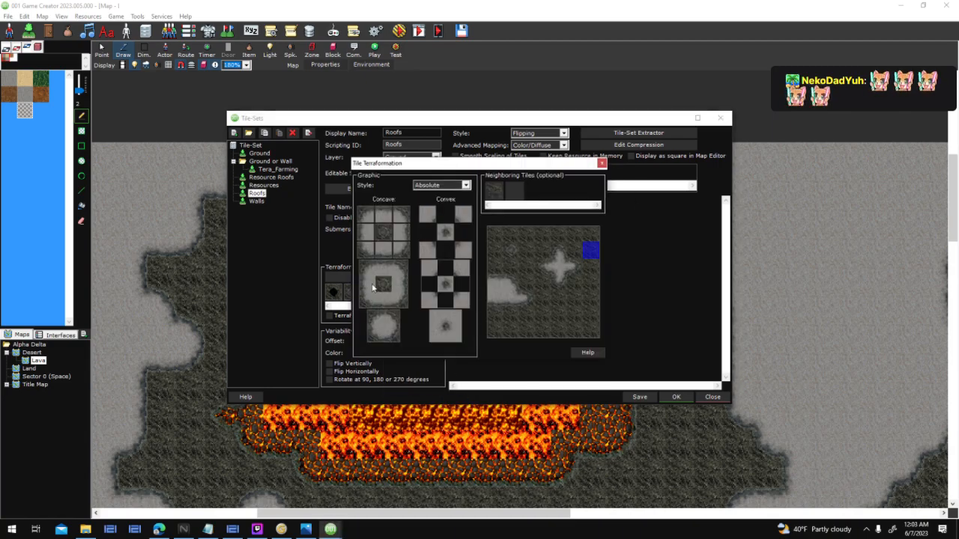
right_click(379, 279)
left_click(434, 408)
left_click(602, 163)
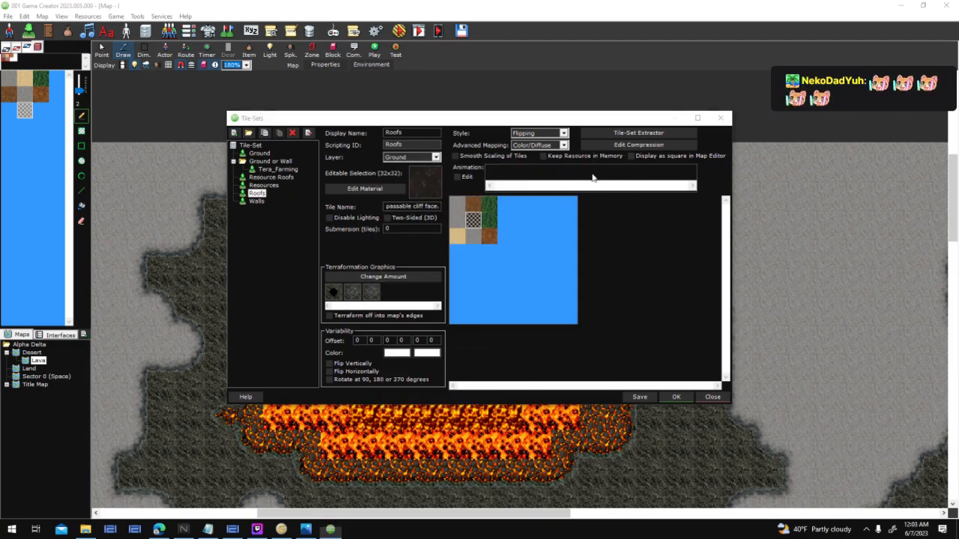
left_click(378, 295)
right_click(397, 278)
left_click(433, 408)
left_click(603, 164)
Step: Copy the first terraformation's convex graphic into the second and third roof terraformations, and accept the tile-set changes
left_click(337, 293)
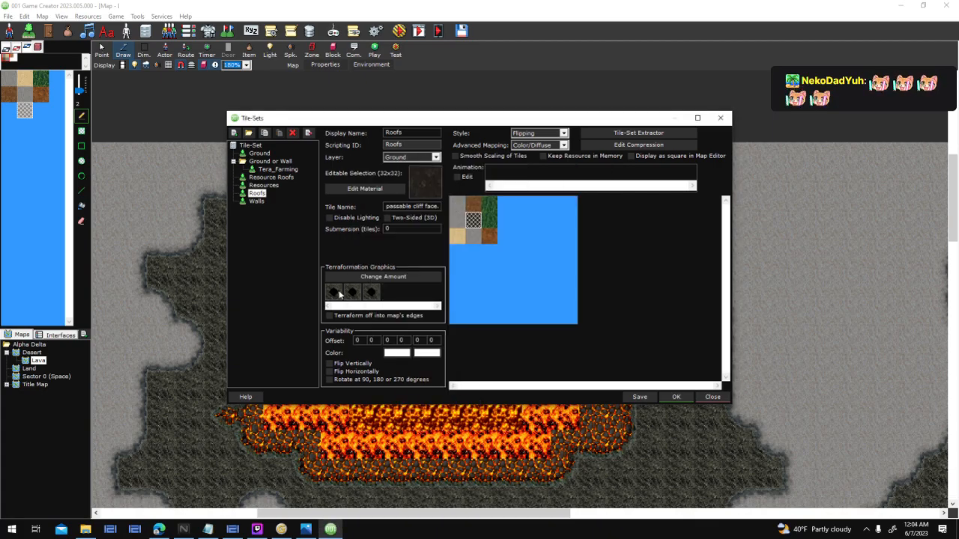
right_click(439, 274)
left_click(487, 401)
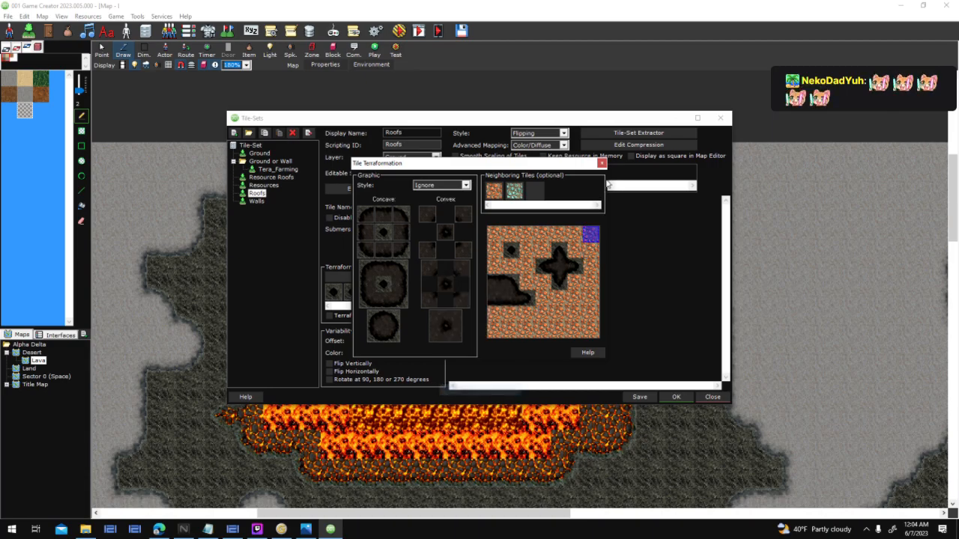
left_click(602, 163)
left_click(373, 292)
right_click(429, 280)
left_click(472, 407)
left_click(603, 164)
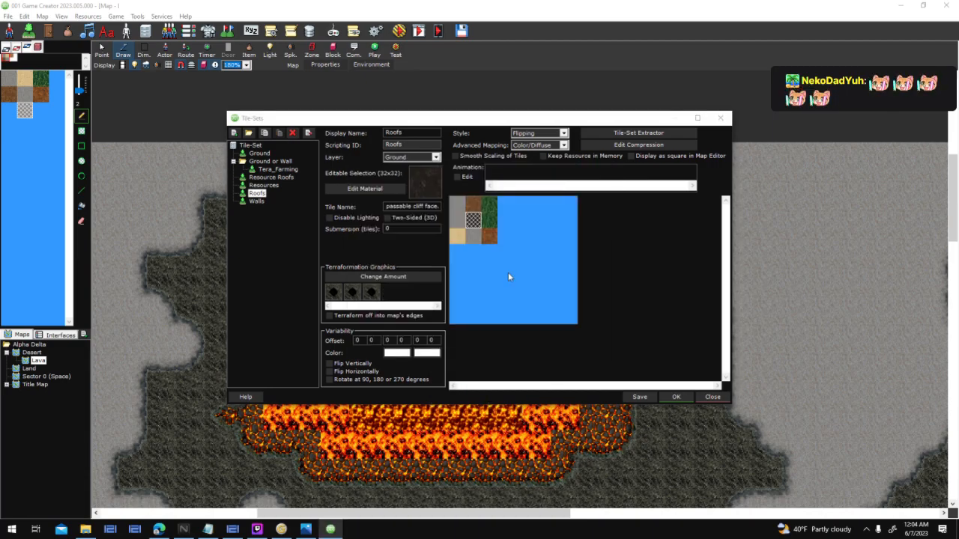
left_click(372, 292)
right_click(466, 268)
left_click(495, 395)
left_click(601, 163)
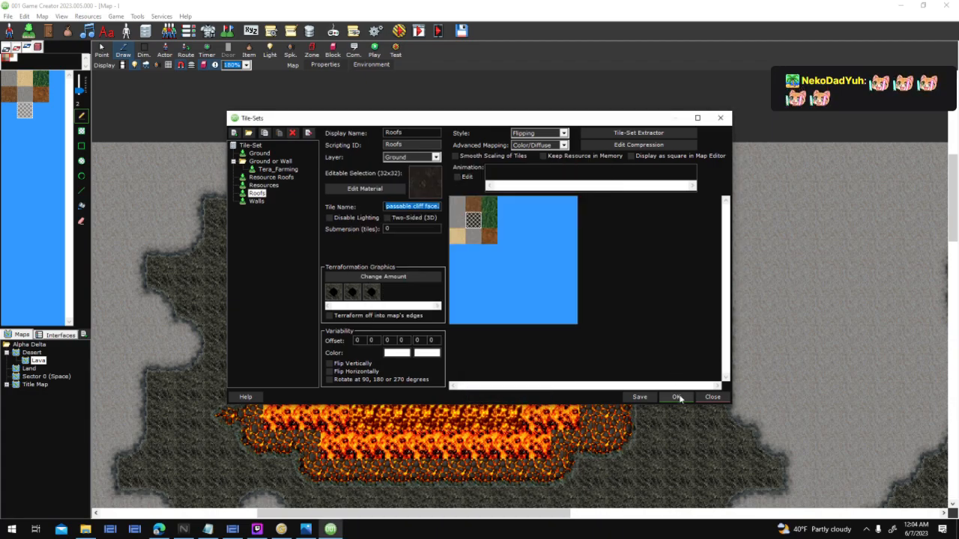
left_click(677, 396)
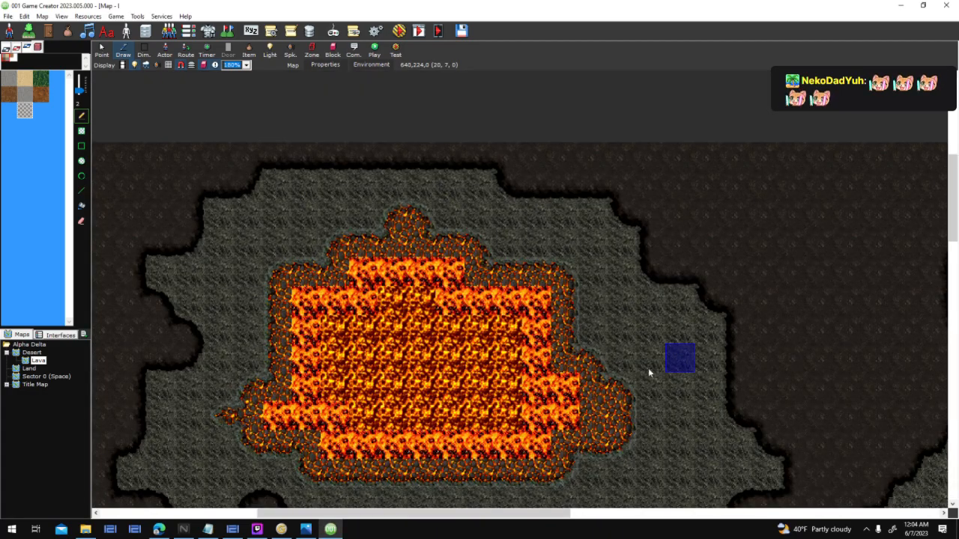
Step: Extend the dark volcanic stone area eastward along the northern edge of the Lava map
left_click_drag(626, 388, 642, 250)
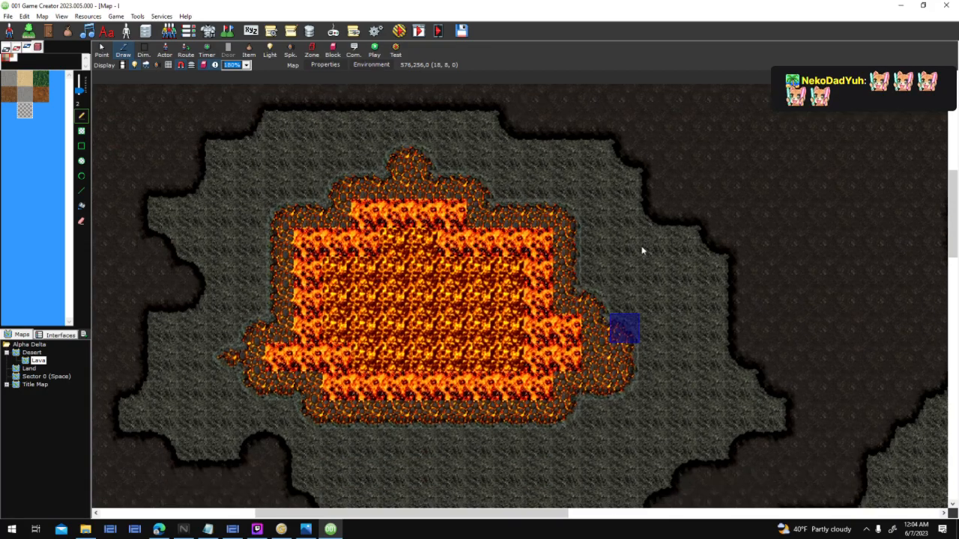
scroll(350, 220, "down", 1)
left_click_drag(299, 225, 306, 381)
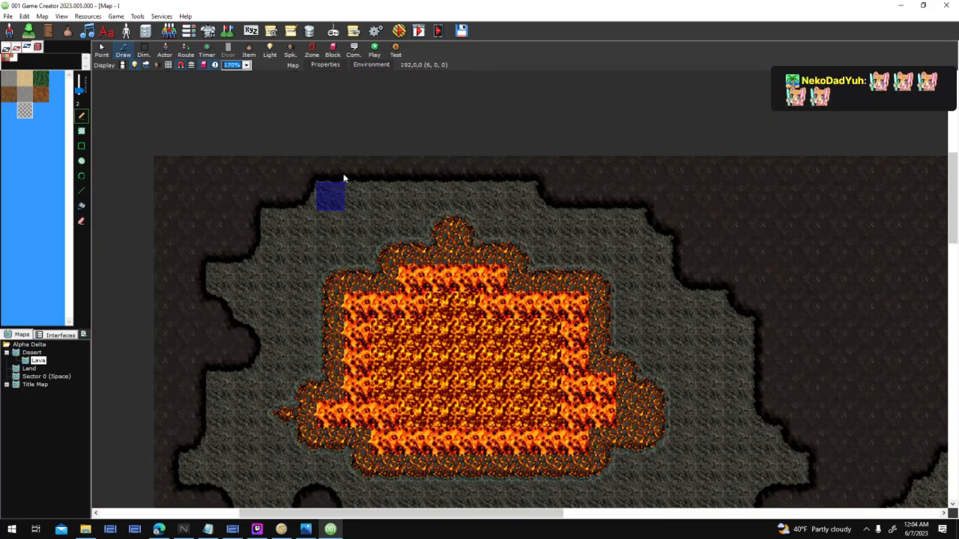
mouse_move(756, 433)
left_mouse_down()
mouse_move(697, 357)
mouse_move(649, 323)
left_mouse_up()
left_click_drag(668, 246, 674, 310)
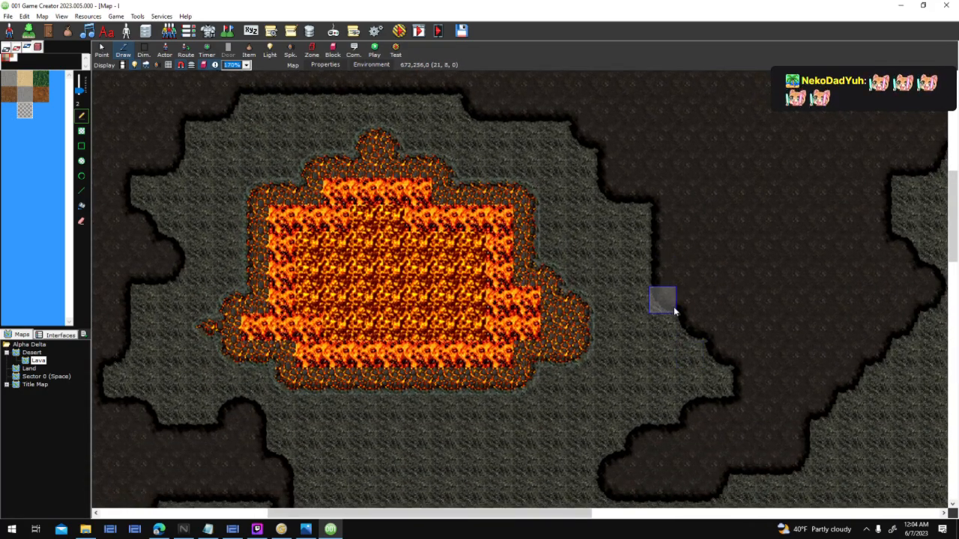
scroll(509, 400, "down", 4)
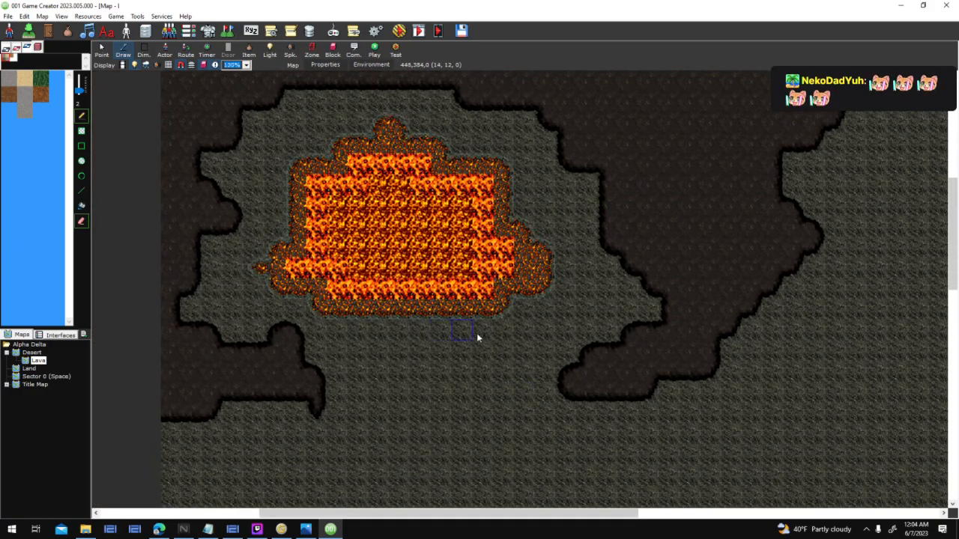
mouse_move(887, 337)
left_mouse_down()
mouse_move(727, 403)
mouse_move(859, 365)
left_mouse_up()
right_click(738, 140)
left_click_drag(834, 250, 614, 192)
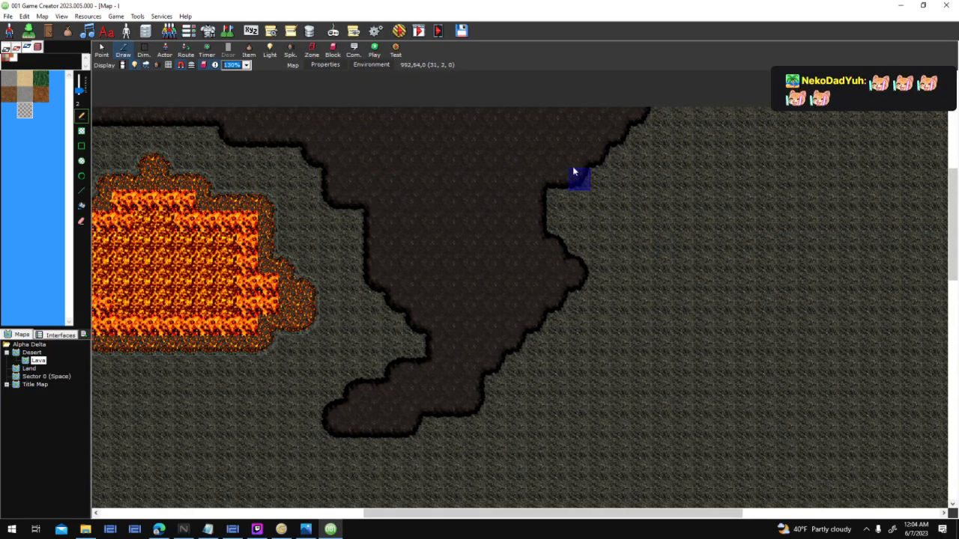
mouse_move(643, 125)
left_mouse_down()
mouse_move(718, 192)
mouse_move(639, 115)
mouse_move(731, 136)
mouse_move(763, 210)
mouse_move(699, 135)
mouse_move(717, 157)
left_mouse_up()
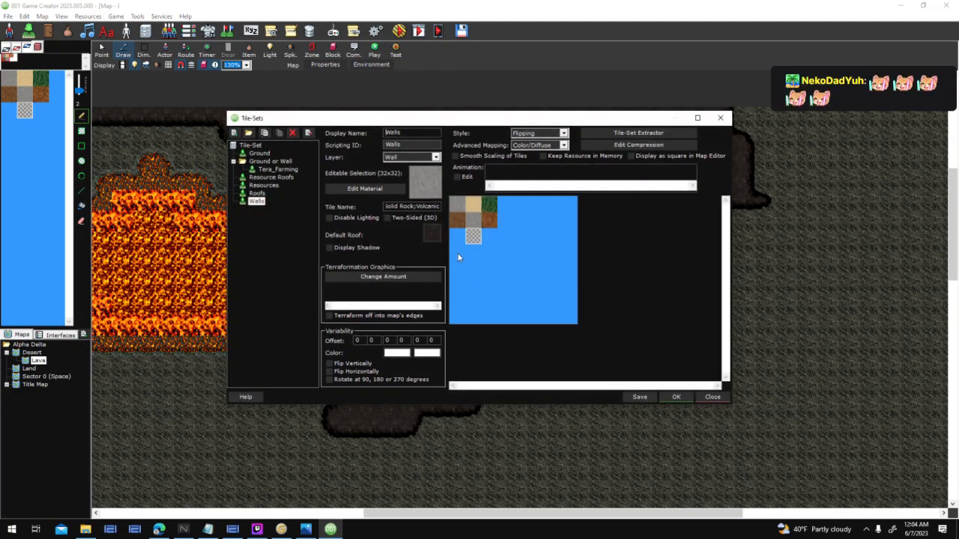
Step: Replace the Walls tile-set's volcanic rock tile graphic with Volcanic Stone Tile.png
left_click(473, 241)
right_click(425, 187)
left_click(447, 207)
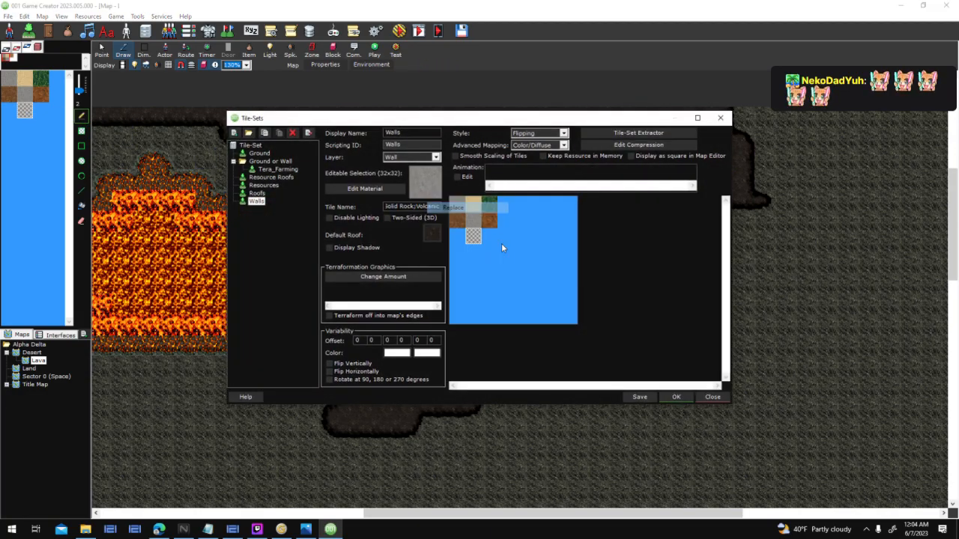
scroll(704, 356, "down", 15)
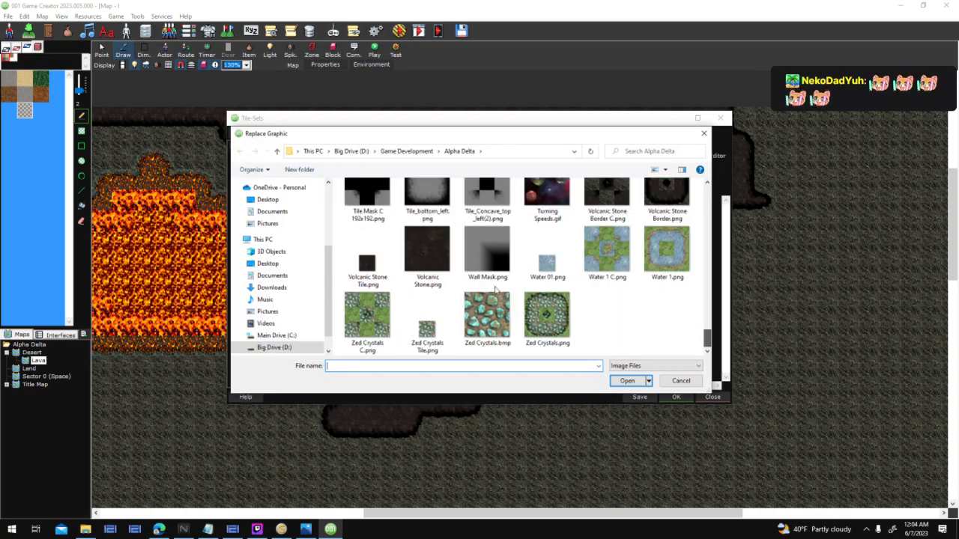
double_click(367, 247)
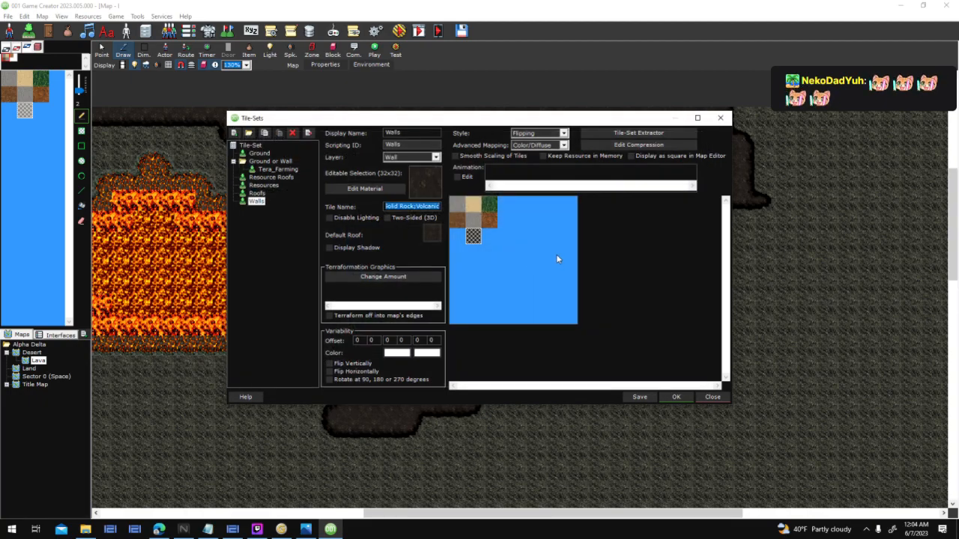
Step: Accept the tile-set changes and paint two curving volcanic stone wall ridges southward from the Lava map's northeastern wall mass
left_click(676, 397)
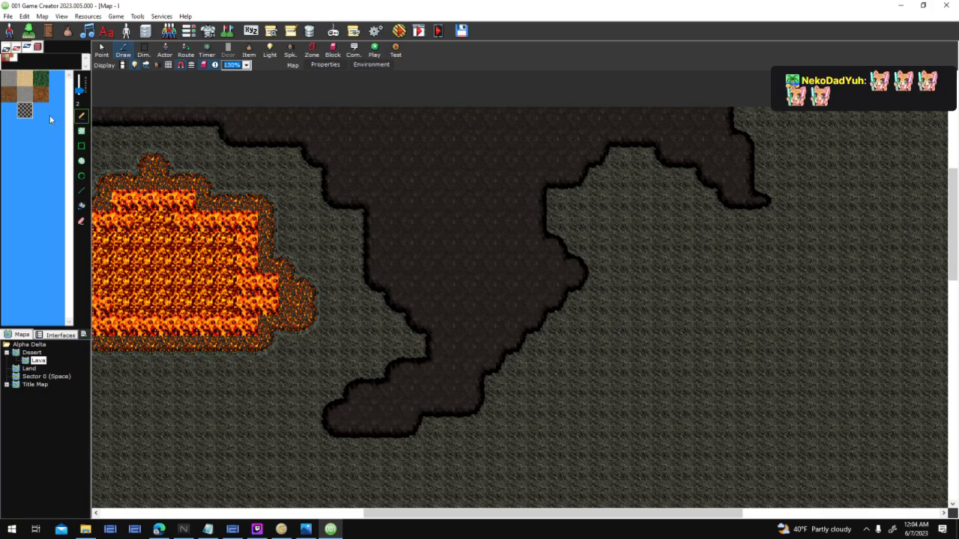
mouse_move(621, 221)
left_mouse_down()
mouse_move(551, 264)
mouse_move(632, 179)
mouse_move(597, 223)
mouse_move(663, 209)
mouse_move(657, 200)
mouse_move(584, 207)
mouse_move(672, 276)
mouse_move(712, 271)
mouse_move(702, 307)
mouse_move(686, 274)
mouse_move(724, 294)
mouse_move(703, 321)
mouse_move(711, 346)
mouse_move(678, 361)
mouse_move(693, 327)
mouse_move(675, 325)
mouse_move(669, 312)
mouse_move(655, 341)
left_mouse_up()
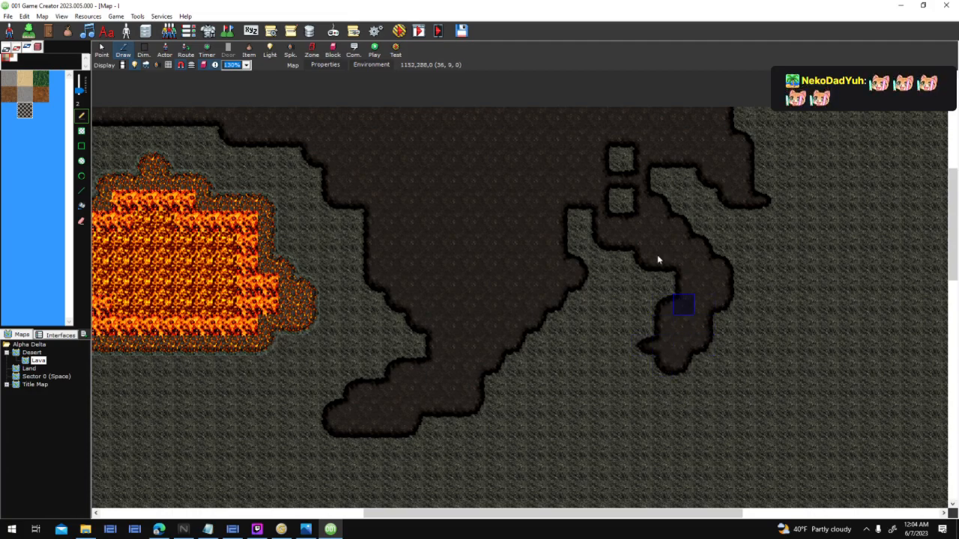
mouse_move(654, 177)
left_mouse_down()
mouse_move(681, 158)
mouse_move(756, 200)
mouse_move(831, 283)
mouse_move(780, 206)
mouse_move(753, 208)
mouse_move(828, 303)
left_mouse_up()
mouse_move(751, 128)
left_mouse_down()
mouse_move(835, 245)
mouse_move(767, 148)
mouse_move(809, 199)
mouse_move(783, 180)
mouse_move(865, 322)
mouse_move(830, 219)
mouse_move(875, 293)
mouse_move(846, 336)
mouse_move(836, 314)
mouse_move(828, 427)
left_mouse_up()
mouse_move(663, 365)
left_mouse_down()
mouse_move(649, 405)
mouse_move(720, 331)
mouse_move(673, 437)
mouse_move(640, 466)
mouse_move(639, 441)
mouse_move(669, 415)
mouse_move(589, 493)
mouse_move(642, 405)
mouse_move(584, 463)
mouse_move(636, 400)
mouse_move(607, 449)
mouse_move(641, 457)
left_mouse_up()
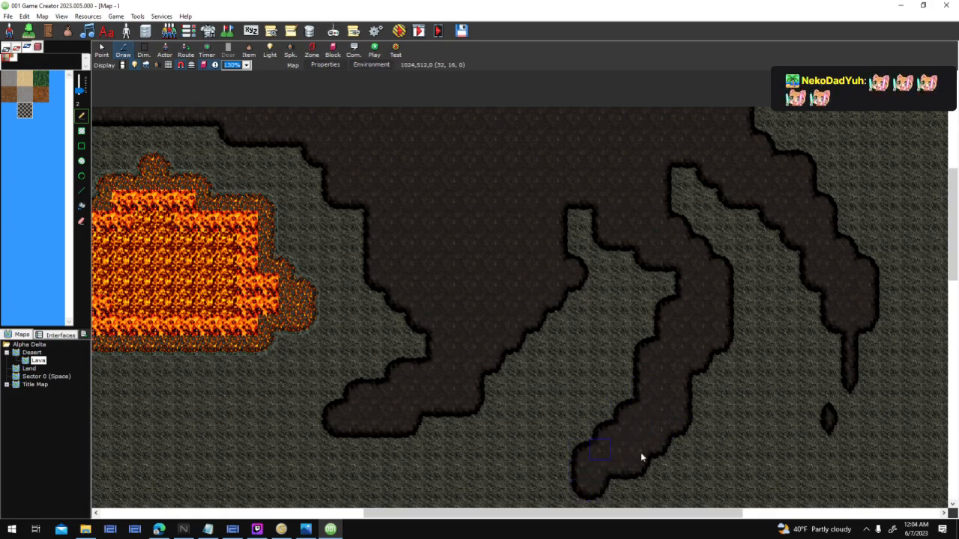
Step: Thicken the easternmost wall ridge and continue it southward, curving its lower end to the southwest
mouse_move(817, 318)
left_mouse_down()
mouse_move(835, 449)
mouse_move(869, 352)
mouse_move(850, 429)
left_mouse_up()
mouse_move(826, 470)
left_mouse_down()
mouse_move(815, 446)
mouse_move(837, 408)
left_mouse_up()
left_click_drag(809, 453, 772, 488)
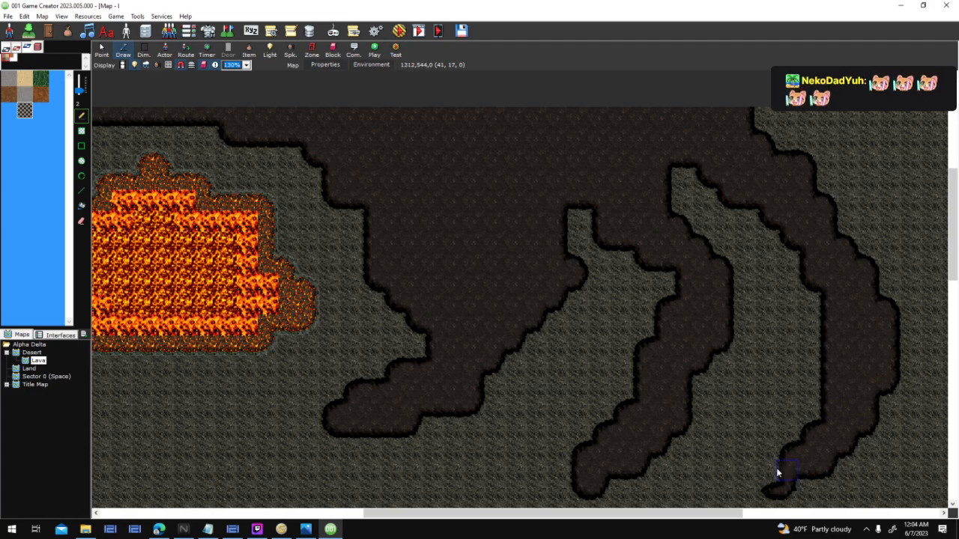
left_click_drag(794, 439, 750, 468)
Step: Extend the easternmost ridge's tip farther southwest and thicken the thin wall tip southwest of the lava pool
left_click_drag(654, 394, 725, 231)
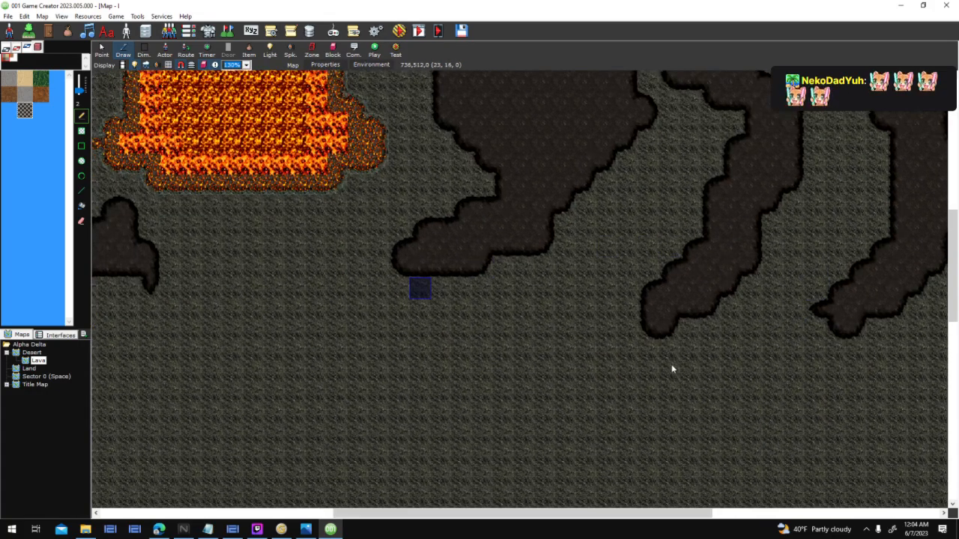
scroll(804, 312, "down", 1)
mouse_move(804, 316)
left_mouse_down()
mouse_move(810, 372)
mouse_move(827, 328)
mouse_move(773, 373)
mouse_move(795, 322)
mouse_move(778, 366)
mouse_move(807, 385)
mouse_move(804, 397)
mouse_move(759, 420)
left_mouse_up()
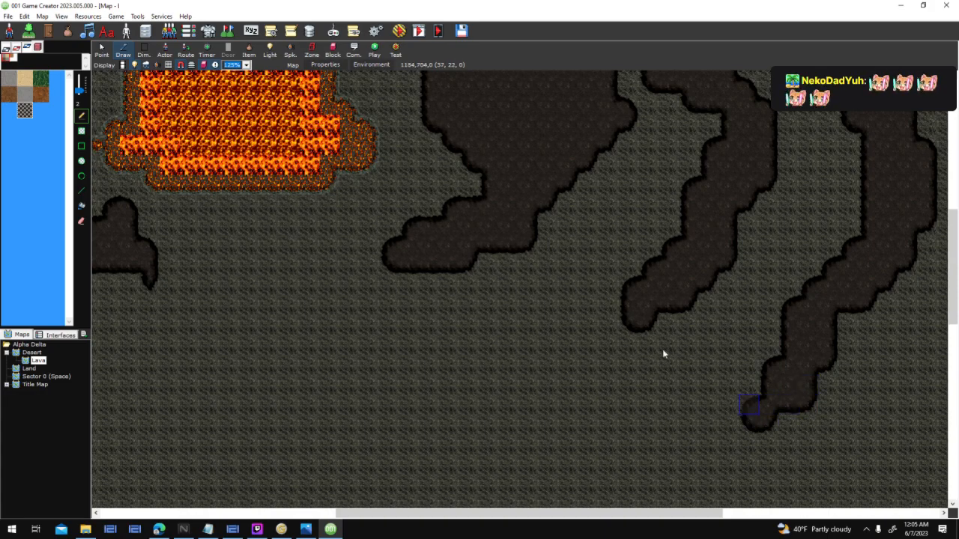
scroll(407, 191, "up", 1)
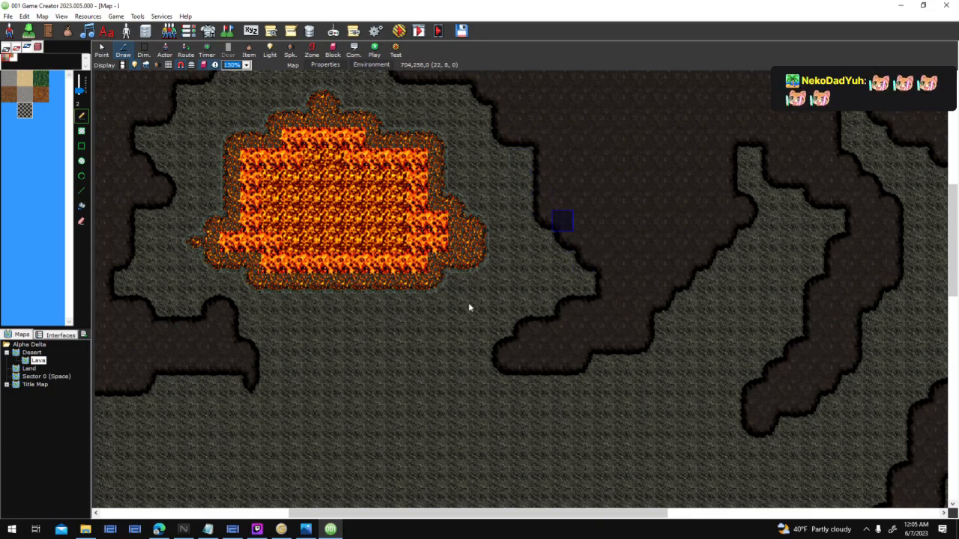
scroll(345, 350, "up", 5)
left_click_drag(591, 276, 512, 343)
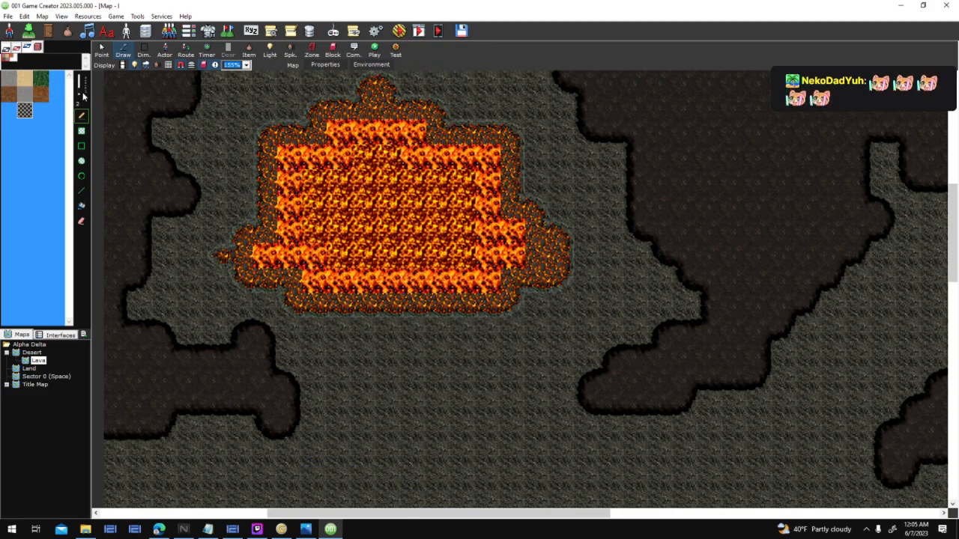
Step: Switch to World Creator and delete the grey and red volcanic border tiles from the World Viewer's easternmost tile column
left_click(232, 530)
left_click_drag(819, 54, 642, 55)
left_click(740, 258)
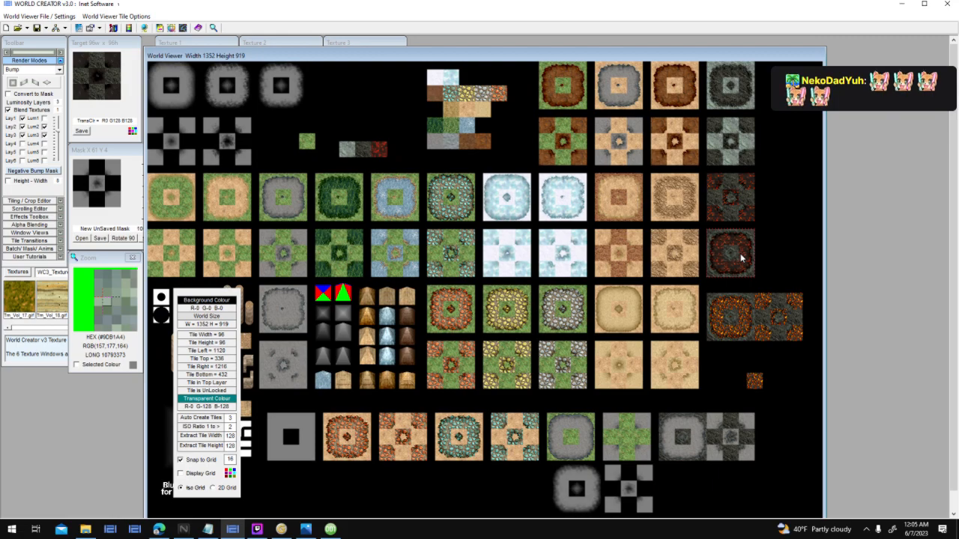
key("Delete")
key("Delete")
key("Delete")
left_click(740, 153)
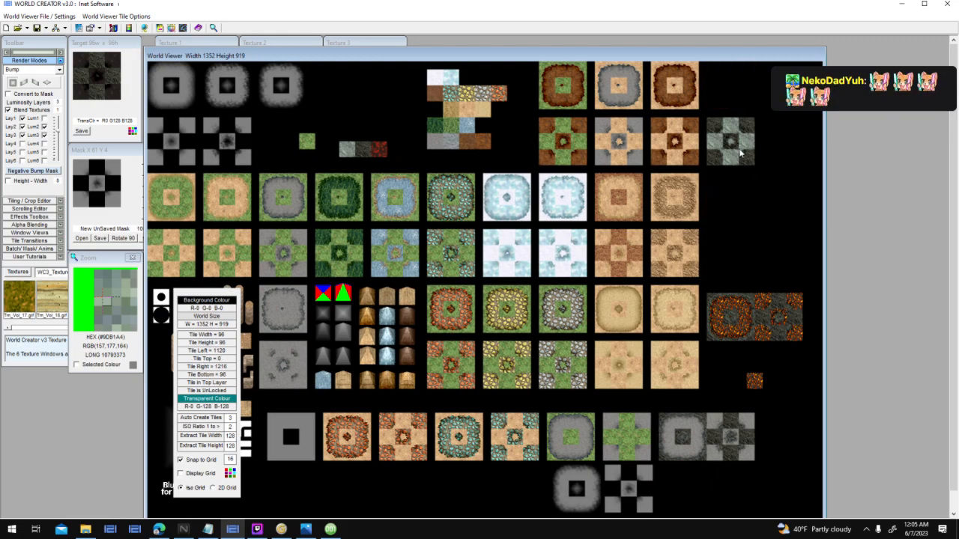
key("Delete")
Step: Move the two orange lava border tiles into the freed upper slots and delete the leftover grey volcanic border pair in the lower row
left_click_drag(747, 313, 749, 99)
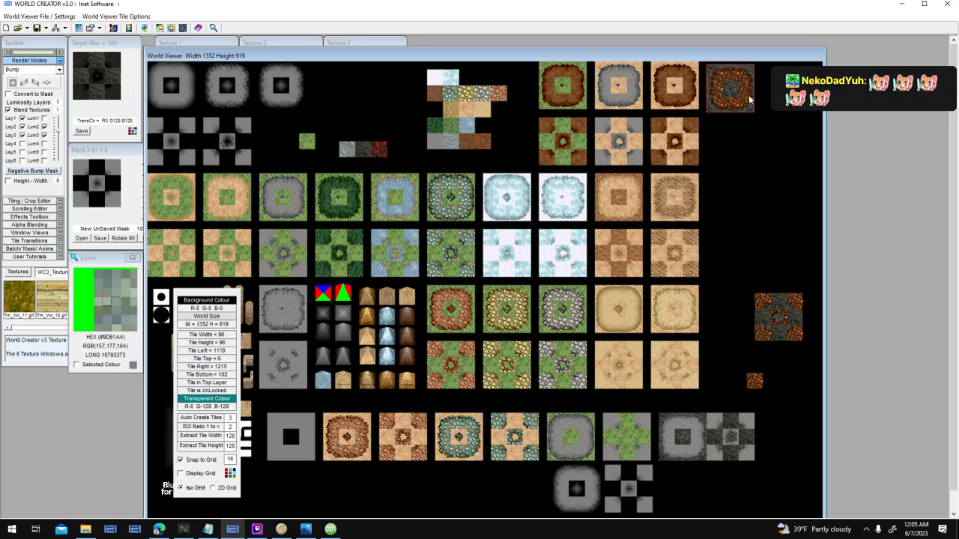
left_click_drag(778, 316, 734, 141)
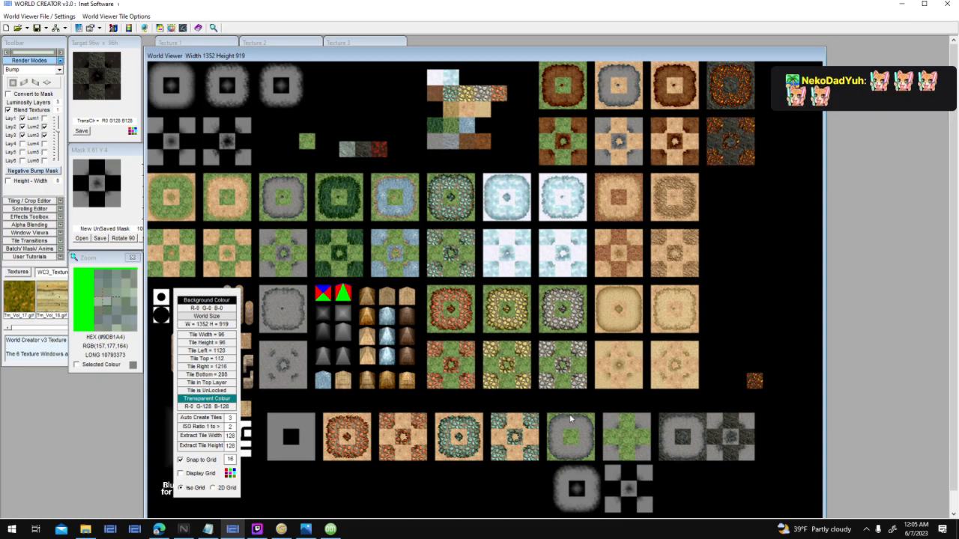
left_click(695, 444)
key("Delete")
left_click(733, 443)
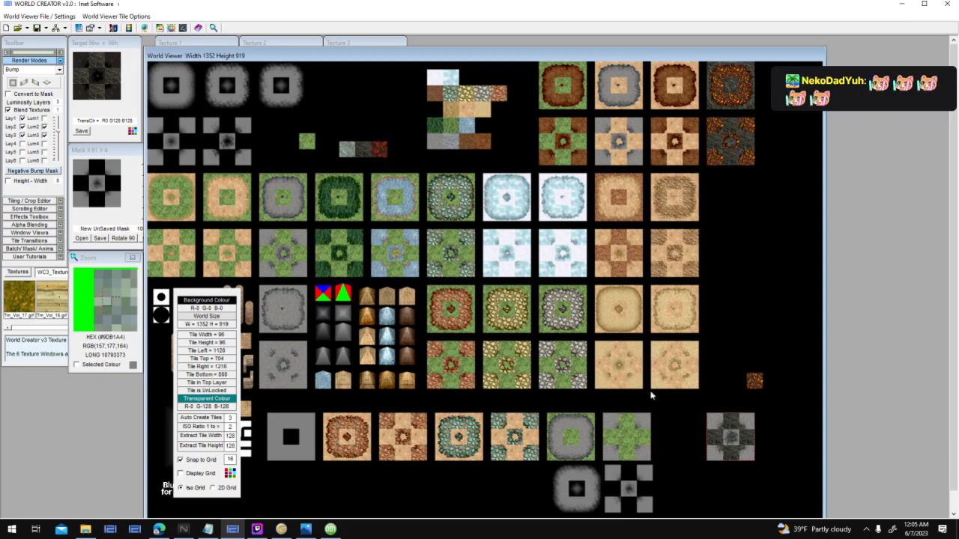
key("Delete")
Step: Place the dark Volcanic Stone Border's convex and concave tiles in the World Viewer beside the orange lava border pair
left_click_drag(188, 57, 320, 77)
left_click_drag(183, 183, 893, 216)
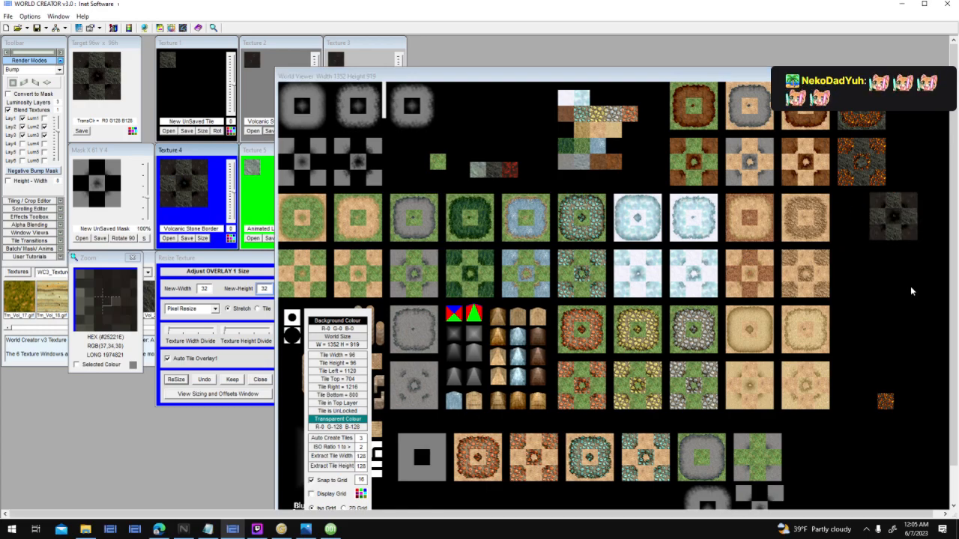
left_click(723, 498)
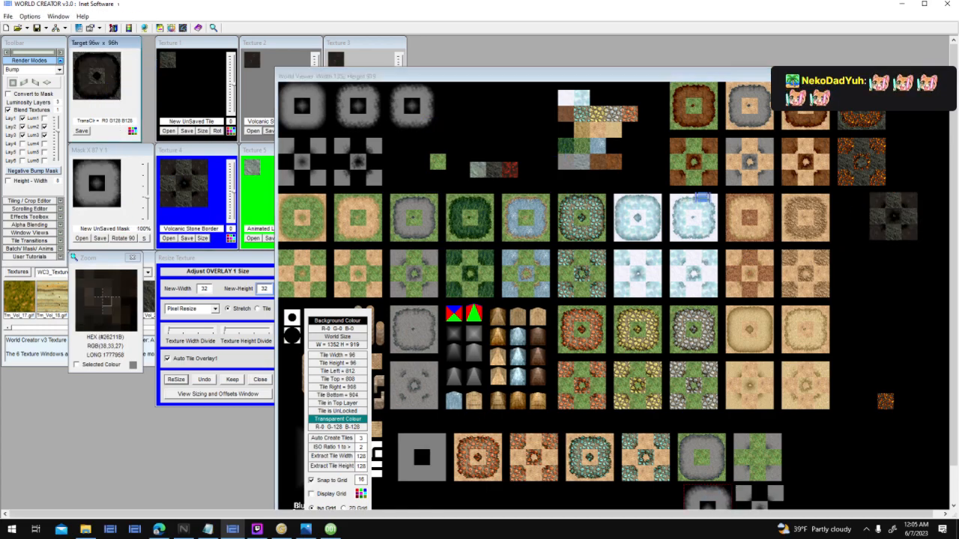
left_click_drag(881, 250, 917, 103)
left_click_drag(900, 231, 922, 173)
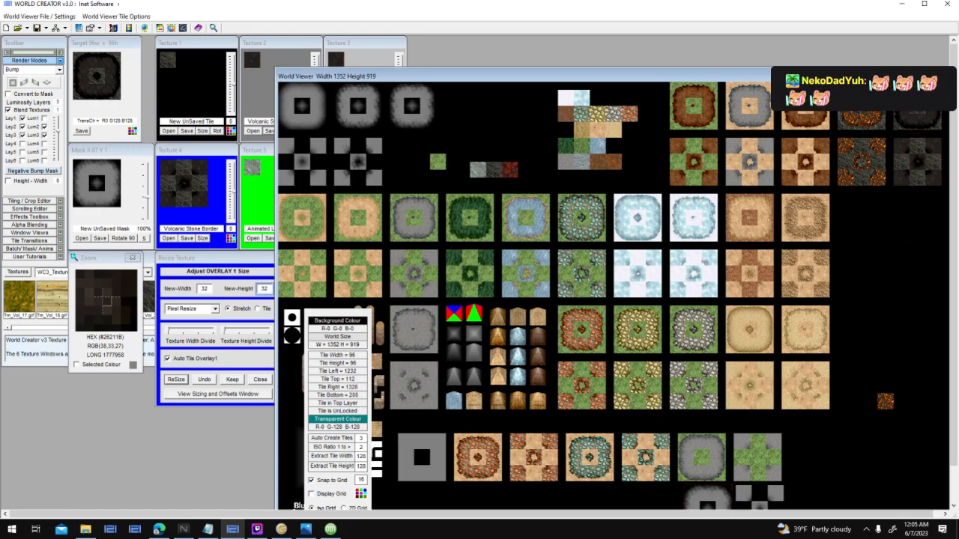
Step: Replace the red lava tile in the small row of volcanic base tiles with the loose orange lava tile
left_click_drag(824, 75, 796, 73)
left_click_drag(859, 402, 487, 176)
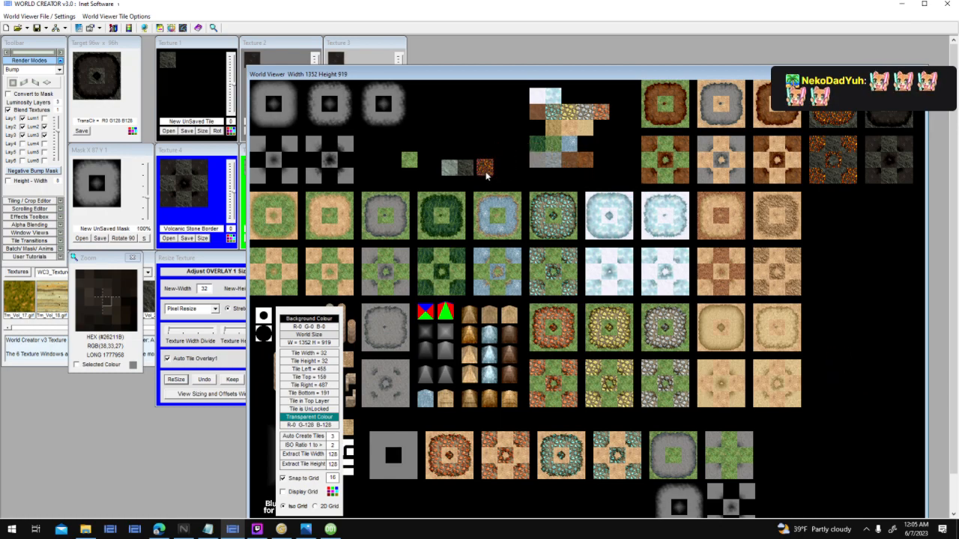
left_click_drag(367, 76, 444, 73)
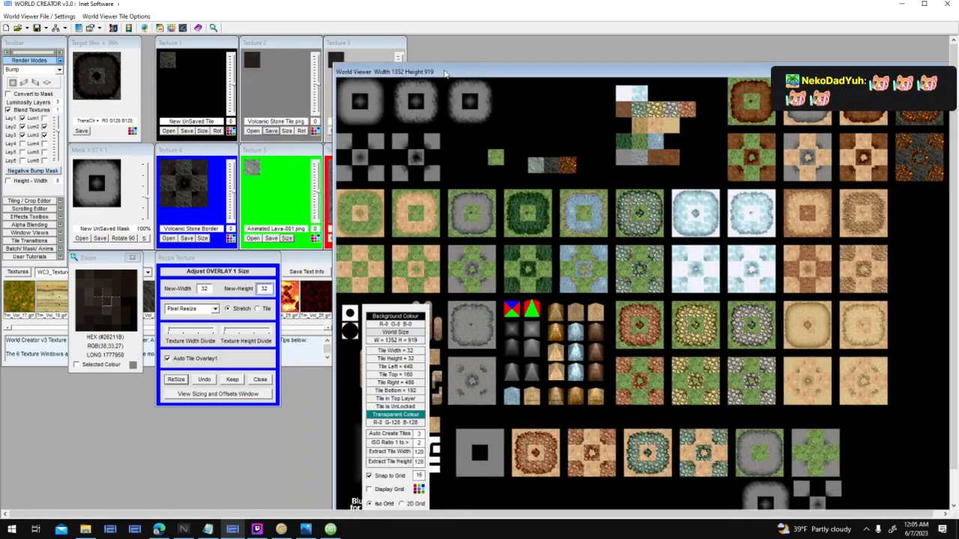
left_click_drag(803, 62, 688, 41)
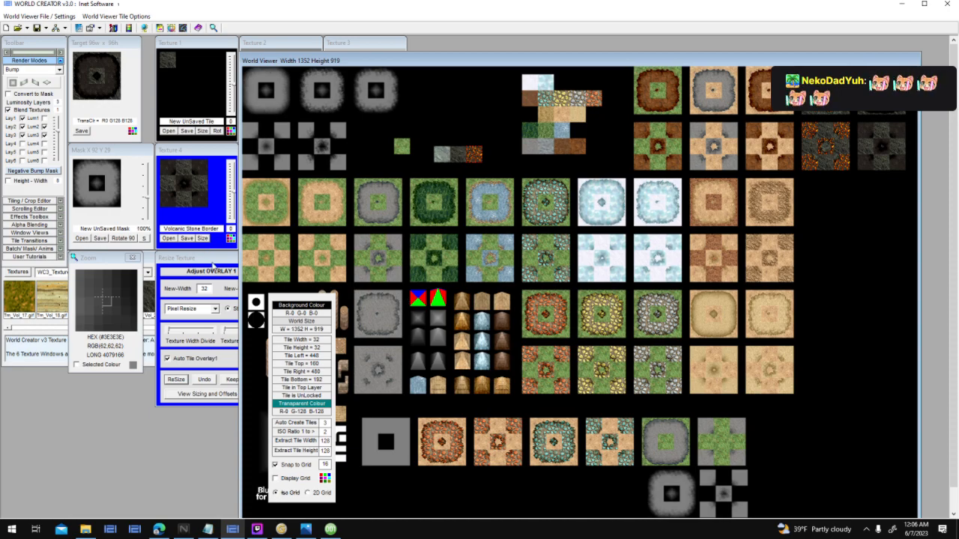
Step: Switch to Genetica 4 Studio, load the Scorched Earth preset from the Volcanic & Gaseous terrain textures, and render it
left_click(281, 529)
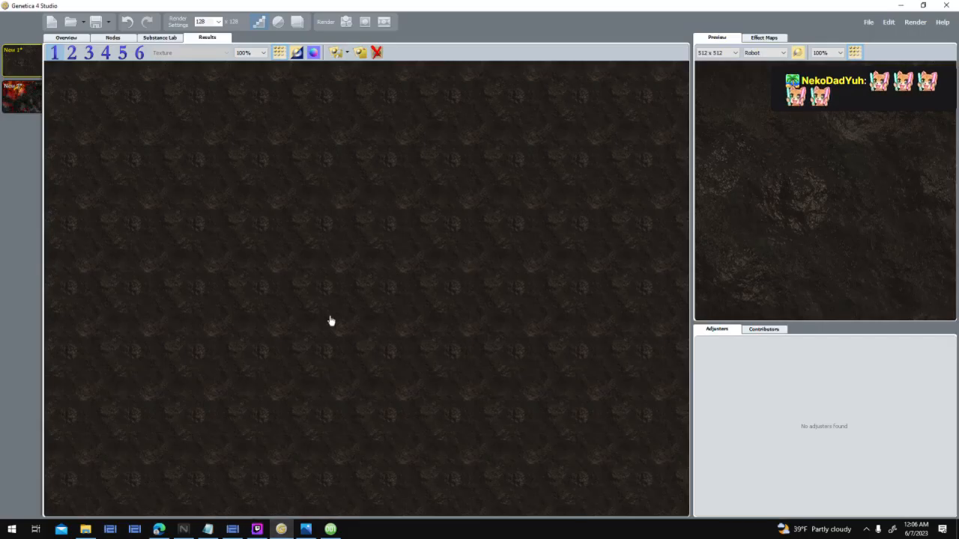
left_click(113, 37)
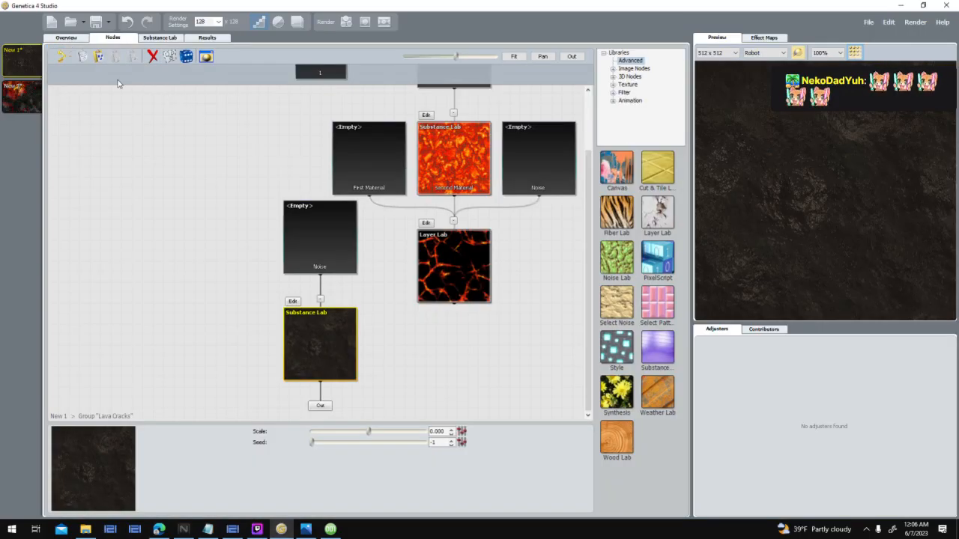
left_click(78, 38)
left_click_drag(682, 244, 685, 320)
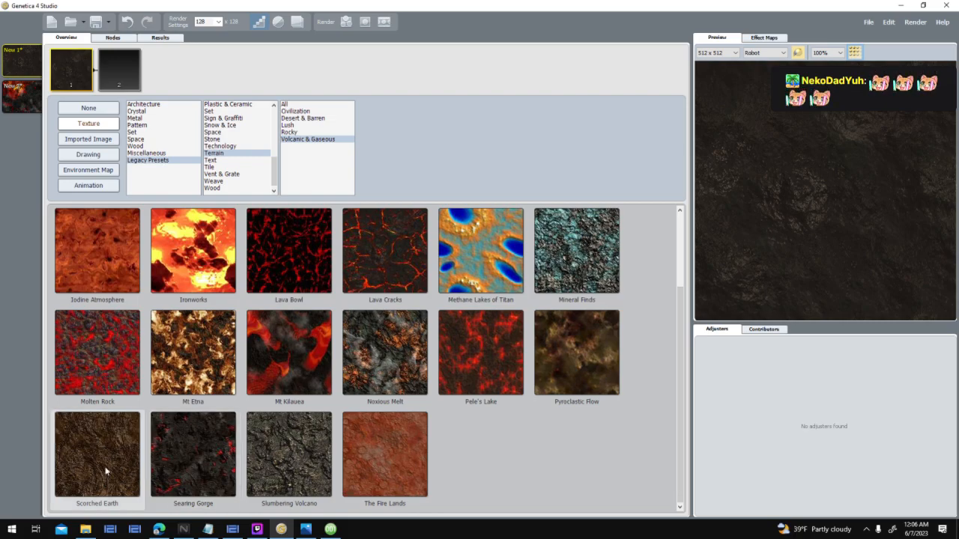
left_click(86, 481)
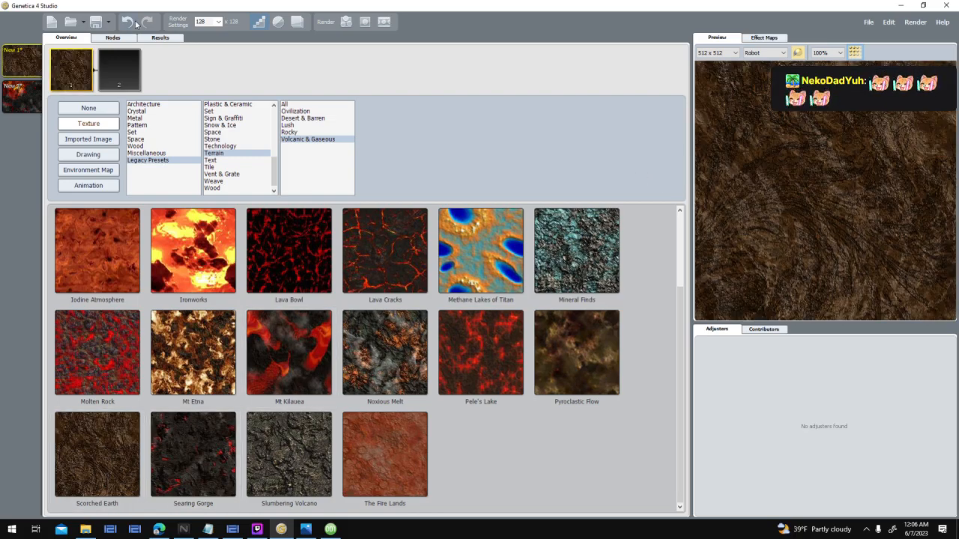
left_click(345, 22)
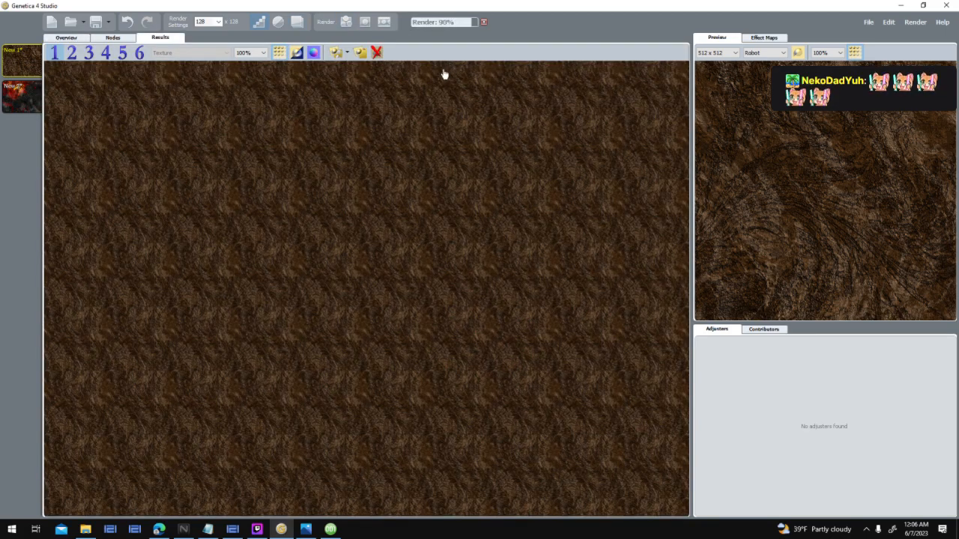
Step: Vary the Scorched Earth material by raising the seed of its Substance Lab node
left_click(119, 37)
left_click(338, 290)
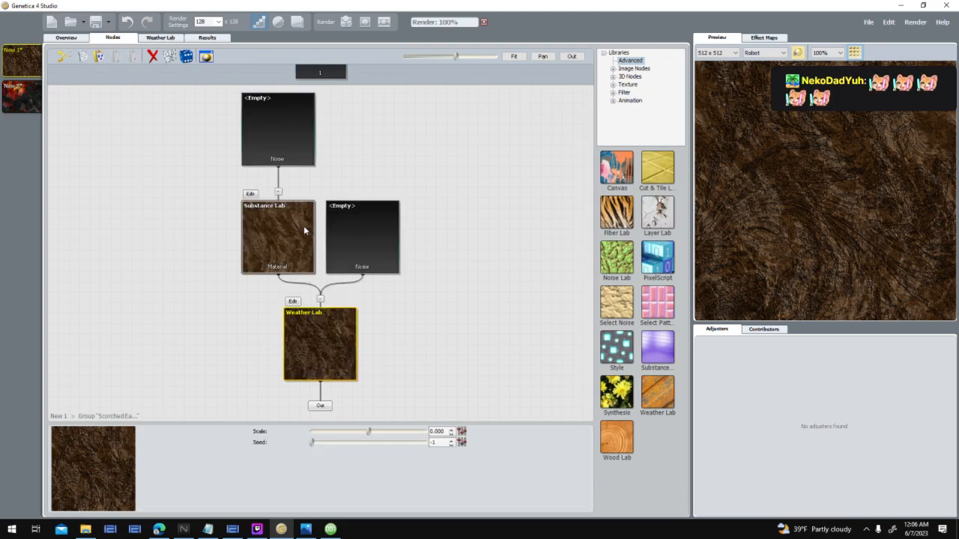
left_click(303, 225)
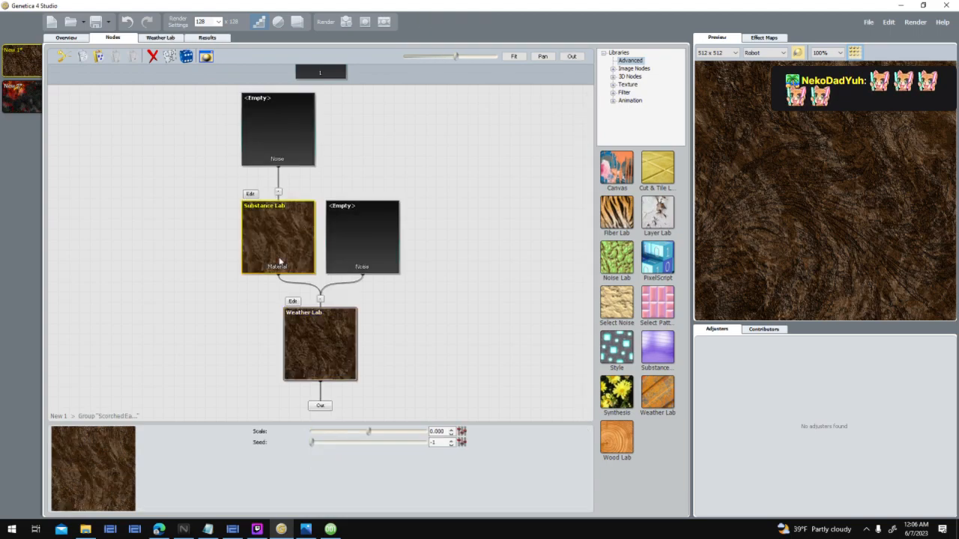
left_click(451, 442)
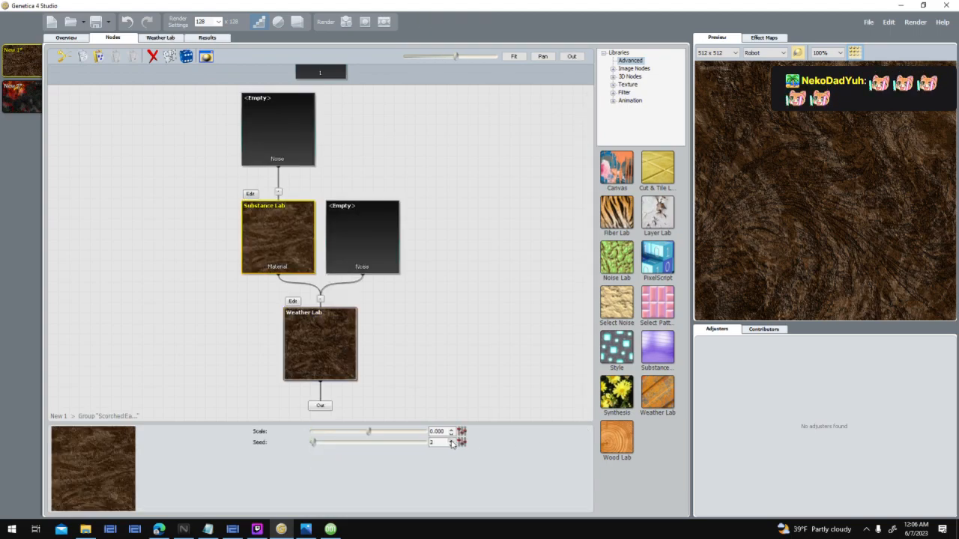
left_click(452, 441)
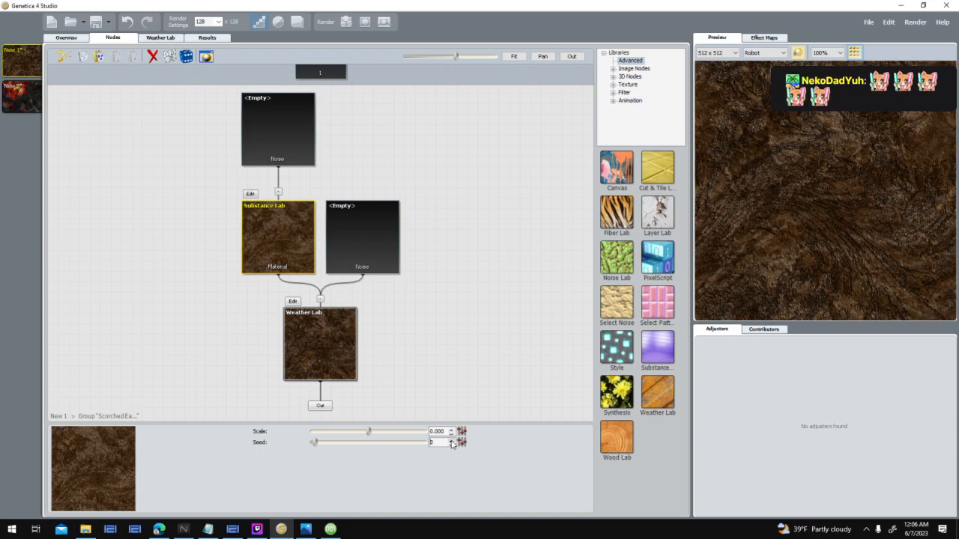
Step: Set the Weather Lab node's seed to 5
left_click(330, 350)
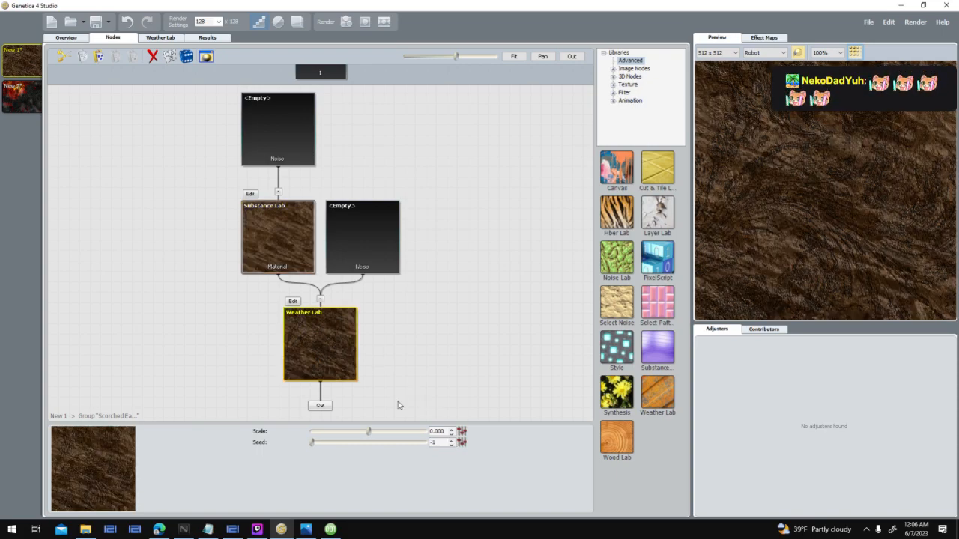
left_click(451, 441)
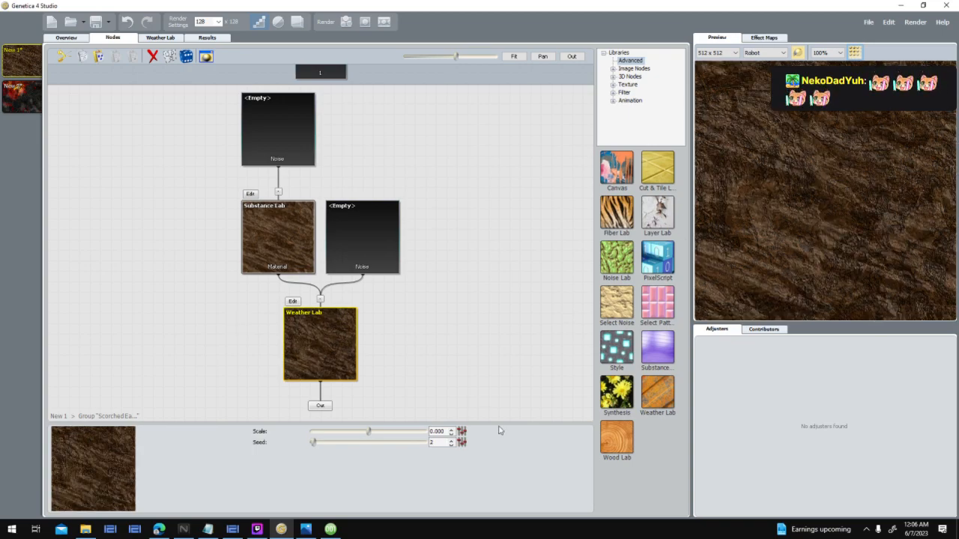
left_click(450, 440)
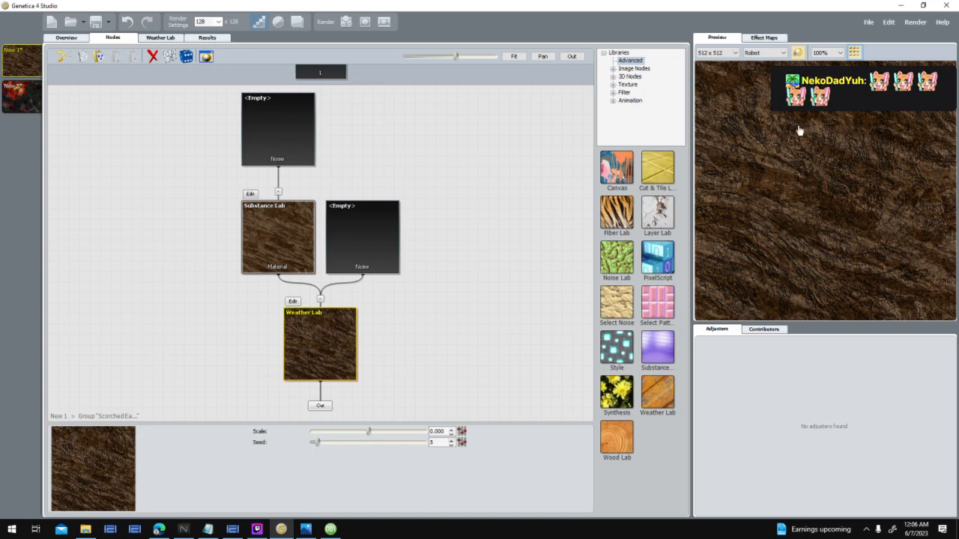
Step: In the Weather Lab node's Weather 1 Area Selection, set both noise types to Cracks and check the node result
left_click(292, 301)
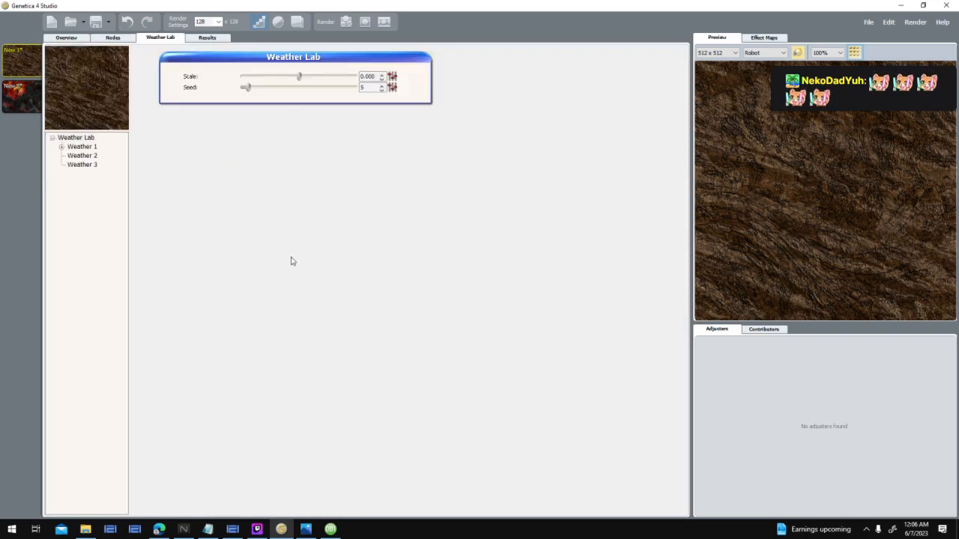
left_click(61, 148)
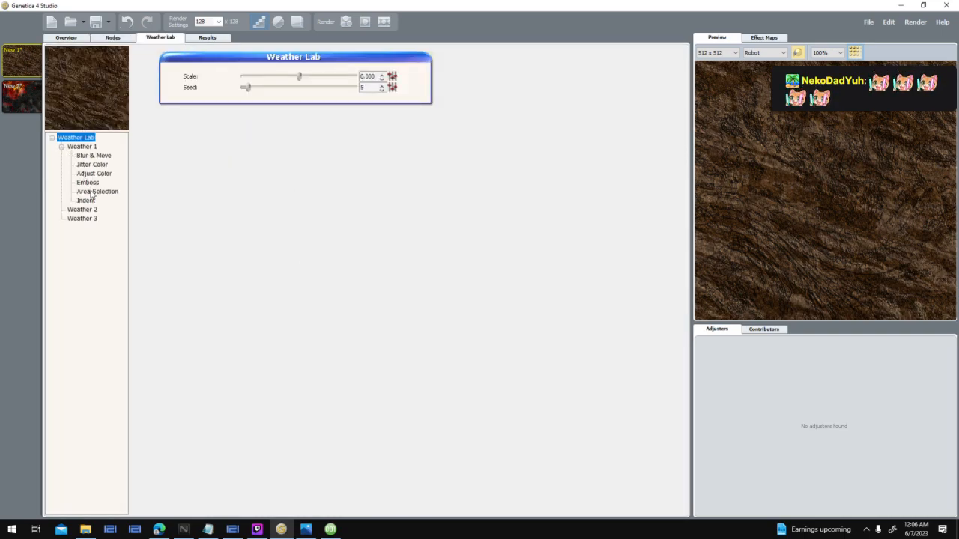
left_click(95, 192)
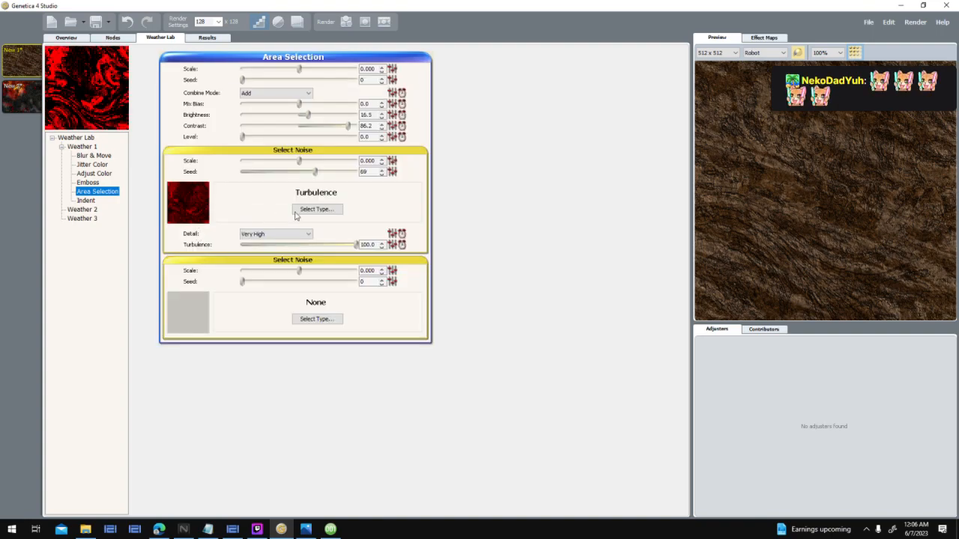
left_click(324, 209)
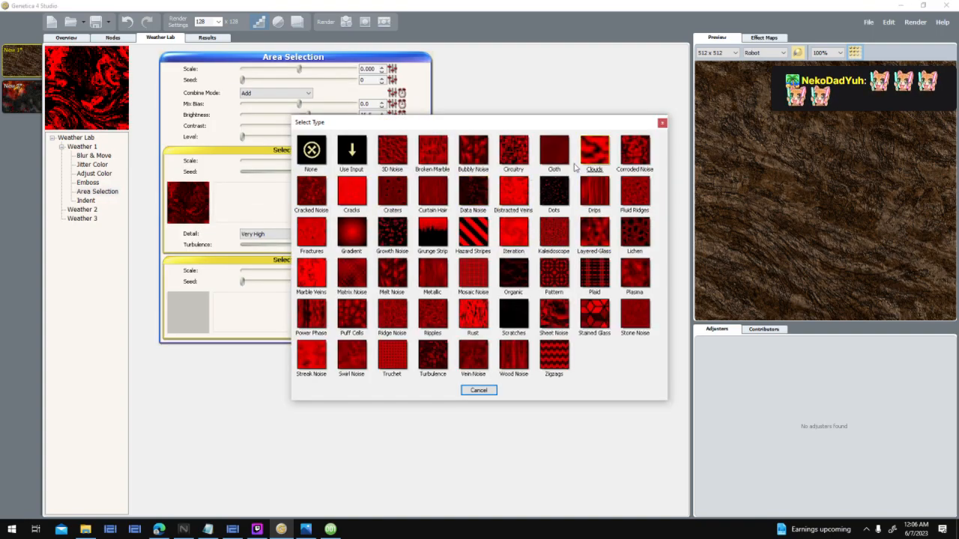
left_click(397, 191)
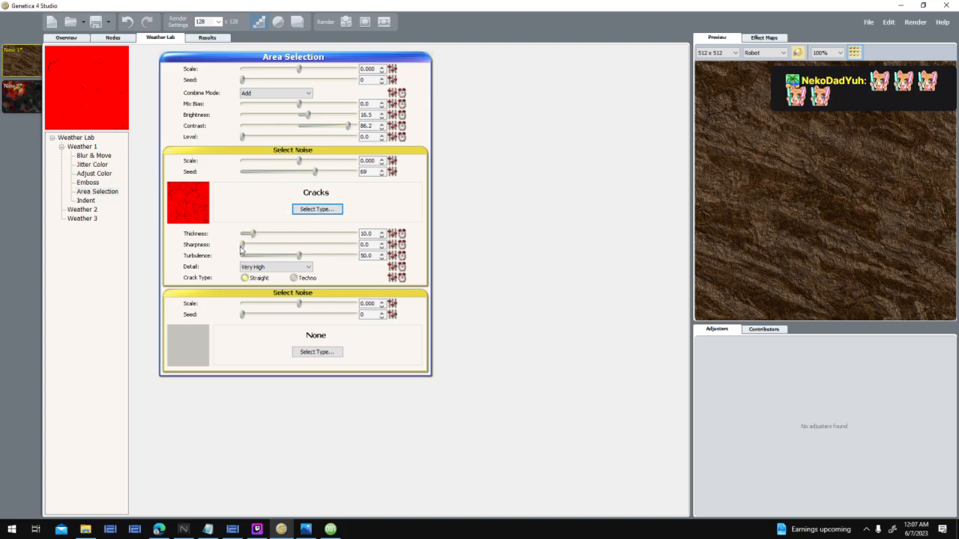
left_click(311, 352)
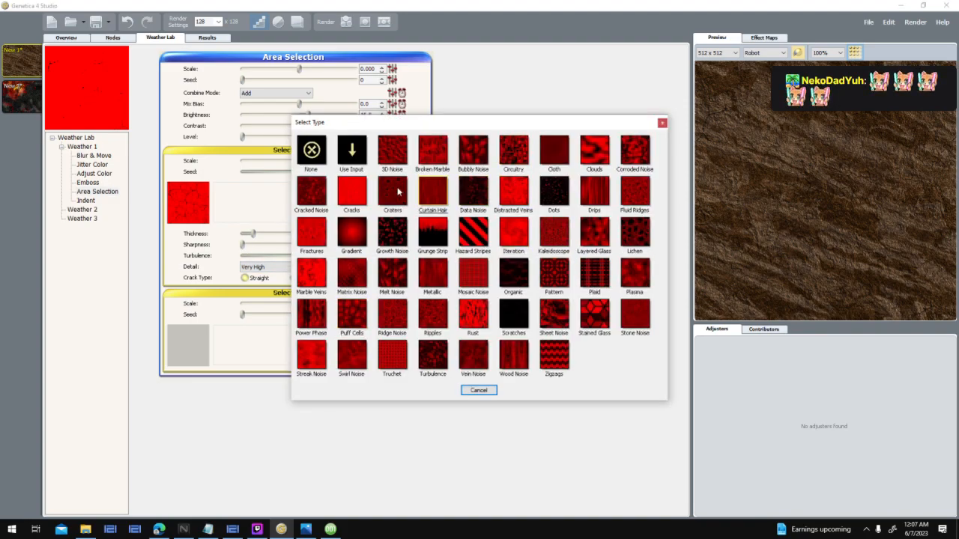
left_click(351, 192)
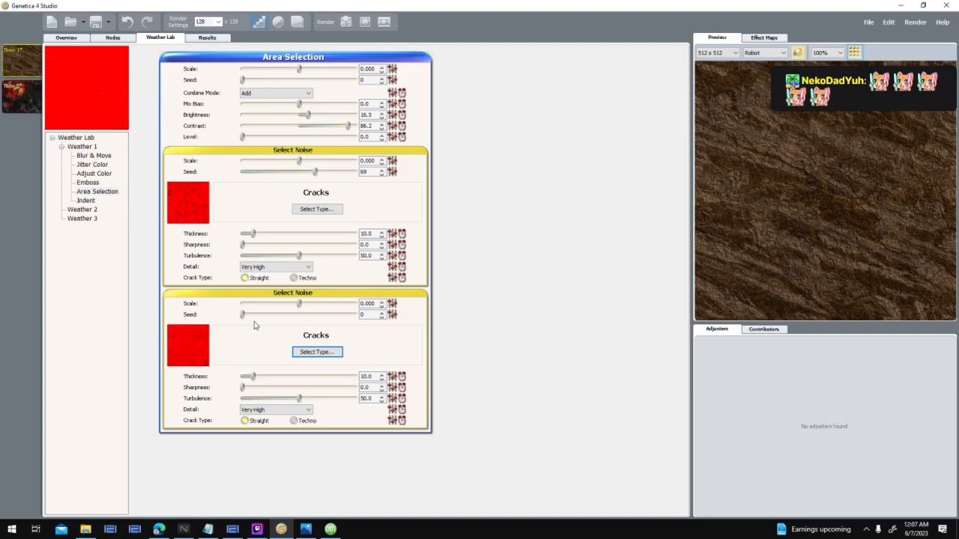
left_click(112, 37)
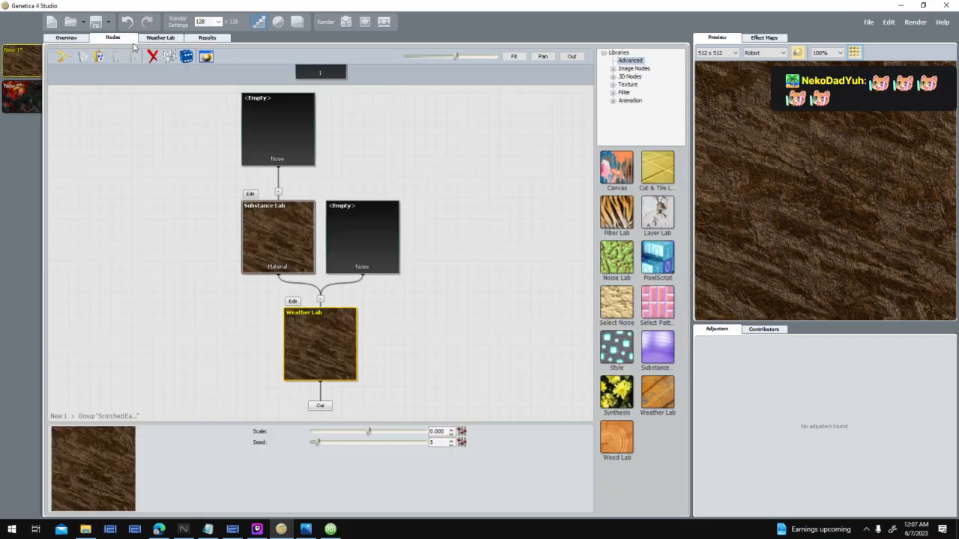
Step: Lower the Indent depth of Weather 1 in the Weather Lab node to 50.9
left_click(294, 301)
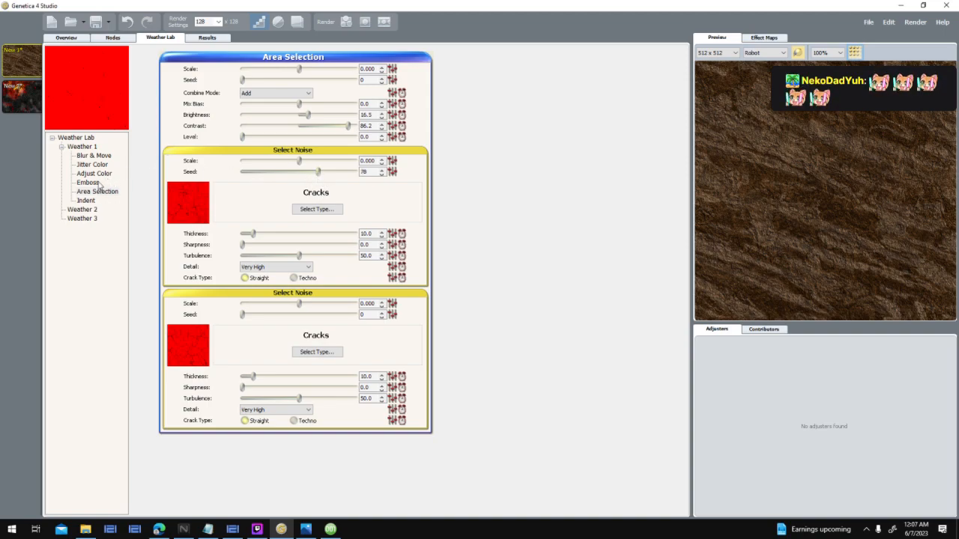
left_click(85, 201)
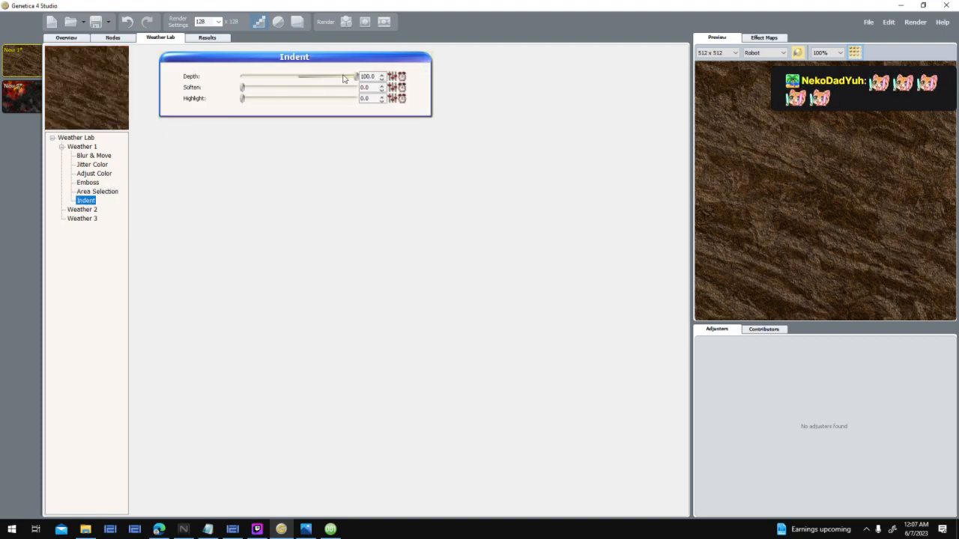
left_click_drag(357, 77, 330, 82)
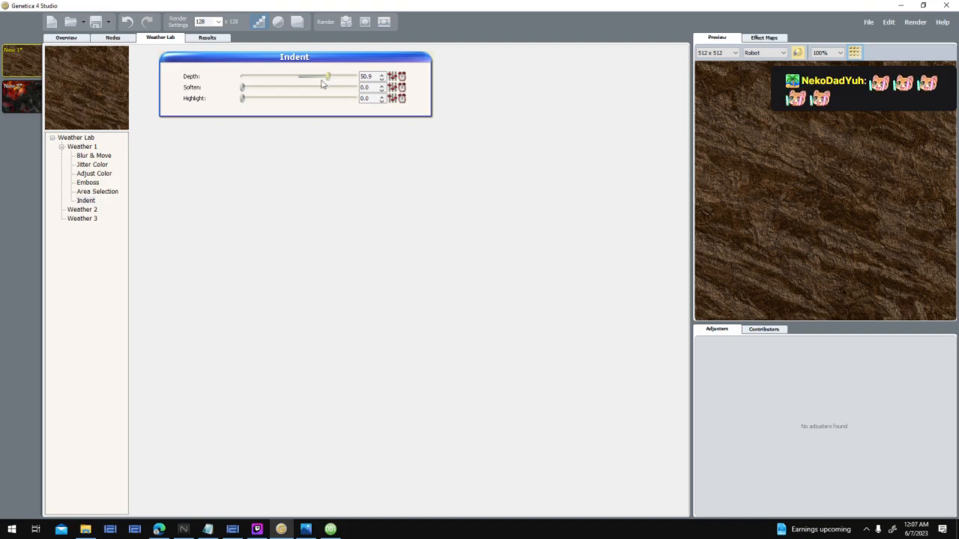
left_click(112, 38)
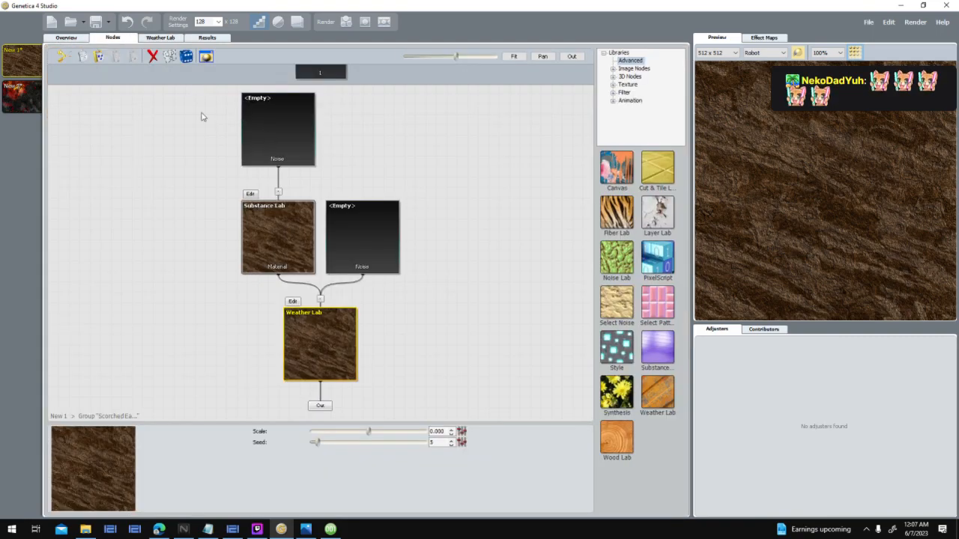
Step: Load the Martian Range preset from the Rocky terrain textures and render it
left_click(65, 37)
scroll(487, 277, "up", 1)
scroll(450, 254, "down", 1)
scroll(402, 234, "up", 1)
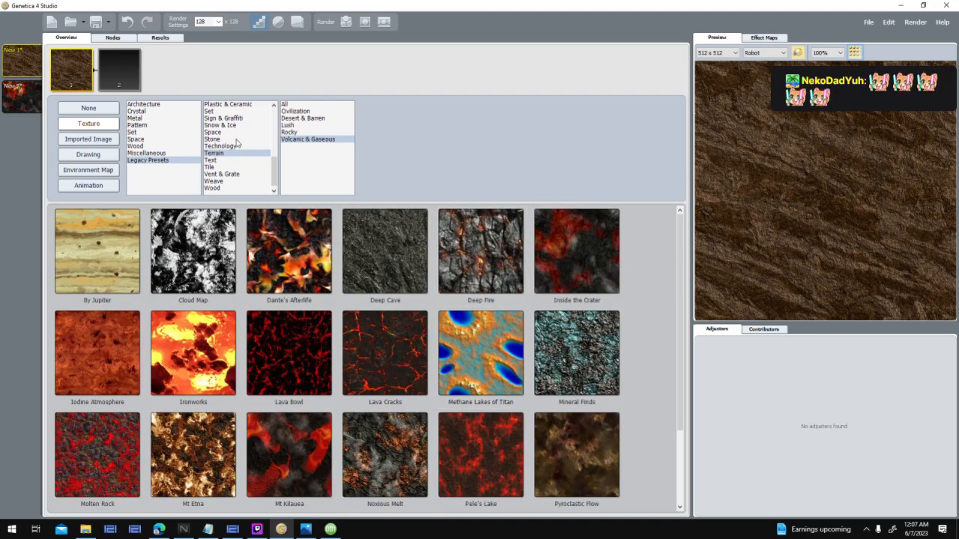
left_click(289, 133)
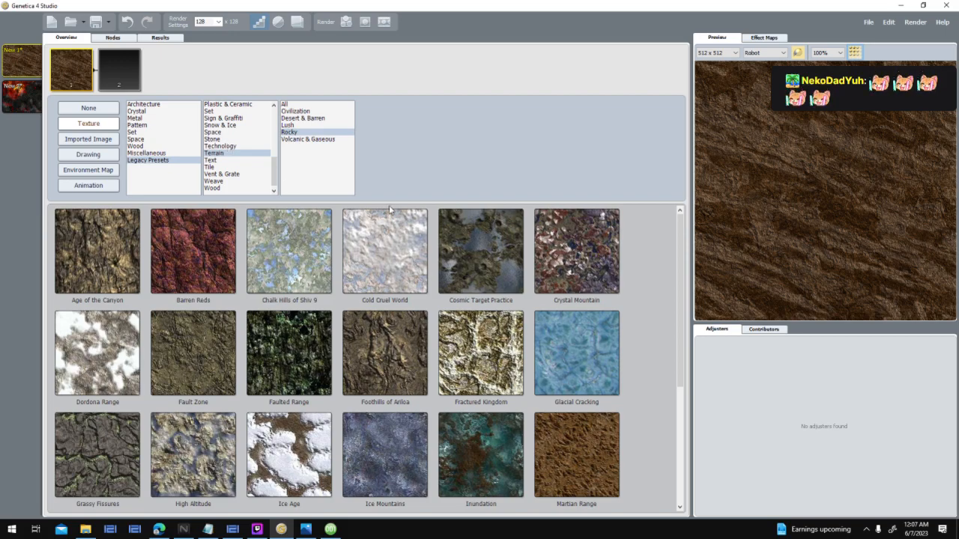
scroll(479, 258, "down", 1)
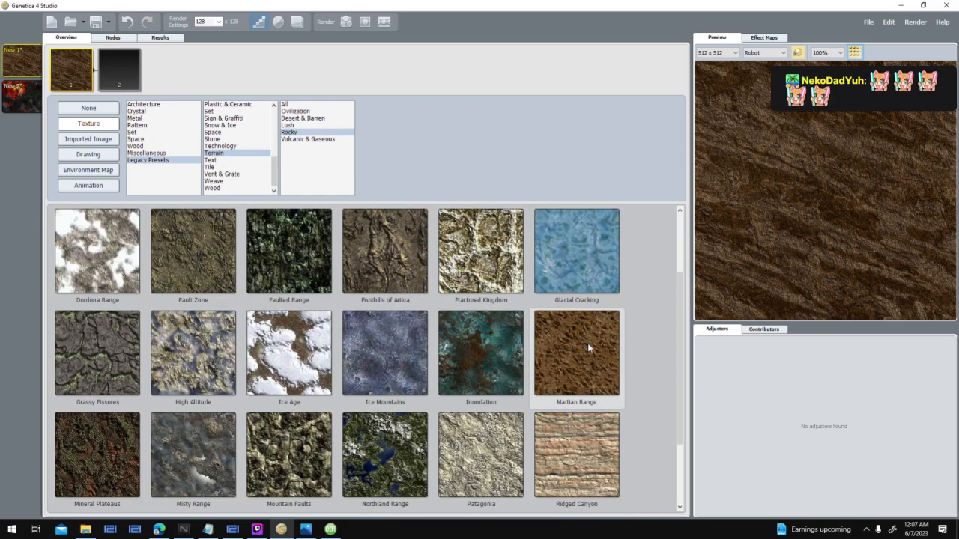
left_click(587, 343)
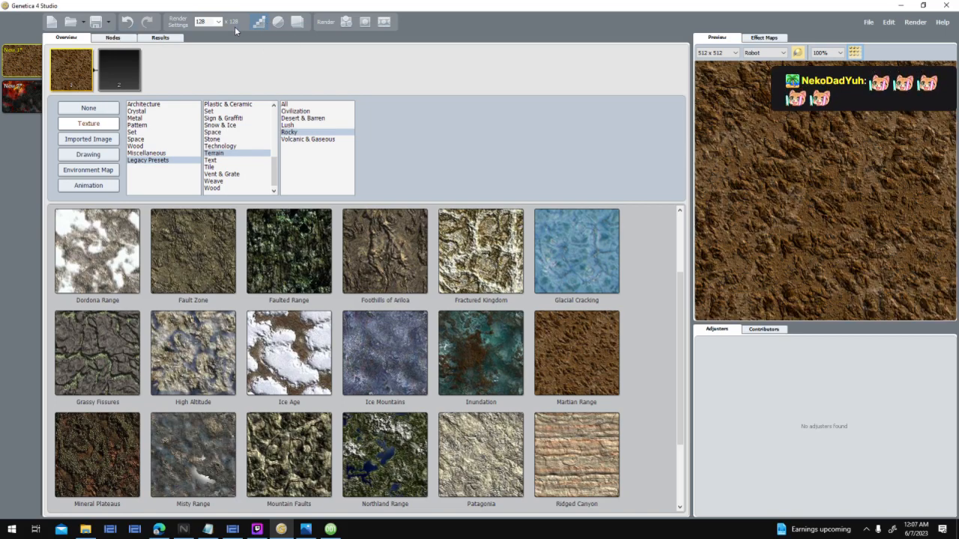
left_click(346, 22)
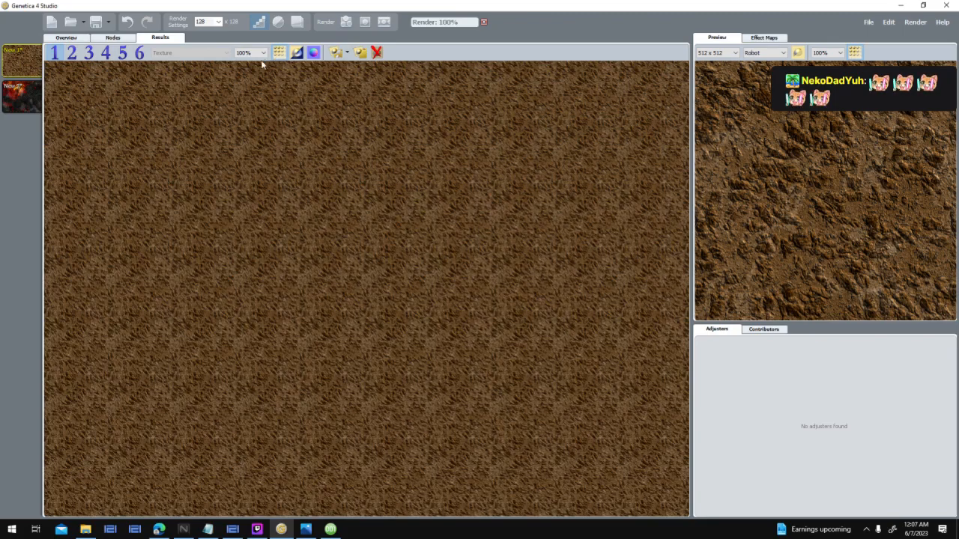
Step: Export the rendered texture as a PNG named Volcanic Dirt in the Alpha Delta folder
left_click(344, 52)
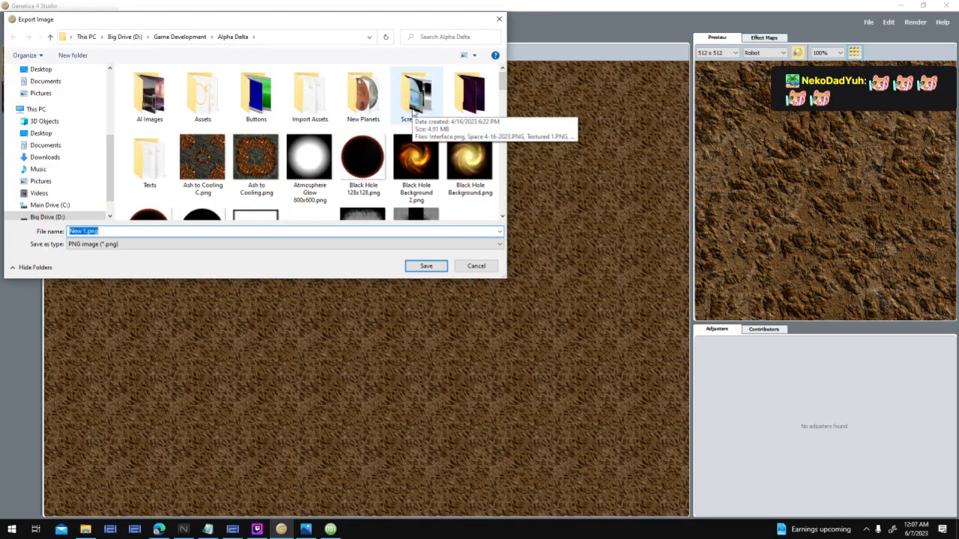
type("Volcanic Dirt")
key("Return")
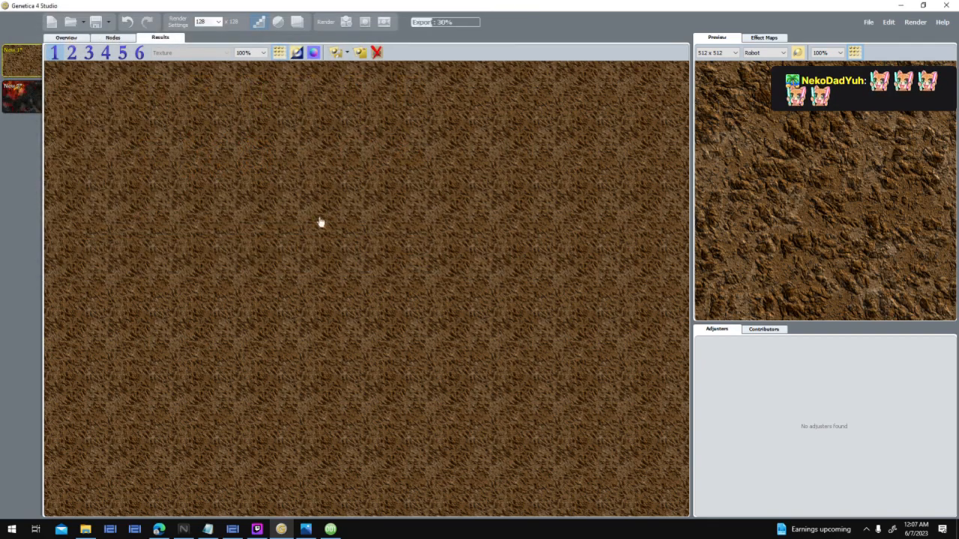
Step: Switch to World Creator, open Volcanic Dirt.png in Texture 4, and resize it to 32 x 32
left_click(232, 529)
left_click(172, 238)
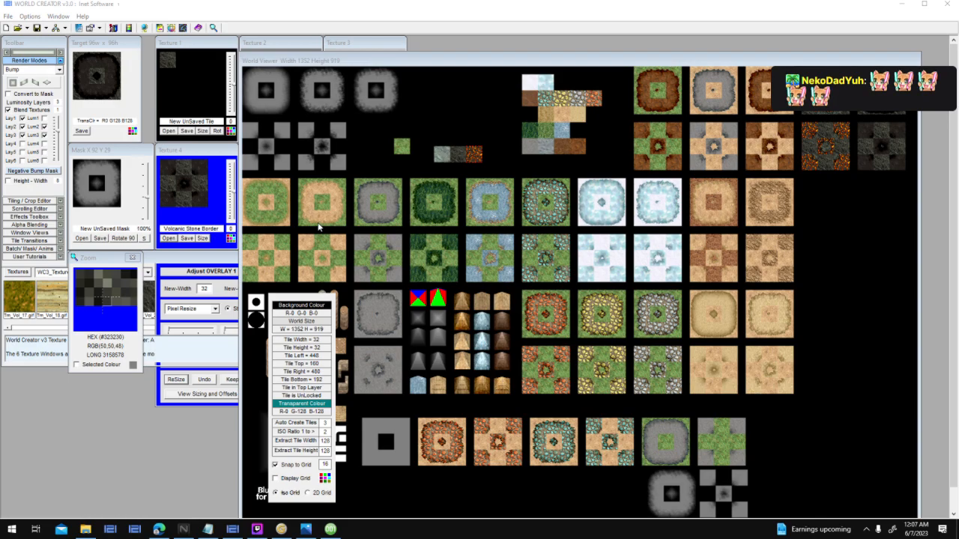
left_click_drag(619, 223, 619, 355)
left_click(276, 277)
double_click(276, 277)
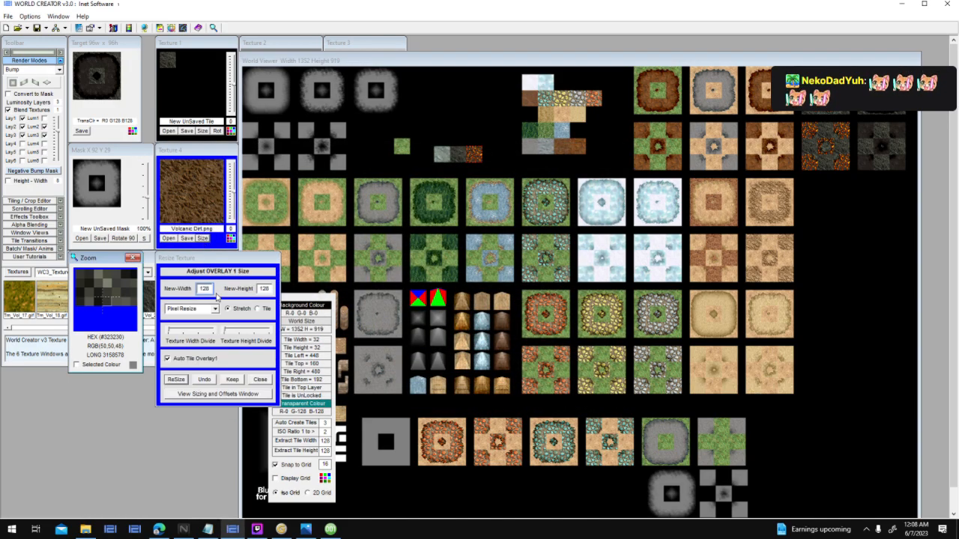
left_click(267, 292)
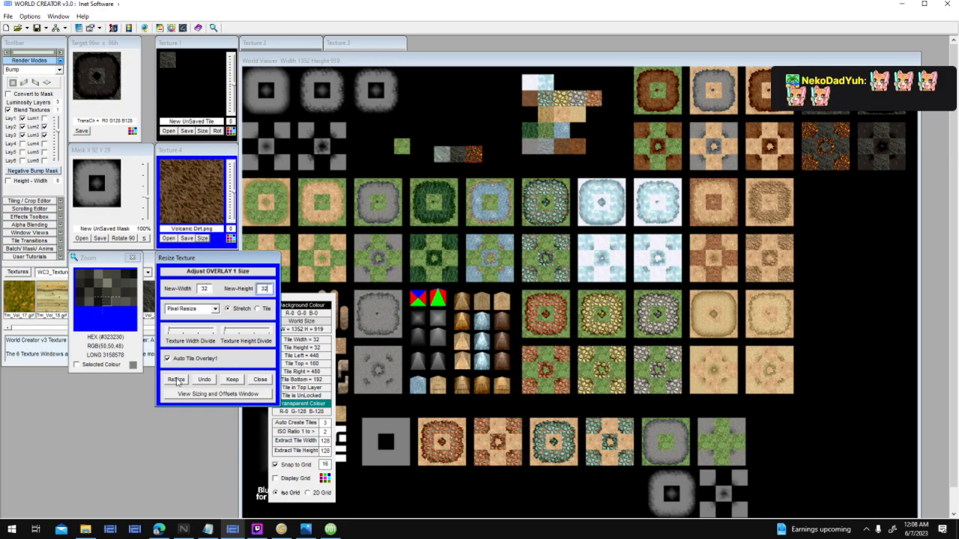
left_click(177, 380)
Step: Copy the resized Volcanic Dirt into Texture 2 and Texture 3, render the border tile, and toggle the layer 2 luminosity
left_click(171, 172)
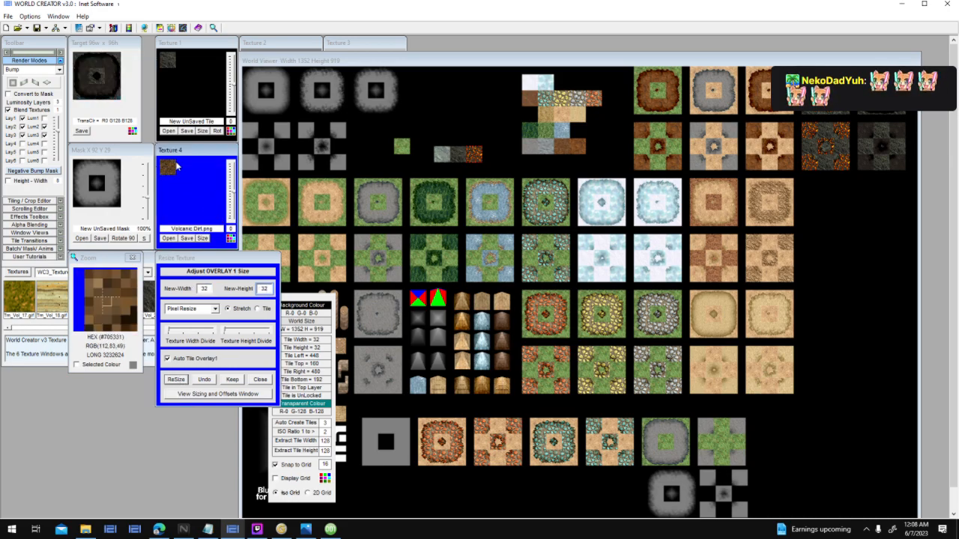
left_click_drag(281, 65, 323, 95)
left_click(323, 95)
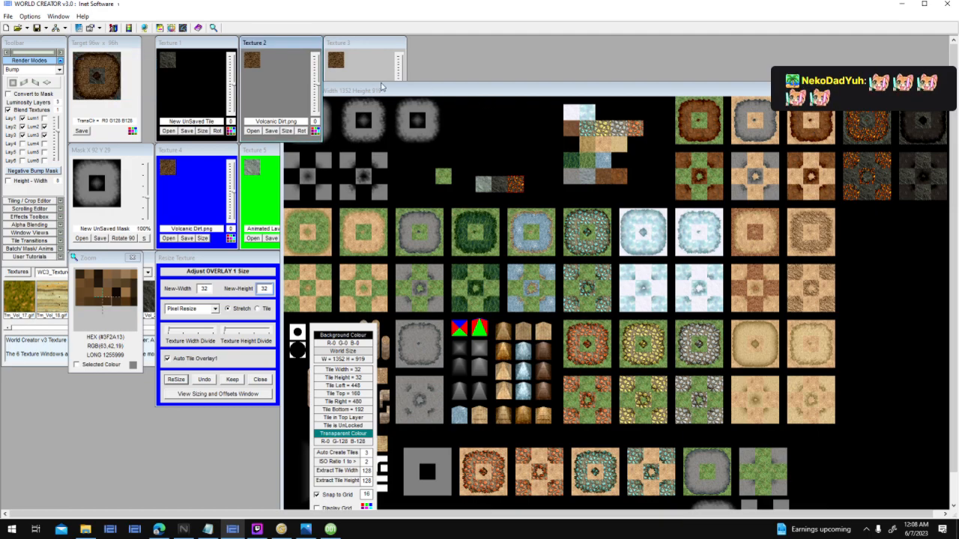
left_click(43, 127)
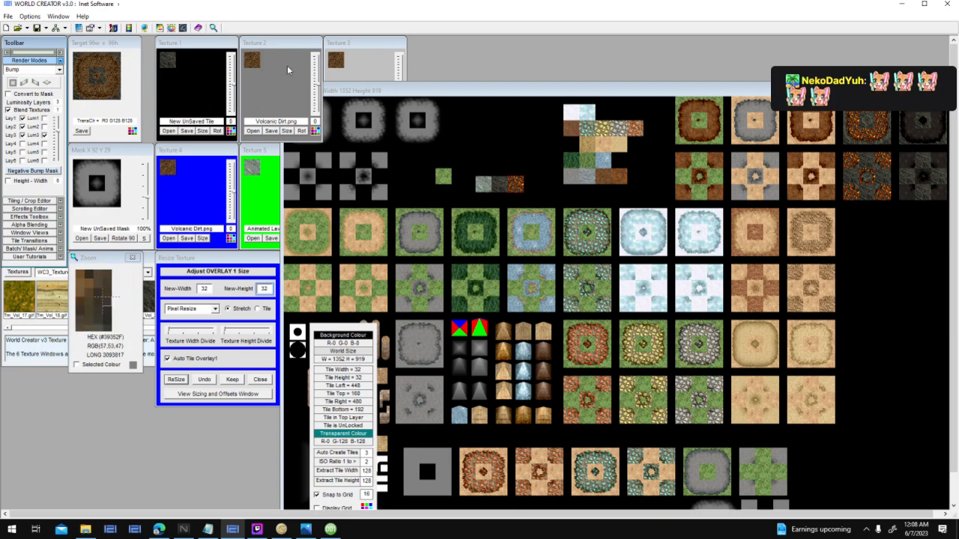
Step: Try the sand tile from the World Viewer in Texture 2 at level -3 and render the border tile
left_click(581, 147)
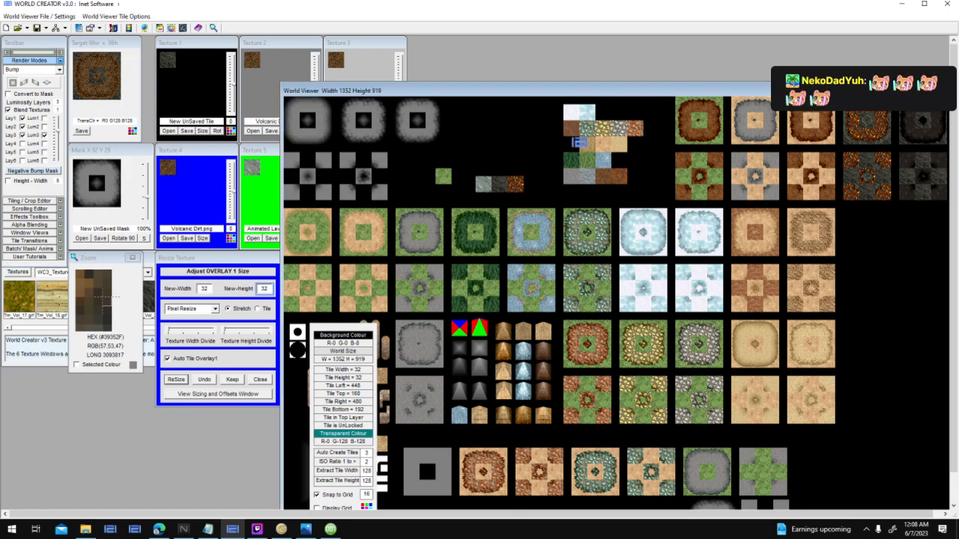
left_click(267, 85)
left_click_drag(318, 84, 318, 74)
left_click(14, 84)
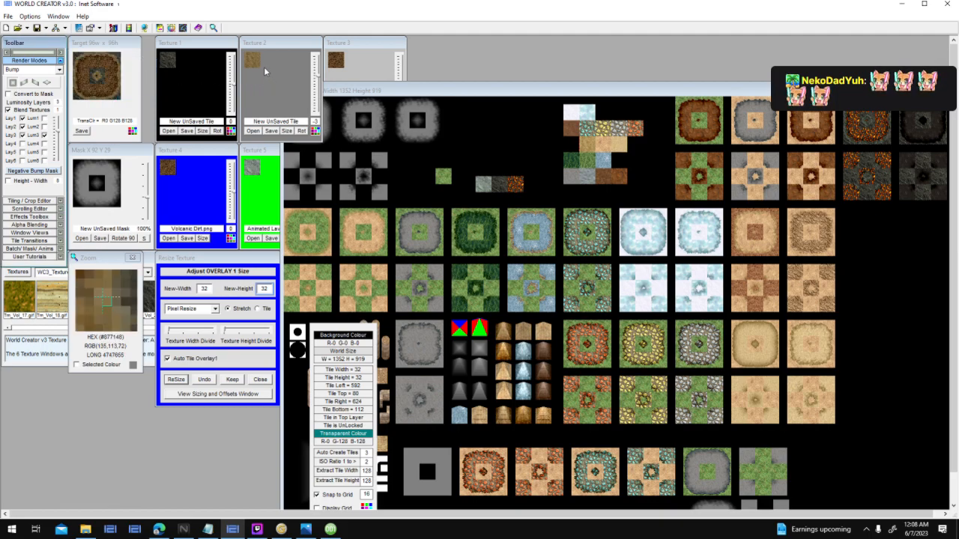
Step: Try the brown dirt tile from the World Viewer in Texture 2 at level -1 and render the border tile
left_click(573, 136)
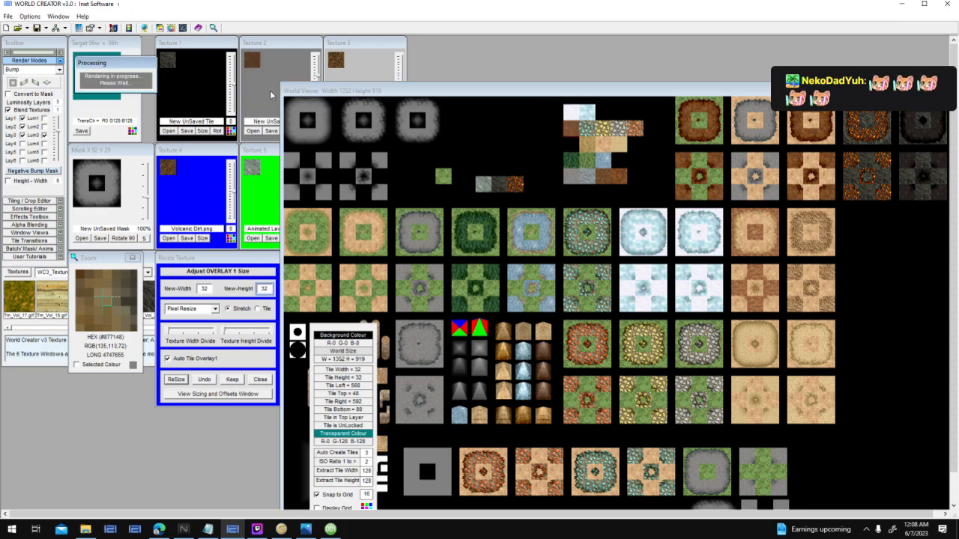
left_click(267, 92)
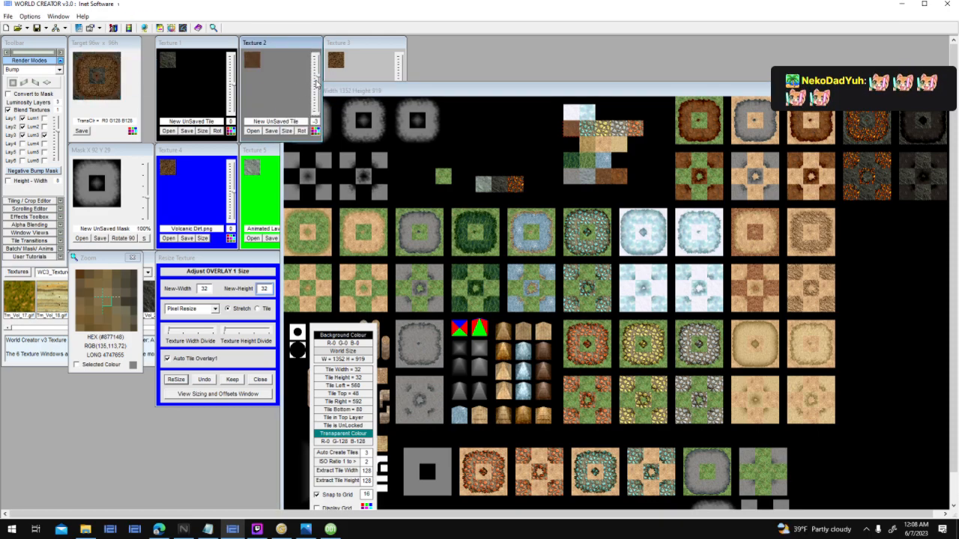
left_click(12, 82)
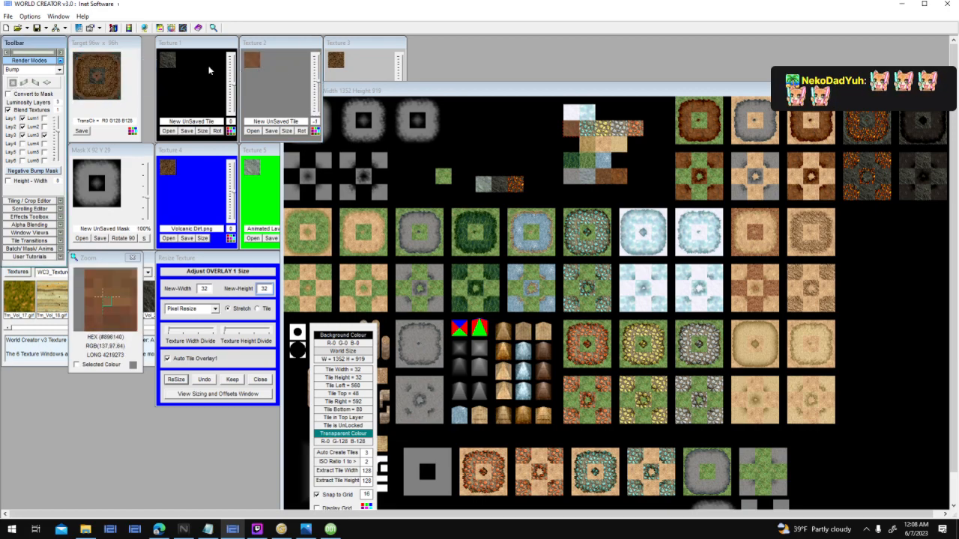
Step: Copy Volcanic Dirt from Texture 3 back into Texture 2, set its level to -2, and render the border tile
left_click_drag(336, 60, 262, 63)
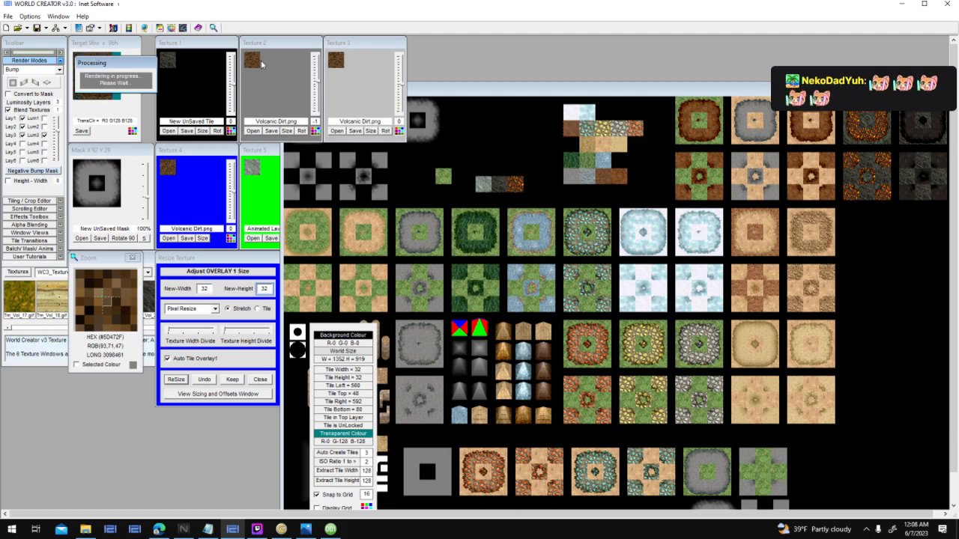
left_click(318, 80)
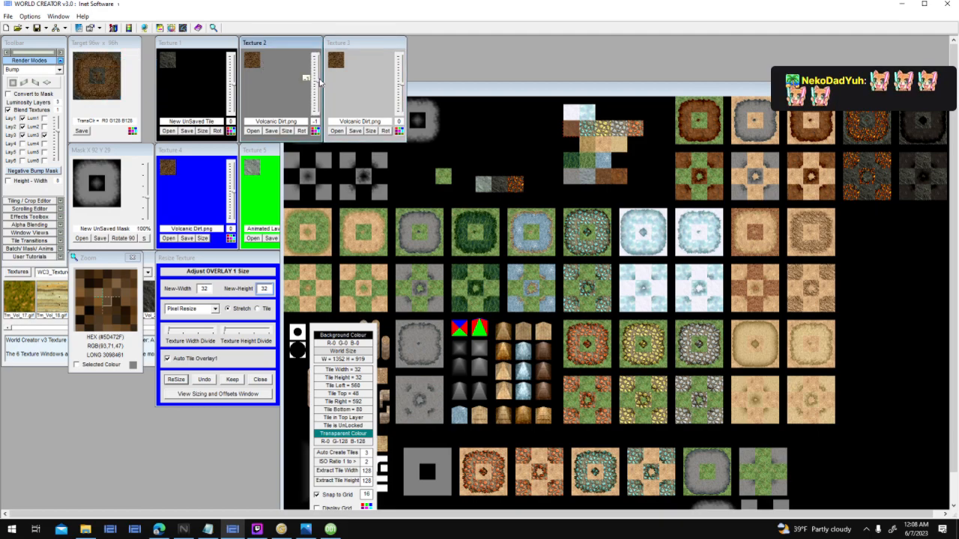
left_click(12, 85)
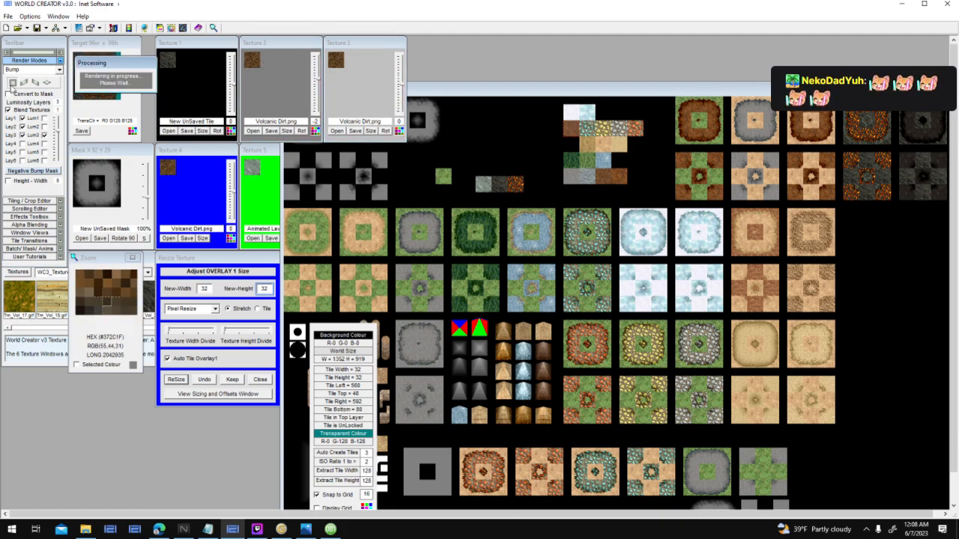
Step: Toggle the layer 3 luminosity and place the rendered border tile in the World Viewer directly above the row of volcanic base tiles
left_click(44, 134)
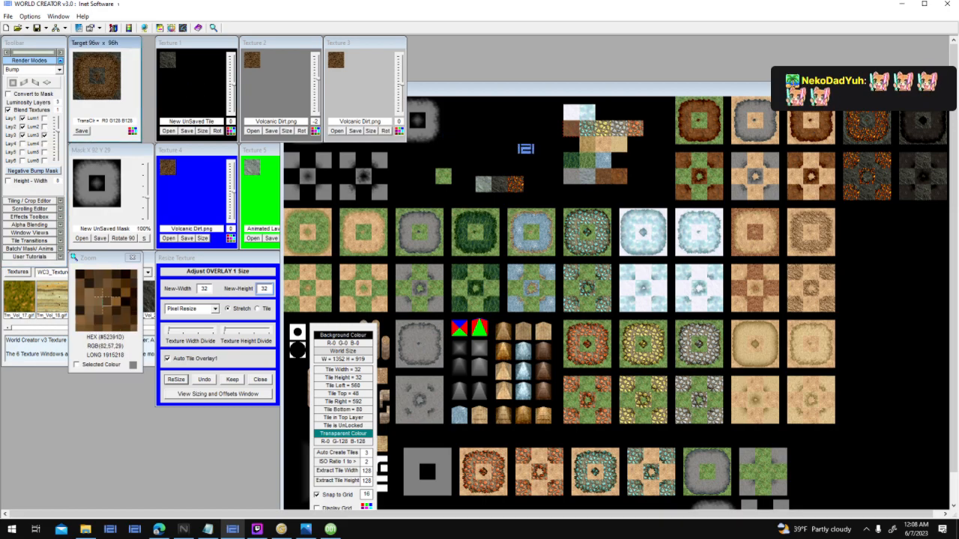
left_click(543, 167)
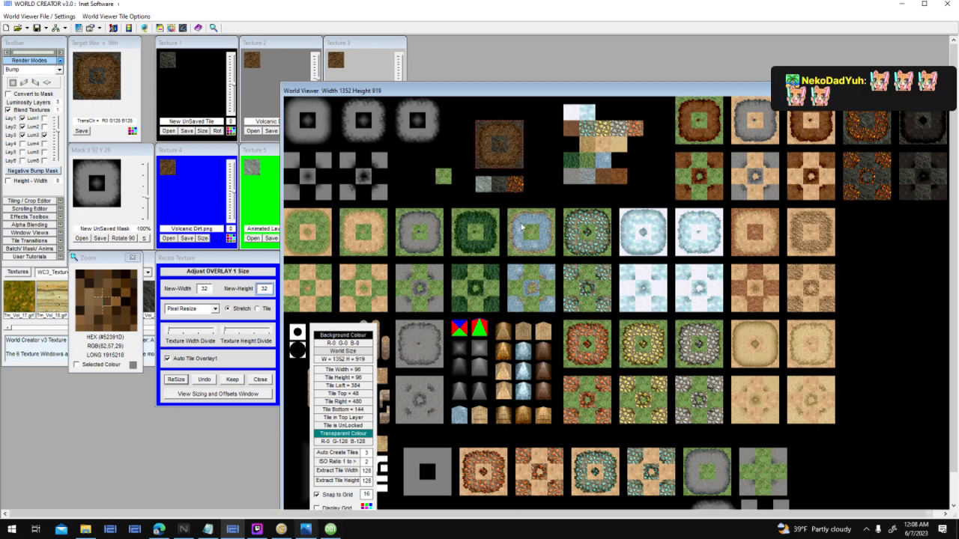
Step: Examine the Terrain_Dry textures in the WC3_Textures1 library for a suitable volcanic dirt texture
left_click(605, 181)
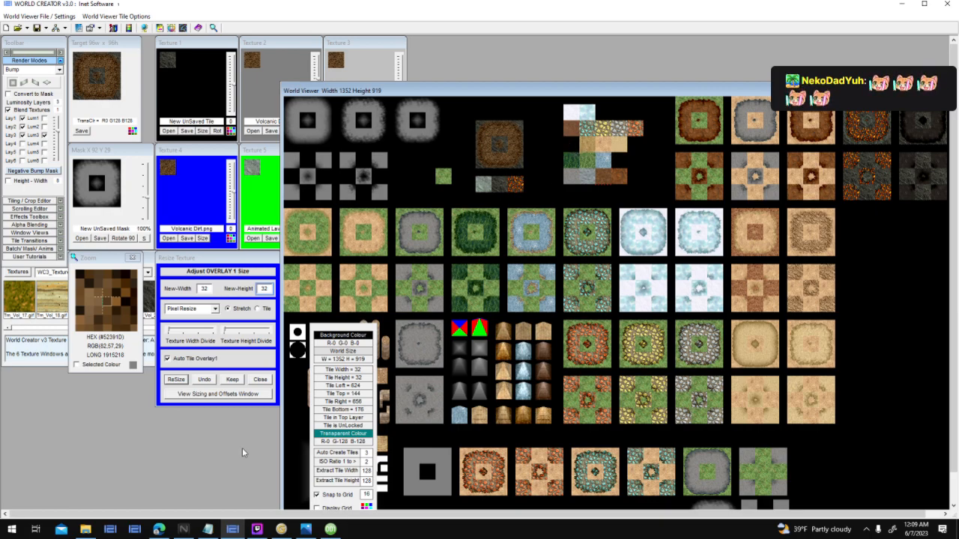
left_click(149, 258)
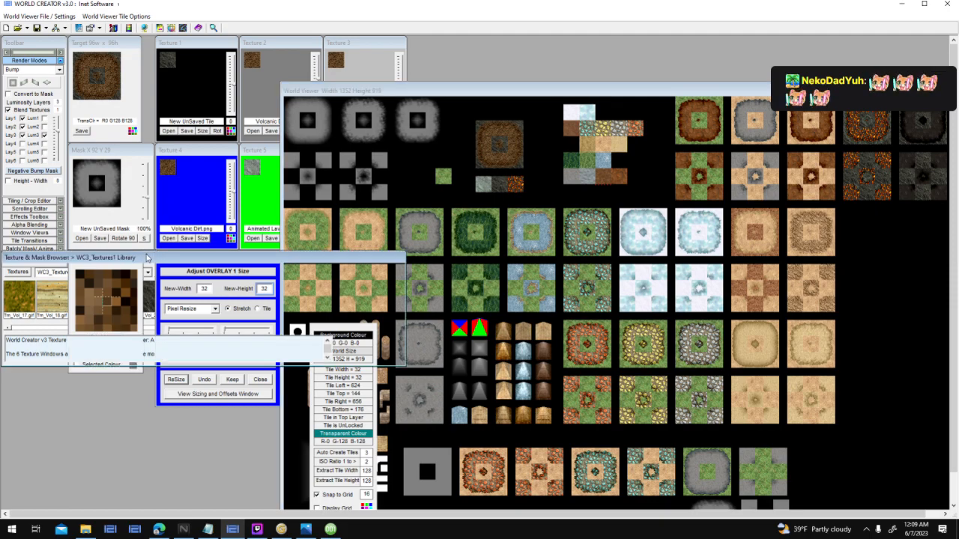
left_click(148, 273)
scroll(146, 311, "up", 3)
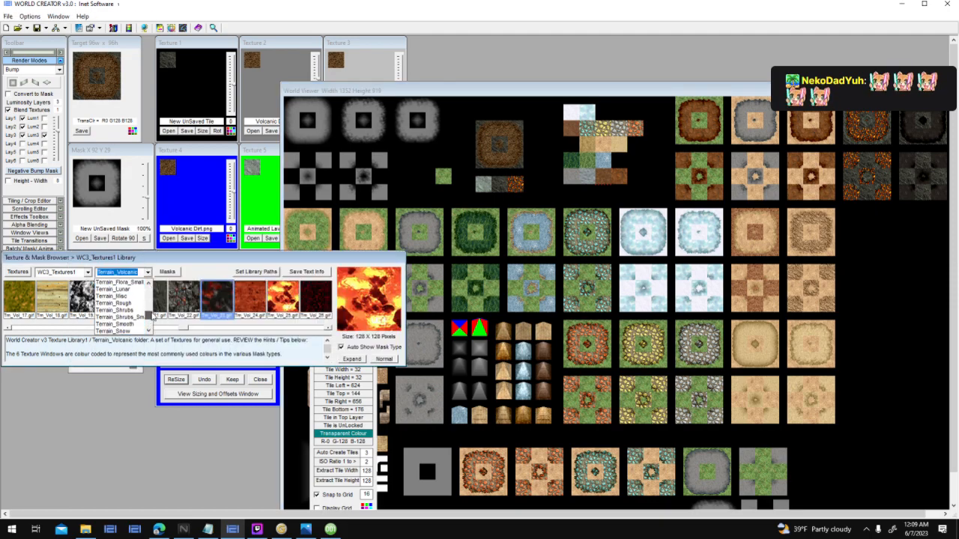
left_click(143, 310)
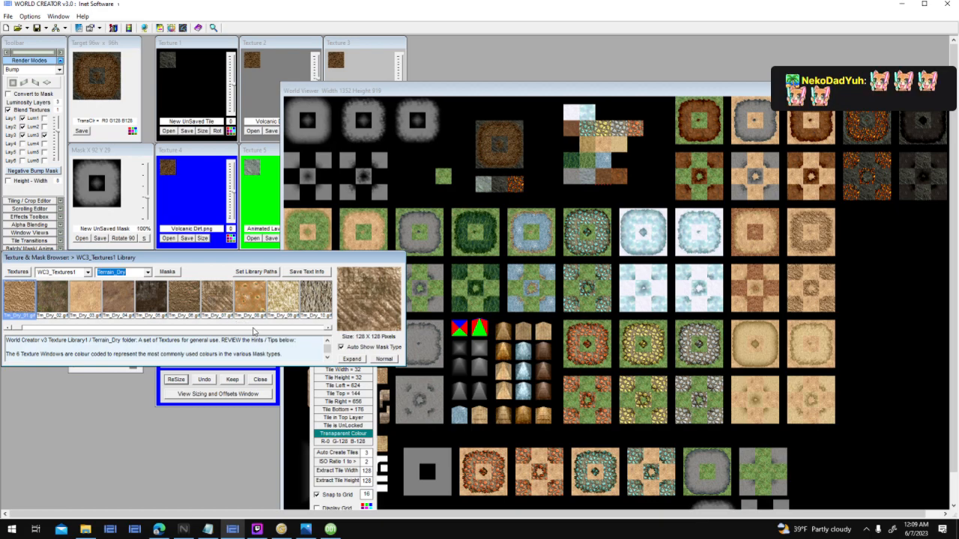
left_click(253, 328)
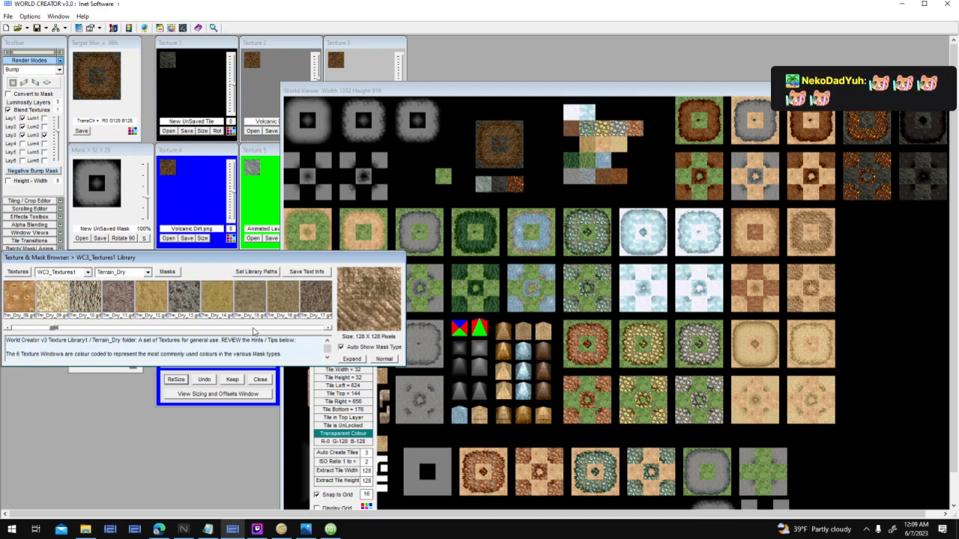
left_click(254, 328)
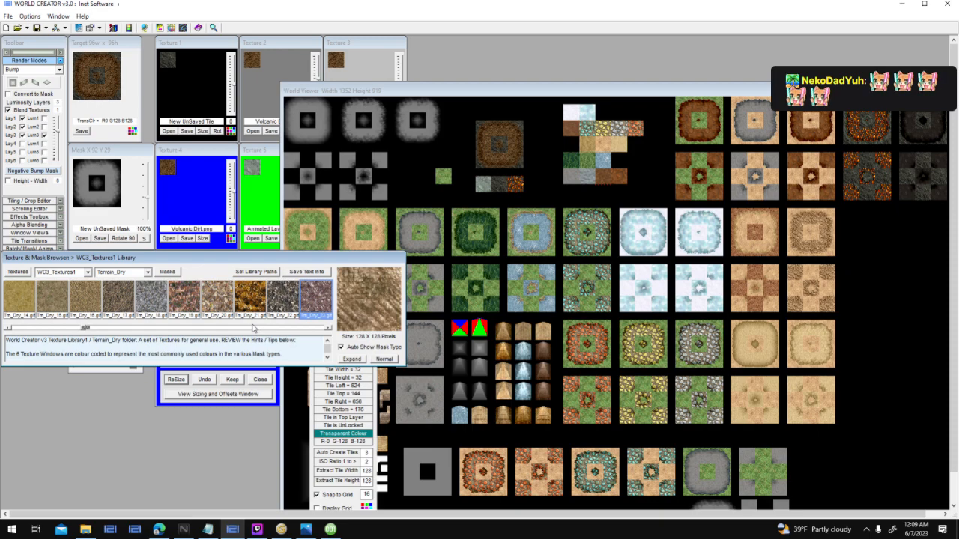
left_click(271, 329)
left_click(271, 330)
left_click(194, 304)
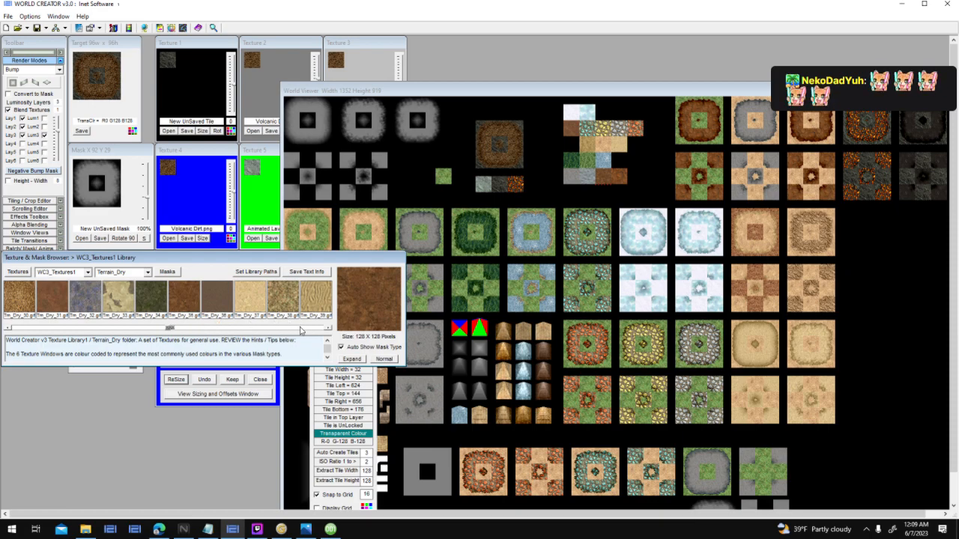
left_click(300, 330)
left_click(162, 315)
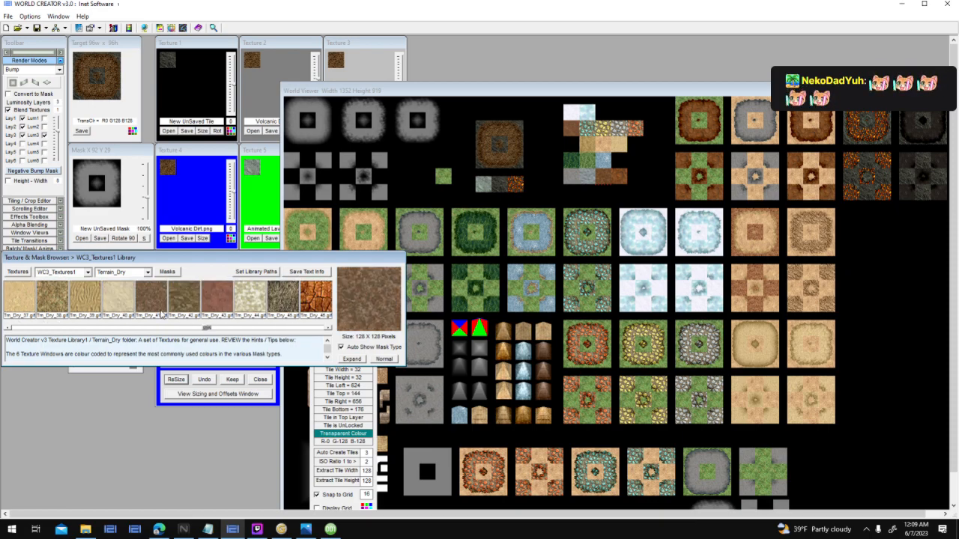
left_click(306, 329)
left_click(305, 328)
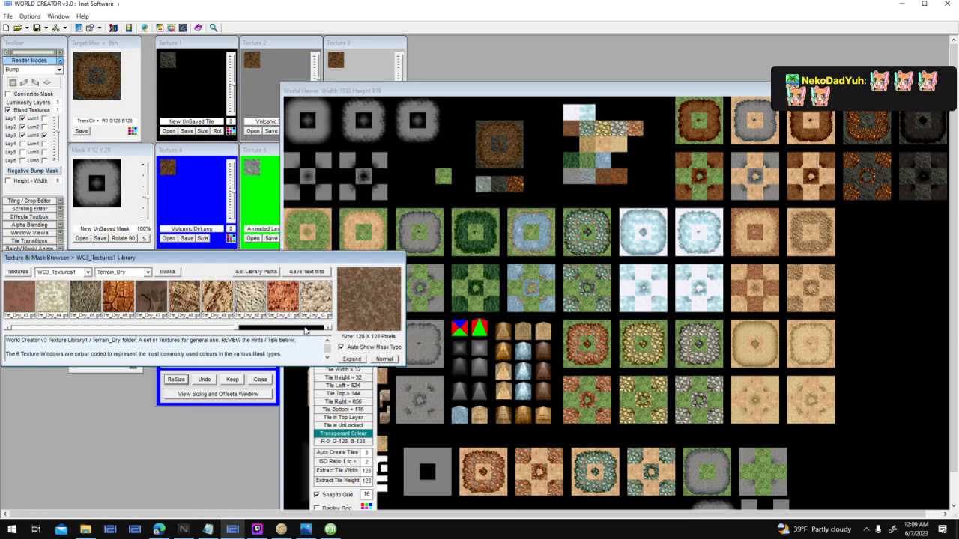
left_click(256, 304)
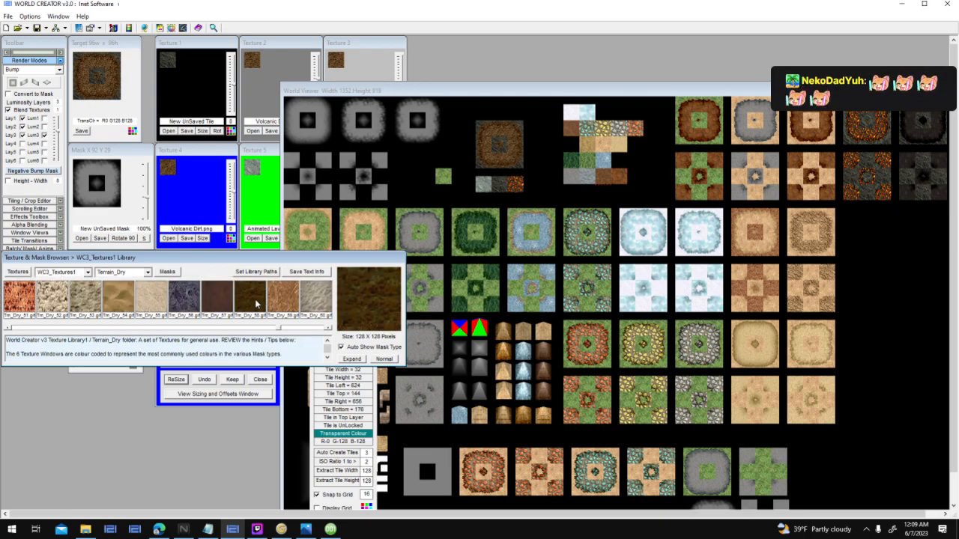
left_click(226, 309)
left_click(316, 330)
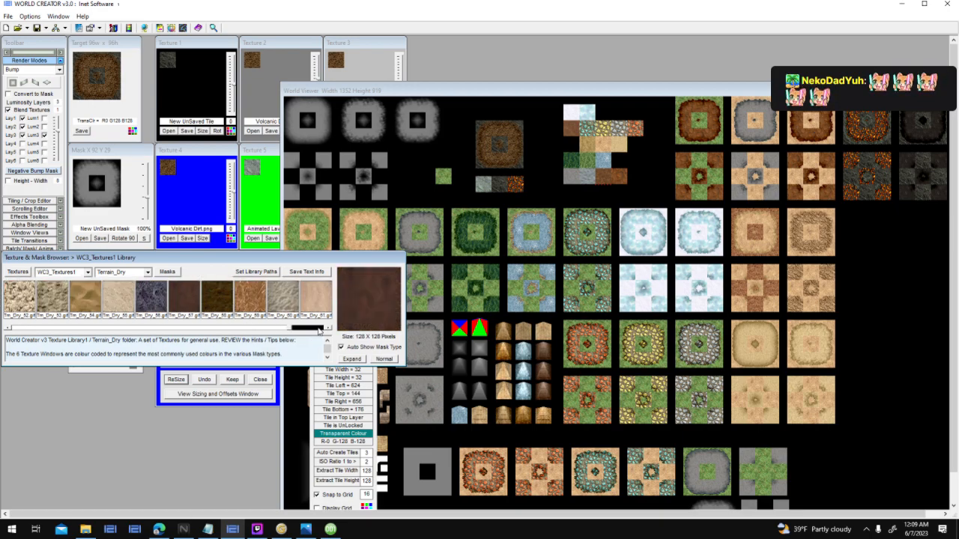
left_click(150, 283)
Step: Try Trn_Lunar_46.gif and Trn_Lunar_45.gif from the Terrain_Lunar folder in Texture 4, each resized to 32 by 32 pixels
left_click(147, 272)
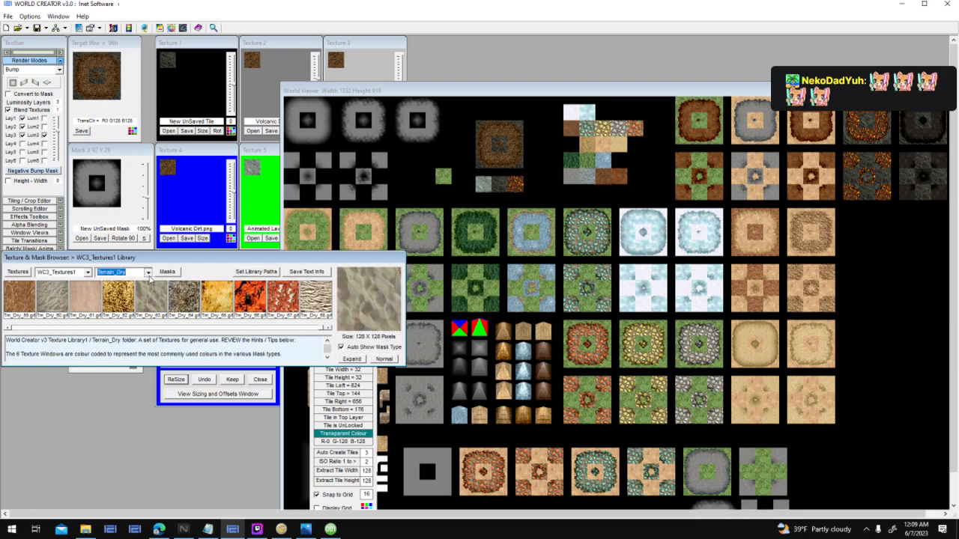
left_click(145, 298)
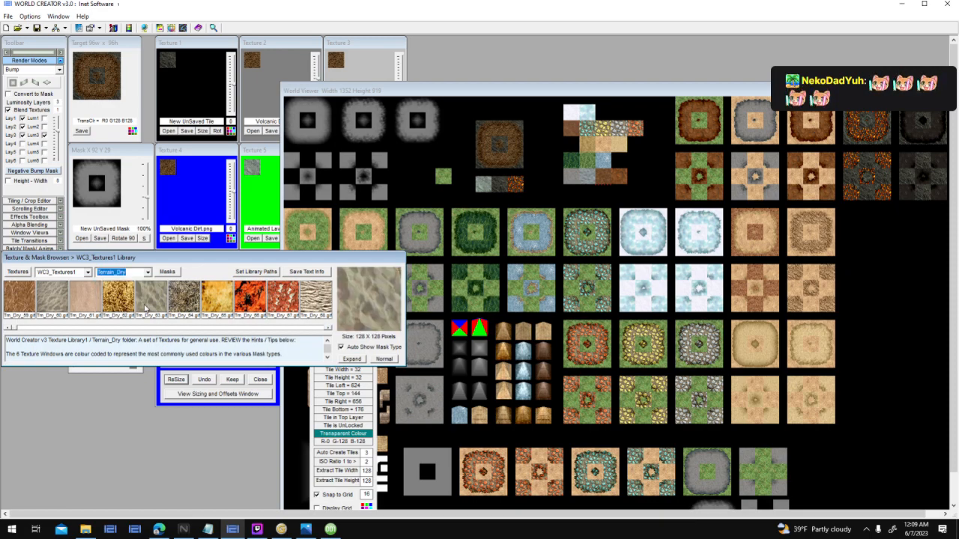
left_click(295, 327)
left_click_drag(295, 328, 319, 331)
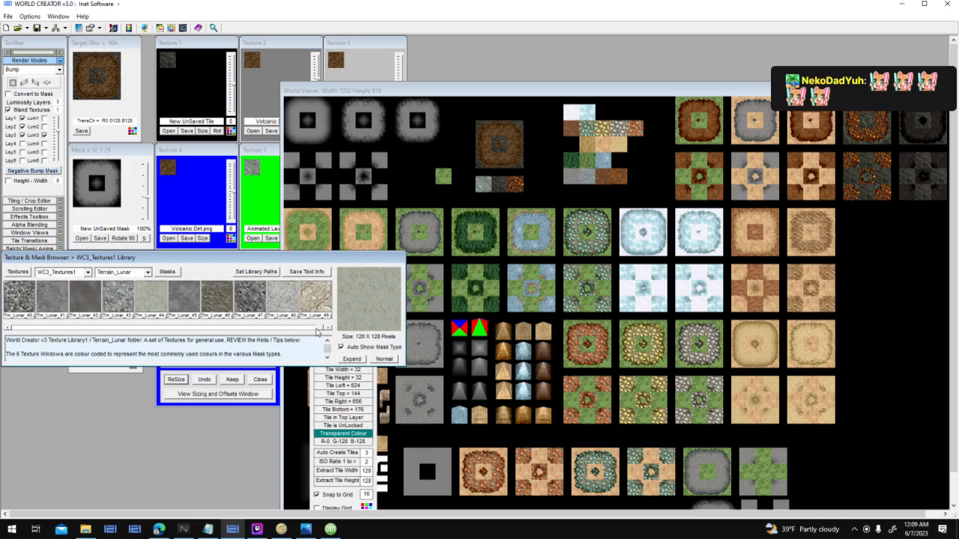
left_click(222, 315)
left_click_drag(216, 307, 200, 216)
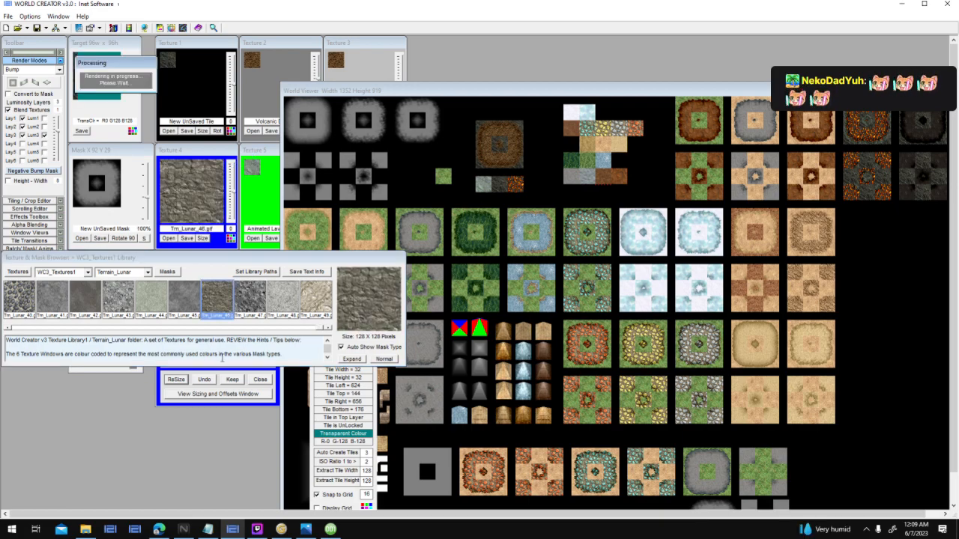
left_click(177, 380)
left_click(139, 263)
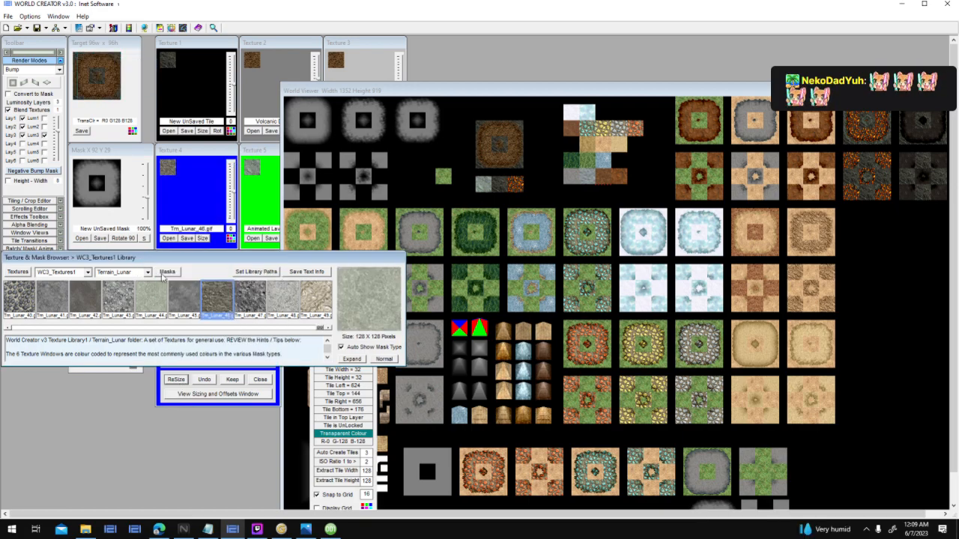
left_click_drag(190, 291, 206, 192)
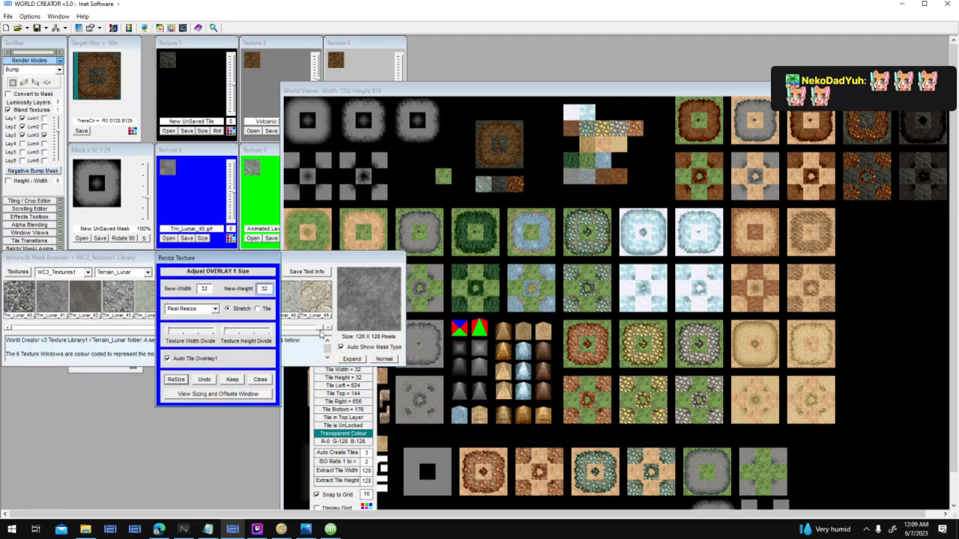
Step: Look through the Terrain_Rough textures for a suitable dark dirt texture
left_click(322, 334)
scroll(151, 282, "down", 2)
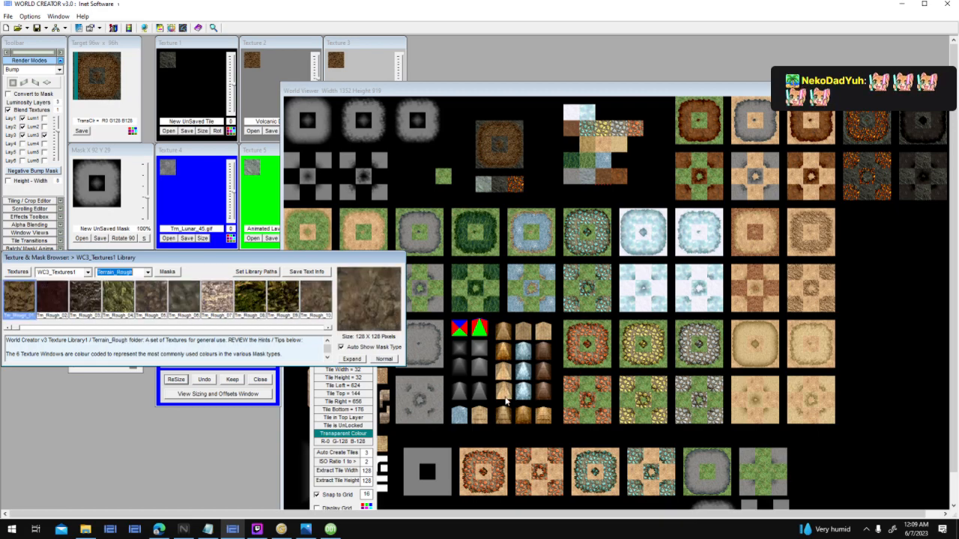
left_click(310, 330)
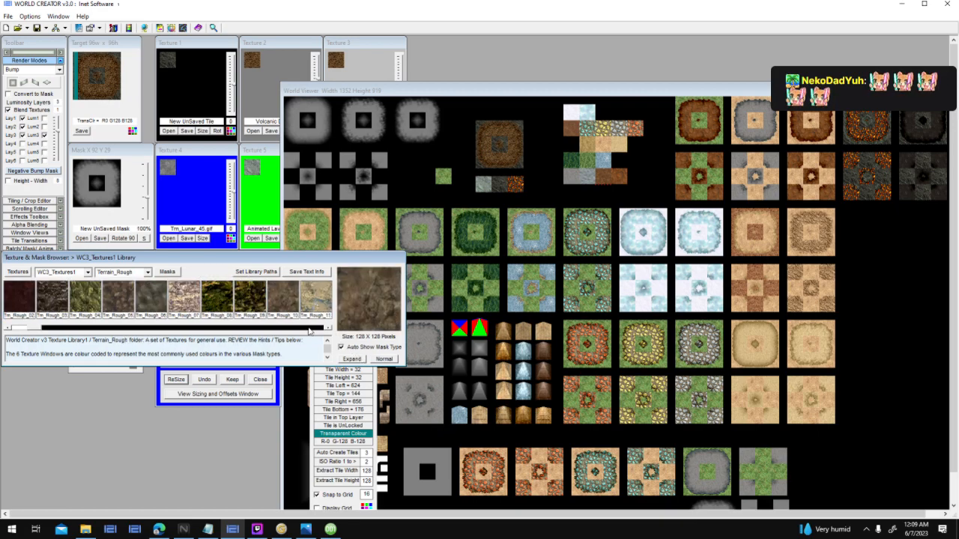
left_click(215, 304)
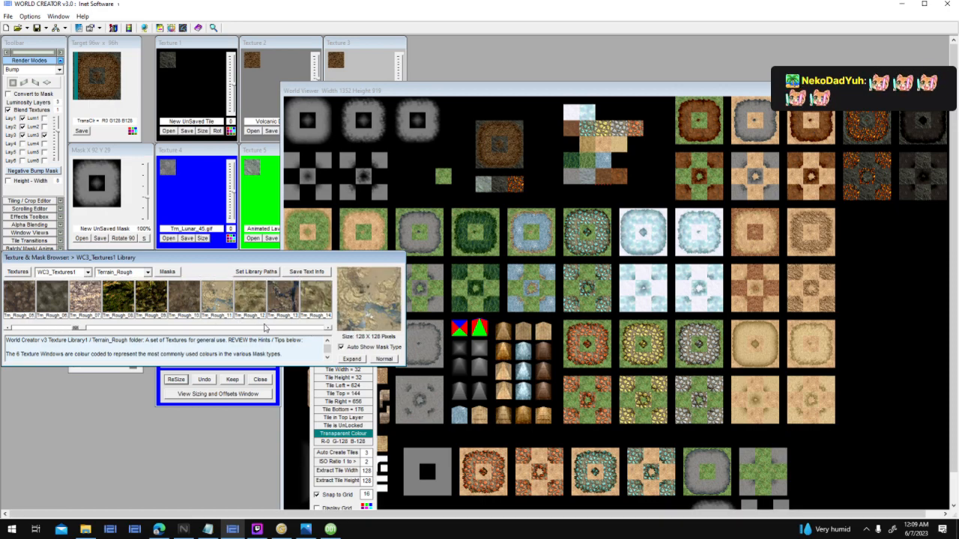
left_click(307, 332)
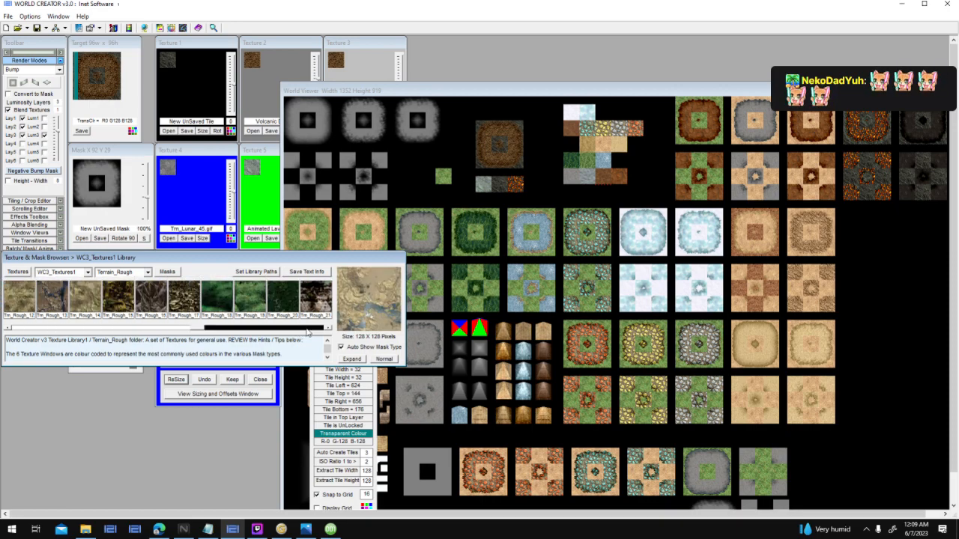
left_click(209, 286)
Step: Load Trn_Vol_36.gif from the Terrain_Volcanic folder into Texture 4 and resize it to 32 by 32 pixels
left_click(148, 272)
left_click(137, 306)
key("Down")
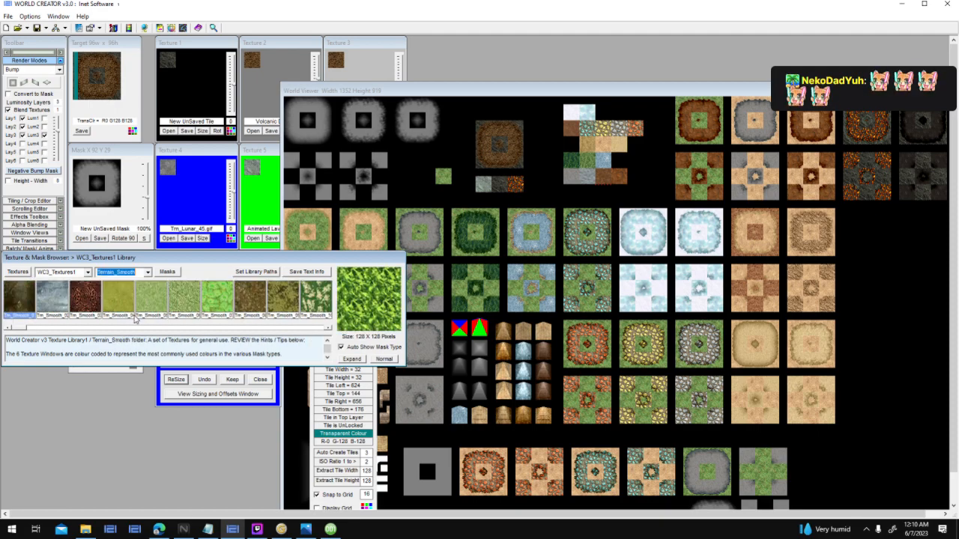
key("Down")
key("Down")
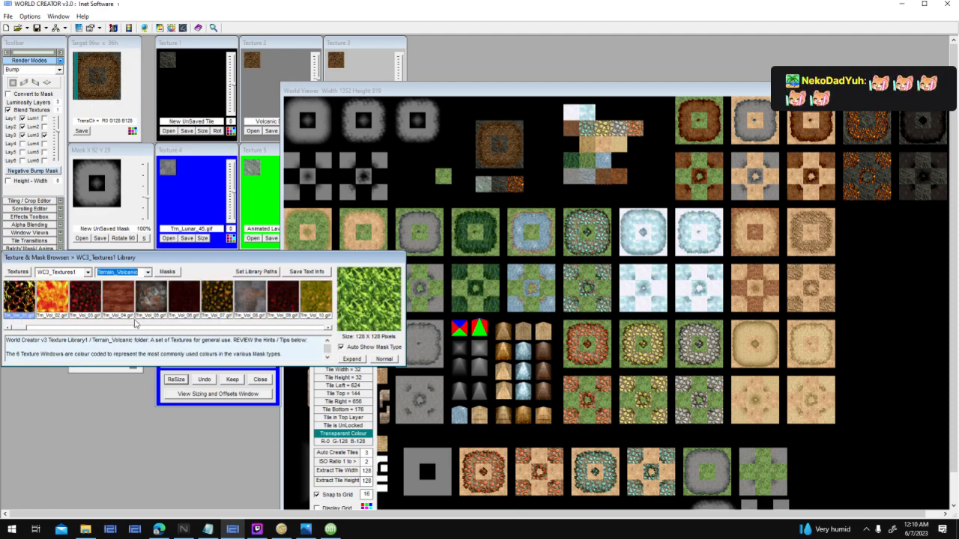
left_click(298, 330)
left_click(298, 330)
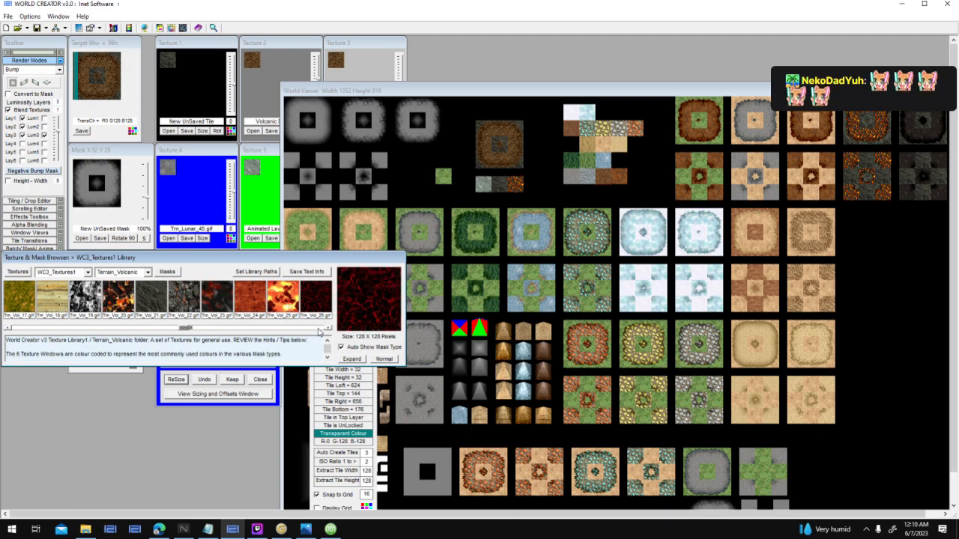
left_click(318, 331)
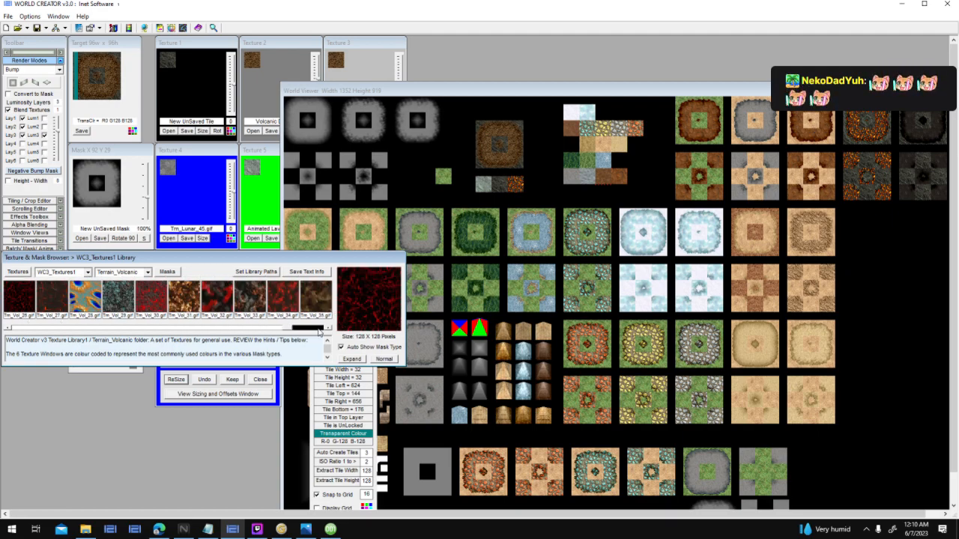
left_click(319, 331)
left_click(286, 298)
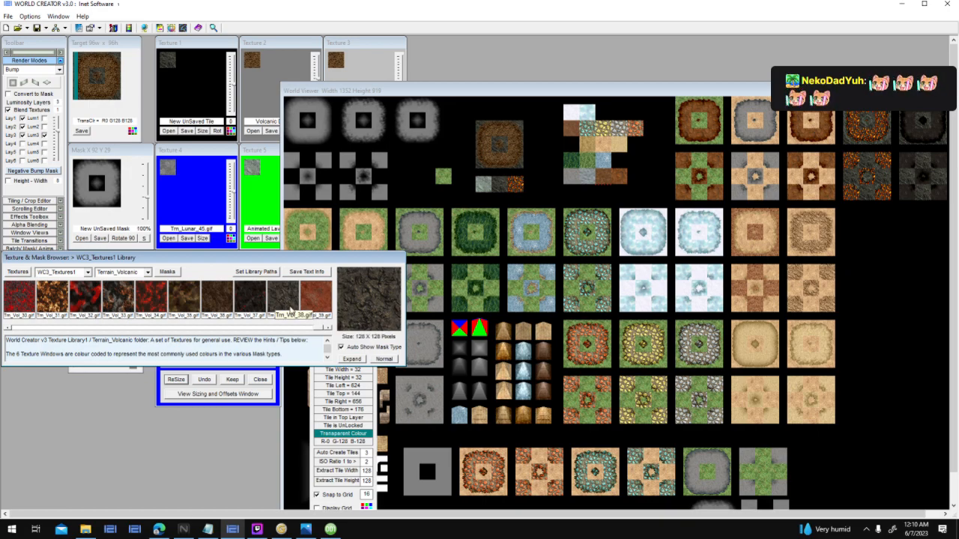
left_click(209, 300)
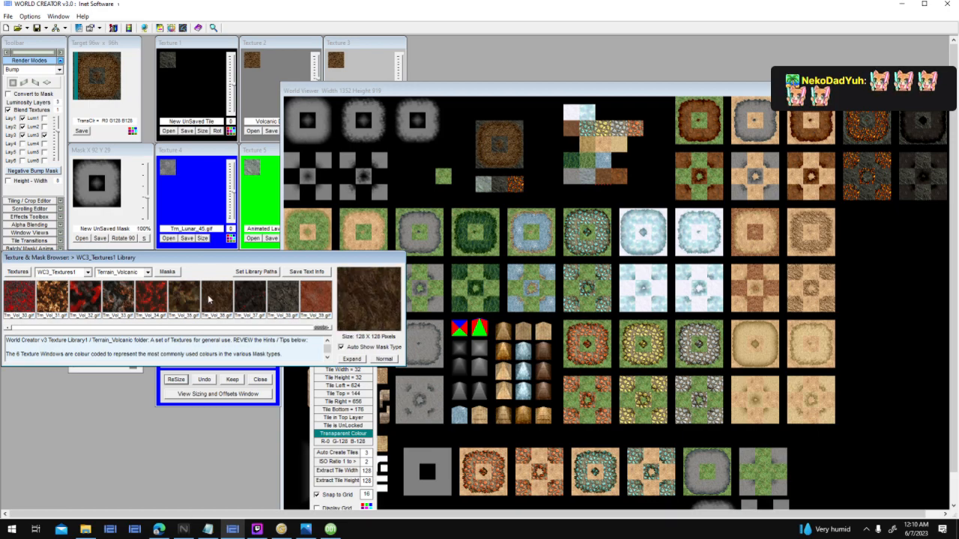
left_click_drag(209, 300, 202, 196)
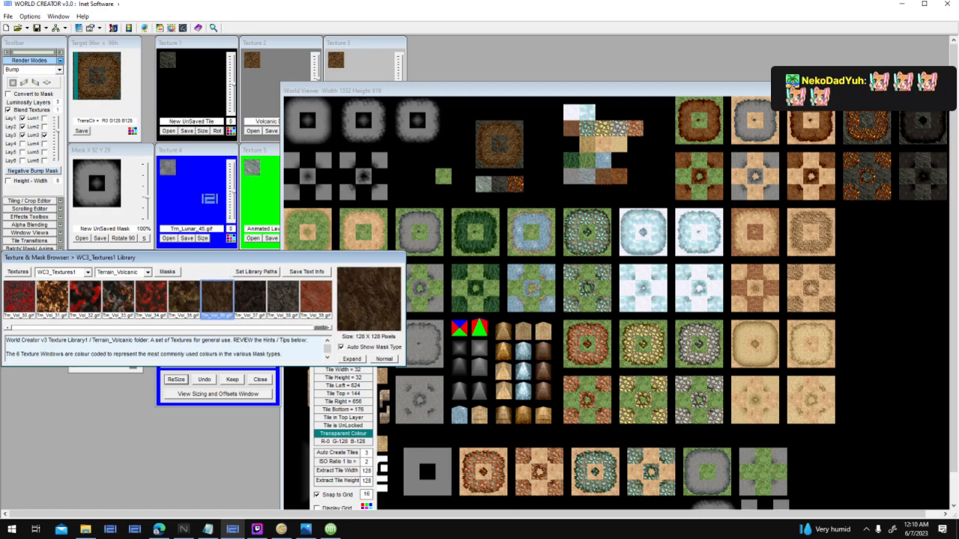
left_click(180, 380)
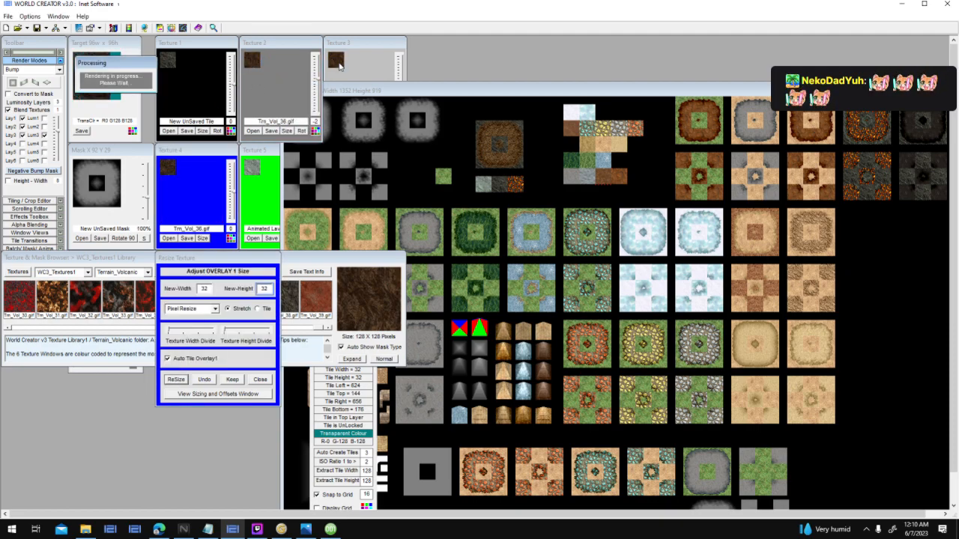
Step: Render the border tile with Trn_Vol_36.gif in Texture 2 at level 0, and replace the old border tile in the World Viewer with it
left_click(319, 84)
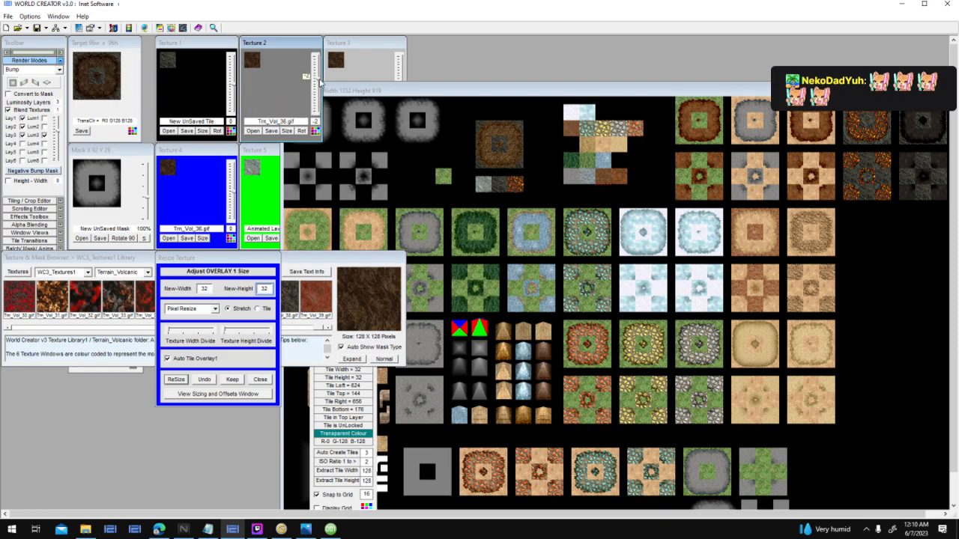
left_click(11, 84)
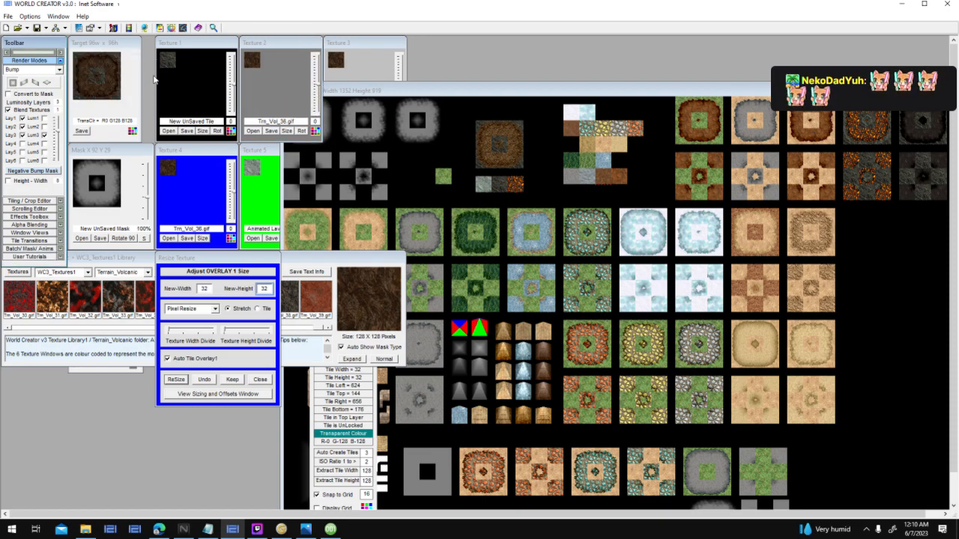
left_click_drag(118, 86, 455, 146)
left_click(518, 155)
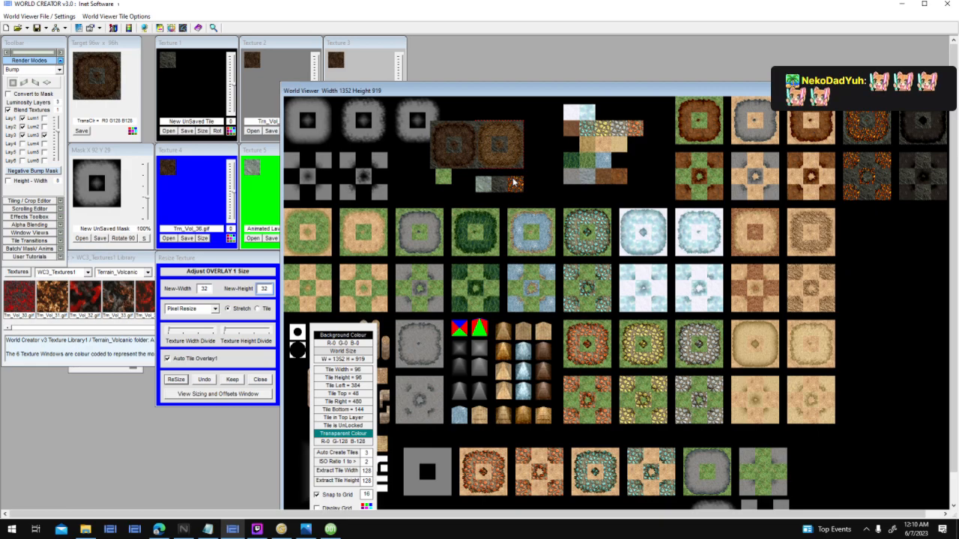
key("Delete")
Step: Set Texture 2 to level -2, render the border tile, and place it in the World Viewer beside the level 0 version
left_click(283, 78)
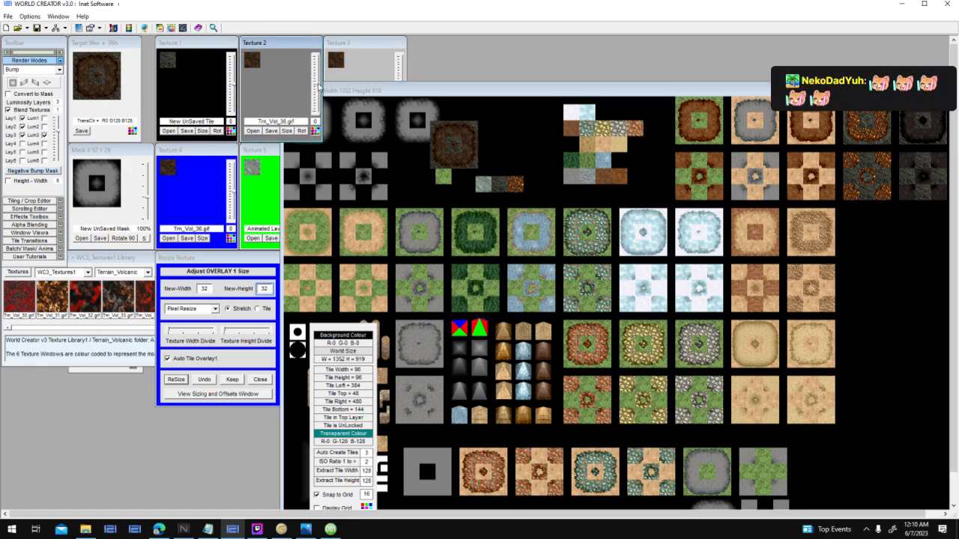
left_click(15, 84)
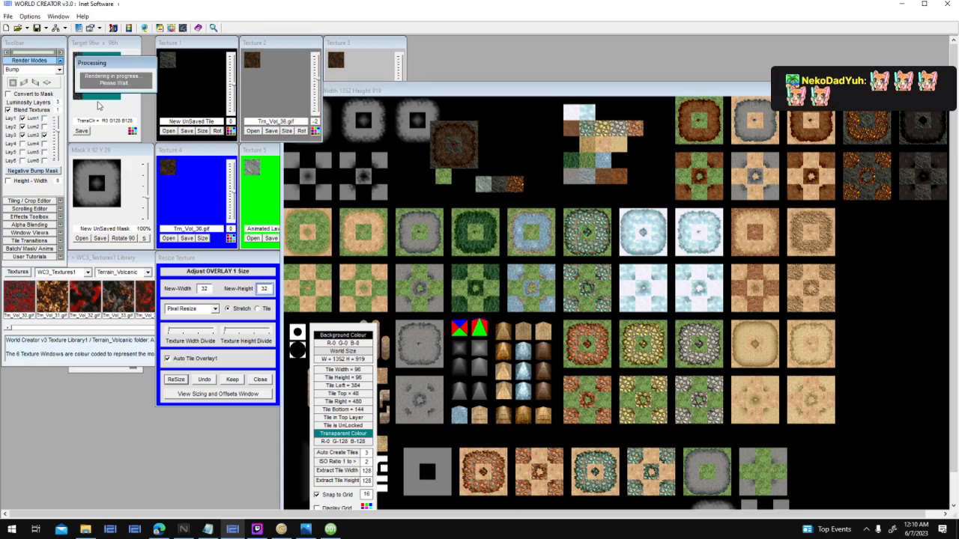
left_click(514, 157)
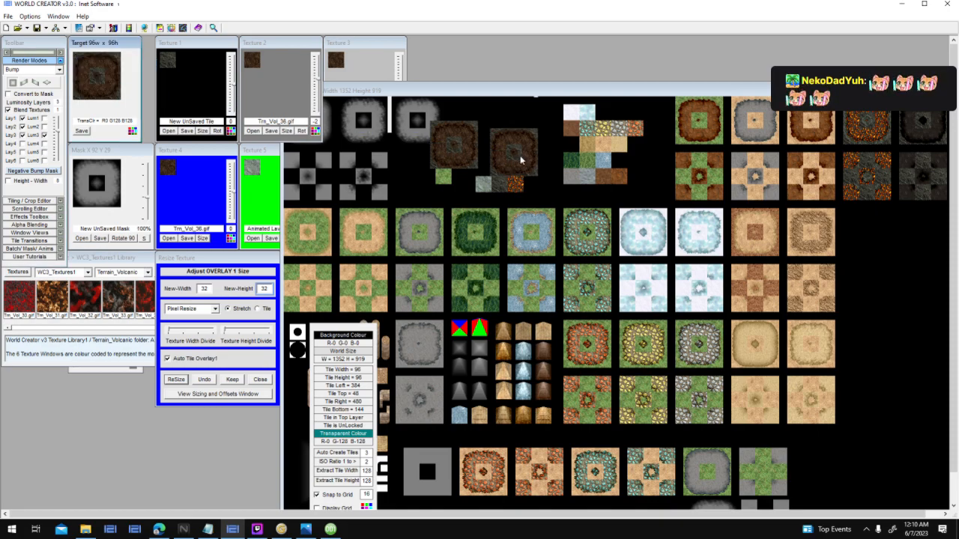
Step: Delete the older border tile from the World Viewer and place a newly rendered one beside the remaining tile
left_click(517, 161)
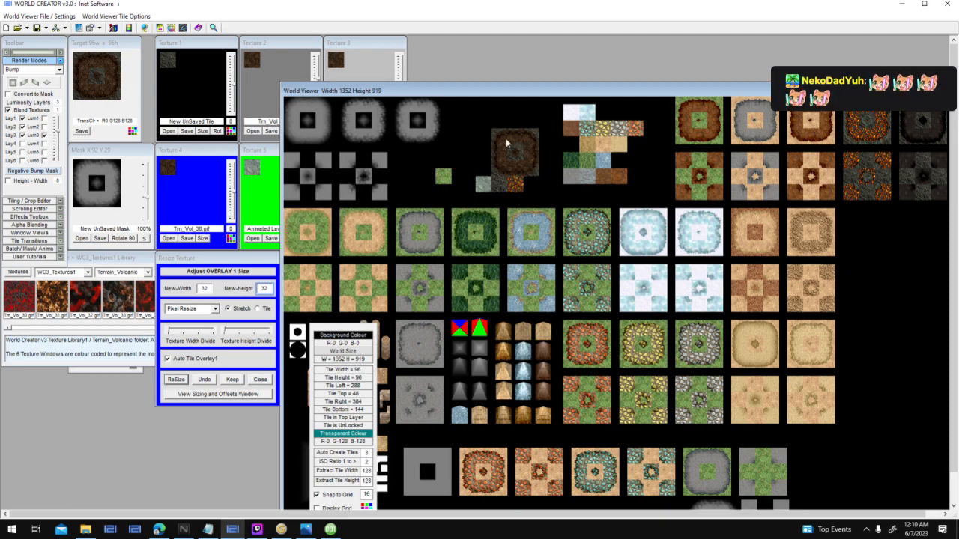
left_click(319, 76)
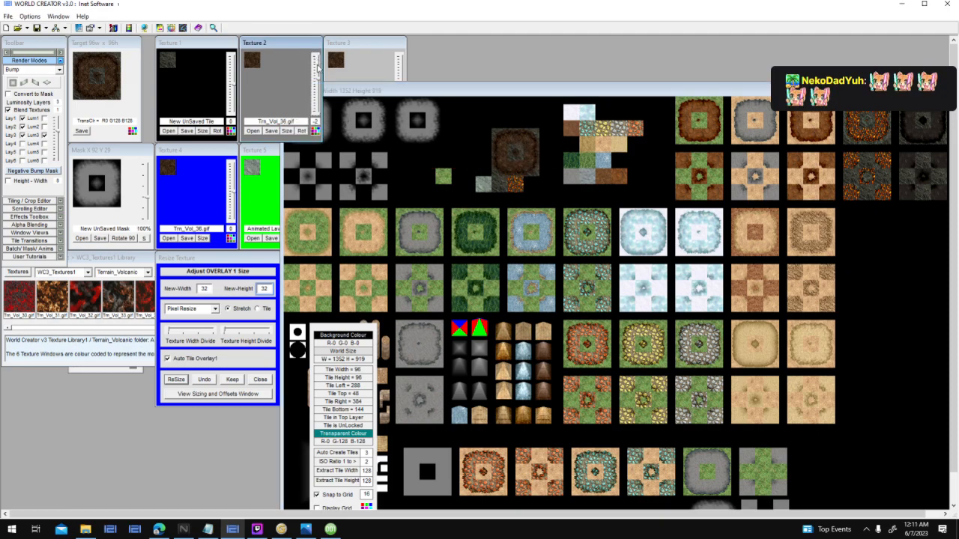
left_click(12, 84)
left_click_drag(100, 82, 489, 176)
Step: Set Texture 2 to level -3, render the border tile, and swap it in for the earlier version in the World Viewer
left_click(319, 77)
left_click_drag(319, 77, 314, 82)
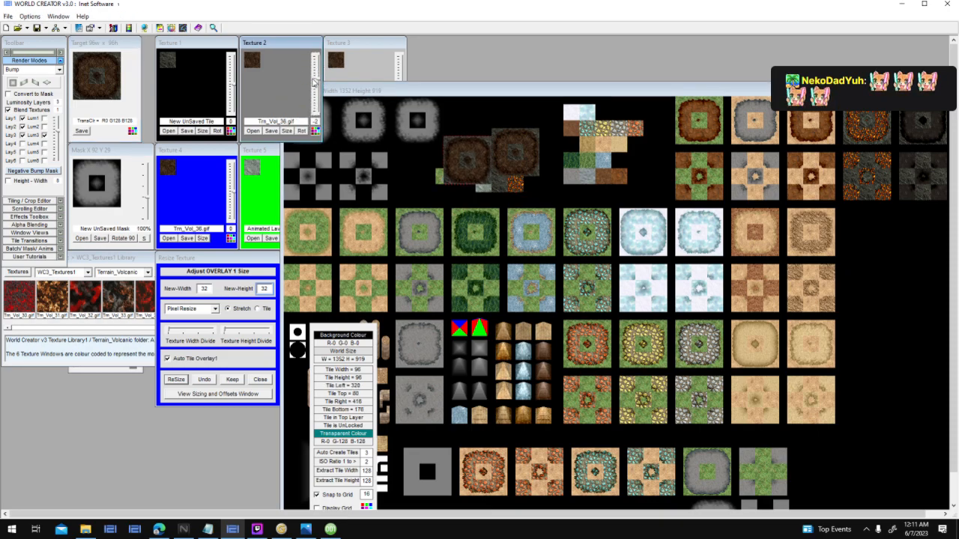
left_click(12, 84)
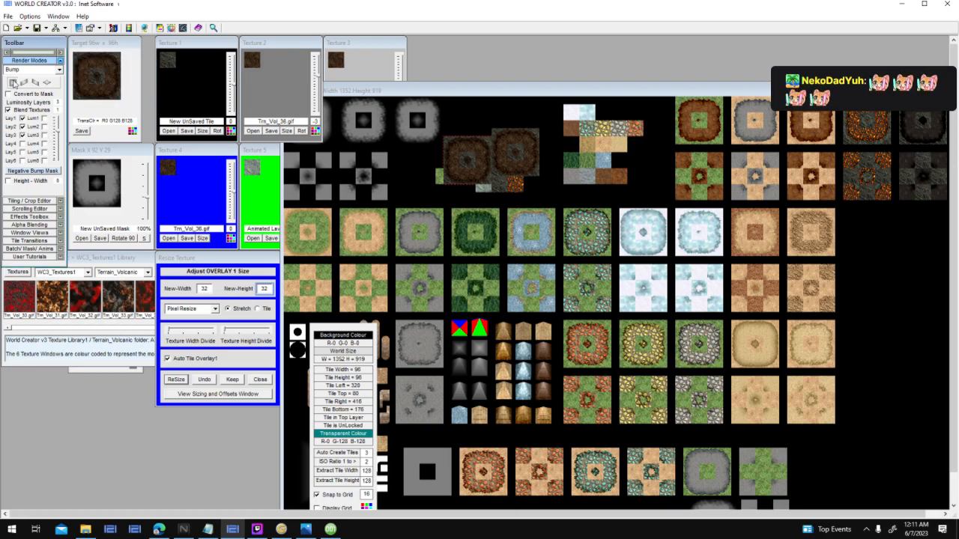
left_click(13, 83)
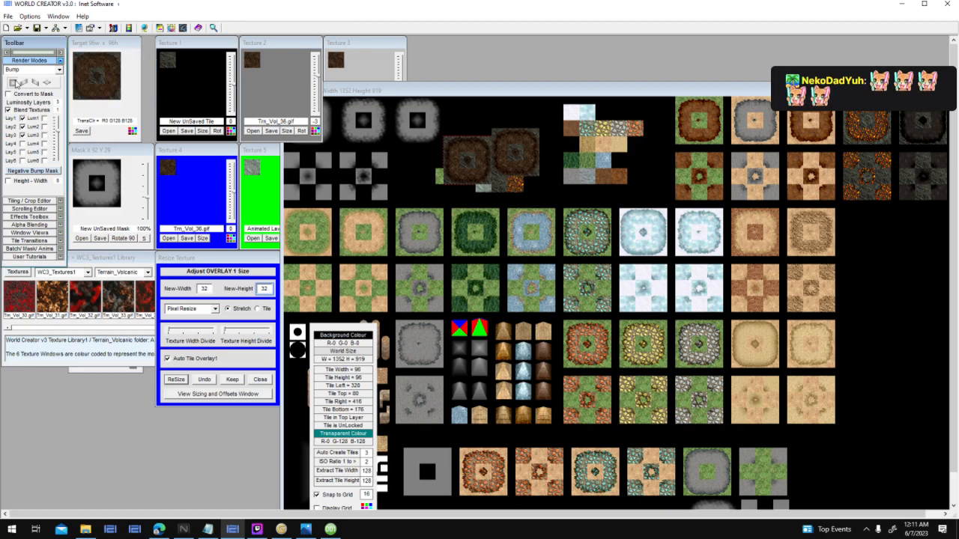
left_click_drag(113, 87, 523, 155)
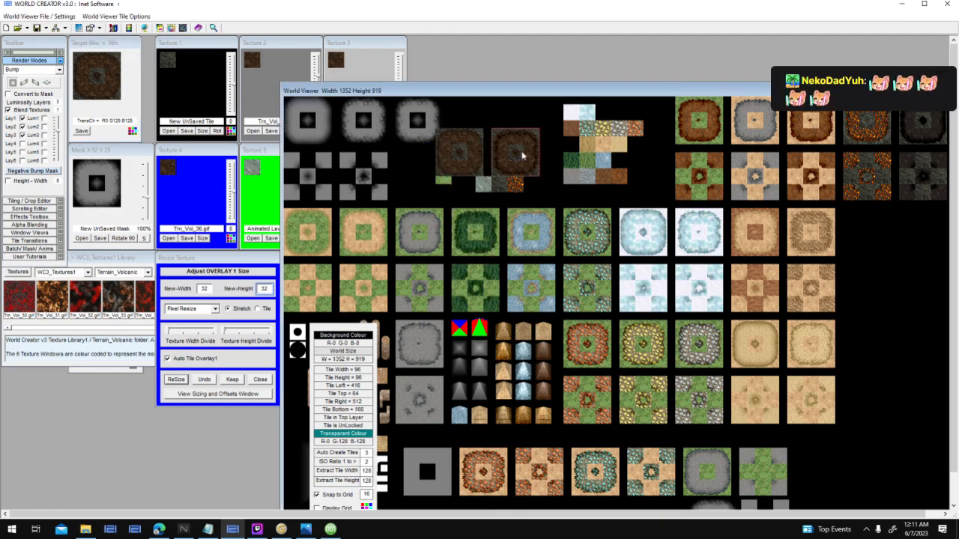
key("Delete")
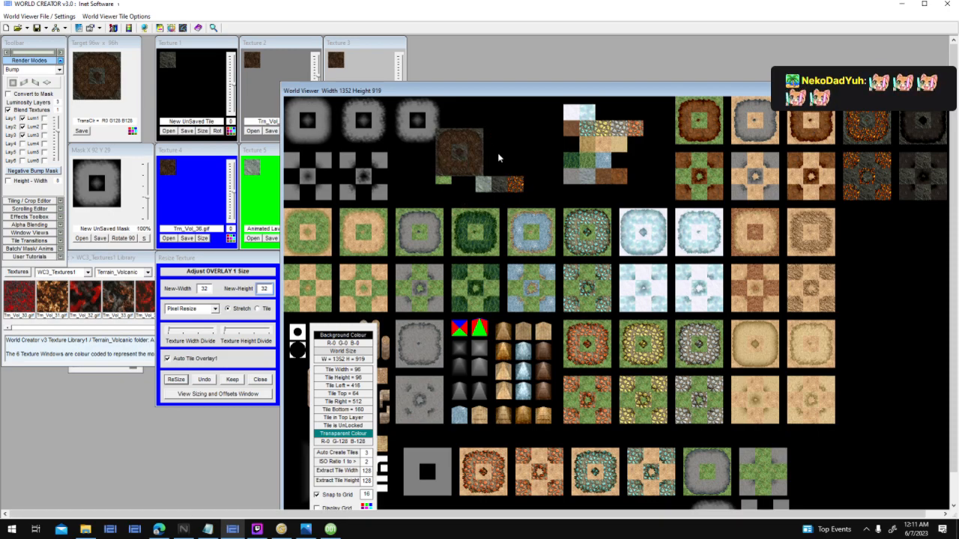
Step: Set Texture 2 to level -2, render the border tile into the World Viewer, and delete the previous version
left_click(313, 43)
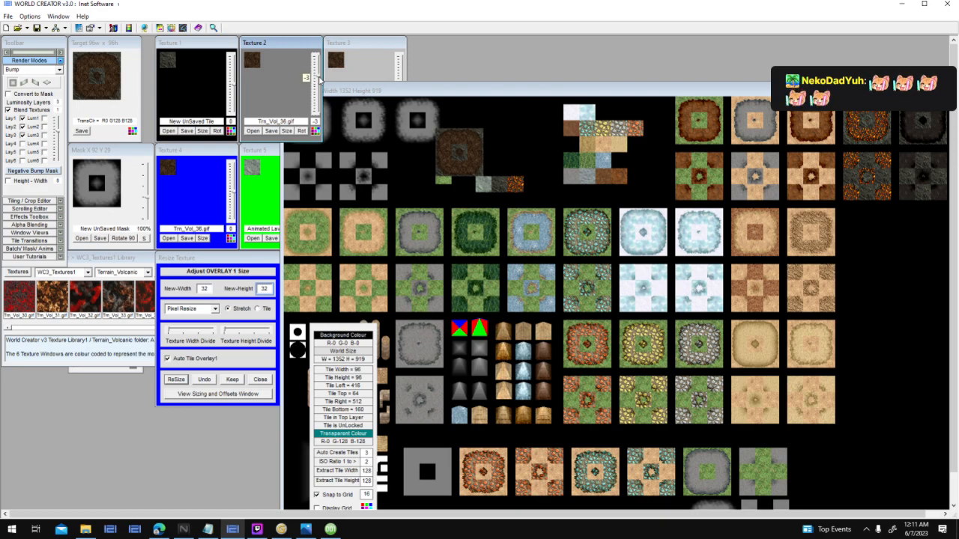
left_click(13, 84)
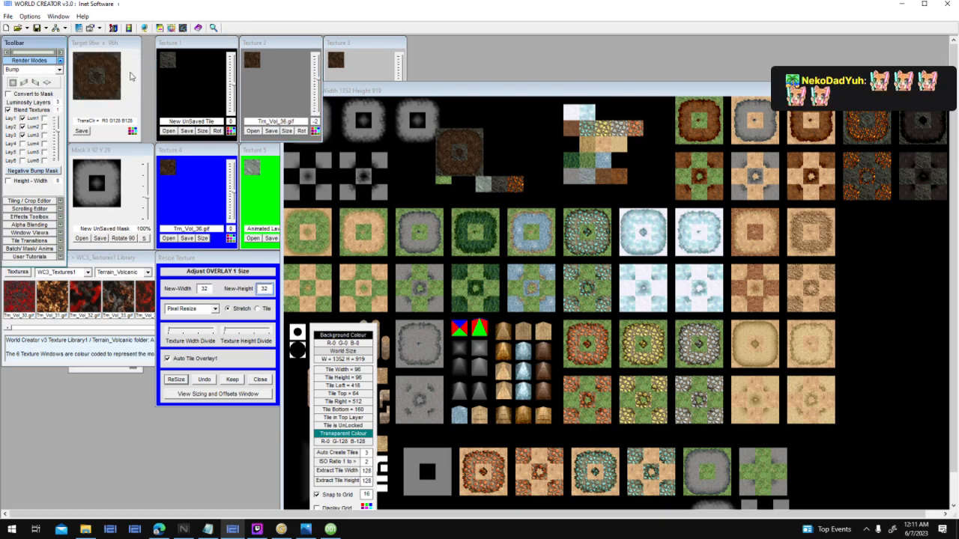
left_click(118, 75)
left_click(535, 163)
left_click(458, 161)
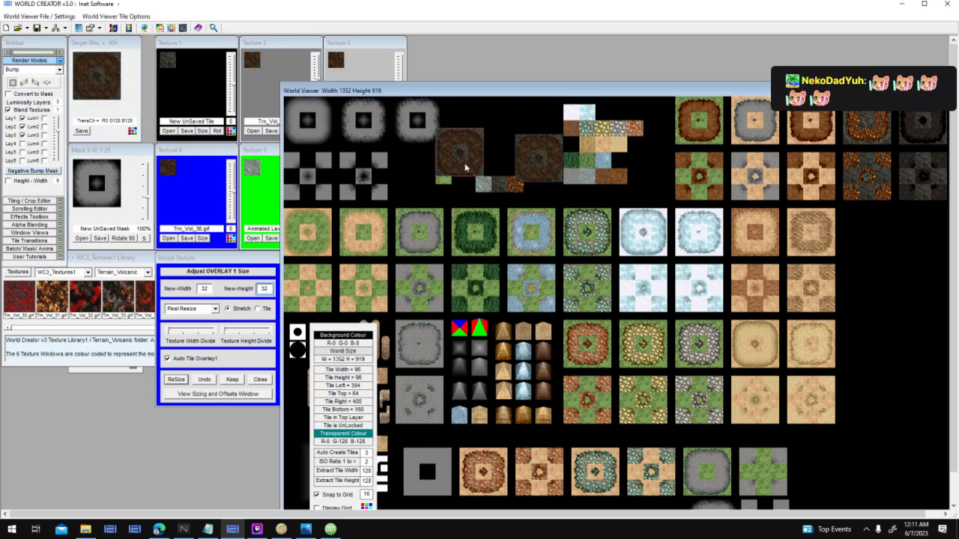
key("Delete")
Step: Move the border tile to the end of the sand tile row and place a render made with the cross-shaped corner mask next to it
left_click(535, 163)
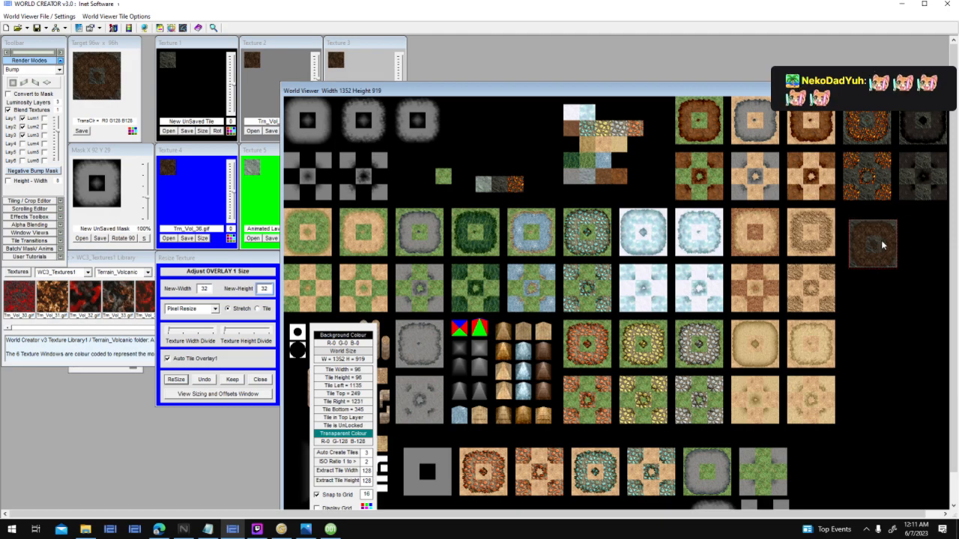
left_click(895, 219)
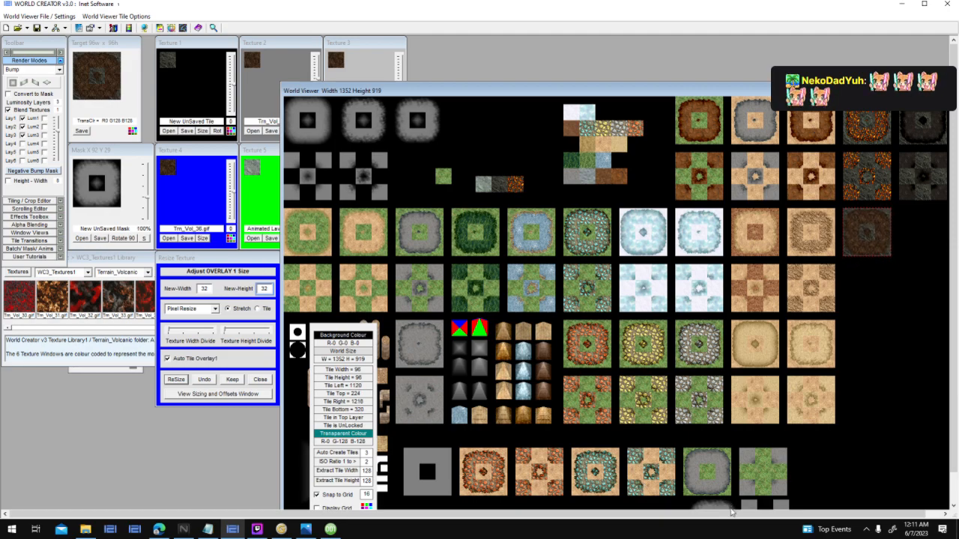
left_click(89, 175)
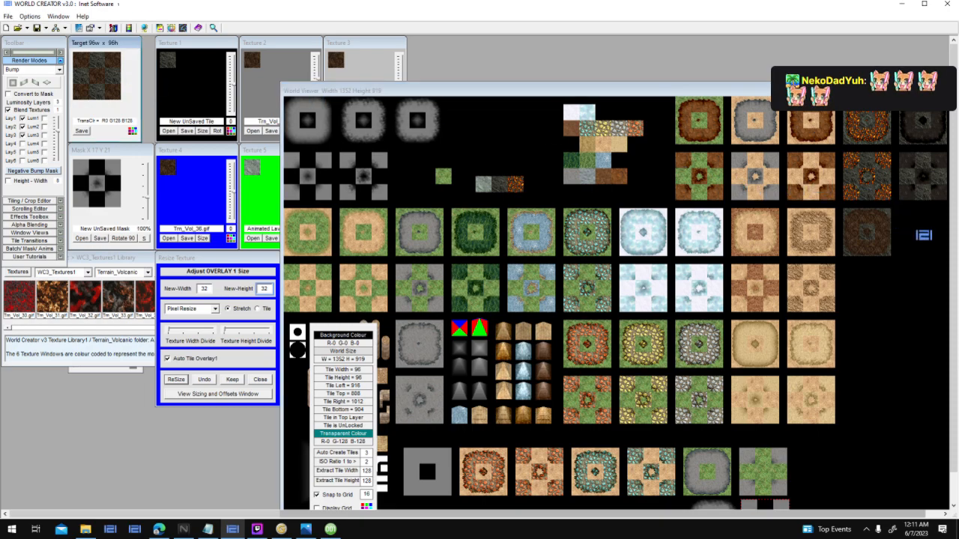
left_click(924, 234)
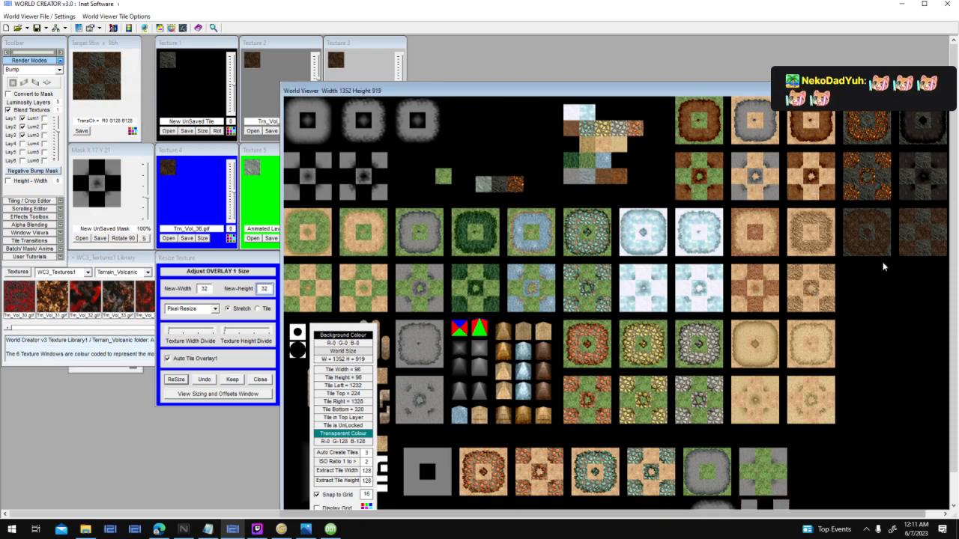
Step: Save the 32 by 32 dirt tile in Texture 4 as Volcanic Dirt Tile
left_click(863, 240)
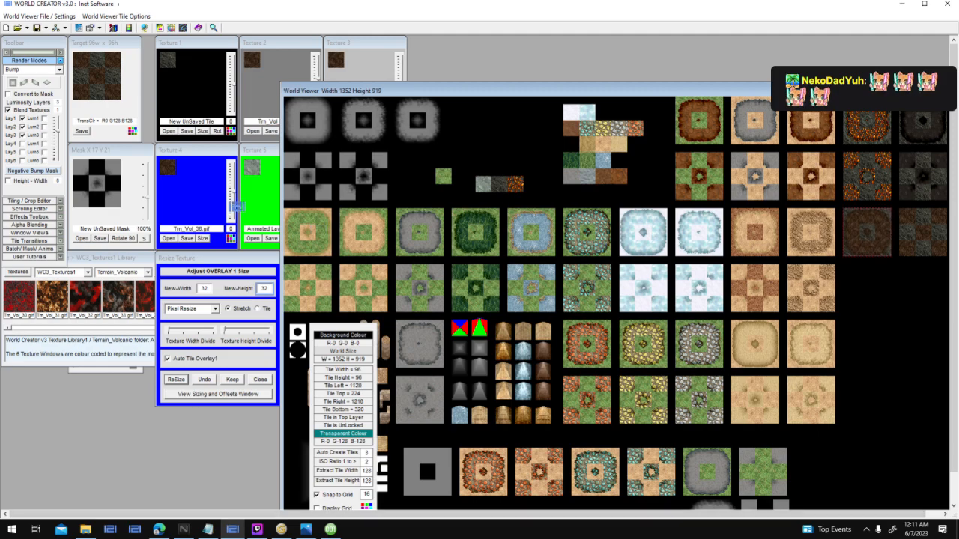
left_click(186, 239)
type("Vo")
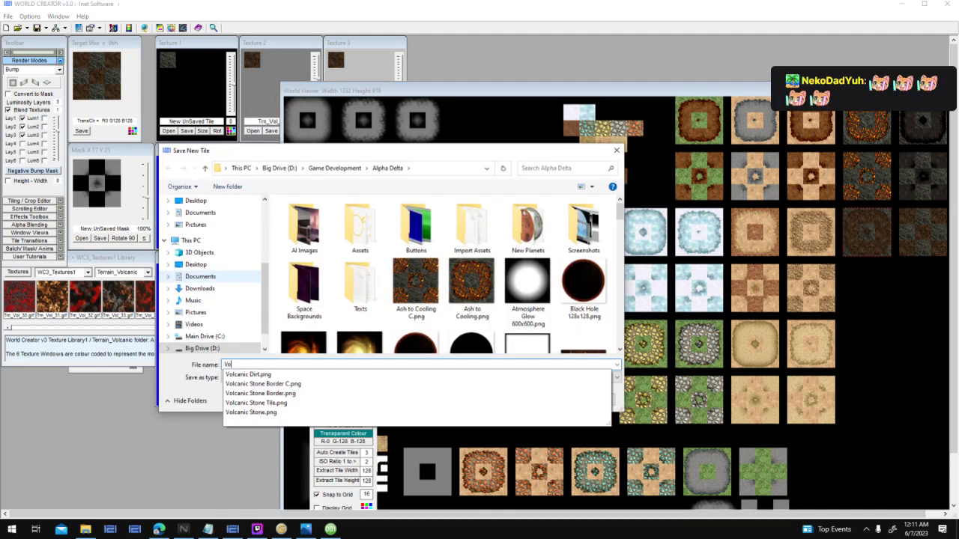
type("lcanic Dirt Tile")
key("Return")
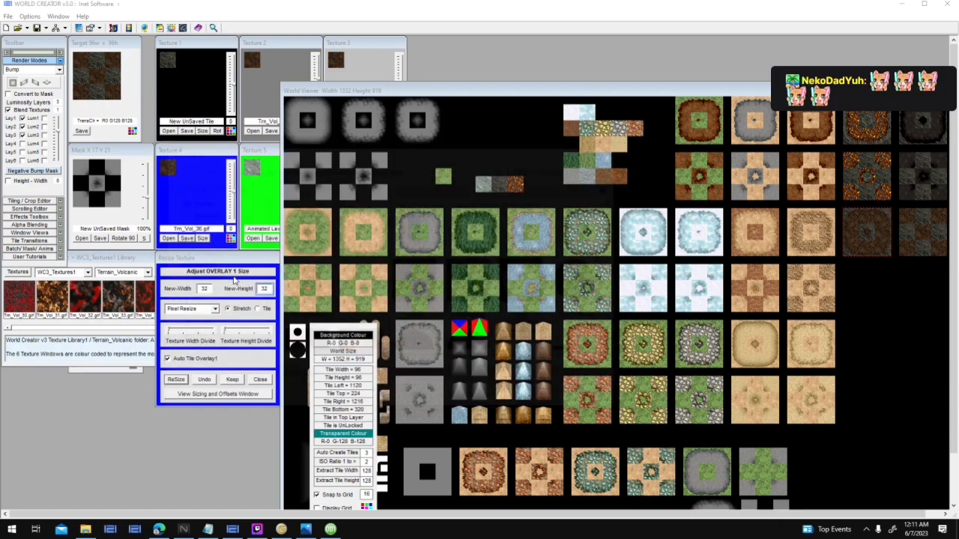
Step: Load the dirt border tile into Texture 4 and save it over Volcanic Dirt.png
left_click_drag(824, 233, 192, 195)
left_click(187, 238)
type("Volcanic Dirt Tile.png")
key("Down")
key("Return")
key("Left")
key("Return")
Step: Load the corner version of the dirt border into Texture 4 and save it as Volcanic Dirt C
left_click(897, 232)
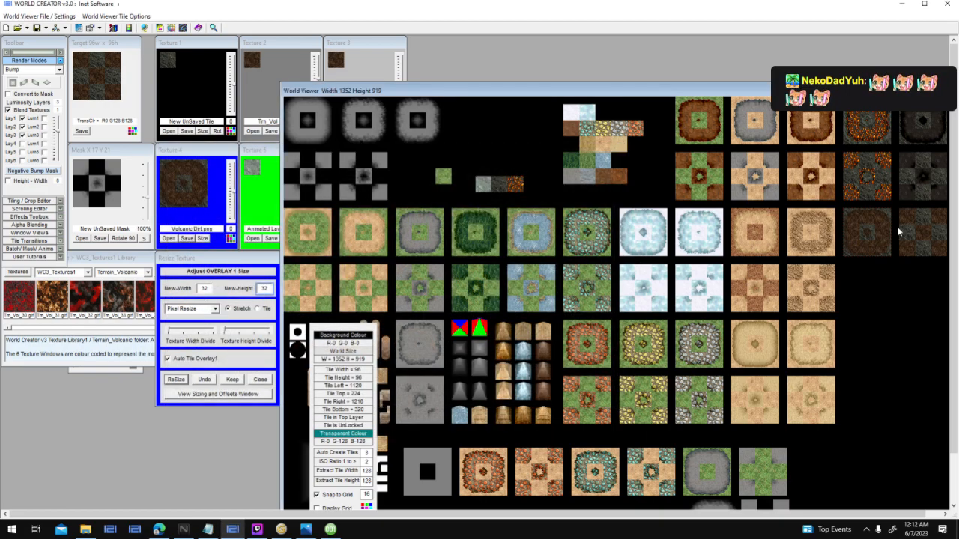
left_click(193, 238)
type("Volcanic Dirt C")
key("Return")
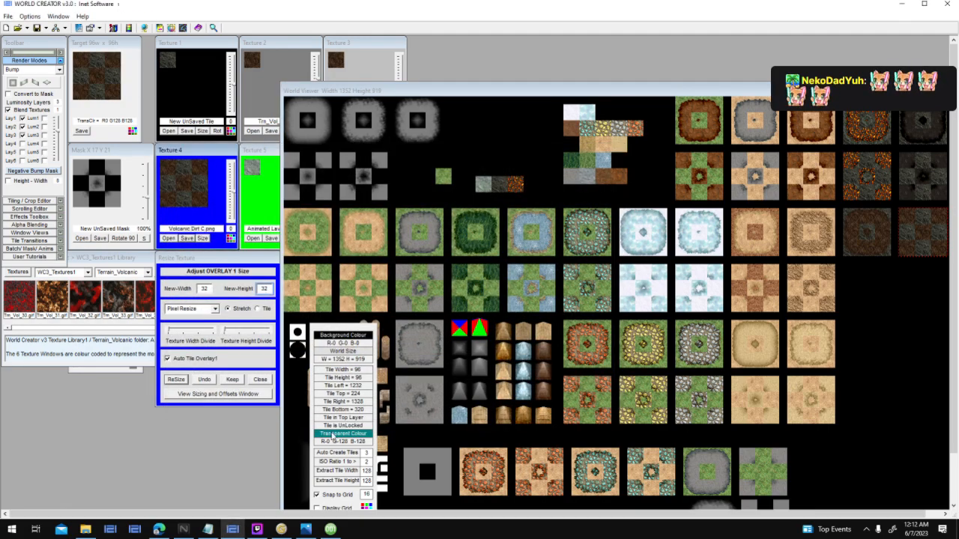
Step: Switch to 001 Game Creator and copy the Sand tile in the Ground tile-set into the empty slot below the dark stone tile
left_click(331, 529)
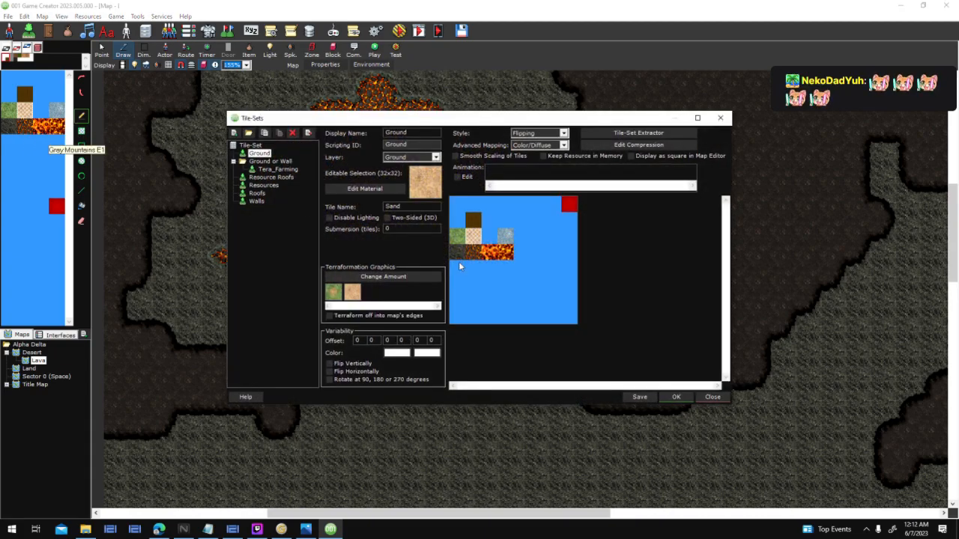
right_click(472, 238)
left_click(538, 352)
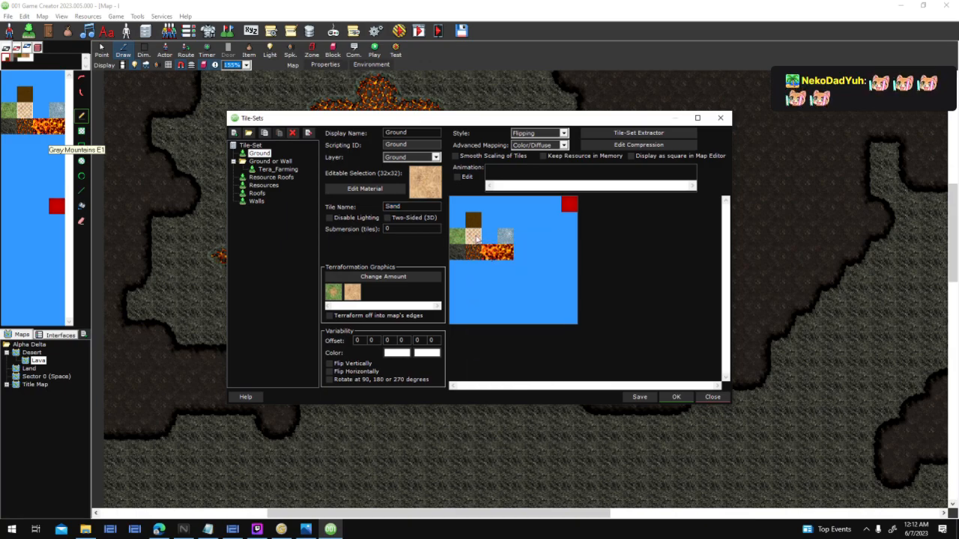
right_click(458, 266)
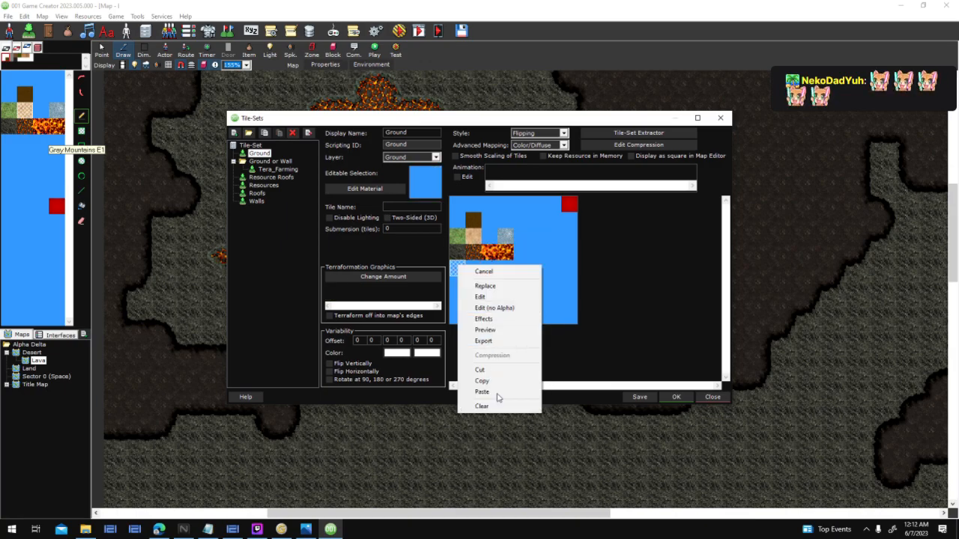
left_click(474, 392)
Step: Replace the copied tile's graphic with Volcanic Dirt Tile.png
right_click(432, 186)
left_click(471, 209)
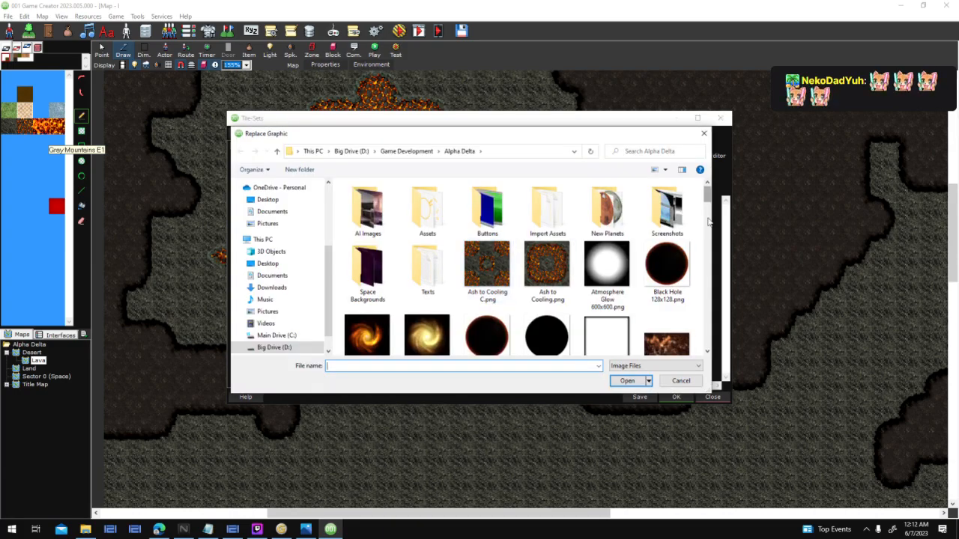
left_click_drag(706, 197, 703, 363)
scroll(674, 224, "up", 1)
double_click(677, 213)
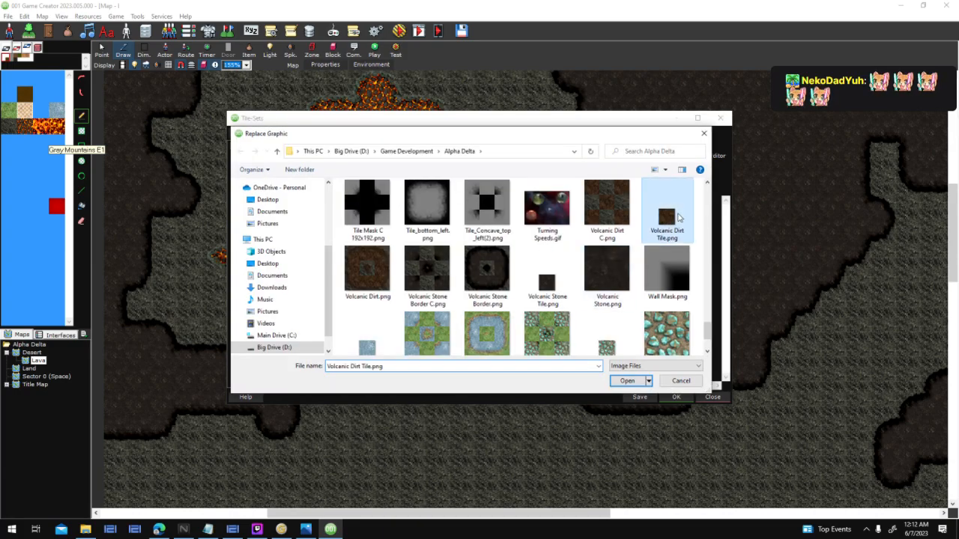
Step: Replace the first terraformation's concave graphic with Volcanic Dirt.png and its convex graphic with Volcanic Dirt C.png
double_click(333, 298)
right_click(398, 266)
left_click(440, 268)
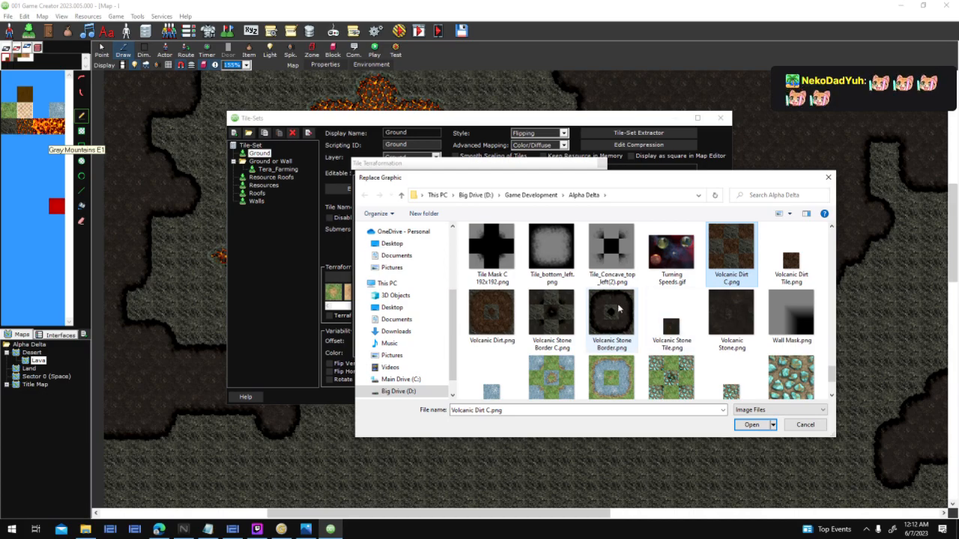
double_click(510, 315)
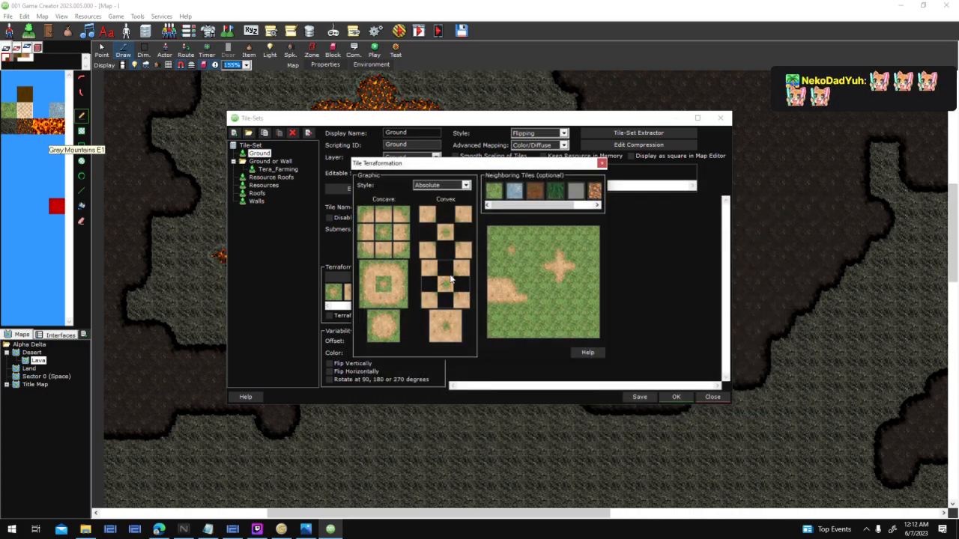
right_click(452, 280)
left_click(500, 298)
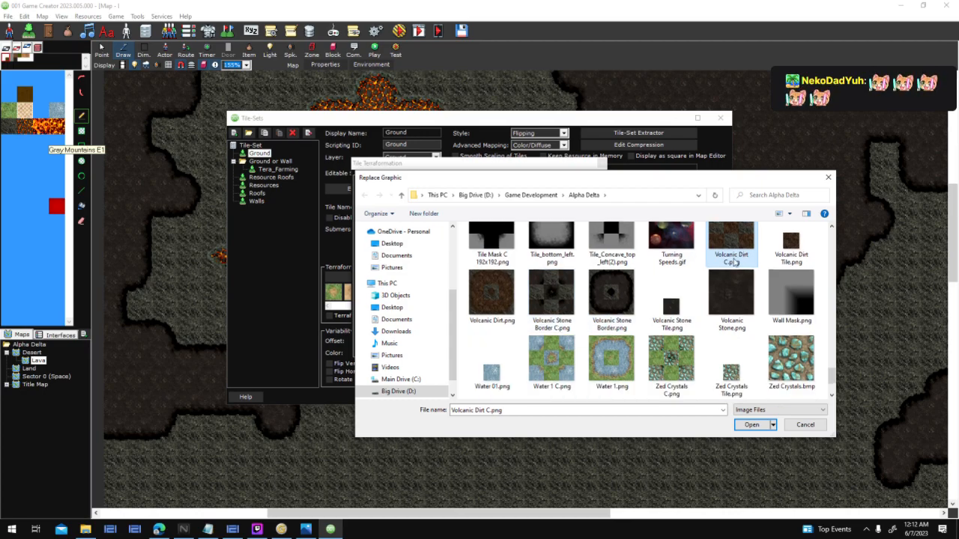
double_click(724, 252)
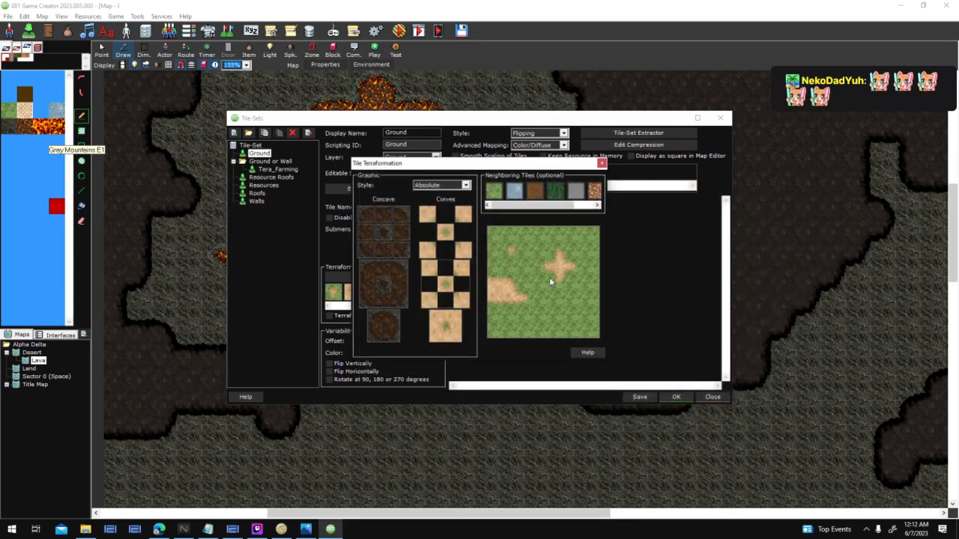
Step: Remove the extra neighboring tiles from the first terraformation and change the remaining grass neighbor to the dark grey stone tile
left_click(516, 191)
left_click(432, 346)
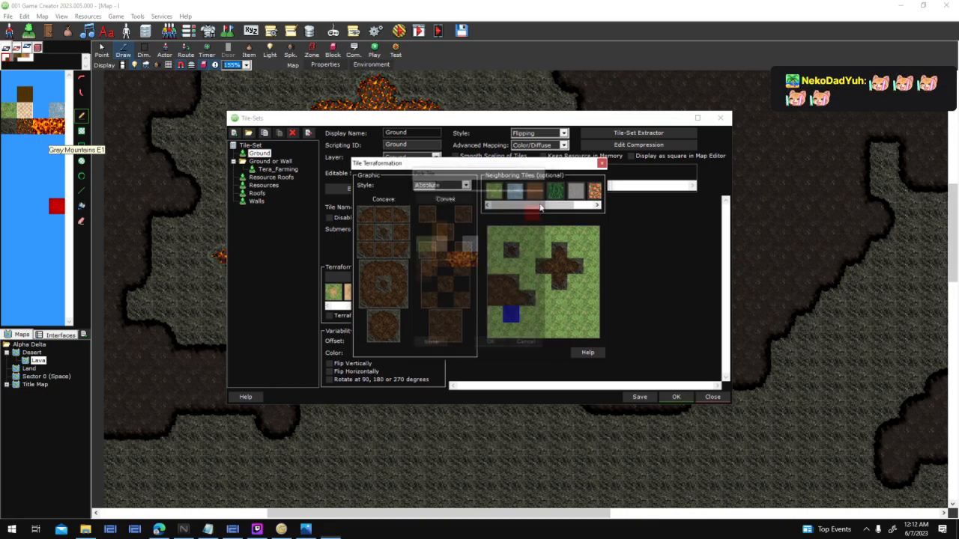
left_click(515, 191)
left_click(431, 346)
left_click(516, 191)
left_click(435, 342)
left_click(515, 192)
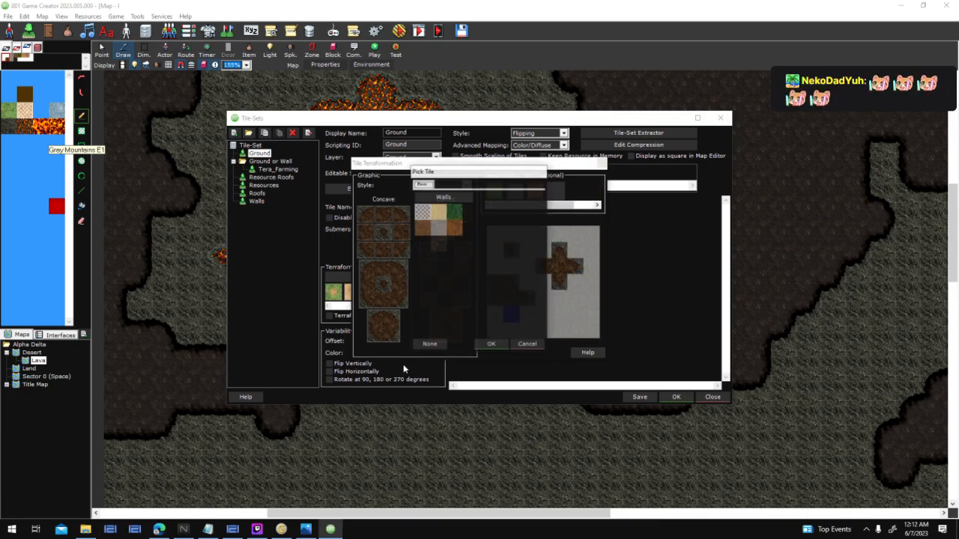
left_click(430, 344)
left_click(515, 191)
left_click(434, 345)
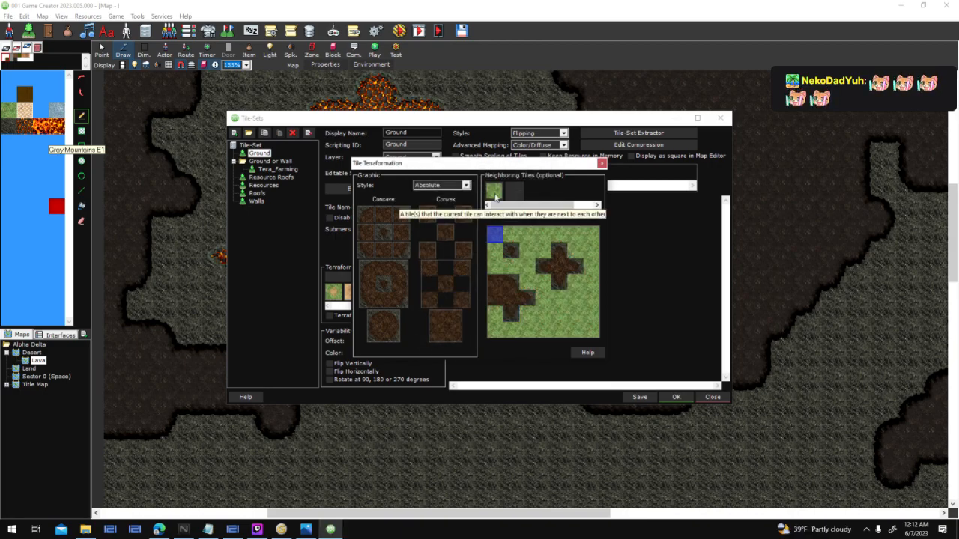
left_click(495, 196)
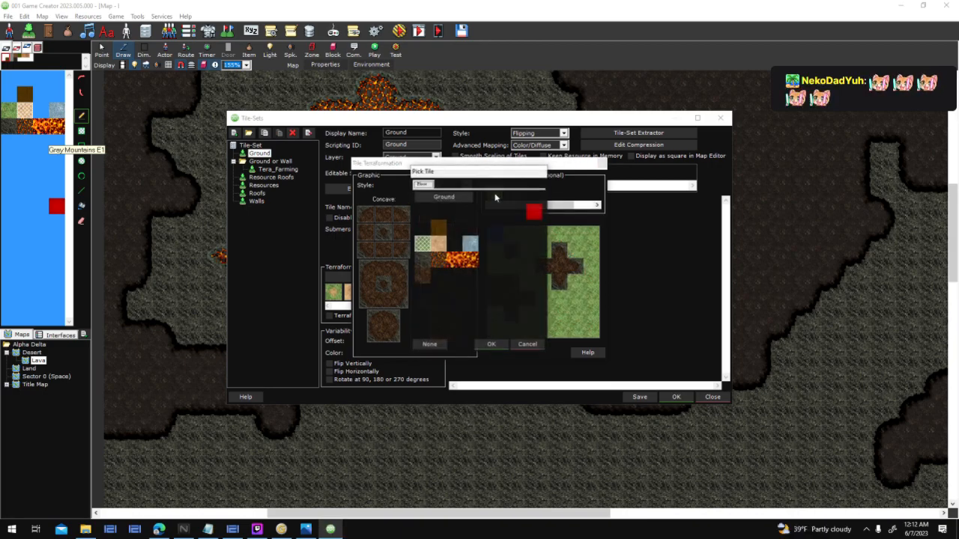
left_click(489, 345)
right_click(388, 286)
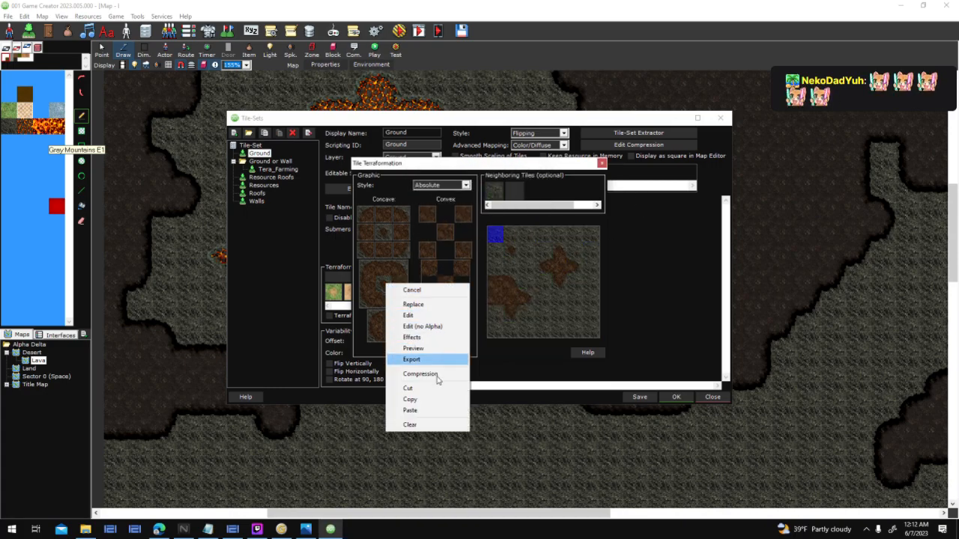
left_click(442, 400)
left_click(601, 162)
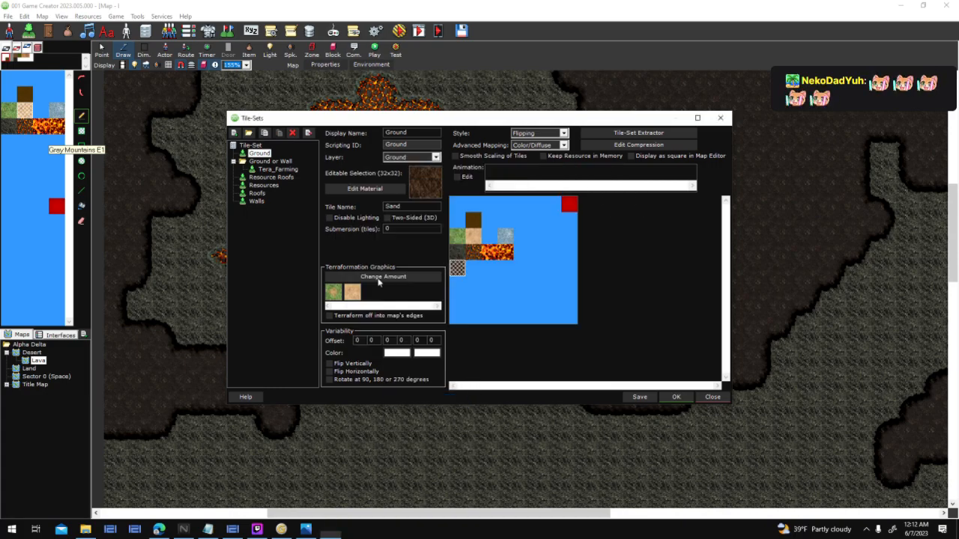
left_click(352, 293)
right_click(384, 276)
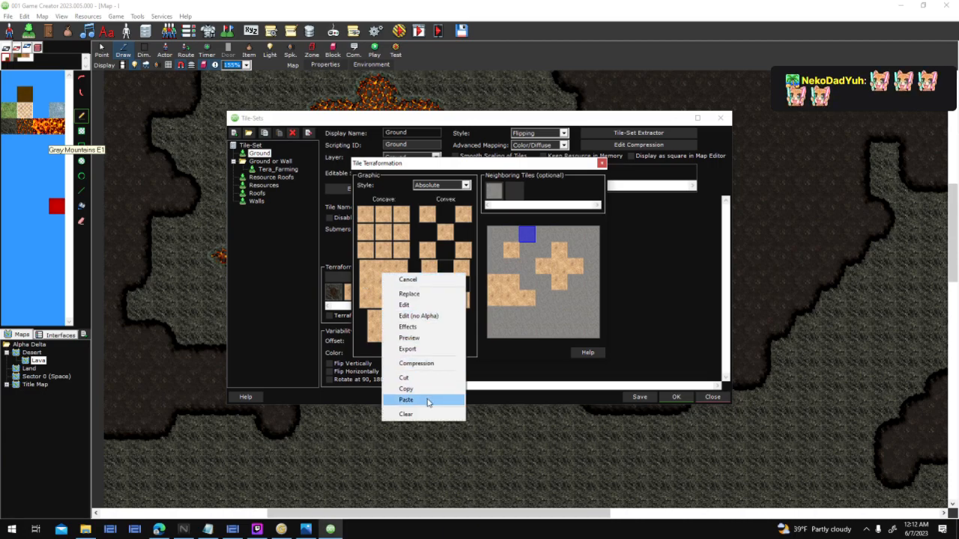
left_click(522, 168)
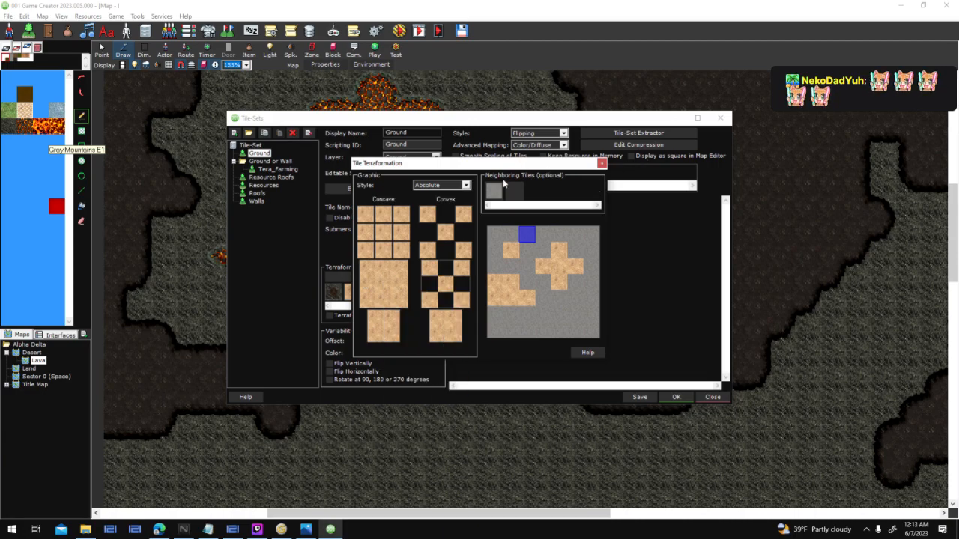
left_click(602, 163)
Step: Reduce the volcanic dirt tile's number of terraformation graphics to 1 and apply the tile-set changes
left_click(419, 276)
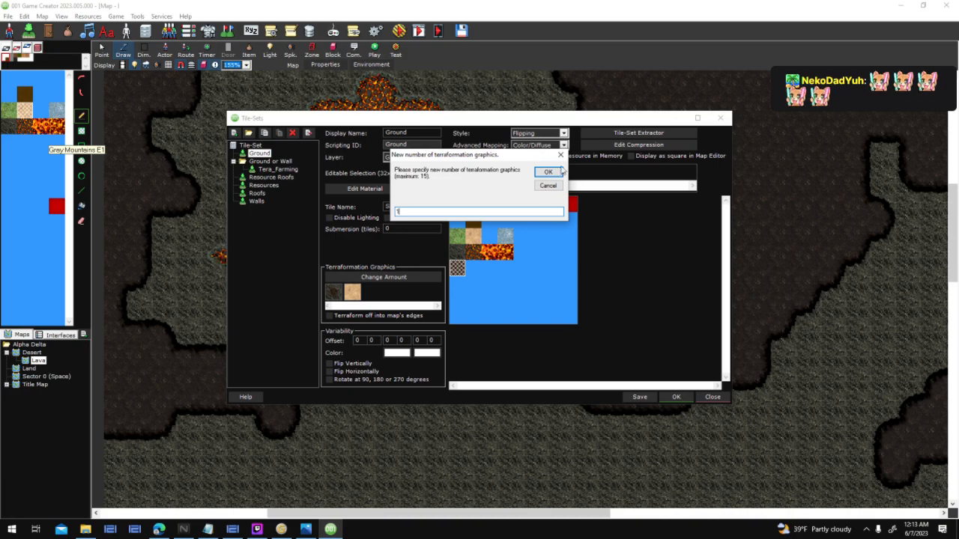
type("1")
left_click(559, 172)
left_click(513, 303)
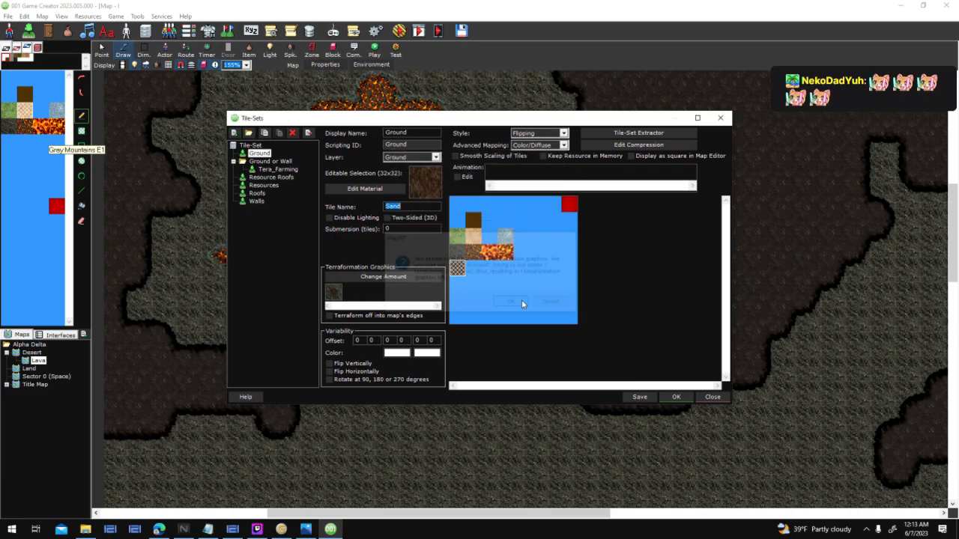
left_click(676, 397)
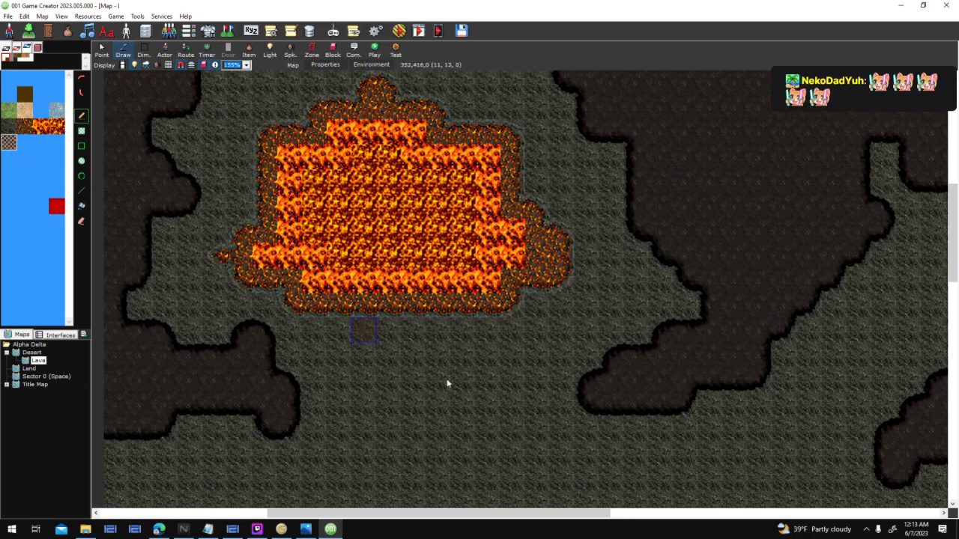
Step: Paint a diagonal volcanic dirt patch on the dark stone ground below the lava pool
mouse_move(442, 381)
left_mouse_down()
mouse_move(474, 402)
mouse_move(424, 406)
mouse_move(396, 456)
left_mouse_up()
mouse_move(445, 413)
left_mouse_down()
mouse_move(493, 304)
mouse_move(342, 374)
mouse_move(398, 372)
left_mouse_up()
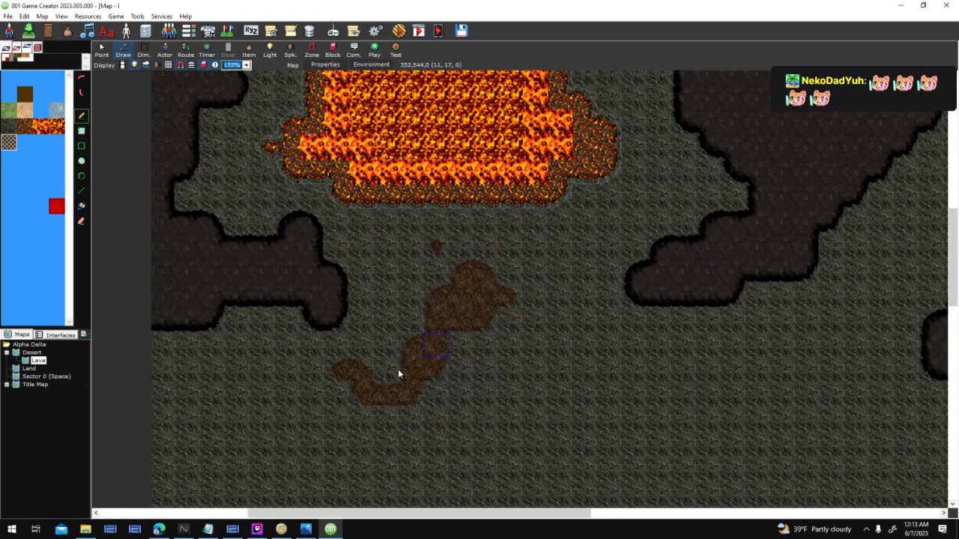
mouse_move(312, 426)
left_mouse_down()
mouse_move(458, 345)
mouse_move(523, 268)
mouse_move(524, 284)
mouse_move(506, 259)
mouse_move(533, 250)
left_mouse_up()
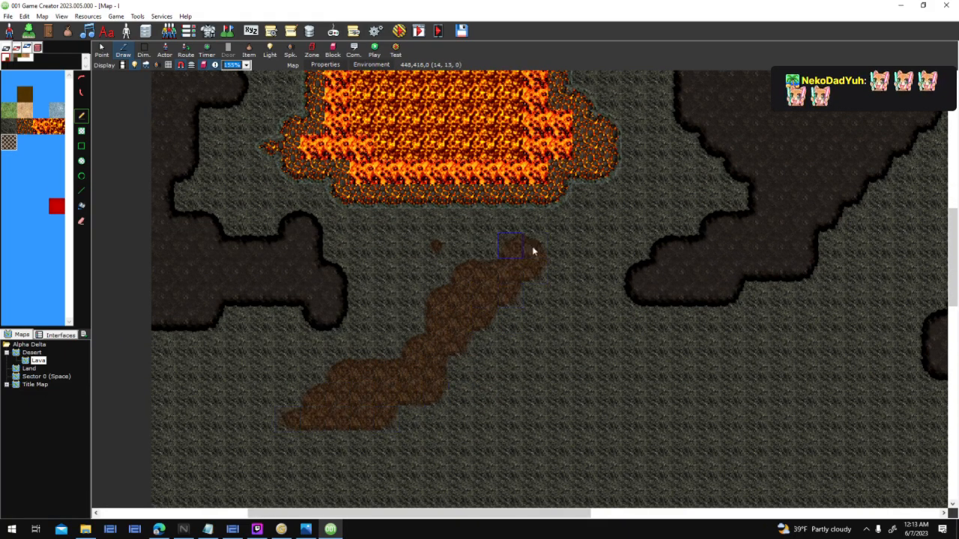
Step: Try painting a volcanic dirt patch between the lava pool and the dark wall to its right, and undo both strokes
left_click_drag(617, 212, 501, 332)
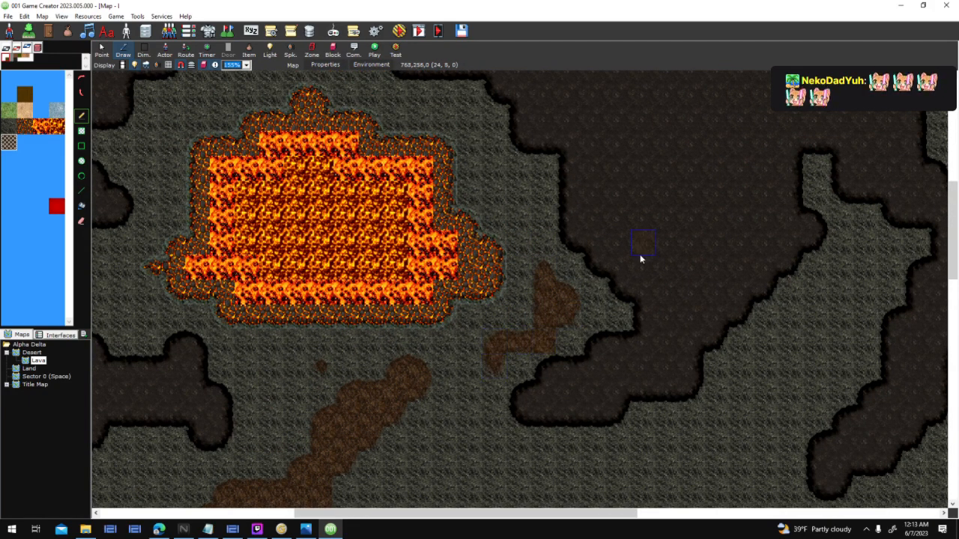
left_click_drag(571, 341, 476, 324)
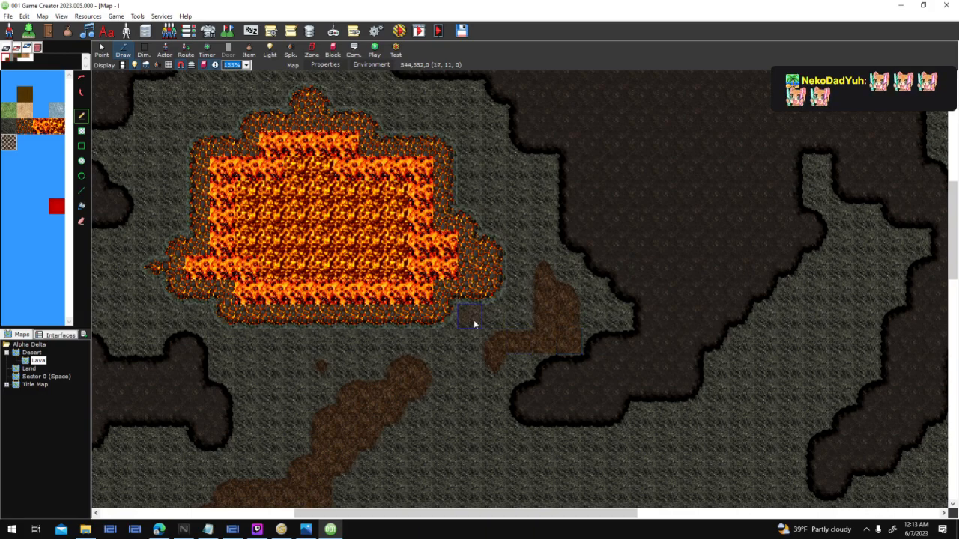
key("ctrl+z")
key("ctrl+z")
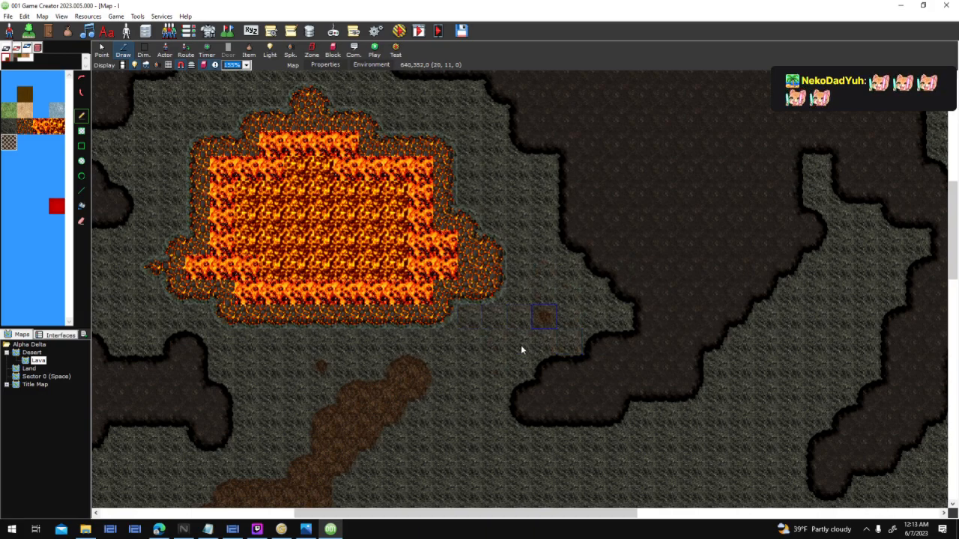
Step: Paint a small diagonal volcanic dirt patch along the tip of the dark wall right of the lava pool
left_click_drag(522, 350, 494, 368)
left_click(81, 221)
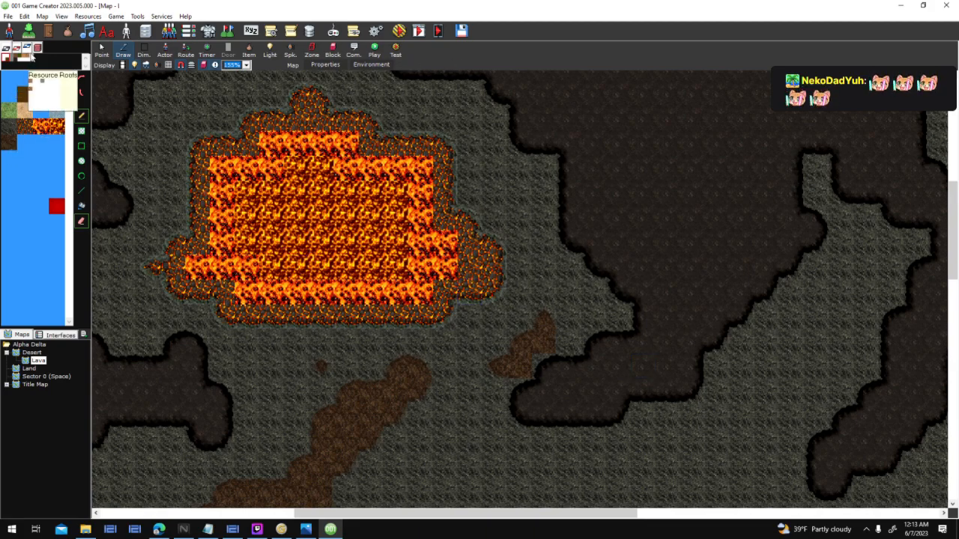
Step: Examine the dark volcanic rock tile in the Walls and Roofs tile-sets, including its roof terraformation graphics and their neighboring tiles
left_click(35, 50)
left_click(25, 110)
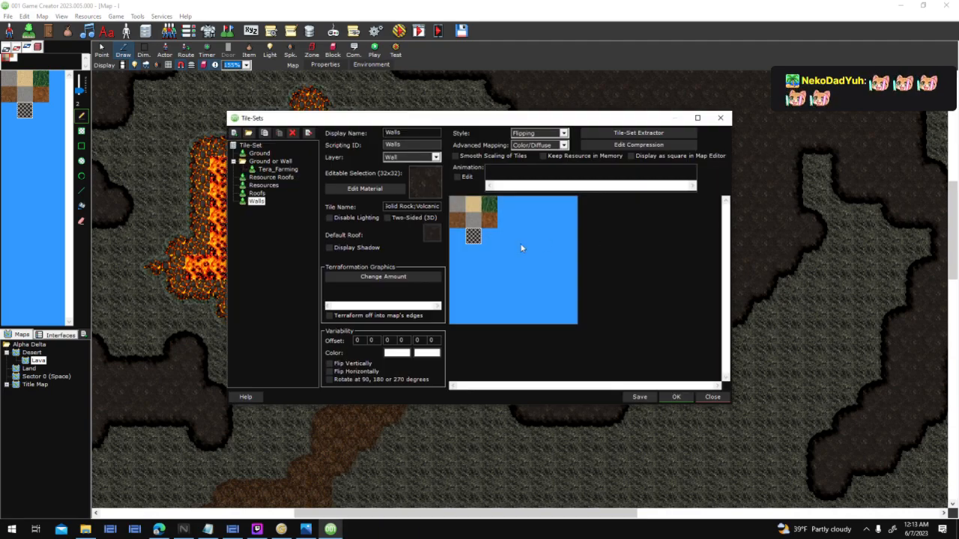
left_click(273, 178)
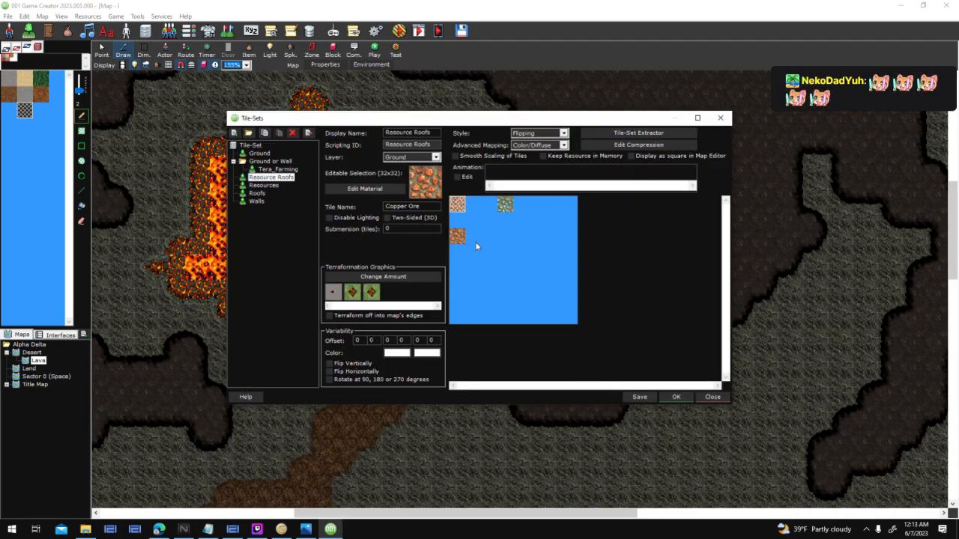
left_click(257, 194)
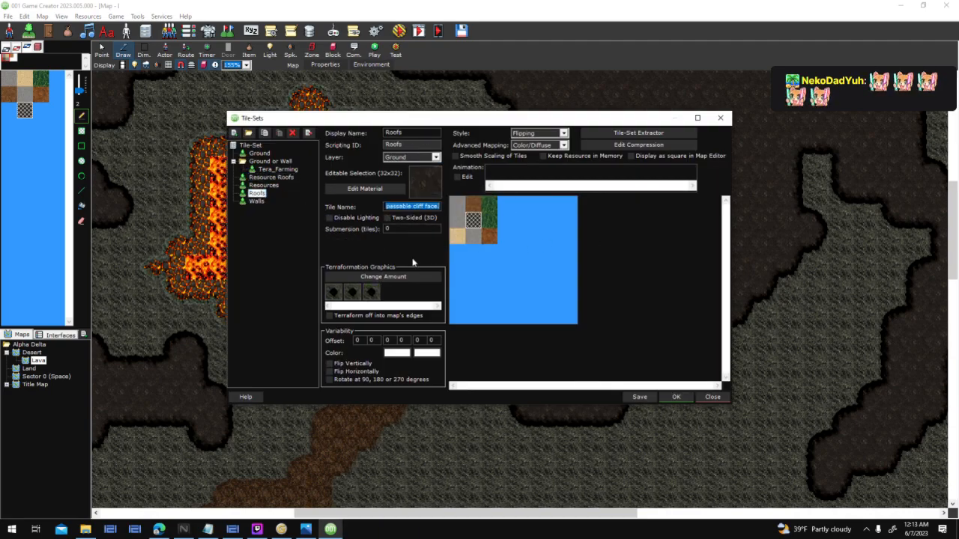
left_click(334, 295)
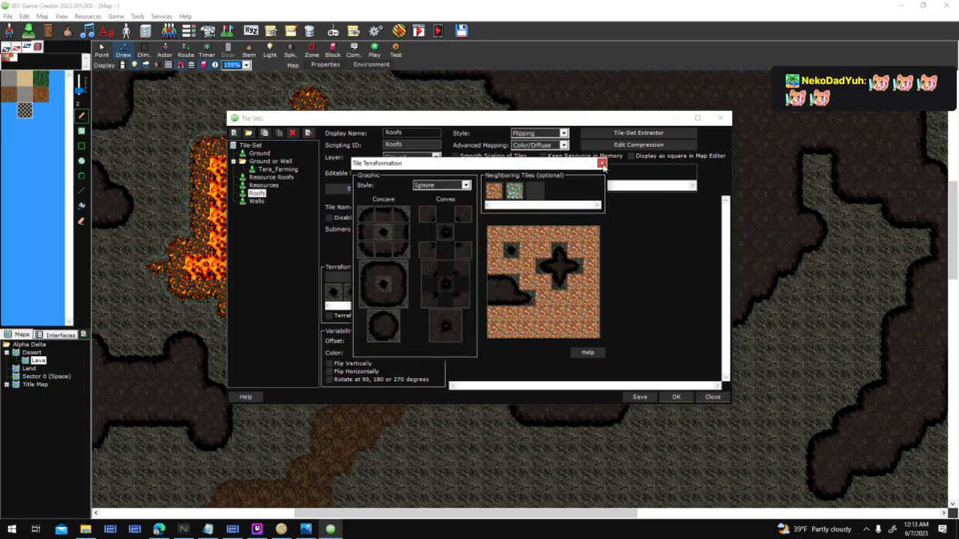
left_click(601, 163)
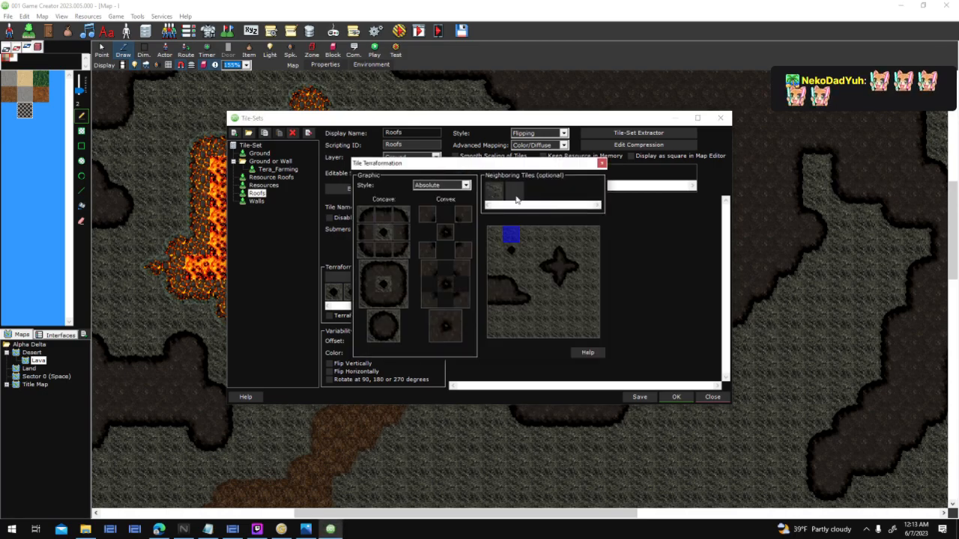
left_click(602, 163)
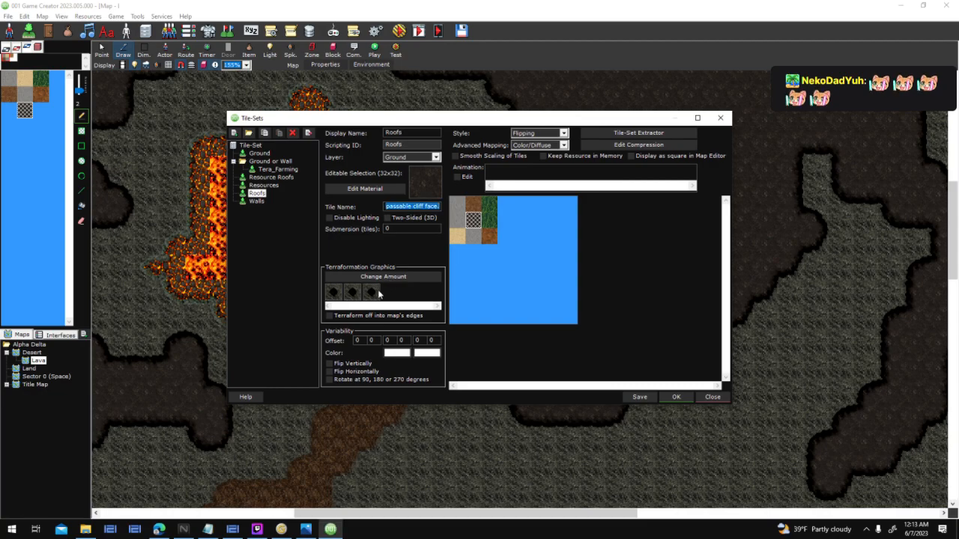
left_click(379, 293)
left_click(601, 163)
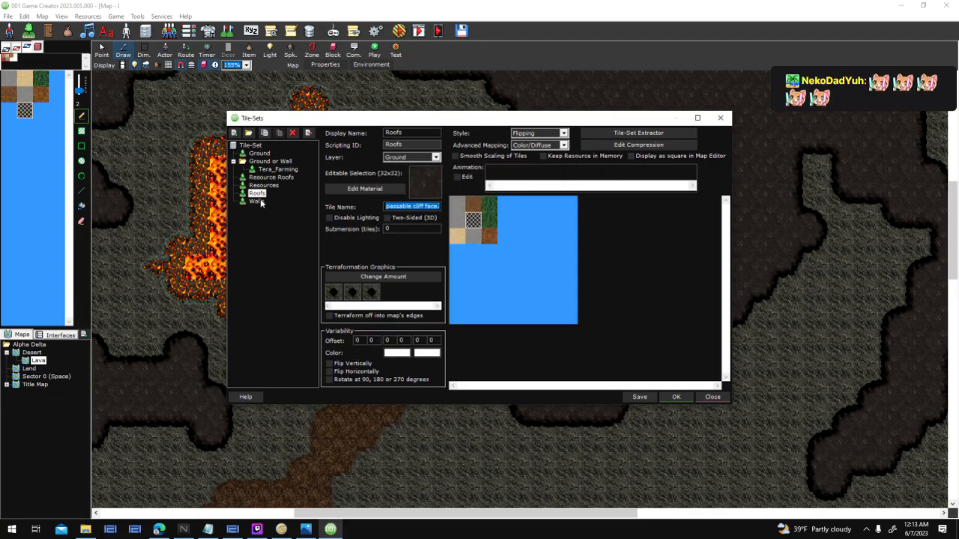
Step: Examine the Sand tile's first terraformation graphic and its neighboring tiles in the Ground tile-set
left_click(260, 154)
left_click(458, 237)
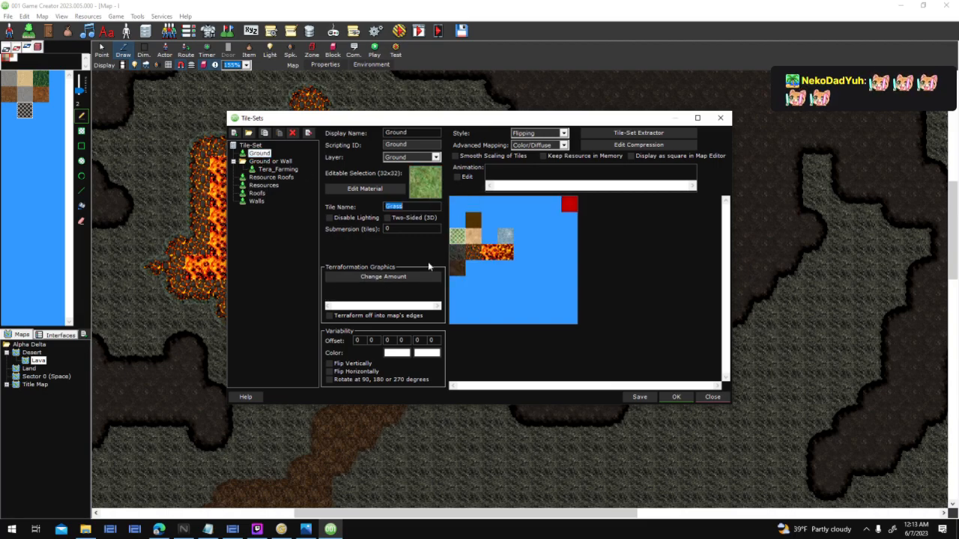
left_click(469, 240)
left_click(382, 277)
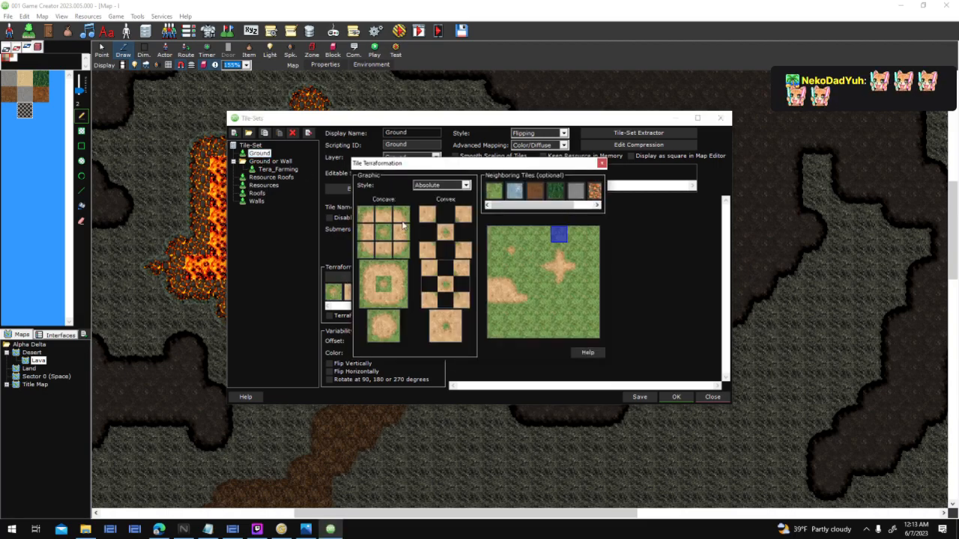
left_click(601, 164)
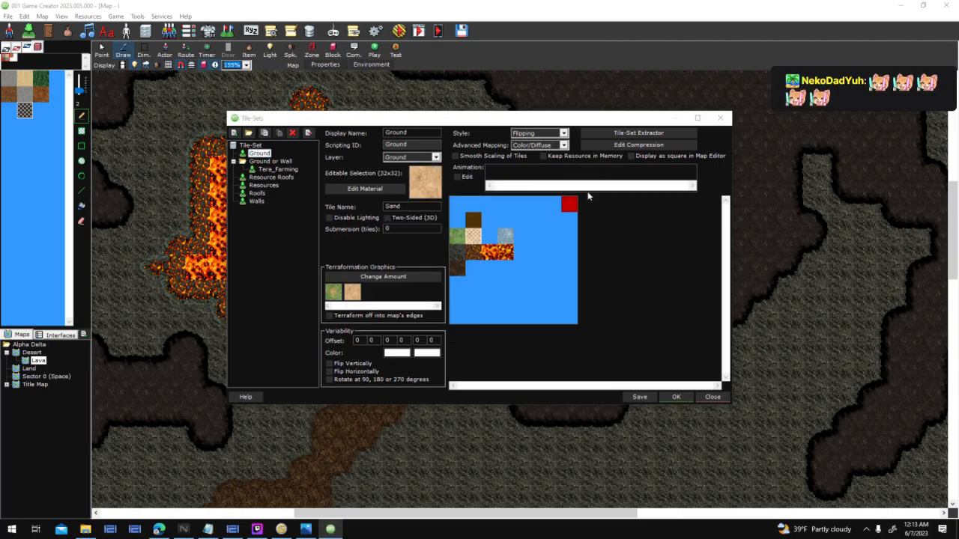
Step: Add the dark volcanic rock tile from the Walls tile-set as a neighboring tile of the volcanic dirt terraformation, and apply the changes
left_click(460, 270)
left_click(383, 277)
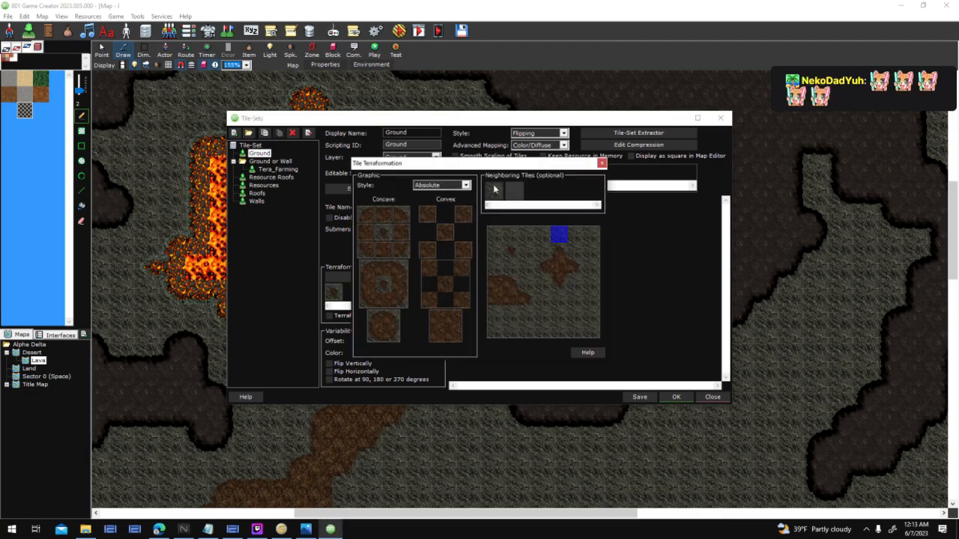
left_click(516, 193)
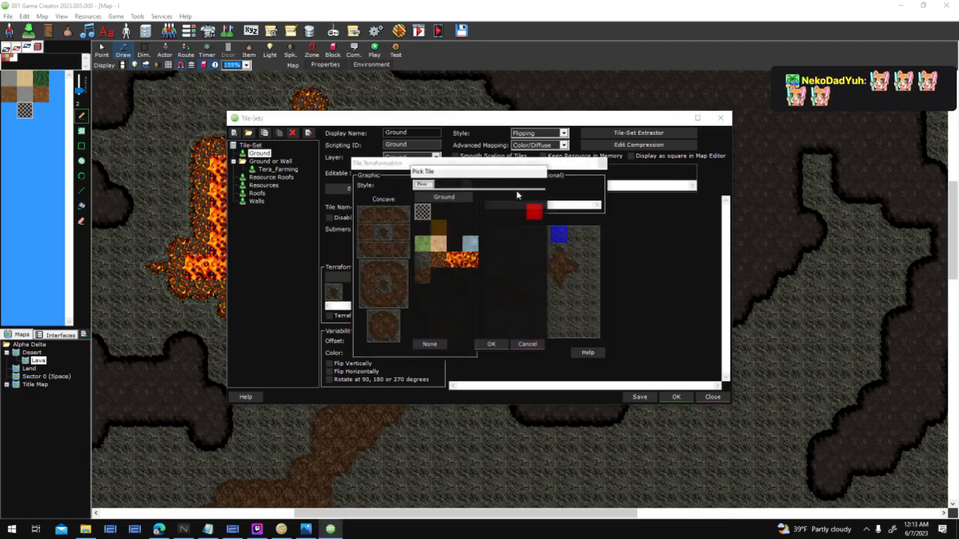
left_click(460, 198)
double_click(442, 228)
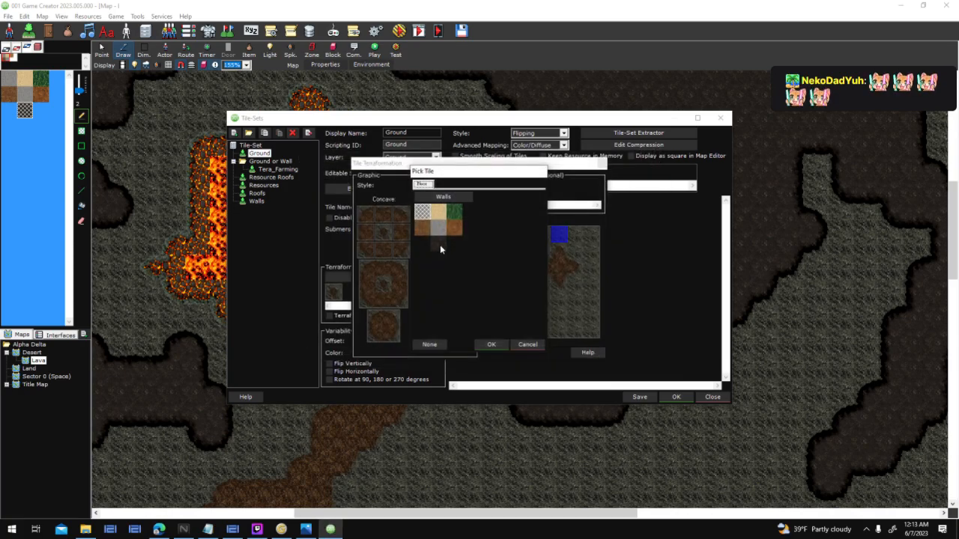
left_click(487, 346)
left_click(601, 164)
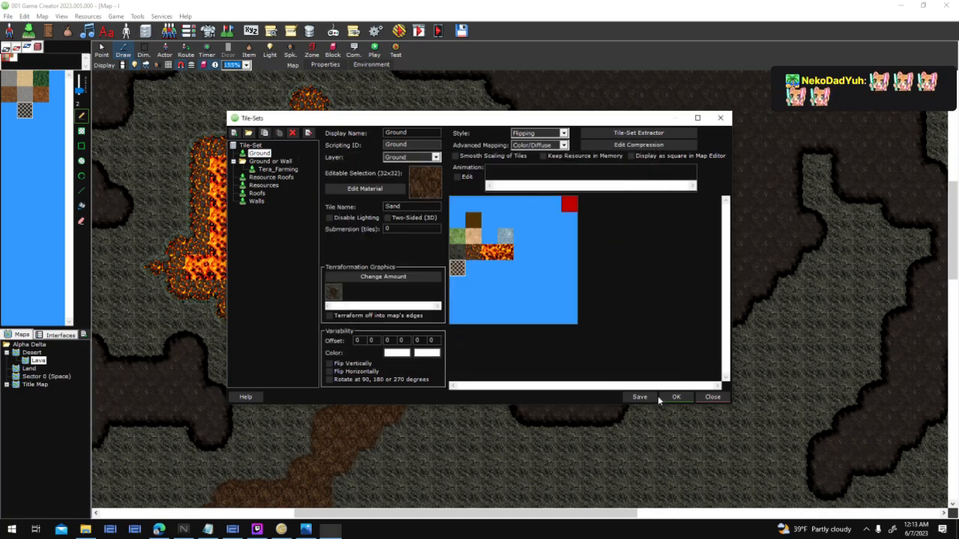
left_click(667, 396)
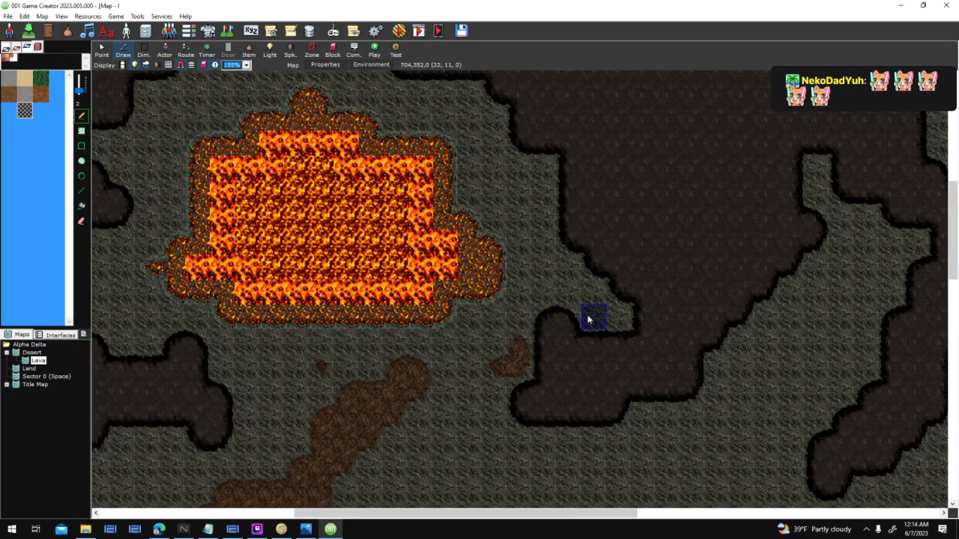
Step: Erase the stray wall over the small dirt patch and paint a volcanic dirt strip upward between the lava pool and the dark wall
right_click(567, 325)
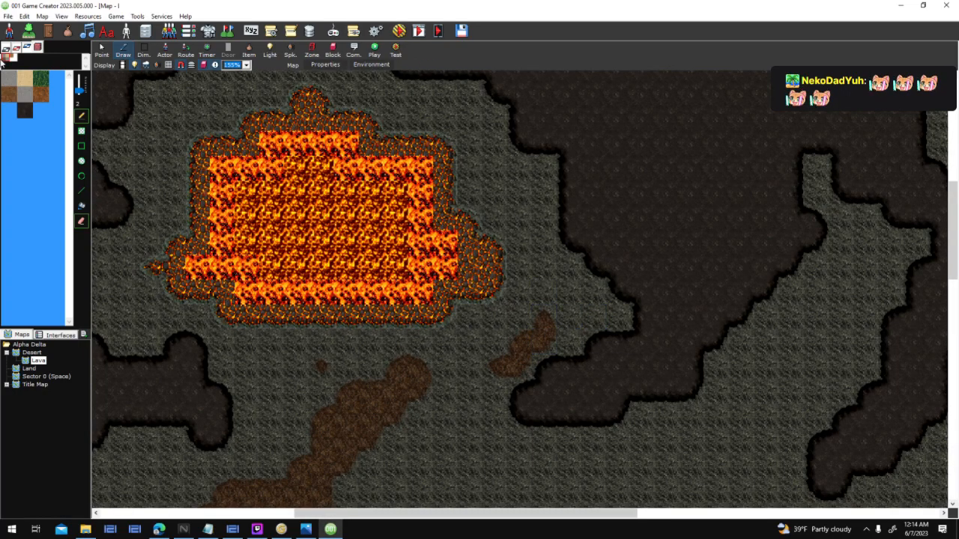
left_click(6, 47)
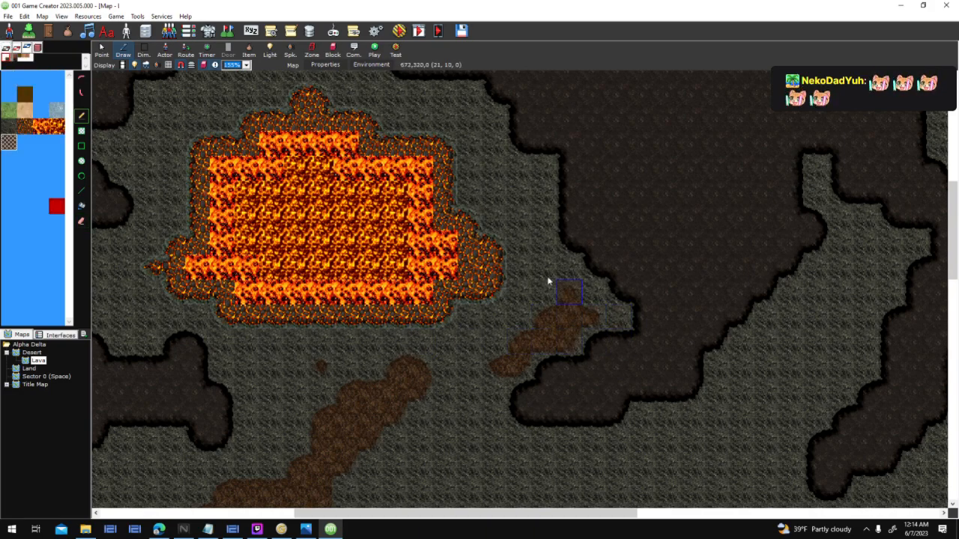
mouse_move(531, 223)
left_mouse_down()
mouse_move(534, 262)
mouse_move(540, 244)
mouse_move(533, 288)
left_mouse_up()
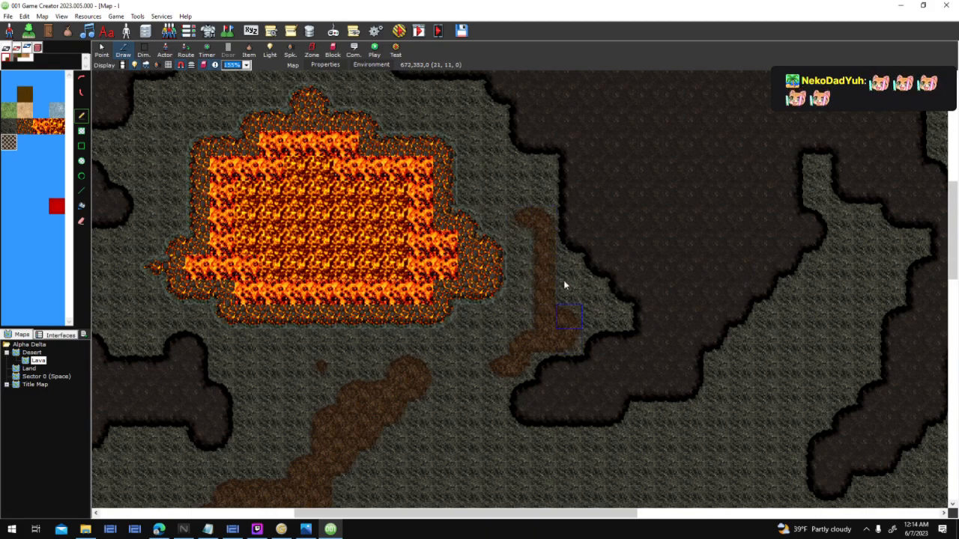
left_click_drag(478, 154, 455, 144)
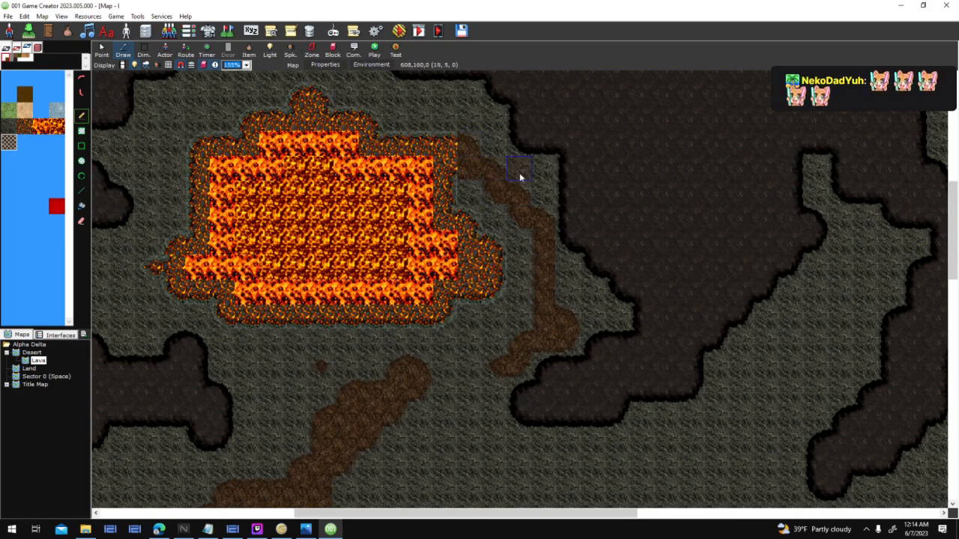
key("ctrl+z")
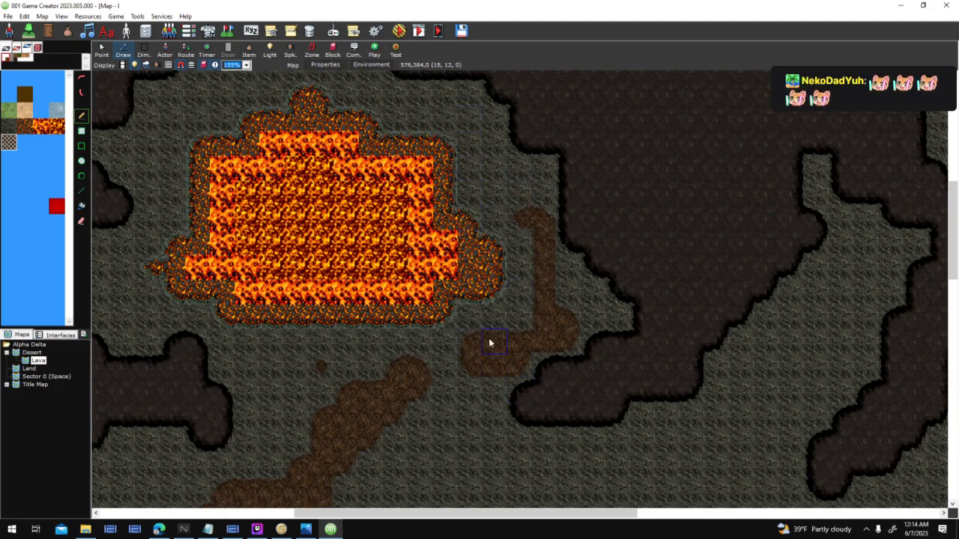
Step: Connect the strip to the large dirt patch and paint a volcanic dirt branch curving down and right from the junction
left_click_drag(467, 430, 451, 417)
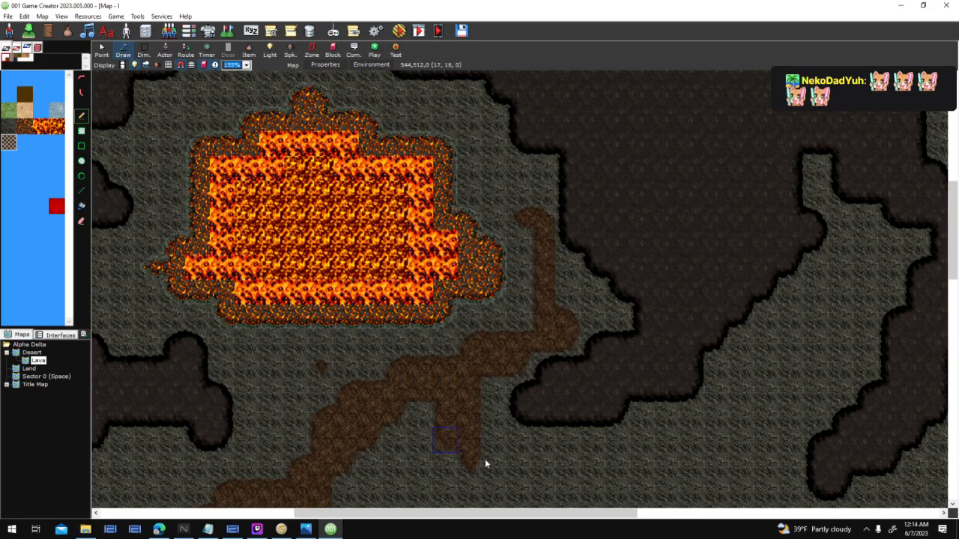
left_click_drag(538, 474, 492, 444)
left_click_drag(508, 387, 476, 298)
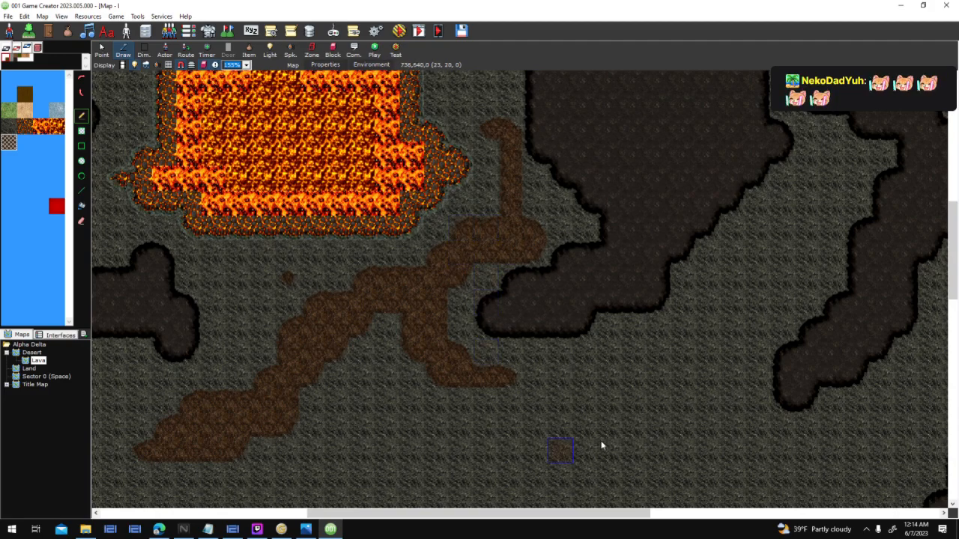
Step: Extend the lower volcanic dirt branch to the right across open ground and continue it diagonally down and right
left_click_drag(601, 445, 551, 366)
left_click(463, 326)
mouse_move(567, 303)
left_mouse_down()
mouse_move(561, 327)
mouse_move(528, 343)
left_mouse_up()
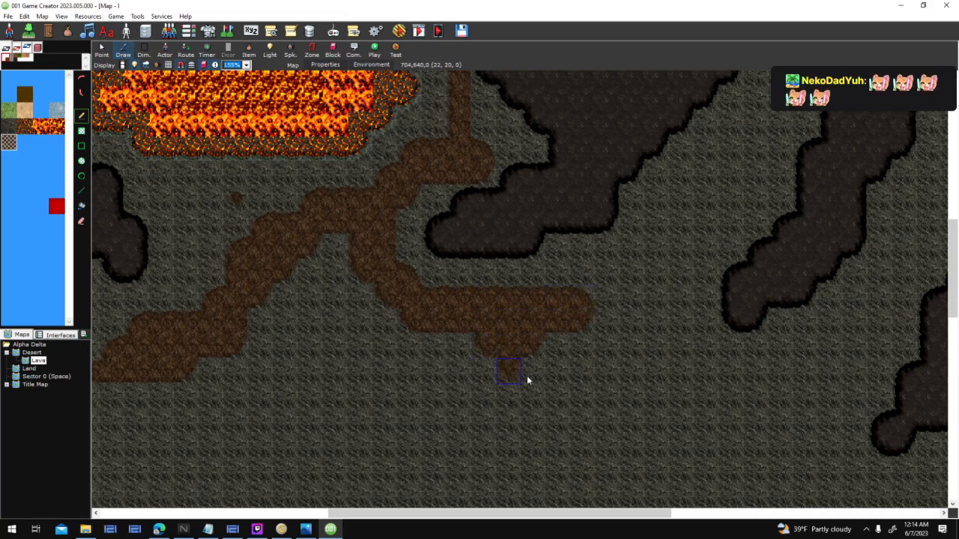
mouse_move(538, 396)
left_mouse_down()
mouse_move(587, 447)
mouse_move(582, 406)
mouse_move(615, 431)
mouse_move(624, 460)
mouse_move(664, 464)
mouse_move(612, 472)
mouse_move(642, 494)
left_mouse_up()
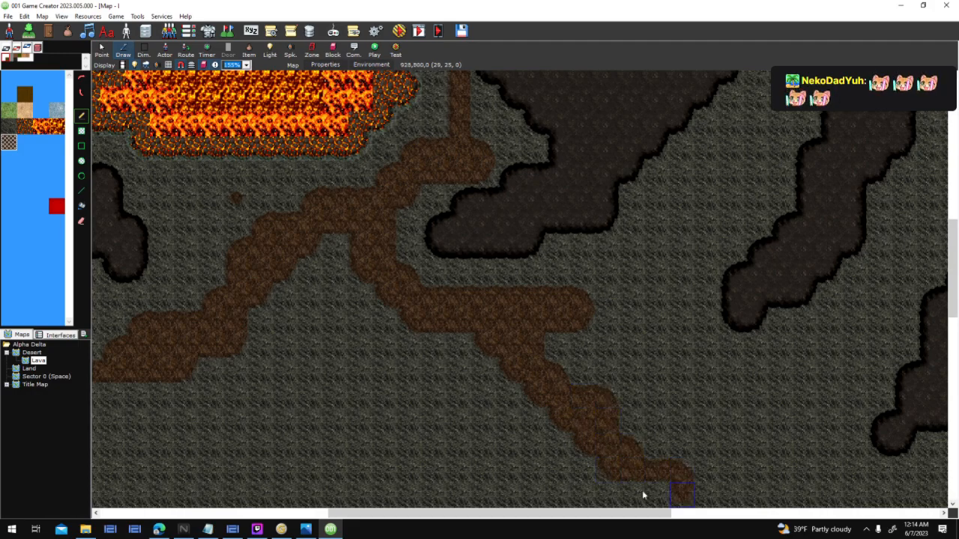
Step: Paint one volcanic dirt branch up and right between the dark walls and another down and left from the path crossing
scroll(472, 416, "down", 4)
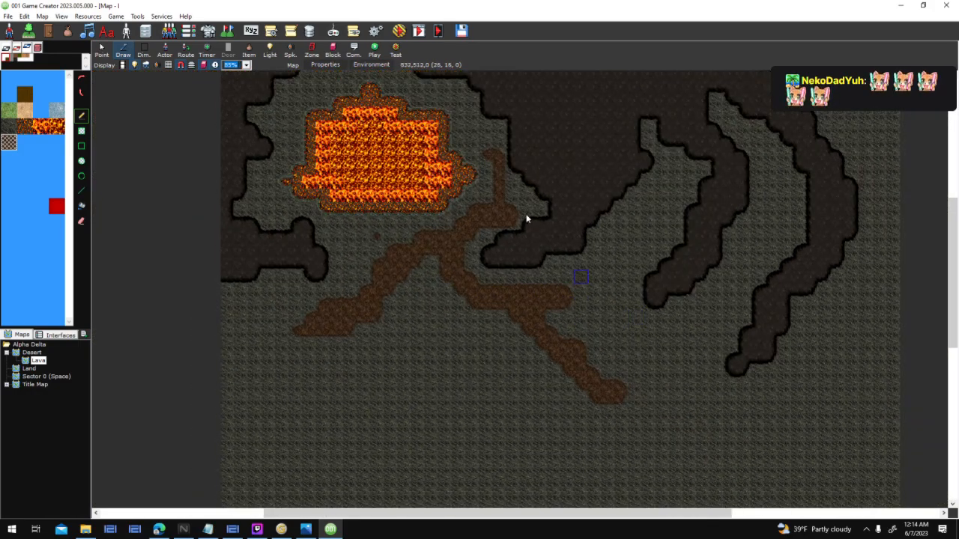
left_click_drag(503, 199, 484, 209)
mouse_move(571, 285)
left_mouse_down()
mouse_move(646, 226)
mouse_move(629, 229)
mouse_move(588, 293)
mouse_move(564, 305)
mouse_move(639, 256)
mouse_move(626, 253)
mouse_move(576, 317)
mouse_move(656, 219)
left_mouse_up()
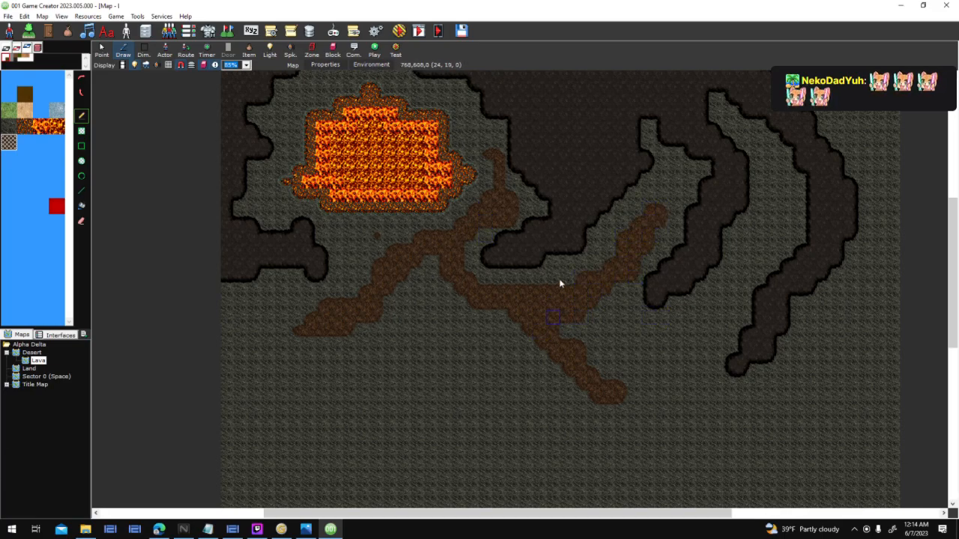
mouse_move(498, 349)
left_mouse_down()
mouse_move(494, 397)
mouse_move(521, 341)
mouse_move(477, 417)
mouse_move(543, 334)
mouse_move(474, 421)
mouse_move(531, 359)
left_mouse_up()
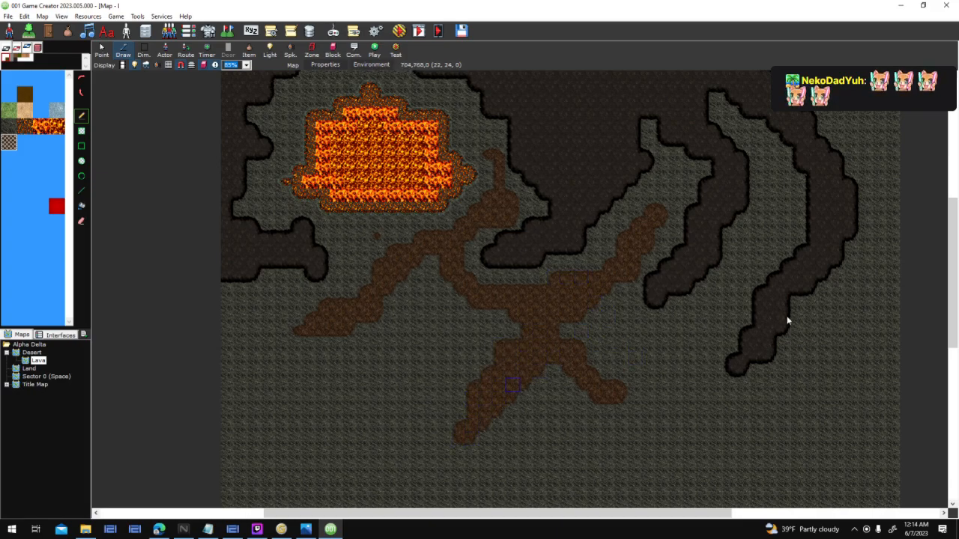
right_click(595, 194)
scroll(629, 180, "up", 1)
left_click_drag(626, 179, 559, 203)
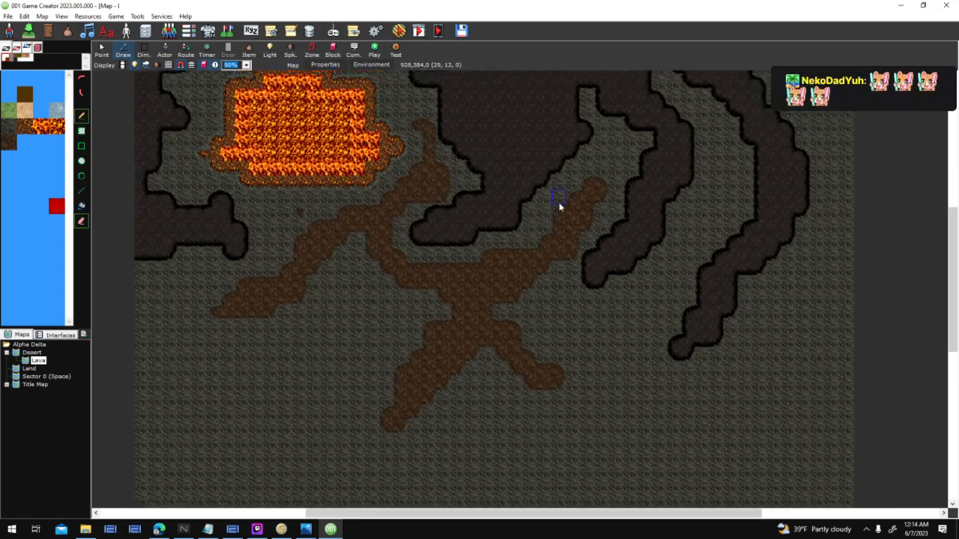
left_click_drag(497, 242, 533, 273)
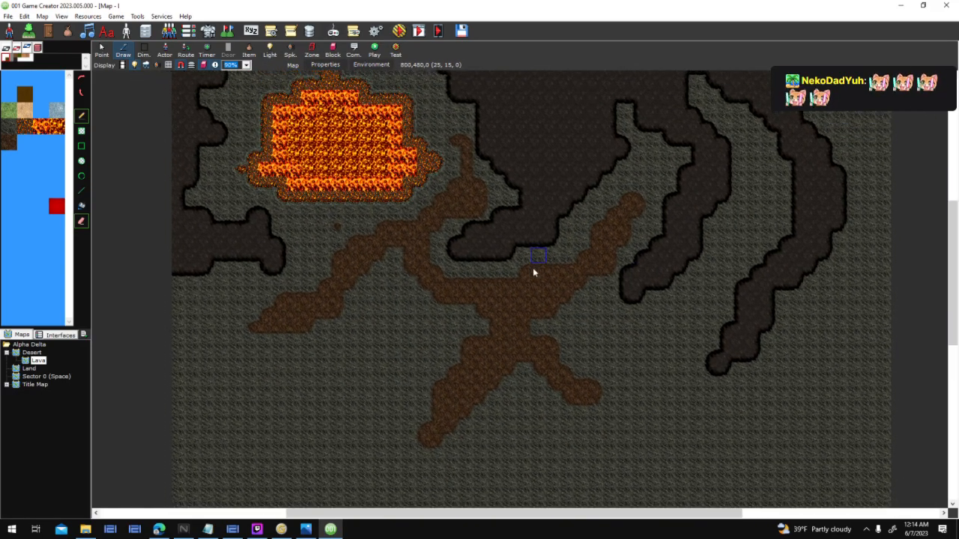
scroll(524, 268, "up", 4)
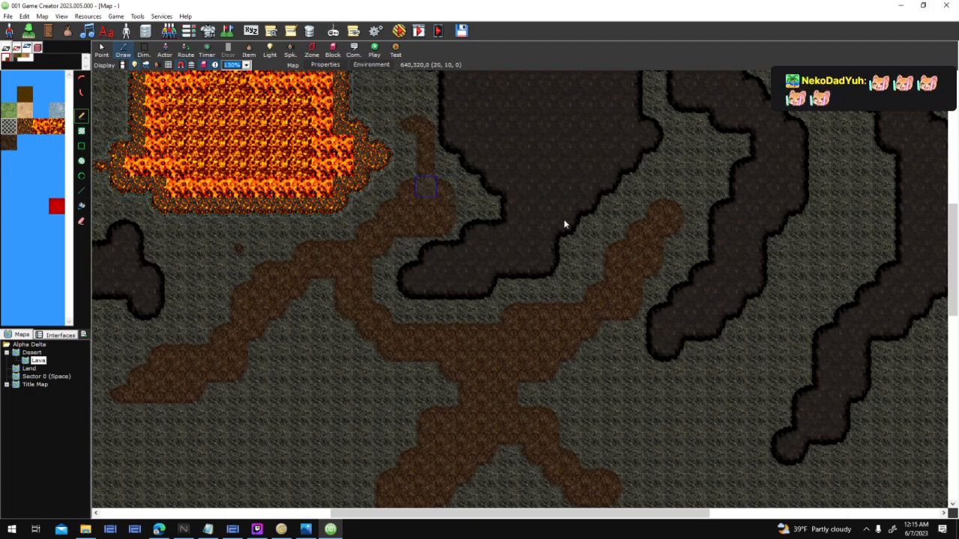
left_click(8, 142)
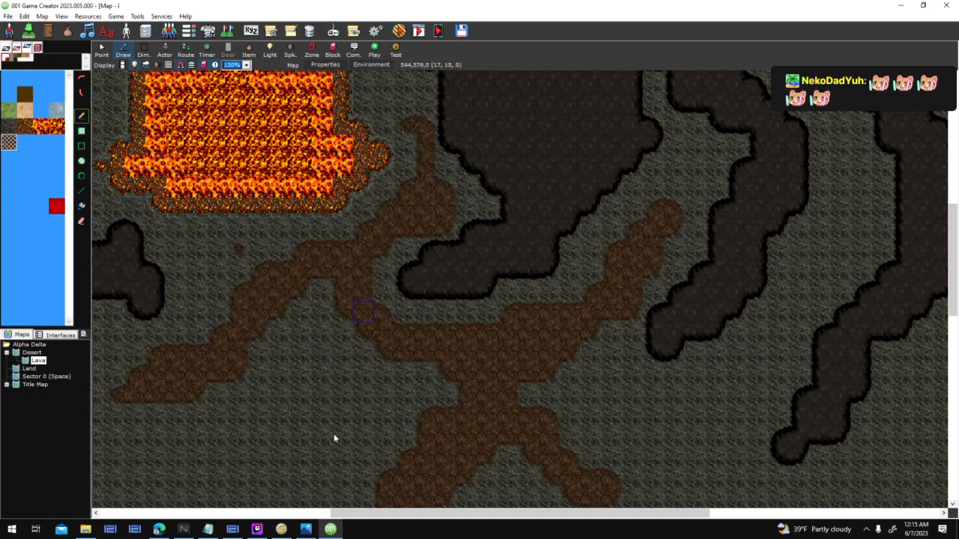
left_click(257, 528)
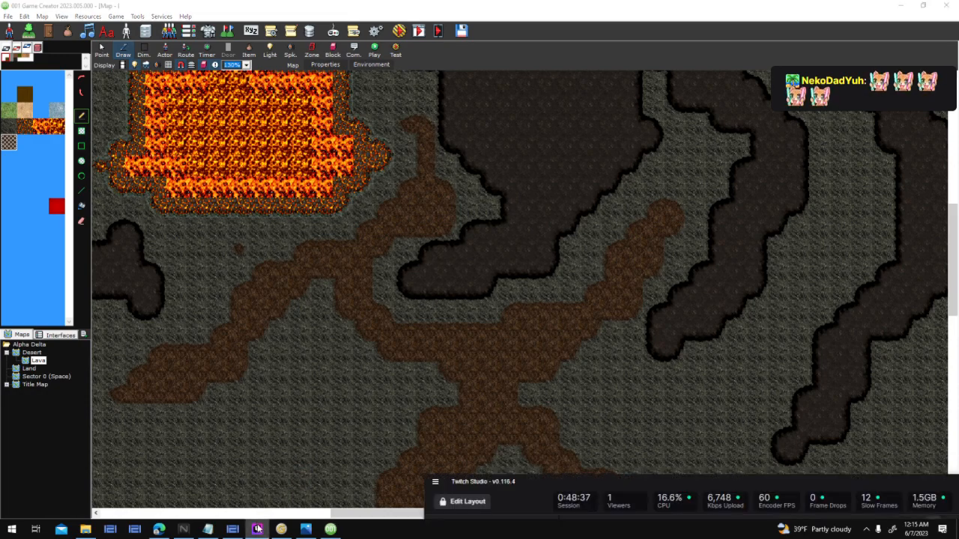
left_click(257, 529)
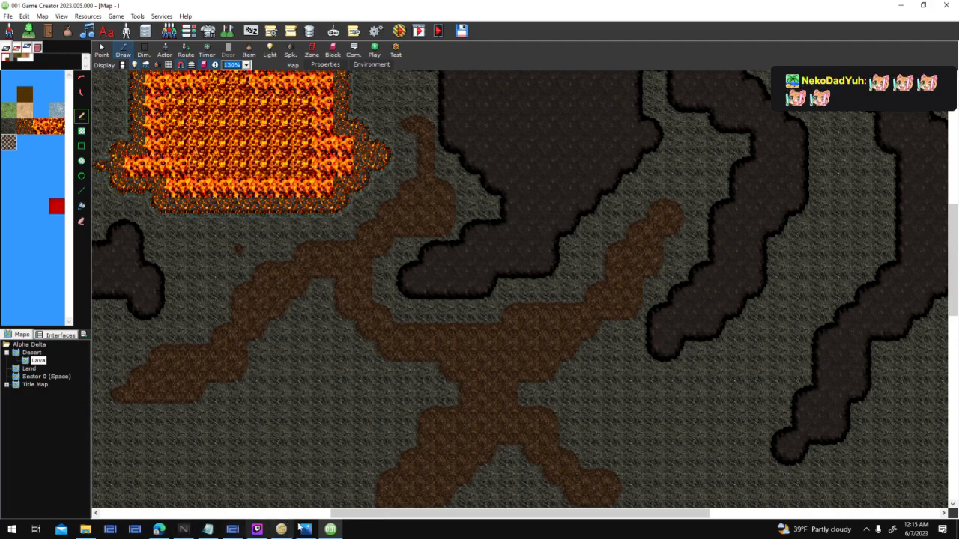
Step: Switch to World Creator and reposition the World Viewer to bring its full tile sheet into view
left_click(232, 529)
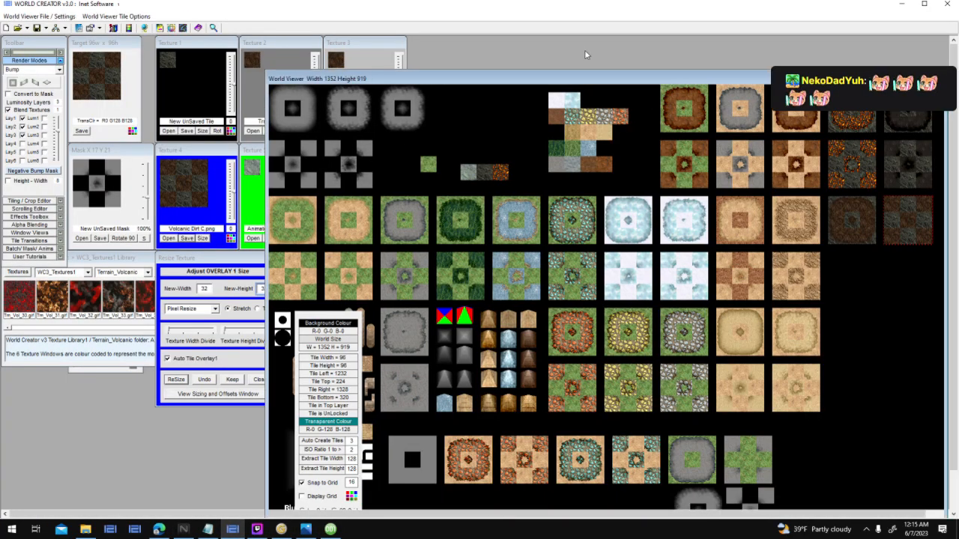
left_click_drag(586, 54, 631, 55)
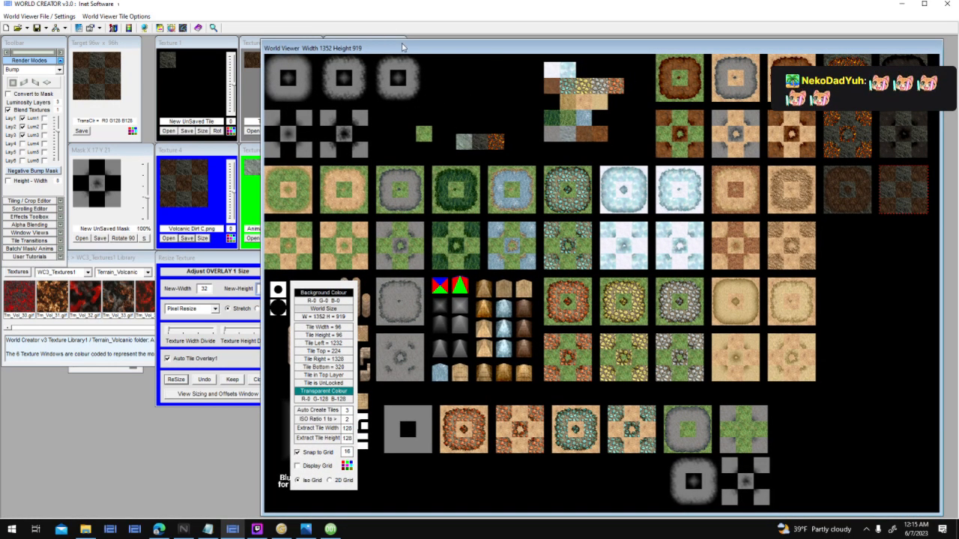
left_click_drag(400, 47, 388, 43)
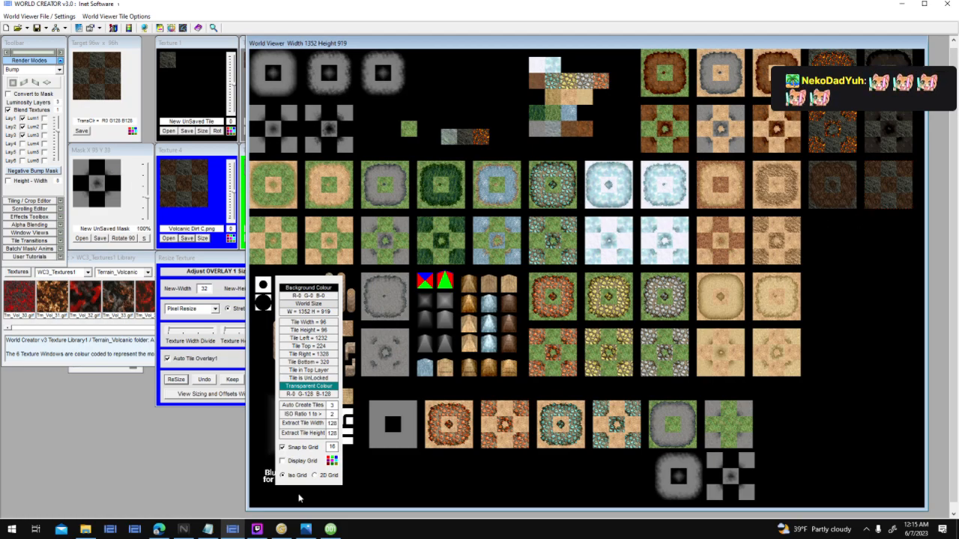
Step: Switch to Genetica and open the Martian Range group in the node view to examine the nodes behind the dirt texture
left_click(280, 529)
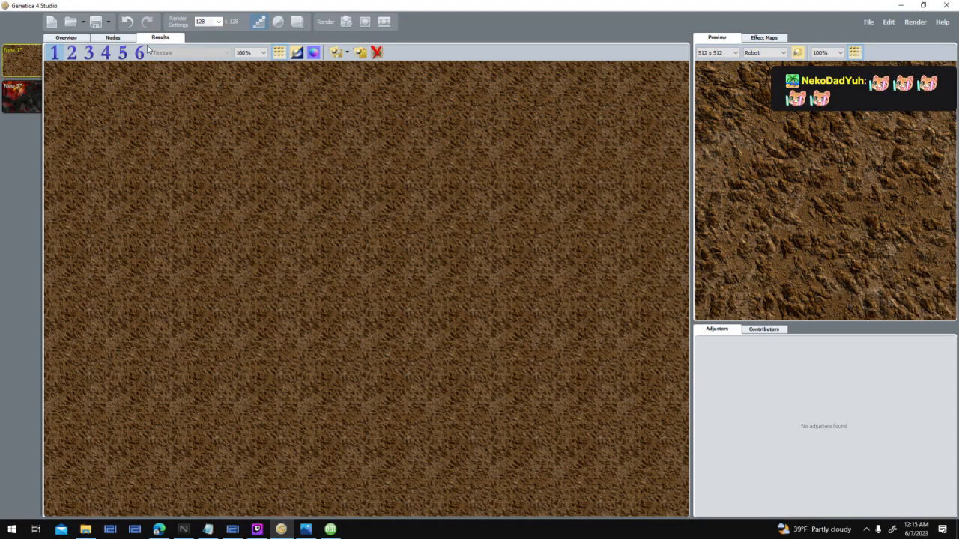
left_click(113, 38)
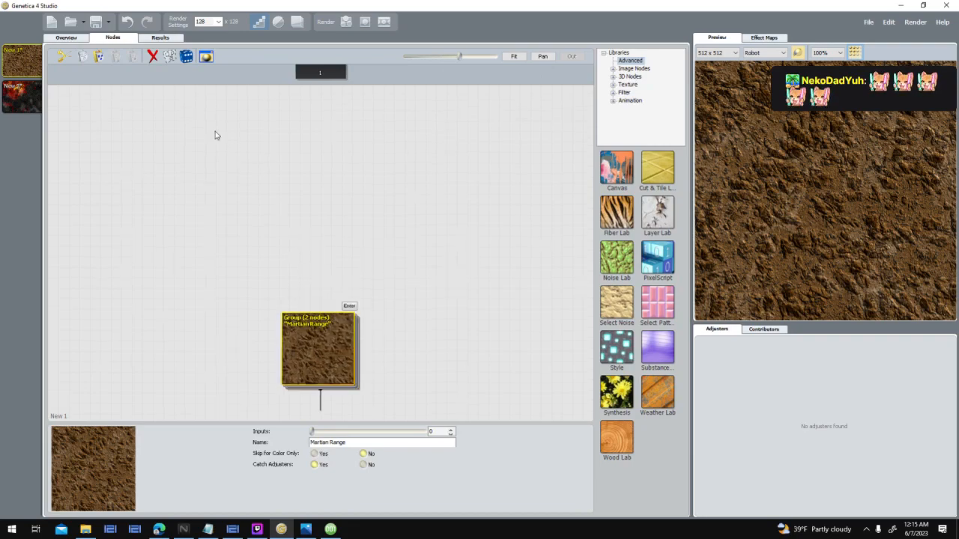
left_click_drag(238, 214, 255, 152)
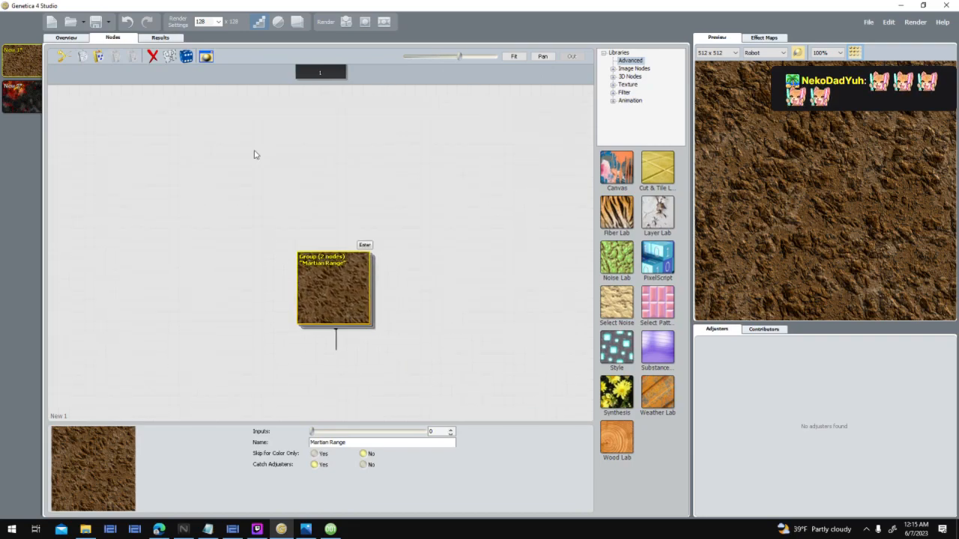
left_click(365, 245)
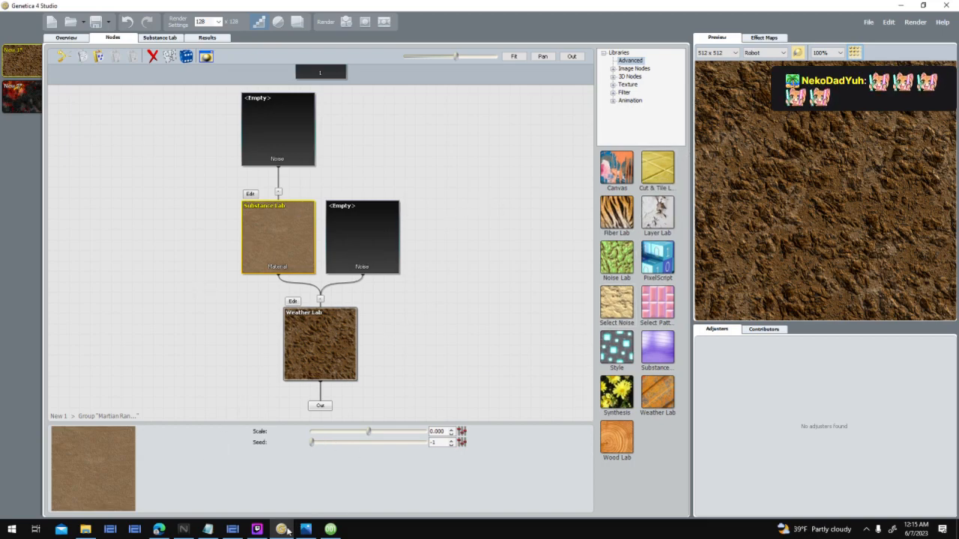
Step: Return to World Creator and shift the World Viewer to examine the transition tiles, then uncover the texture windows
left_click(233, 530)
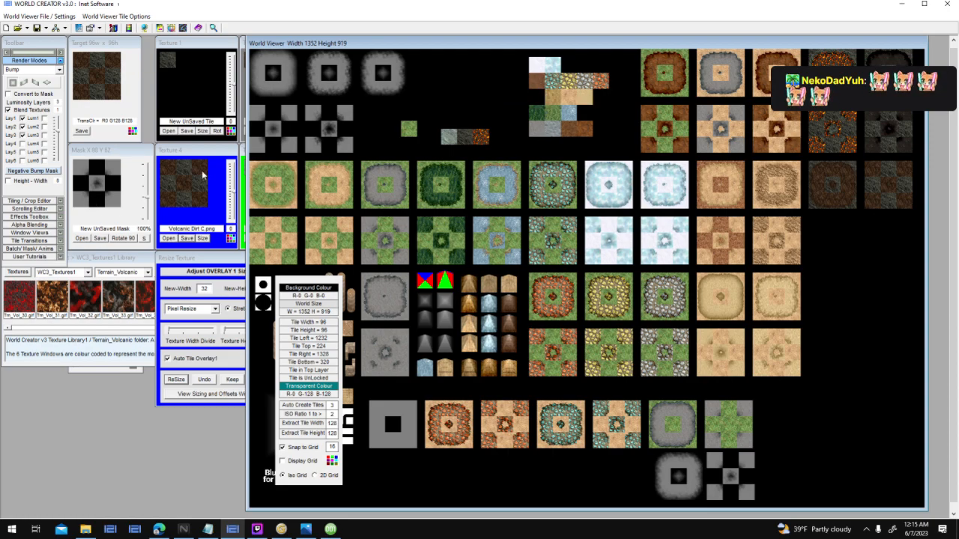
left_click_drag(319, 43, 232, 48)
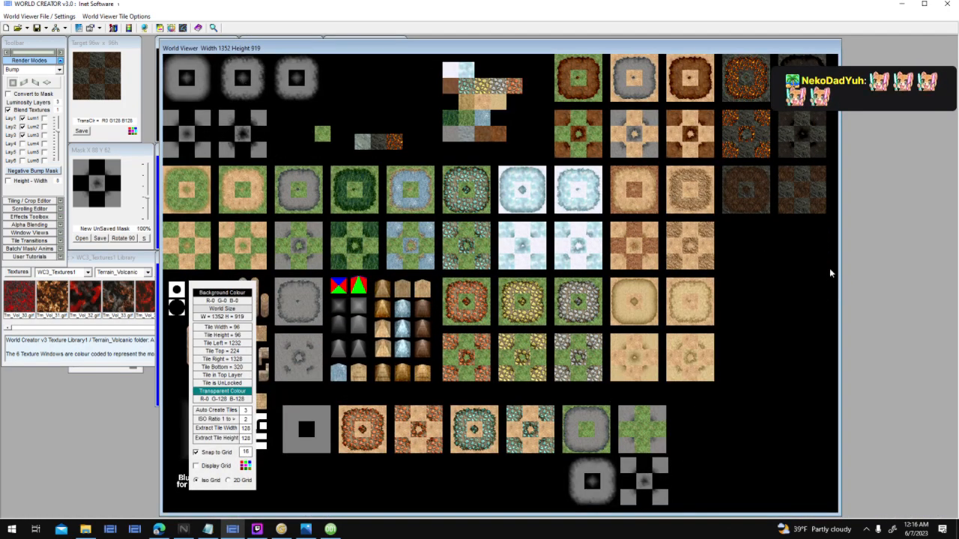
left_click_drag(669, 54, 779, 53)
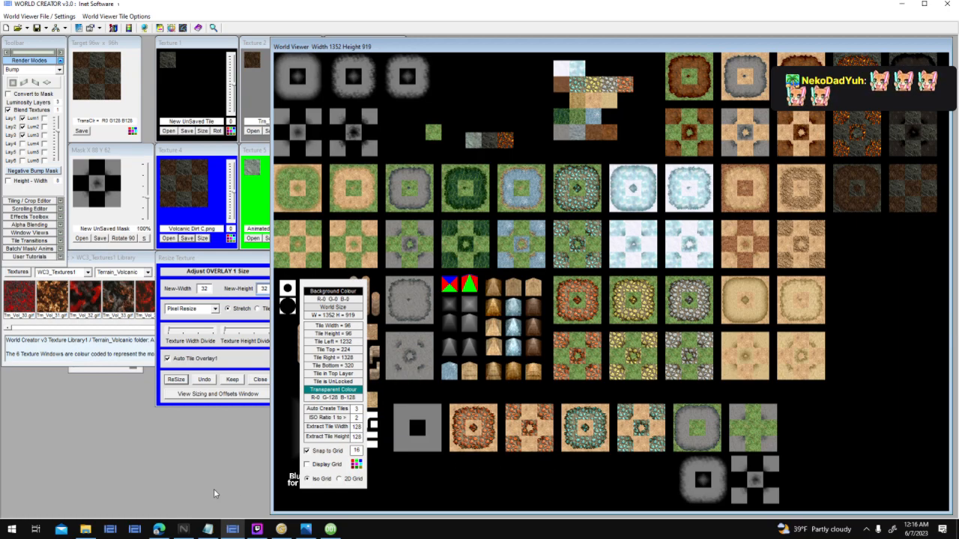
Step: Switch to the browser and look through the graphics packs on the Screaming Brain Studios Downloads page
left_click(156, 530)
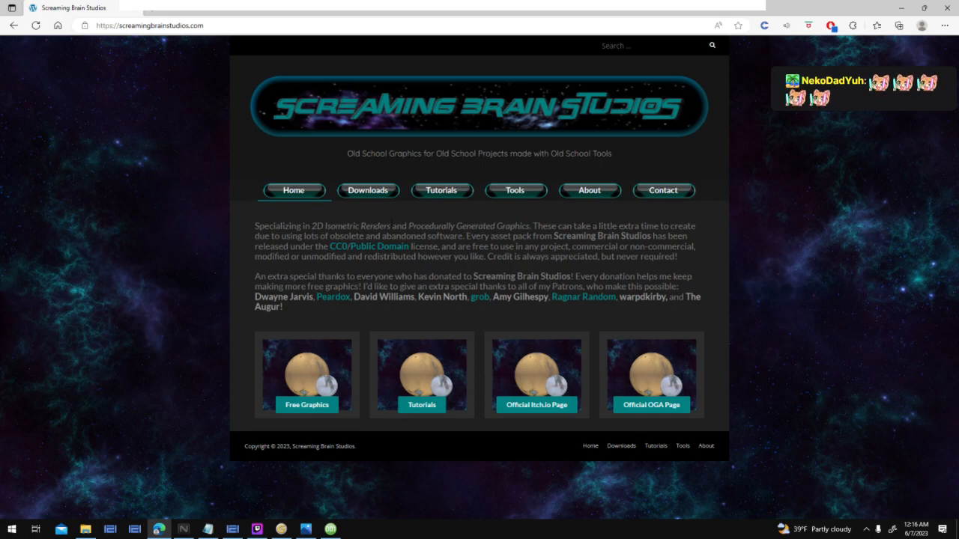
left_click(381, 194)
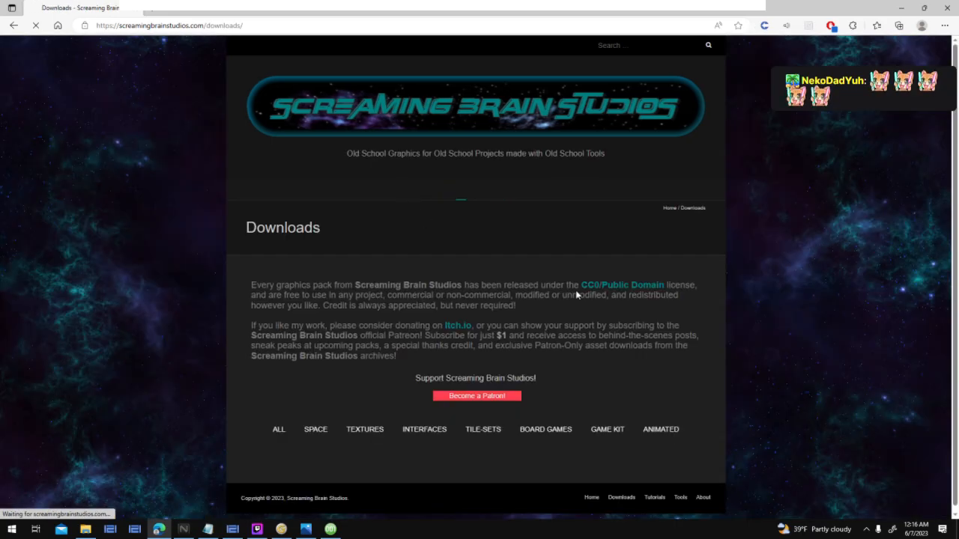
scroll(712, 303, "down", 2)
scroll(749, 302, "down", 4)
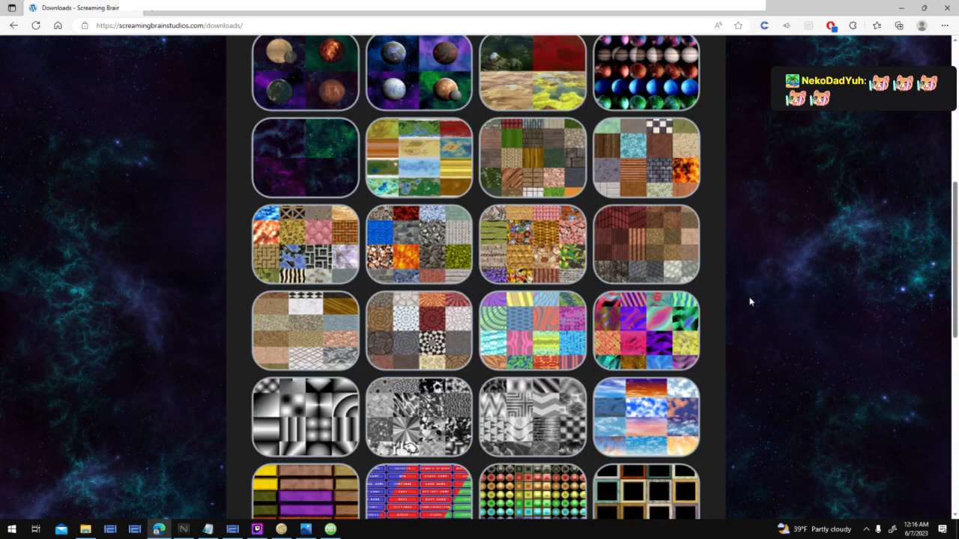
scroll(750, 302, "down", 7)
scroll(750, 302, "up", 7)
scroll(750, 302, "down", 5)
scroll(750, 302, "up", 10)
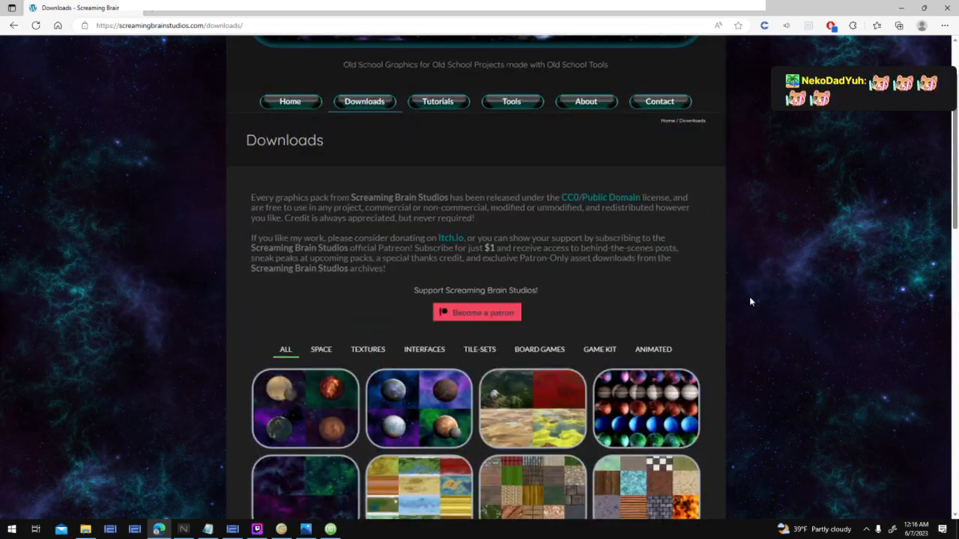